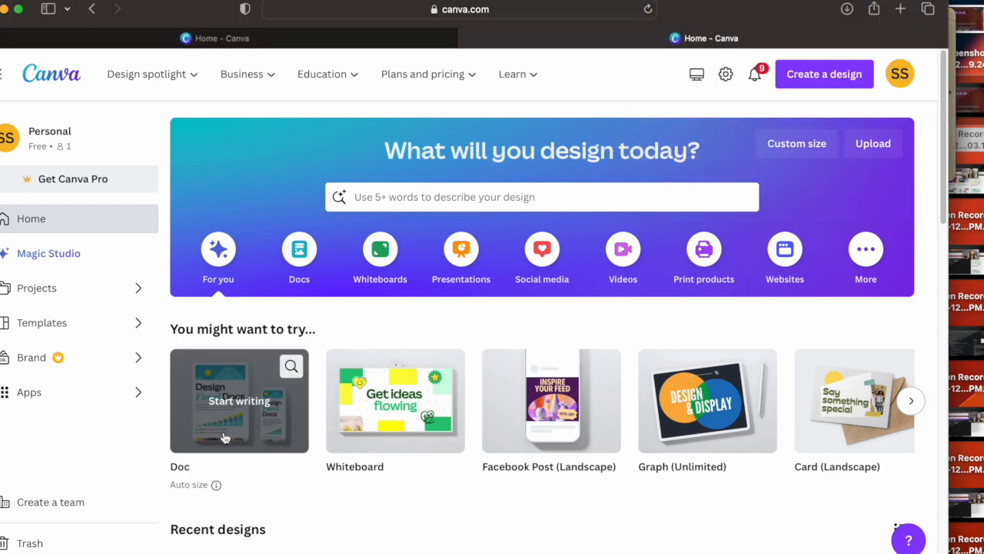
Step: Create a new blank Doc from the home page and open a Magic Write prompt in it
{"action": "left_click", "coordinate": [231, 411]}
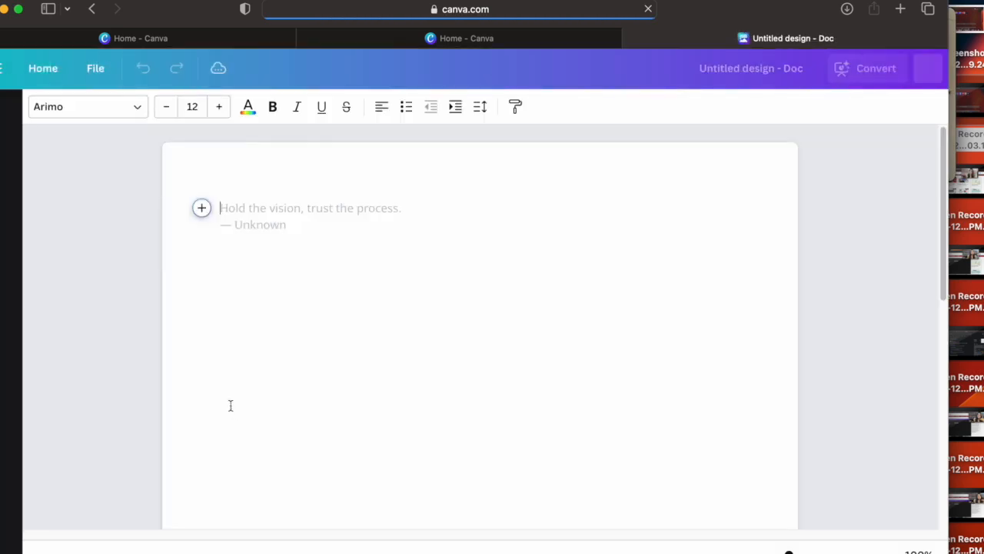
{"action": "left_click", "coordinate": [202, 208]}
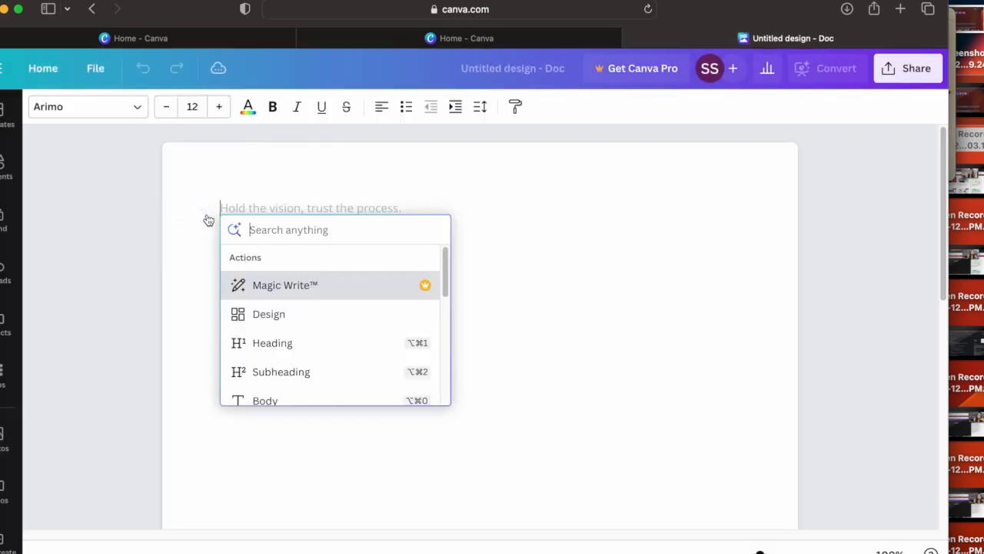
{"action": "left_click", "coordinate": [286, 319]}
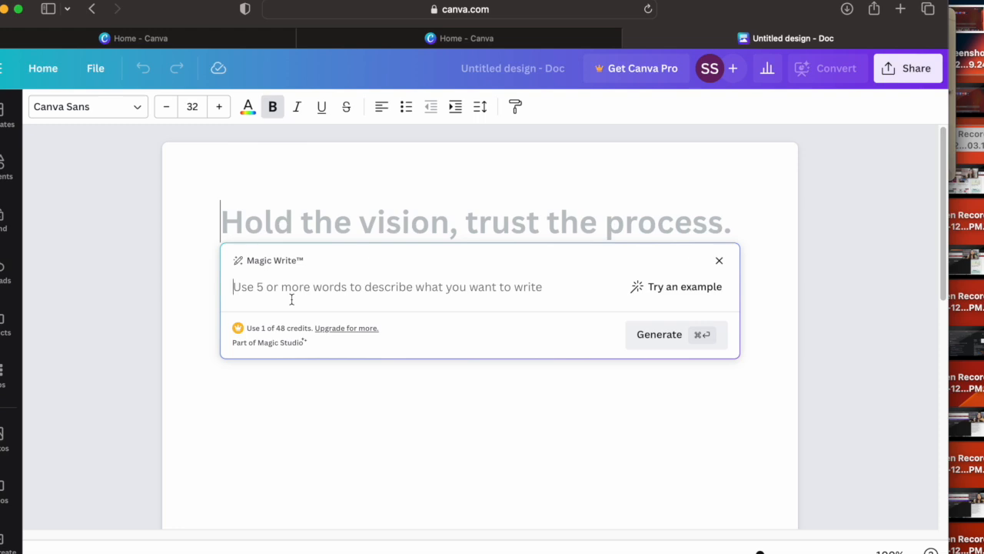
Step: Generate Magic Write text in the document from the prompt "Write a Job description for operational manager"
{"action": "type", "text": "Write a jon "}
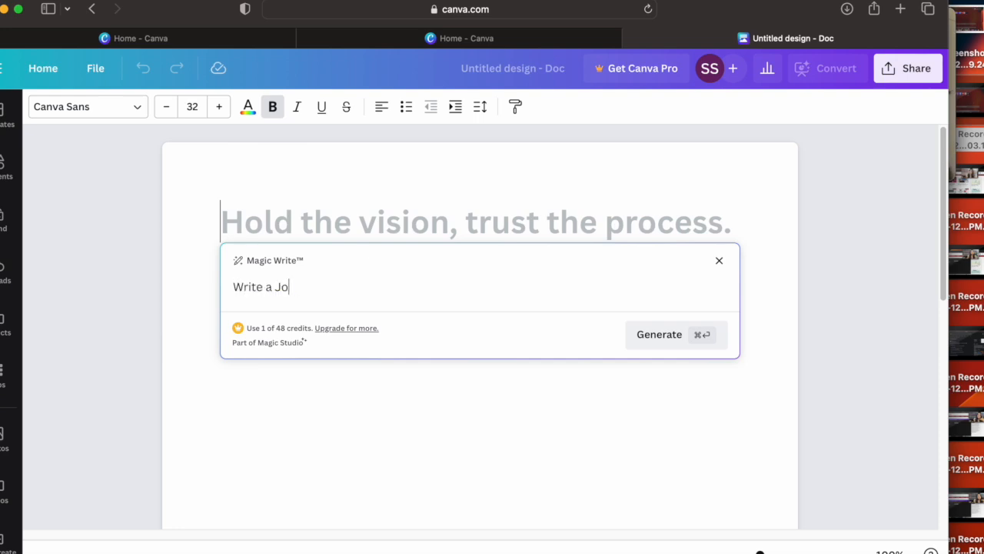
{"action": "type", "text": "description for "}
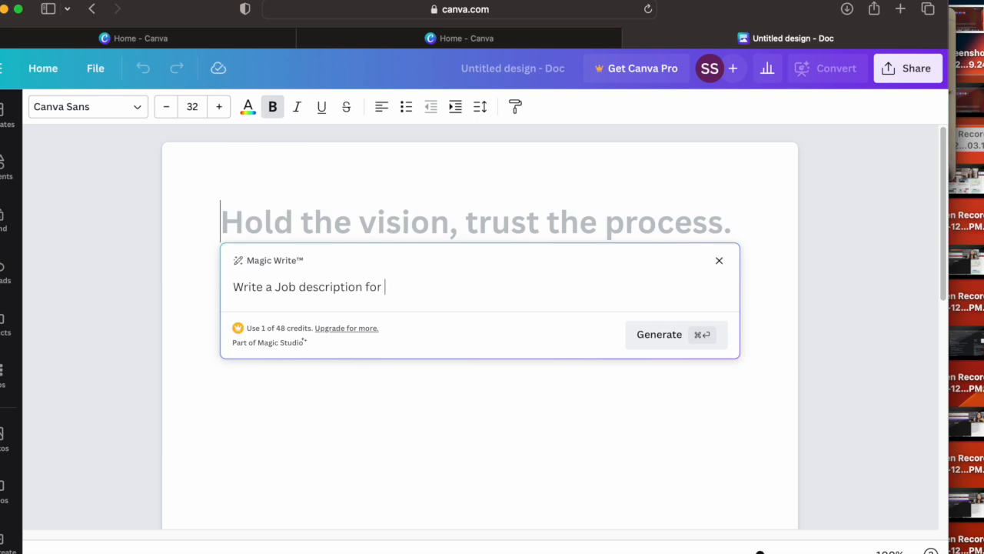
{"action": "type", "text": "operational manager"}
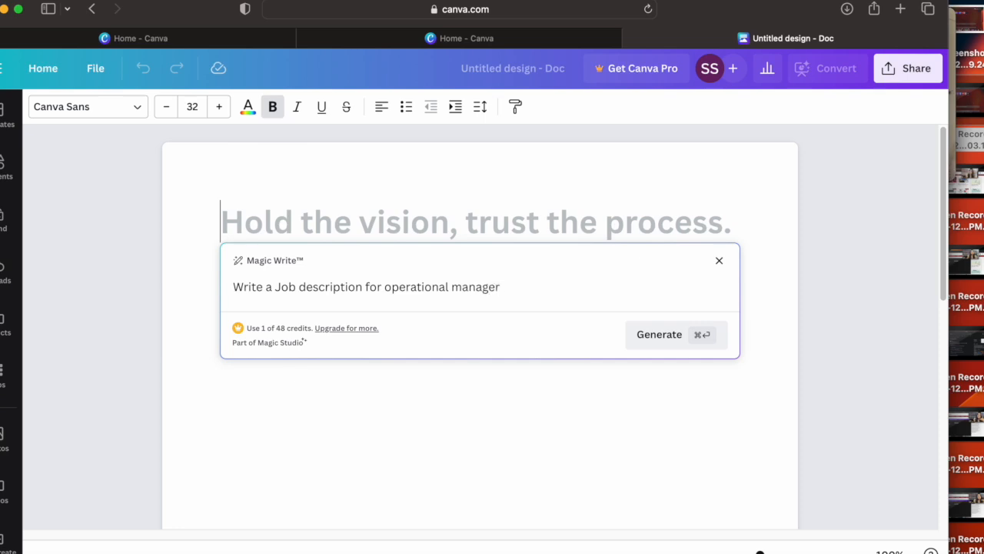
{"action": "left_click", "coordinate": [643, 337]}
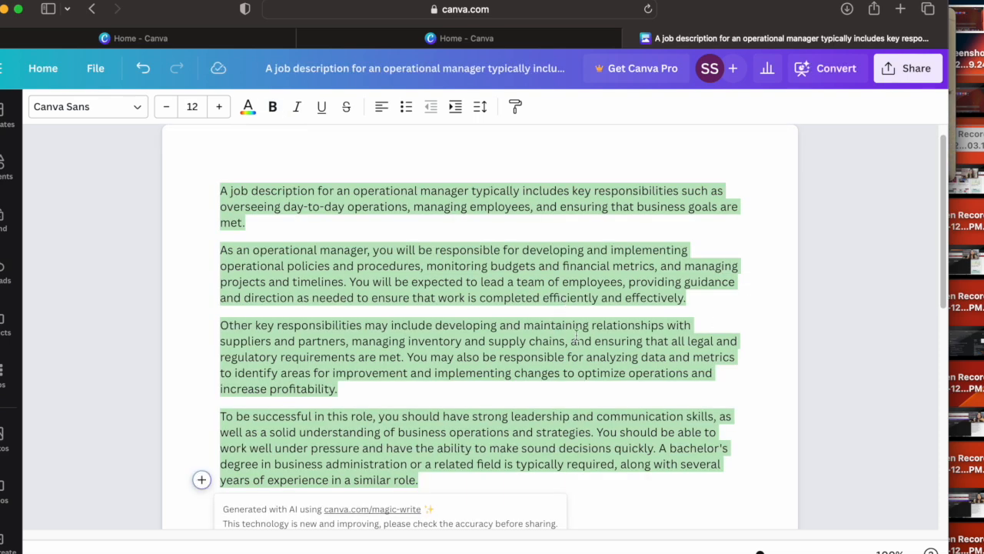
{"action": "mouse_move", "coordinate": [941, 204]}
{"action": "left_mouse_down"}
{"action": "mouse_move", "coordinate": [941, 195]}
{"action": "mouse_move", "coordinate": [945, 249]}
{"action": "mouse_move", "coordinate": [941, 202]}
{"action": "left_mouse_up"}
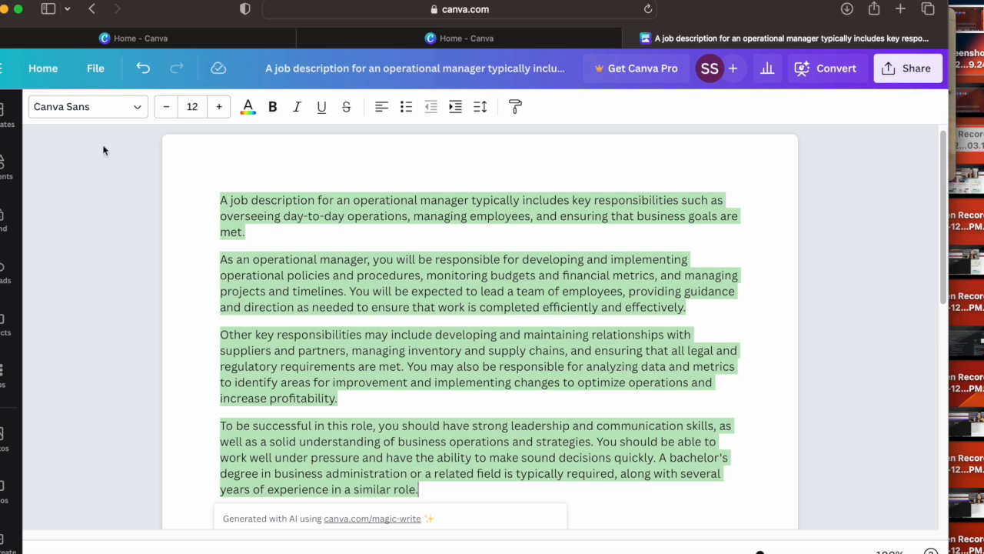
Step: Return to the home page and start a Magic Write prompt in another new blank Doc
{"action": "left_click", "coordinate": [52, 72]}
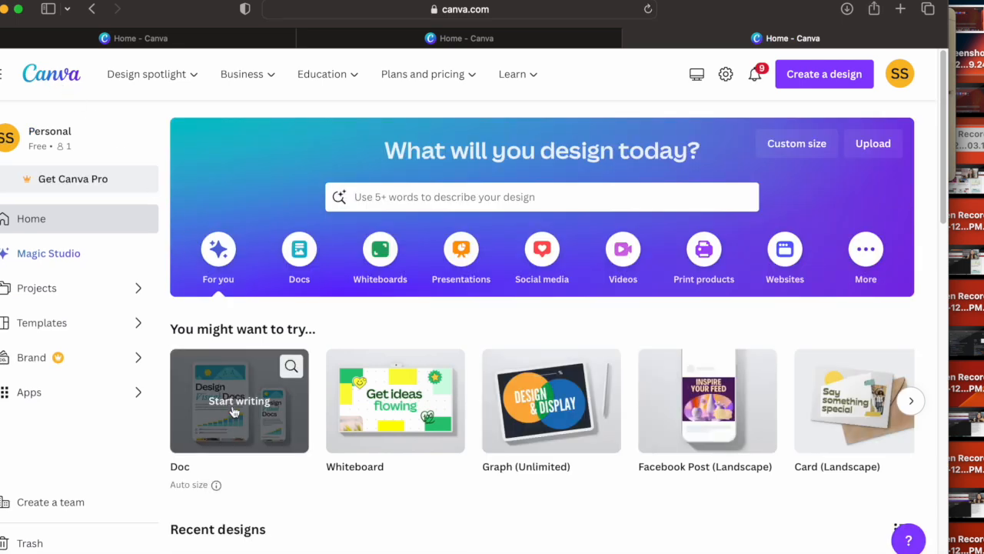
{"action": "left_click", "coordinate": [233, 407]}
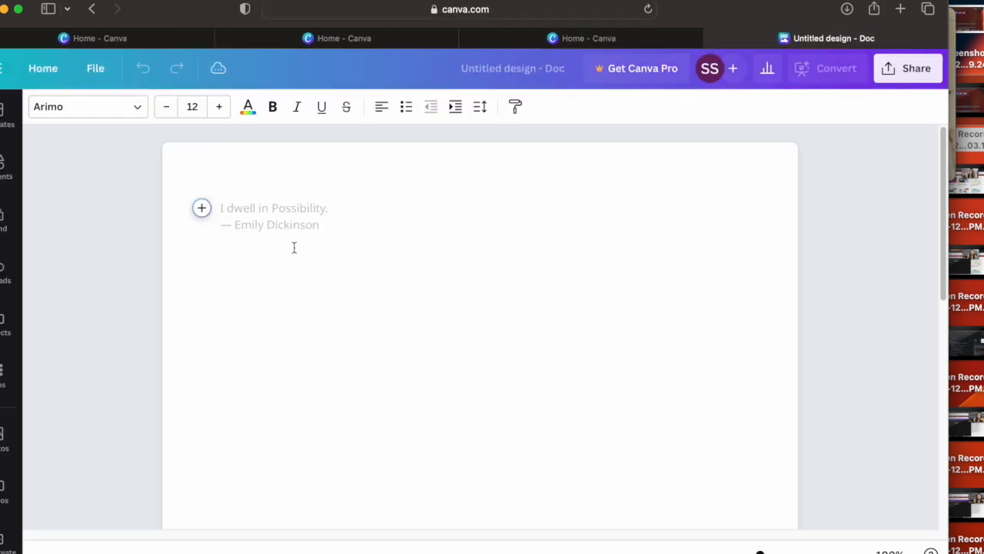
{"action": "left_click", "coordinate": [202, 207]}
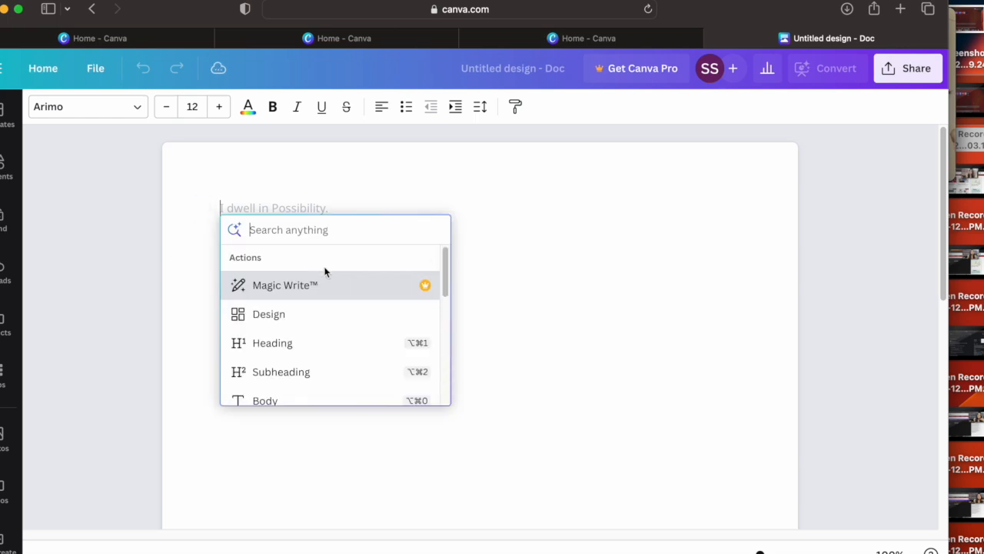
{"action": "left_click", "coordinate": [306, 283]}
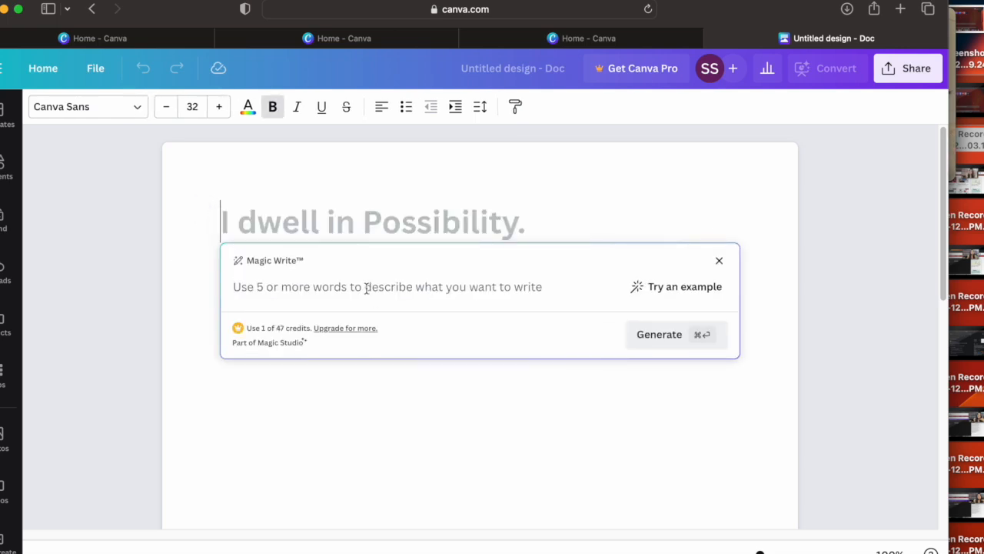
Step: Generate Magic Write text from the prompt "tOP 10 Learning of ikigai book", look through it and deselect the text
{"action": "type", "text": "tOP"}
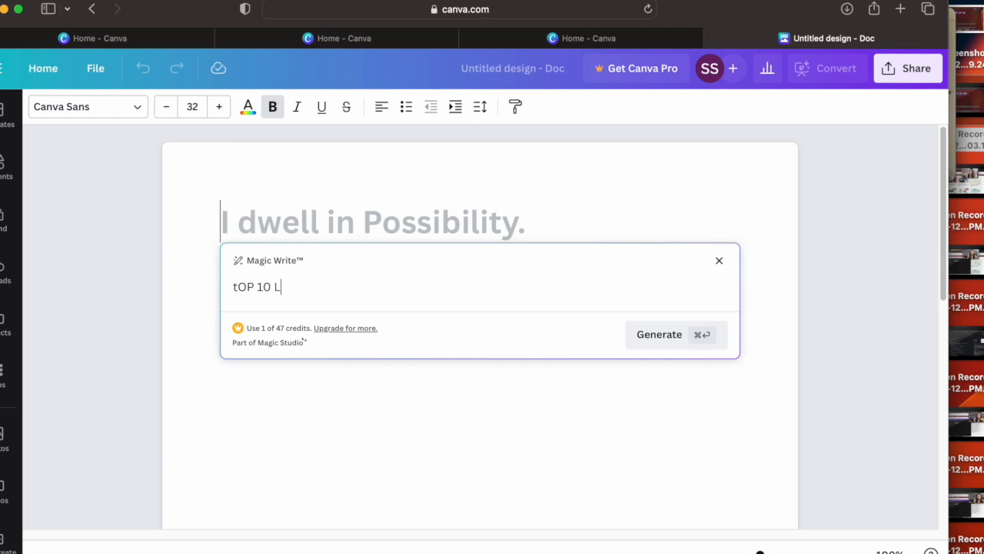
{"action": "type", "text": "10 Learning of ikihgai "}
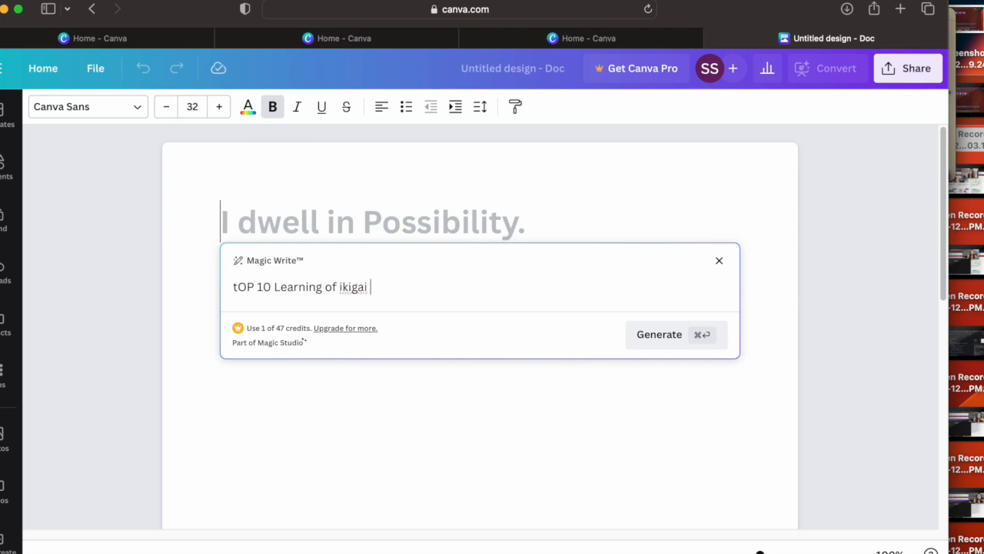
{"action": "type", "text": "nook"}
{"action": "left_click", "coordinate": [638, 332]}
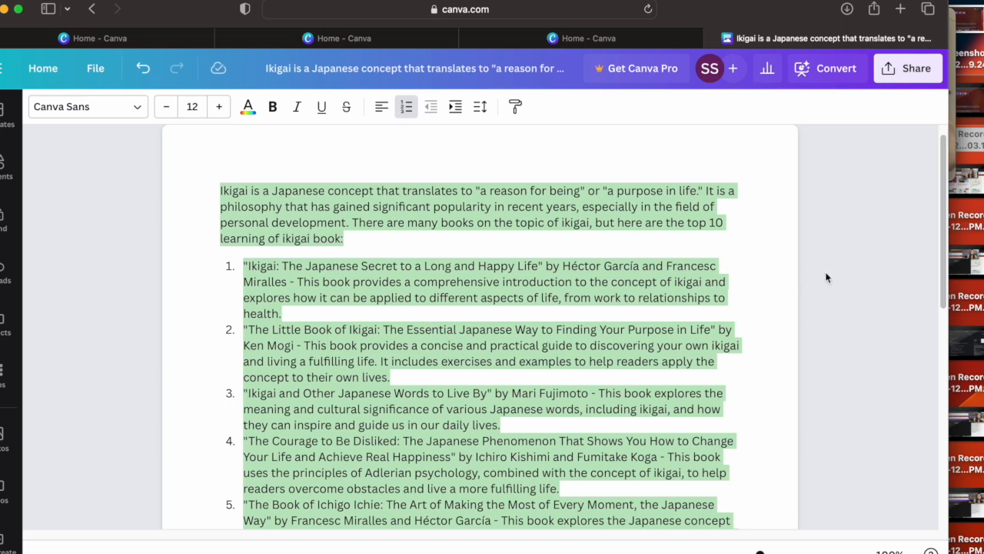
{"action": "left_click_drag", "start_coordinate": [947, 191], "coordinate": [928, 220]}
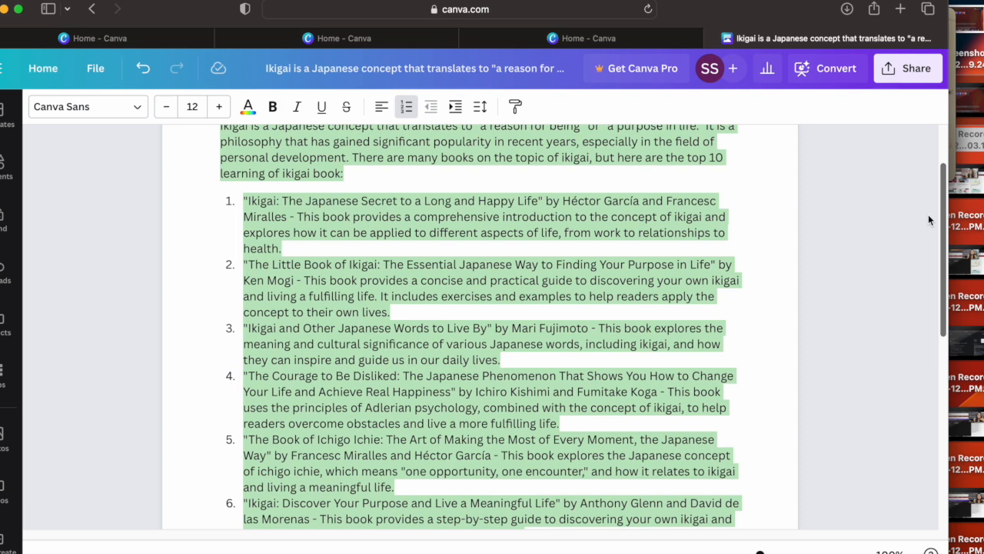
{"action": "left_click_drag", "start_coordinate": [929, 215], "coordinate": [935, 176]}
{"action": "left_click", "coordinate": [794, 248]}
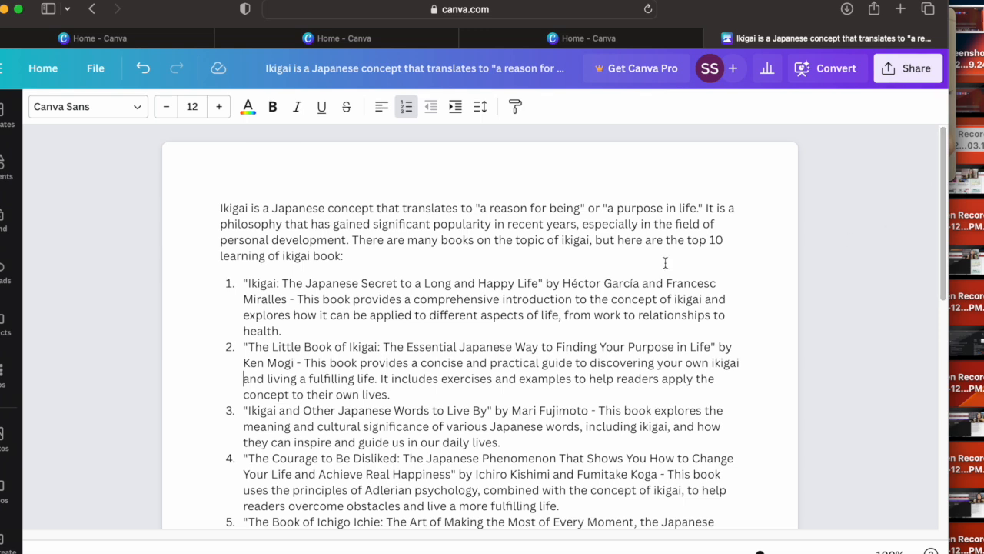
Step: Return to the home page, create a new blank Whiteboard and look at its suggested templates
{"action": "left_click", "coordinate": [37, 73]}
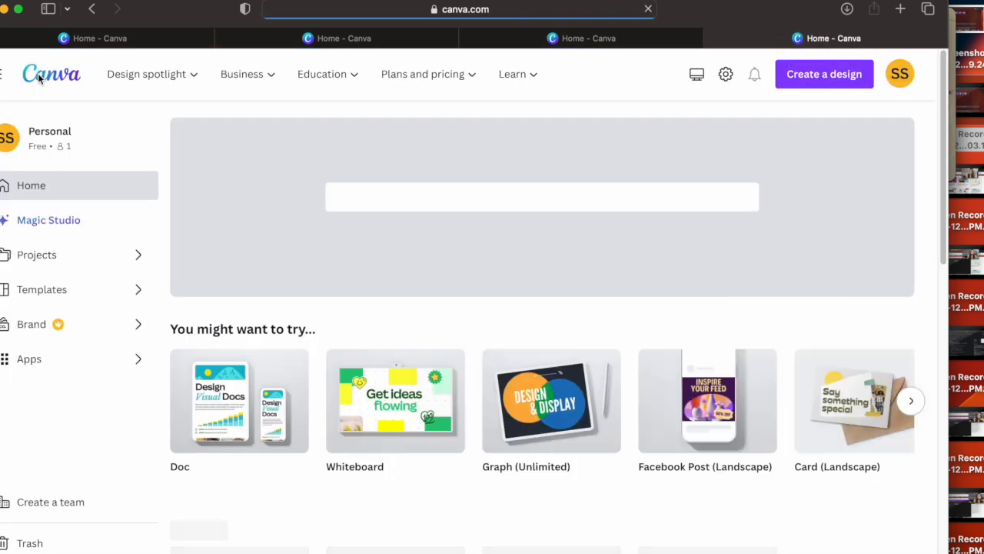
{"action": "left_click", "coordinate": [387, 403]}
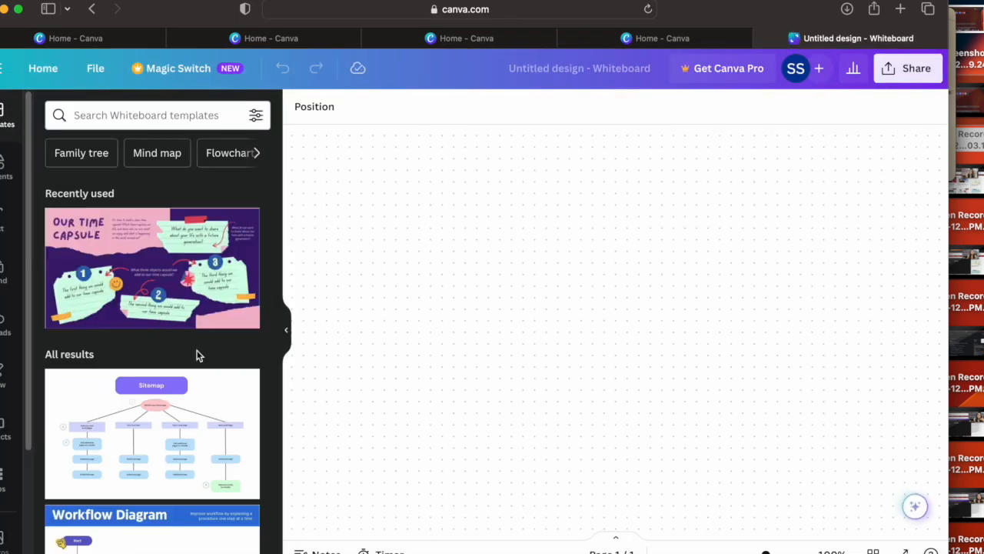
{"action": "left_click", "coordinate": [175, 412]}
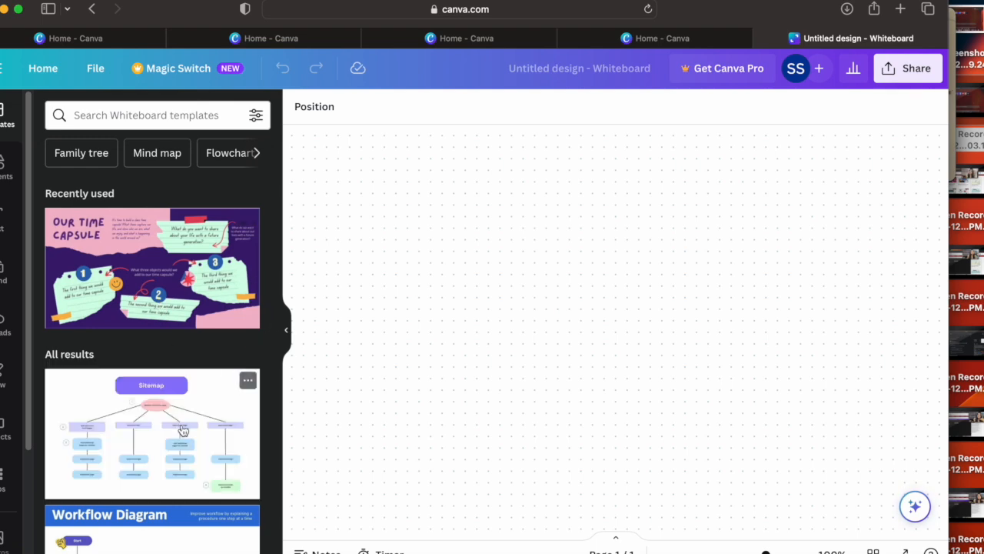
{"action": "scroll", "coordinate": [182, 438], "scroll_direction": "down", "scroll_amount": 1}
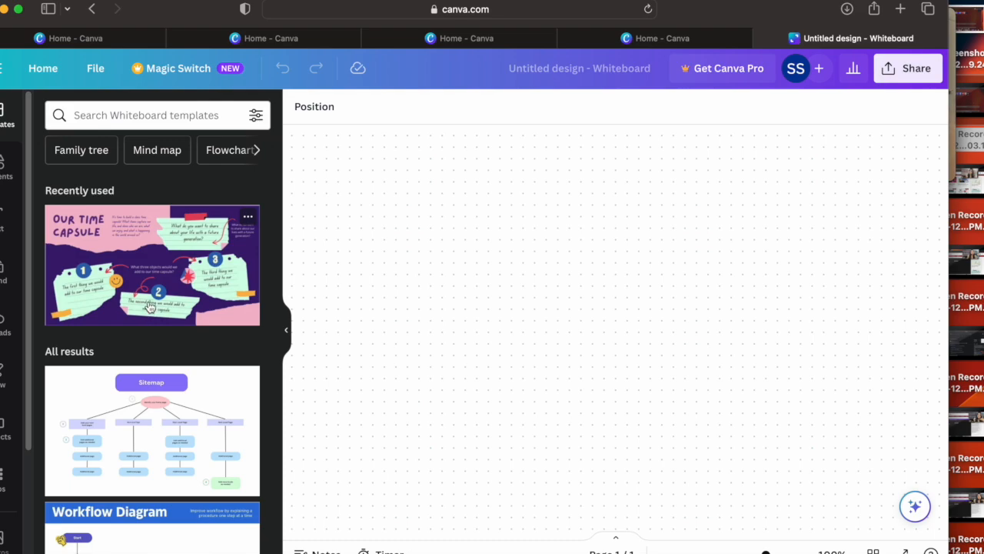
Step: Place the recently used "Our Time Capsule" template on the whiteboard and delete it again
{"action": "left_click_drag", "start_coordinate": [150, 306], "coordinate": [266, 311]}
{"action": "left_click_drag", "start_coordinate": [467, 314], "coordinate": [465, 316]}
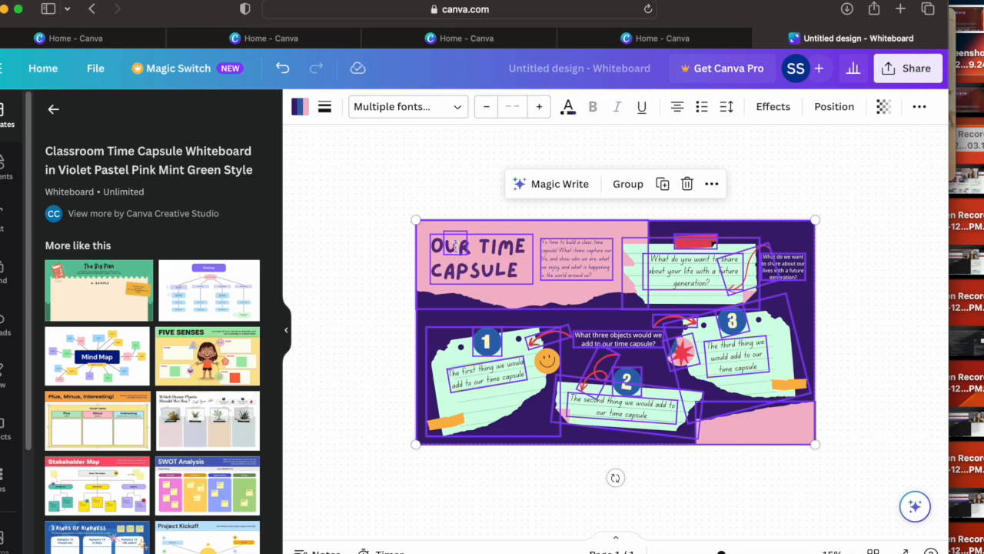
{"action": "left_click_drag", "start_coordinate": [479, 347], "coordinate": [478, 344]}
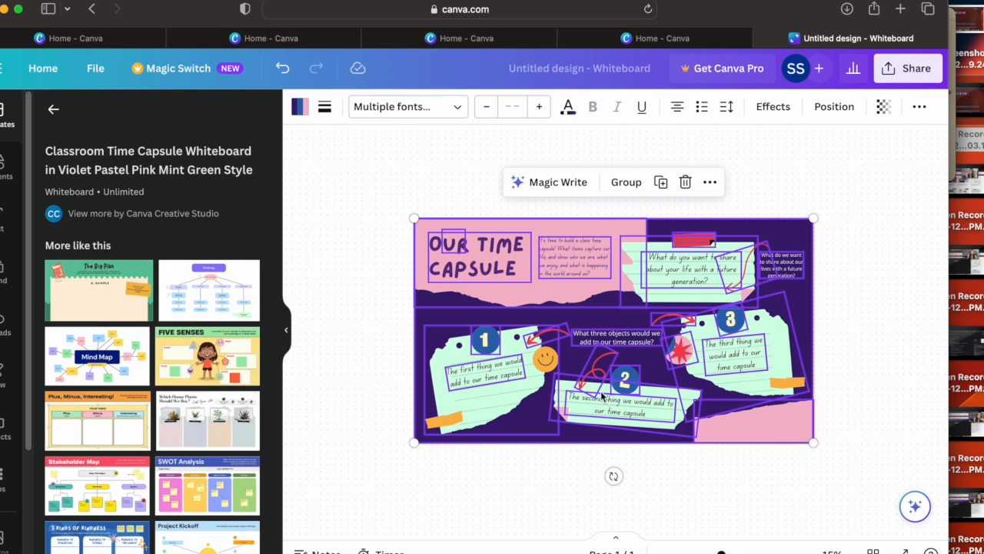
{"action": "left_click_drag", "start_coordinate": [599, 398], "coordinate": [576, 365]}
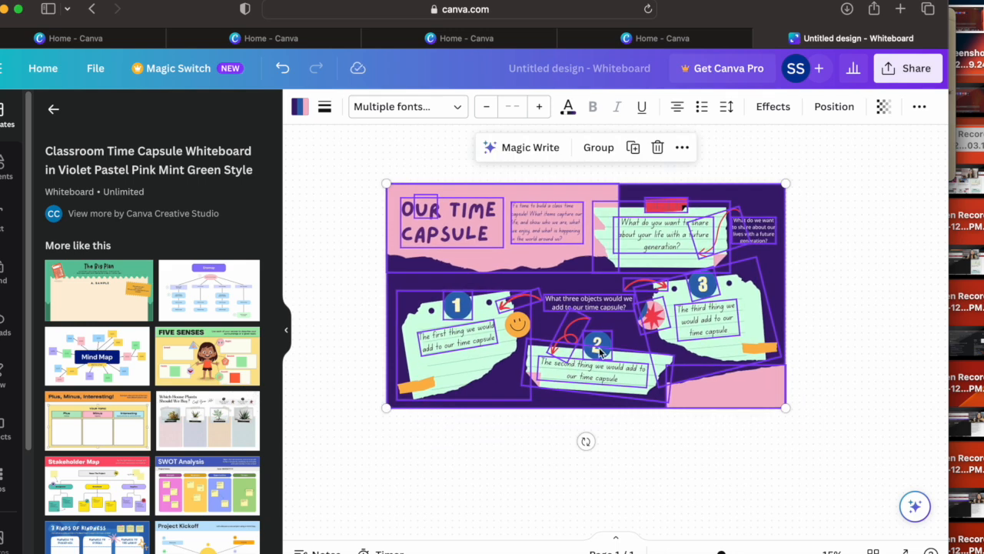
{"action": "left_click", "coordinate": [657, 147]}
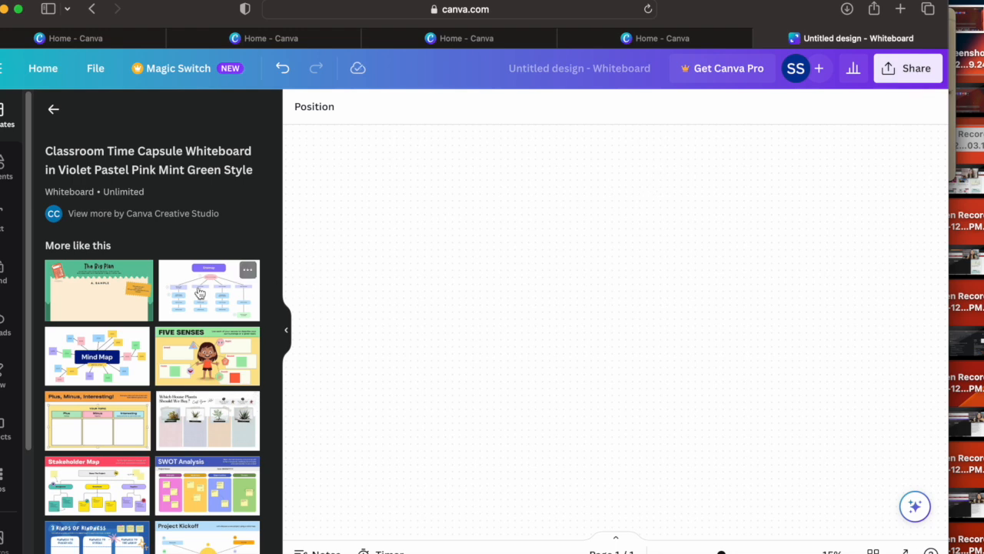
Step: Return to the home page, browse the Docs category's templates and open the full list of Docs templates
{"action": "left_click", "coordinate": [48, 76]}
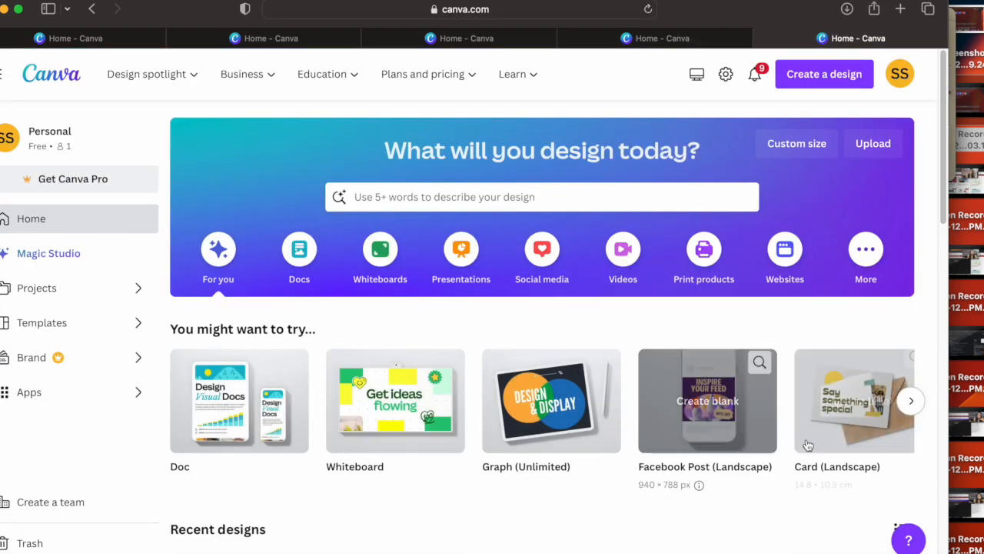
{"action": "left_click", "coordinate": [299, 261]}
{"action": "left_click_drag", "start_coordinate": [944, 197], "coordinate": [940, 310]}
{"action": "scroll", "coordinate": [940, 305], "scroll_direction": "down", "scroll_amount": 5}
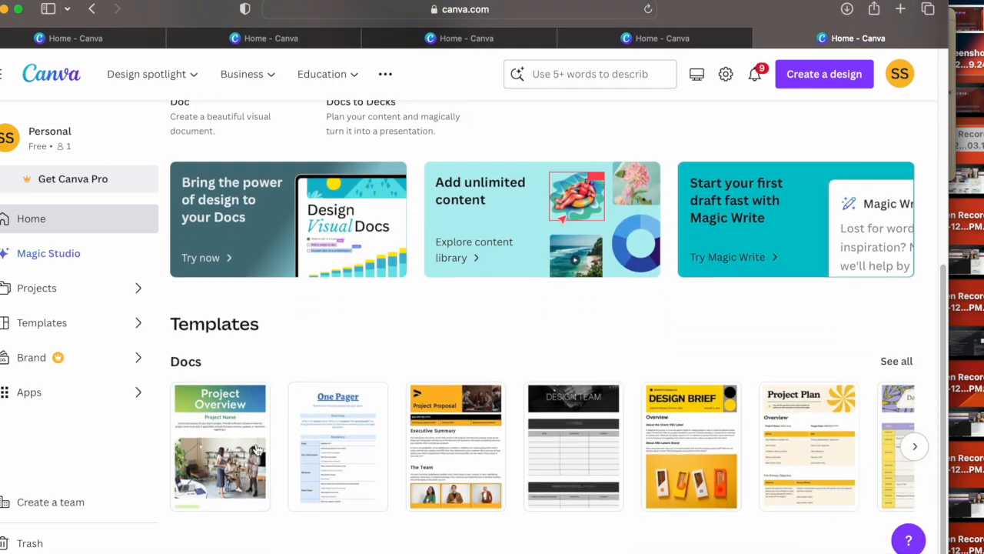
{"action": "left_click", "coordinate": [915, 448]}
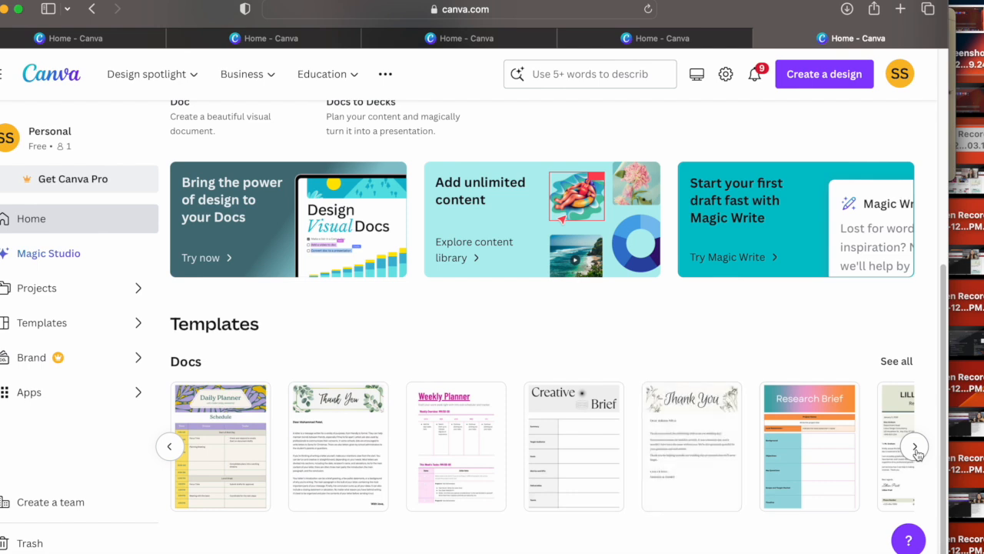
{"action": "left_click", "coordinate": [915, 448]}
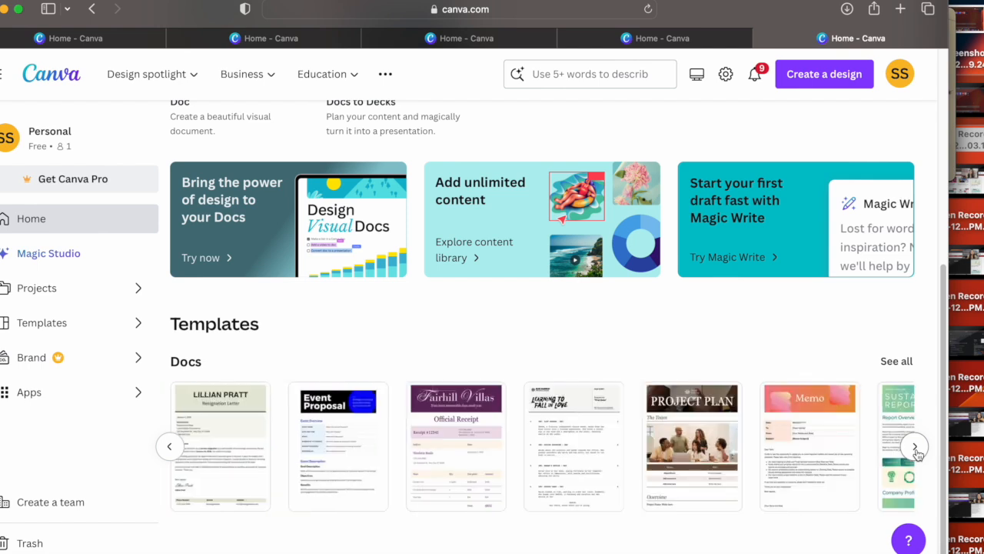
{"action": "left_click", "coordinate": [916, 449]}
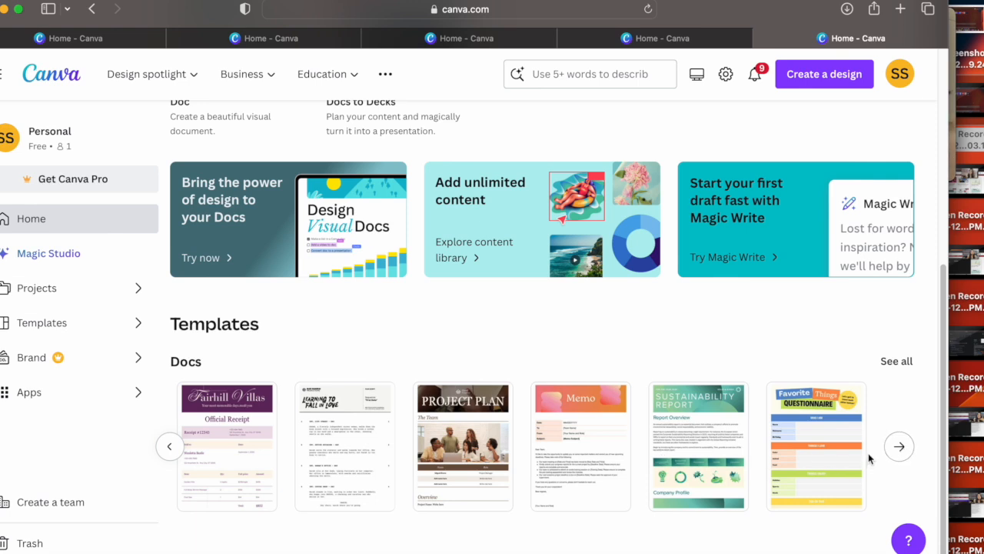
{"action": "left_click", "coordinate": [897, 361]}
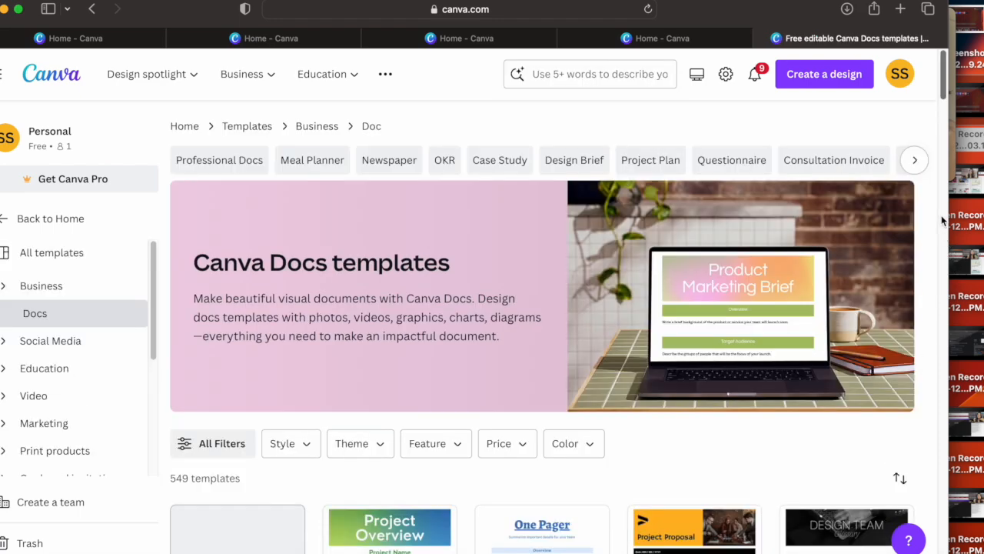
Step: Find the green Business Thank You Letter Doc template by Canva Creative Studio and open it for customizing
{"action": "left_click_drag", "start_coordinate": [942, 84], "coordinate": [924, 295]}
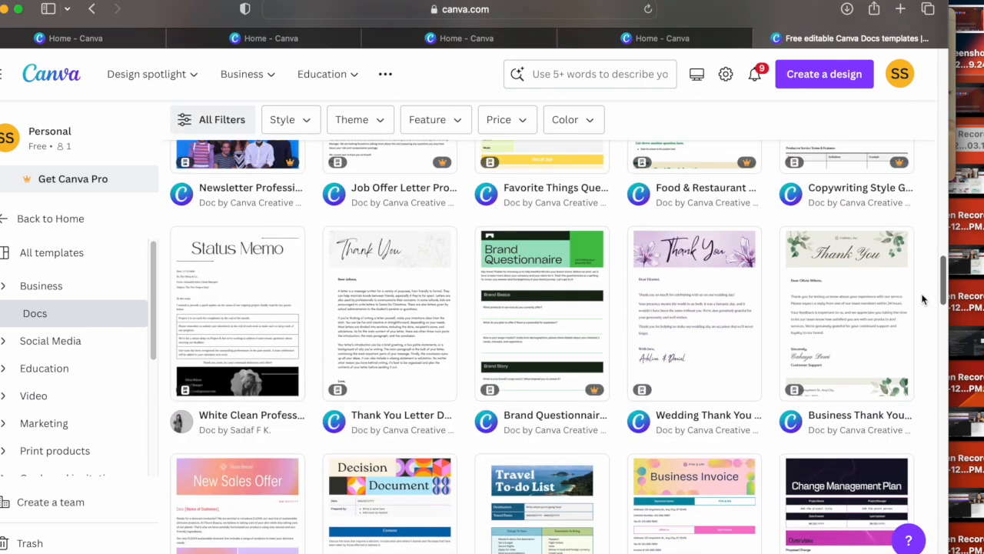
{"action": "left_click", "coordinate": [843, 304]}
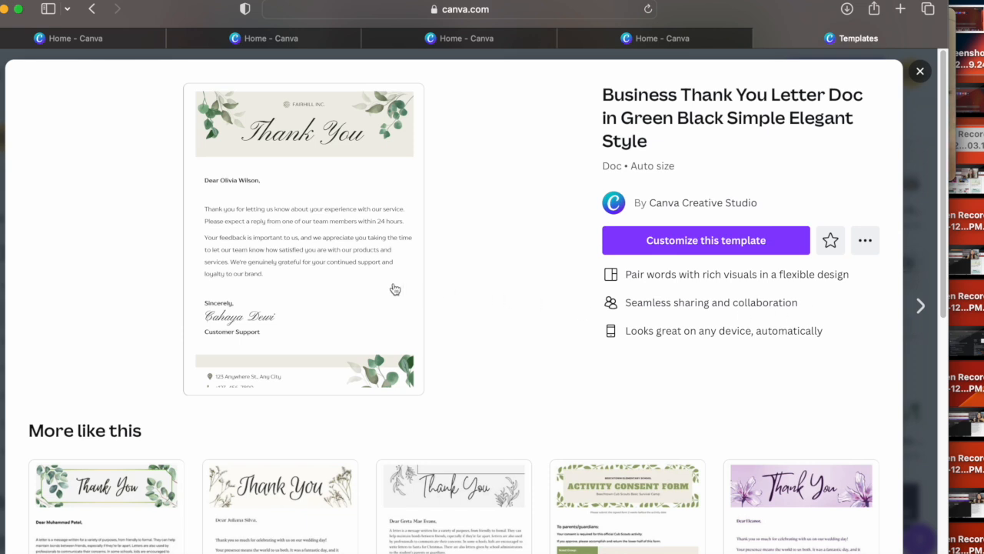
{"action": "left_click", "coordinate": [700, 244]}
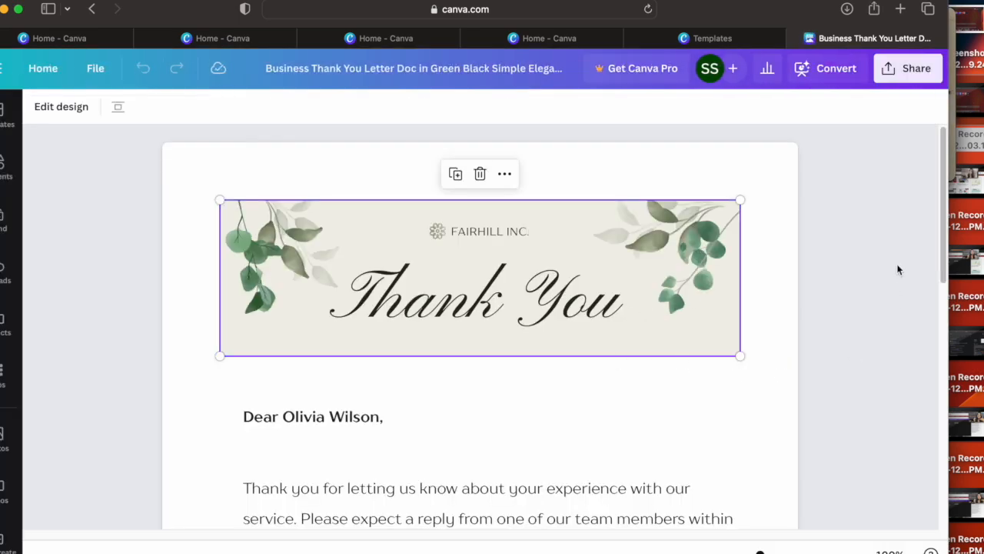
{"action": "left_click_drag", "start_coordinate": [942, 193], "coordinate": [940, 266]}
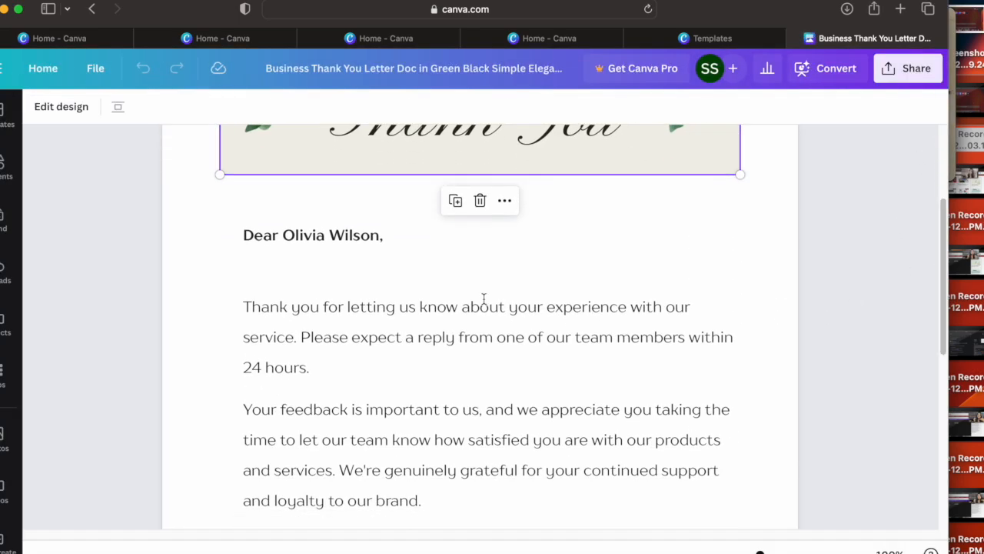
Step: Replace the first paragraph's second sentence with "I am grateful for this wonderful and outstanding oppportunity.", restoring the typed spelling "oppportunity" over the autocorrection
{"action": "left_click", "coordinate": [433, 327]}
{"action": "left_click_drag", "start_coordinate": [342, 311], "coordinate": [413, 326]}
{"action": "left_click", "coordinate": [362, 356]}
{"action": "left_click_drag", "start_coordinate": [321, 363], "coordinate": [310, 331]}
{"action": "type", "text": "="}
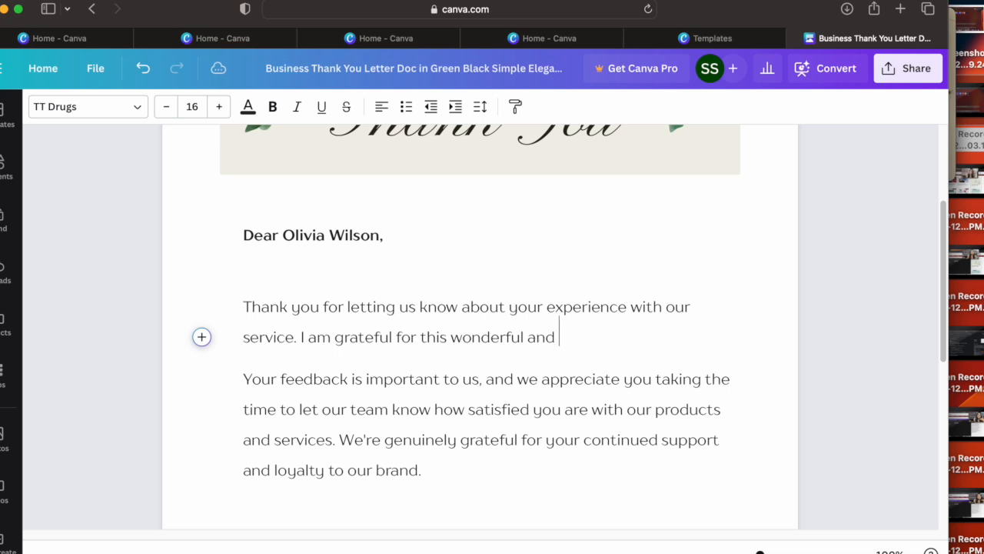
{"action": "type", "text": "ding oppport"}
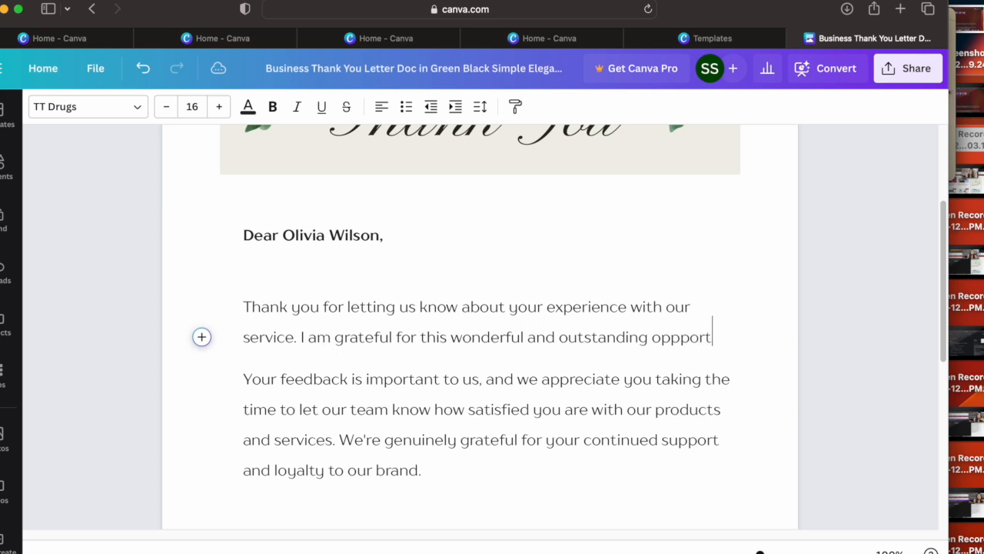
{"action": "type", "text": "unity."}
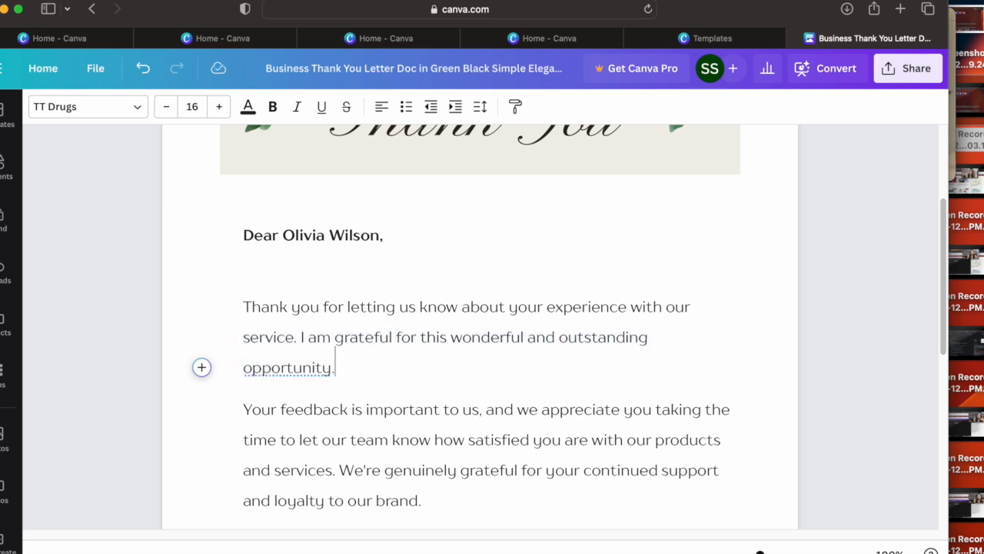
{"action": "right_click", "coordinate": [257, 374]}
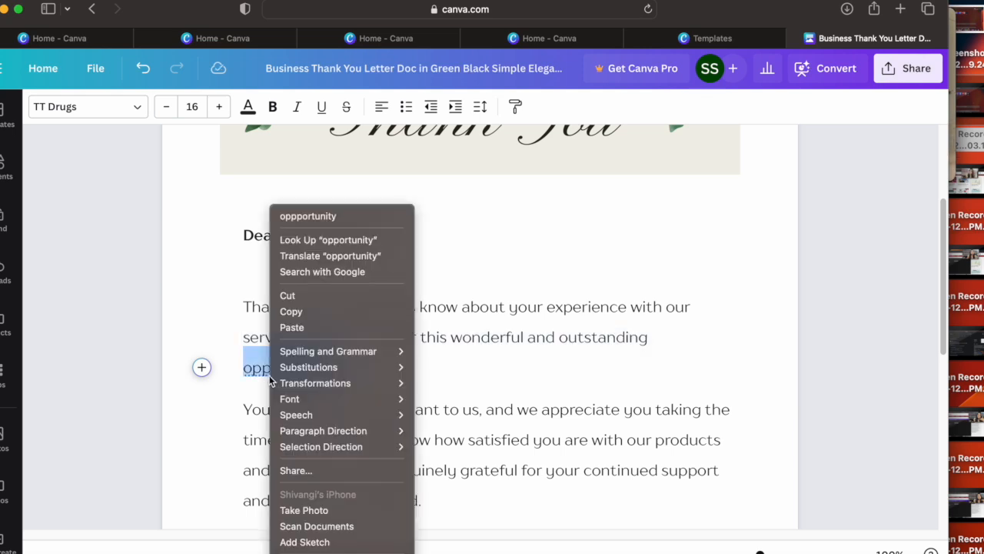
{"action": "left_click", "coordinate": [323, 219]}
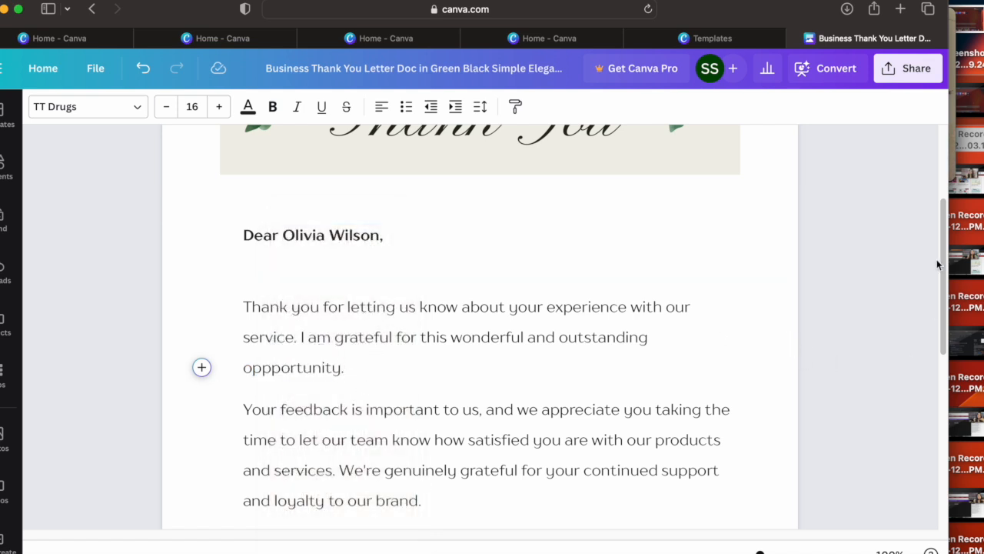
Step: Make both body paragraphs of the letter bold and italic, and center their text
{"action": "scroll", "coordinate": [935, 277], "scroll_direction": "down", "scroll_amount": 3}
{"action": "scroll", "coordinate": [937, 296], "scroll_direction": "up", "scroll_amount": 2}
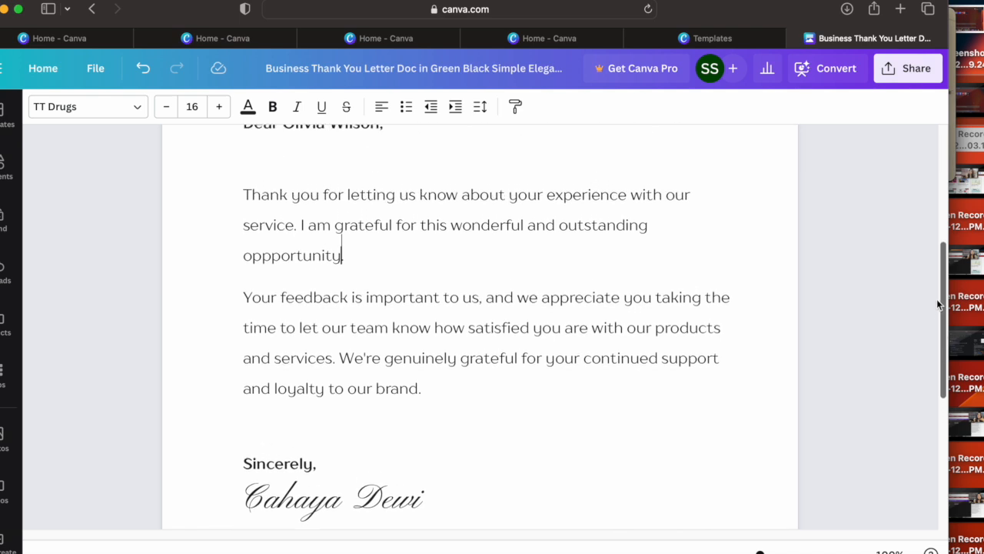
{"action": "left_click", "coordinate": [475, 305]}
{"action": "left_click_drag", "start_coordinate": [248, 199], "coordinate": [431, 391]}
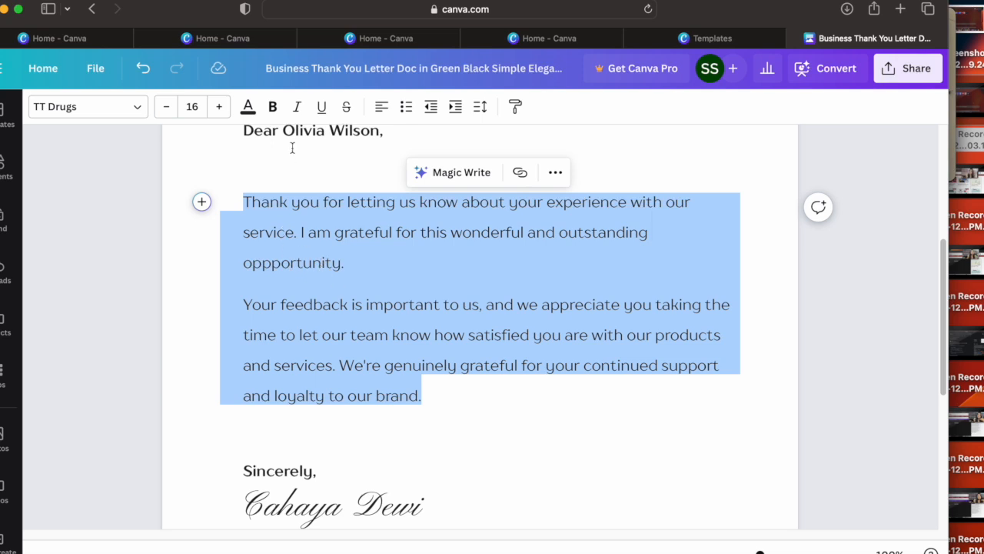
{"action": "left_click", "coordinate": [274, 114]}
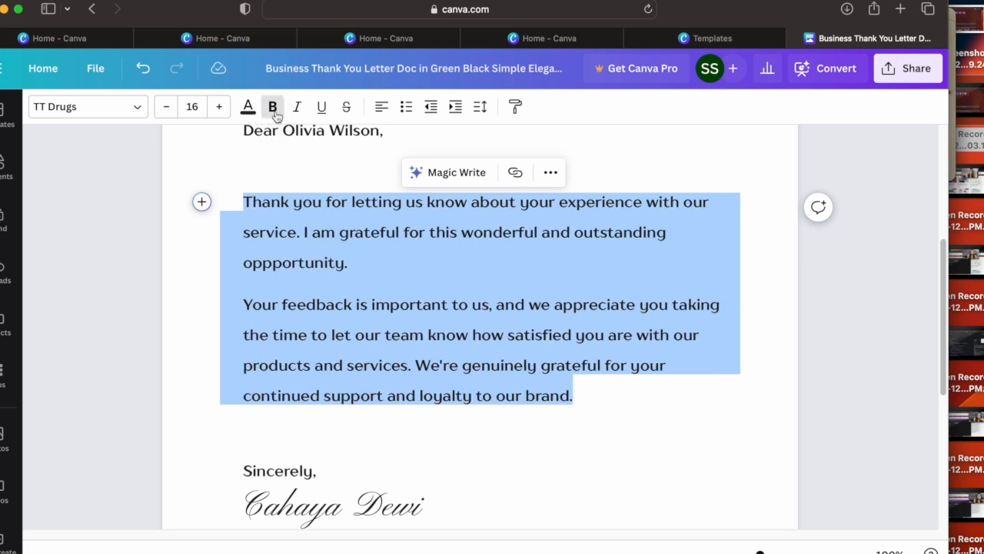
{"action": "left_click", "coordinate": [296, 113]}
{"action": "left_click", "coordinate": [320, 112]}
{"action": "left_click", "coordinate": [320, 112]}
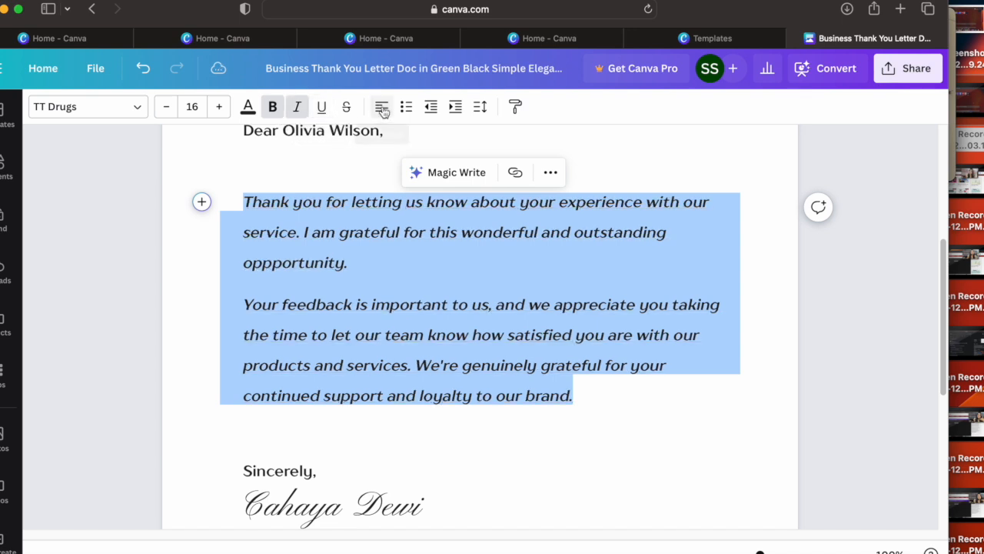
{"action": "left_click", "coordinate": [381, 110]}
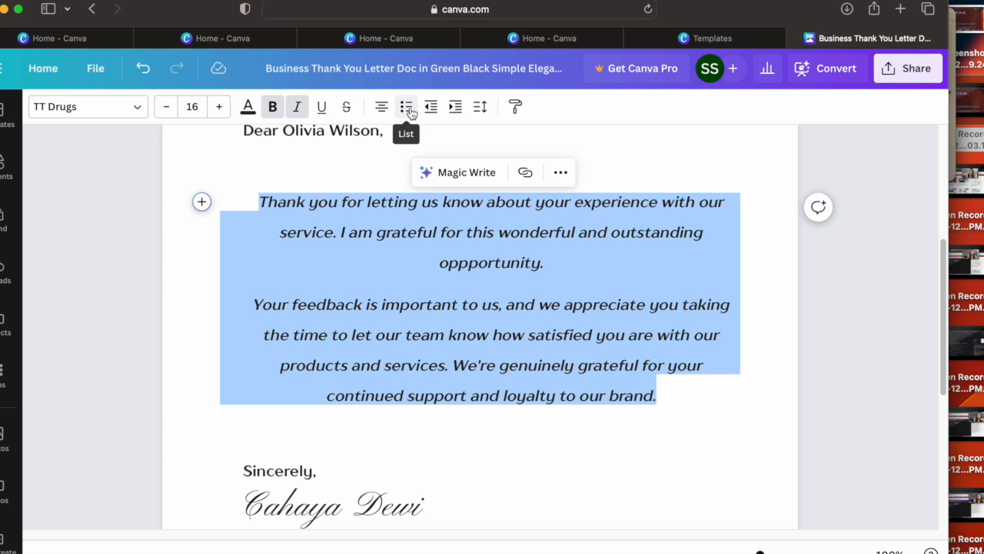
Step: Turn the two body paragraphs into a numbered list and set their font size to 17
{"action": "left_click", "coordinate": [406, 108]}
{"action": "left_click", "coordinate": [406, 107]}
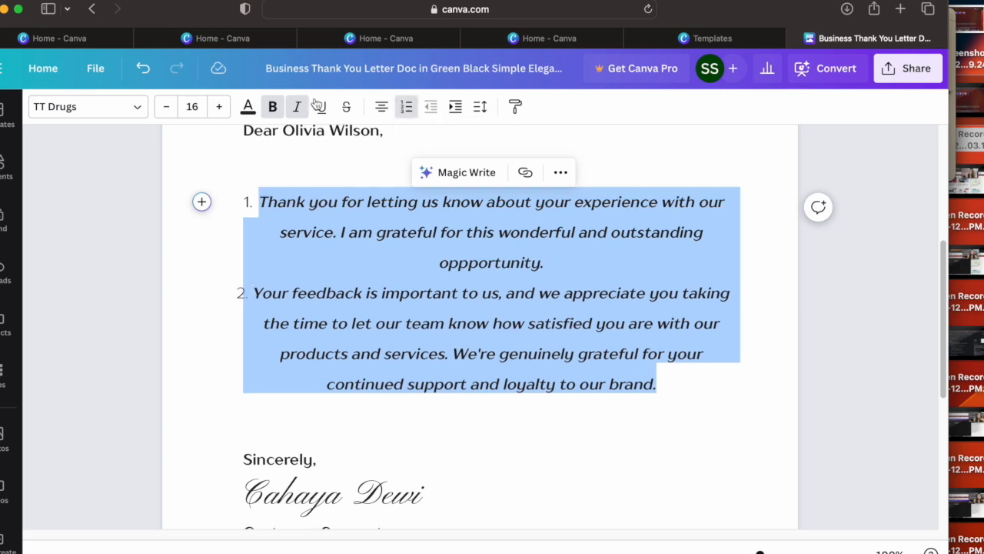
{"action": "left_click", "coordinate": [168, 107]}
{"action": "left_click", "coordinate": [167, 107]}
{"action": "left_click", "coordinate": [168, 107]}
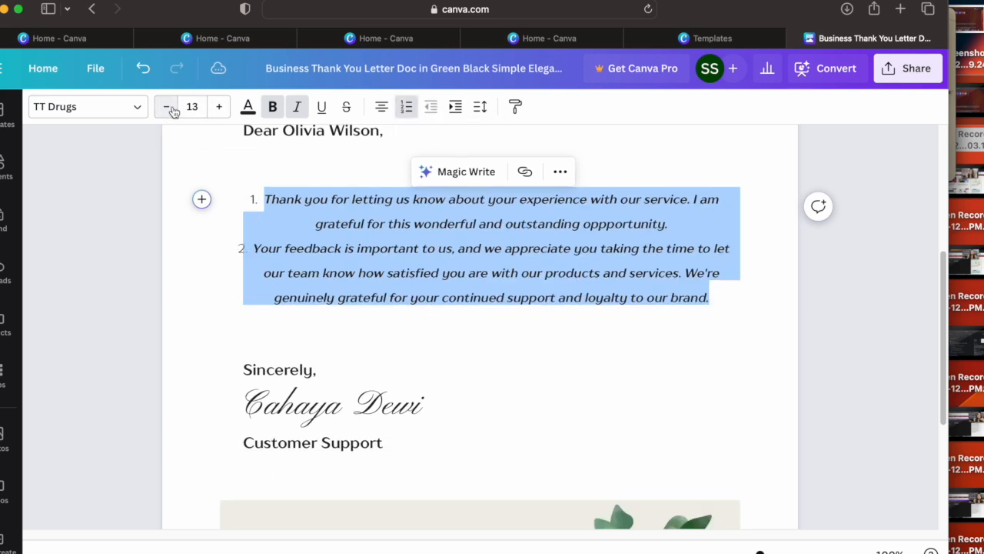
{"action": "left_click", "coordinate": [218, 108]}
{"action": "left_click", "coordinate": [218, 107]}
{"action": "left_click", "coordinate": [218, 107]}
{"action": "left_click", "coordinate": [218, 107]}
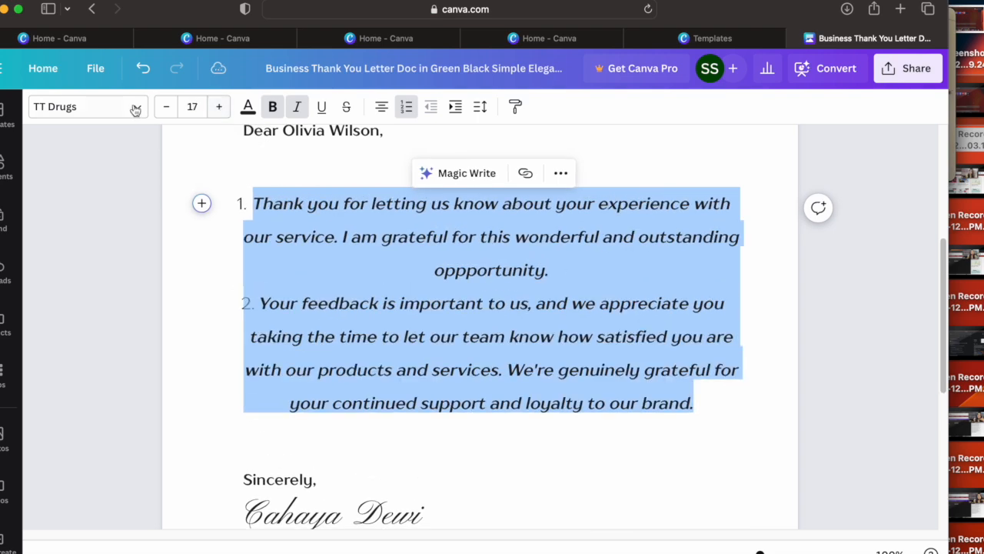
Step: Try the Cardo, Impact and Horizon fonts on the numbered paragraphs and settle on League Spartan
{"action": "left_click", "coordinate": [131, 107]}
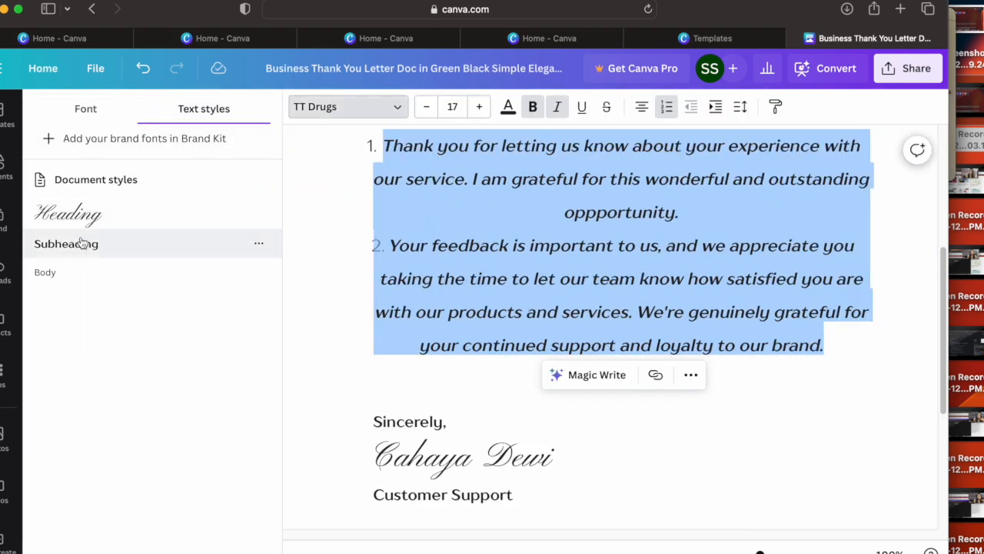
{"action": "left_click", "coordinate": [89, 112]}
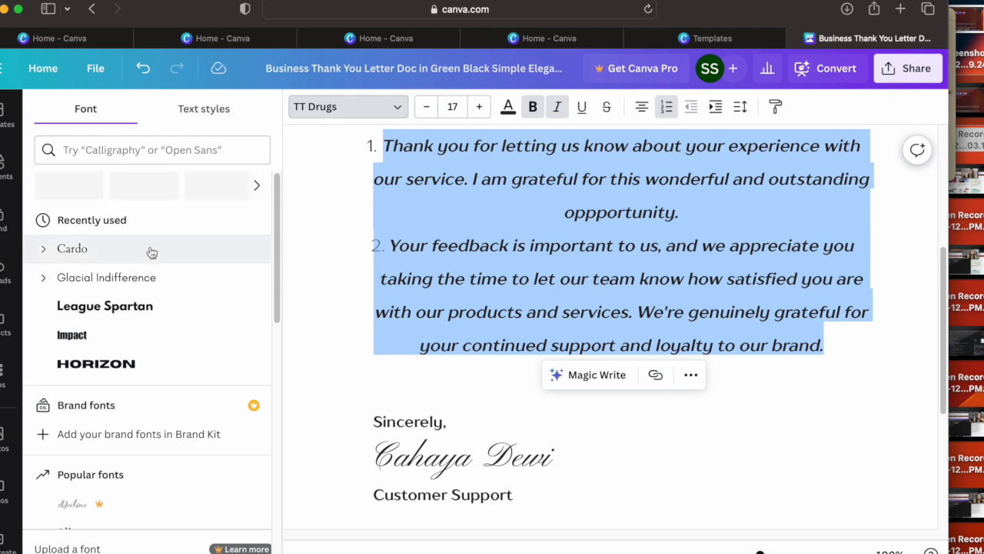
{"action": "left_click", "coordinate": [77, 253]}
{"action": "left_click", "coordinate": [117, 310]}
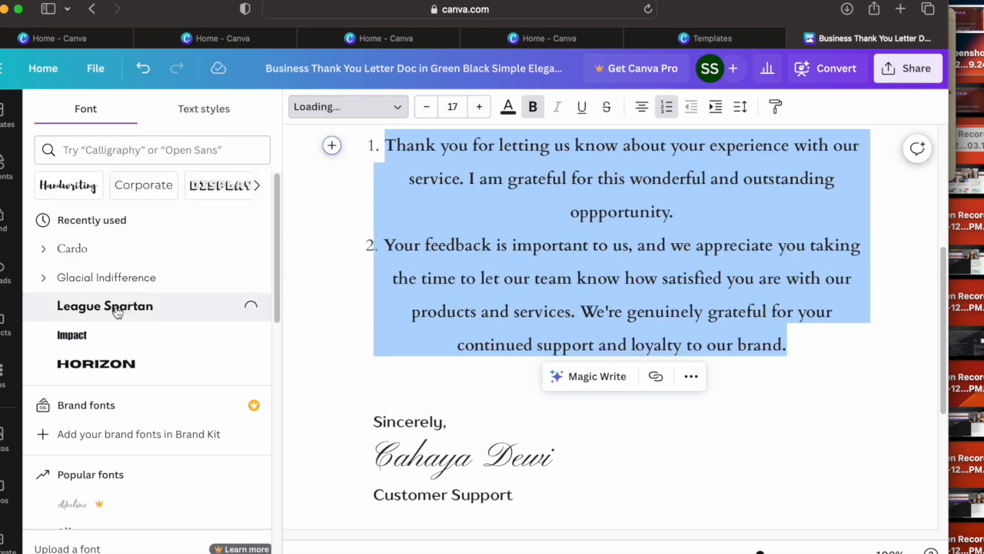
{"action": "left_click", "coordinate": [106, 335]}
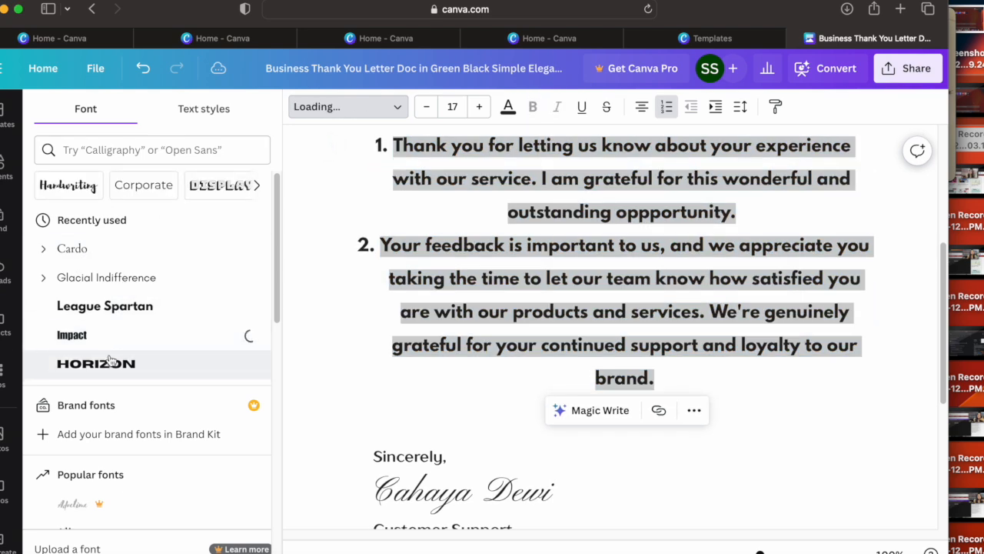
{"action": "left_click", "coordinate": [108, 363]}
{"action": "left_click", "coordinate": [148, 302]}
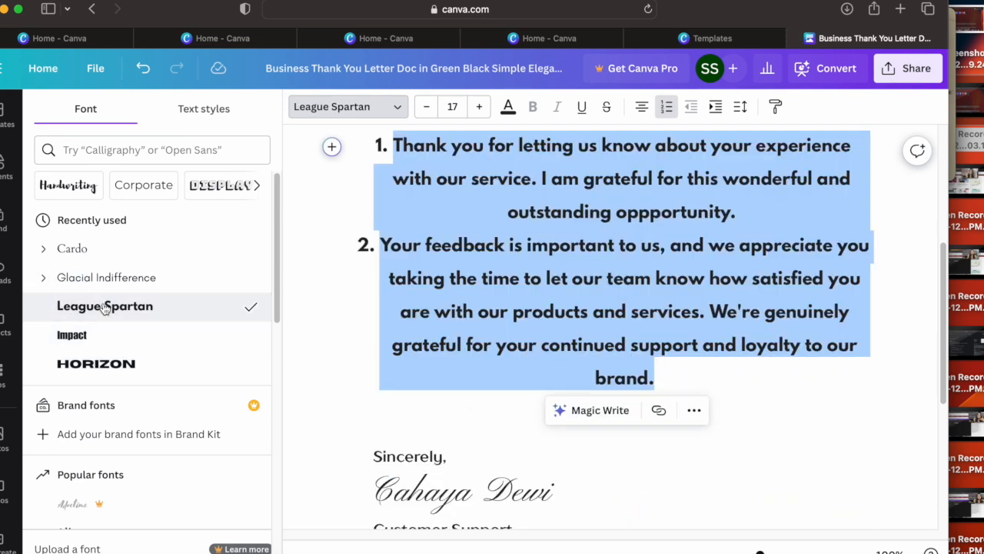
{"action": "scroll", "coordinate": [271, 279], "scroll_direction": "down", "scroll_amount": 3}
{"action": "scroll", "coordinate": [266, 303], "scroll_direction": "down", "scroll_amount": 3}
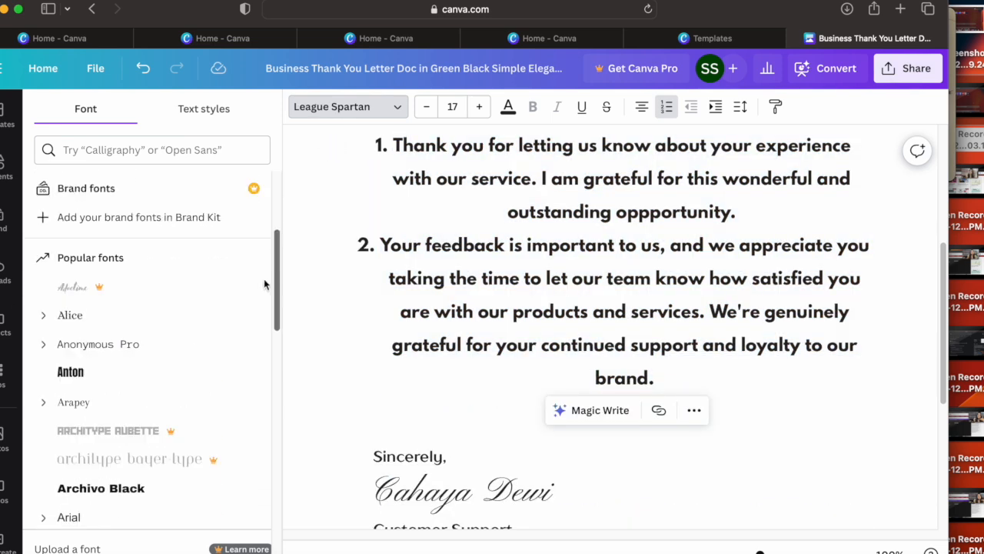
{"action": "scroll", "coordinate": [266, 215], "scroll_direction": "up", "scroll_amount": 6}
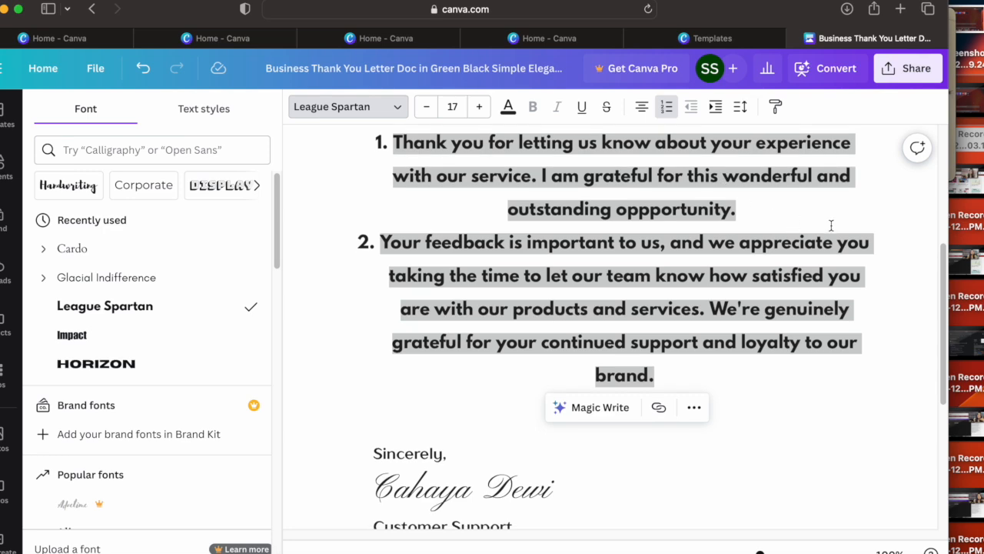
{"action": "left_click", "coordinate": [857, 223]}
Step: Insert the uploaded IIMB logo image between the two numbered paragraphs and shrink it to a small size
{"action": "scroll", "coordinate": [931, 176], "scroll_direction": "up", "scroll_amount": 3}
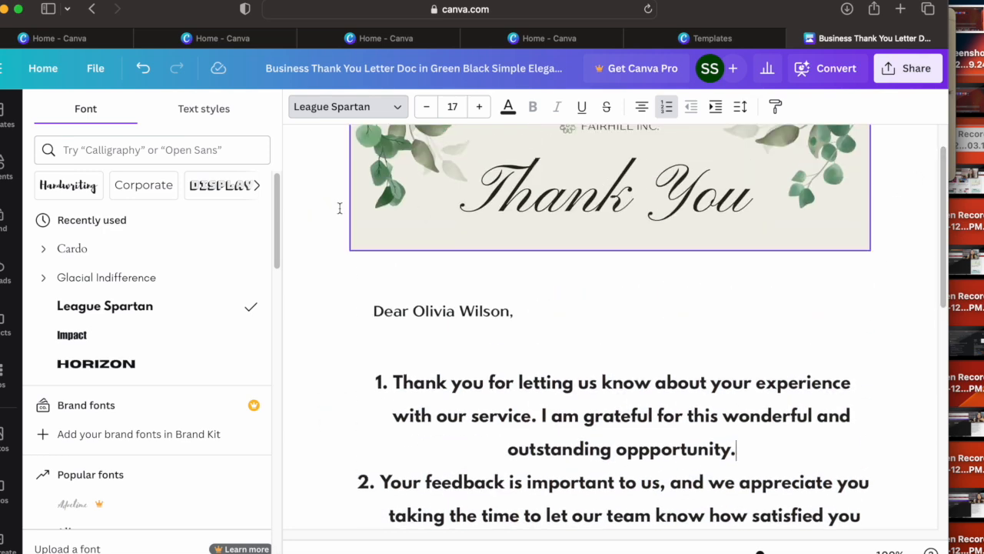
{"action": "left_click", "coordinate": [7, 271]}
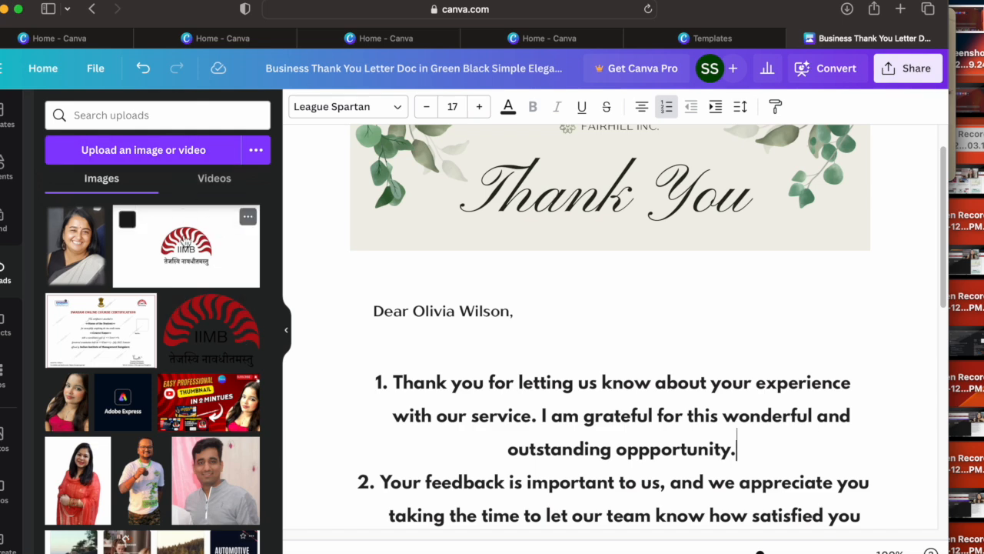
{"action": "left_click", "coordinate": [186, 240]}
{"action": "left_click_drag", "start_coordinate": [352, 230], "coordinate": [374, 246]}
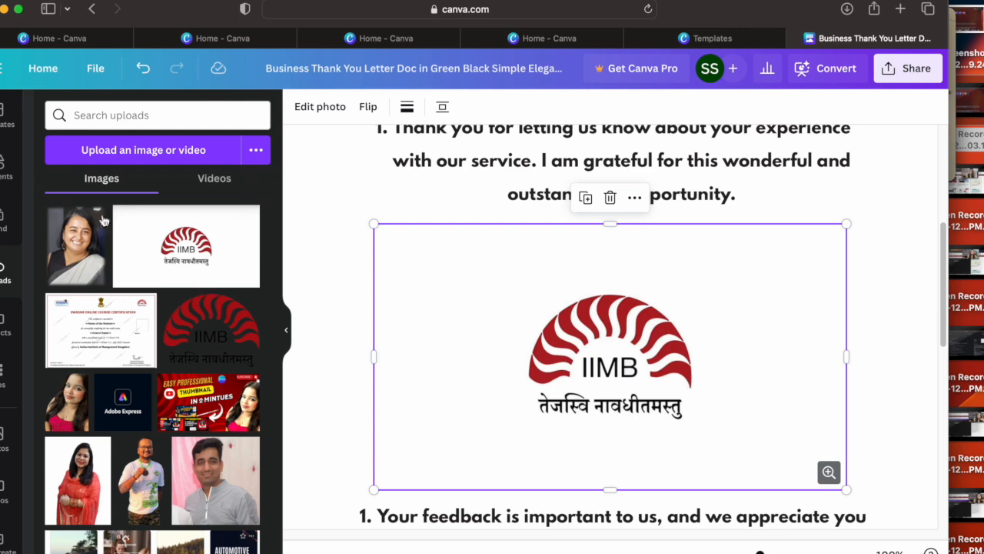
{"action": "left_click", "coordinate": [6, 164]}
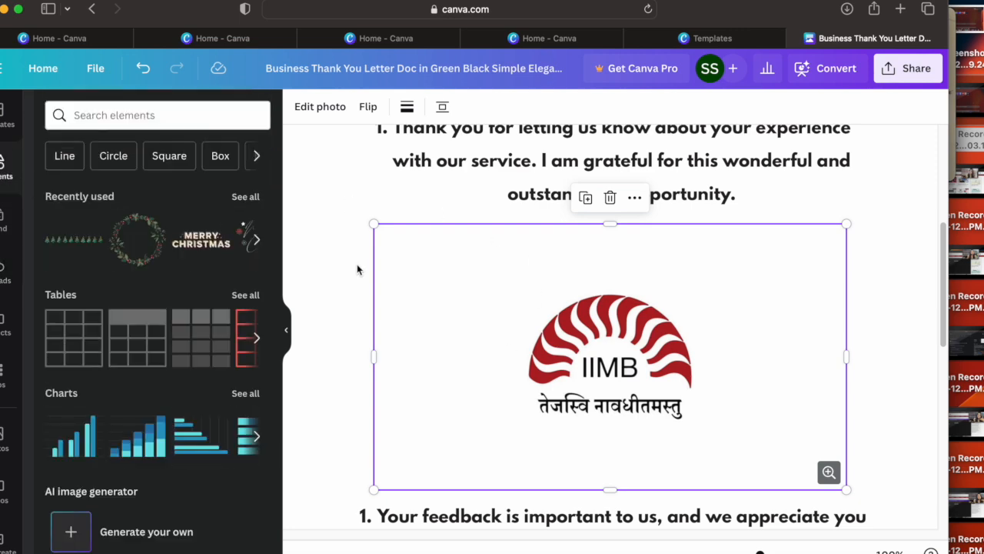
{"action": "left_click_drag", "start_coordinate": [374, 224], "coordinate": [616, 339]}
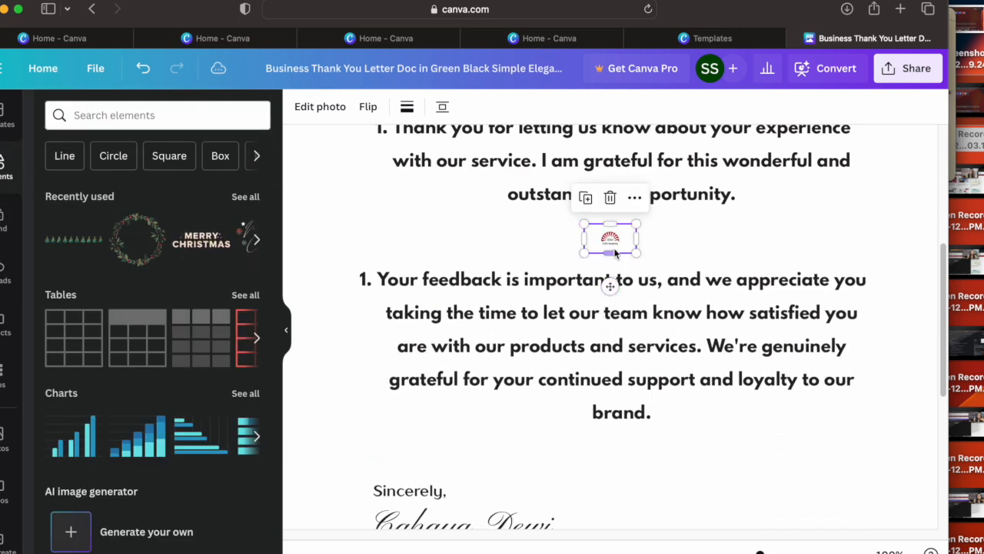
Step: Try to move the small IIMB logo away from its place between the two numbered paragraphs
{"action": "left_click_drag", "start_coordinate": [612, 241], "coordinate": [570, 255]}
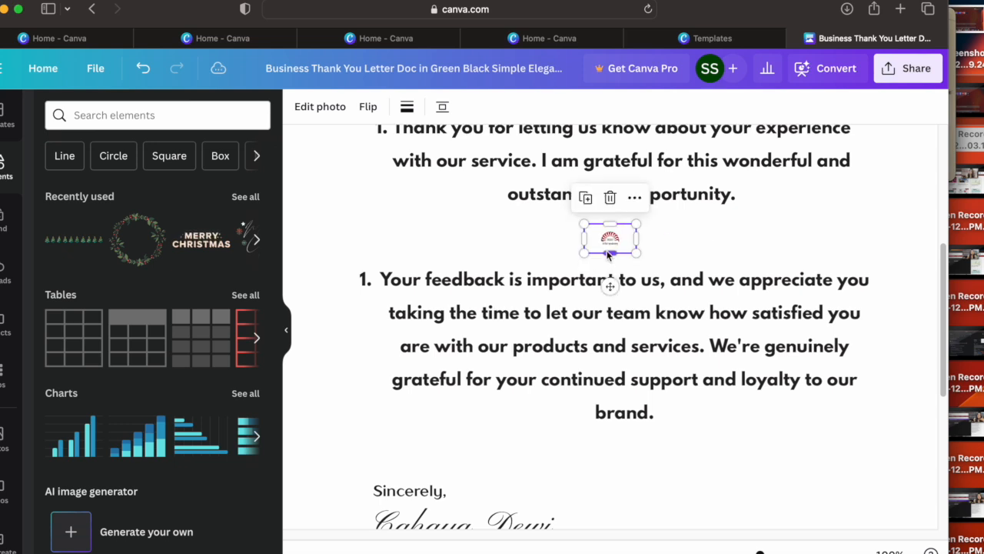
{"action": "left_click_drag", "start_coordinate": [611, 286], "coordinate": [796, 278]}
{"action": "left_click_drag", "start_coordinate": [611, 286], "coordinate": [688, 283]}
{"action": "left_click", "coordinate": [603, 260]}
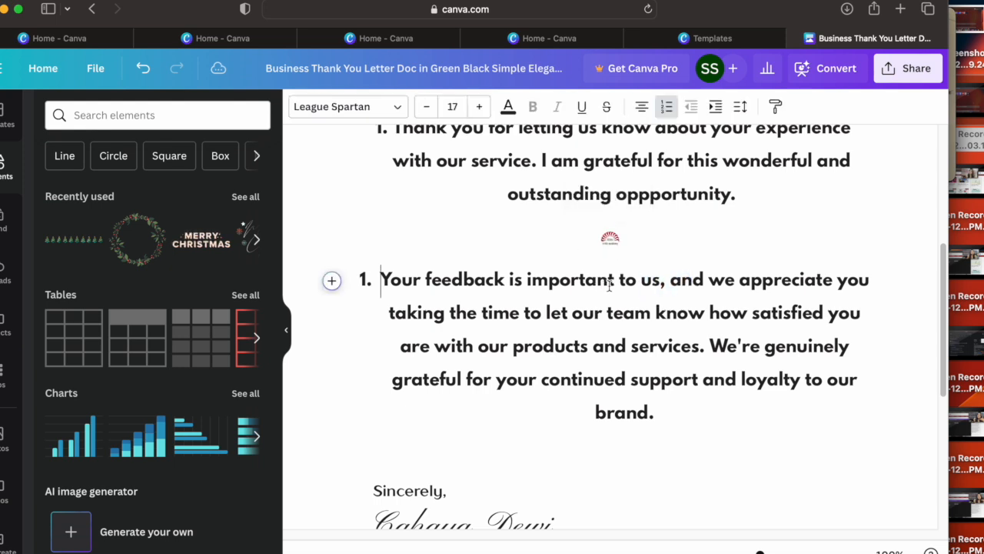
{"action": "left_click", "coordinate": [611, 242]}
{"action": "left_click_drag", "start_coordinate": [611, 288], "coordinate": [611, 246]}
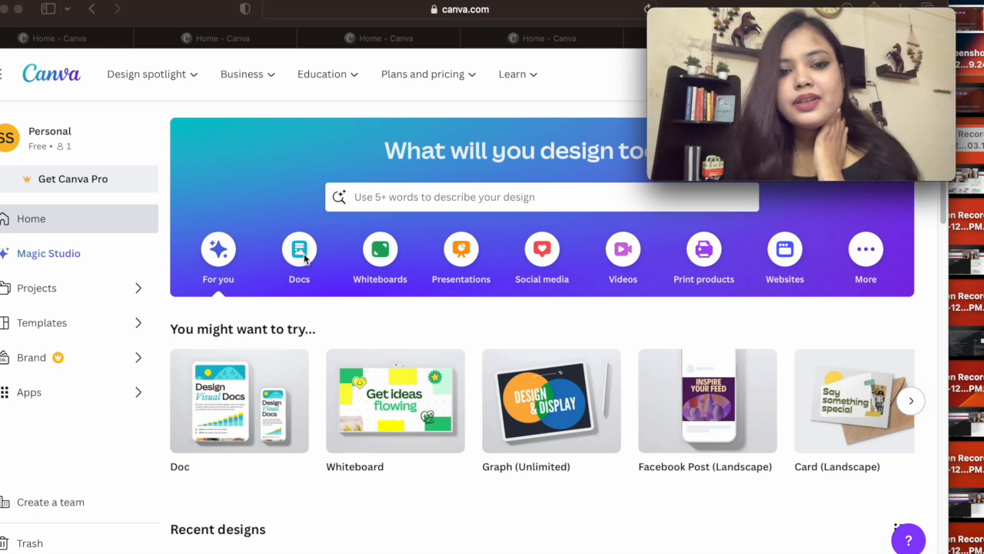
Step: Show the Docs category on the home page and open the full list of its templates
{"action": "left_click", "coordinate": [307, 259]}
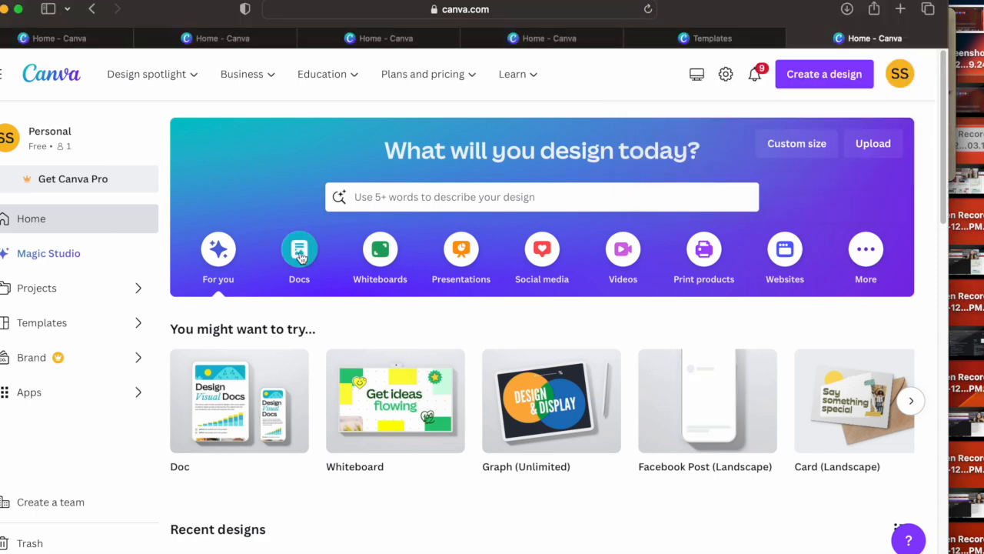
{"action": "left_click", "coordinate": [300, 257]}
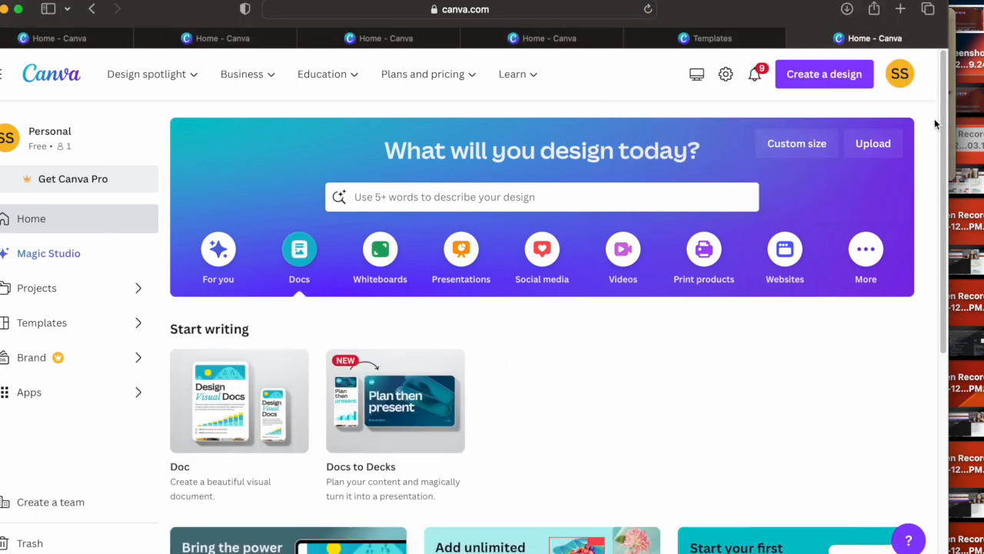
{"action": "left_click_drag", "start_coordinate": [936, 123], "coordinate": [932, 371]}
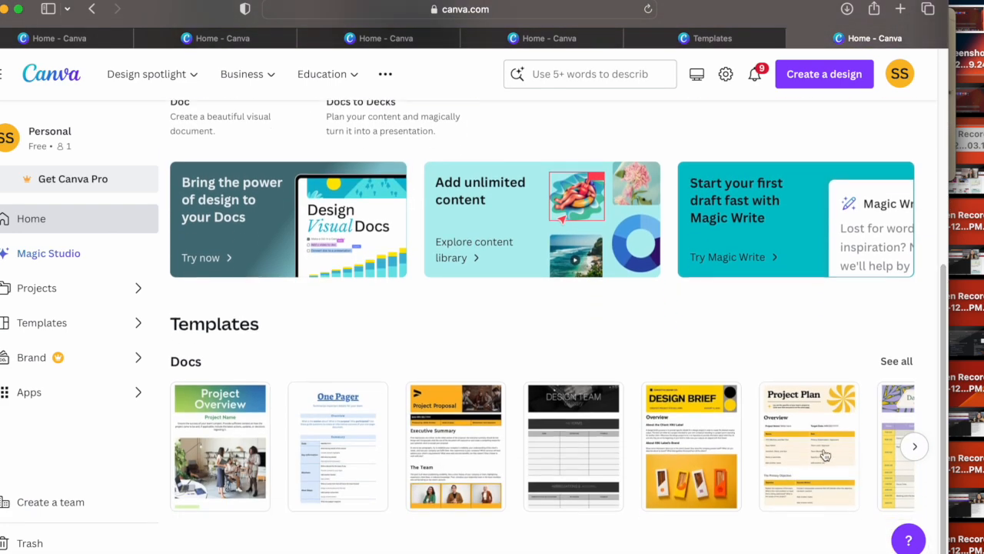
{"action": "left_click", "coordinate": [908, 370]}
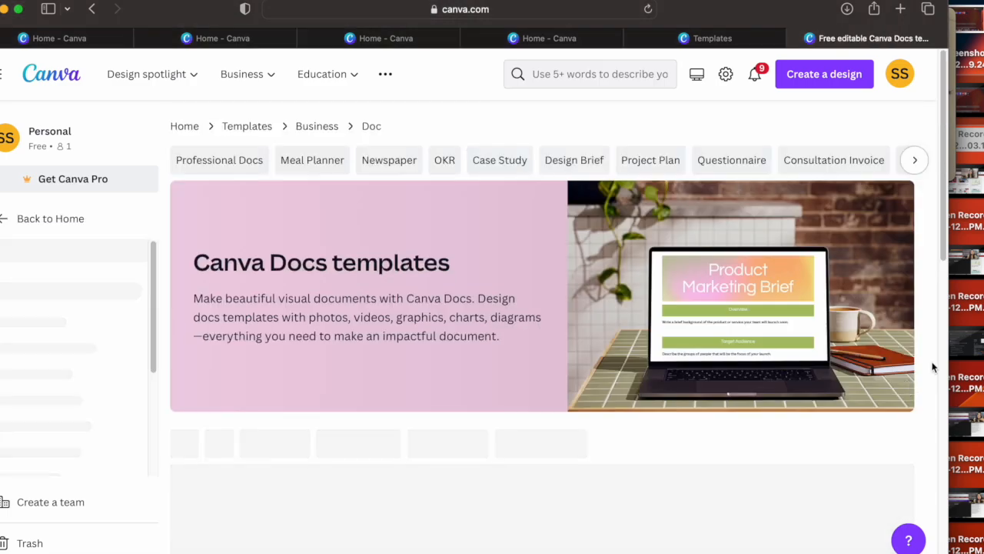
Step: Look through the Canva Docs templates, such as the thank you letters, invoices and project plans
{"action": "left_click_drag", "start_coordinate": [946, 86], "coordinate": [937, 237]}
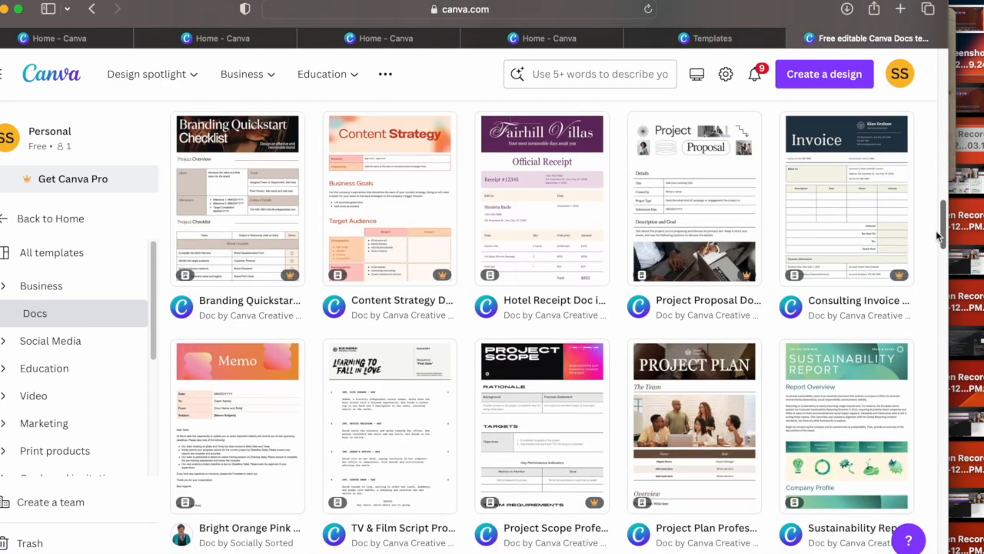
{"action": "left_click_drag", "start_coordinate": [938, 237], "coordinate": [930, 299]}
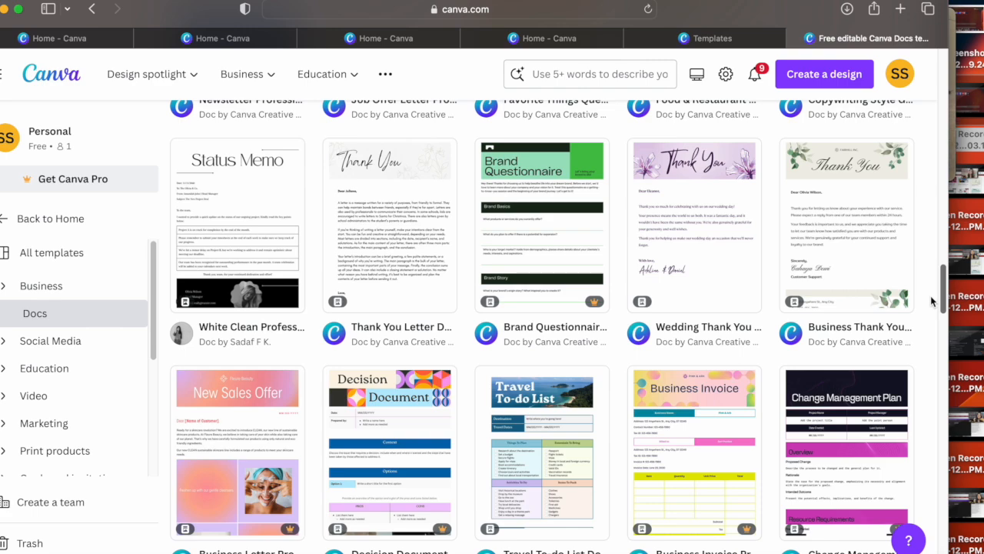
{"action": "left_click_drag", "start_coordinate": [930, 295], "coordinate": [917, 200]}
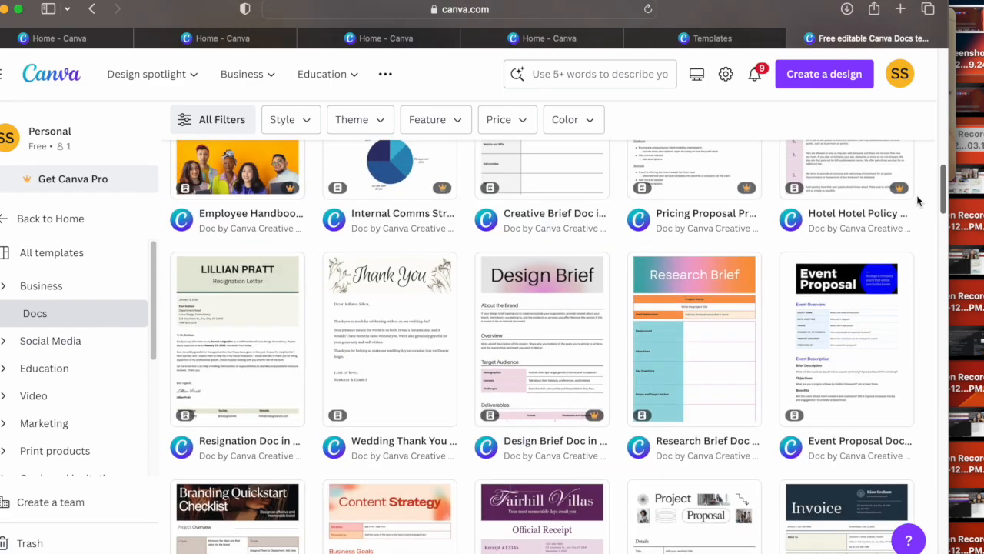
Step: Start a new document from the Event Proposal Doc in Black Blue Vibrant Professional Style template
{"action": "left_click", "coordinate": [850, 286]}
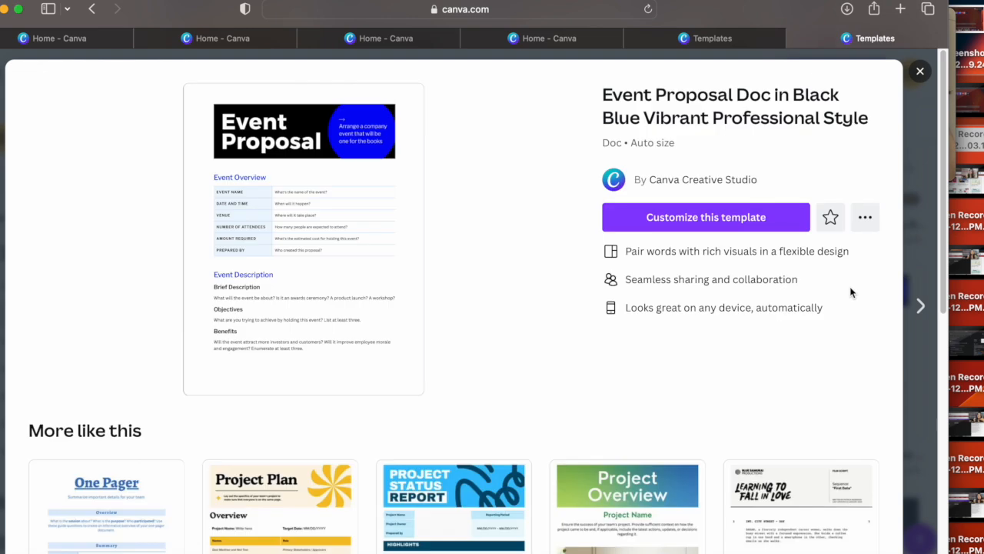
{"action": "left_click", "coordinate": [719, 223]}
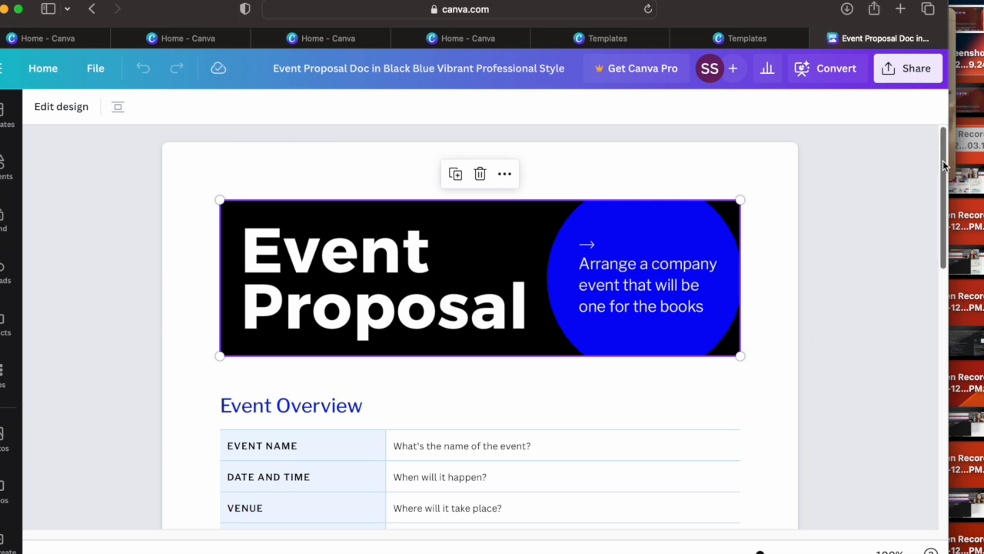
{"action": "mouse_move", "coordinate": [944, 165]}
{"action": "left_mouse_down"}
{"action": "mouse_move", "coordinate": [941, 195]}
{"action": "mouse_move", "coordinate": [938, 182]}
{"action": "left_mouse_up"}
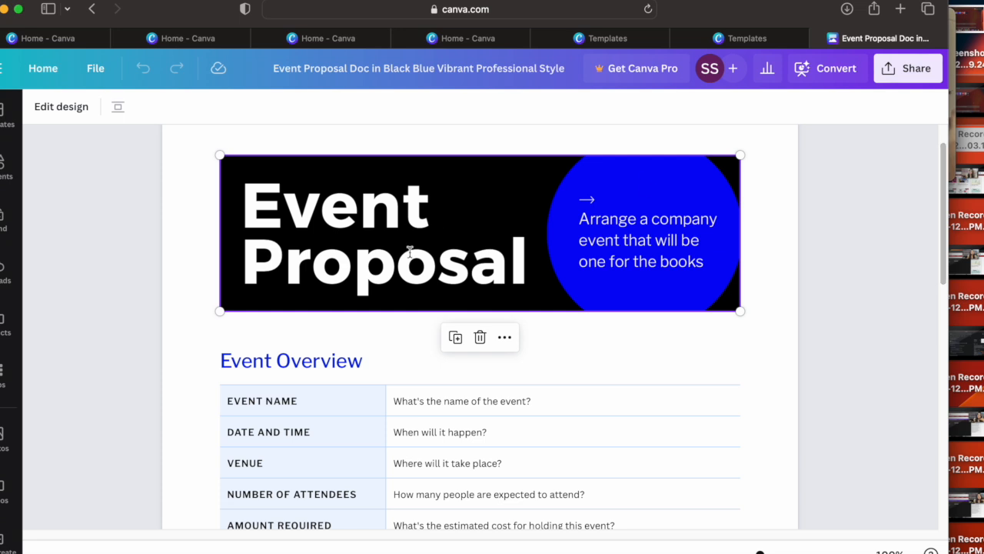
{"action": "left_click_drag", "start_coordinate": [582, 258], "coordinate": [772, 305]}
Step: Fill in the Event Overview table with the event name "Christmas Evening" and the date and time "25 Dec 2023 and 6:00 PM"
{"action": "scroll", "coordinate": [940, 213], "scroll_direction": "down", "scroll_amount": 3}
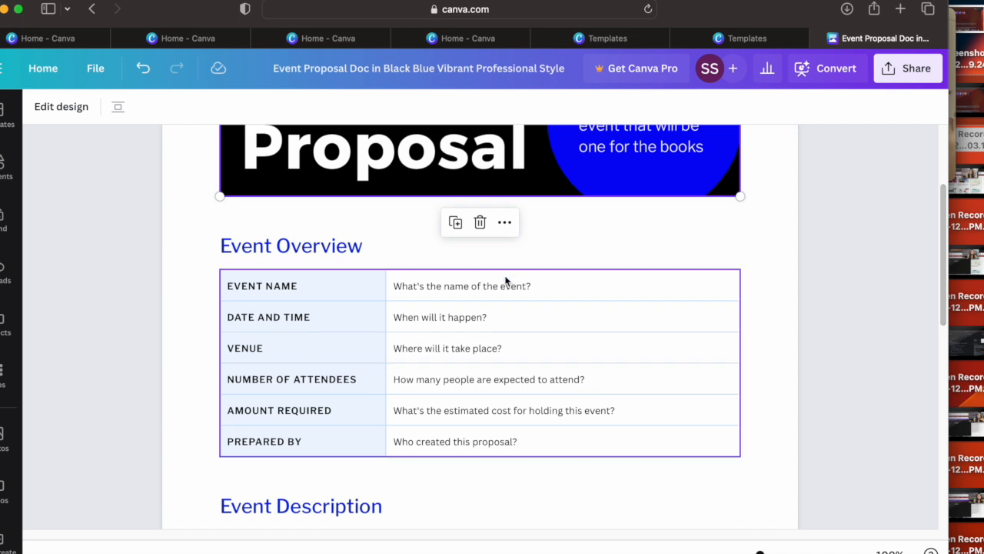
{"action": "left_click", "coordinate": [498, 283]}
{"action": "left_click_drag", "start_coordinate": [553, 289], "coordinate": [396, 282]}
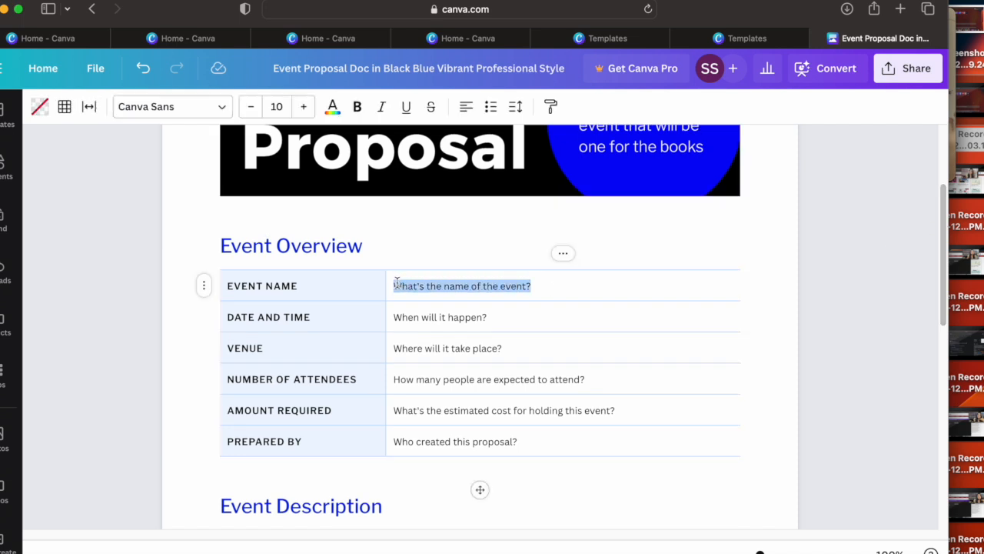
{"action": "key", "text": "BackSpace"}
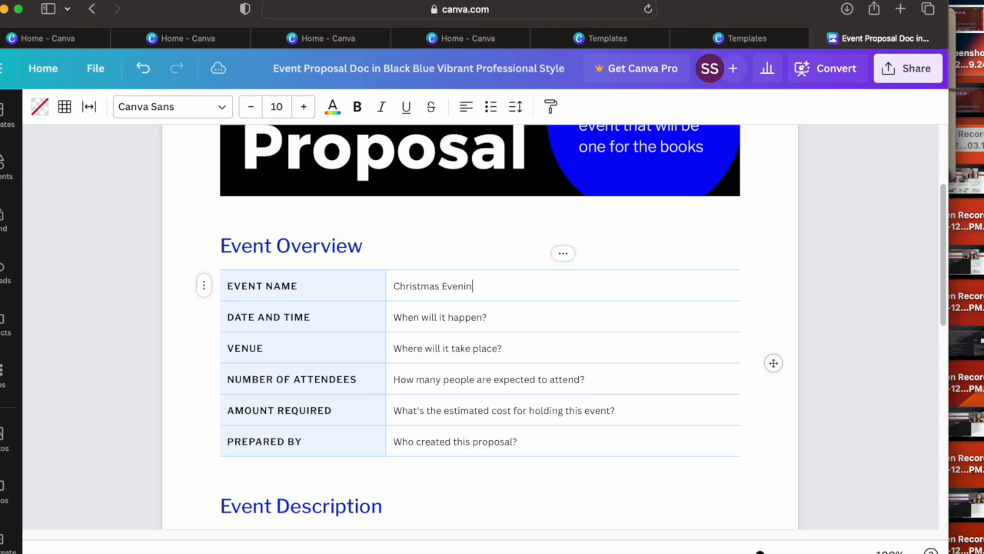
{"action": "left_click_drag", "start_coordinate": [393, 317], "coordinate": [494, 318]}
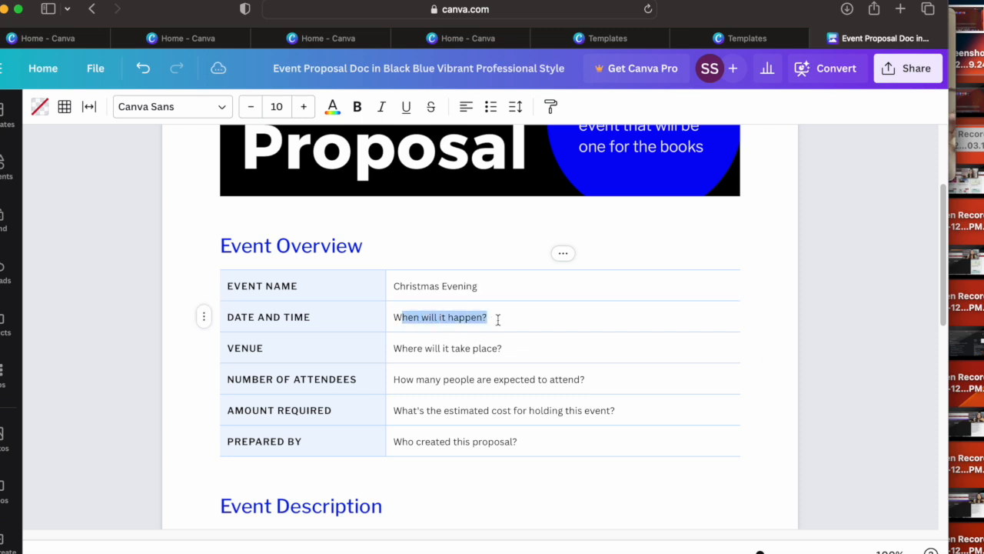
{"action": "key", "text": "BackSpace"}
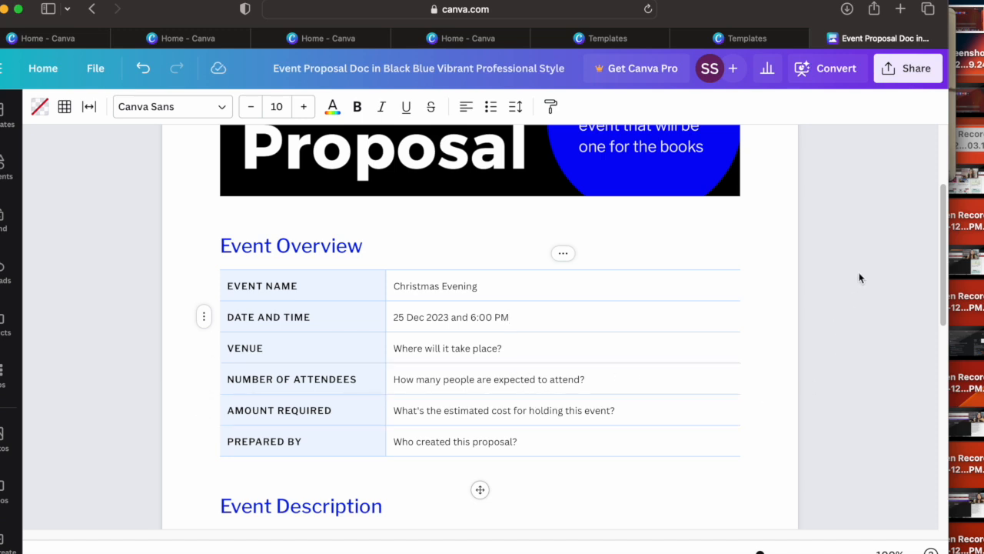
Step: Make the whole line of text under Brief Description bold, italic and underlined
{"action": "left_click_drag", "start_coordinate": [941, 231], "coordinate": [938, 343]}
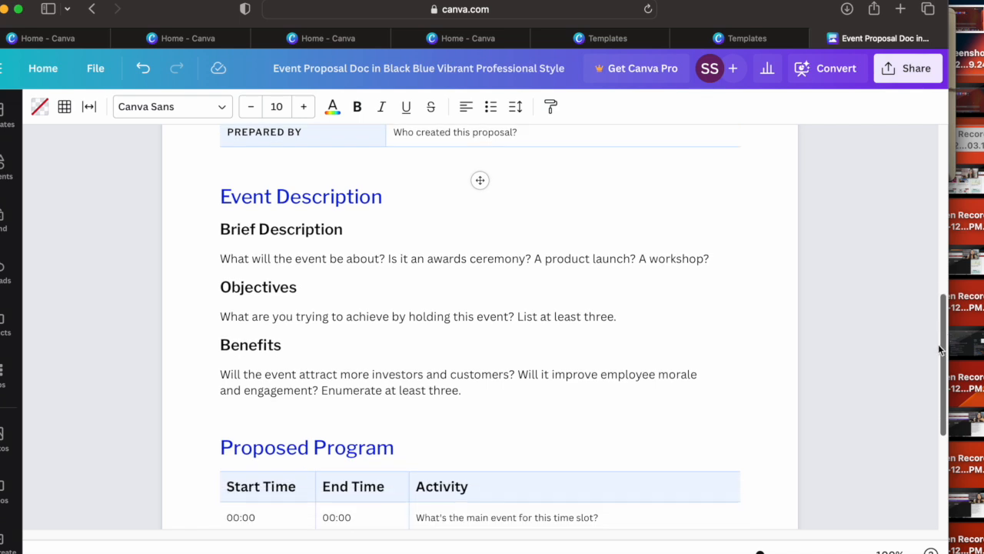
{"action": "left_click_drag", "start_coordinate": [429, 258], "coordinate": [551, 258]}
{"action": "left_click", "coordinate": [455, 258]}
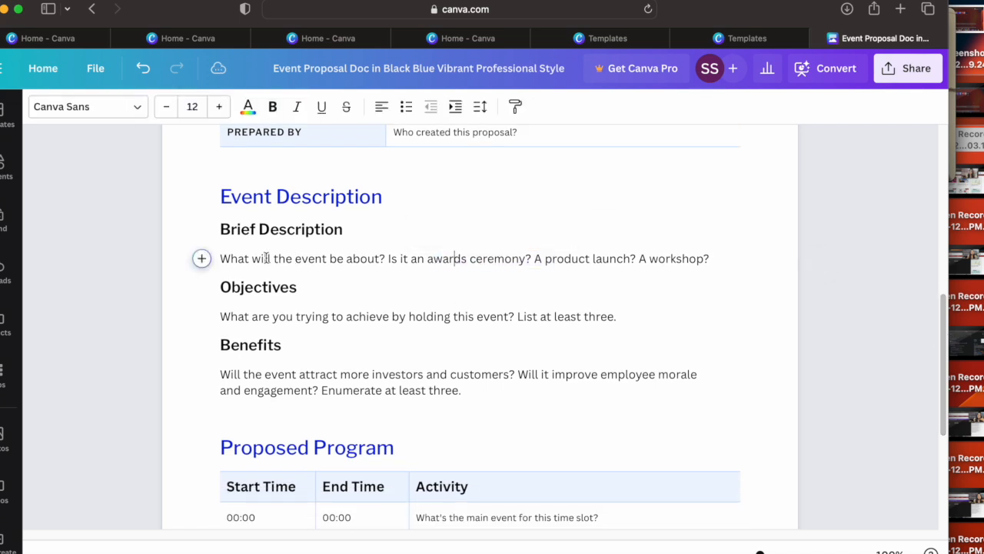
{"action": "left_click_drag", "start_coordinate": [266, 259], "coordinate": [576, 258]}
{"action": "left_click", "coordinate": [359, 257]}
{"action": "left_click_drag", "start_coordinate": [221, 259], "coordinate": [718, 258]}
{"action": "left_click", "coordinate": [273, 107]}
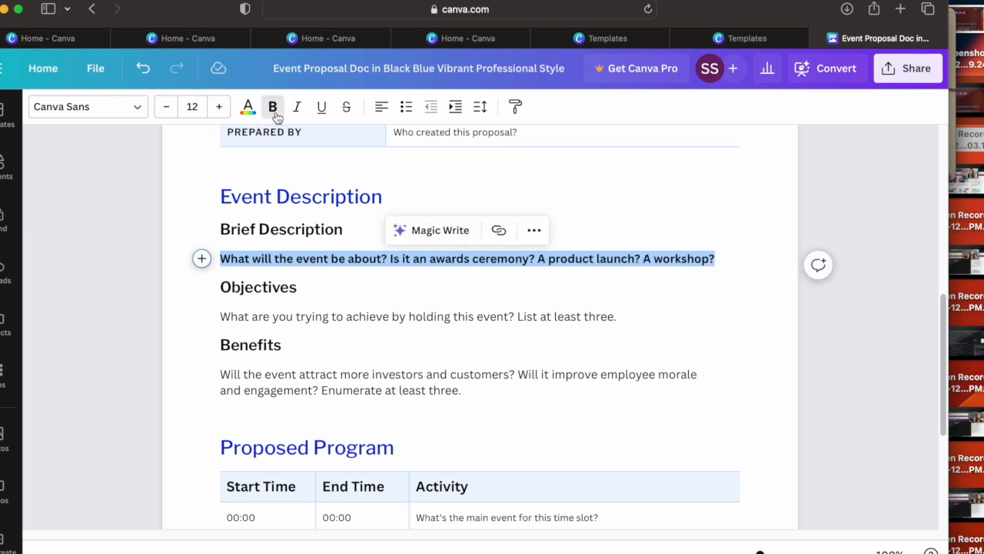
{"action": "left_click", "coordinate": [297, 107]}
{"action": "left_click", "coordinate": [322, 107]}
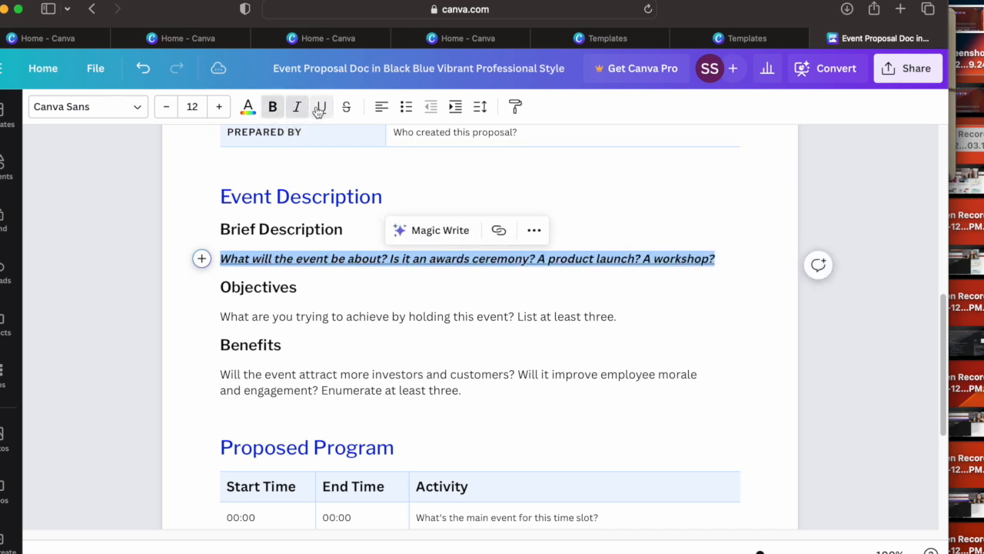
Step: Try smaller and larger font sizes on the Brief Description text and leave it at 13
{"action": "left_click", "coordinate": [167, 107]}
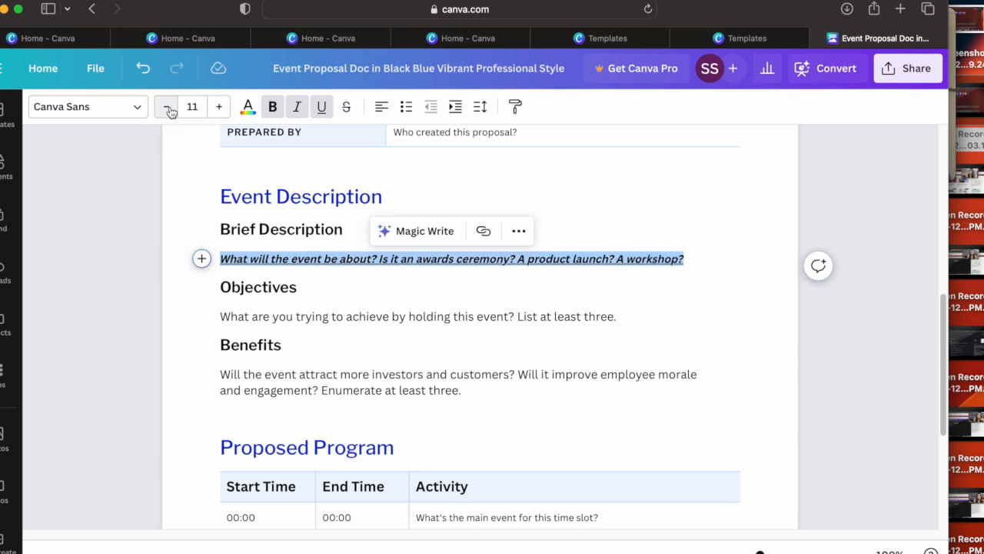
{"action": "left_click", "coordinate": [167, 107]}
{"action": "left_click", "coordinate": [167, 107]}
{"action": "left_click", "coordinate": [167, 107]}
{"action": "left_click", "coordinate": [218, 107]}
{"action": "left_click", "coordinate": [218, 107]}
{"action": "left_click", "coordinate": [218, 107]}
{"action": "left_click", "coordinate": [218, 107]}
{"action": "left_click", "coordinate": [218, 106]}
Step: Try the League Spartan, Horizon and Cardo fonts on the Brief Description text
{"action": "left_click", "coordinate": [131, 107]}
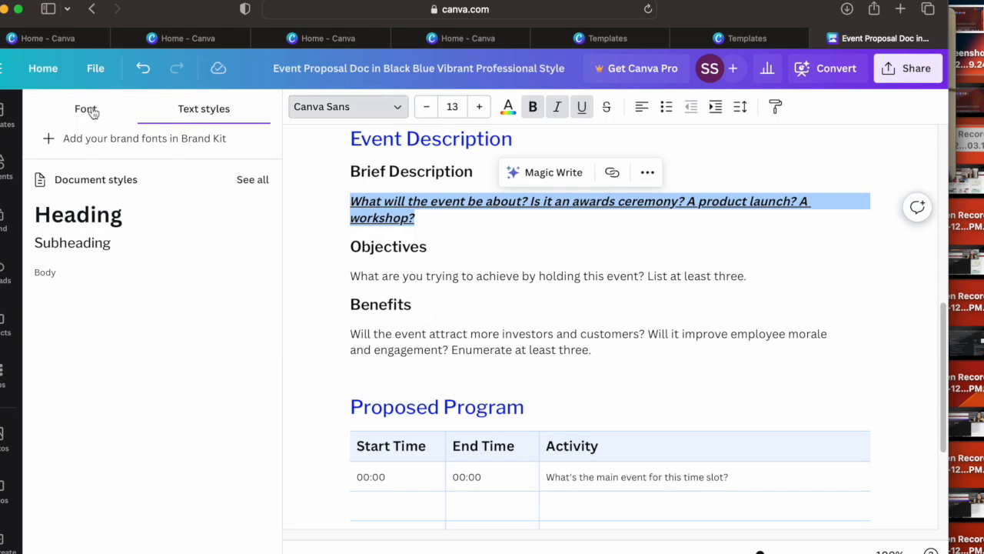
{"action": "left_click", "coordinate": [87, 110]}
{"action": "left_click", "coordinate": [99, 247]}
{"action": "left_click", "coordinate": [98, 278]}
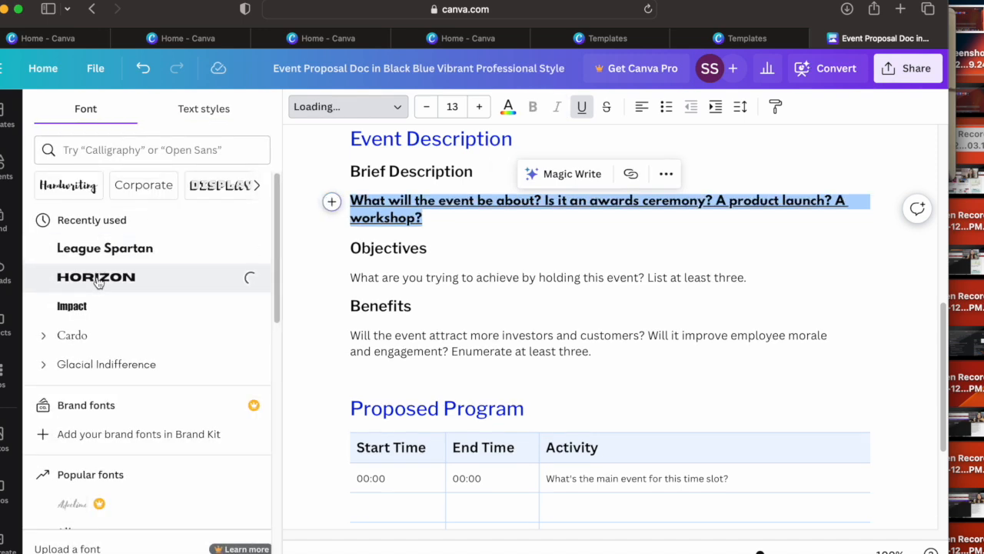
{"action": "left_click", "coordinate": [85, 342]}
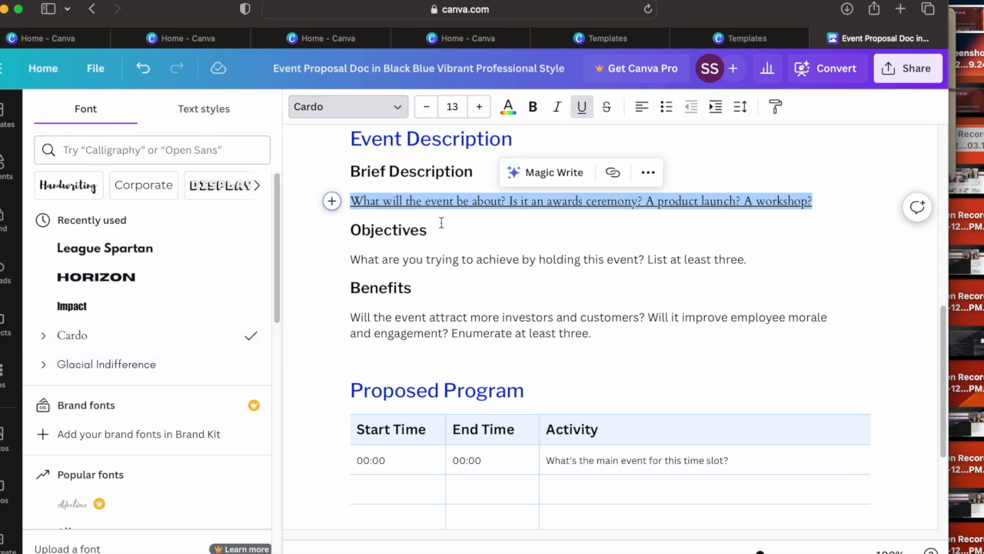
Step: Center the Brief Description text as a bullet point and set its font to Klemer Display from the Display fonts
{"action": "left_click", "coordinate": [642, 111]}
{"action": "left_click", "coordinate": [666, 109]}
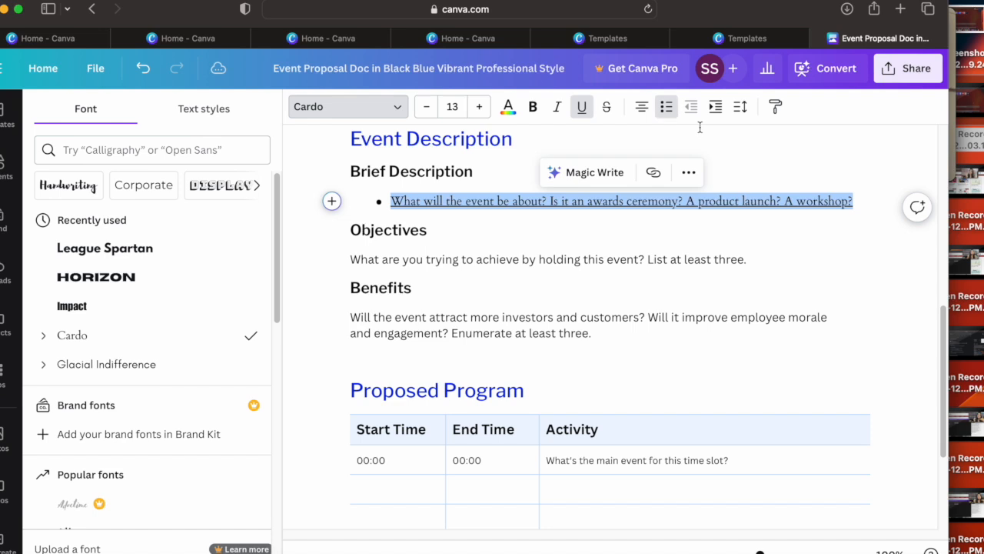
{"action": "left_click", "coordinate": [214, 190]}
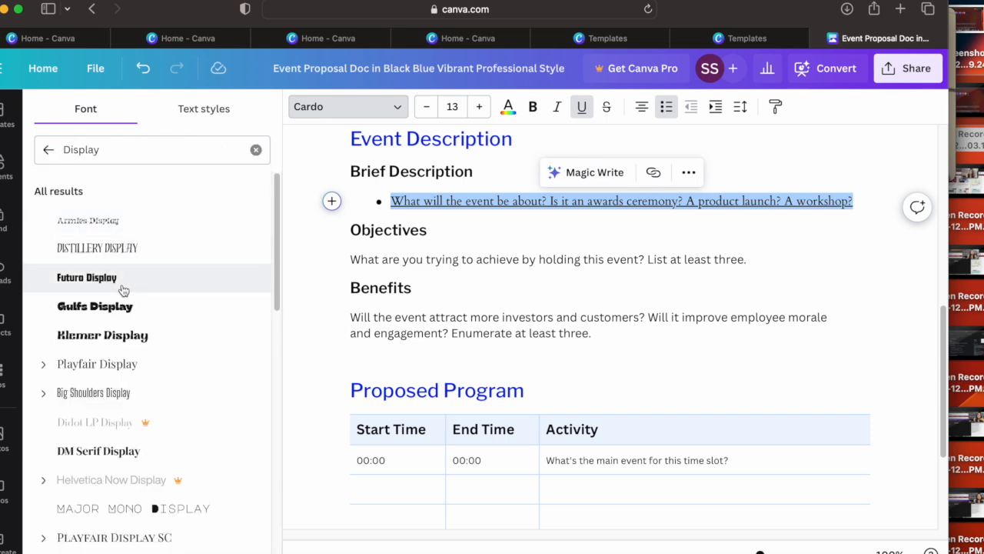
{"action": "left_click", "coordinate": [105, 283]}
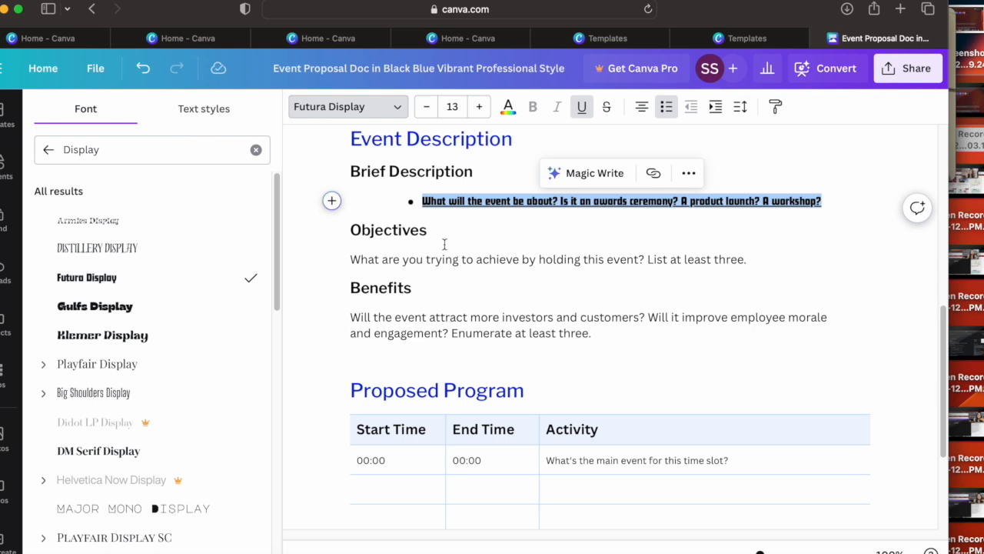
{"action": "left_click", "coordinate": [123, 337]}
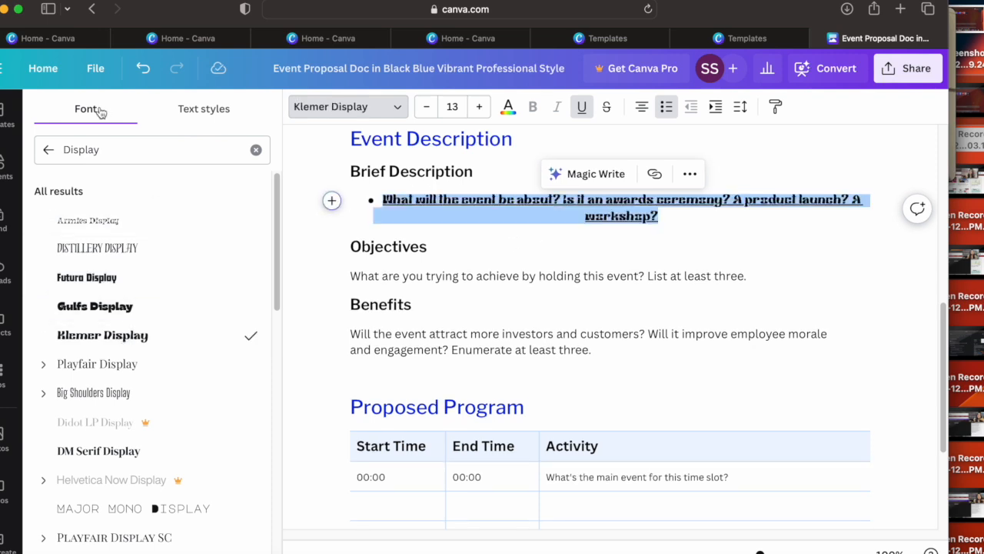
{"action": "left_click", "coordinate": [451, 268]}
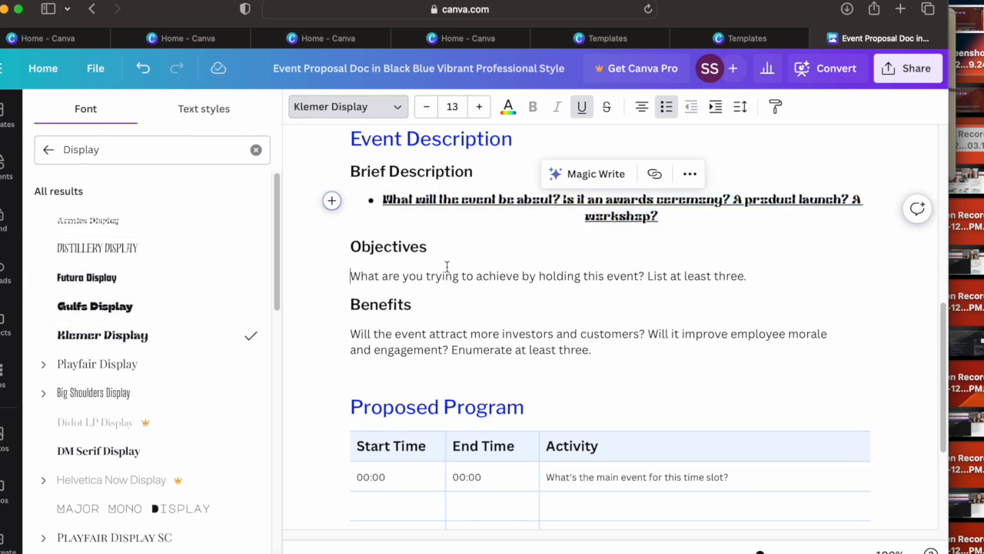
{"action": "left_click", "coordinate": [607, 456]}
Step: Upload the image Master.jpg.png from the Downloads folder to the uploads library
{"action": "left_click_drag", "start_coordinate": [938, 355], "coordinate": [928, 199]}
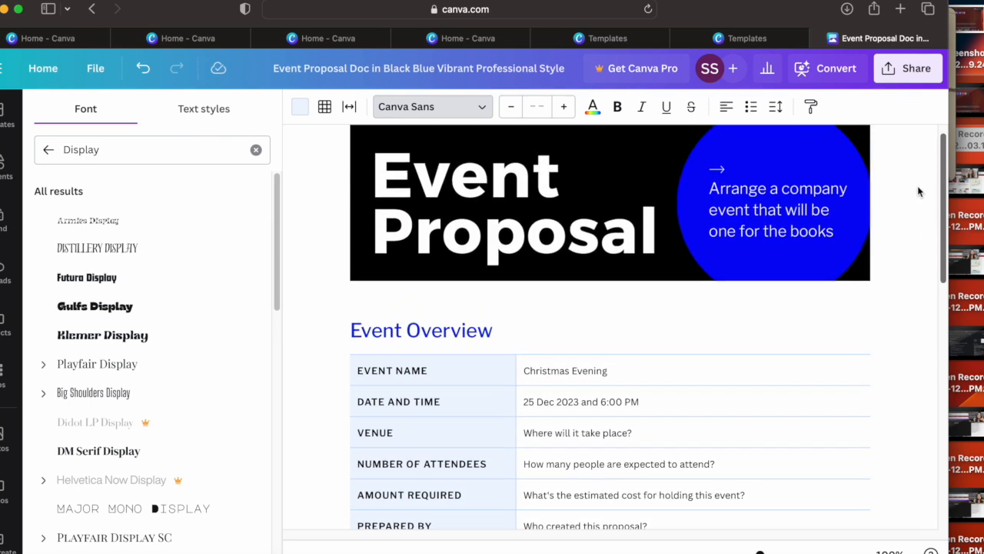
{"action": "left_click", "coordinate": [722, 208]}
{"action": "mouse_move", "coordinate": [942, 177]}
{"action": "left_mouse_down"}
{"action": "mouse_move", "coordinate": [941, 242]}
{"action": "mouse_move", "coordinate": [939, 192]}
{"action": "left_mouse_up"}
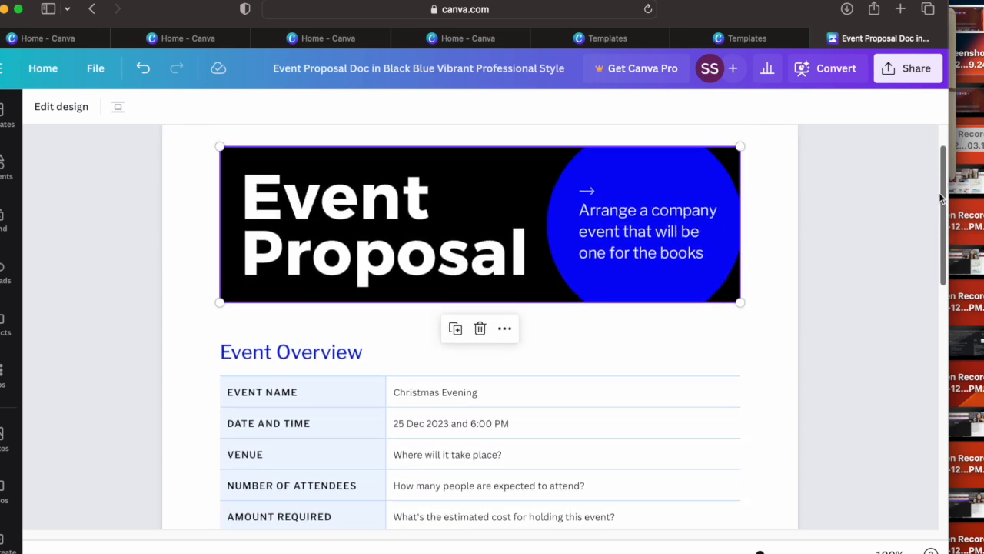
{"action": "left_click", "coordinate": [2, 279]}
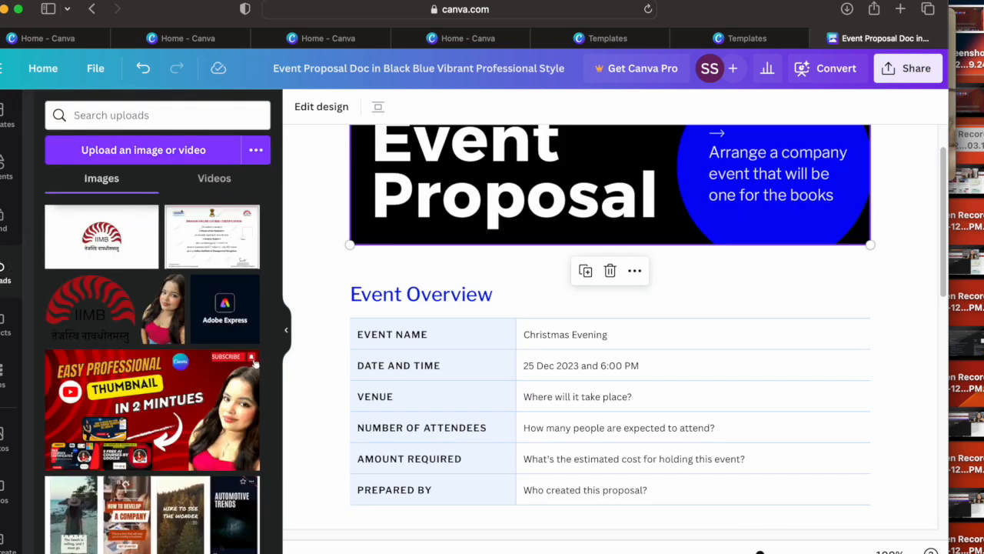
{"action": "left_click", "coordinate": [149, 150]}
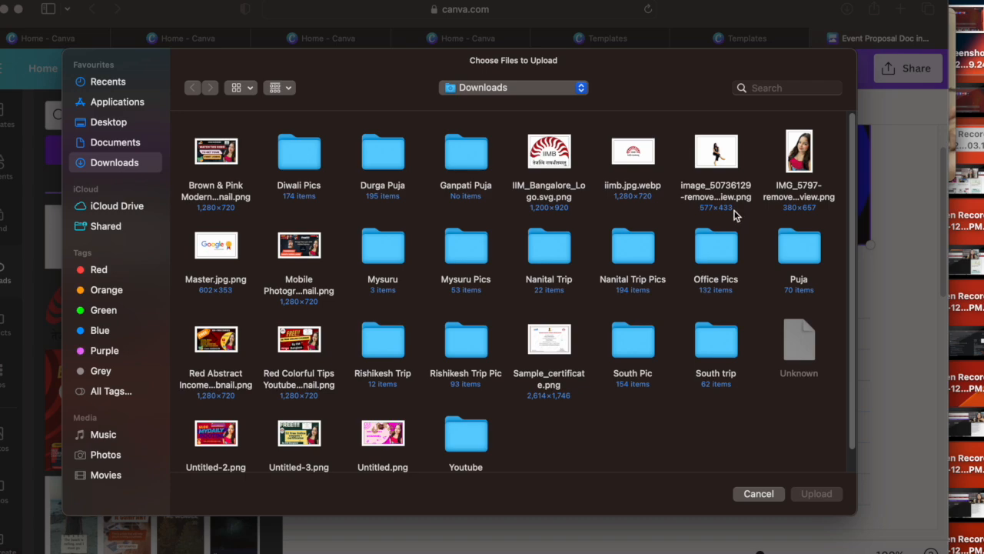
{"action": "left_click", "coordinate": [213, 258]}
{"action": "left_click", "coordinate": [815, 493]}
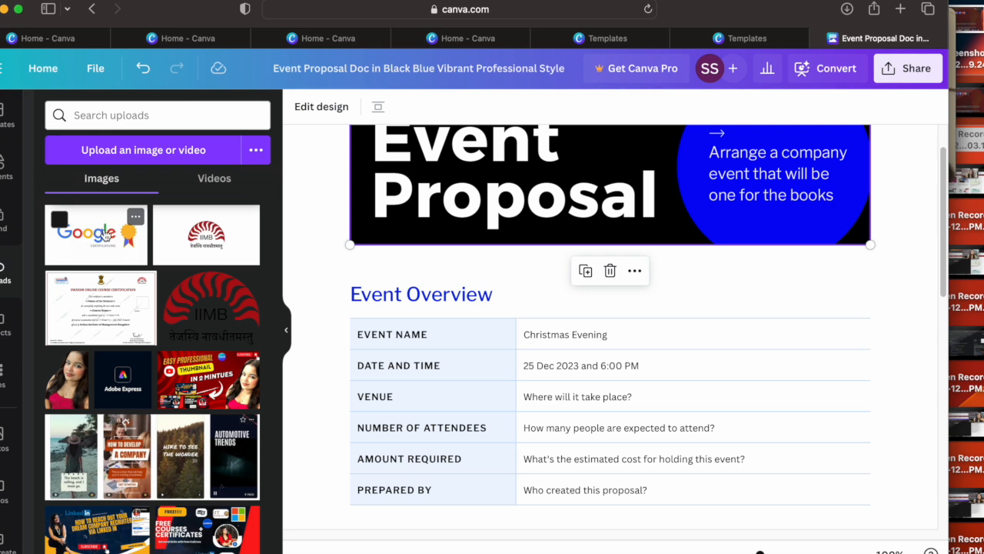
Step: Insert the uploaded Google Certifications image between the Event Proposal banner and the Event Overview heading and shrink it
{"action": "left_click_drag", "start_coordinate": [93, 238], "coordinate": [692, 282]}
{"action": "left_click_drag", "start_coordinate": [349, 212], "coordinate": [439, 259]}
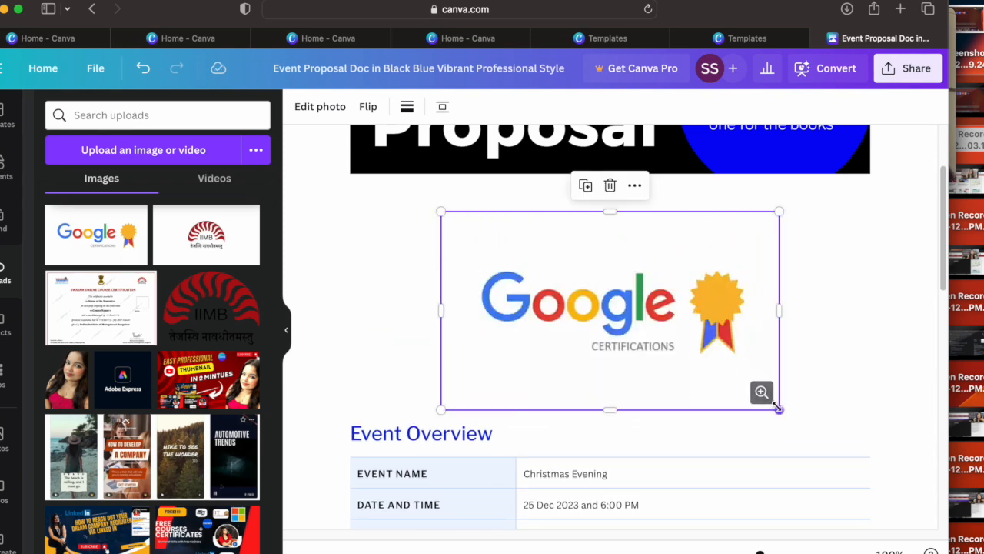
{"action": "left_click_drag", "start_coordinate": [778, 408], "coordinate": [769, 398]}
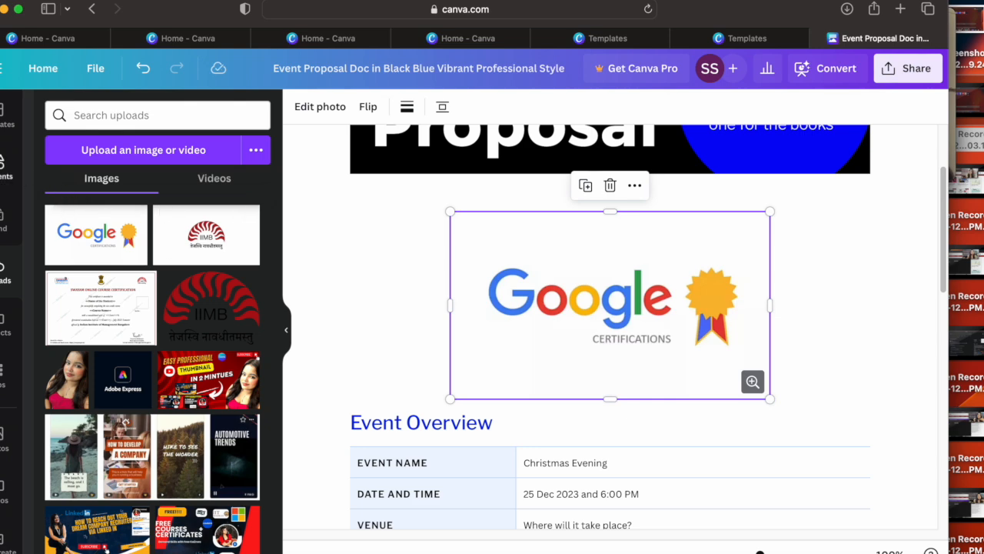
Step: Insert the recently used Merry Christmas graphic between the banner and the Google Certifications image and shrink it
{"action": "left_click", "coordinate": [3, 169]}
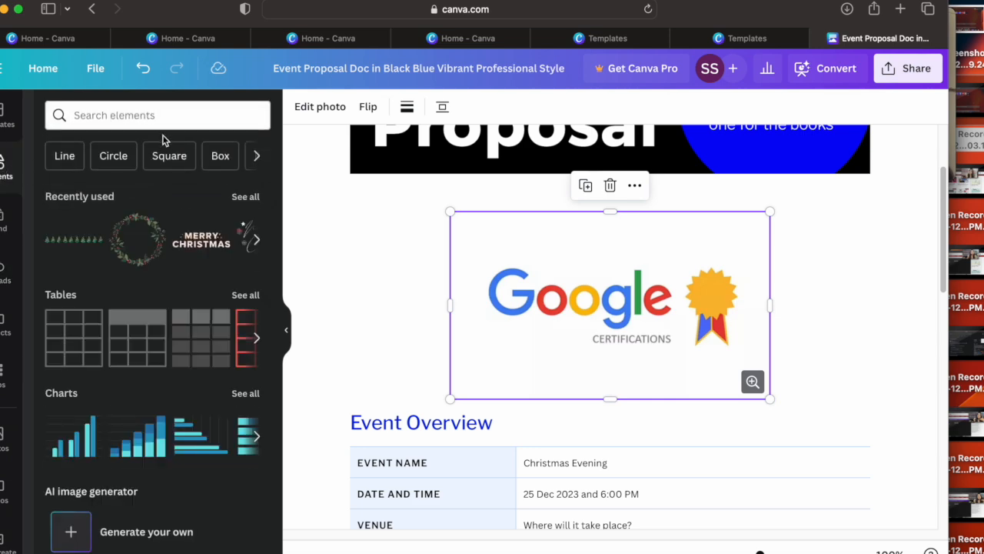
{"action": "left_click_drag", "start_coordinate": [205, 241], "coordinate": [843, 297]}
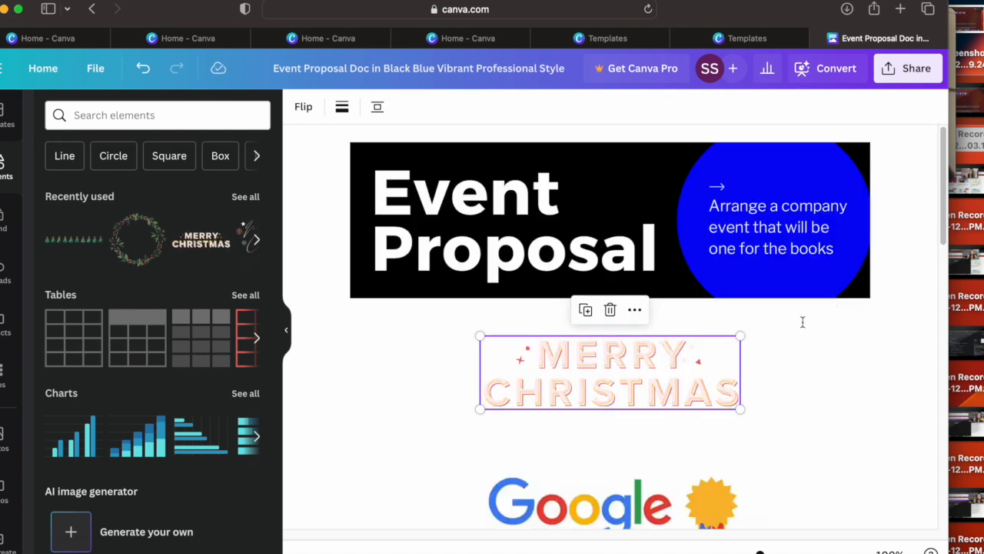
{"action": "left_click_drag", "start_coordinate": [740, 409], "coordinate": [705, 401]}
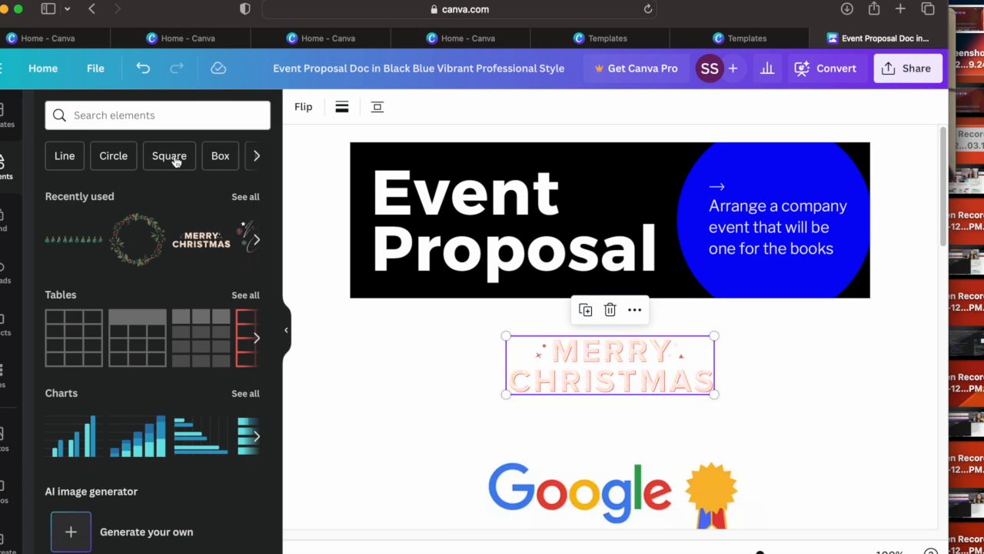
Step: Search the elements for "Santa claus" and place the waving Santa graphic above the Merry Christmas graphic at a small size
{"action": "left_click", "coordinate": [139, 125]}
{"action": "left_click", "coordinate": [111, 213]}
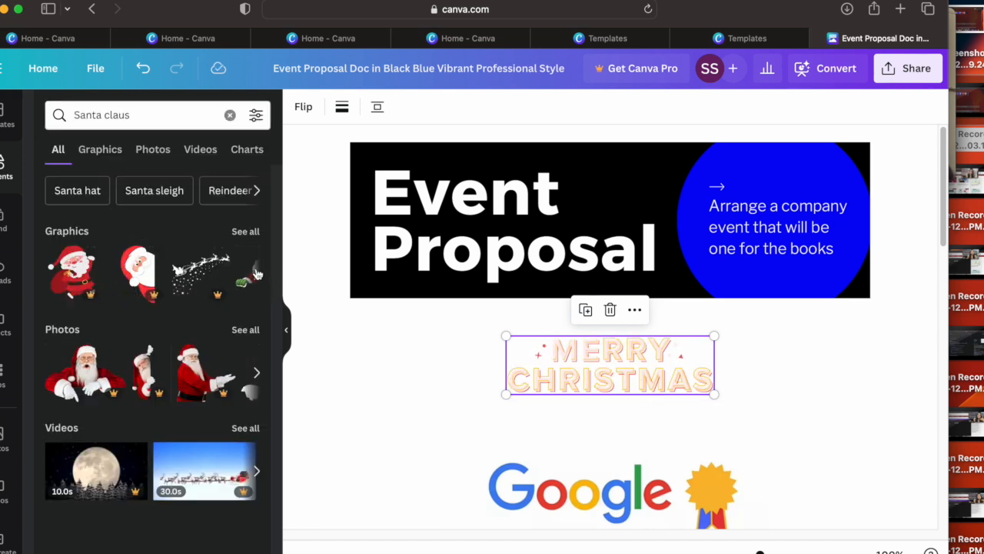
{"action": "left_click", "coordinate": [257, 274]}
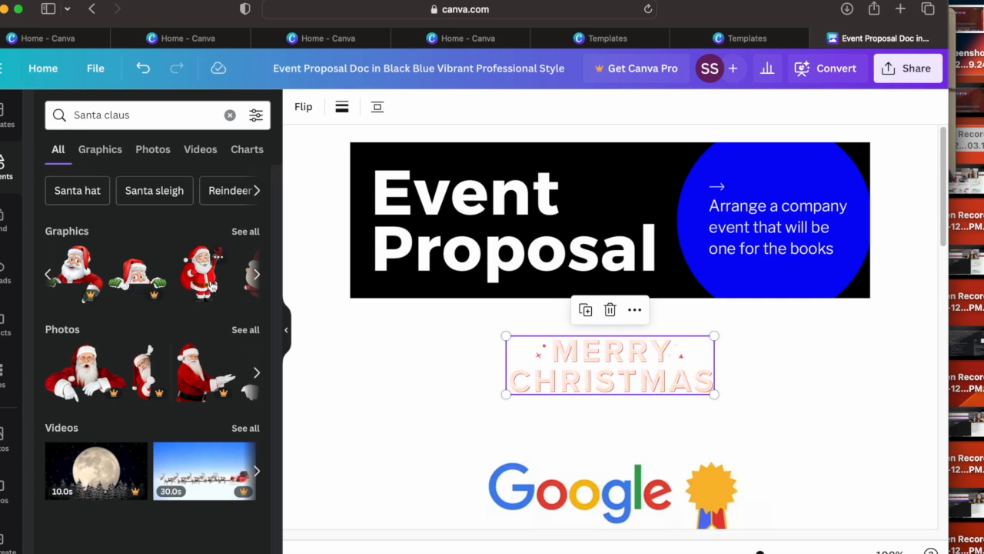
{"action": "left_click_drag", "start_coordinate": [200, 281], "coordinate": [374, 357]}
{"action": "left_click_drag", "start_coordinate": [480, 164], "coordinate": [538, 306]}
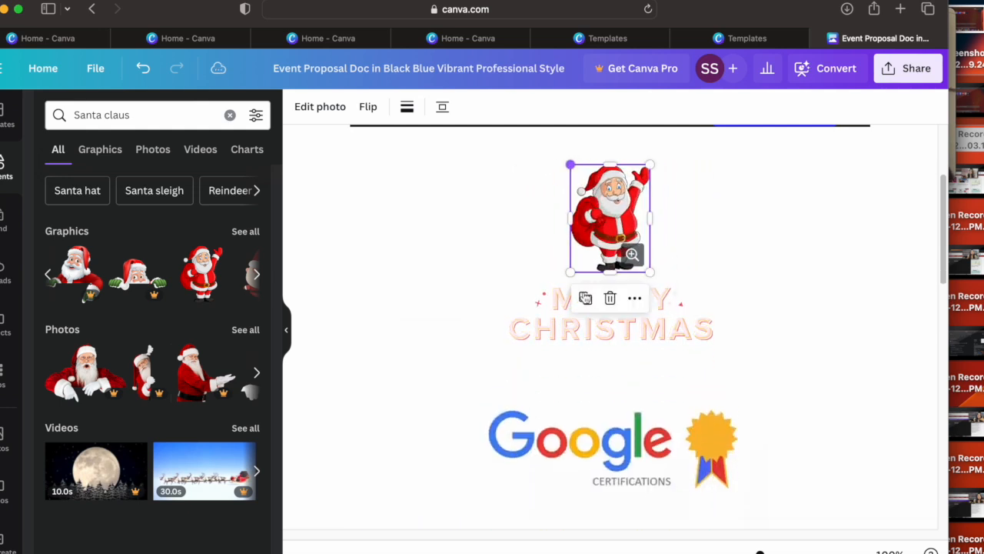
Step: Give the Merry Christmas graphic a solid black border with rounded corners and align it to the left
{"action": "left_click", "coordinate": [538, 306]}
{"action": "left_click", "coordinate": [342, 109]}
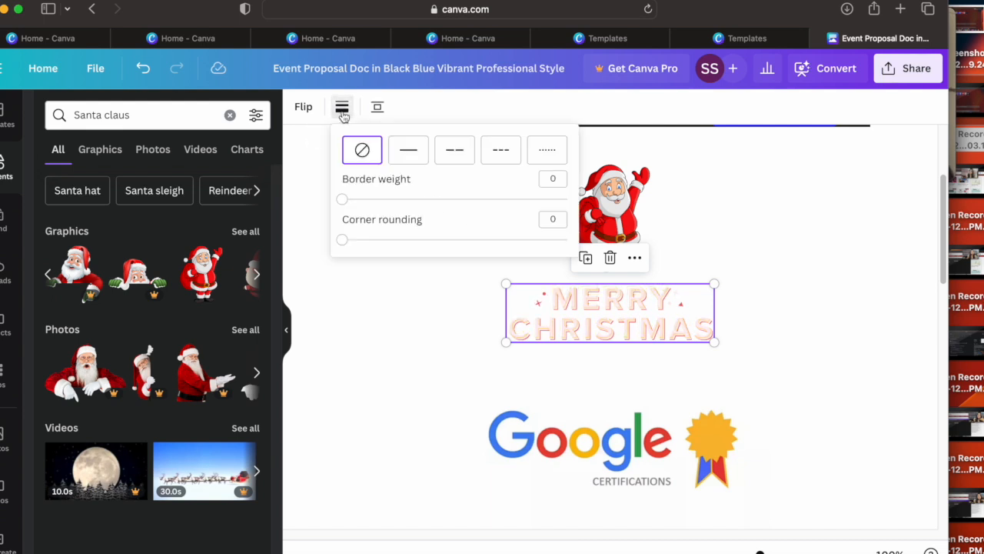
{"action": "left_click", "coordinate": [415, 150]}
{"action": "mouse_move", "coordinate": [366, 199]}
{"action": "left_mouse_down"}
{"action": "mouse_move", "coordinate": [485, 203]}
{"action": "mouse_move", "coordinate": [358, 202]}
{"action": "left_mouse_up"}
{"action": "left_click_drag", "start_coordinate": [345, 240], "coordinate": [433, 238]}
{"action": "left_click", "coordinate": [402, 107]}
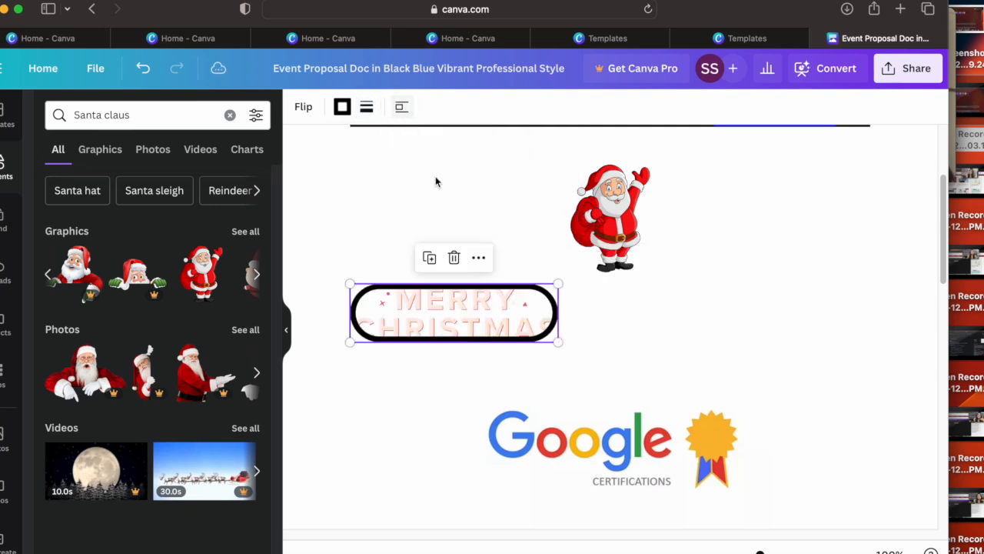
{"action": "left_click_drag", "start_coordinate": [455, 308], "coordinate": [396, 273]}
Step: Open the Shadows effect settings in the photo editor for the waving Santa graphic
{"action": "left_click", "coordinate": [611, 261]}
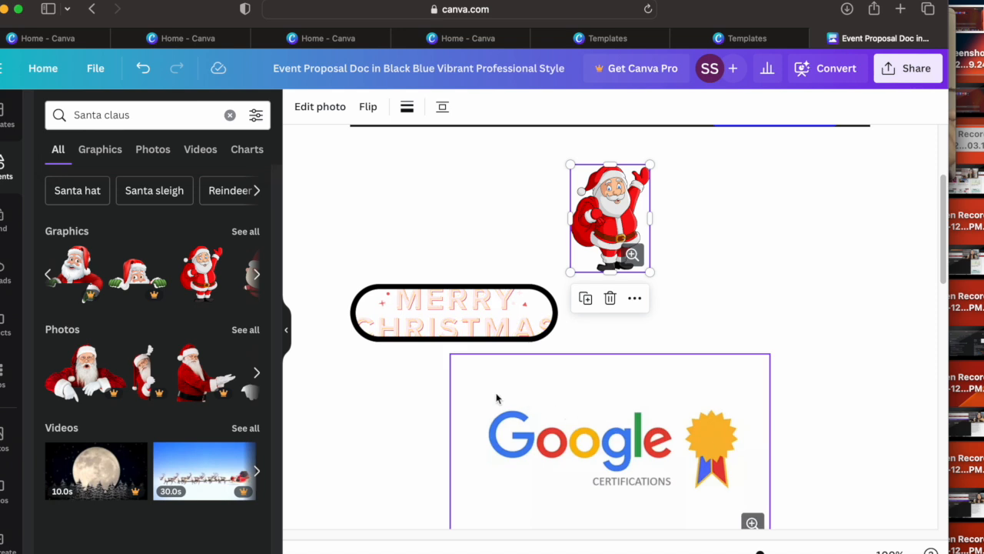
{"action": "left_click", "coordinate": [2, 185]}
{"action": "left_click", "coordinate": [285, 330]}
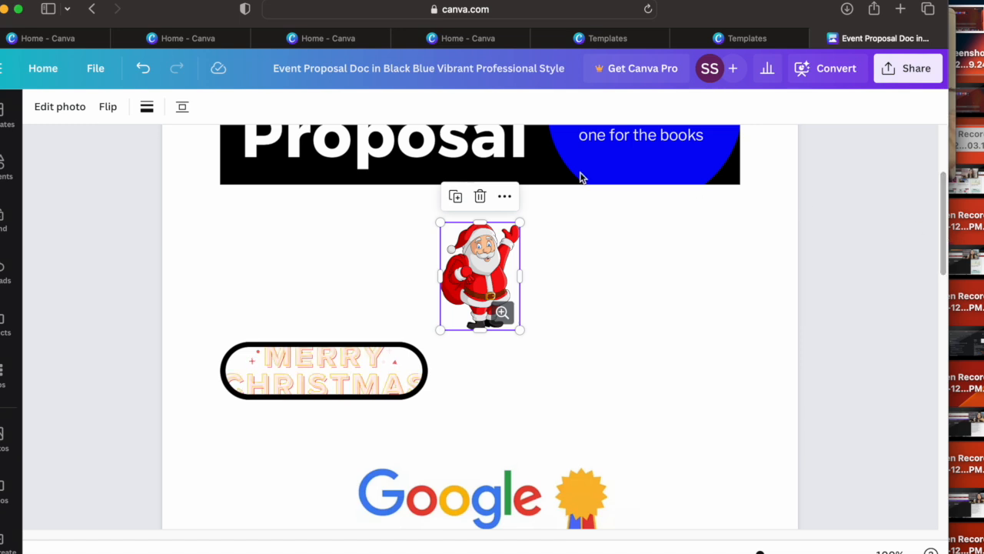
{"action": "left_click", "coordinate": [82, 112]}
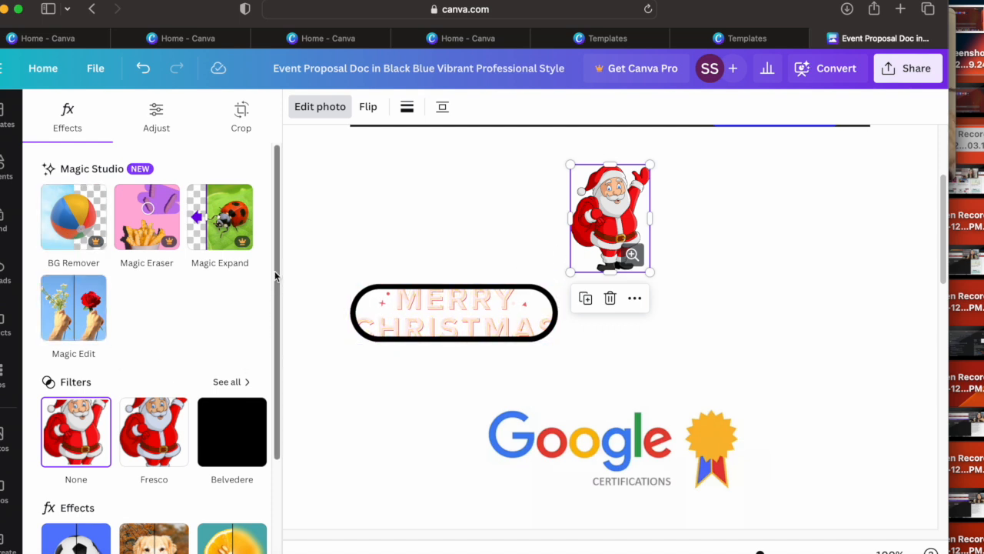
{"action": "scroll", "coordinate": [278, 364], "scroll_direction": "down", "scroll_amount": 3}
{"action": "mouse_move", "coordinate": [277, 363]}
{"action": "left_mouse_down"}
{"action": "mouse_move", "coordinate": [268, 399]}
{"action": "mouse_move", "coordinate": [266, 332]}
{"action": "mouse_move", "coordinate": [267, 372]}
{"action": "left_mouse_up"}
{"action": "left_click", "coordinate": [90, 446]}
Step: Try an Outline shadow with size 61, blur 61 and angle 69 on the Santa graphic, and reset the shadow to None
{"action": "left_click", "coordinate": [153, 290]}
{"action": "left_click", "coordinate": [227, 289]}
{"action": "left_click", "coordinate": [81, 290]}
{"action": "left_click", "coordinate": [222, 290]}
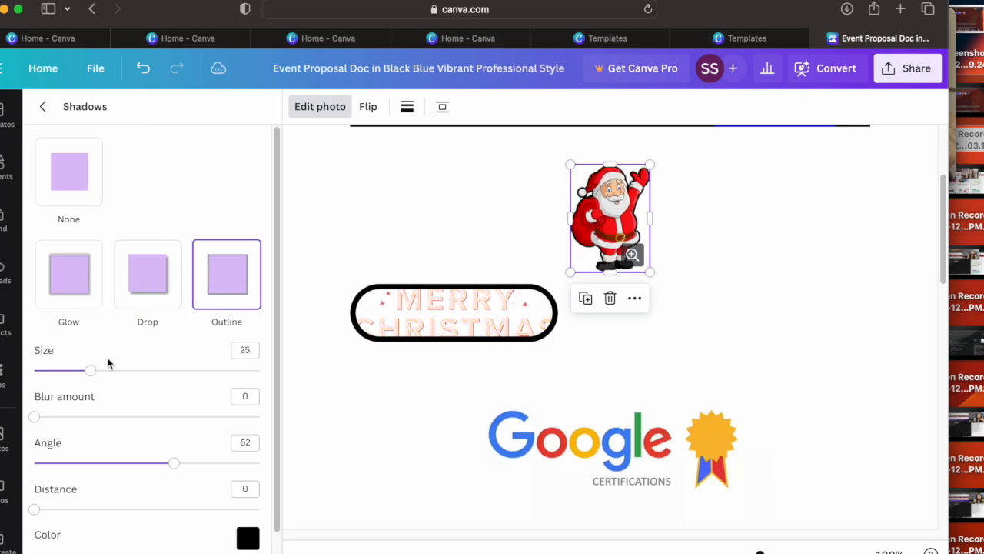
{"action": "left_click_drag", "start_coordinate": [94, 377], "coordinate": [172, 377]}
{"action": "left_click_drag", "start_coordinate": [35, 418], "coordinate": [174, 423]}
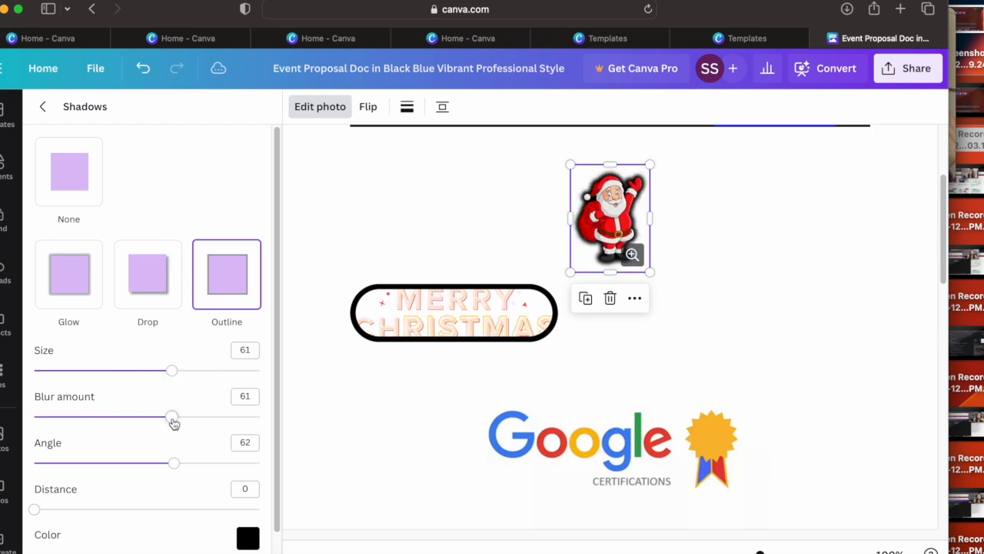
{"action": "mouse_move", "coordinate": [177, 468]}
{"action": "left_mouse_down"}
{"action": "mouse_move", "coordinate": [103, 460]}
{"action": "mouse_move", "coordinate": [194, 468]}
{"action": "mouse_move", "coordinate": [143, 464]}
{"action": "mouse_move", "coordinate": [183, 467]}
{"action": "left_mouse_up"}
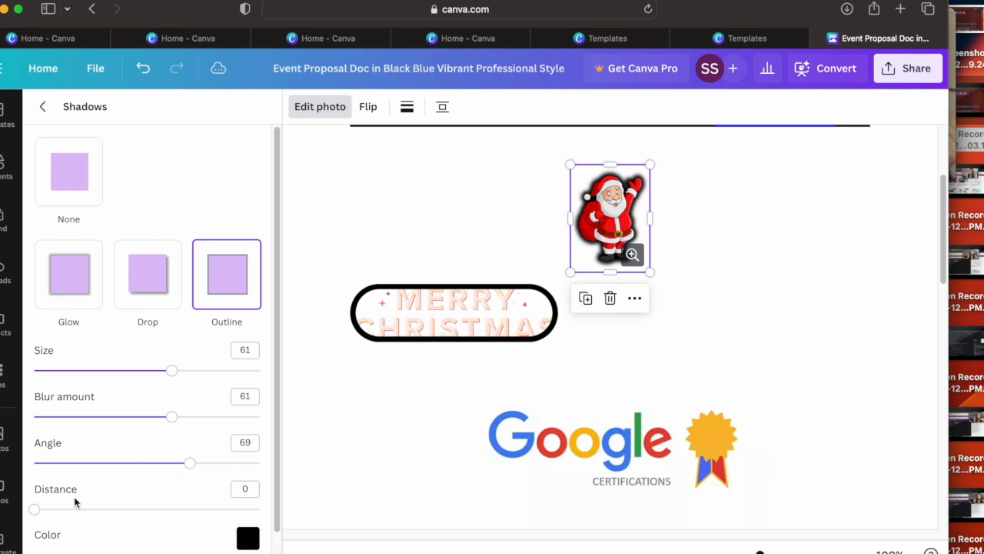
{"action": "left_click_drag", "start_coordinate": [40, 514], "coordinate": [177, 511]}
{"action": "left_click", "coordinate": [73, 183]}
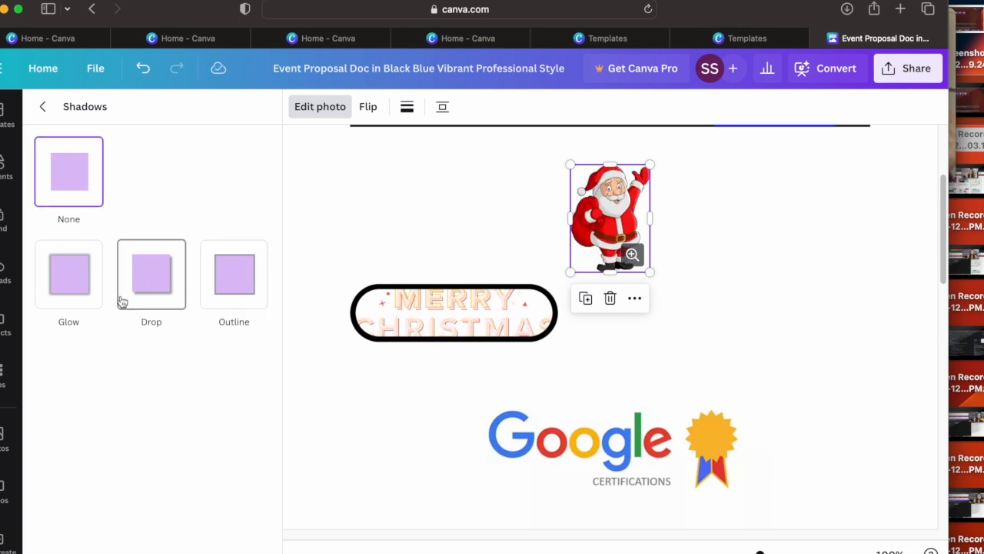
Step: Apply a Glow shadow with size 87 to the Santa graphic and leave the shadow settings
{"action": "left_click", "coordinate": [144, 286]}
{"action": "left_click", "coordinate": [94, 283]}
{"action": "left_click_drag", "start_coordinate": [67, 373], "coordinate": [231, 394]}
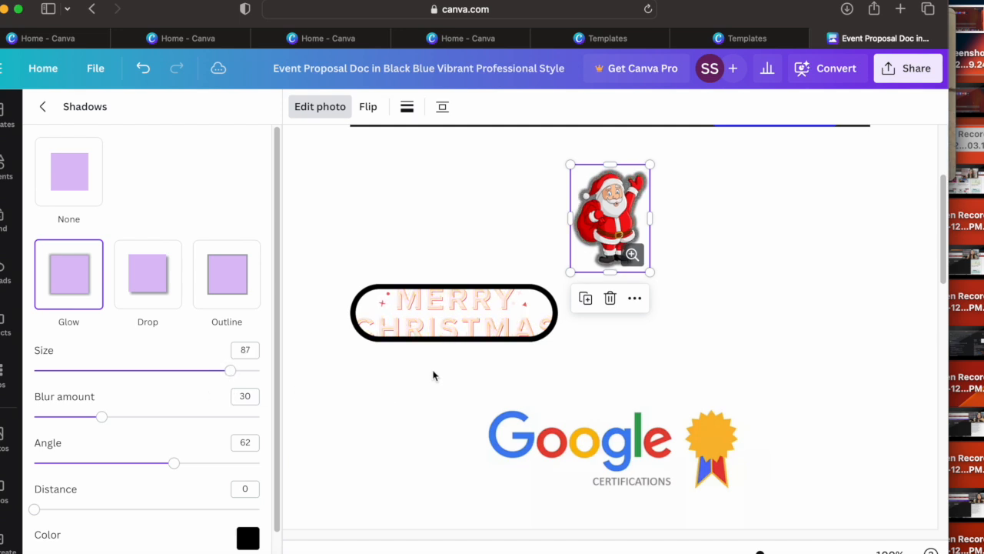
{"action": "left_click", "coordinate": [42, 109]}
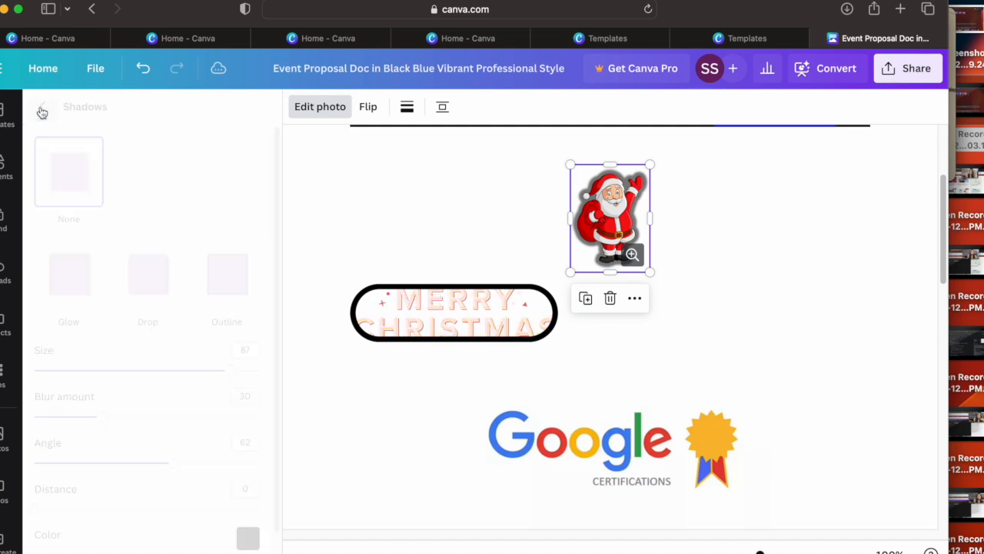
{"action": "mouse_move", "coordinate": [948, 207]}
{"action": "left_mouse_down"}
{"action": "mouse_move", "coordinate": [948, 306]}
{"action": "mouse_move", "coordinate": [928, 201]}
{"action": "mouse_move", "coordinate": [935, 425]}
{"action": "mouse_move", "coordinate": [939, 199]}
{"action": "left_mouse_up"}
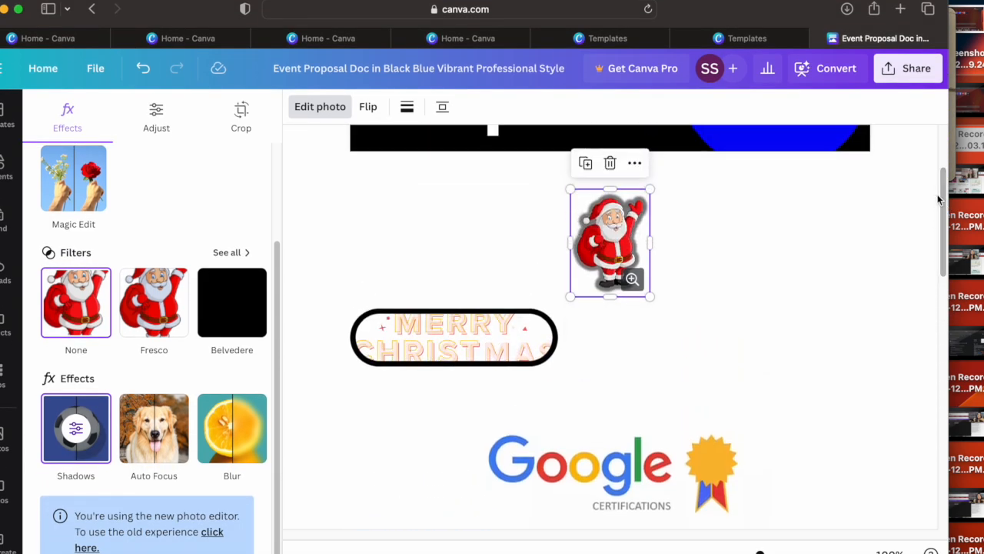
Step: Download the Event Proposal document as a PDF Standard file in A4 size
{"action": "left_click", "coordinate": [906, 71]}
{"action": "mouse_move", "coordinate": [946, 241]}
{"action": "left_mouse_down"}
{"action": "mouse_move", "coordinate": [948, 294]}
{"action": "mouse_move", "coordinate": [946, 248]}
{"action": "left_mouse_up"}
{"action": "left_click", "coordinate": [911, 75]}
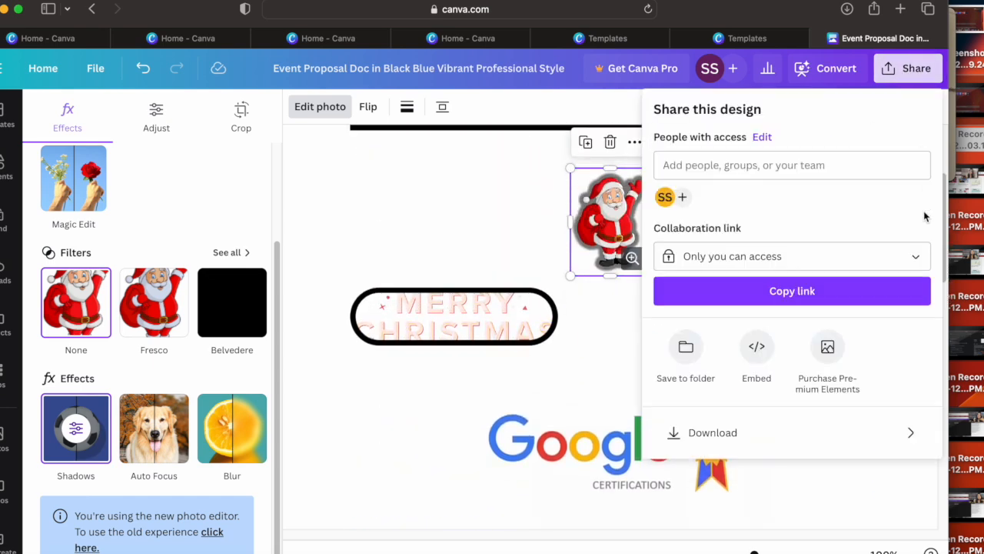
{"action": "left_click", "coordinate": [811, 437]}
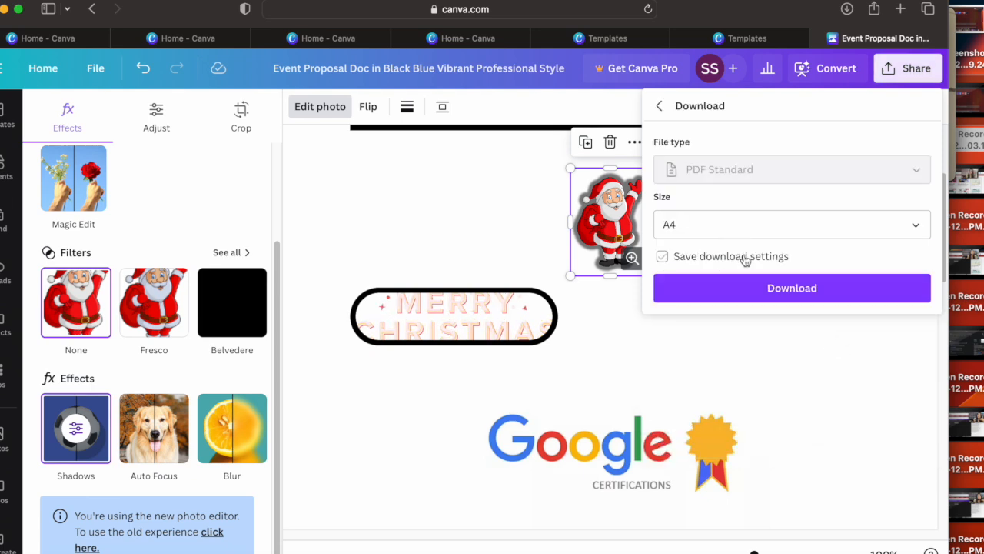
{"action": "left_click", "coordinate": [794, 234]}
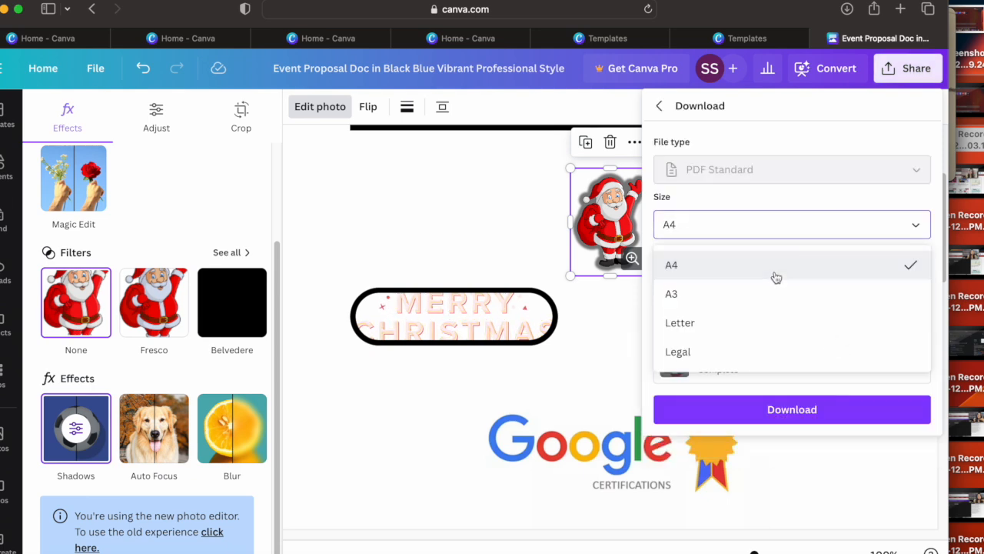
{"action": "left_click", "coordinate": [785, 240]}
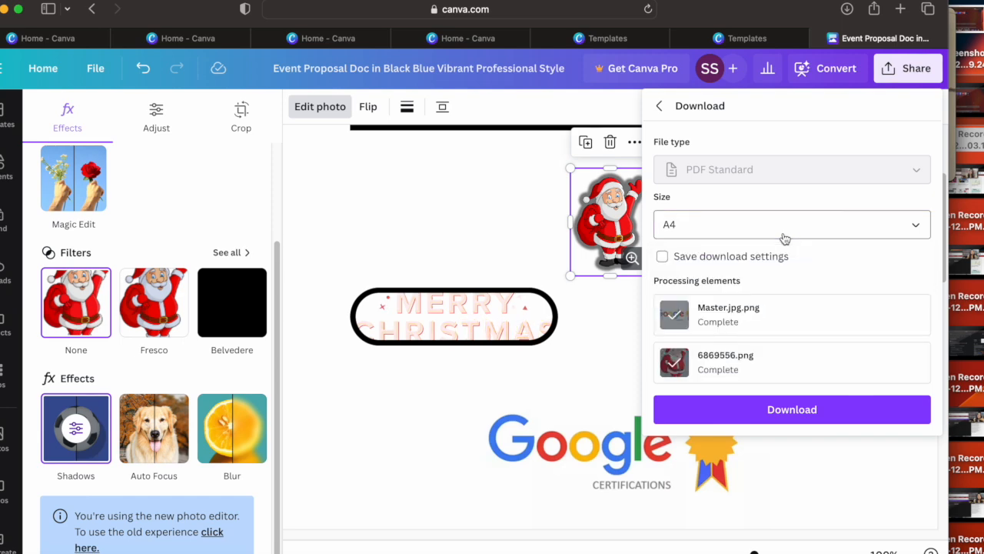
{"action": "left_click", "coordinate": [831, 421]}
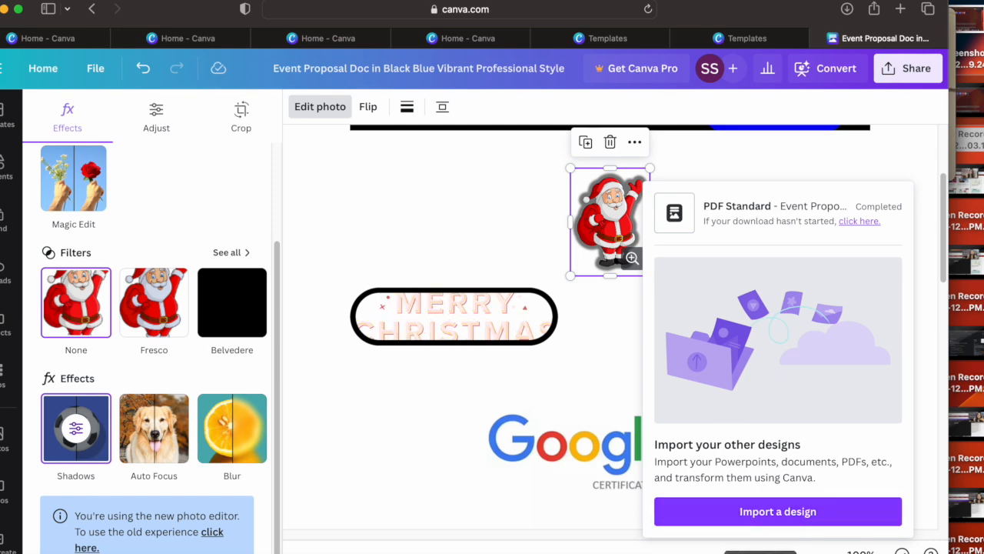
Step: Return to the home page and open the full collection of Docs templates
{"action": "left_click", "coordinate": [51, 73]}
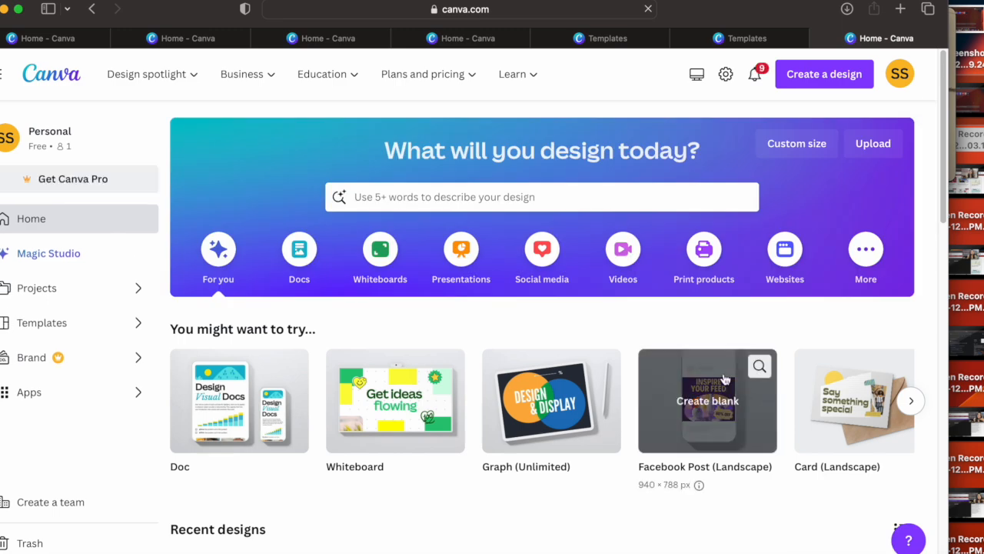
{"action": "left_click", "coordinate": [299, 250]}
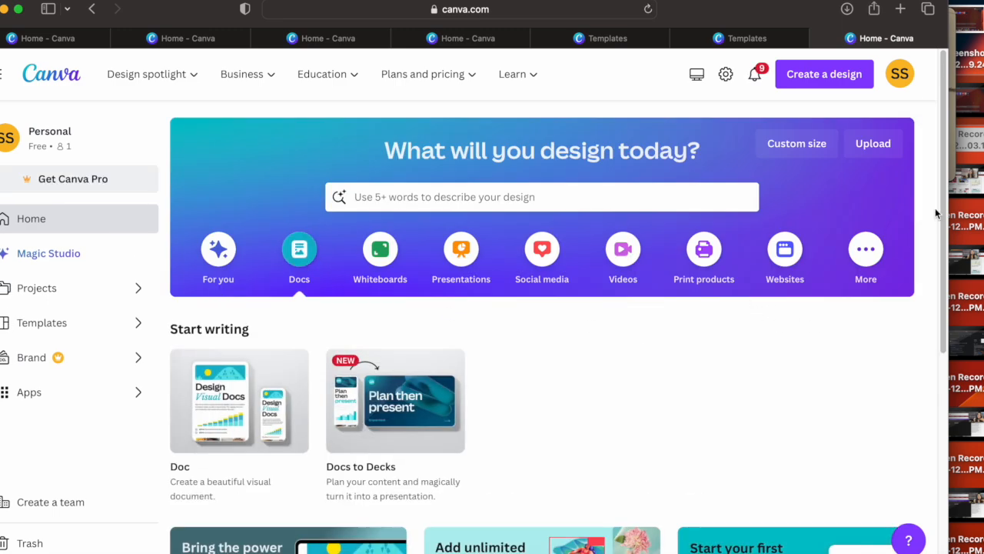
{"action": "left_click_drag", "start_coordinate": [949, 189], "coordinate": [942, 456]}
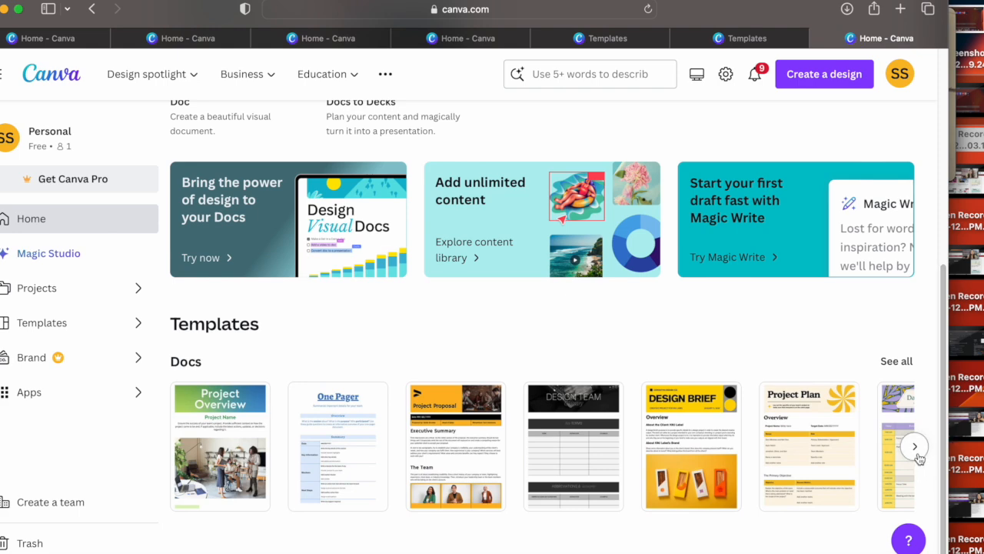
{"action": "left_click", "coordinate": [915, 446]}
{"action": "left_click", "coordinate": [897, 362]}
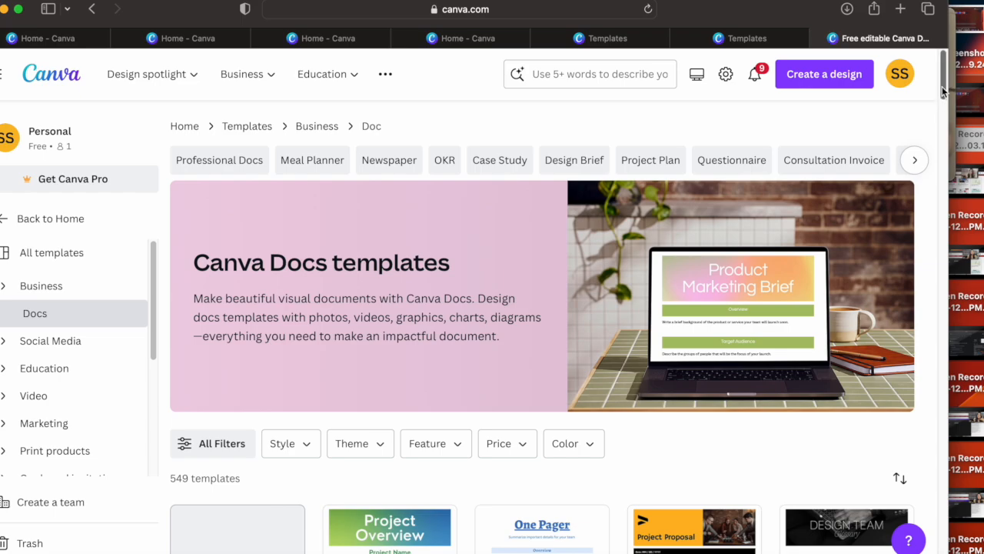
Step: Browse the Canva Docs template gallery to examine the available document types and designs
{"action": "left_click_drag", "start_coordinate": [943, 91], "coordinate": [933, 466]}
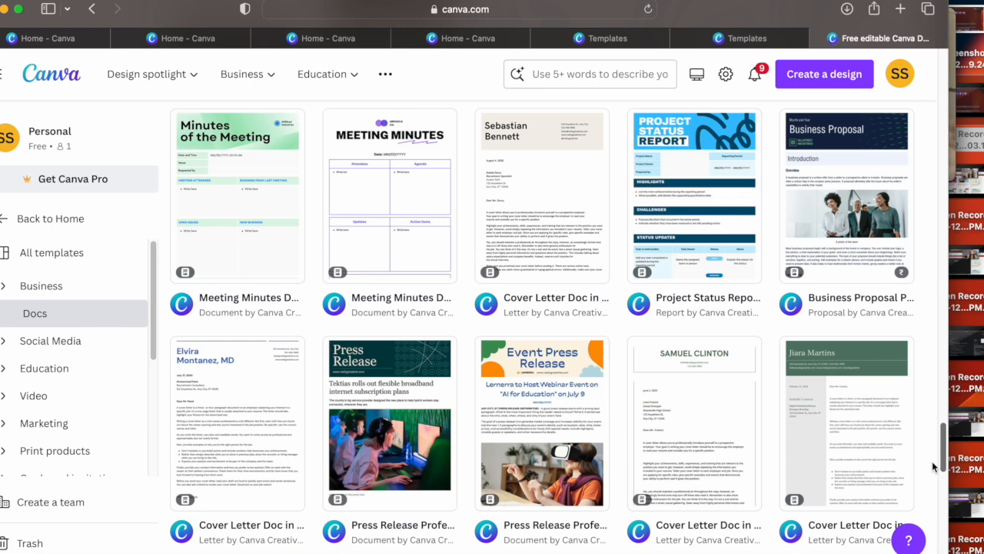
{"action": "left_click_drag", "start_coordinate": [932, 461], "coordinate": [932, 473]}
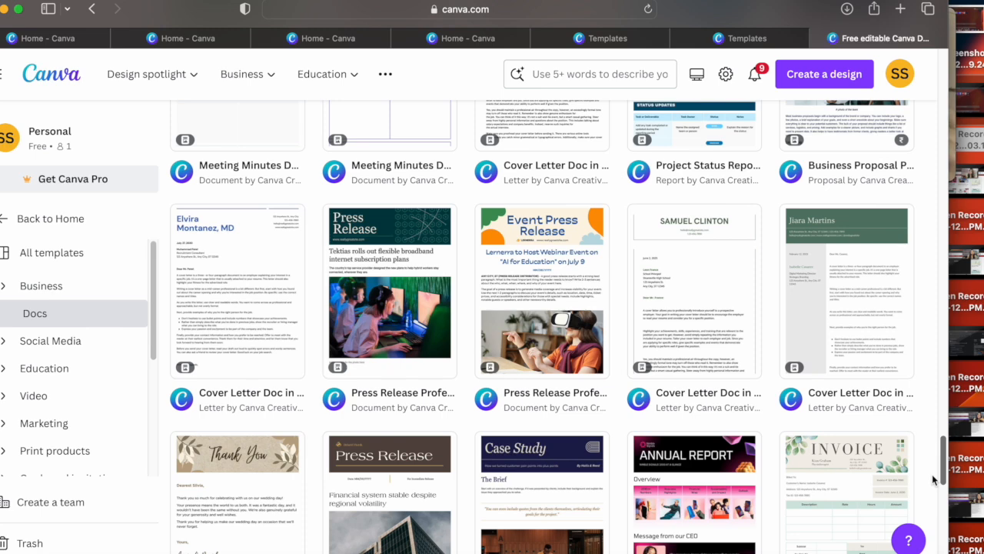
{"action": "scroll", "coordinate": [932, 474], "scroll_direction": "down", "scroll_amount": 4}
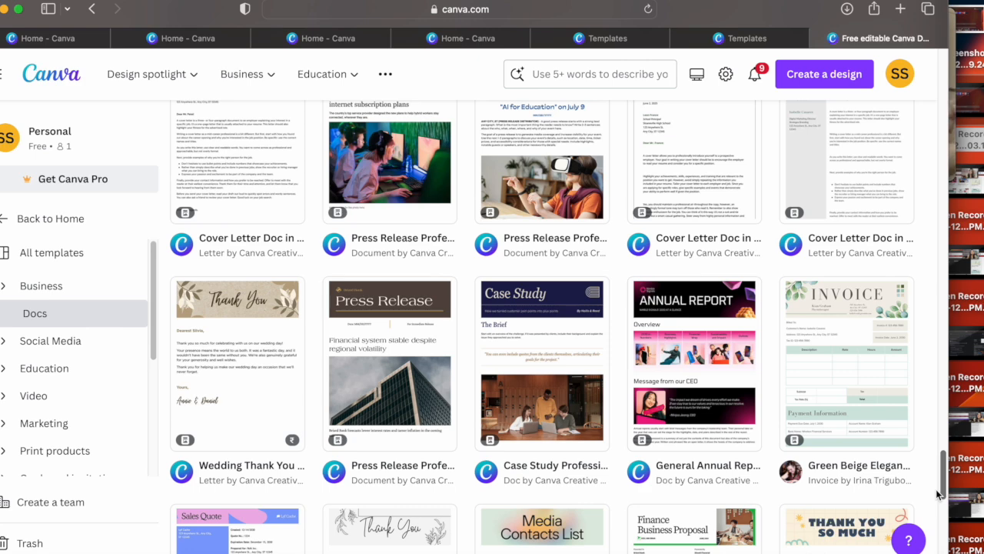
{"action": "left_click_drag", "start_coordinate": [937, 493], "coordinate": [936, 507]}
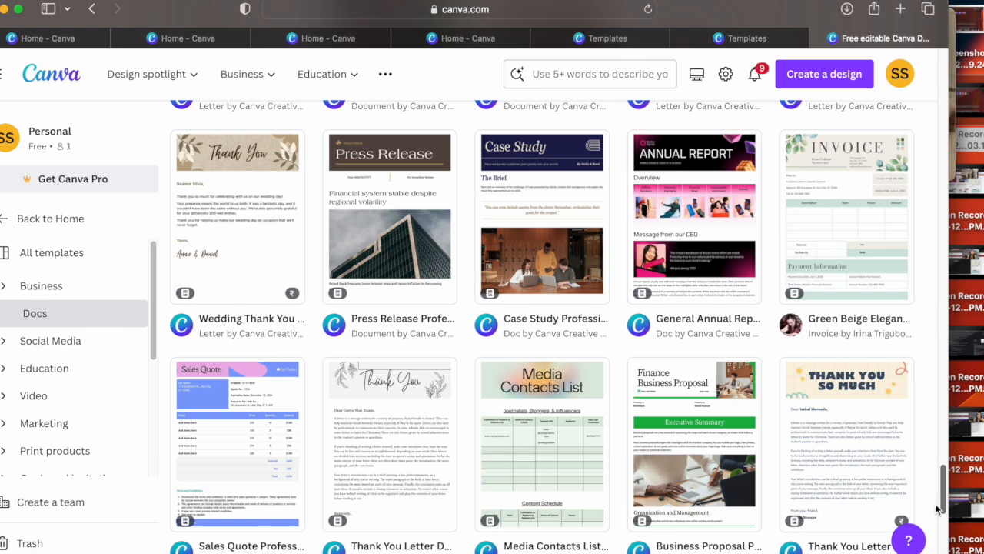
{"action": "left_click_drag", "start_coordinate": [935, 503], "coordinate": [936, 525]}
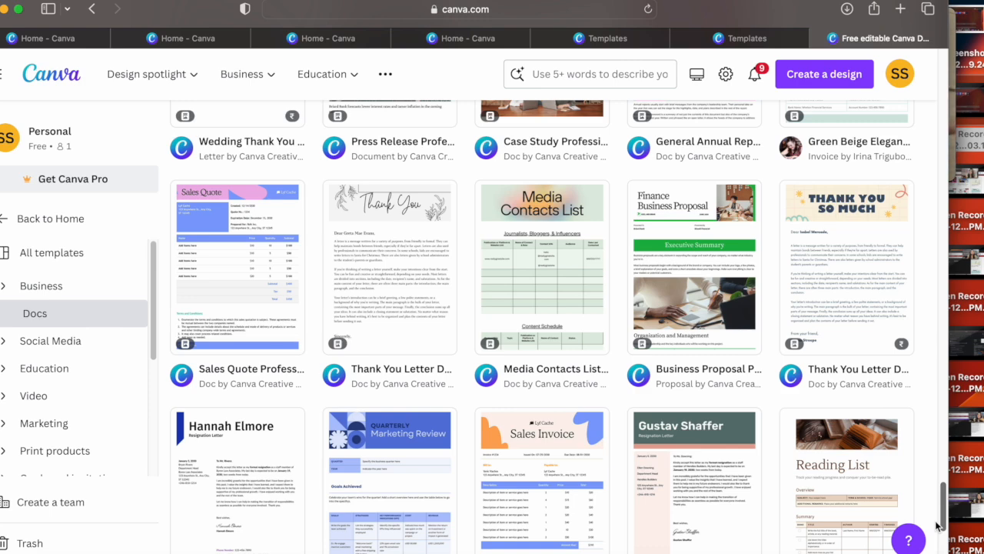
{"action": "scroll", "coordinate": [937, 525], "scroll_direction": "down", "scroll_amount": 3}
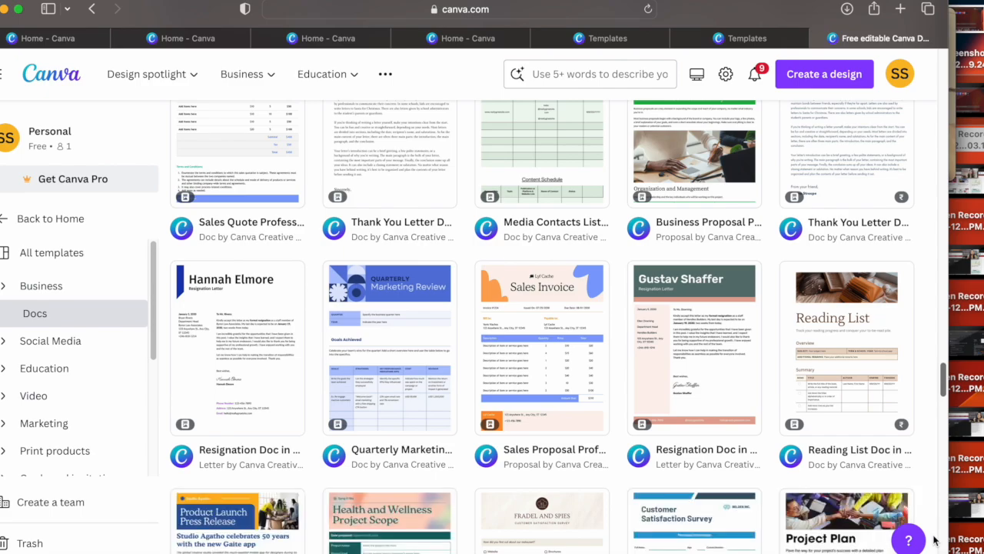
{"action": "scroll", "coordinate": [927, 355], "scroll_direction": "up", "scroll_amount": 10}
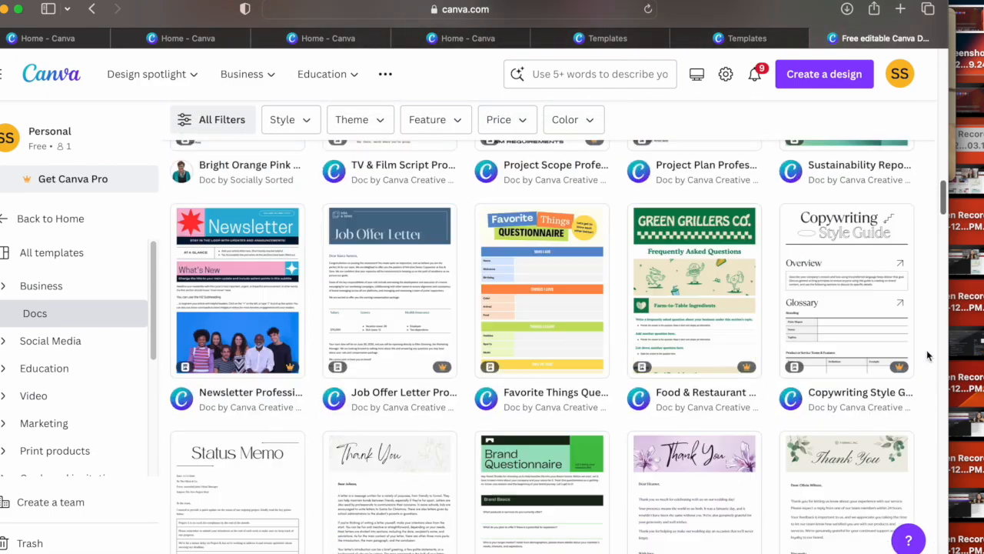
{"action": "scroll", "coordinate": [926, 350], "scroll_direction": "up", "scroll_amount": 15}
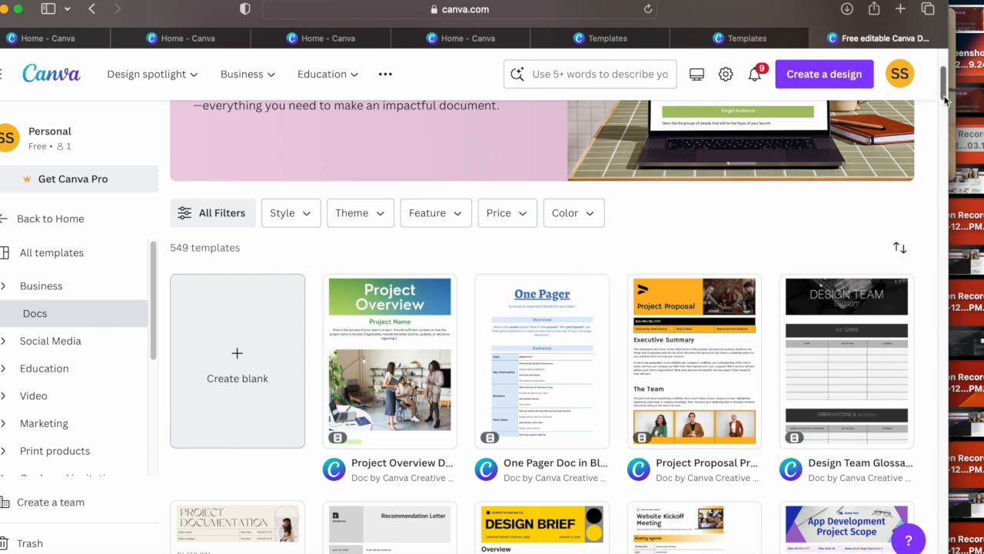
{"action": "left_click_drag", "start_coordinate": [945, 100], "coordinate": [946, 81]}
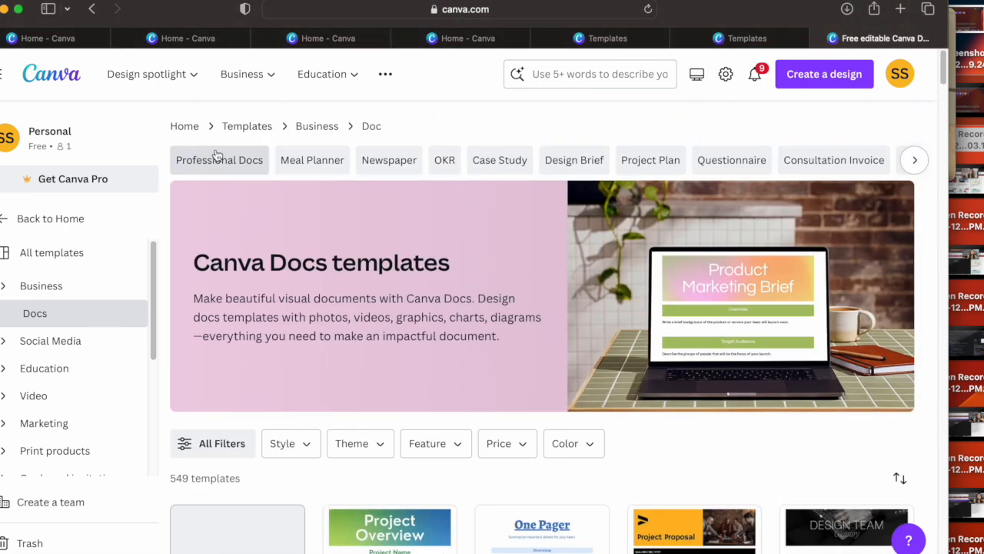
Step: Create a Brainstorm Whiteboard from the home page and apply the "Plus, Minus, Interesting!" template to it
{"action": "left_click", "coordinate": [190, 130]}
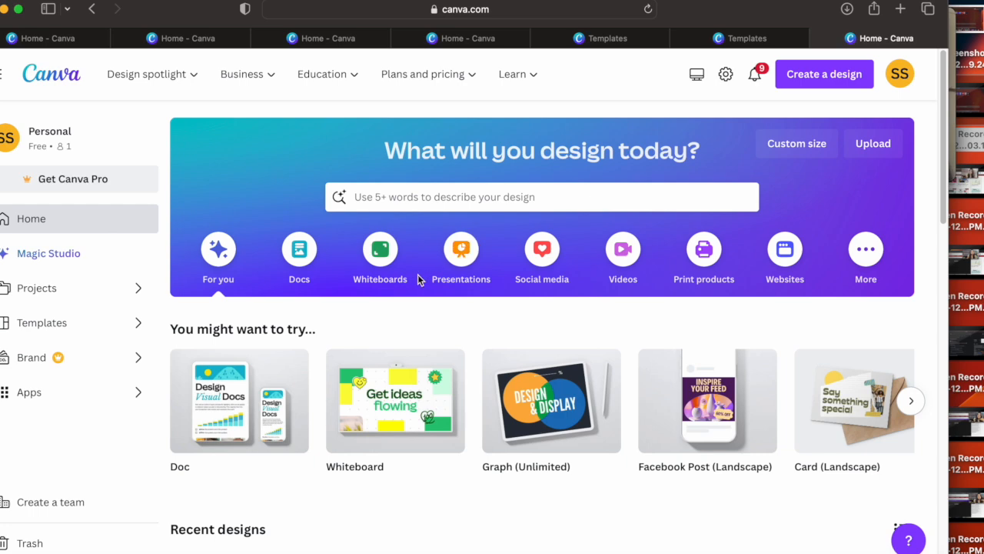
{"action": "left_click", "coordinate": [380, 262]}
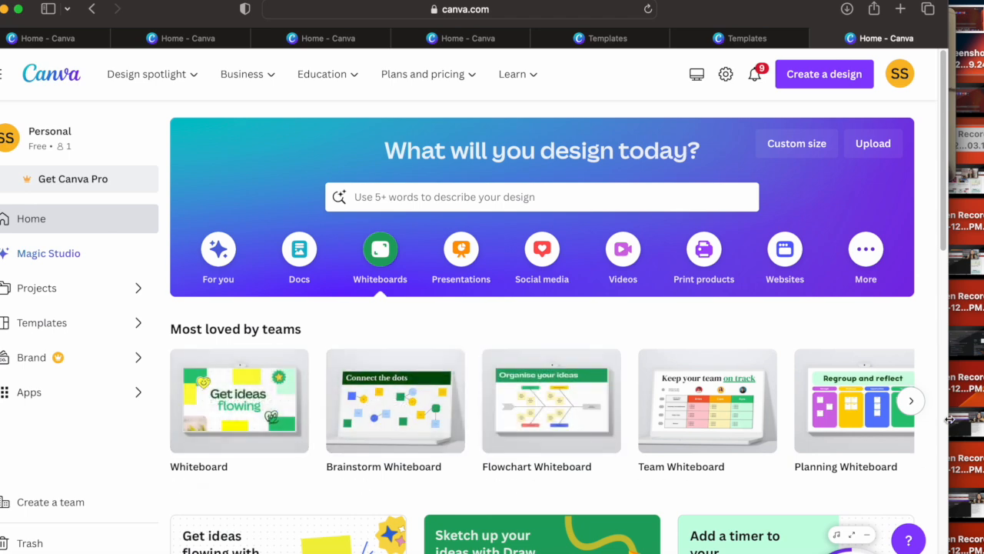
{"action": "left_click_drag", "start_coordinate": [943, 228], "coordinate": [945, 261]}
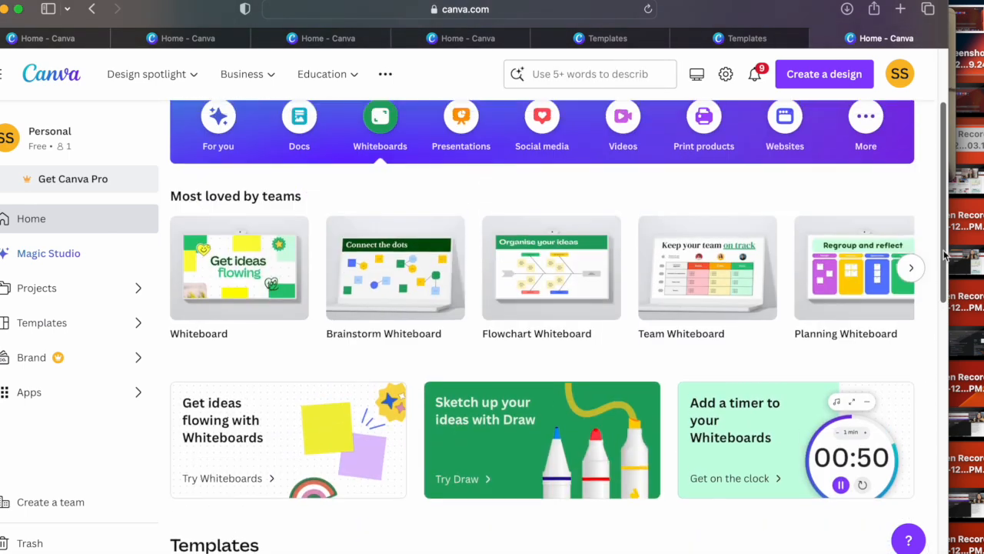
{"action": "left_click", "coordinate": [411, 283]}
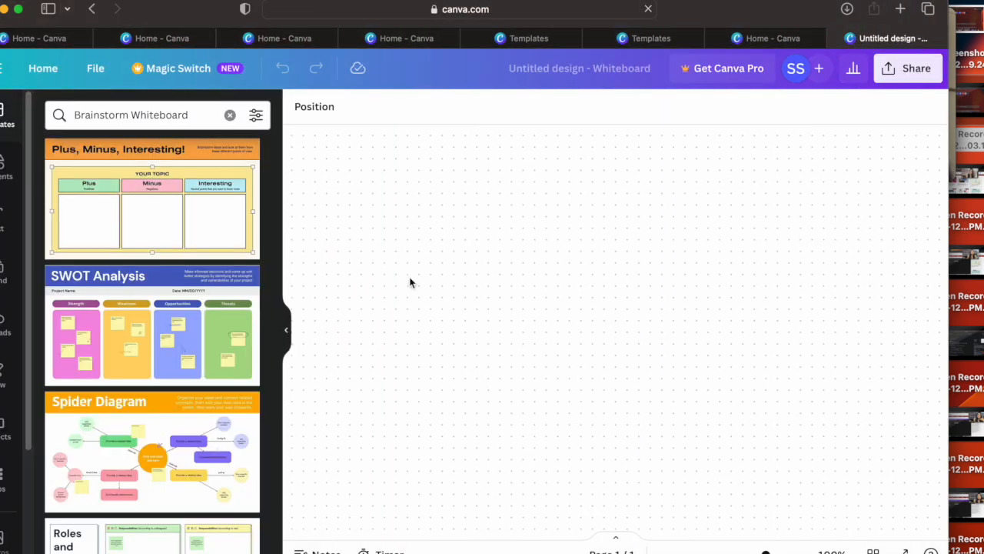
{"action": "left_click", "coordinate": [185, 244]}
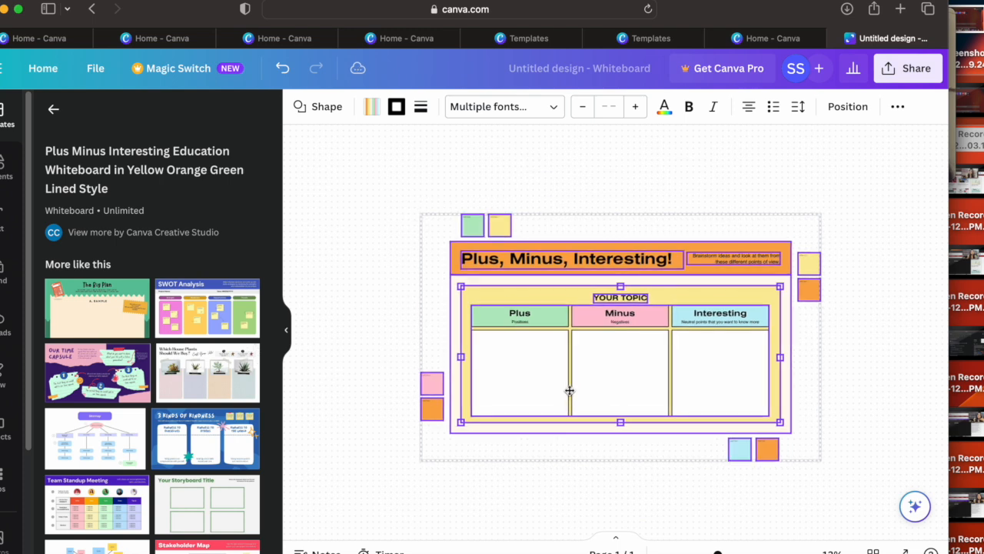
Step: Enlarge the Plus, Minus, Interesting! board and add the Classroom Time Capsule and 5 Senses whiteboard templates to the canvas
{"action": "scroll", "coordinate": [516, 362], "scroll_direction": "down", "scroll_amount": 2}
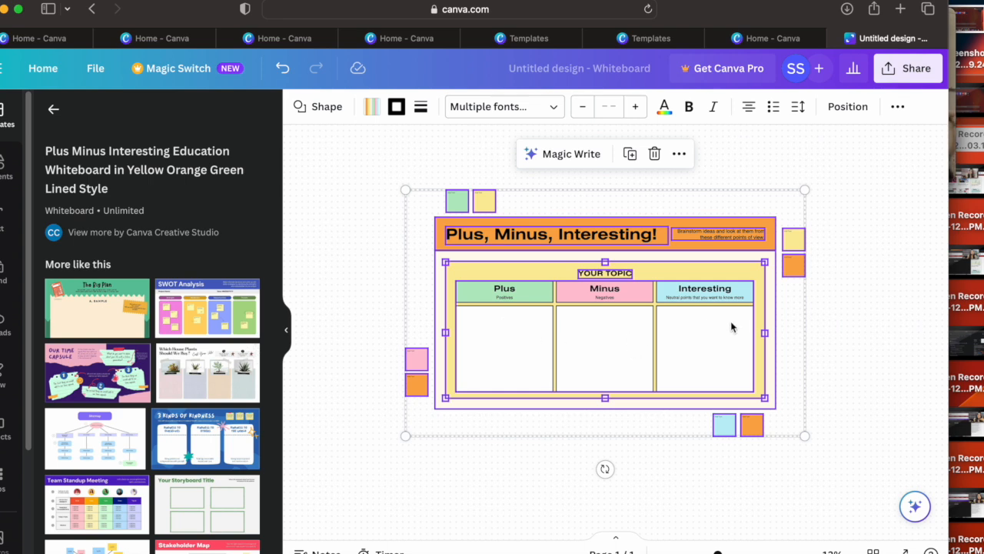
{"action": "left_click_drag", "start_coordinate": [804, 434], "coordinate": [862, 471]}
{"action": "scroll", "coordinate": [597, 375], "scroll_direction": "down", "scroll_amount": 1}
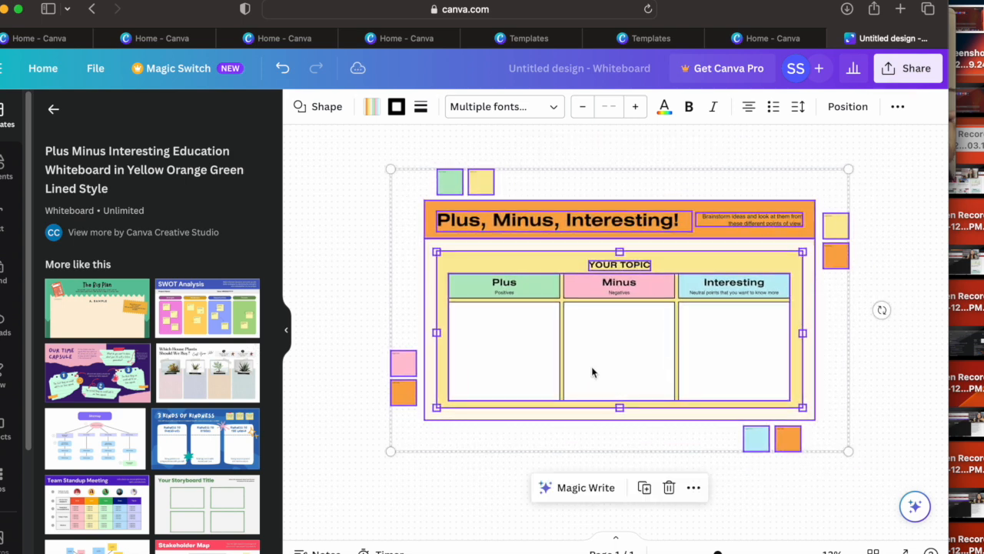
{"action": "left_click", "coordinate": [110, 388]}
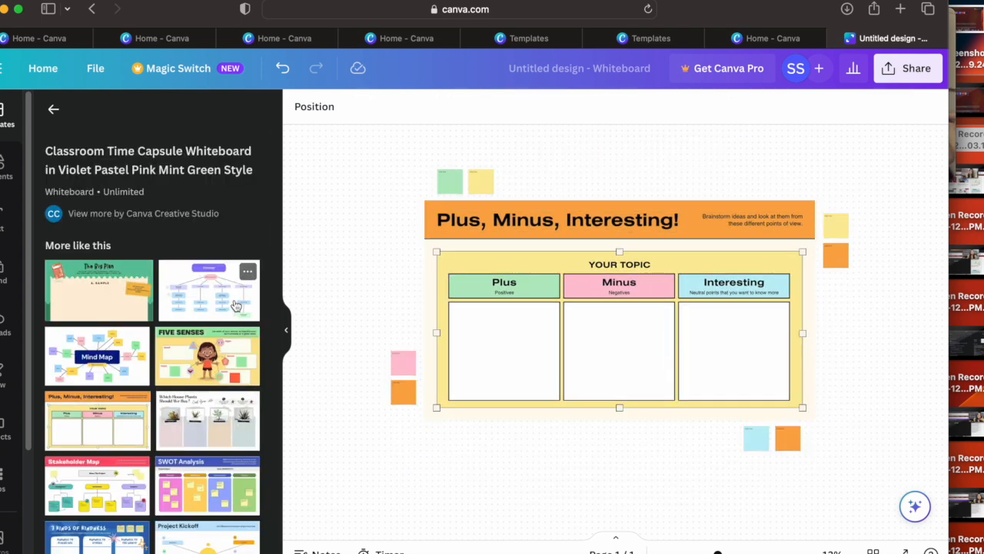
{"action": "left_click", "coordinate": [202, 375]}
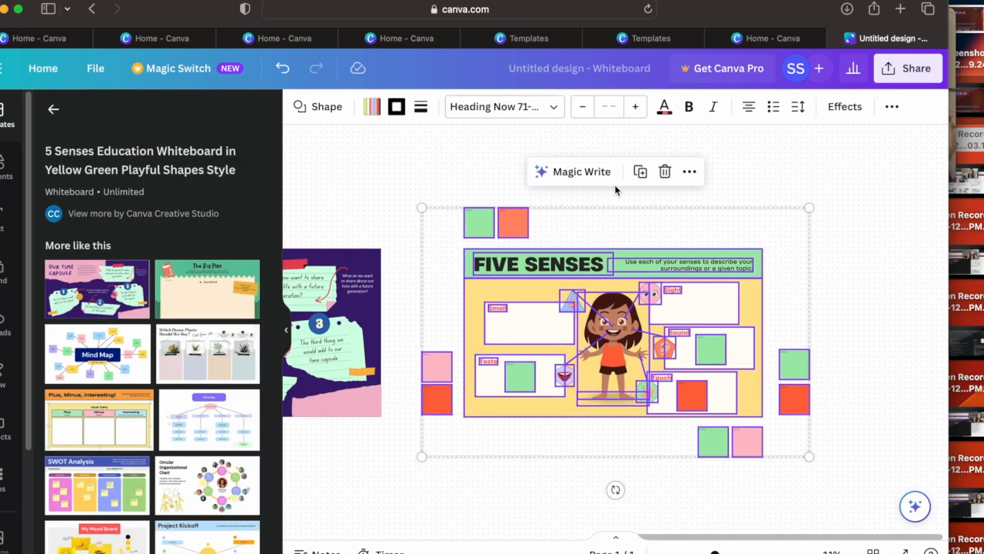
Step: Try several document colors on the Five Senses board's shapes and sticky notes, settling on an off-white fill
{"action": "left_click", "coordinate": [380, 112]}
{"action": "left_click", "coordinate": [166, 232]}
{"action": "left_click", "coordinate": [162, 311]}
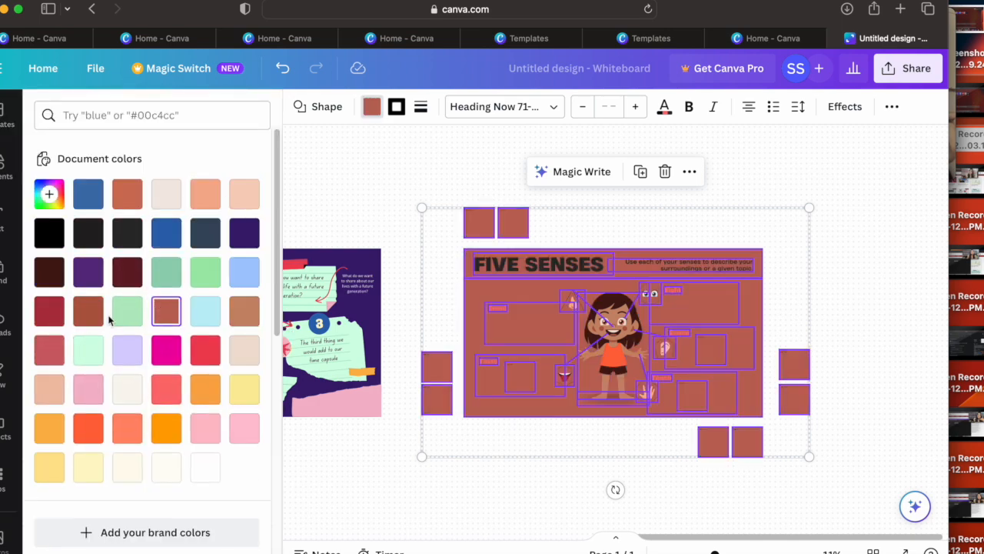
{"action": "left_click", "coordinate": [123, 313]}
{"action": "left_click", "coordinate": [205, 388]}
{"action": "left_click", "coordinate": [127, 384]}
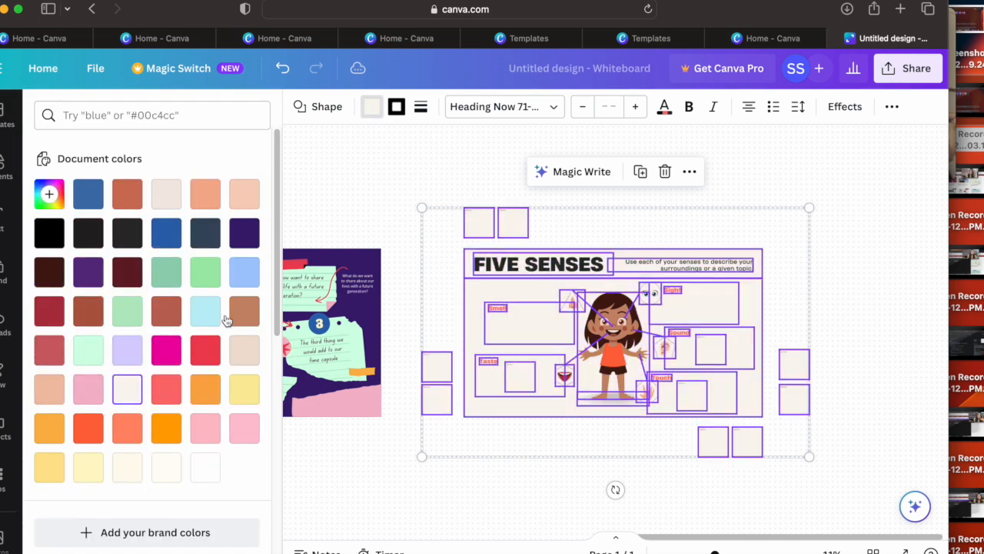
Step: Give the Five Senses shapes a solid black border with weight 36 and corner rounding 70
{"action": "left_click", "coordinate": [396, 119]}
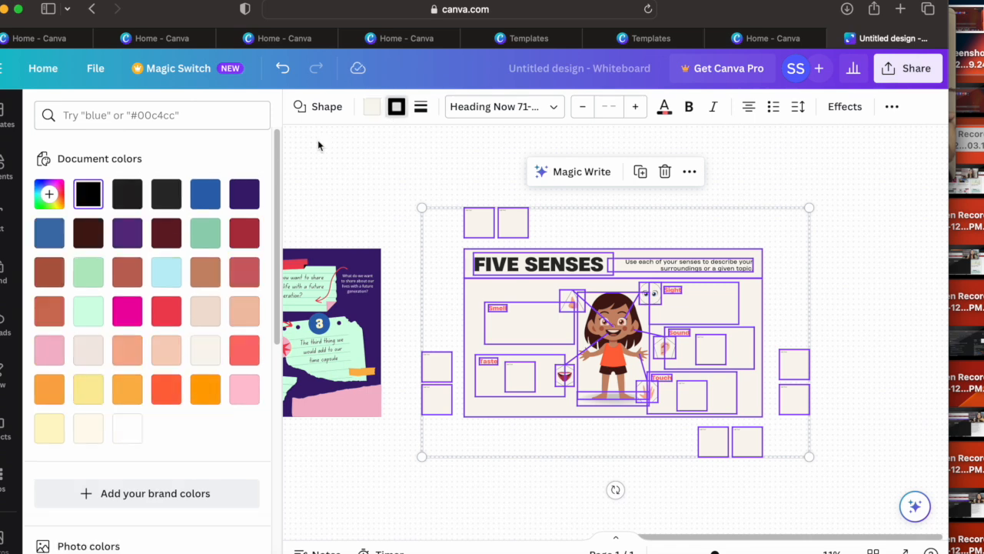
{"action": "left_click", "coordinate": [396, 109]}
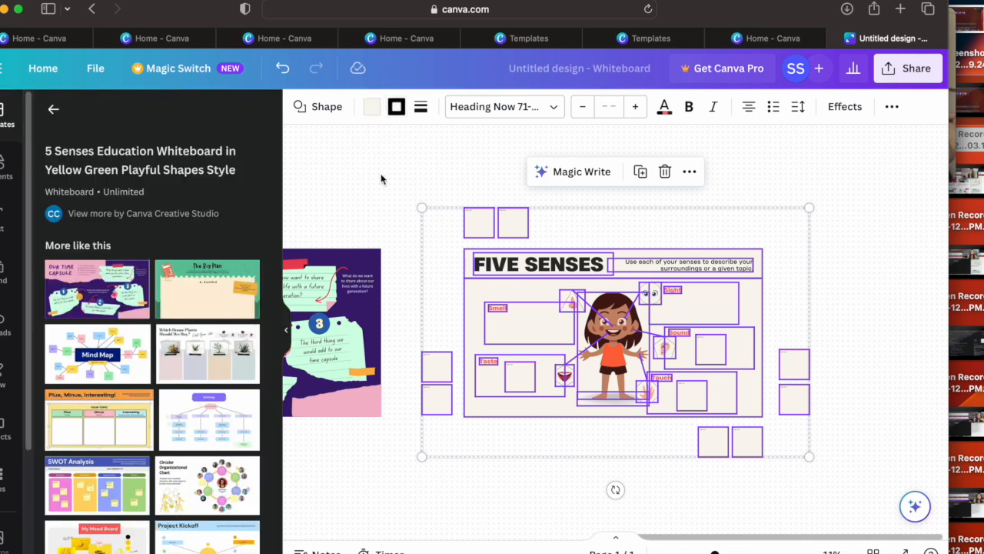
{"action": "left_click", "coordinate": [421, 107]}
{"action": "left_click_drag", "start_coordinate": [529, 208], "coordinate": [498, 202]}
{"action": "left_click", "coordinate": [536, 240]}
{"action": "mouse_move", "coordinate": [564, 247]}
{"action": "left_mouse_down"}
{"action": "mouse_move", "coordinate": [545, 242]}
{"action": "mouse_move", "coordinate": [578, 242]}
{"action": "left_mouse_up"}
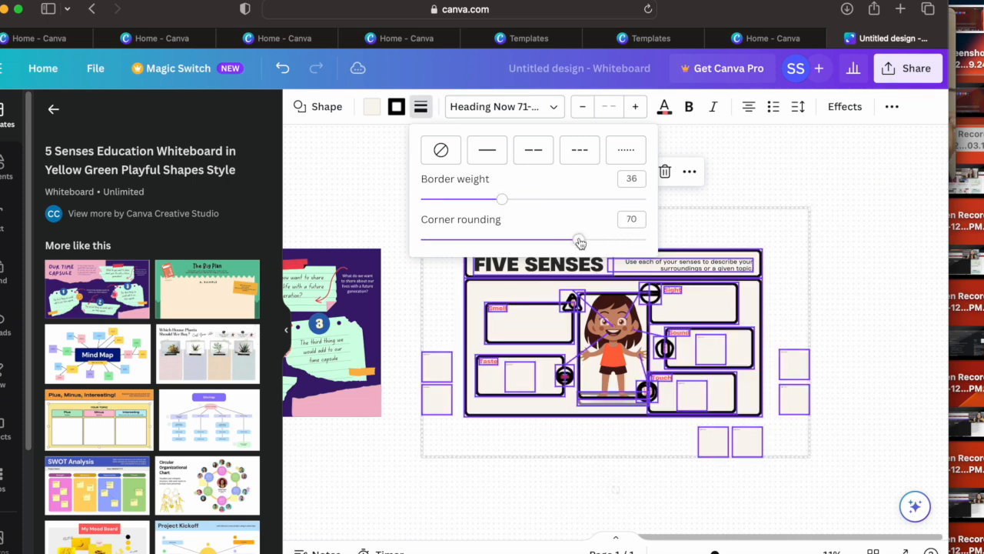
Step: Try different text effects on the Five Senses board and apply the Shadow style
{"action": "left_click", "coordinate": [844, 106]}
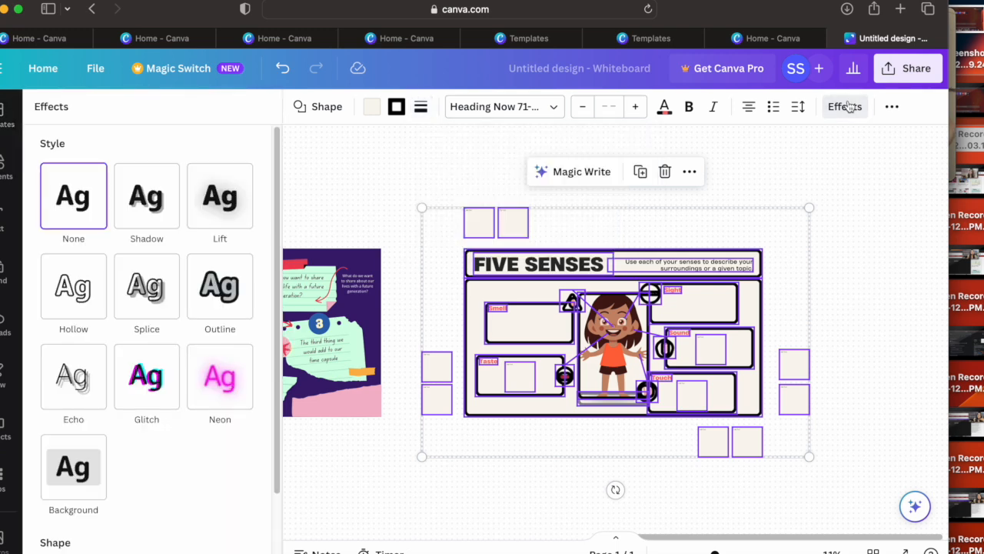
{"action": "left_click", "coordinate": [150, 308]}
{"action": "left_click", "coordinate": [201, 301]}
{"action": "left_click", "coordinate": [210, 222]}
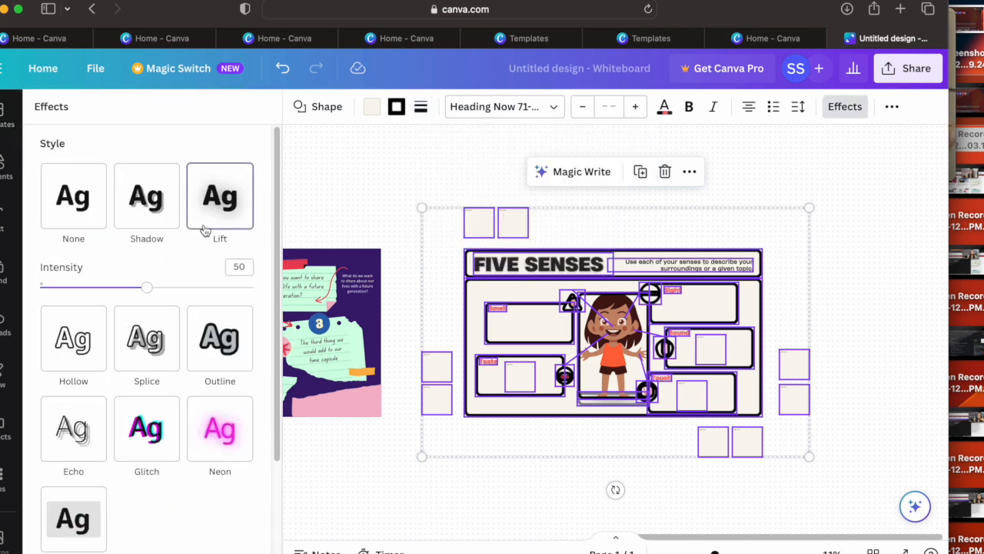
{"action": "left_click", "coordinate": [173, 219]}
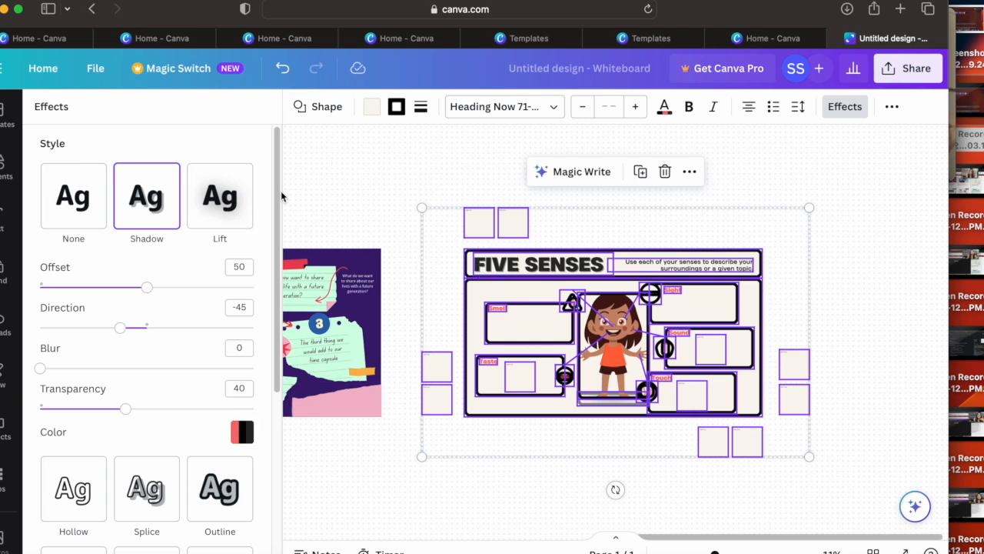
Step: Return to the home page and look through the Whiteboards category and its brainstorm, team and planning templates
{"action": "left_click", "coordinate": [41, 69]}
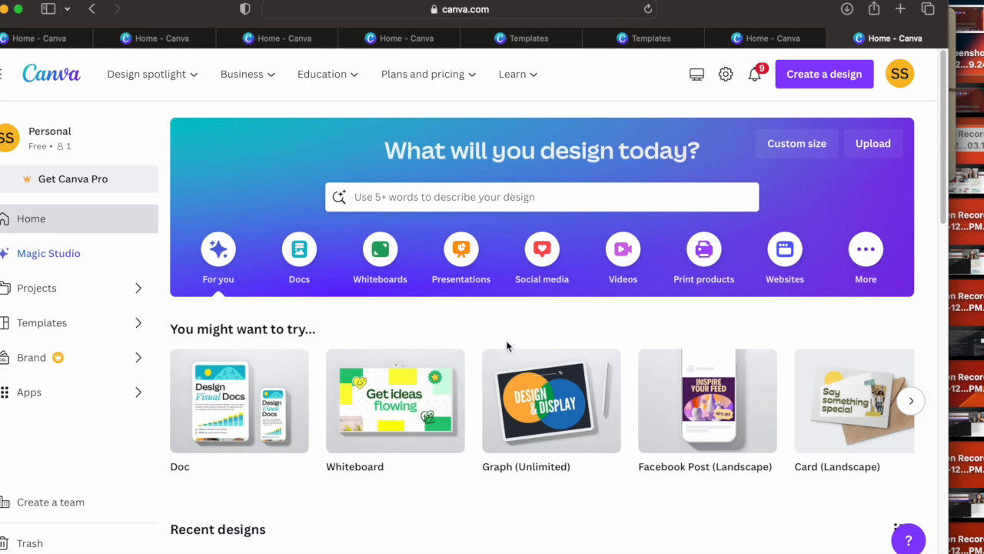
{"action": "left_click", "coordinate": [375, 257]}
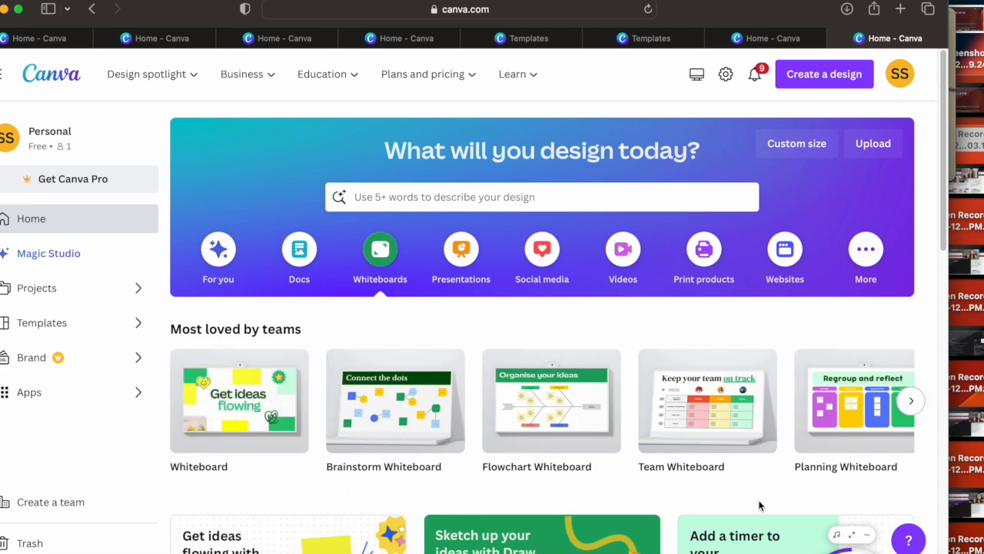
{"action": "left_click_drag", "start_coordinate": [944, 225], "coordinate": [935, 550]}
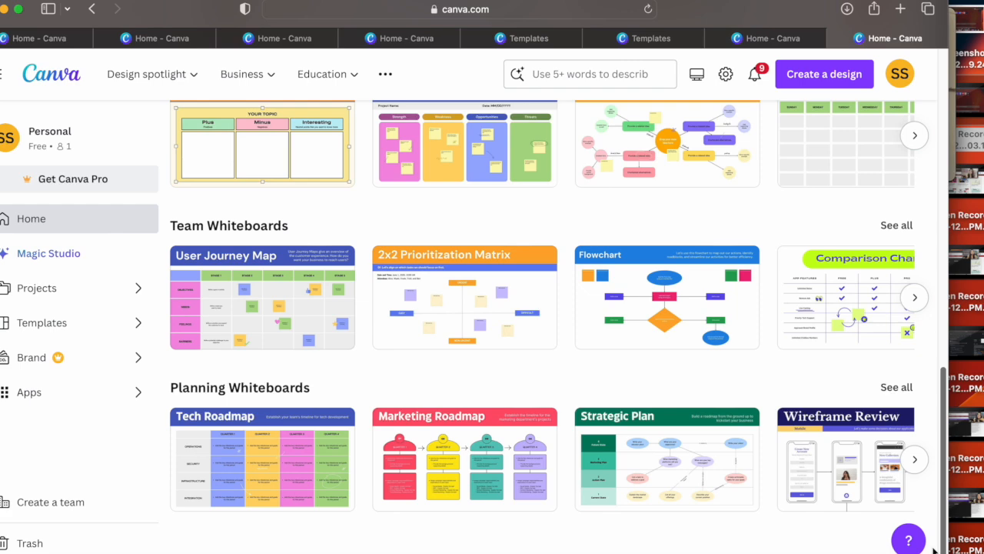
{"action": "left_click_drag", "start_coordinate": [935, 550], "coordinate": [923, 232]}
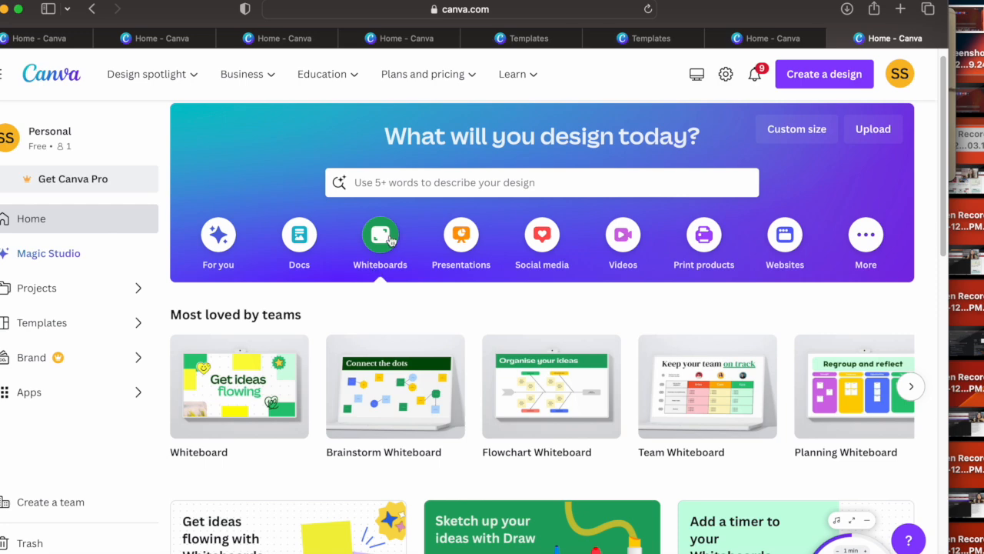
Step: Switch to the Presentations category and browse the designs in its Presentations template row
{"action": "left_click", "coordinate": [457, 238]}
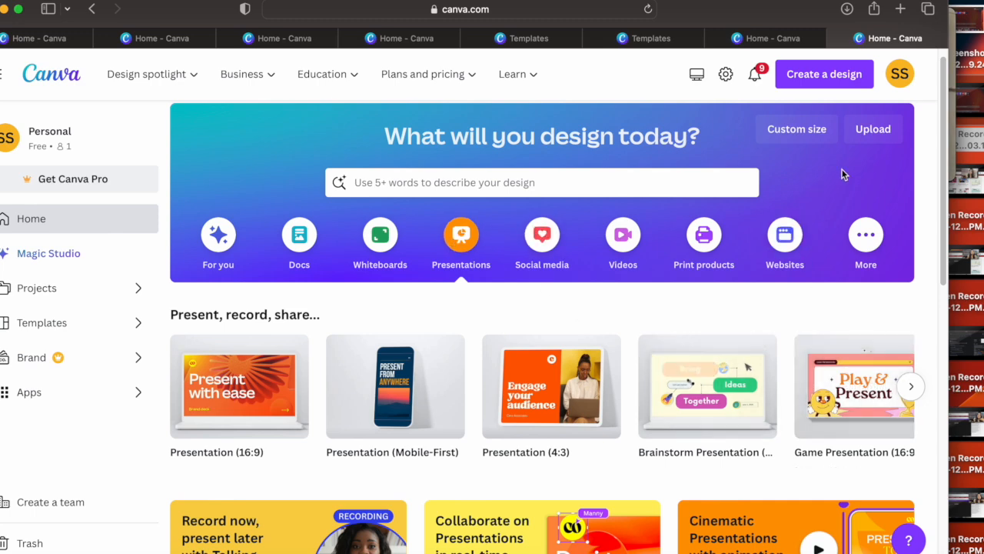
{"action": "left_click_drag", "start_coordinate": [940, 121], "coordinate": [933, 370]}
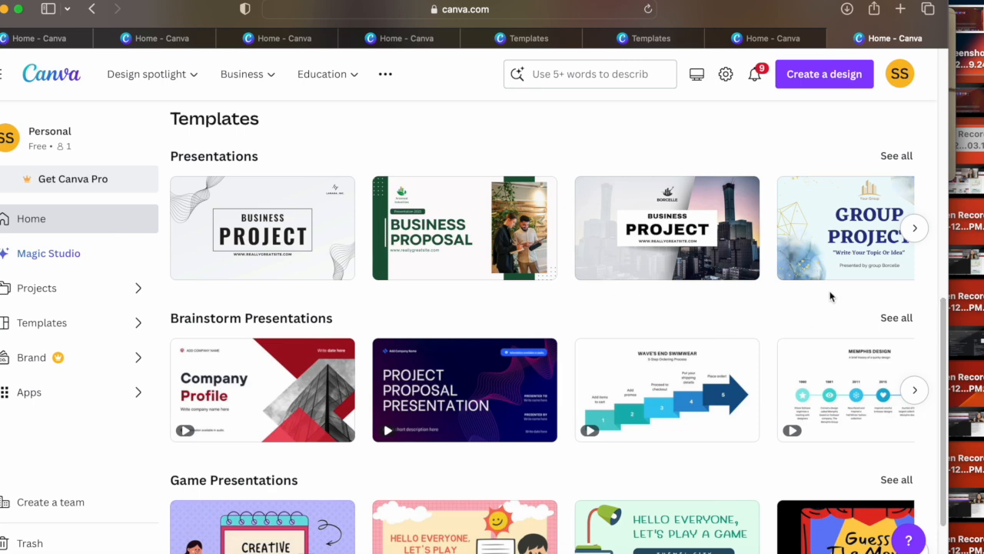
{"action": "left_click", "coordinate": [914, 228]}
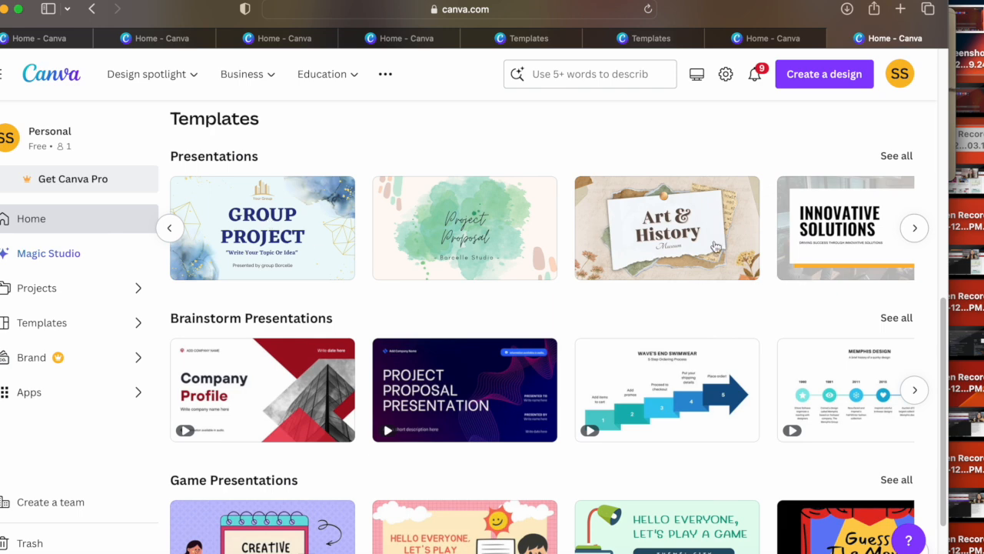
{"action": "left_click", "coordinate": [914, 228]}
{"action": "left_click", "coordinate": [914, 228]}
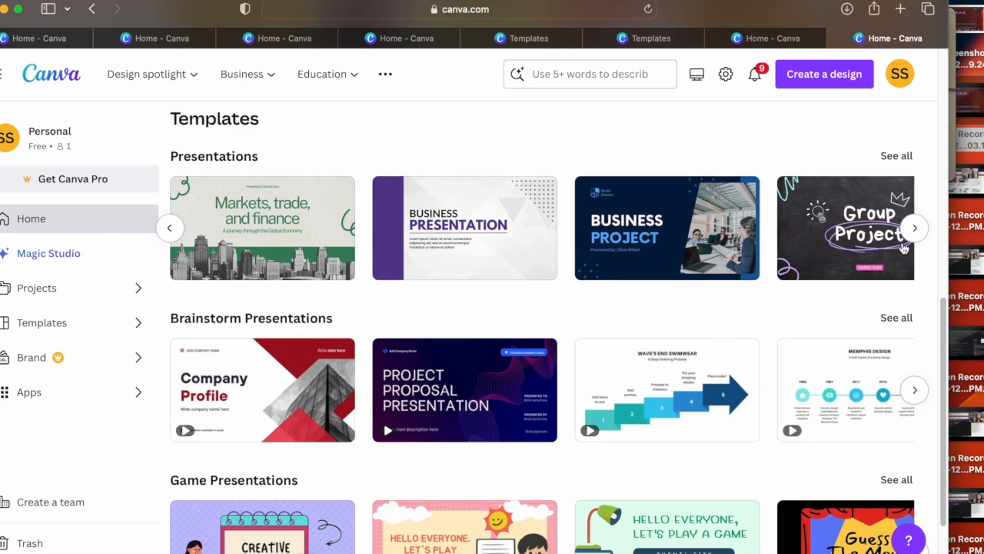
{"action": "left_click", "coordinate": [912, 234]}
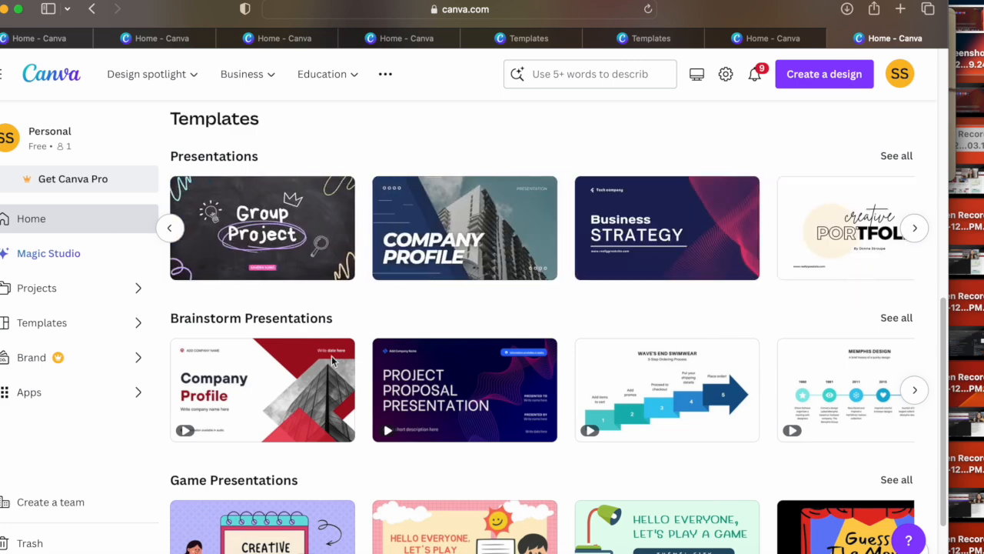
Step: Browse the Brainstorm Presentations template row and open its full collection
{"action": "left_click", "coordinate": [914, 390]}
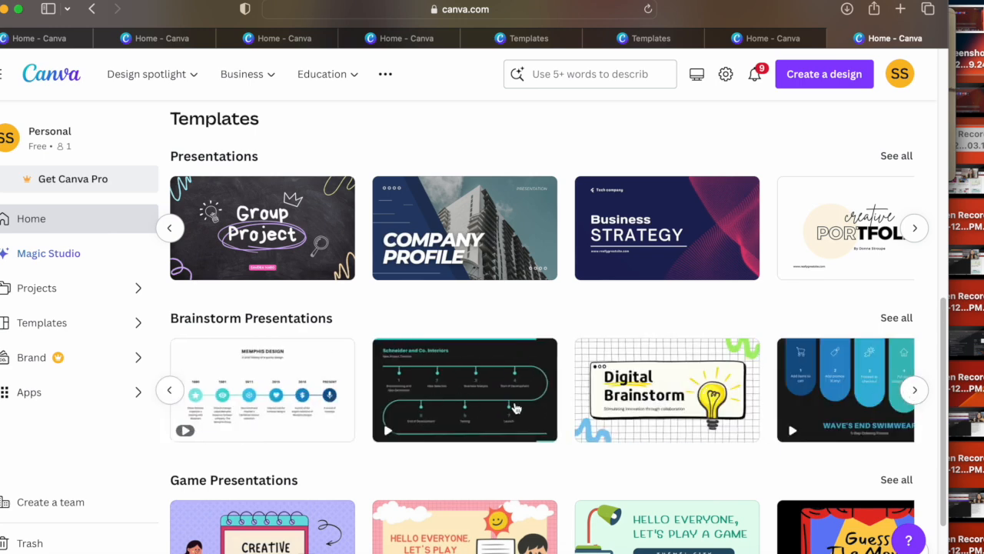
{"action": "left_click", "coordinate": [915, 390]}
{"action": "left_click", "coordinate": [914, 390]}
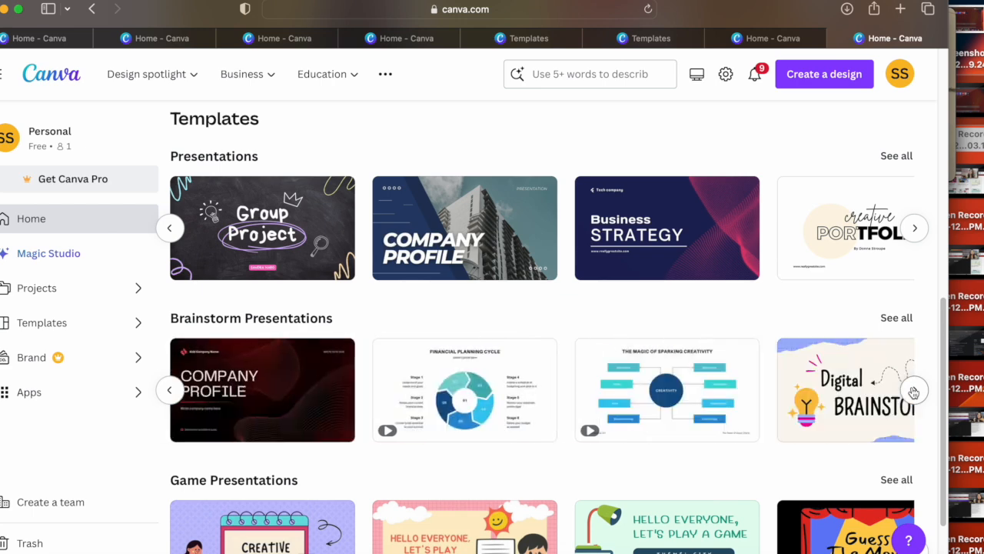
{"action": "left_click", "coordinate": [914, 390]}
{"action": "left_click", "coordinate": [914, 392]}
{"action": "left_click", "coordinate": [914, 393]}
{"action": "left_click", "coordinate": [913, 392]}
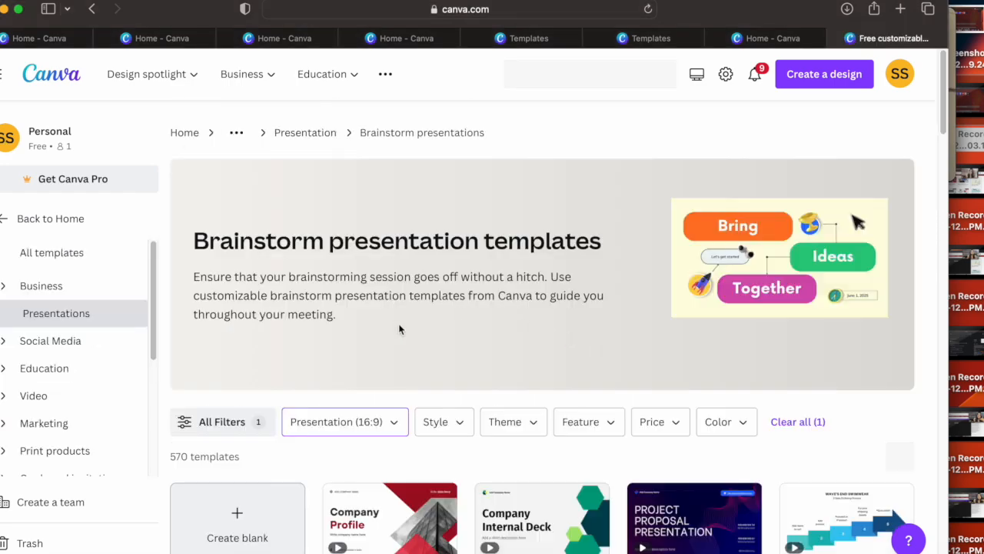
Step: Open the general Presentation template collection and examine the range of available designs
{"action": "left_click_drag", "start_coordinate": [941, 127], "coordinate": [915, 112]}
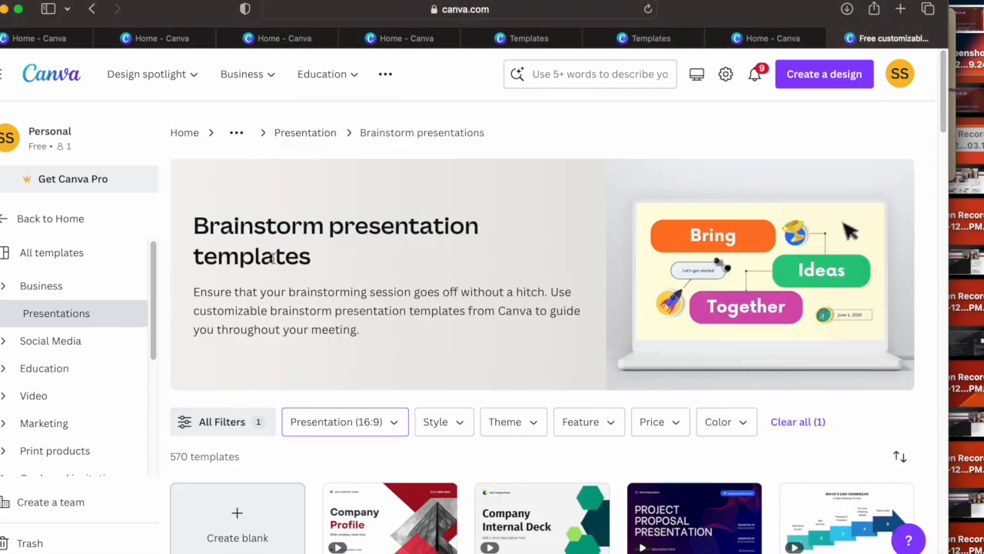
{"action": "left_click", "coordinate": [309, 136]}
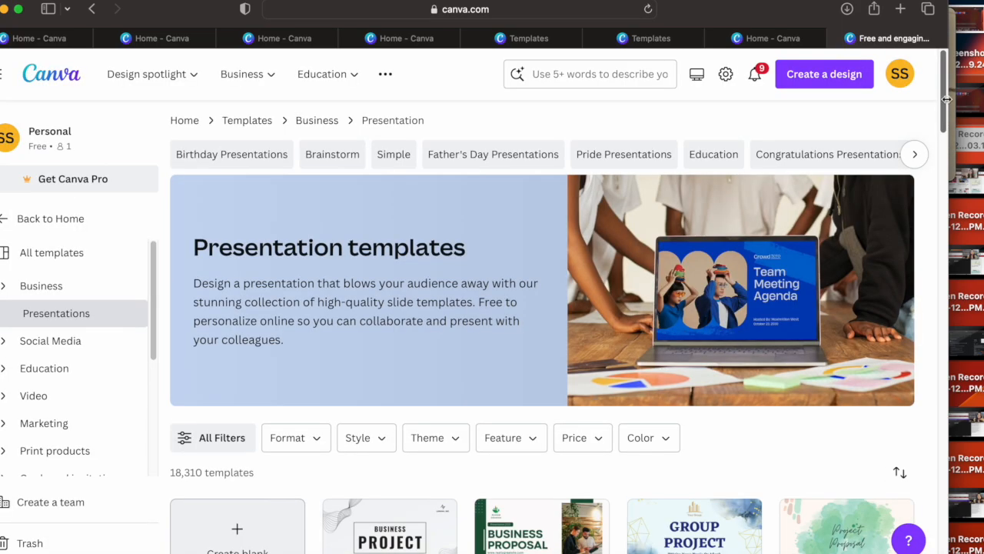
{"action": "left_click_drag", "start_coordinate": [948, 98], "coordinate": [935, 371]}
{"action": "mouse_move", "coordinate": [661, 244]}
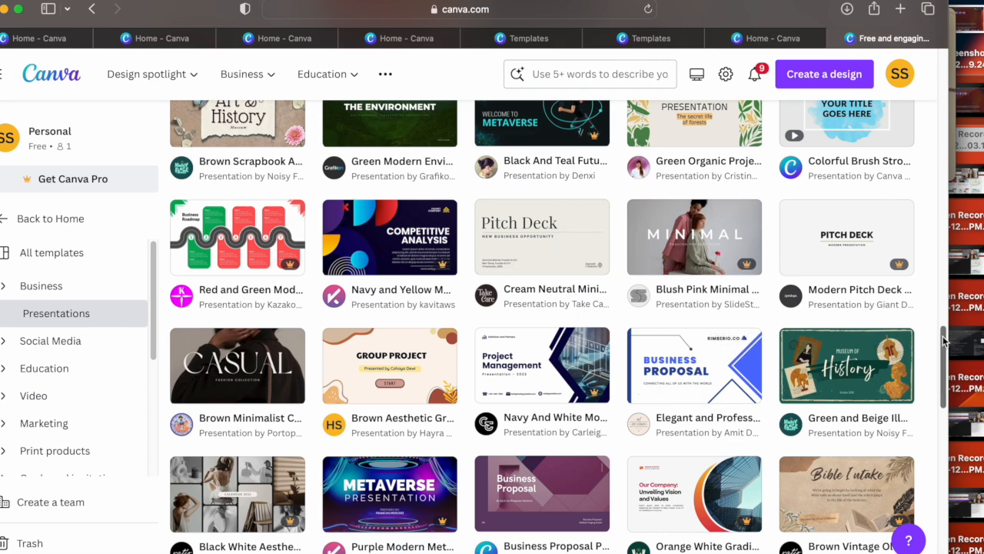
{"action": "left_click_drag", "start_coordinate": [945, 343], "coordinate": [929, 496]}
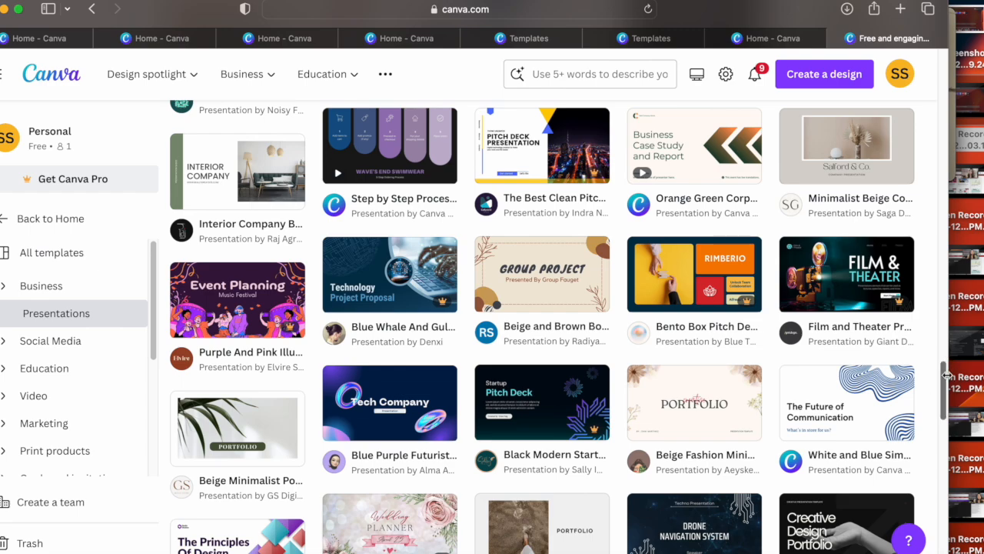
{"action": "left_click_drag", "start_coordinate": [950, 379], "coordinate": [949, 431]}
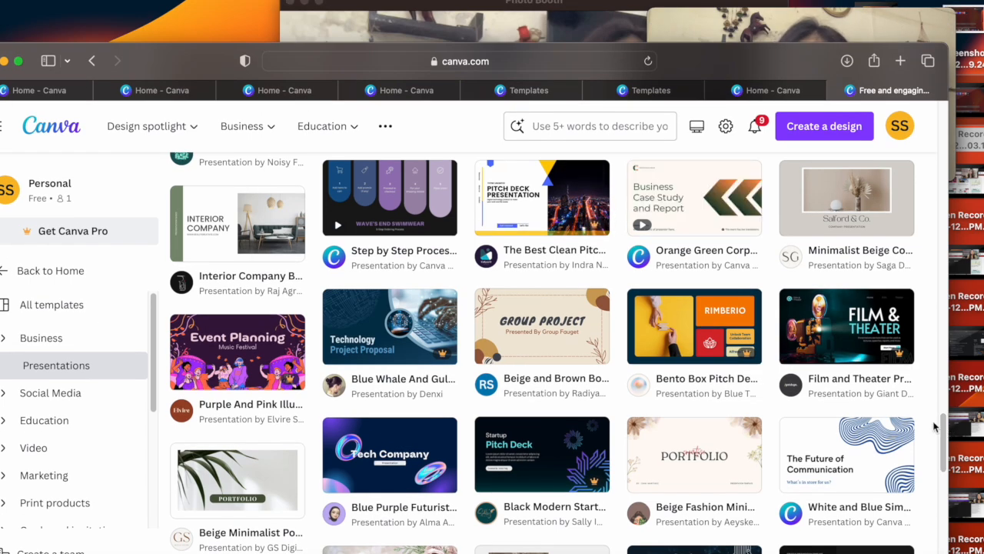
{"action": "left_click_drag", "start_coordinate": [945, 431], "coordinate": [940, 129]}
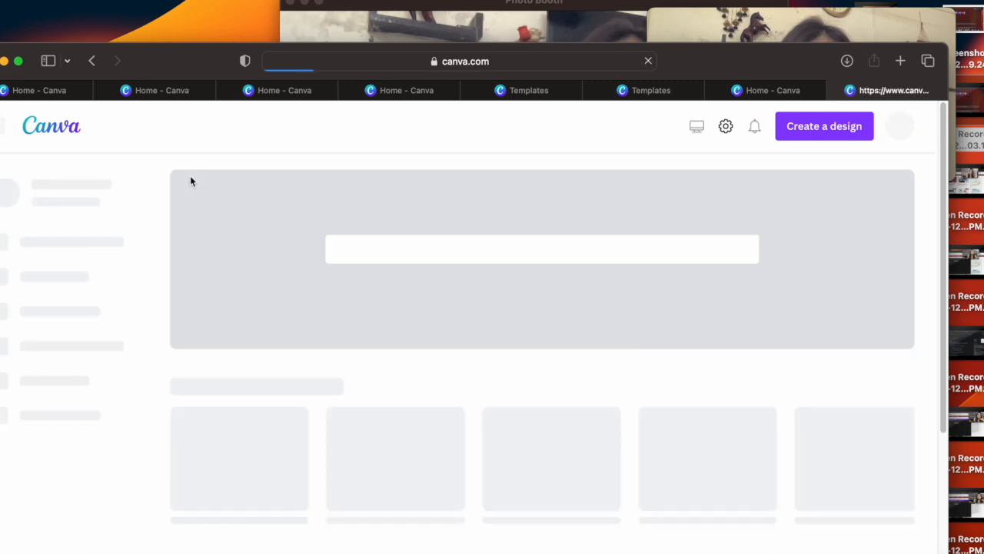
Step: Search the templates for "Social event presentation" from the home page's Presentations category
{"action": "left_click", "coordinate": [459, 307]}
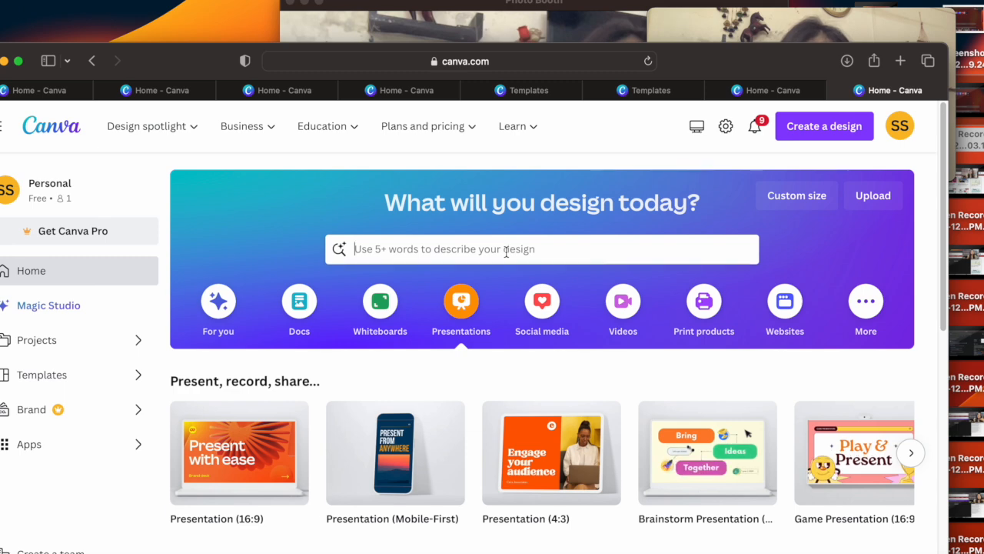
{"action": "left_click", "coordinate": [505, 250]}
{"action": "type", "text": "Soc"}
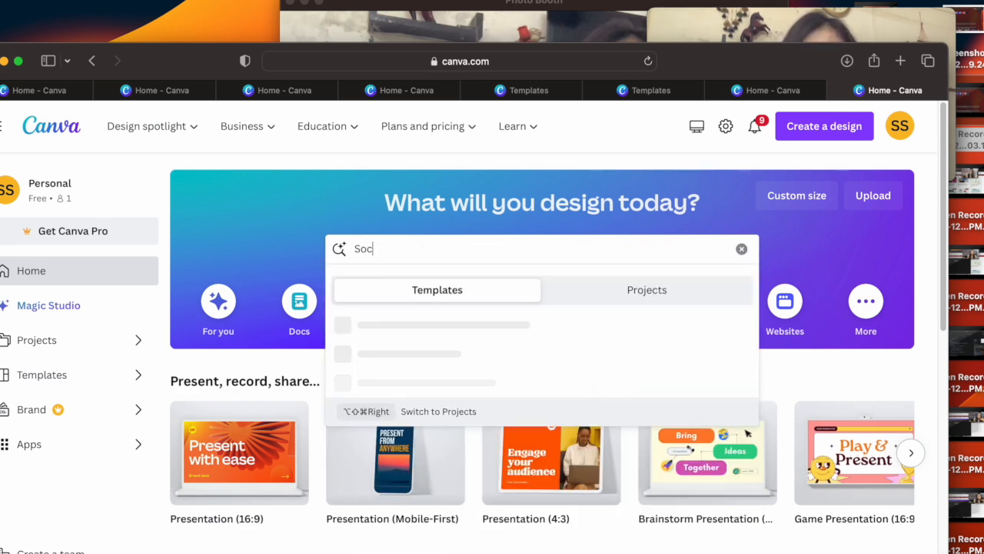
{"action": "type", "text": "ial event "}
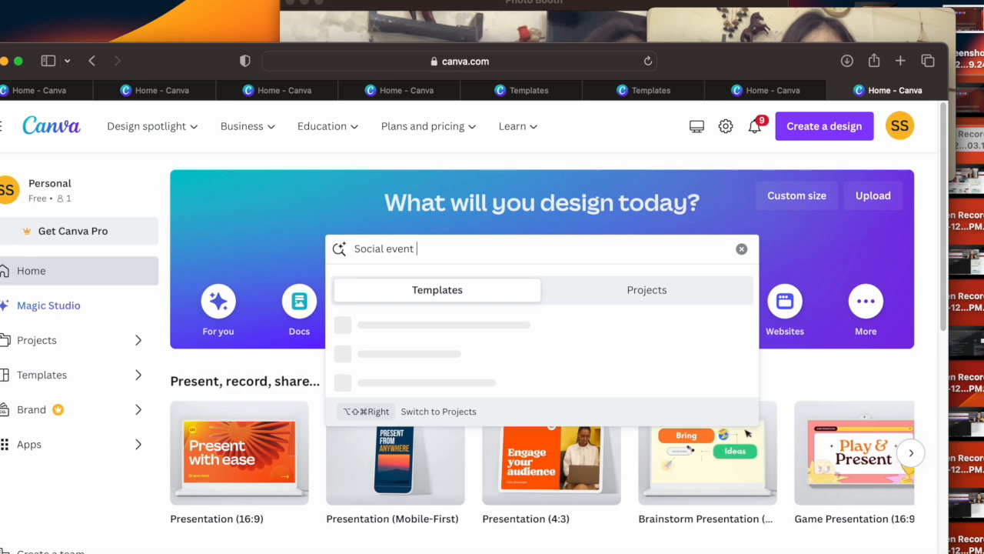
{"action": "type", "text": "prese"}
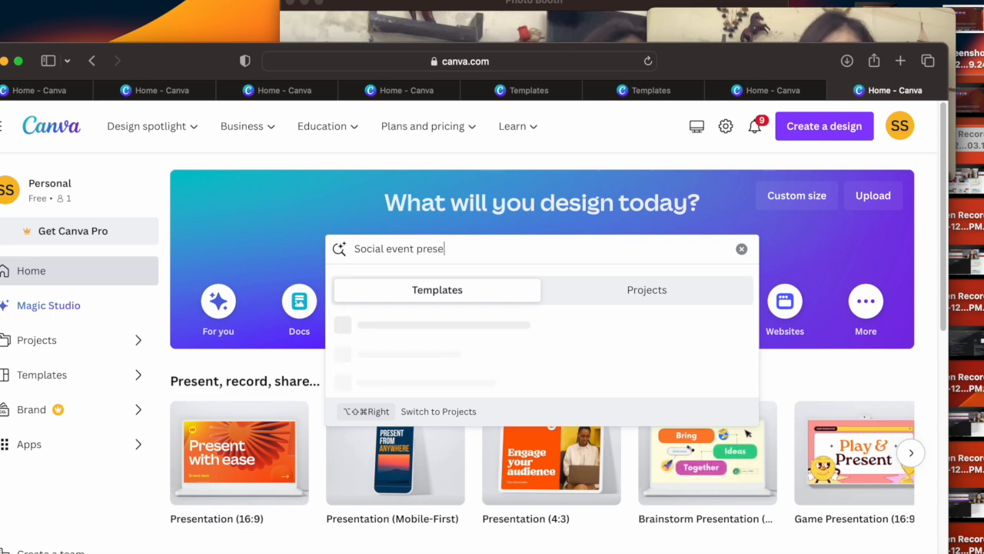
{"action": "type", "text": "ntation"}
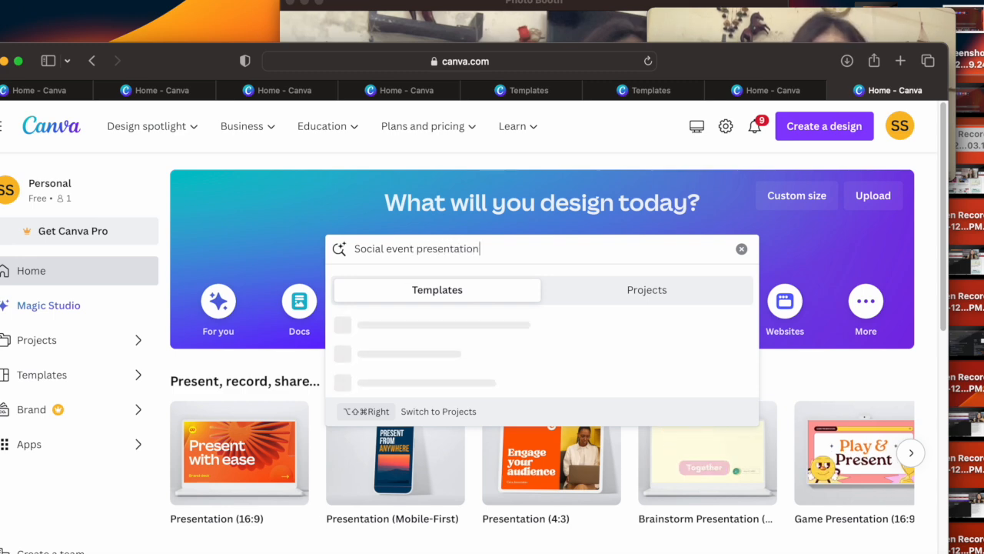
{"action": "key", "text": "Return"}
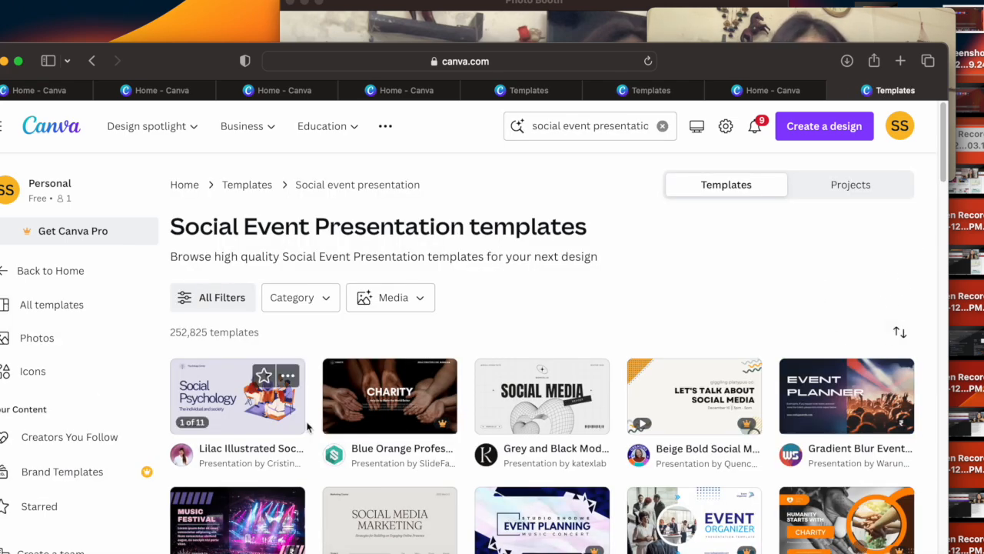
Step: Open the Beige Green Simple Minimalist Social Media Marketing Project Presentation template from the results and start customizing it
{"action": "scroll", "coordinate": [940, 171], "scroll_direction": "down", "scroll_amount": 2}
{"action": "left_click_drag", "start_coordinate": [939, 177], "coordinate": [939, 204]}
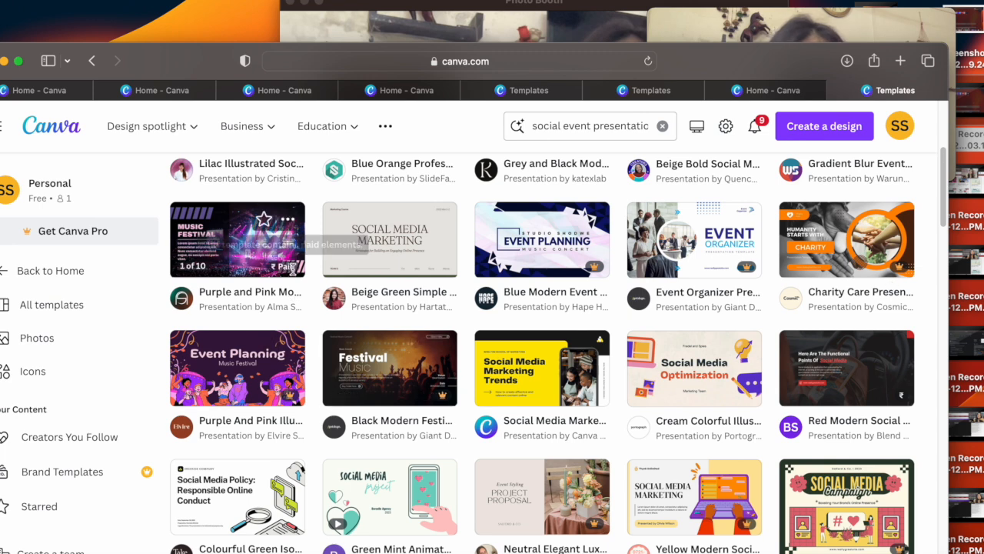
{"action": "left_click", "coordinate": [389, 257]}
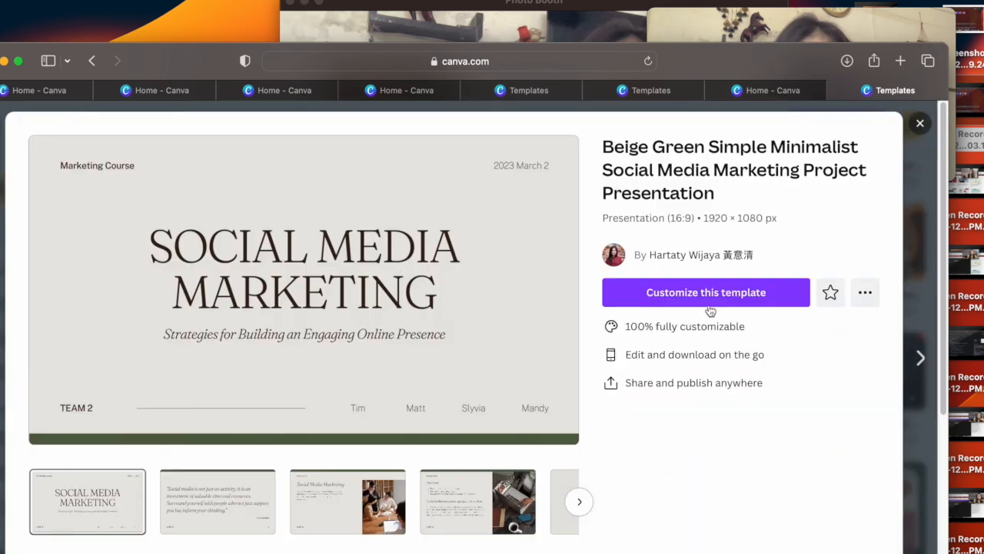
{"action": "left_click", "coordinate": [706, 300]}
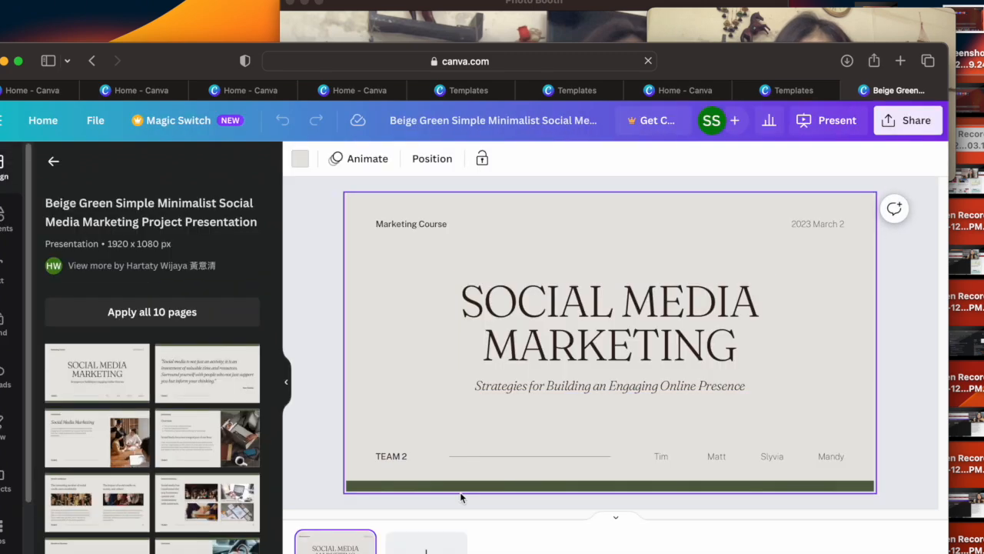
Step: Try other page layouts from the template on the slide and return to its Social Media Marketing cover layout
{"action": "left_click", "coordinate": [204, 374]}
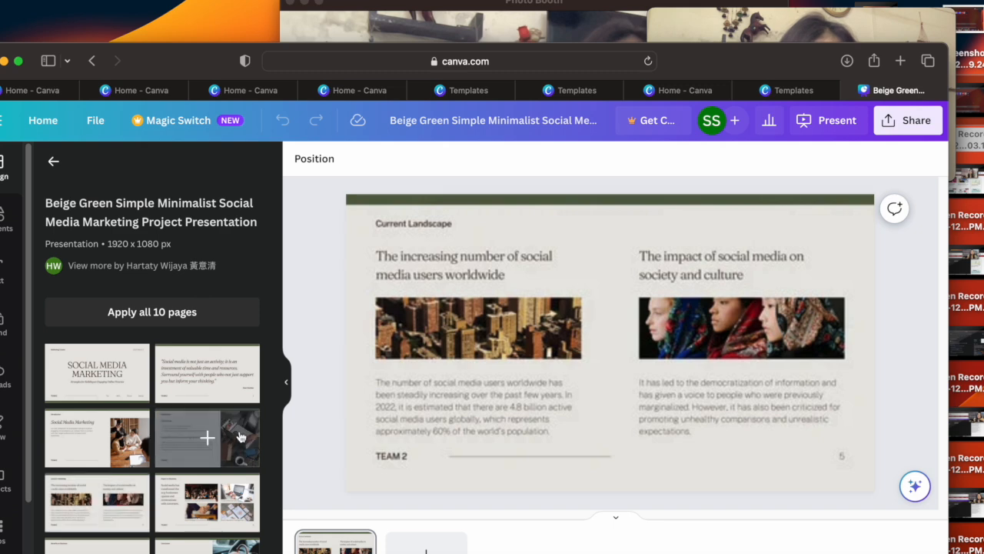
{"action": "scroll", "coordinate": [205, 498], "scroll_direction": "down", "scroll_amount": 1}
{"action": "left_click", "coordinate": [121, 544]}
{"action": "left_click", "coordinate": [192, 545]}
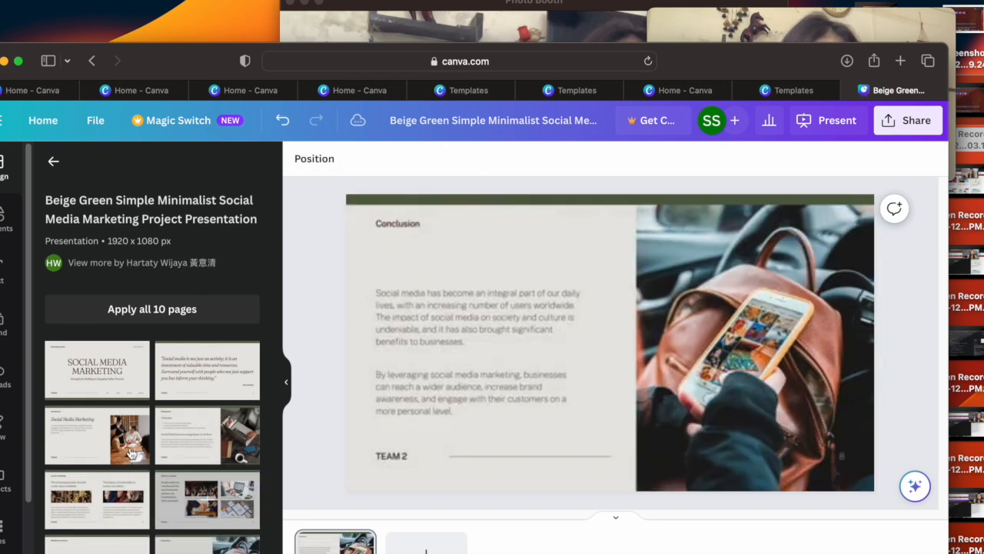
{"action": "left_click", "coordinate": [96, 367]}
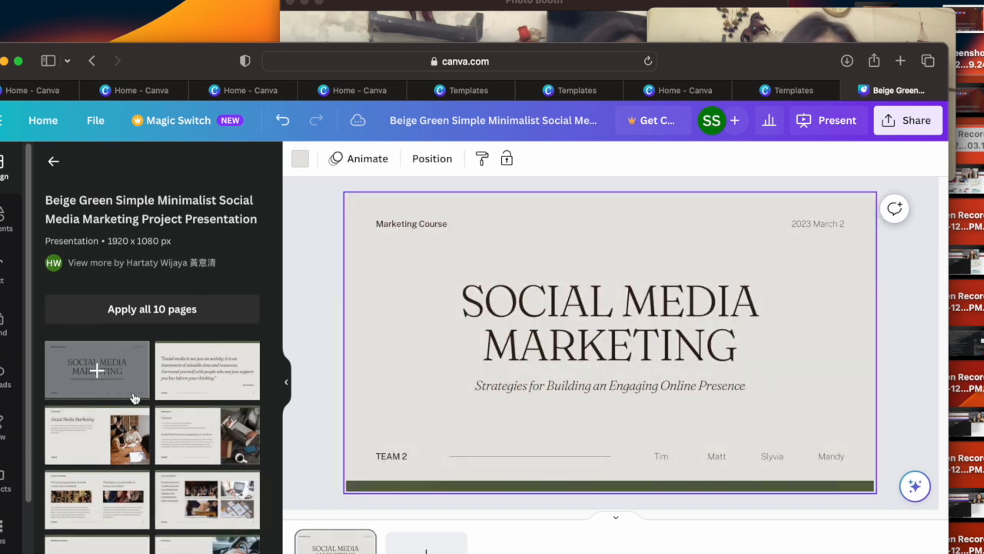
Step: Add a third line reading "INTAGRAPM" beneath MARKETING in the cover title
{"action": "left_click", "coordinate": [505, 392]}
{"action": "left_click", "coordinate": [501, 326]}
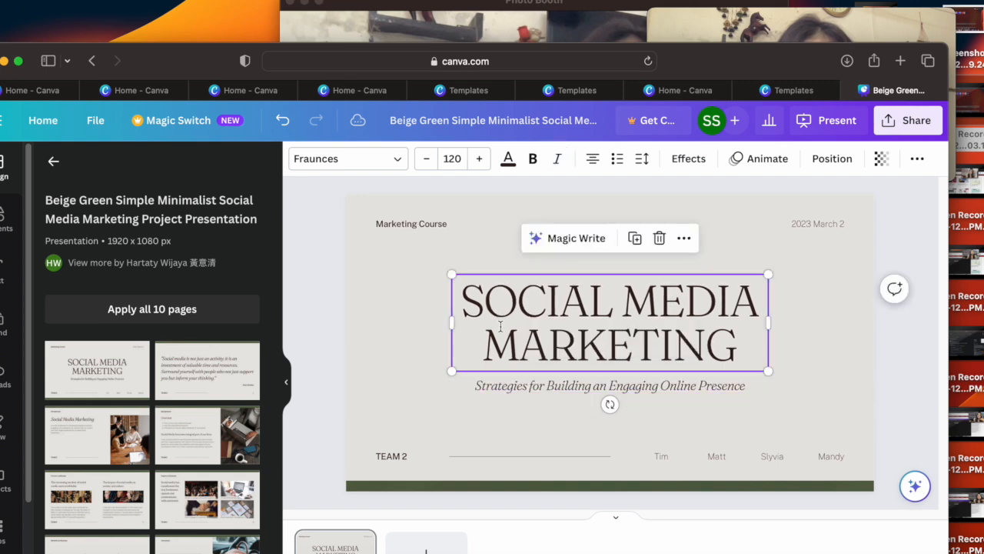
{"action": "left_click", "coordinate": [739, 347]}
{"action": "left_click", "coordinate": [741, 351]}
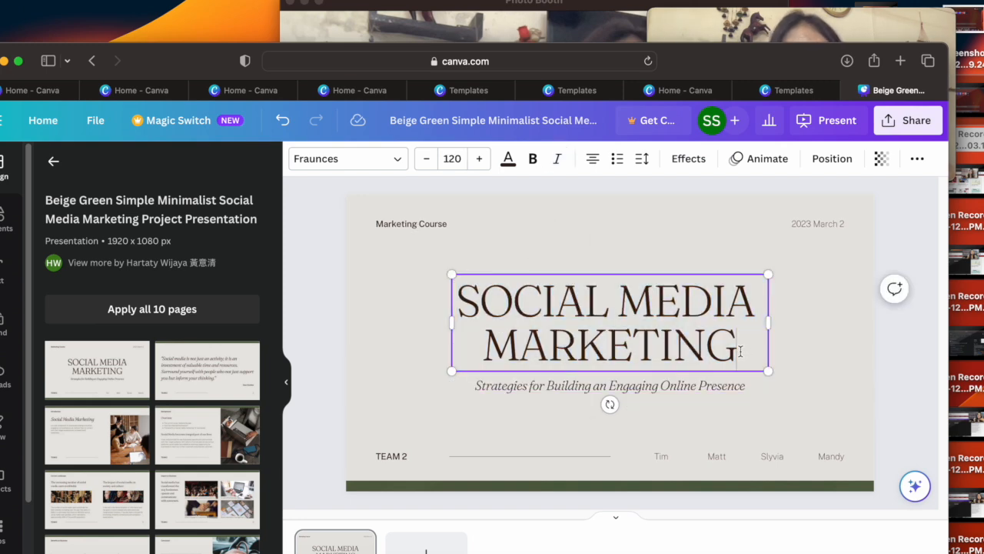
{"action": "key", "text": "Return"}
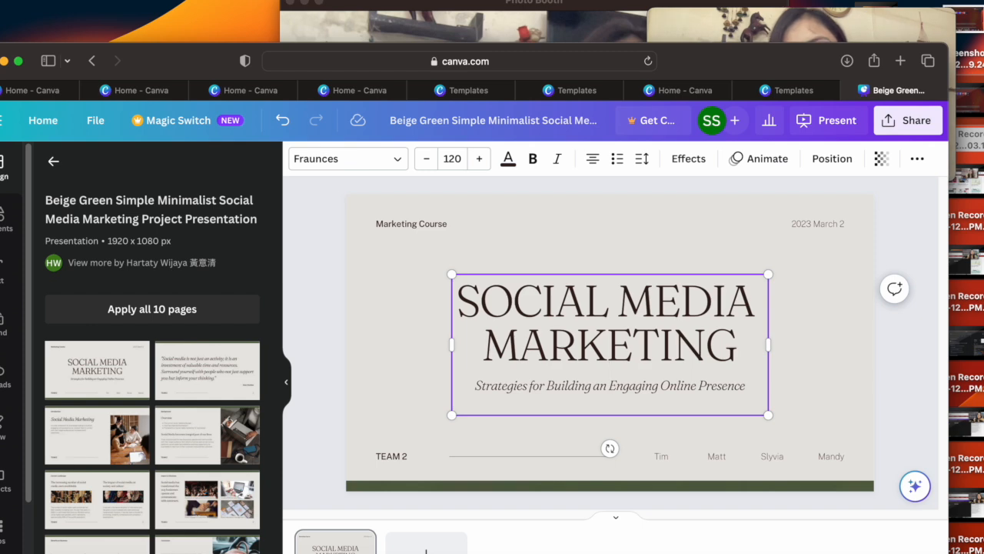
{"action": "left_click", "coordinate": [658, 348]}
{"action": "left_click_drag", "start_coordinate": [654, 272], "coordinate": [641, 247]}
{"action": "left_click", "coordinate": [639, 291]}
{"action": "left_click", "coordinate": [651, 300]}
{"action": "left_click_drag", "start_coordinate": [675, 352], "coordinate": [669, 305]}
{"action": "left_click", "coordinate": [674, 352]}
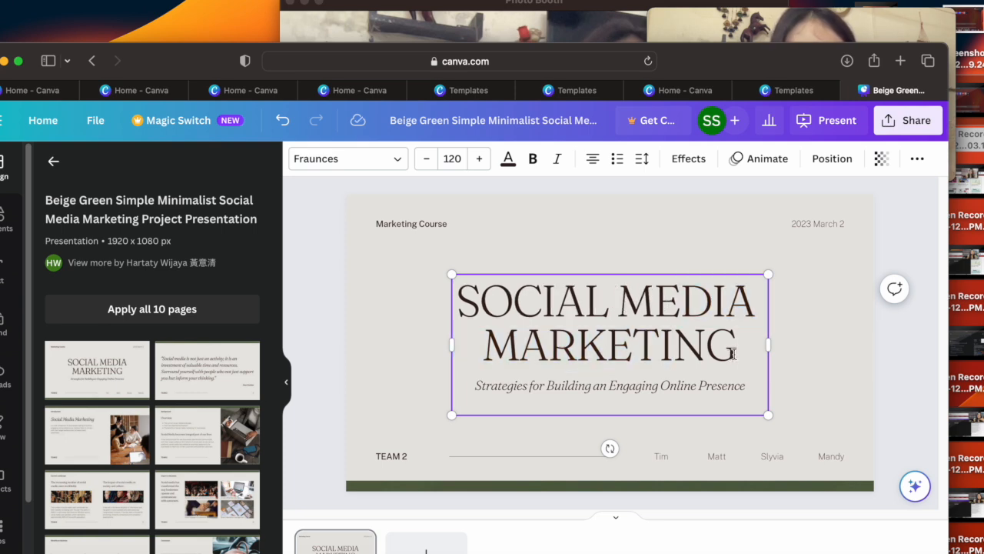
{"action": "key", "text": "Return"}
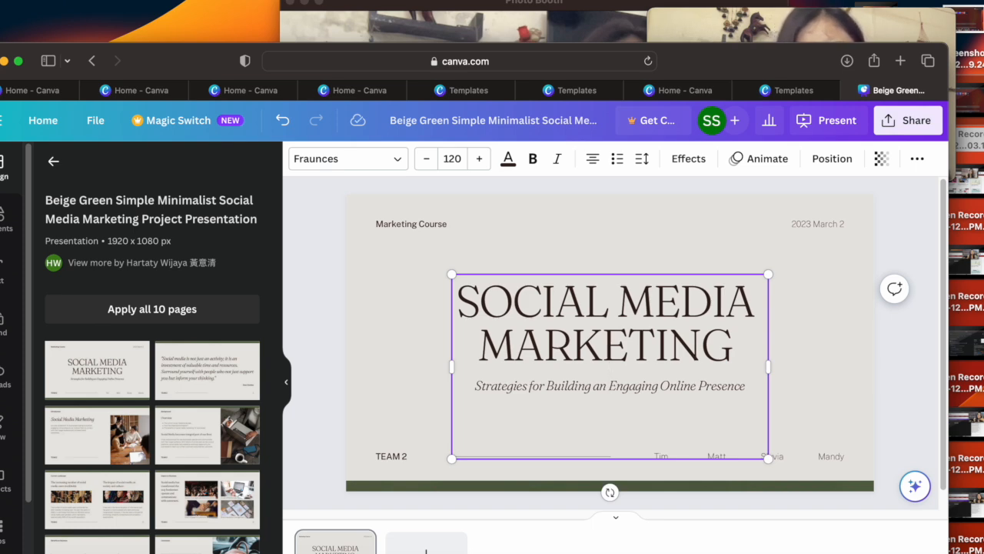
{"action": "type", "text": "IN"}
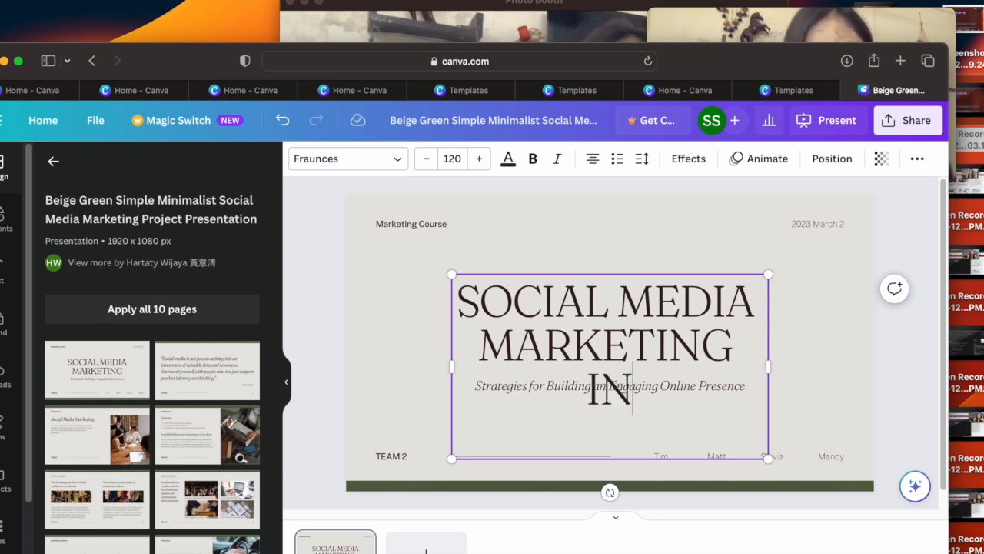
{"action": "type", "text": "TAGRAPM"}
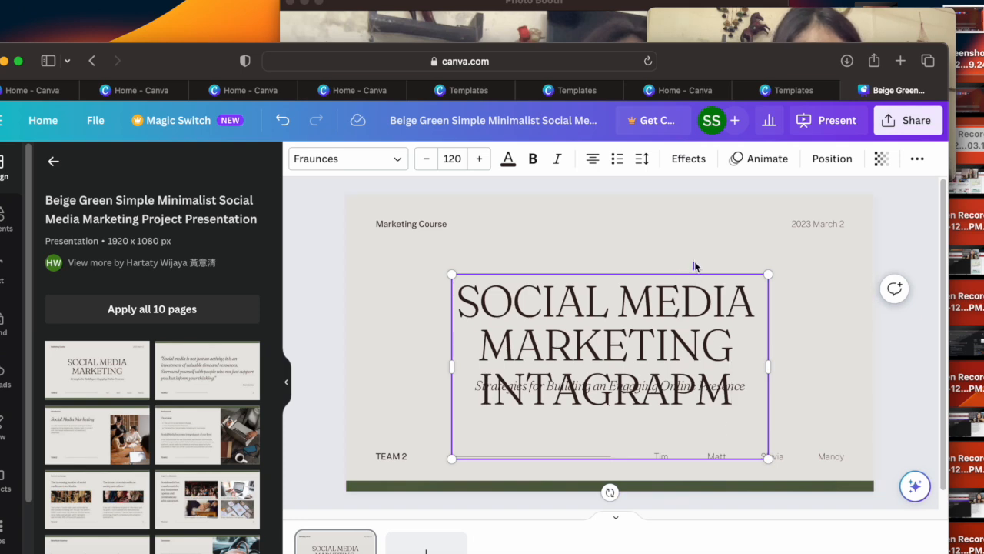
Step: Delete the "INTAGRAPM" line from the cover title and deselect the text
{"action": "left_click_drag", "start_coordinate": [703, 342], "coordinate": [719, 323]}
{"action": "left_click", "coordinate": [690, 303]}
{"action": "left_click_drag", "start_coordinate": [730, 388], "coordinate": [481, 378]}
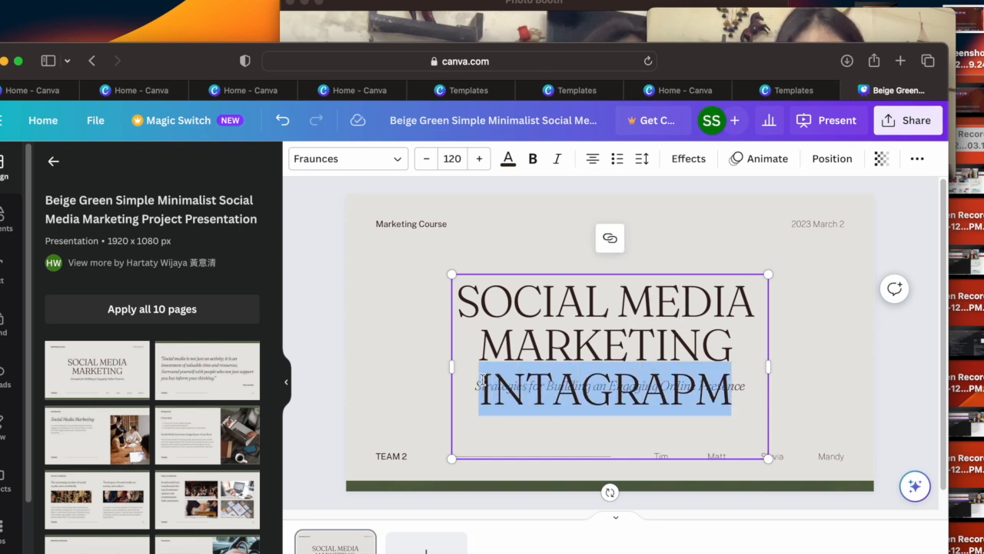
{"action": "key", "text": "BackSpace"}
{"action": "left_click", "coordinate": [807, 411]}
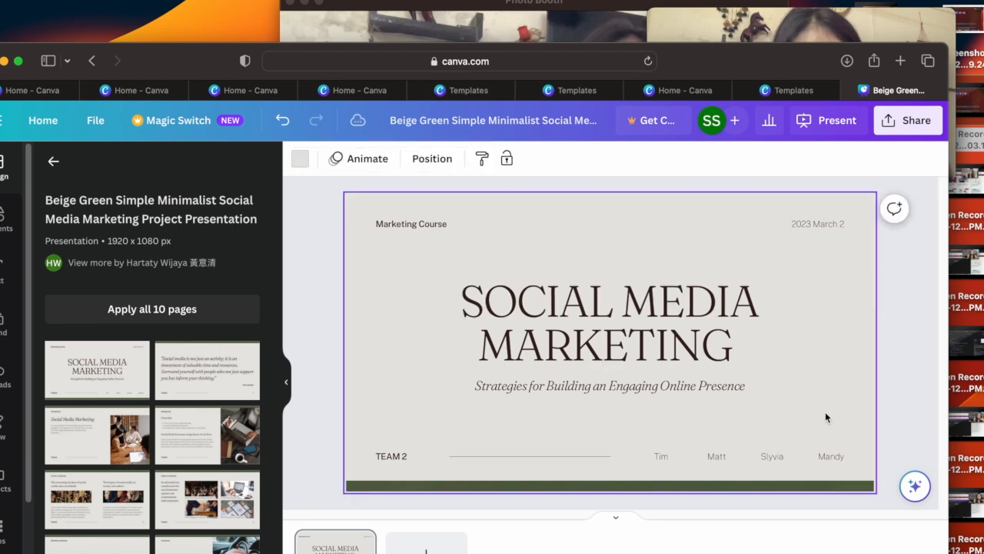
Step: Move the italic subtitle "Strategies for Building an Engaging Online Presence" lower beneath the title and select the title text box
{"action": "double_click", "coordinate": [673, 384]}
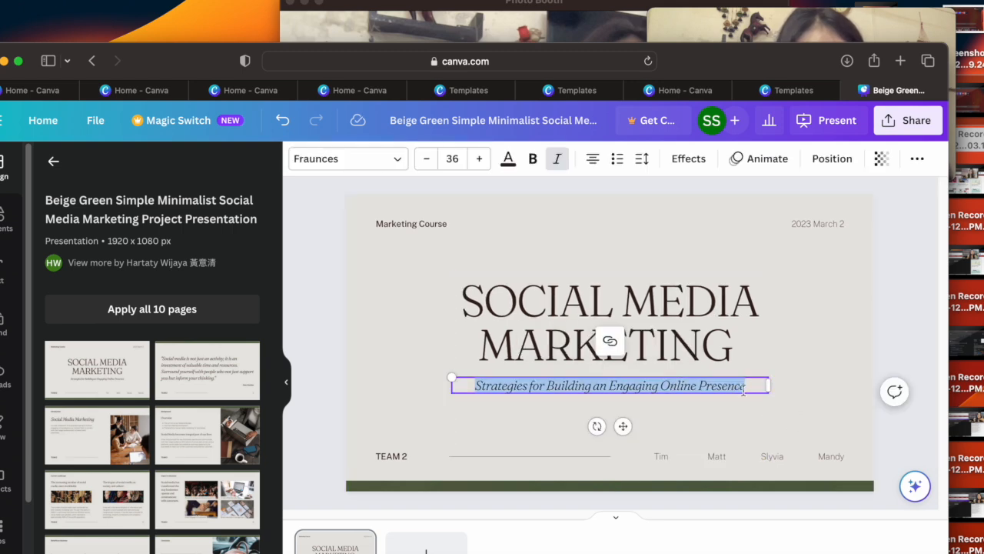
{"action": "left_click_drag", "start_coordinate": [624, 425], "coordinate": [612, 455]}
{"action": "left_click", "coordinate": [632, 239]}
{"action": "left_click", "coordinate": [641, 328]}
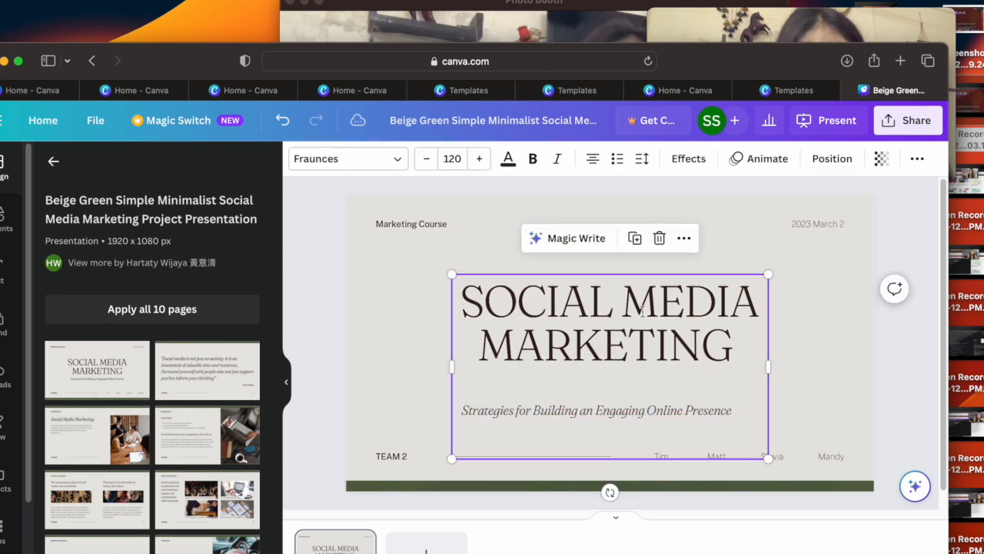
Step: Search the elements for microphone and place the desk microphone line drawing, scaled down, at the slide's upper left beside the title
{"action": "left_click", "coordinate": [9, 222]}
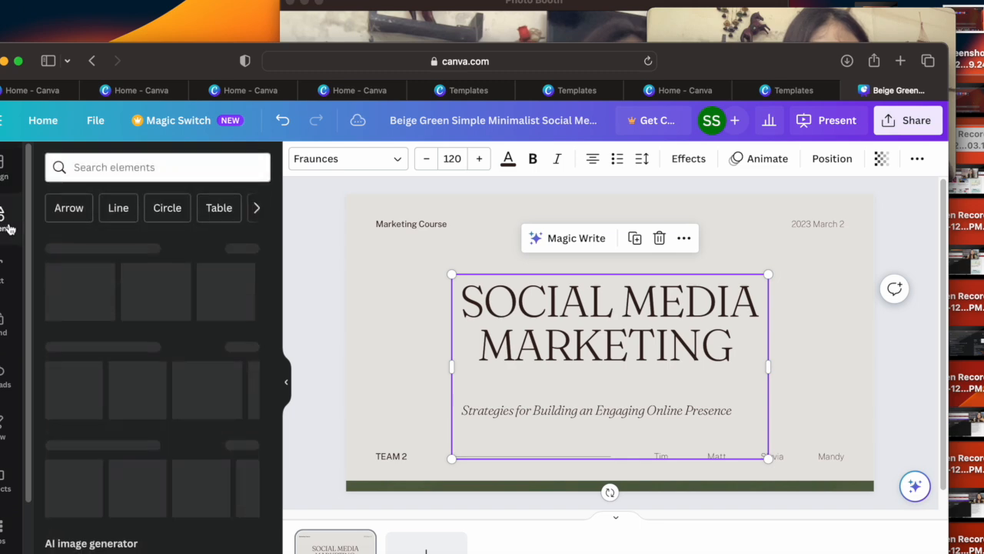
{"action": "left_click", "coordinate": [158, 171]}
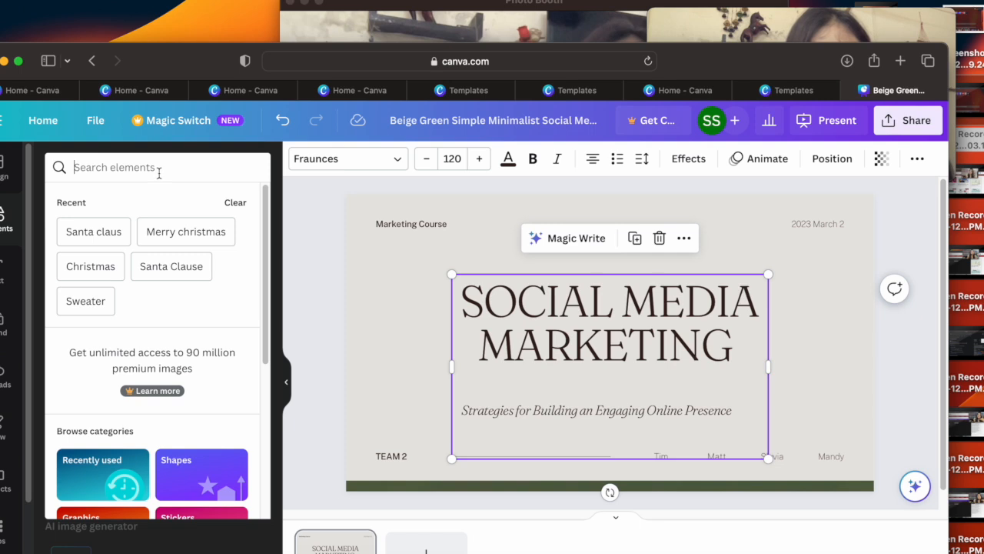
{"action": "type", "text": "microphone"}
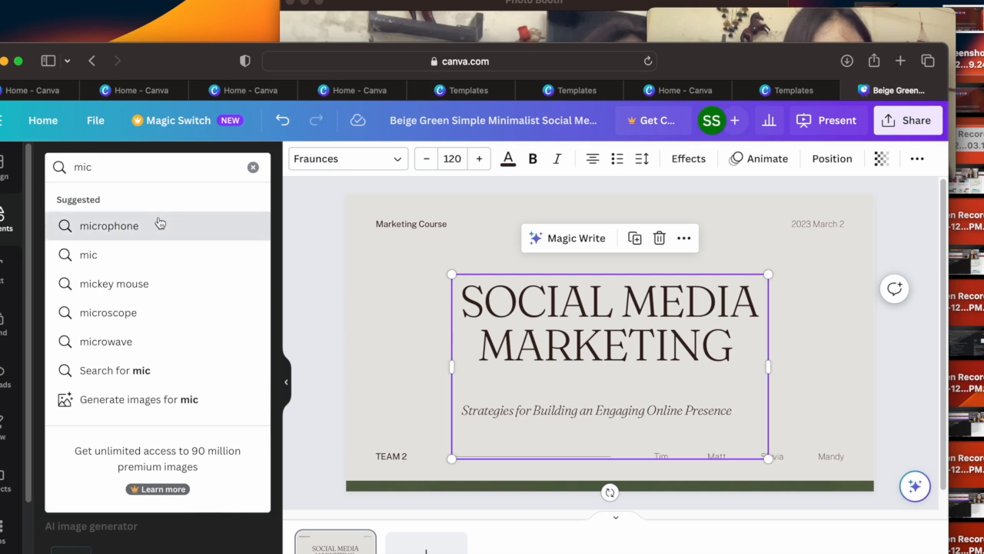
{"action": "left_click", "coordinate": [159, 223]}
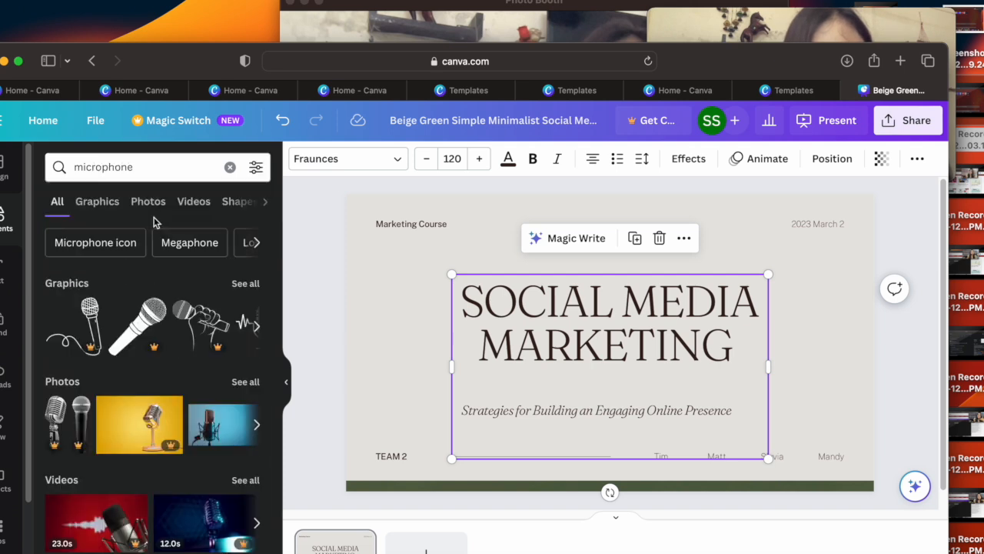
{"action": "left_click", "coordinate": [256, 327]}
{"action": "left_click_drag", "start_coordinate": [199, 331], "coordinate": [388, 338]}
{"action": "left_click_drag", "start_coordinate": [348, 392], "coordinate": [388, 344]}
{"action": "left_click_drag", "start_coordinate": [421, 308], "coordinate": [397, 279]}
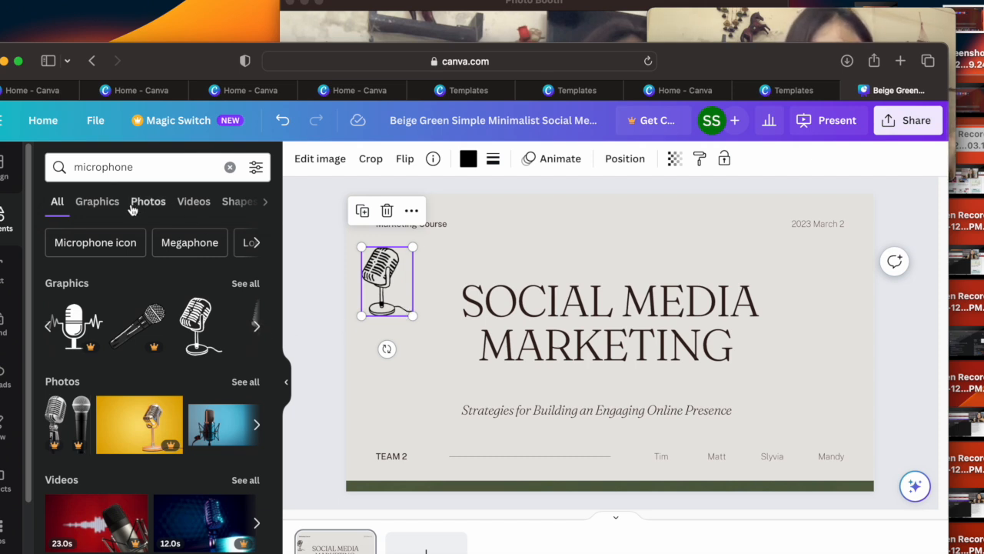
Step: Search the elements for book and place the green, yellow and blue book stack graphic, scaled down, at the slide's upper right
{"action": "left_click", "coordinate": [183, 164]}
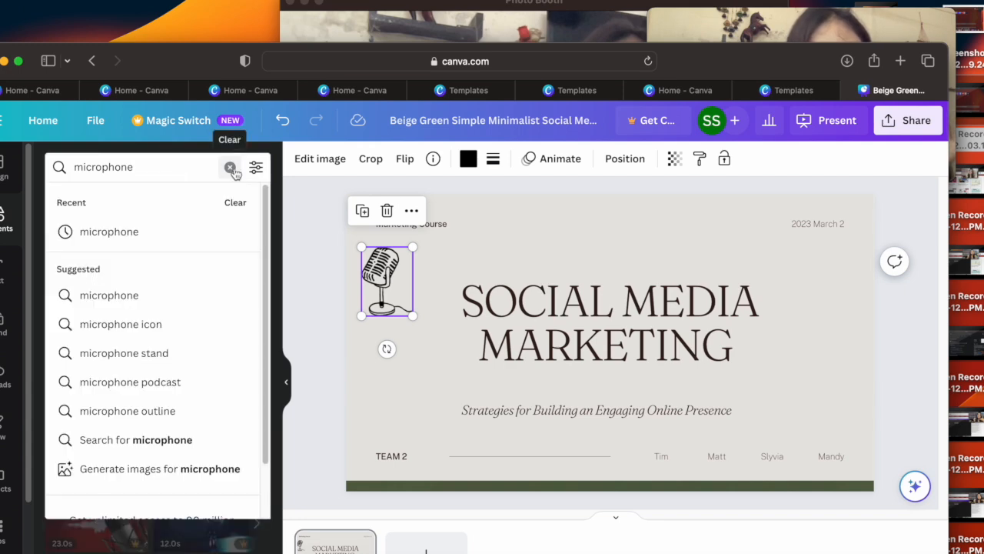
{"action": "left_click", "coordinate": [229, 168]}
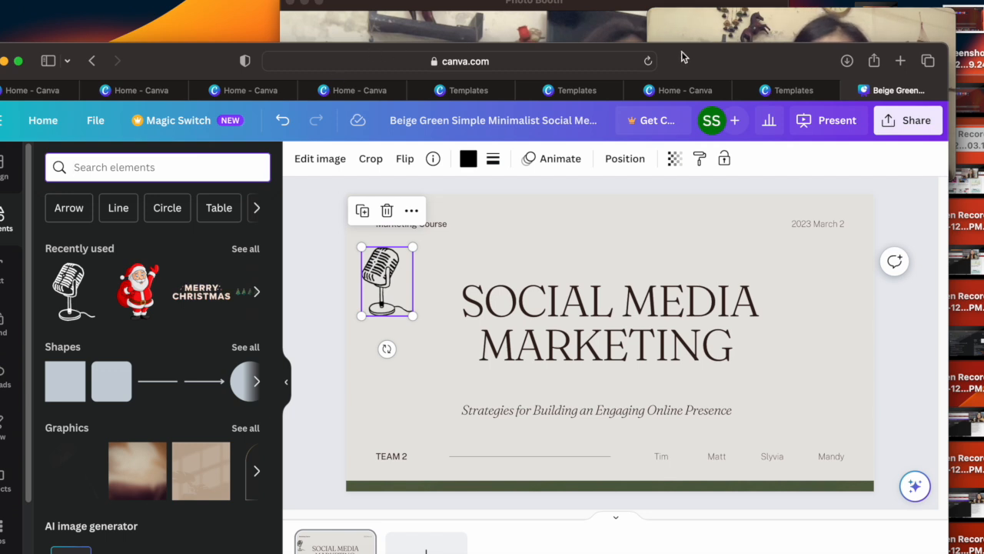
{"action": "left_click_drag", "start_coordinate": [683, 51], "coordinate": [687, 26]}
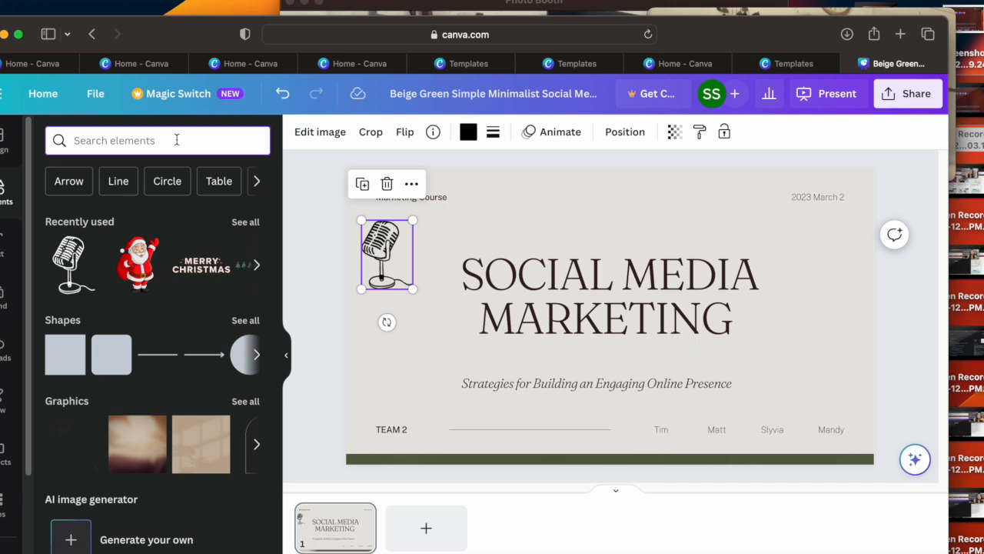
{"action": "type", "text": "book"}
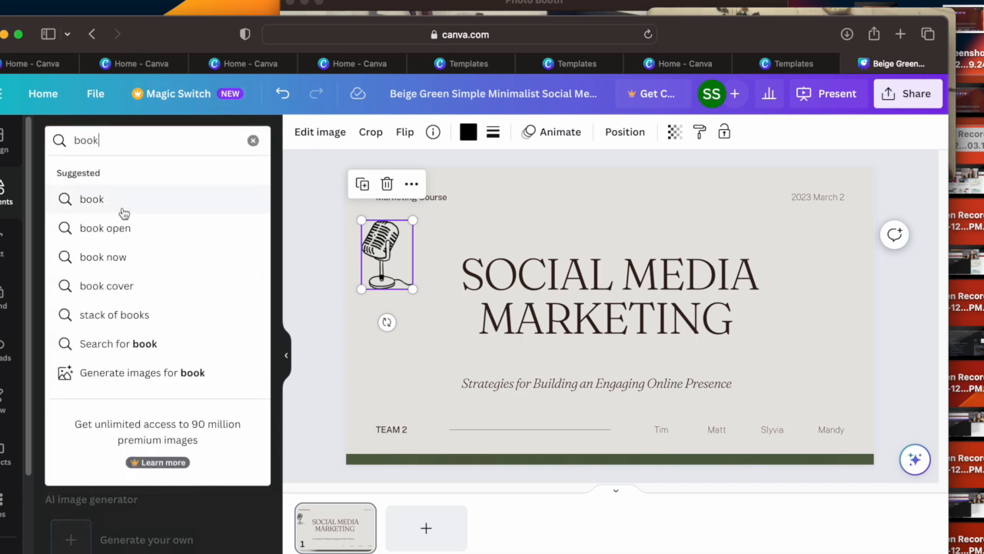
{"action": "left_click", "coordinate": [123, 210]}
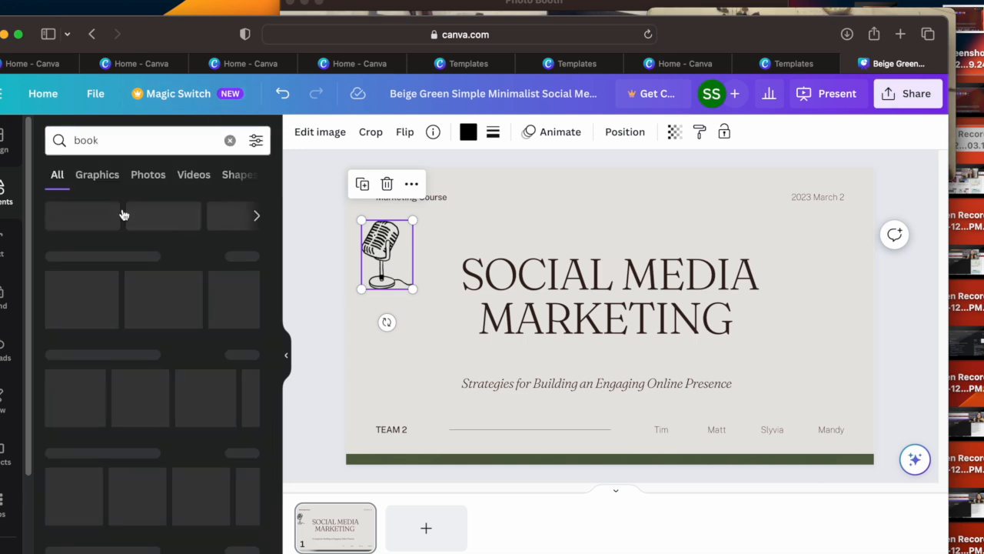
{"action": "scroll", "coordinate": [256, 309], "scroll_direction": "right", "scroll_amount": 5}
{"action": "left_click_drag", "start_coordinate": [173, 309], "coordinate": [700, 291]}
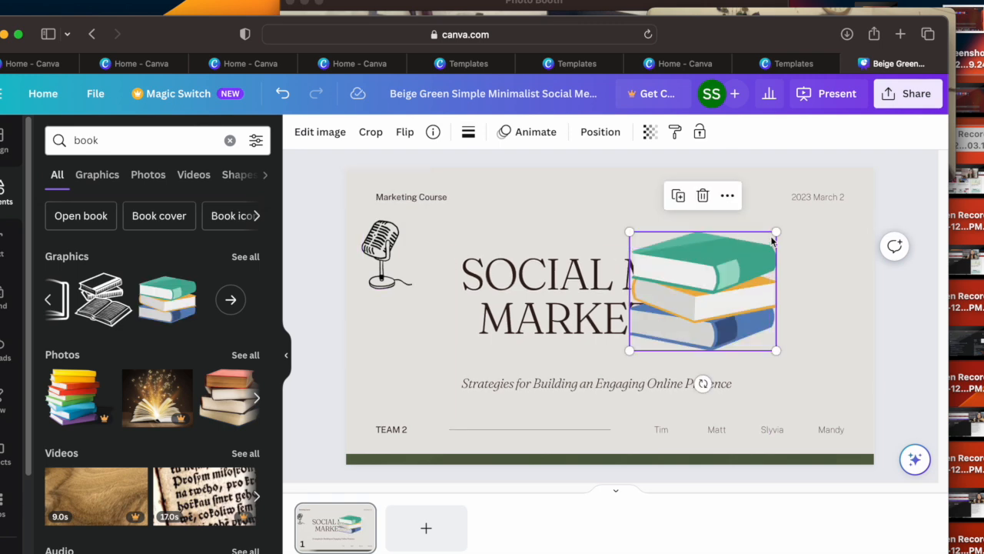
{"action": "left_click_drag", "start_coordinate": [776, 232], "coordinate": [725, 272]}
{"action": "left_click_drag", "start_coordinate": [718, 320], "coordinate": [808, 268]}
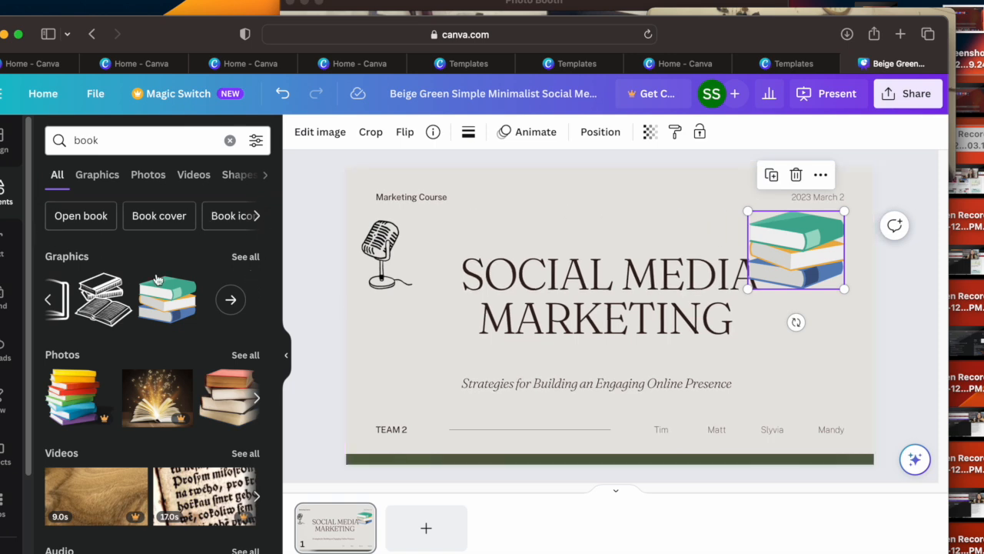
Step: Add a heading text box, widen it so it fits on one line, and place it above the cover title
{"action": "left_click", "coordinate": [6, 253]}
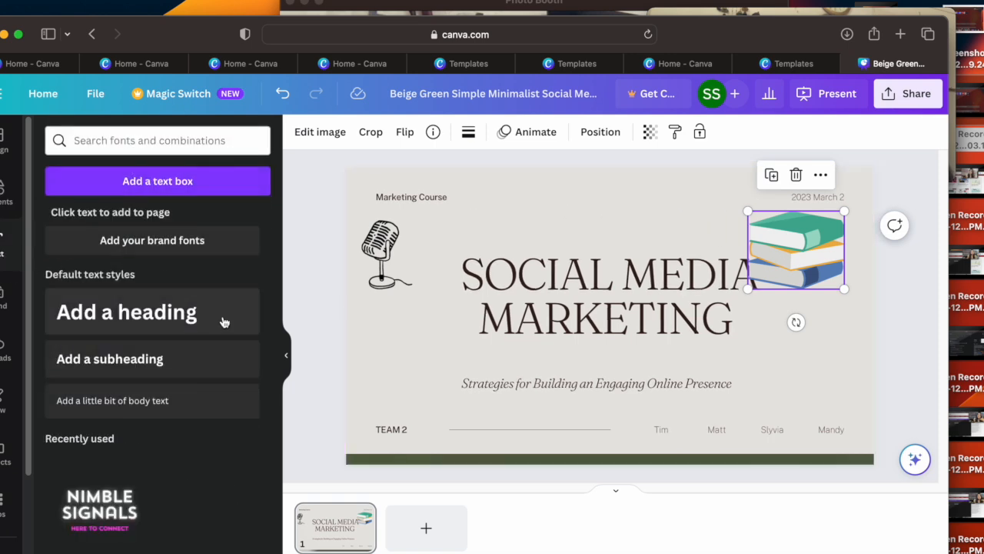
{"action": "left_click", "coordinate": [171, 327]}
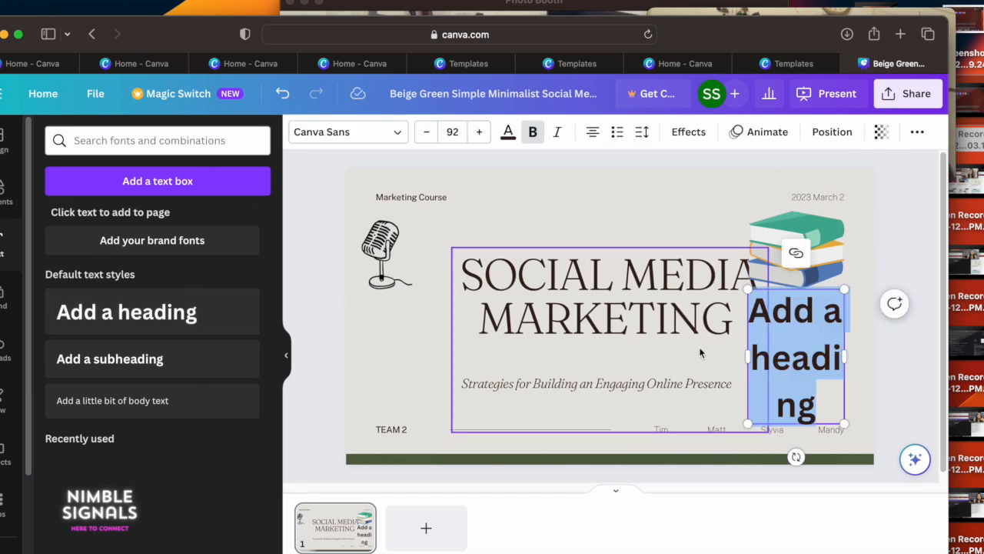
{"action": "left_click_drag", "start_coordinate": [747, 357], "coordinate": [501, 340]}
{"action": "left_click_drag", "start_coordinate": [687, 358], "coordinate": [649, 257]}
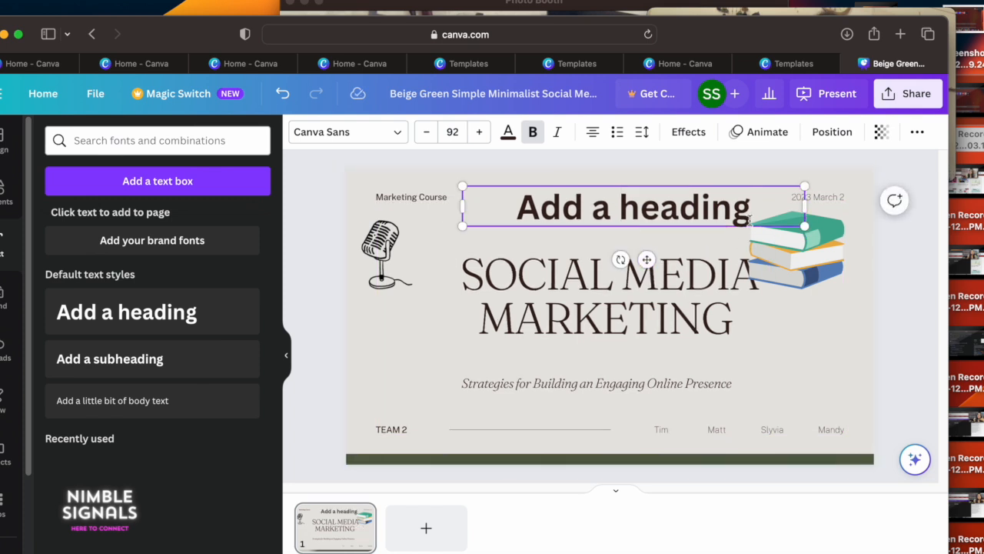
Step: Replace the heading's placeholder text with "Book Seller" and deselect it
{"action": "key", "text": "BackSpace"}
{"action": "key", "text": "BackSpace"}
{"action": "key", "text": "BackSpace"}
{"action": "key", "text": "BackSpace"}
{"action": "key", "text": "BackSpace"}
{"action": "key", "text": "BackSpace"}
{"action": "key", "text": "BackSpace"}
{"action": "key", "text": "BackSpace"}
{"action": "key", "text": "BackSpace"}
{"action": "key", "text": "BackSpace"}
{"action": "key", "text": "BackSpace"}
{"action": "key", "text": "BackSpace"}
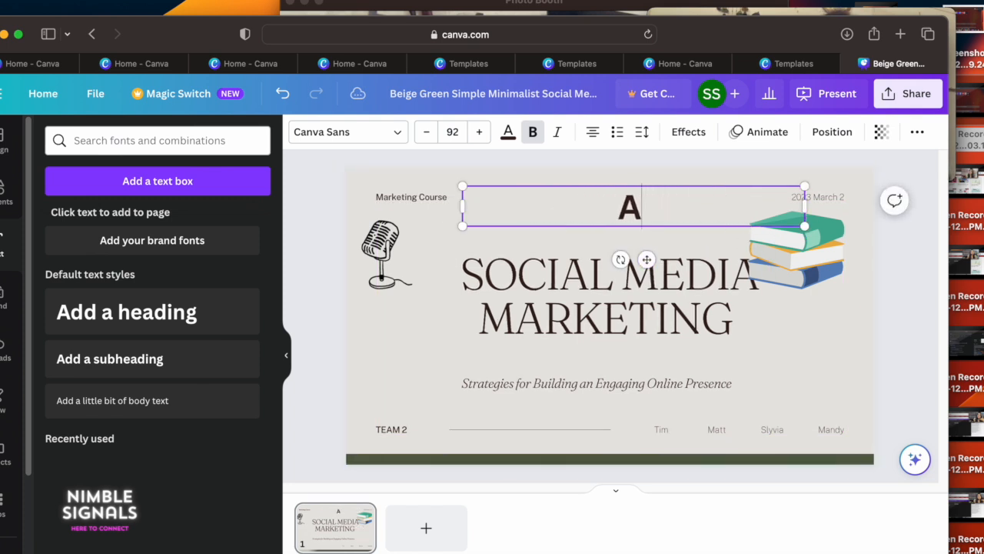
{"action": "type", "text": "Book"}
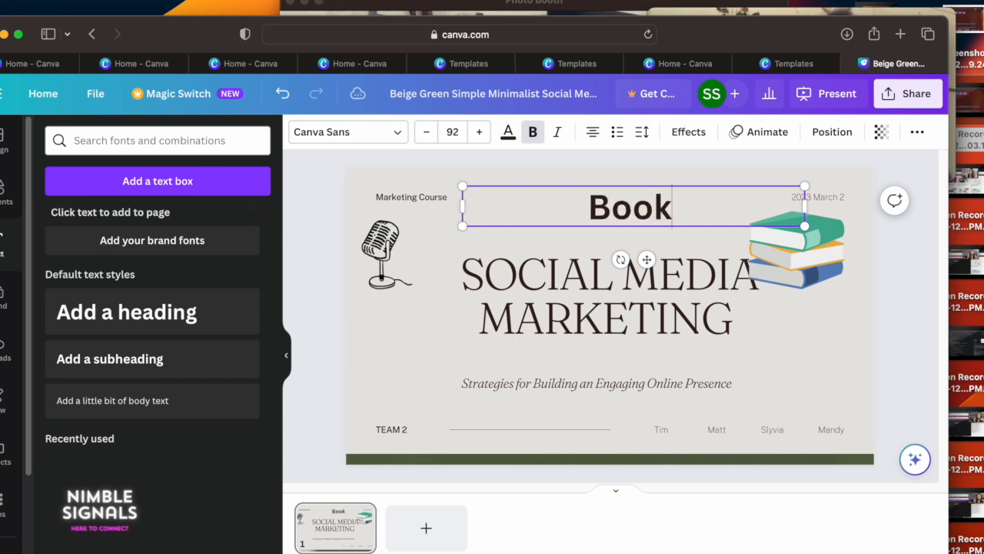
{"action": "type", "text": " Seller"}
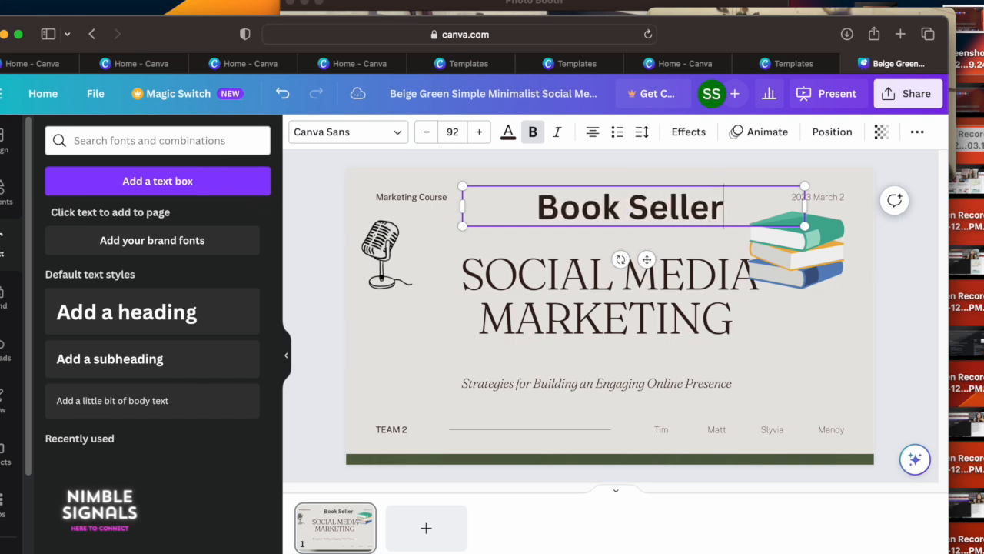
{"action": "left_click", "coordinate": [757, 315]}
{"action": "left_click", "coordinate": [820, 337]}
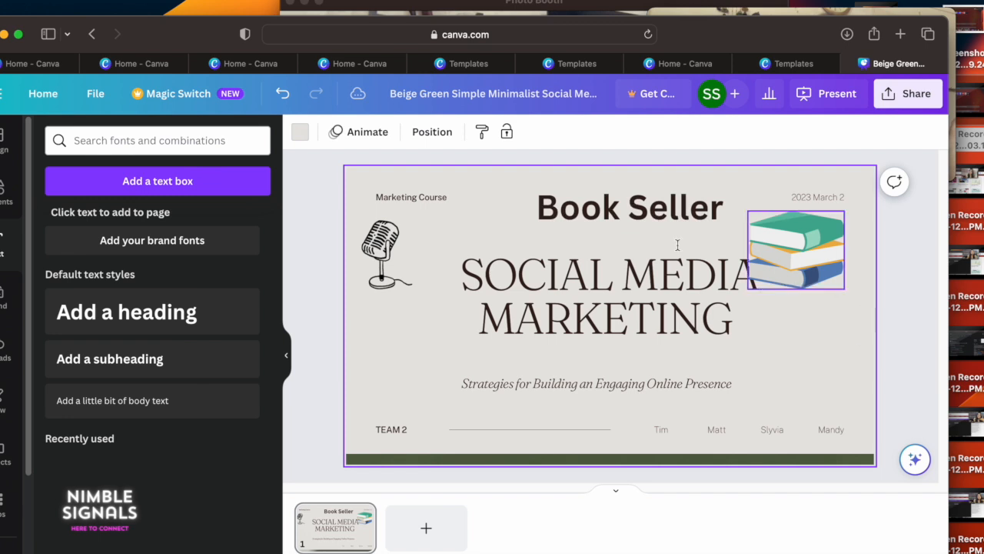
Step: Shift the book stack graphic slightly to the right, clear of the title text, and deselect it
{"action": "left_click_drag", "start_coordinate": [800, 250], "coordinate": [819, 250]}
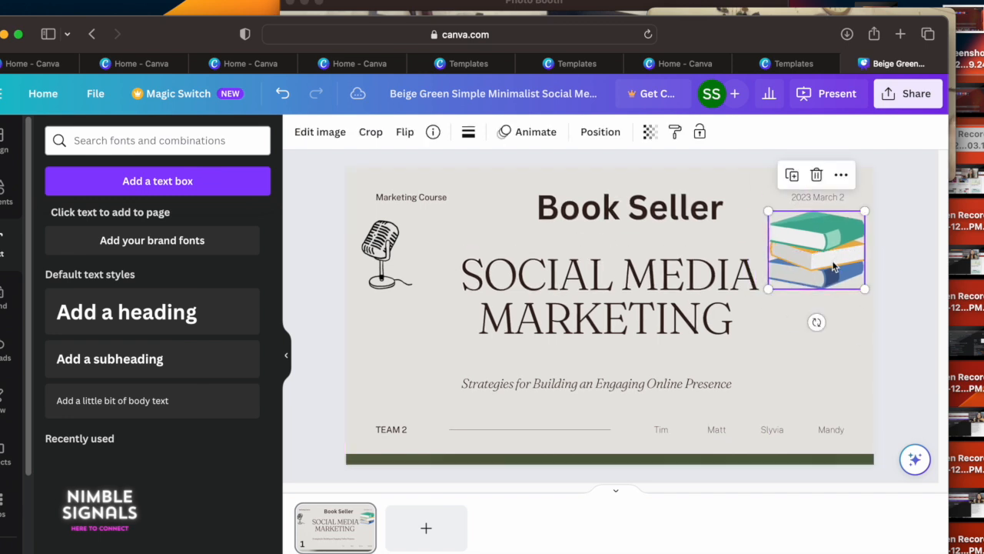
{"action": "left_click", "coordinate": [579, 411]}
{"action": "left_click", "coordinate": [431, 428]}
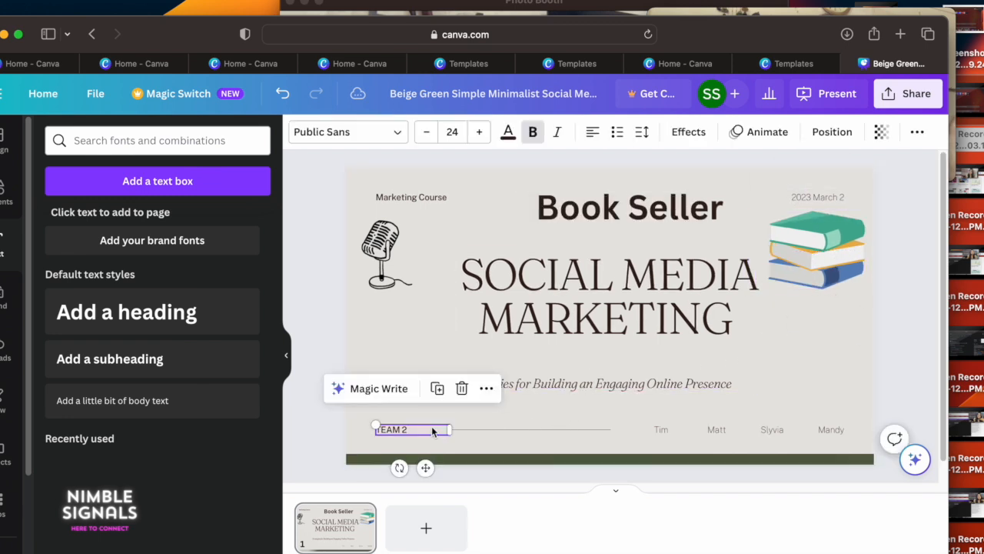
{"action": "left_click", "coordinate": [475, 428]}
{"action": "left_click", "coordinate": [794, 430]}
{"action": "left_click", "coordinate": [702, 439]}
{"action": "left_click", "coordinate": [695, 434]}
{"action": "left_click", "coordinate": [753, 432]}
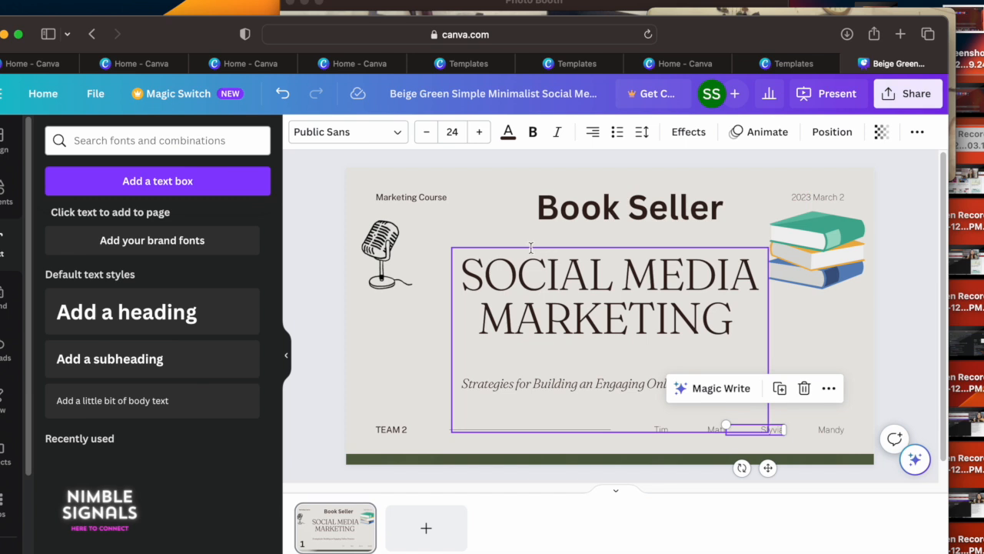
Step: Move the "SOCIAL MEDIA MARKETING" title slightly up and to the left and make all its text bold
{"action": "left_click_drag", "start_coordinate": [473, 277], "coordinate": [695, 309]}
{"action": "left_click", "coordinate": [566, 290]}
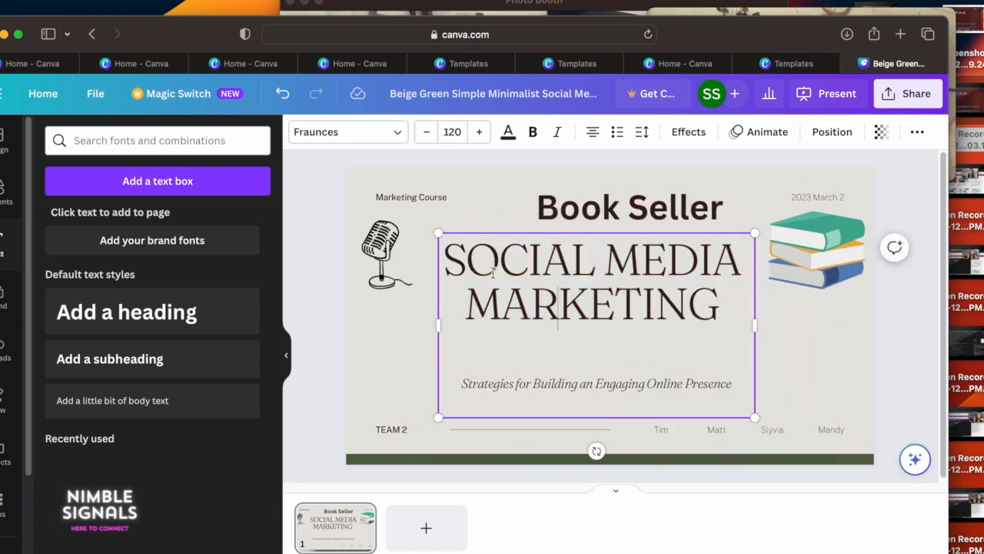
{"action": "mouse_move", "coordinate": [459, 270]}
{"action": "left_mouse_down"}
{"action": "mouse_move", "coordinate": [726, 310]}
{"action": "mouse_move", "coordinate": [496, 259]}
{"action": "mouse_move", "coordinate": [446, 258]}
{"action": "left_mouse_up"}
{"action": "left_click", "coordinate": [718, 311]}
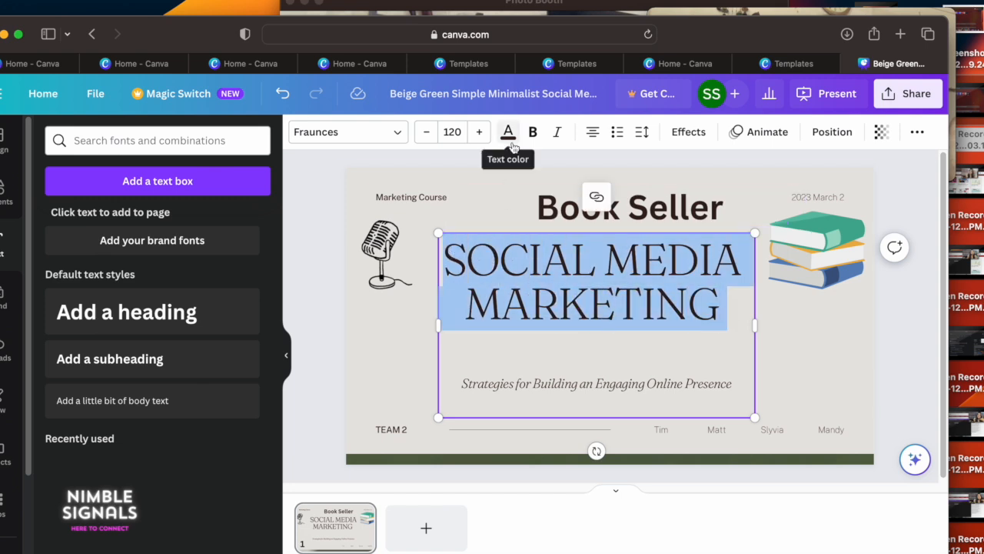
{"action": "left_click", "coordinate": [509, 134]}
{"action": "left_click", "coordinate": [533, 134]}
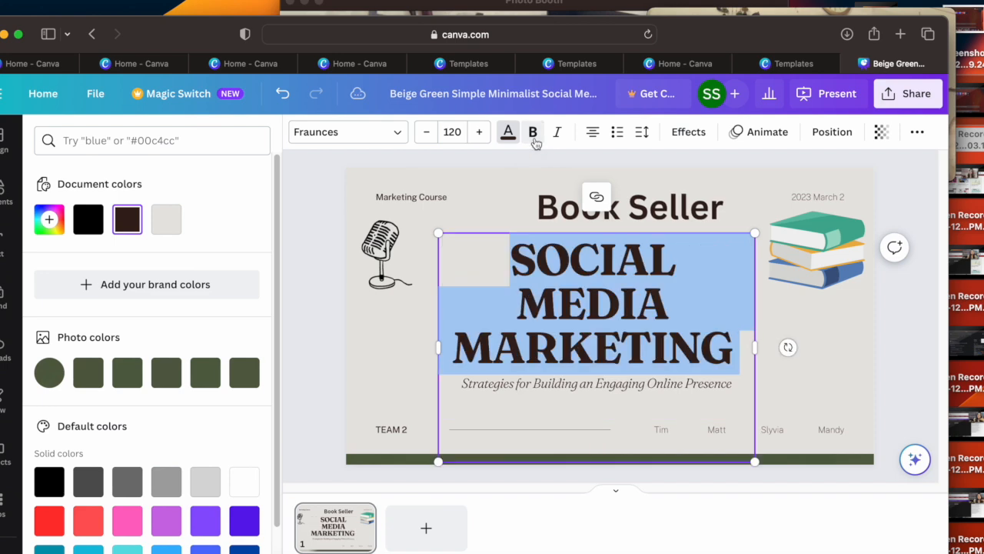
Step: Try red, purple and violet on the title text and settle on the dark gray default color
{"action": "left_click", "coordinate": [49, 520]}
{"action": "left_click", "coordinate": [157, 521]}
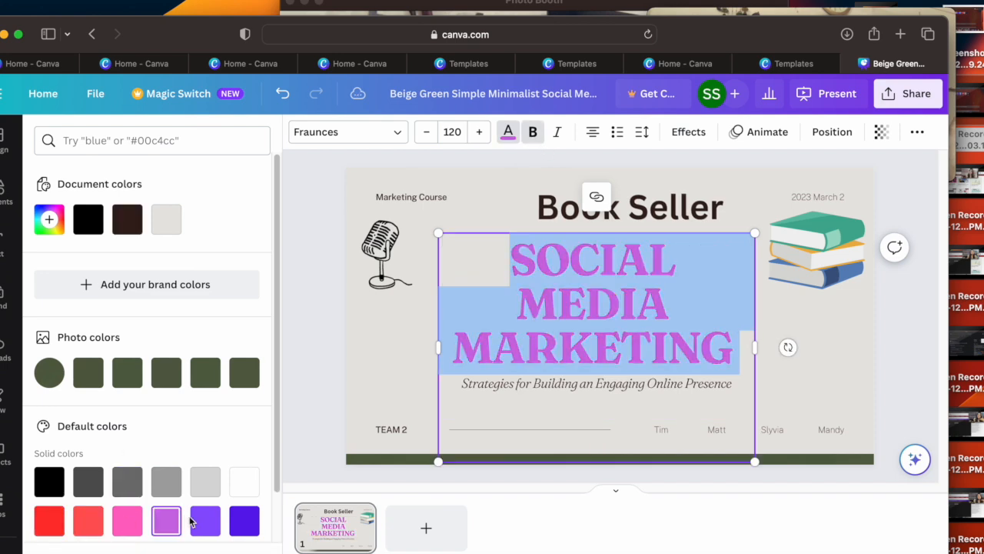
{"action": "left_click", "coordinate": [254, 529]}
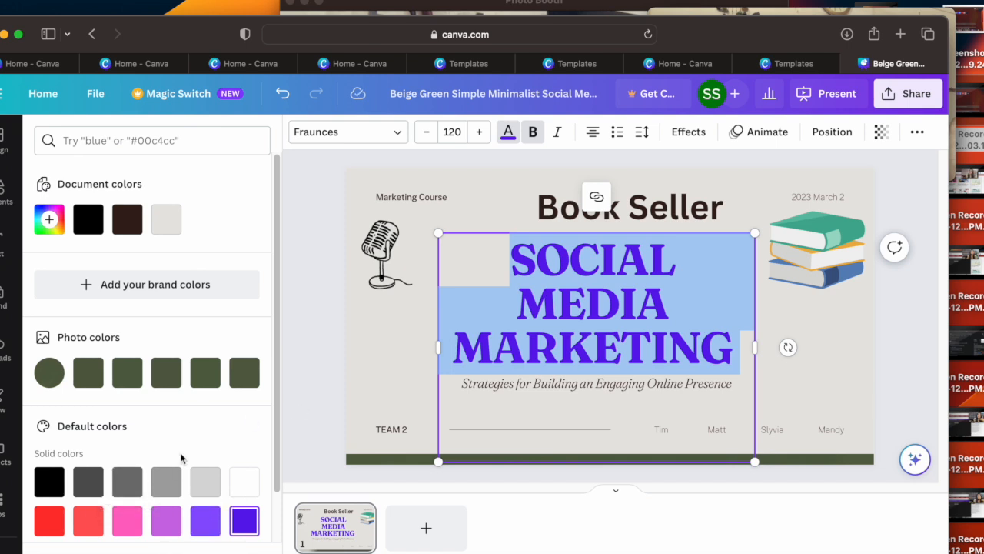
{"action": "left_click", "coordinate": [88, 481]}
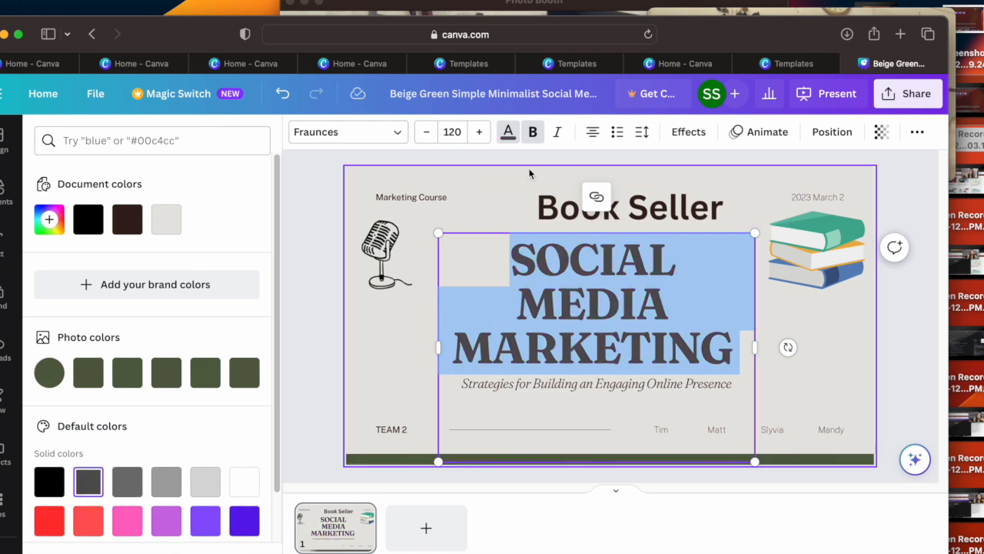
Step: Italicize the title text and set its alignment to right
{"action": "left_click", "coordinate": [561, 140]}
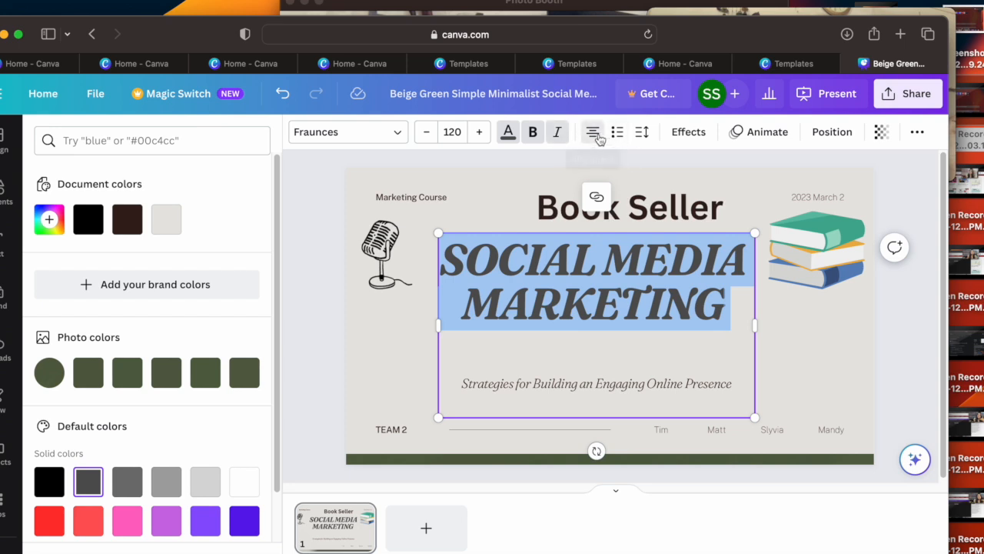
{"action": "left_click", "coordinate": [598, 137]}
{"action": "left_click", "coordinate": [599, 138]}
{"action": "left_click", "coordinate": [599, 138]}
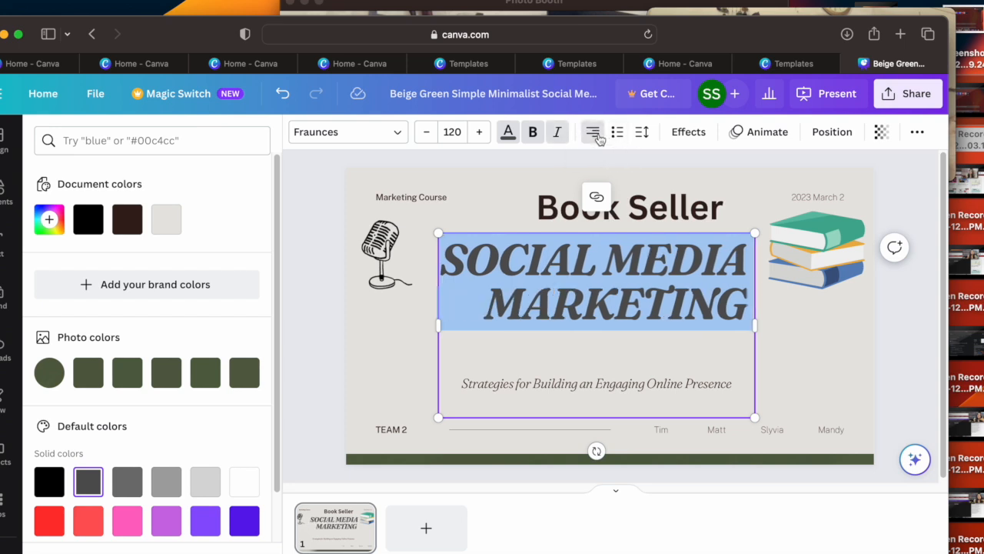
Step: Try list formatting on the title text and remove it again
{"action": "left_click", "coordinate": [623, 133]}
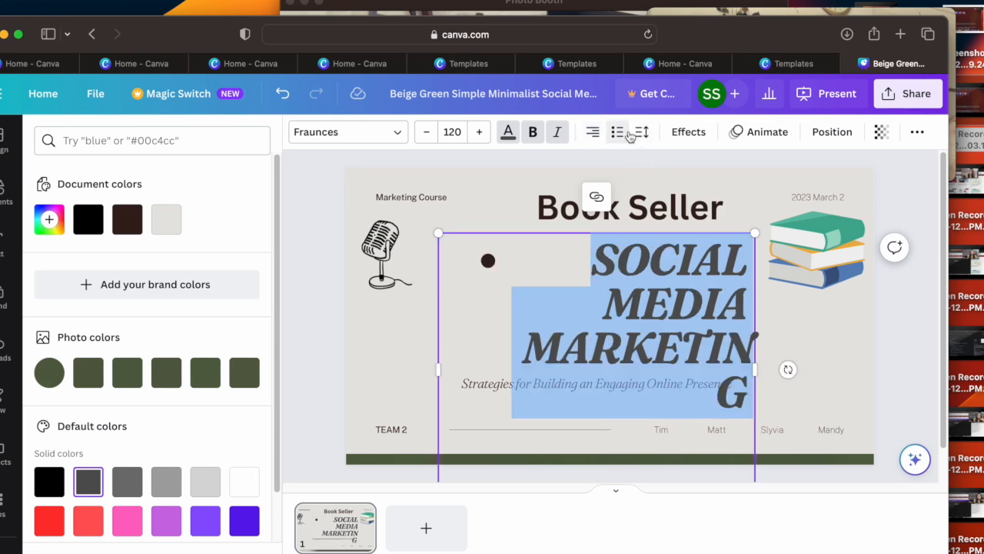
{"action": "left_click", "coordinate": [628, 135]}
{"action": "left_click", "coordinate": [627, 134]}
{"action": "left_click", "coordinate": [627, 135]}
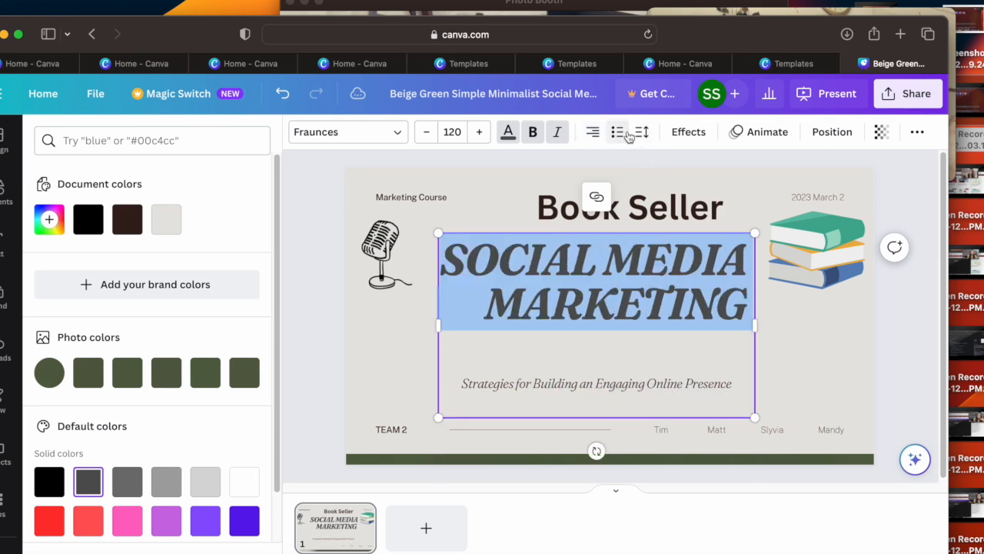
Step: Try the Outline, Splice and Hollow text effects on the title and reset the effect style to None
{"action": "left_click", "coordinate": [688, 132]}
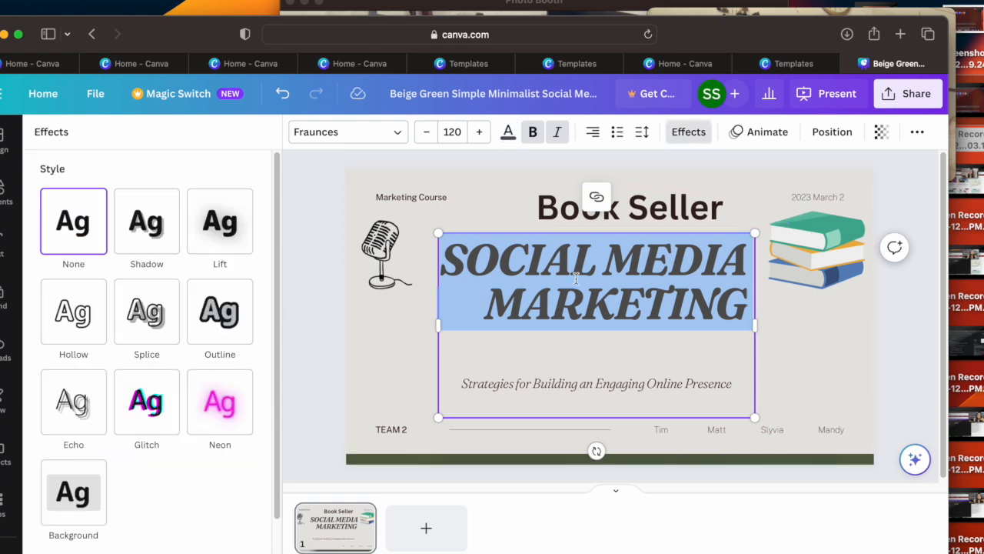
{"action": "left_click", "coordinate": [214, 327]}
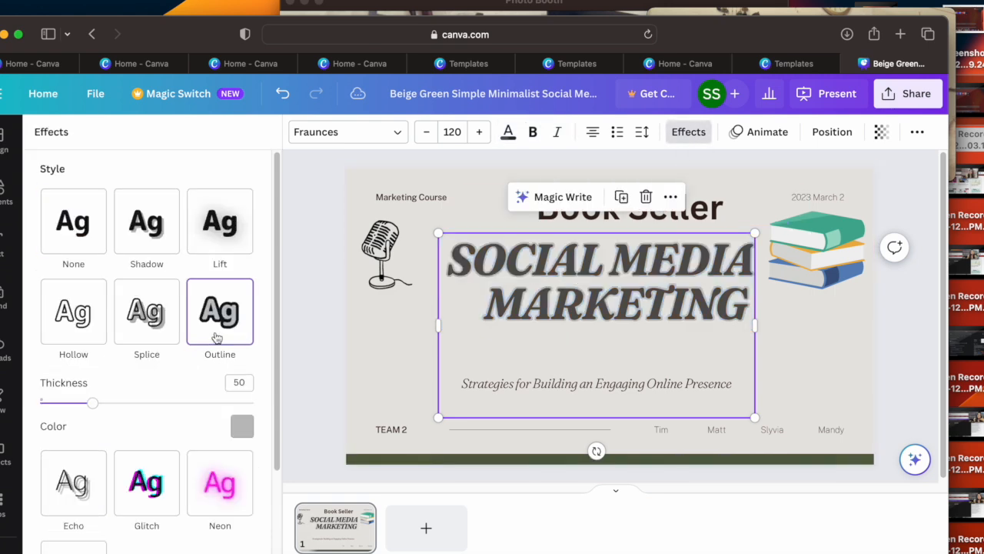
{"action": "left_click", "coordinate": [151, 327]}
{"action": "left_click", "coordinate": [85, 307]}
{"action": "left_click", "coordinate": [73, 223]}
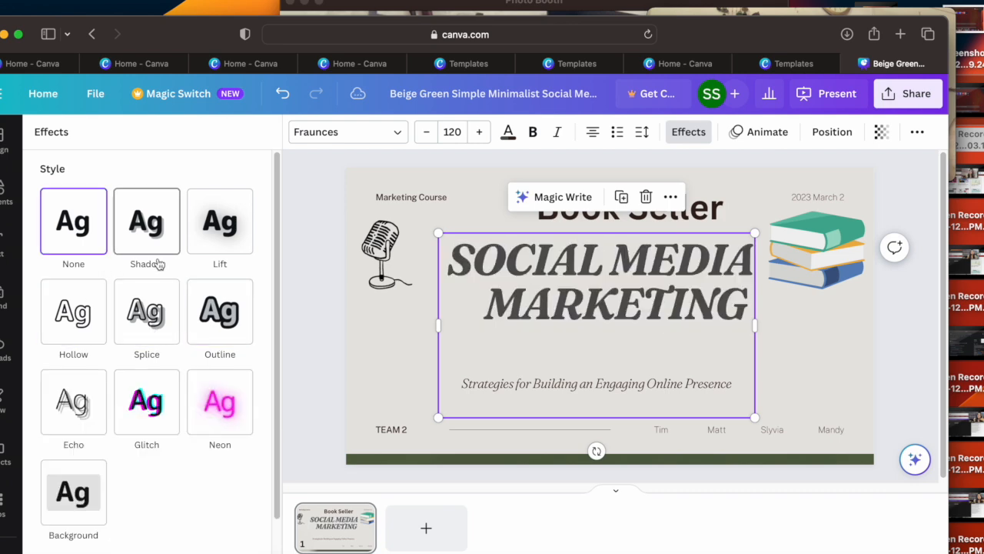
Step: Try the Shadow effect on the title with offset 80, direction 9 and blur 35
{"action": "left_click", "coordinate": [146, 223]}
{"action": "left_click", "coordinate": [219, 225]}
{"action": "left_click", "coordinate": [141, 237]}
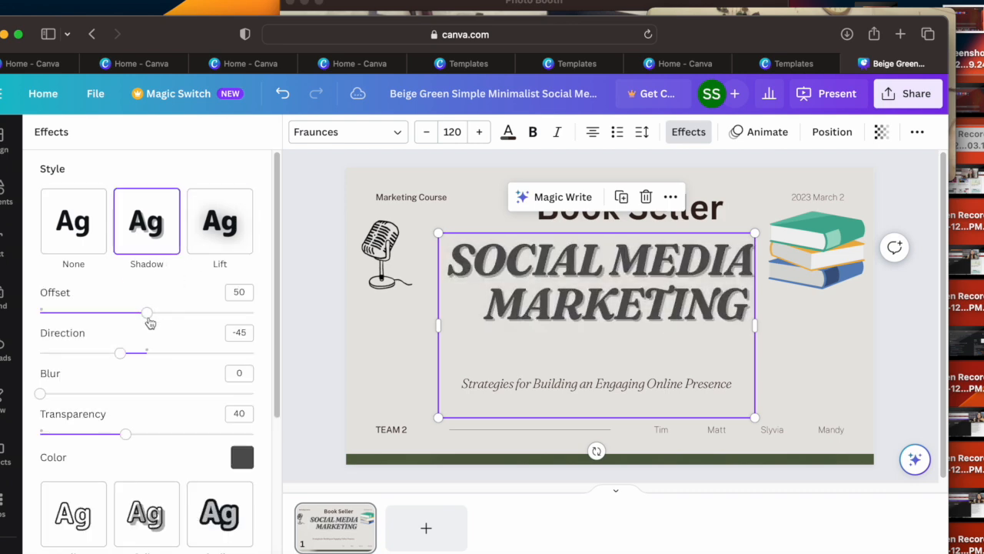
{"action": "left_click_drag", "start_coordinate": [148, 320], "coordinate": [209, 316]}
{"action": "left_click_drag", "start_coordinate": [133, 353], "coordinate": [157, 356]}
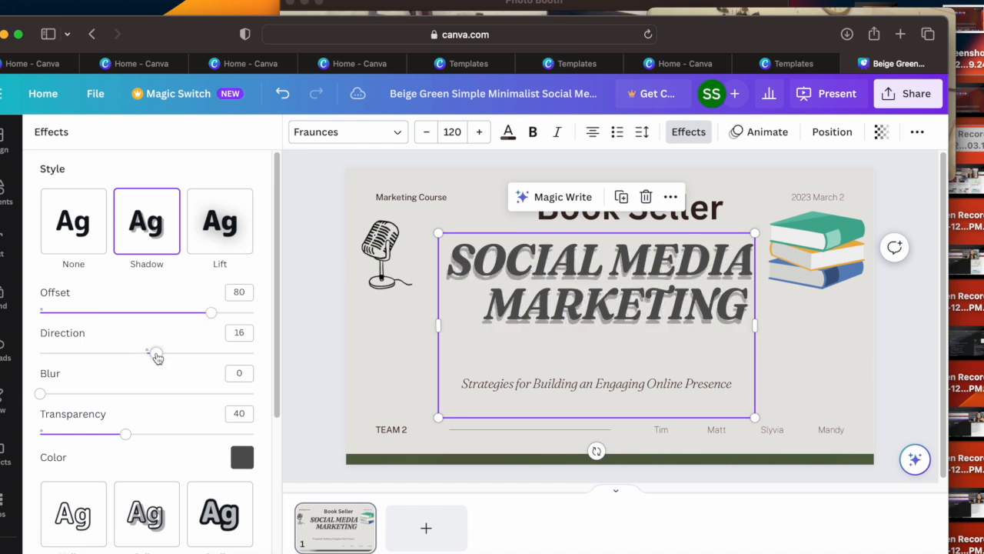
{"action": "left_click_drag", "start_coordinate": [46, 392], "coordinate": [121, 398]}
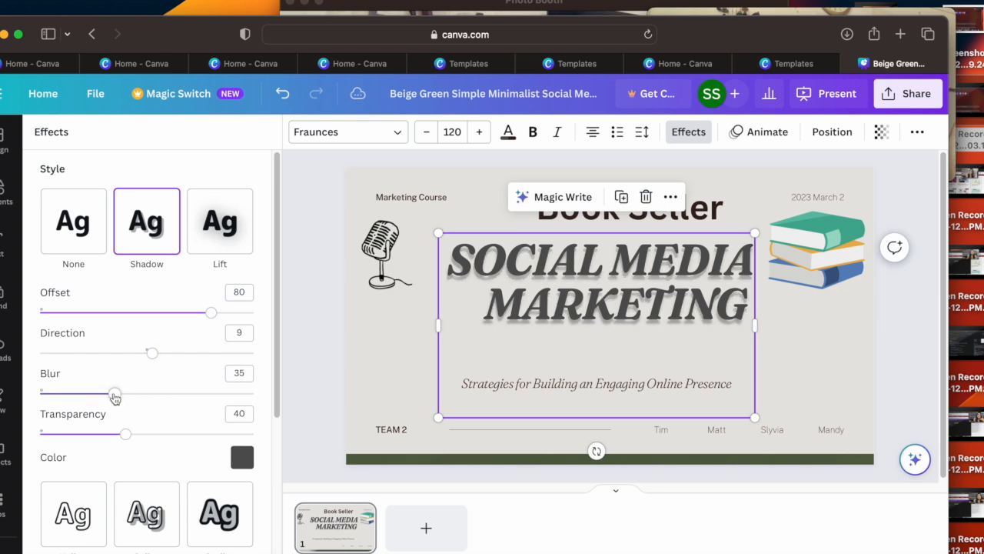
Step: Raise the title shadow's transparency and set the shadow color to the dark brown document color
{"action": "left_click_drag", "start_coordinate": [125, 434], "coordinate": [158, 433]}
{"action": "left_click", "coordinate": [240, 458]}
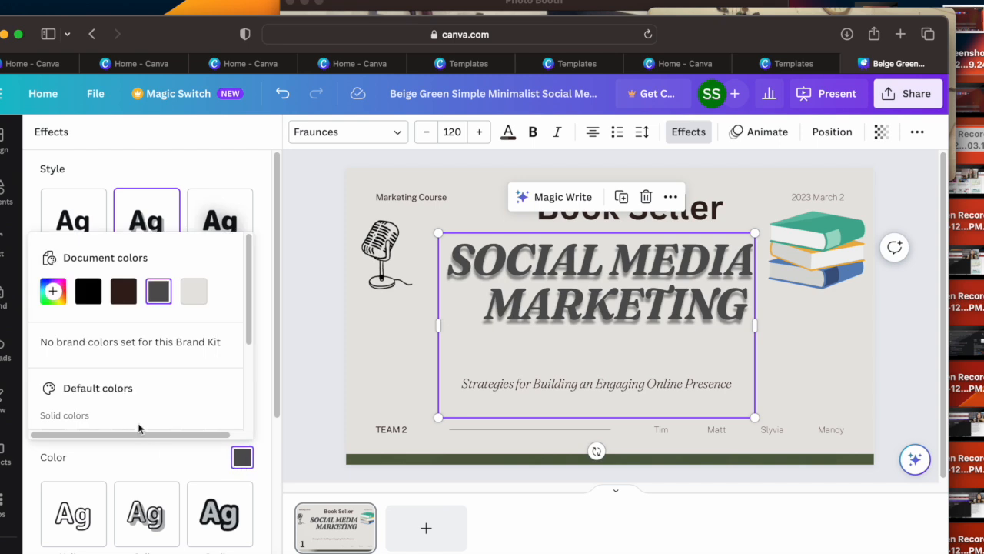
{"action": "left_click", "coordinate": [125, 292]}
{"action": "scroll", "coordinate": [250, 320], "scroll_direction": "down", "scroll_amount": 3}
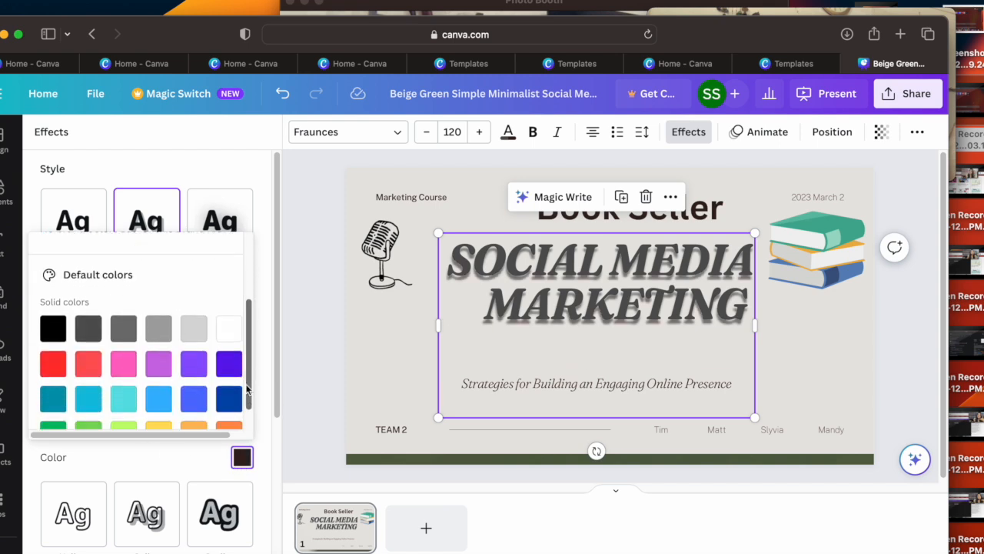
Step: Switch the title's text effect to Glitch and set its direction to 71
{"action": "left_click", "coordinate": [180, 472]}
{"action": "scroll", "coordinate": [265, 477], "scroll_direction": "down", "scroll_amount": 5}
{"action": "left_click", "coordinate": [230, 406]}
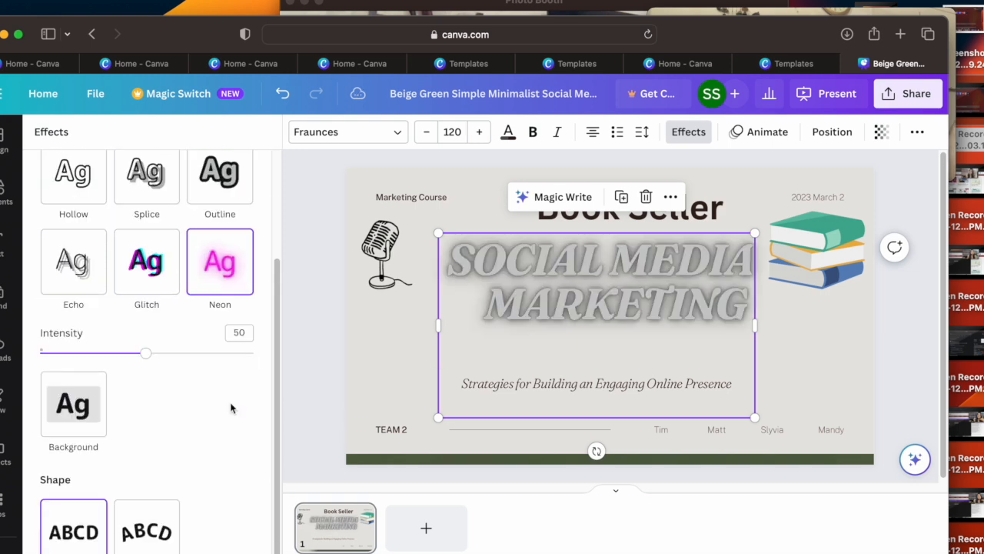
{"action": "left_click", "coordinate": [160, 278]}
{"action": "mouse_move", "coordinate": [197, 400]}
{"action": "left_mouse_down"}
{"action": "mouse_move", "coordinate": [148, 394]}
{"action": "mouse_move", "coordinate": [204, 397]}
{"action": "mouse_move", "coordinate": [190, 405]}
{"action": "left_mouse_up"}
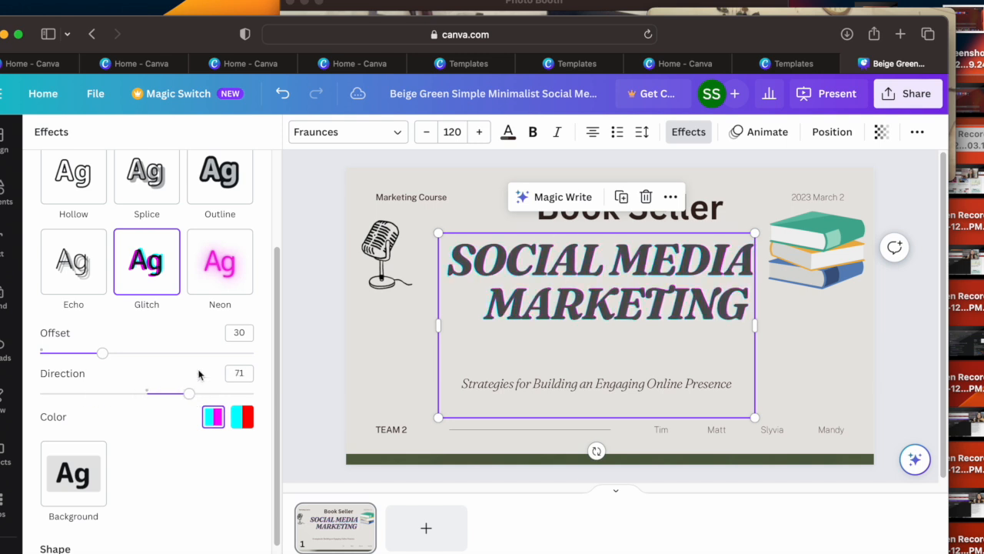
{"action": "left_click_drag", "start_coordinate": [277, 279], "coordinate": [278, 177]}
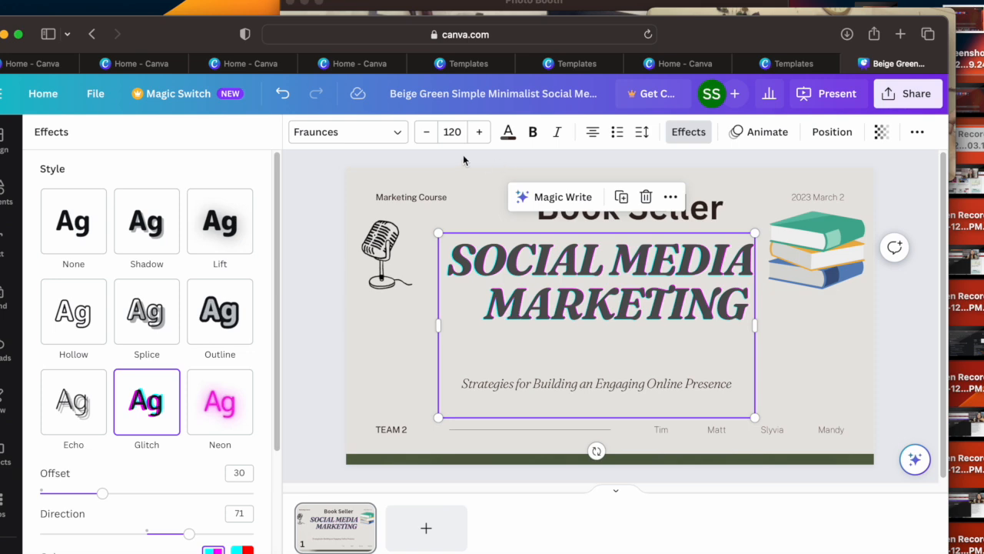
Step: Preview the Pan and Fade text animations on the title and apply the Rise animation
{"action": "left_click", "coordinate": [755, 137]}
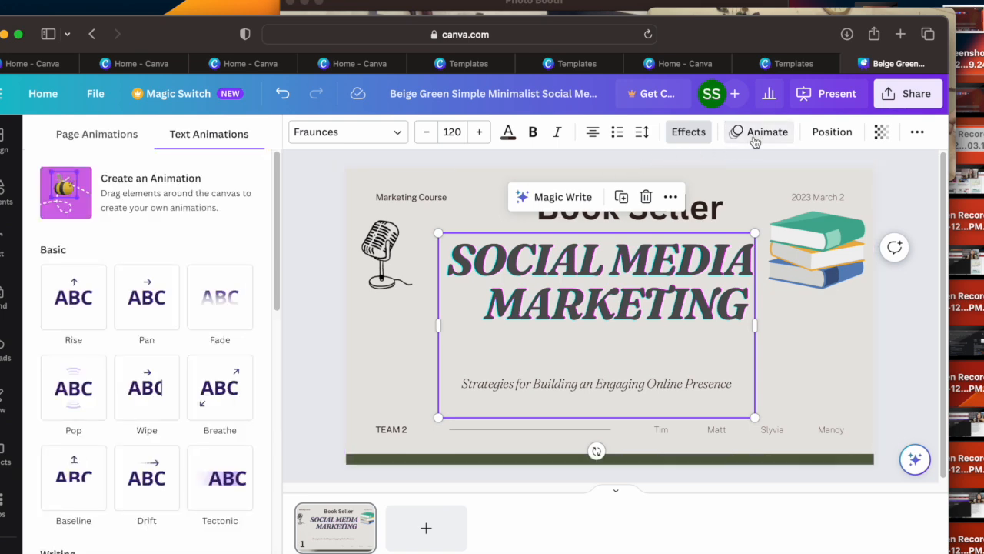
{"action": "left_click", "coordinate": [146, 304]}
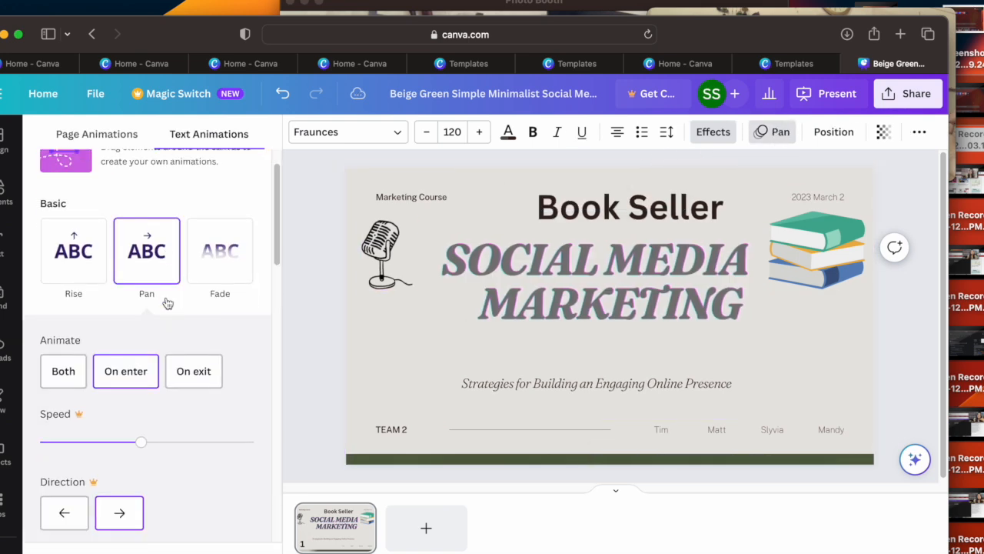
{"action": "left_click", "coordinate": [212, 298]}
{"action": "left_click", "coordinate": [76, 228]}
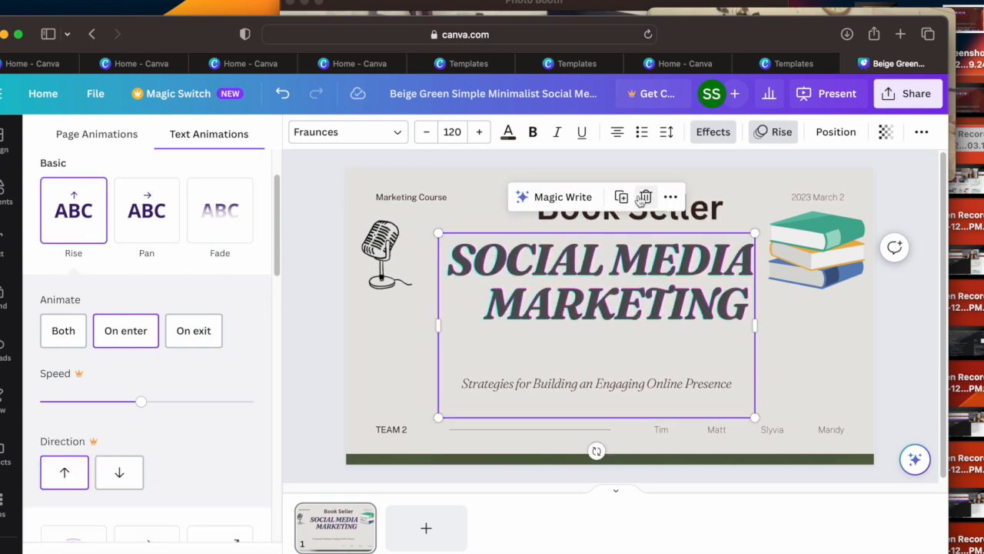
{"action": "left_click", "coordinate": [766, 142]}
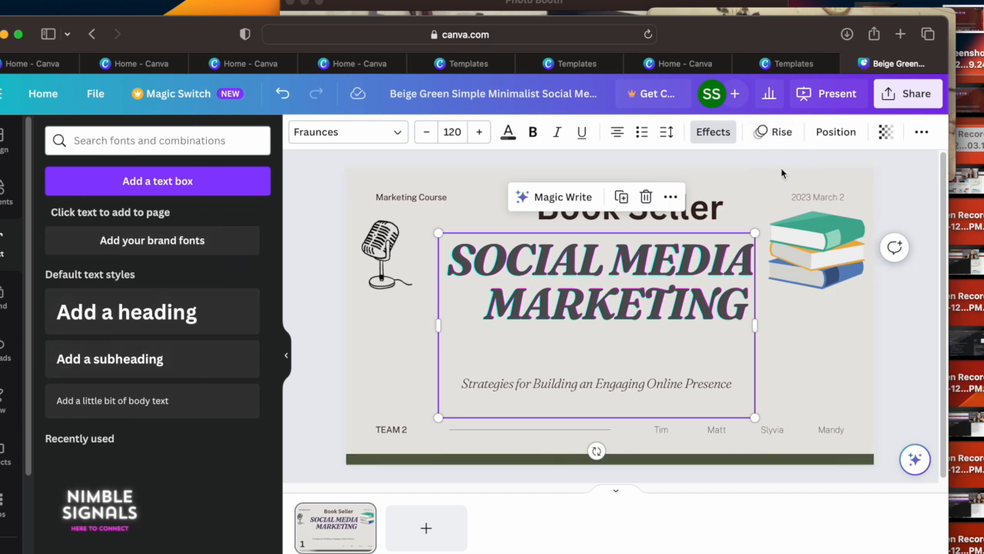
Step: Add a blank second page after the cover slide
{"action": "left_click", "coordinate": [373, 354]}
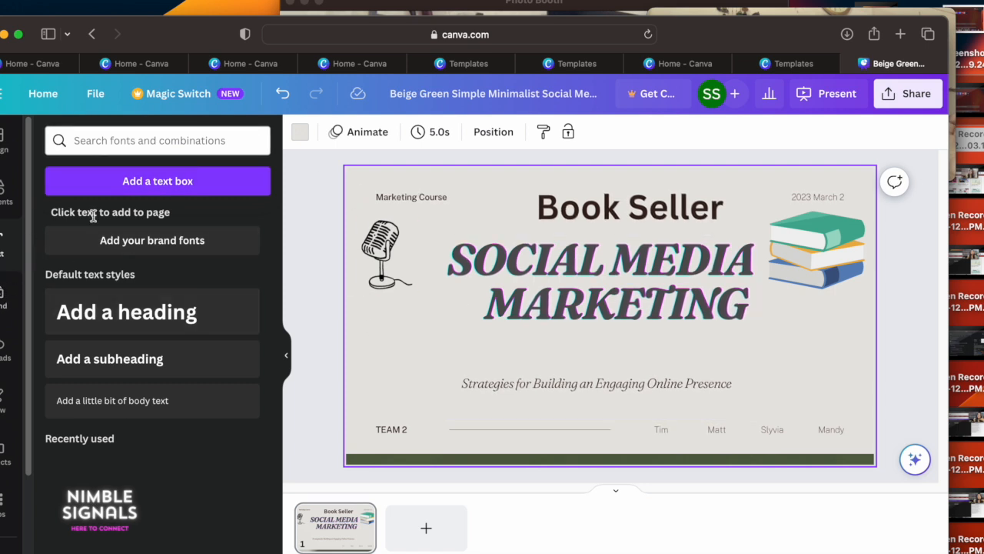
{"action": "left_click", "coordinate": [428, 528]}
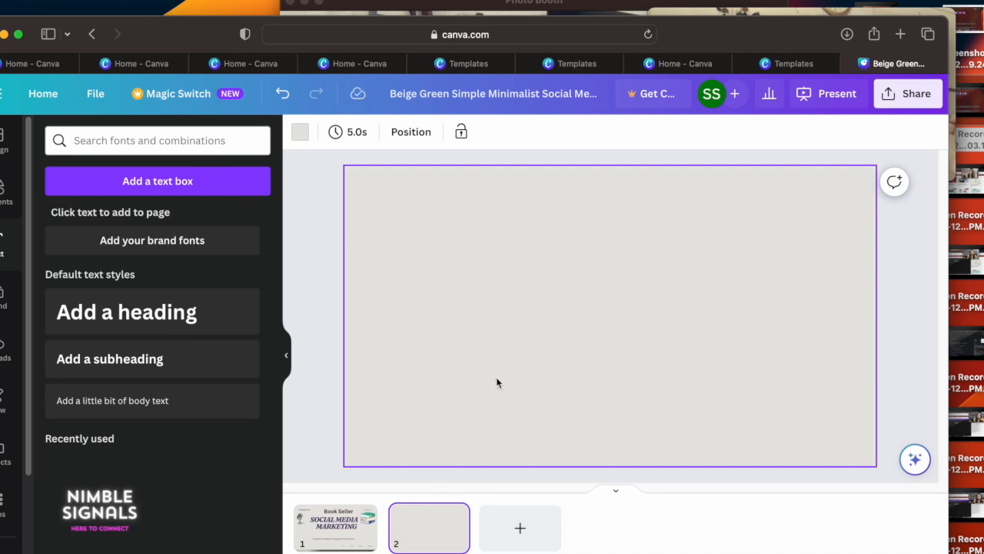
{"action": "left_click", "coordinate": [286, 355]}
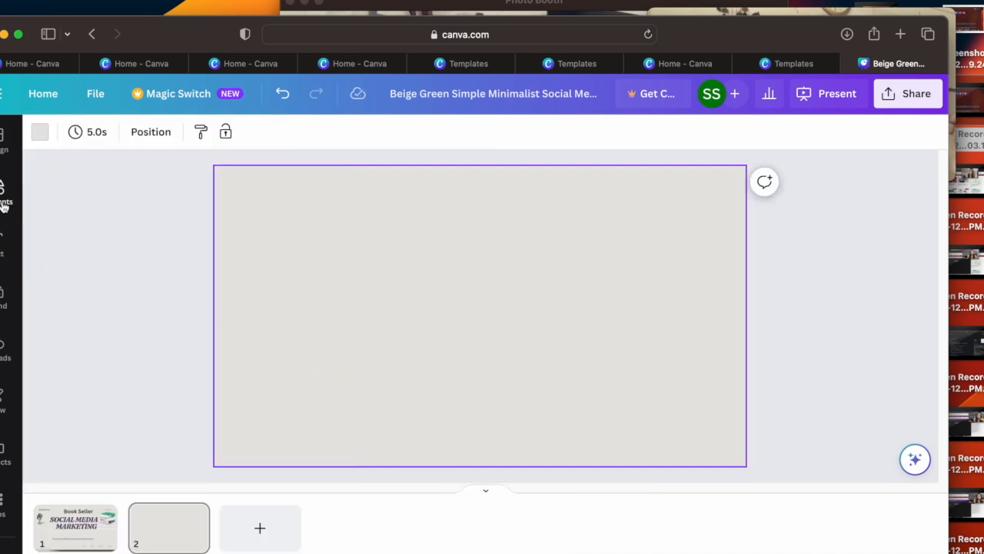
Step: Place the uploaded Swayam Online Course Certification image on page 2, shrink it and move it to the slide's upper right area
{"action": "left_click", "coordinate": [3, 348]}
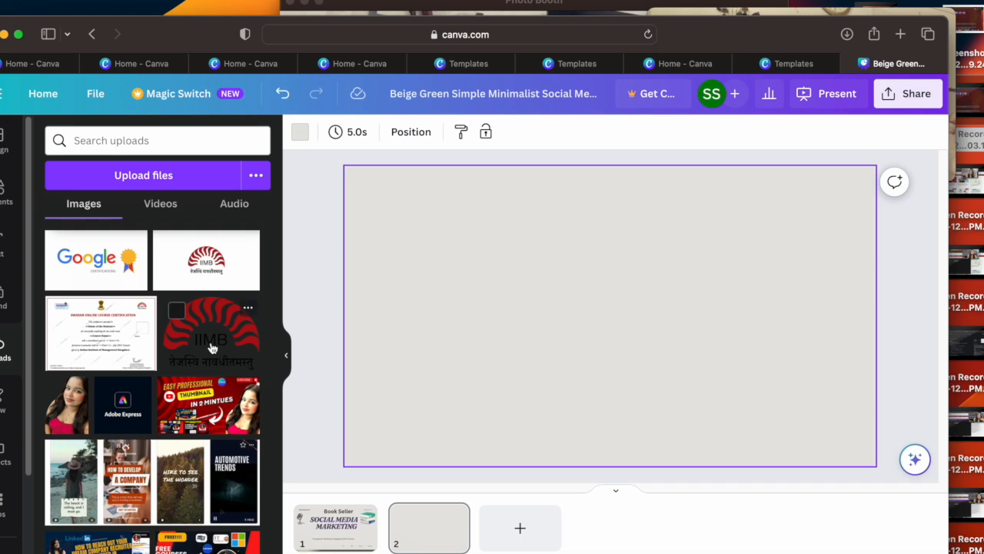
{"action": "left_click_drag", "start_coordinate": [124, 351], "coordinate": [527, 337]}
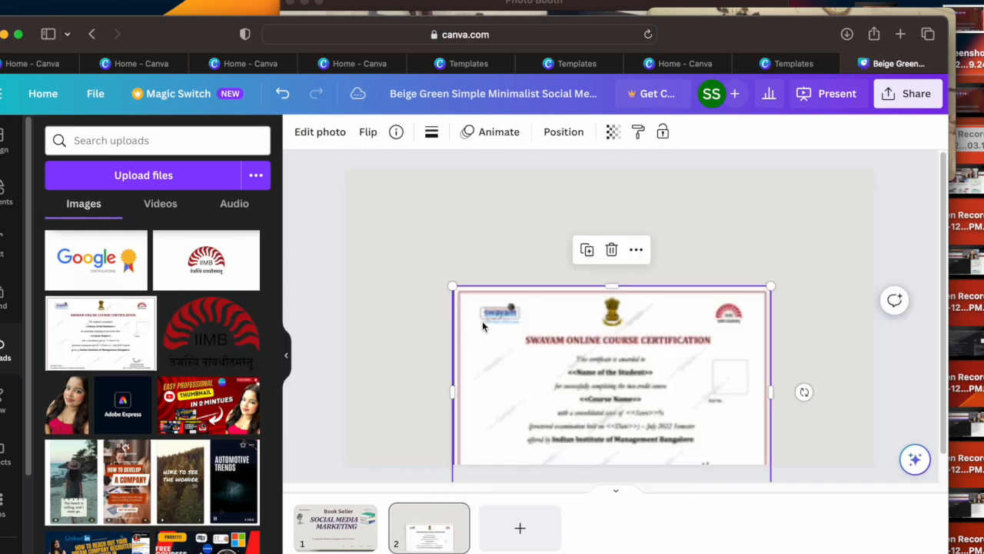
{"action": "left_click_drag", "start_coordinate": [454, 286], "coordinate": [551, 354]}
{"action": "left_click_drag", "start_coordinate": [587, 424], "coordinate": [662, 262]}
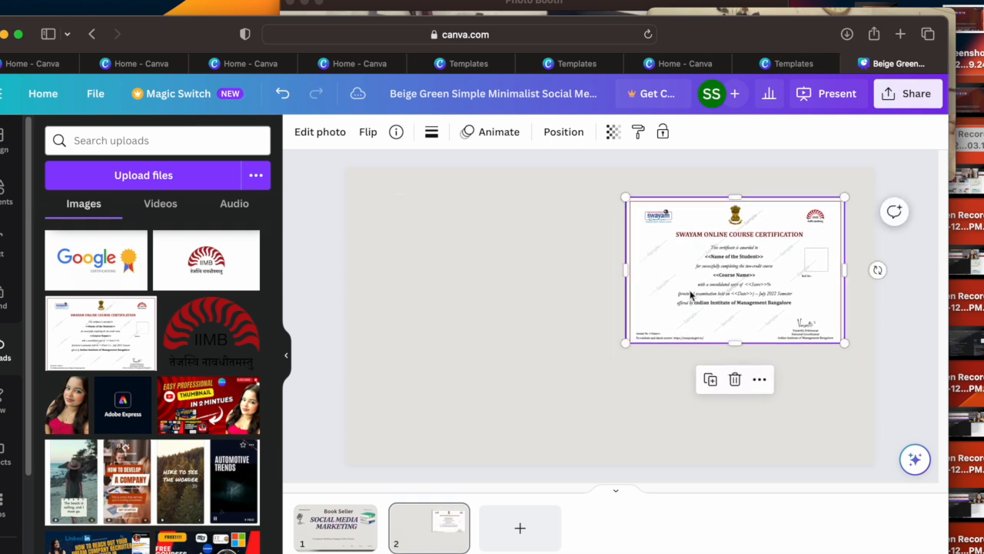
{"action": "left_click", "coordinate": [532, 322]}
{"action": "left_click", "coordinate": [640, 340]}
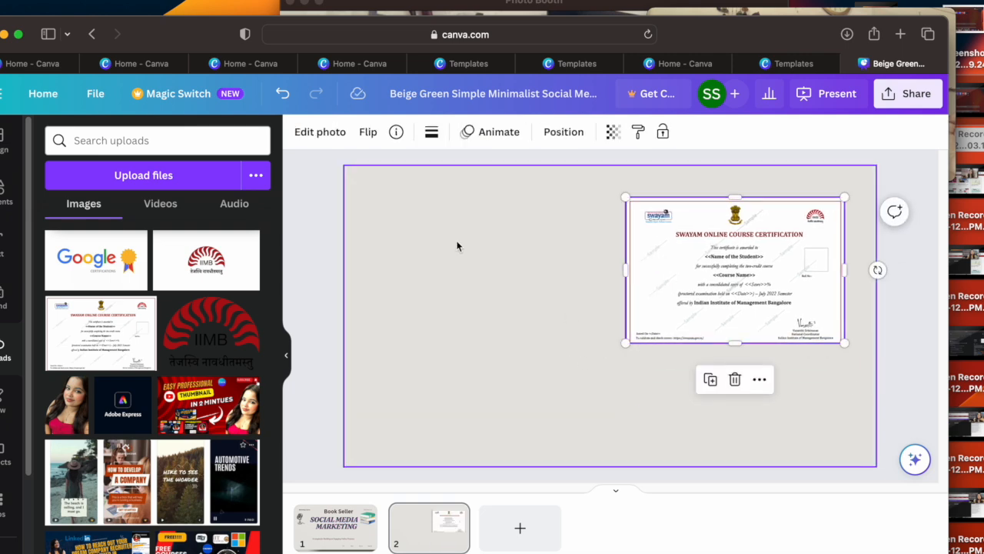
{"action": "left_click", "coordinate": [351, 243]}
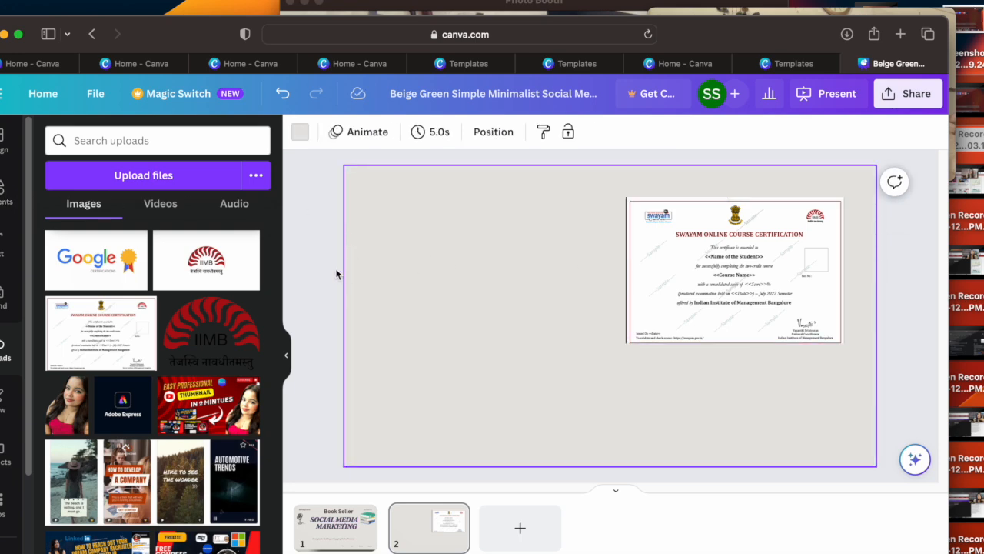
Step: Add a default heading at the upper left of page 2 and a default subheading below it
{"action": "left_click", "coordinate": [2, 256]}
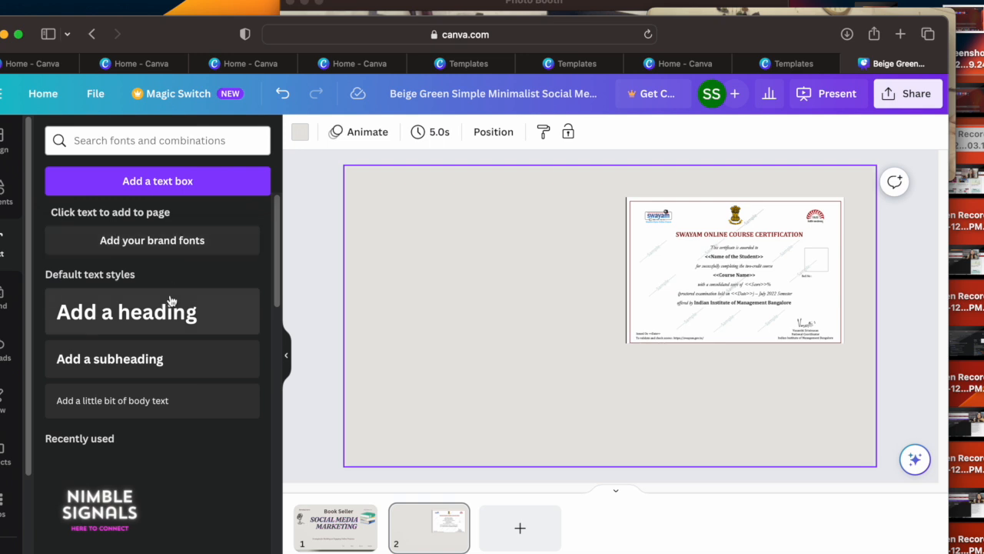
{"action": "left_click", "coordinate": [147, 317]}
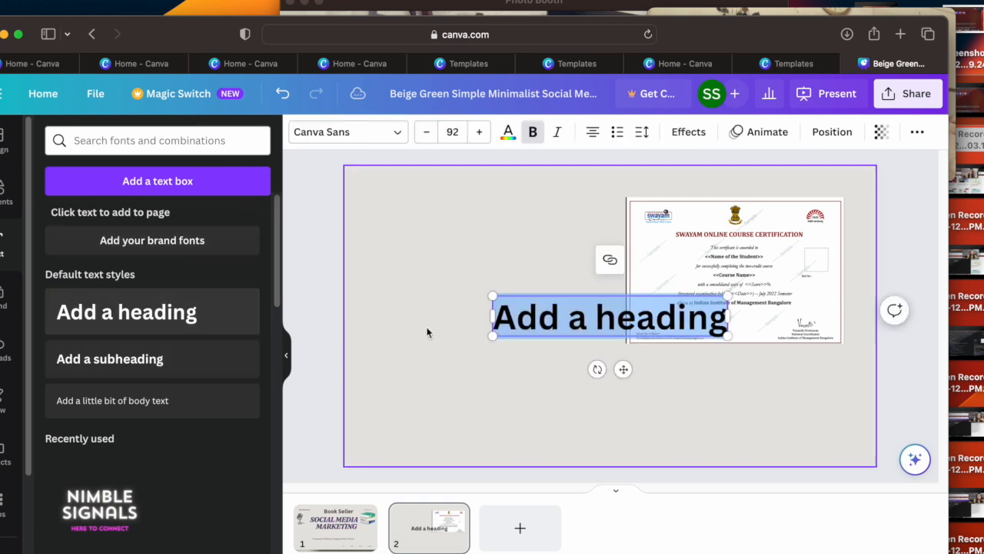
{"action": "left_click", "coordinate": [548, 293]}
{"action": "left_click_drag", "start_coordinate": [616, 367], "coordinate": [480, 262]}
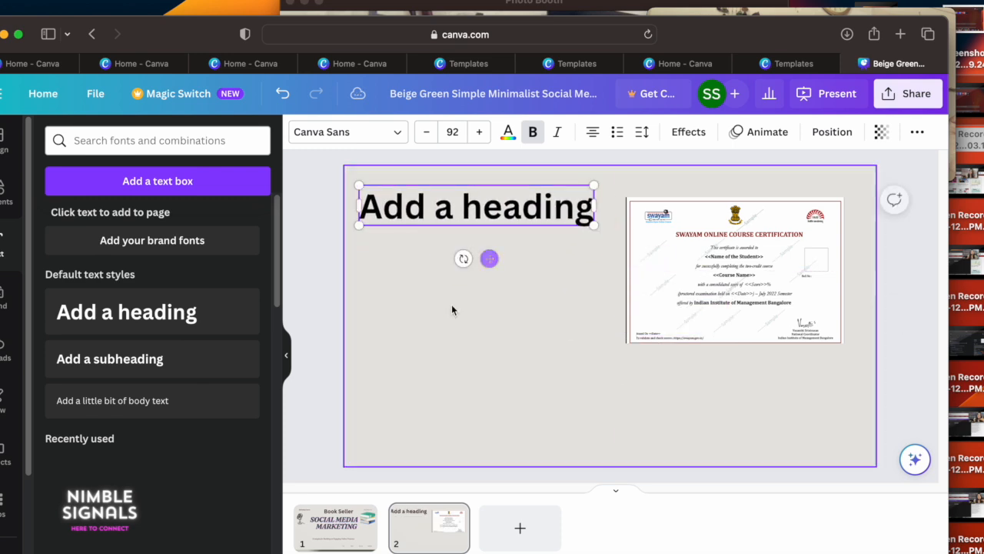
{"action": "left_click", "coordinate": [171, 368]}
{"action": "left_click_drag", "start_coordinate": [489, 281], "coordinate": [500, 343]}
{"action": "left_click", "coordinate": [457, 398]}
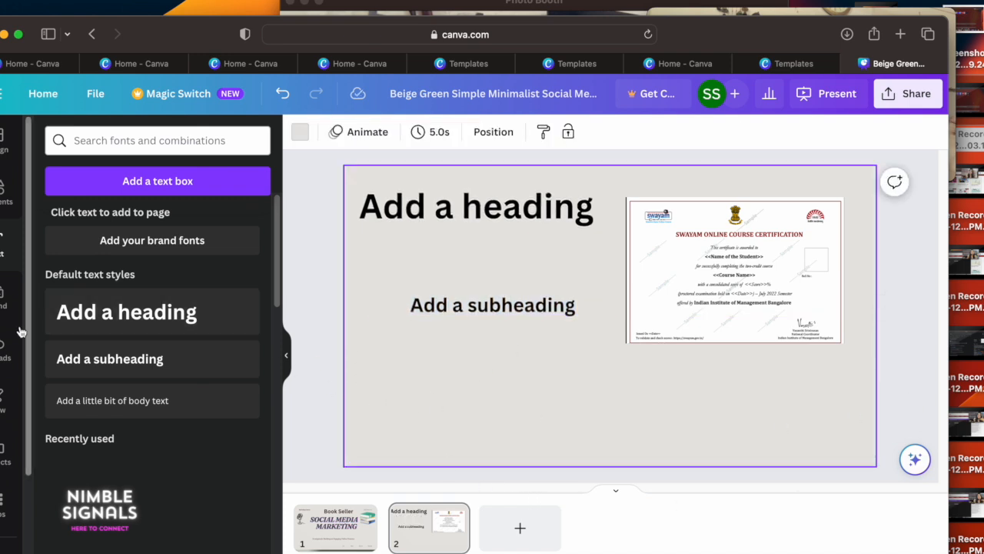
Step: Browse the saved projects by designs, folders, images and videos without inserting a design
{"action": "left_click", "coordinate": [4, 447]}
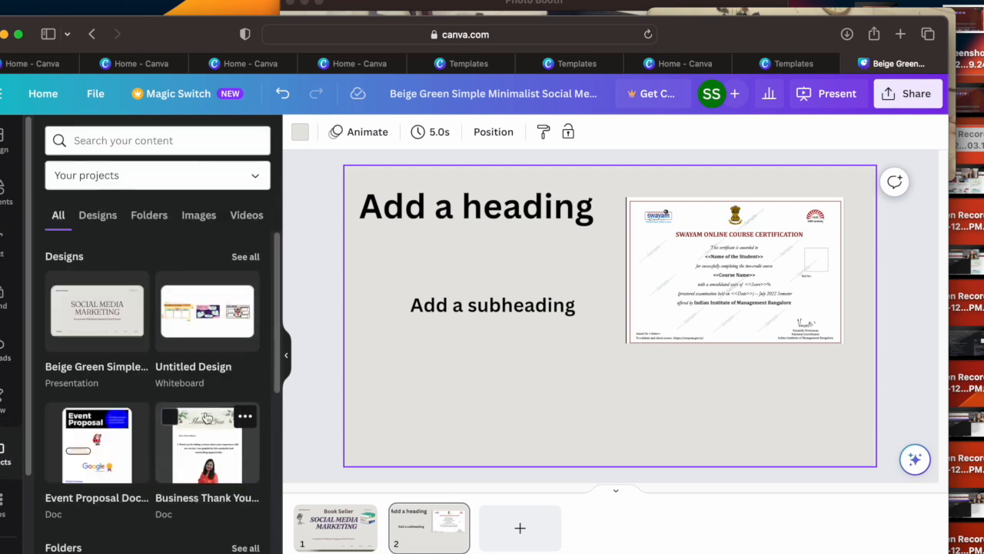
{"action": "left_click", "coordinate": [98, 318]}
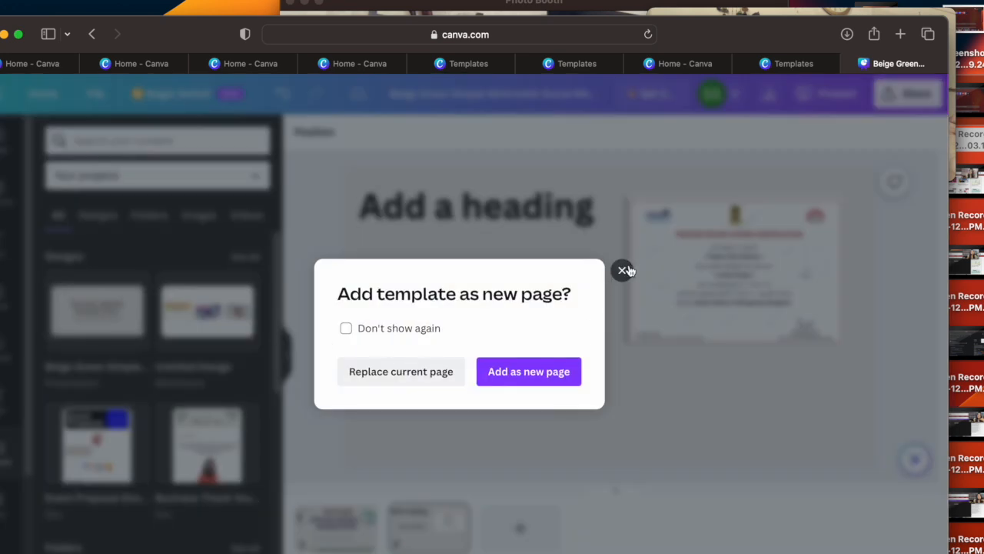
{"action": "left_click", "coordinate": [623, 270]}
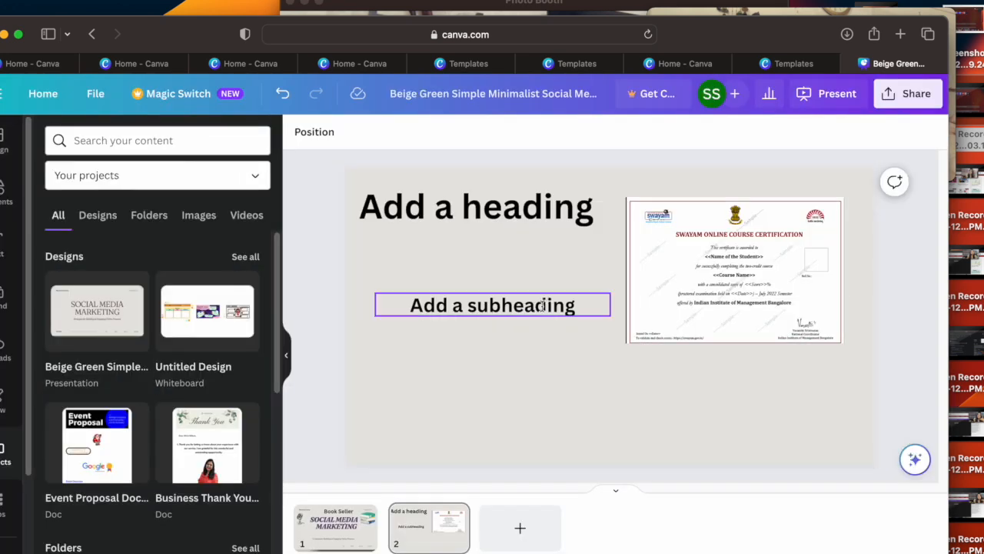
{"action": "left_click", "coordinate": [99, 218]}
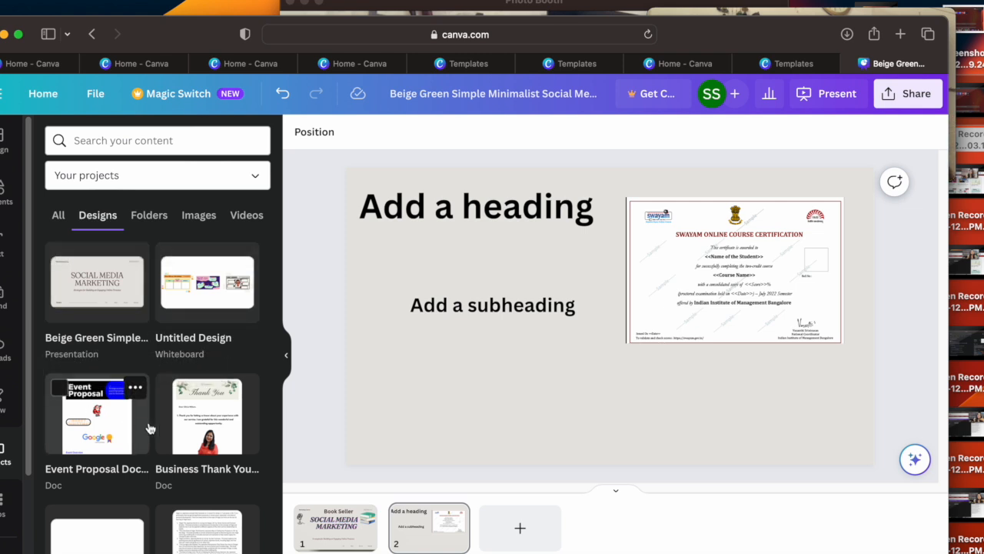
{"action": "left_click", "coordinate": [168, 226]}
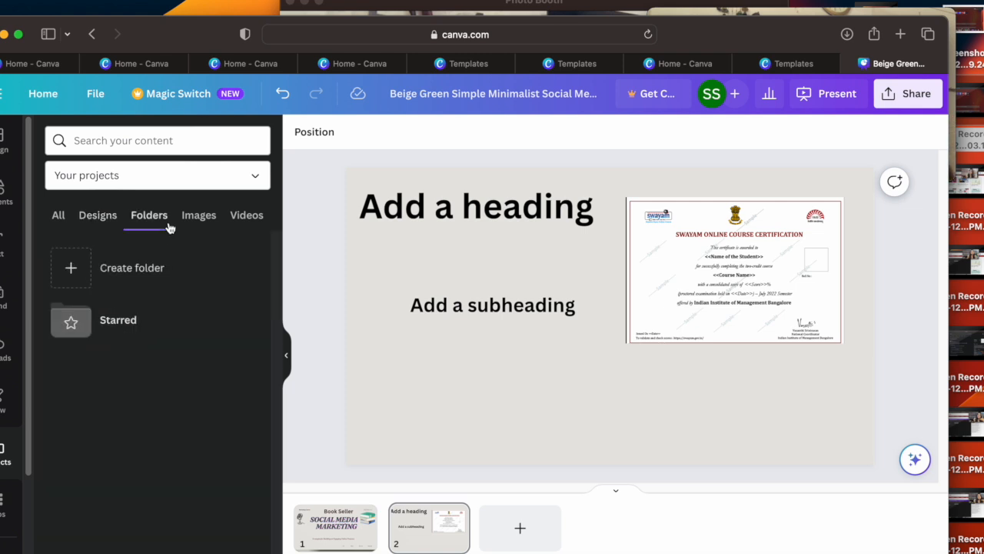
{"action": "left_click", "coordinate": [199, 220]}
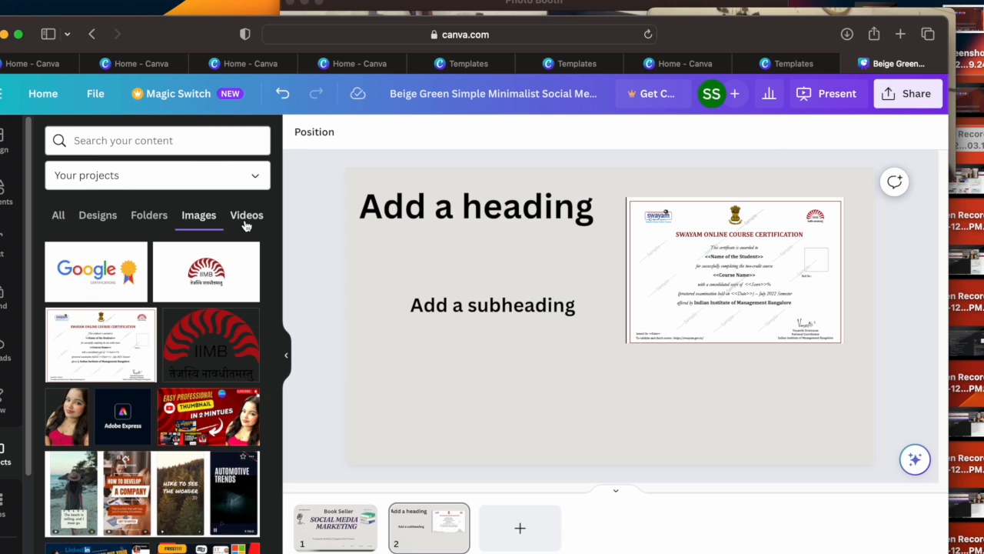
{"action": "left_click", "coordinate": [248, 216]}
{"action": "left_click", "coordinate": [61, 216]}
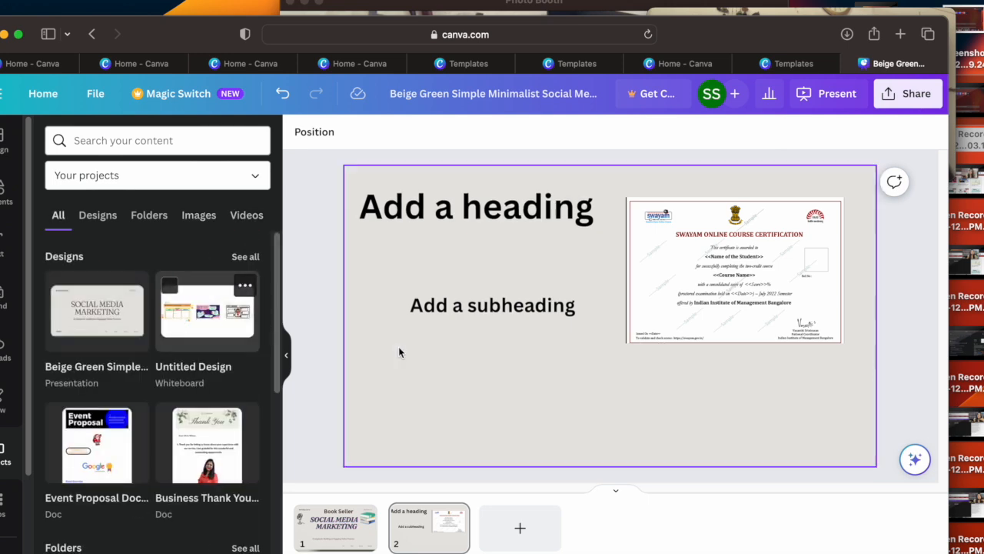
Step: Place the 6.7-second project video on page 2, shrink it and position it in the slide's lower left area
{"action": "left_click", "coordinate": [246, 216]}
{"action": "left_click_drag", "start_coordinate": [69, 286], "coordinate": [384, 277]}
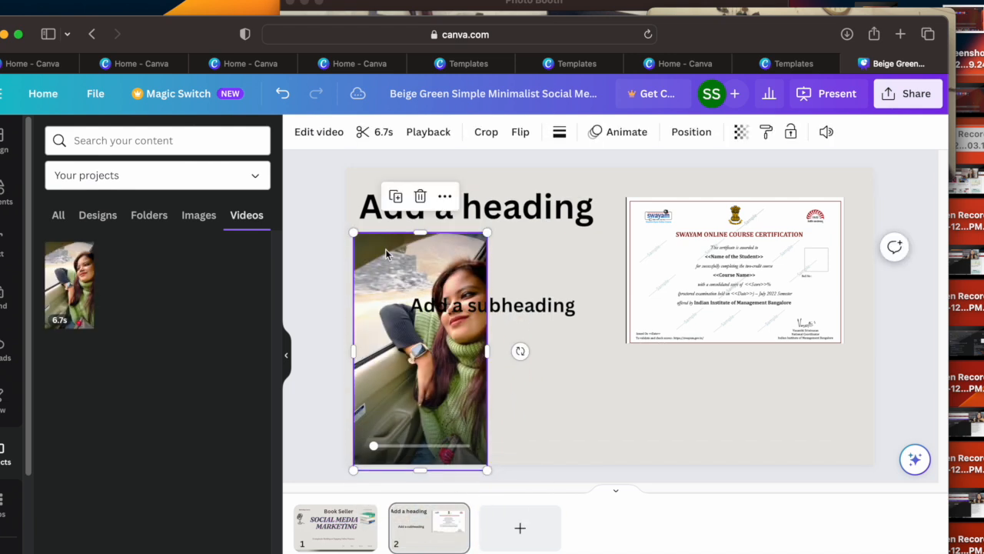
{"action": "left_click_drag", "start_coordinate": [365, 240], "coordinate": [405, 321]}
{"action": "left_click_drag", "start_coordinate": [439, 365], "coordinate": [398, 349]}
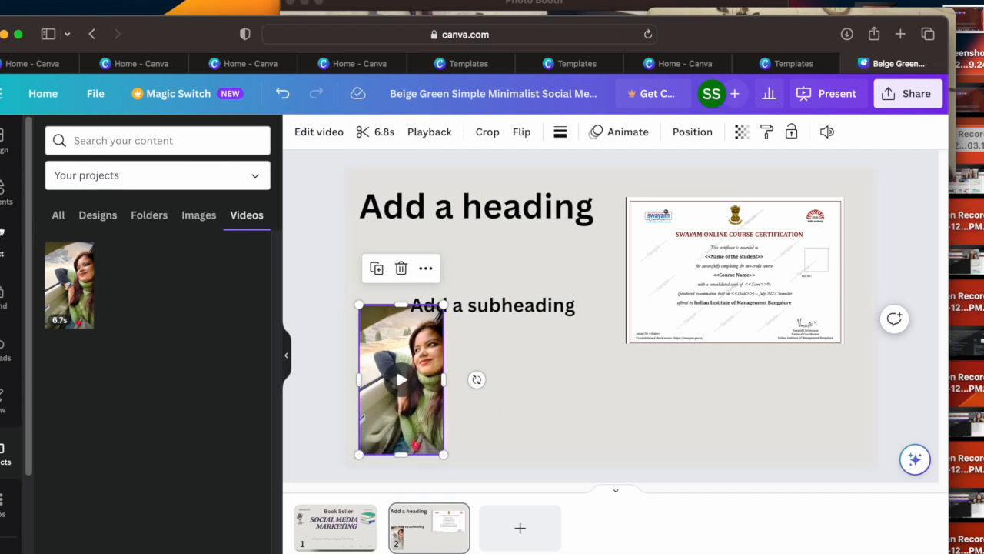
Step: Add the Social Media Marketing template's quote layout as a new page after page 2
{"action": "left_click", "coordinate": [2, 163]}
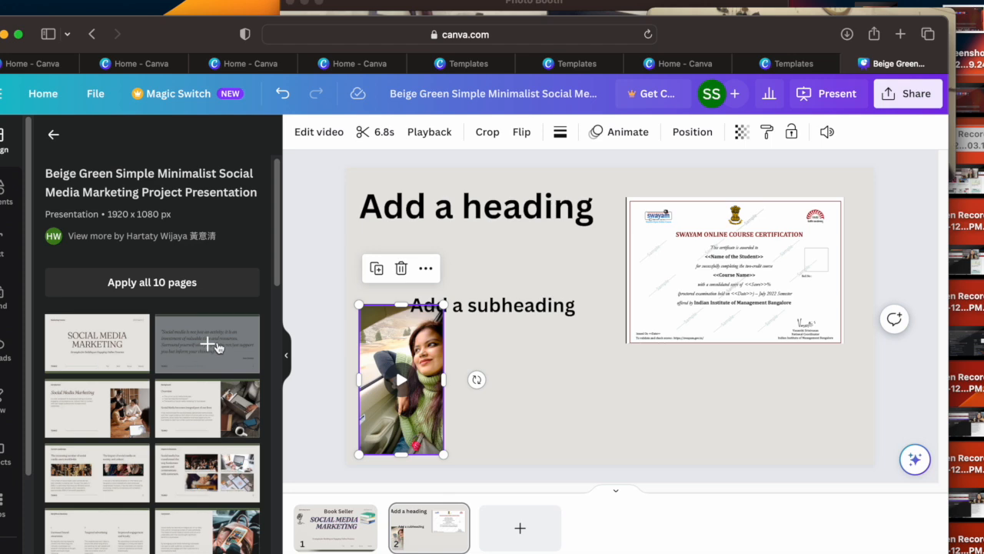
{"action": "left_click", "coordinate": [209, 347]}
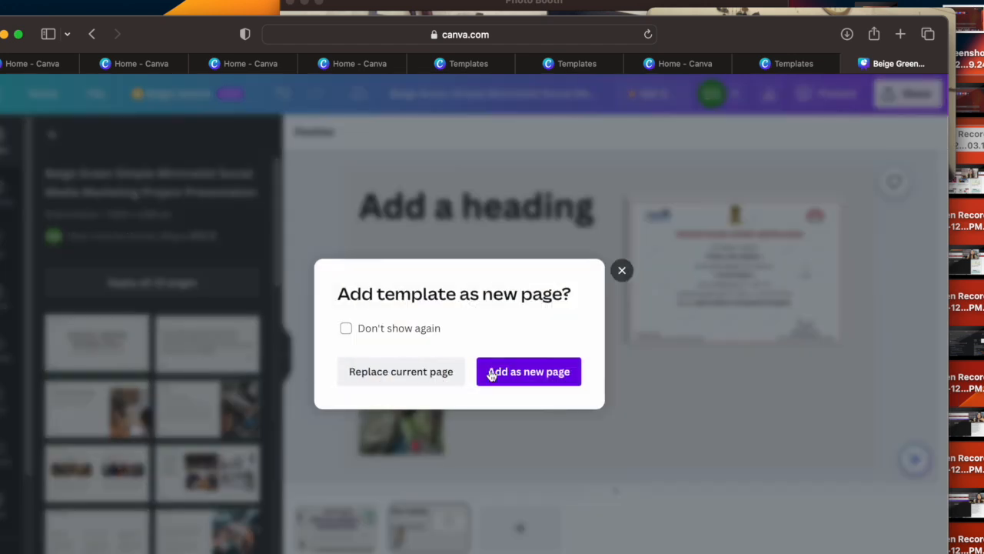
{"action": "left_click", "coordinate": [545, 380]}
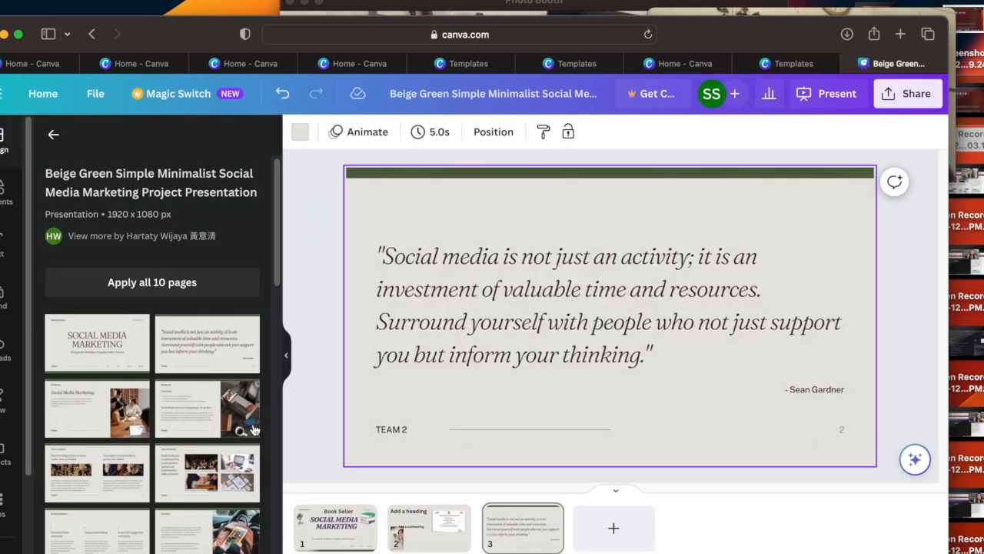
Step: Try the template's other layouts on page 3, from Introduction to Q&A, and finish with the Thank You layout
{"action": "left_click", "coordinate": [92, 412]}
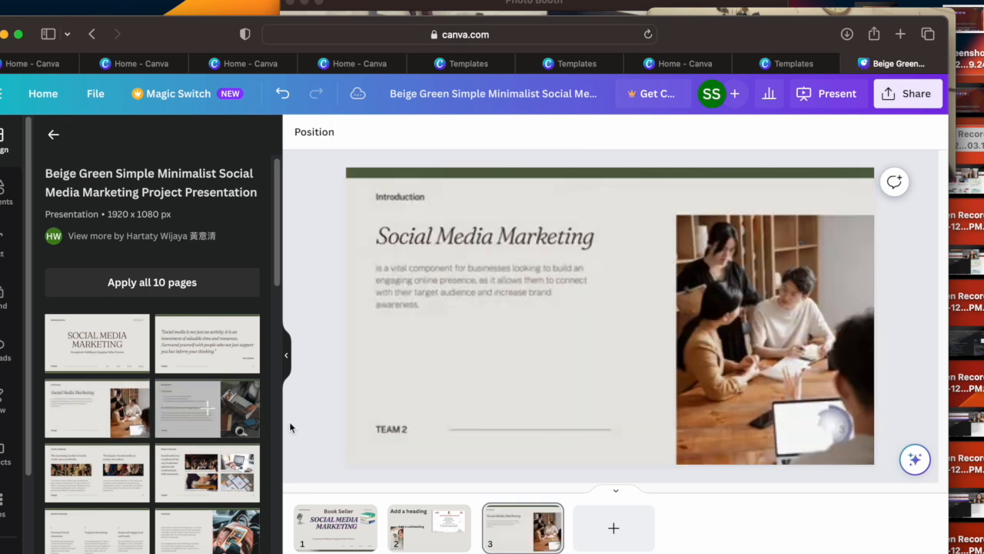
{"action": "left_click", "coordinate": [217, 416]}
{"action": "left_click", "coordinate": [92, 472]}
{"action": "left_click", "coordinate": [202, 472]}
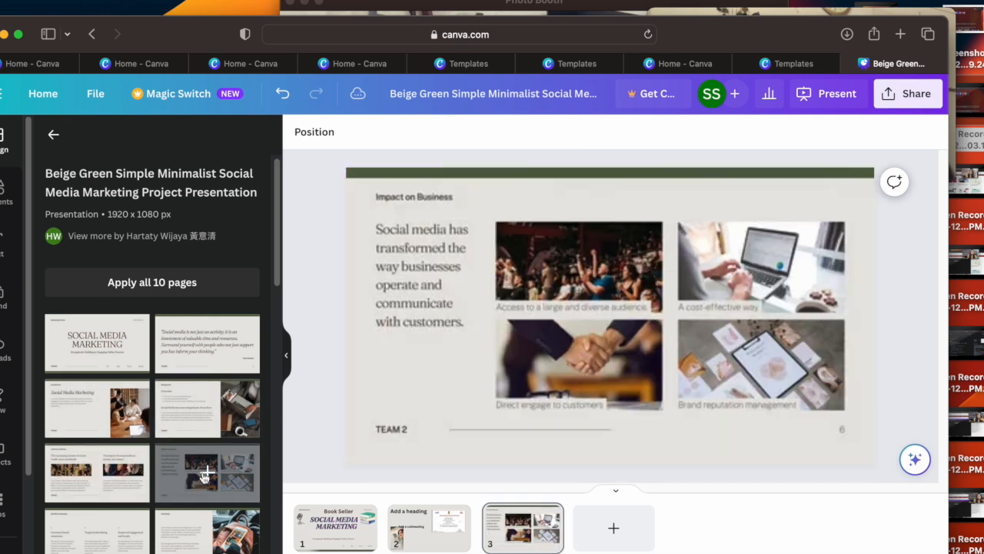
{"action": "scroll", "coordinate": [281, 347], "scroll_direction": "down", "scroll_amount": 5}
{"action": "scroll", "coordinate": [277, 354], "scroll_direction": "down", "scroll_amount": 3}
{"action": "scroll", "coordinate": [274, 362], "scroll_direction": "up", "scroll_amount": 2}
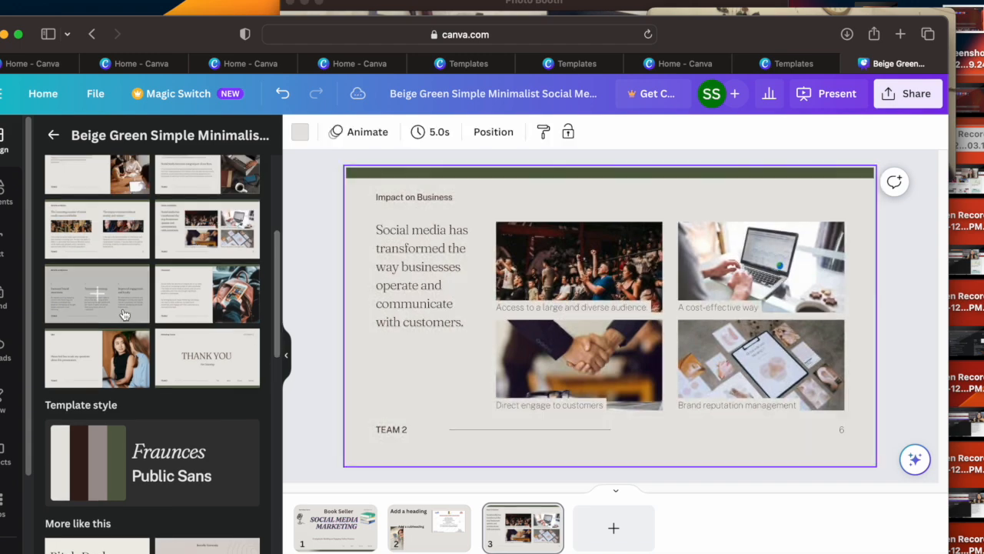
{"action": "left_click", "coordinate": [99, 293]}
{"action": "left_click", "coordinate": [200, 306]}
{"action": "left_click", "coordinate": [100, 354]}
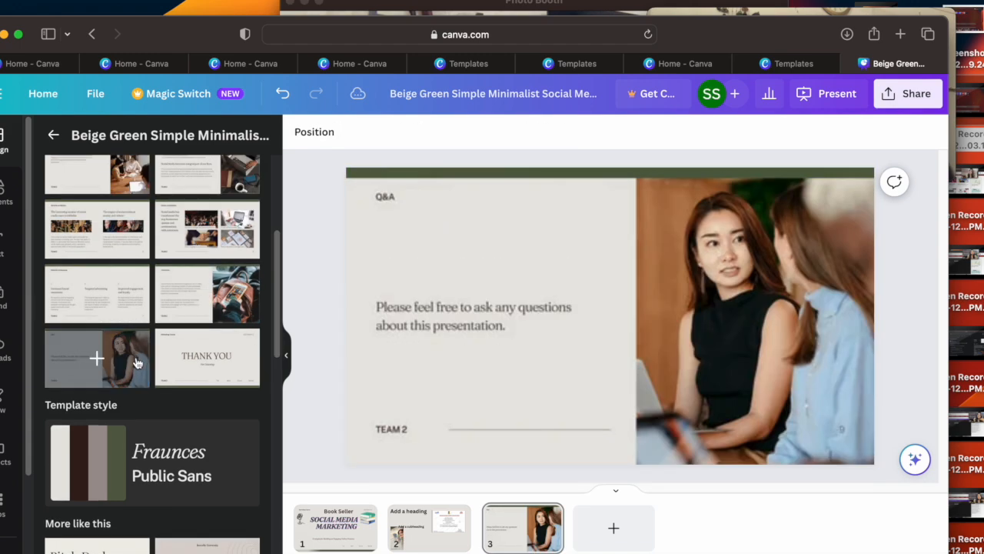
{"action": "left_click", "coordinate": [204, 356]}
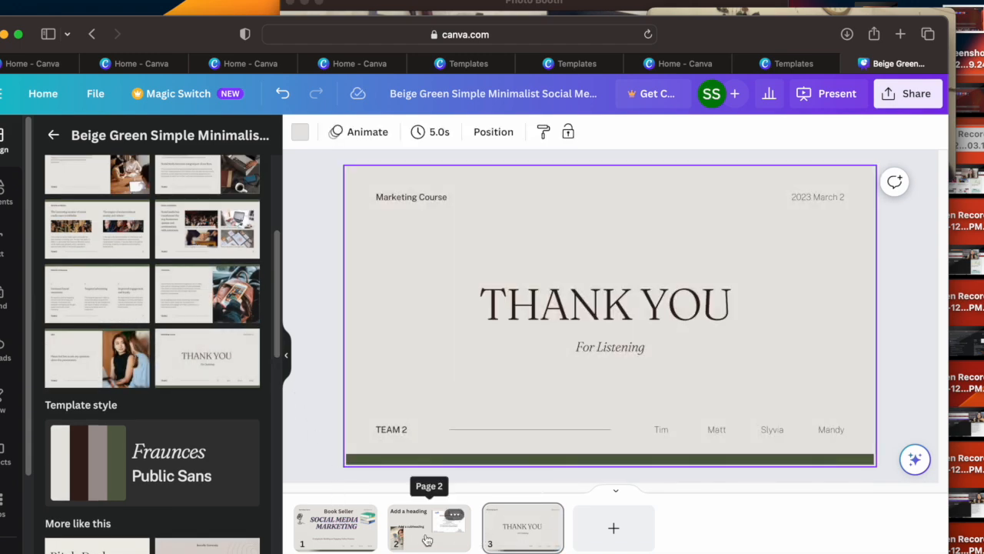
Step: Review the existing pages, add a fourth page and apply the template's Conclusion layout to it
{"action": "left_click", "coordinate": [428, 529]}
{"action": "left_click", "coordinate": [363, 540]}
{"action": "left_click", "coordinate": [429, 529]}
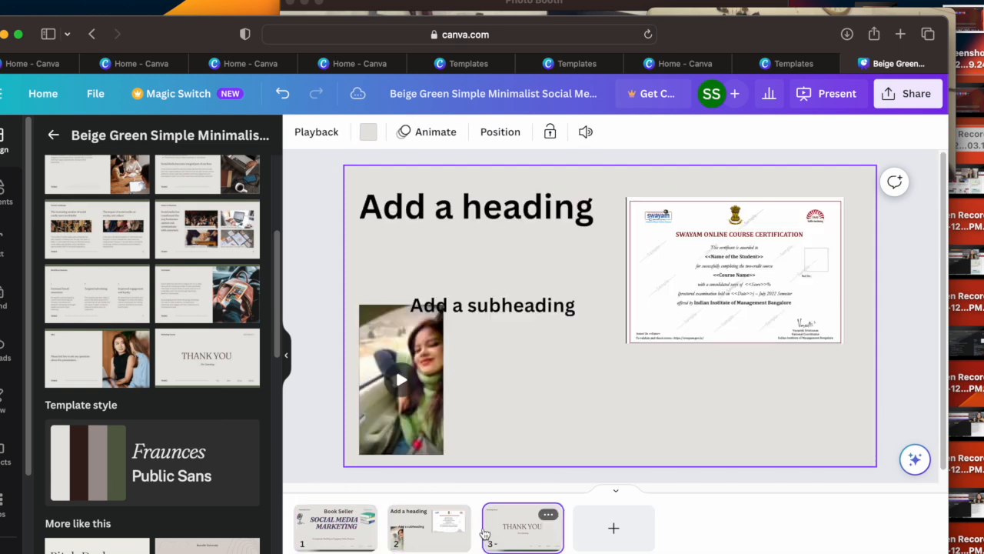
{"action": "left_click", "coordinate": [523, 529]}
{"action": "left_click", "coordinate": [521, 312]}
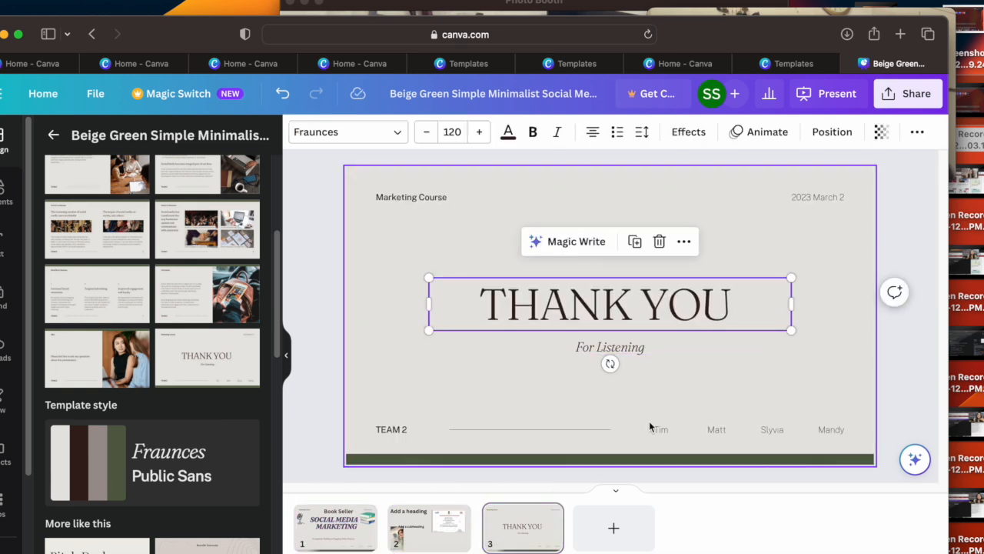
{"action": "left_click", "coordinate": [613, 527]}
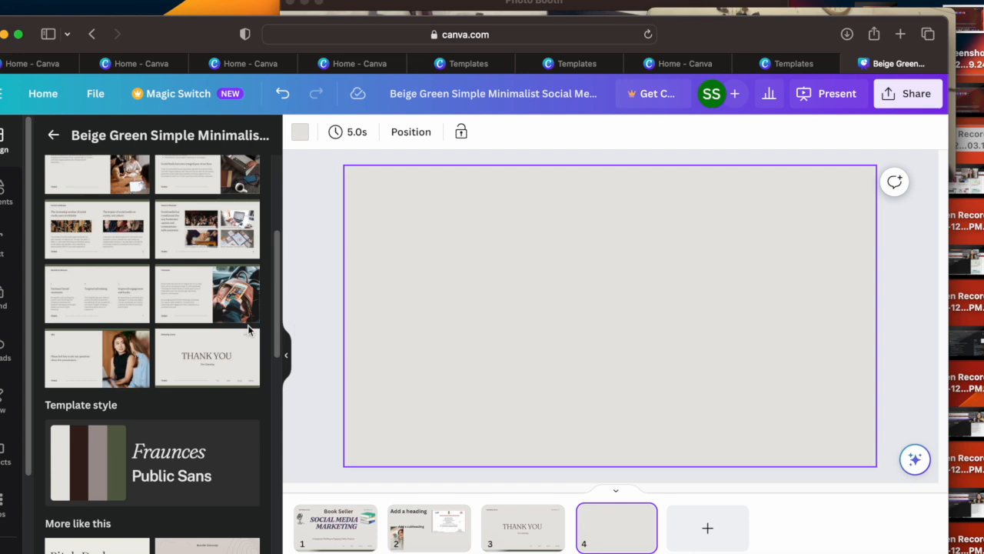
{"action": "left_click", "coordinate": [205, 292]}
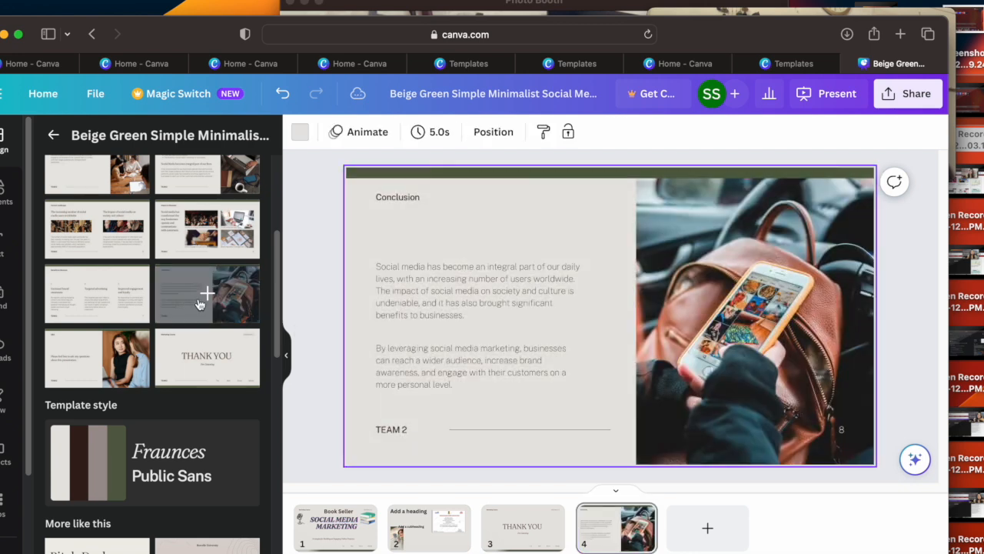
Step: Shift the Conclusion slide's first paragraph slightly up and to the left and open its text for editing
{"action": "left_click", "coordinate": [455, 299]}
{"action": "mouse_move", "coordinate": [475, 286]}
{"action": "left_mouse_down"}
{"action": "mouse_move", "coordinate": [462, 282]}
{"action": "mouse_move", "coordinate": [489, 292]}
{"action": "left_mouse_up"}
{"action": "left_click", "coordinate": [461, 290]}
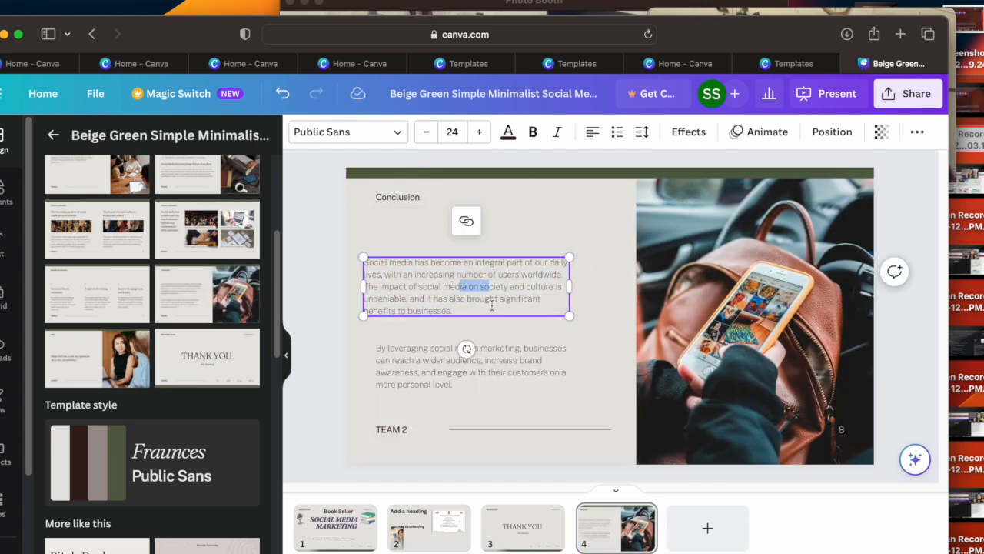
{"action": "left_click", "coordinate": [492, 304]}
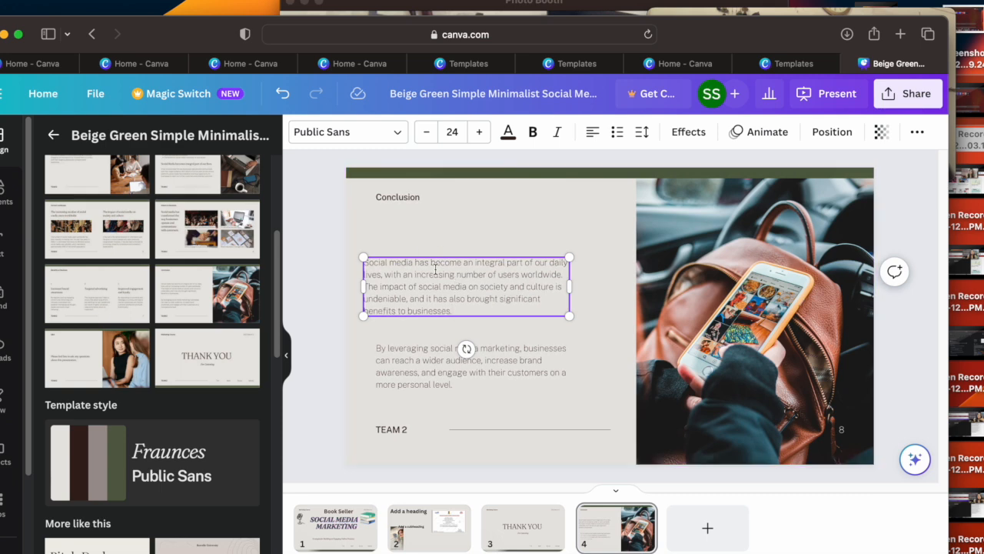
{"action": "right_click", "coordinate": [436, 274]}
{"action": "left_click", "coordinate": [412, 275]}
Step: Try the Thesis Defense cover from the Soft Sand Minimalist Modern template on page 4, and replace it with the Abstract layout
{"action": "scroll", "coordinate": [269, 337], "scroll_direction": "down", "scroll_amount": 5}
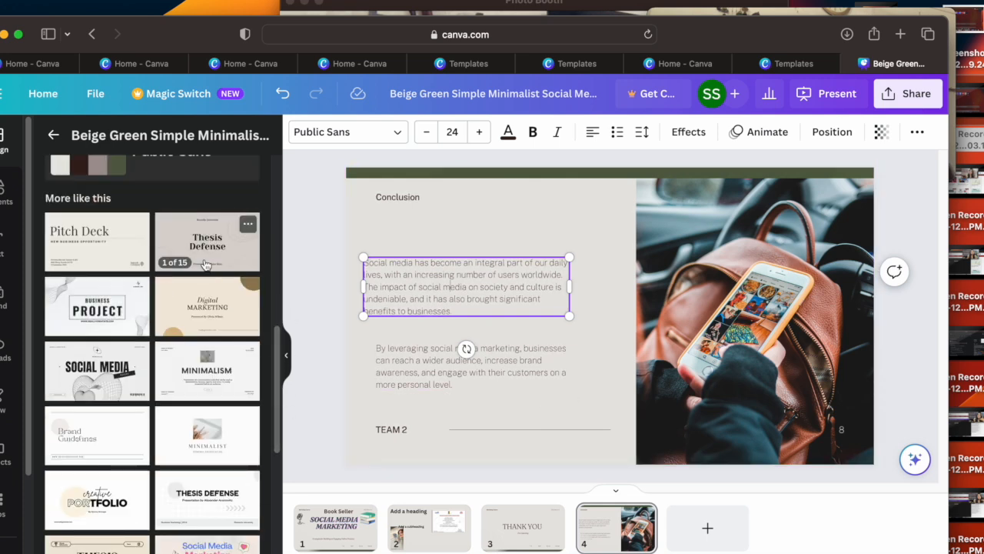
{"action": "left_click", "coordinate": [205, 263]}
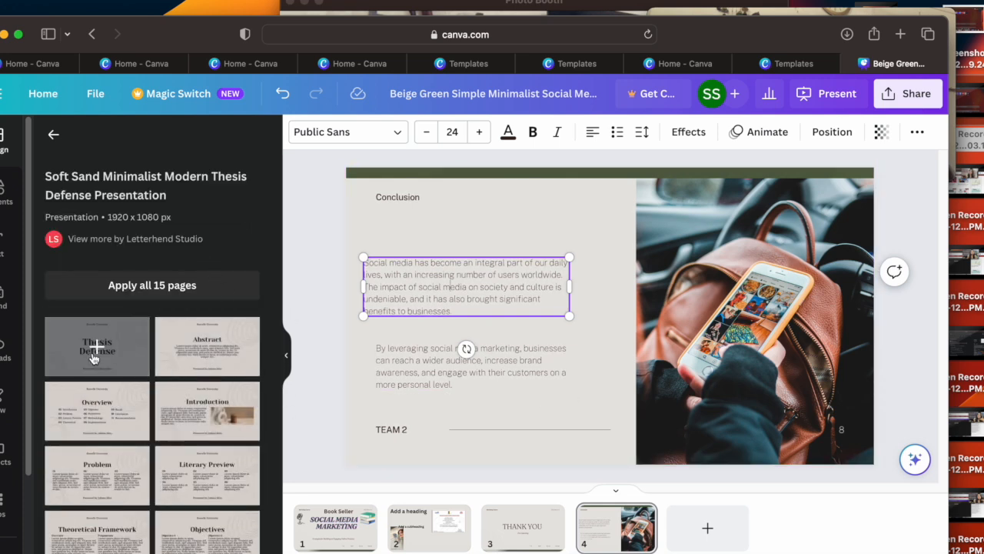
{"action": "left_click", "coordinate": [93, 358]}
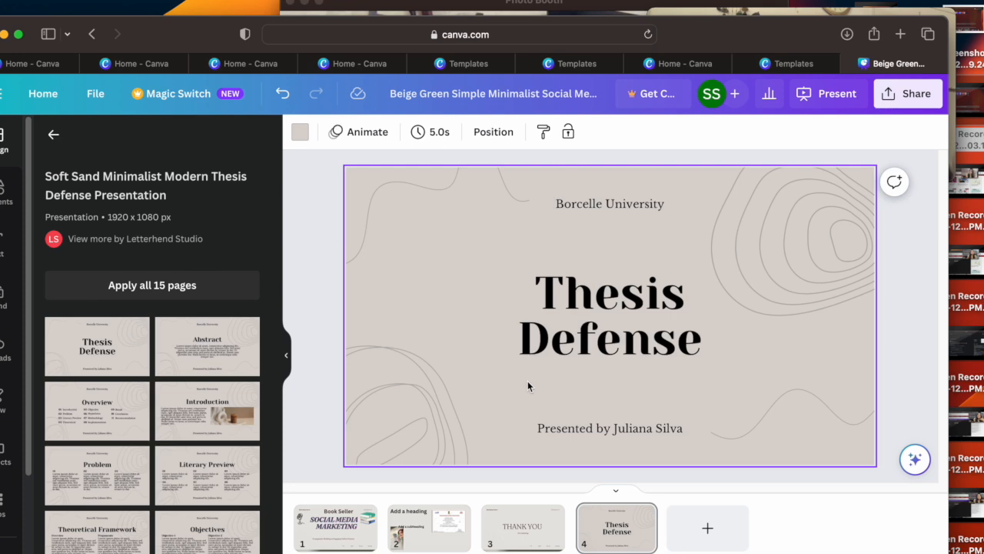
{"action": "left_click", "coordinate": [209, 347]}
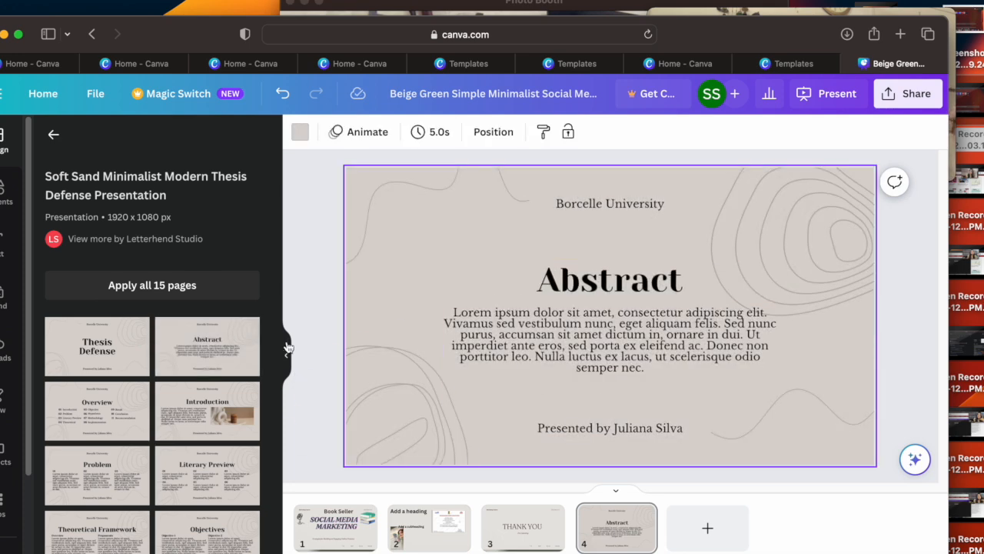
Step: Start applying all 15 pages of the Soft Sand Minimalist Modern Thesis Defense template to the presentation
{"action": "left_click", "coordinate": [158, 294]}
{"action": "left_click", "coordinate": [157, 295]}
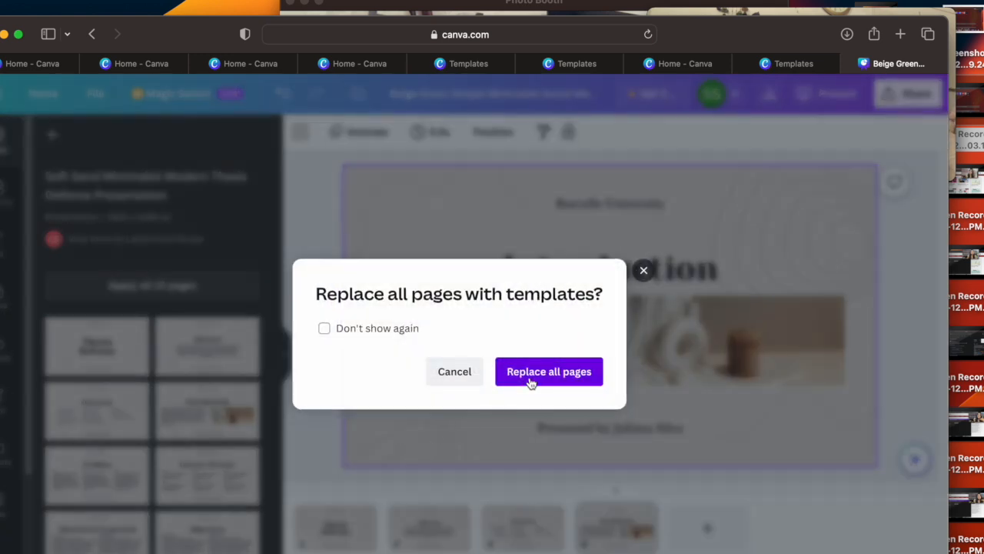
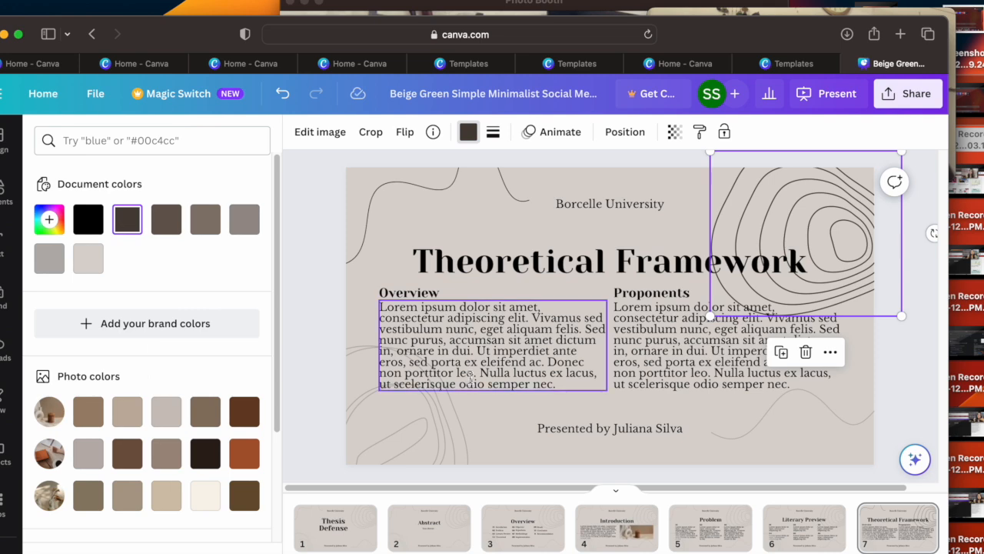
Step: Examine the editing options for the Theoretical Framework slide's line graphics and Overview paragraph, and return to the Thesis Defense cover page
{"action": "left_click", "coordinate": [477, 433]}
{"action": "left_click", "coordinate": [391, 423]}
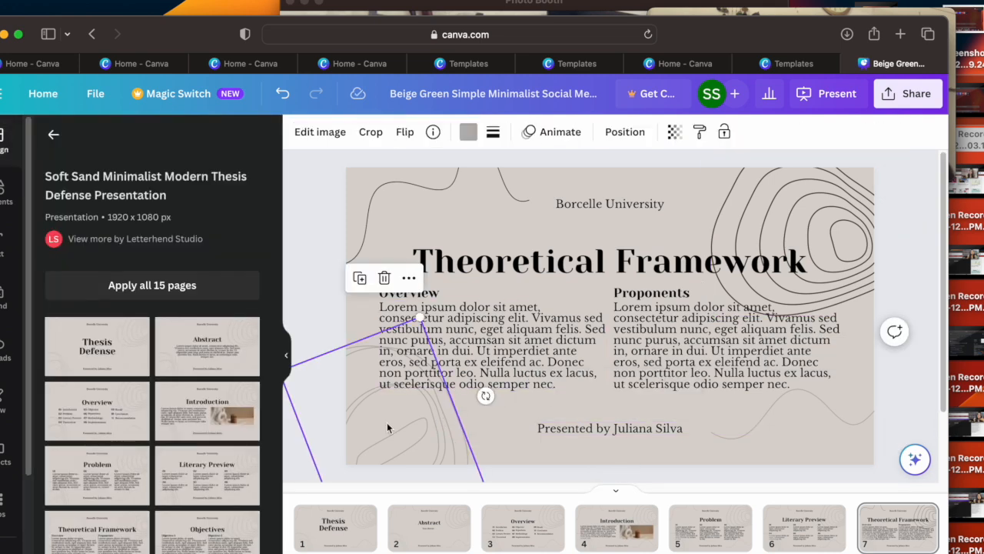
{"action": "left_click", "coordinate": [493, 133]}
{"action": "mouse_move", "coordinate": [494, 229]}
{"action": "left_mouse_down"}
{"action": "mouse_move", "coordinate": [636, 225]}
{"action": "mouse_move", "coordinate": [493, 225]}
{"action": "left_mouse_up"}
{"action": "left_click", "coordinate": [590, 364]}
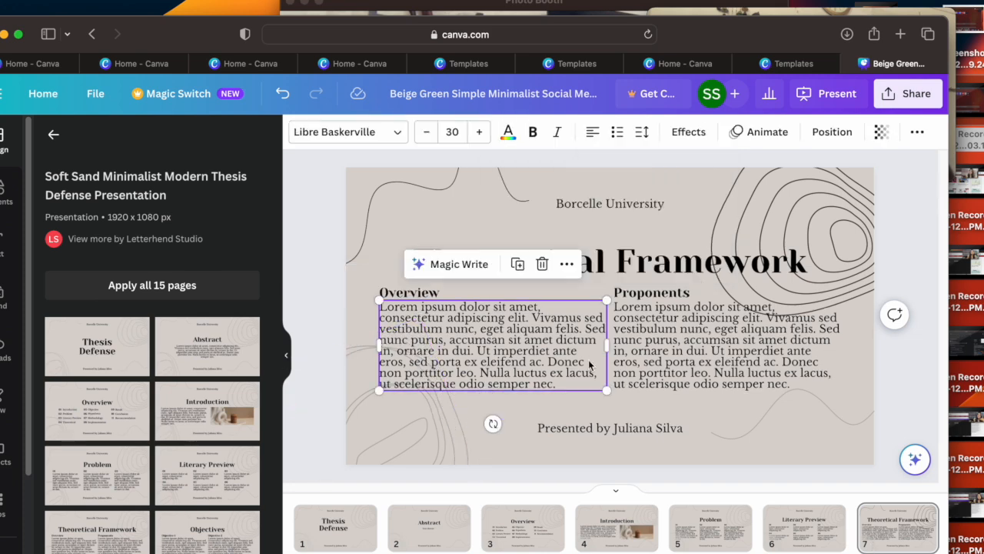
{"action": "left_click", "coordinate": [687, 401]}
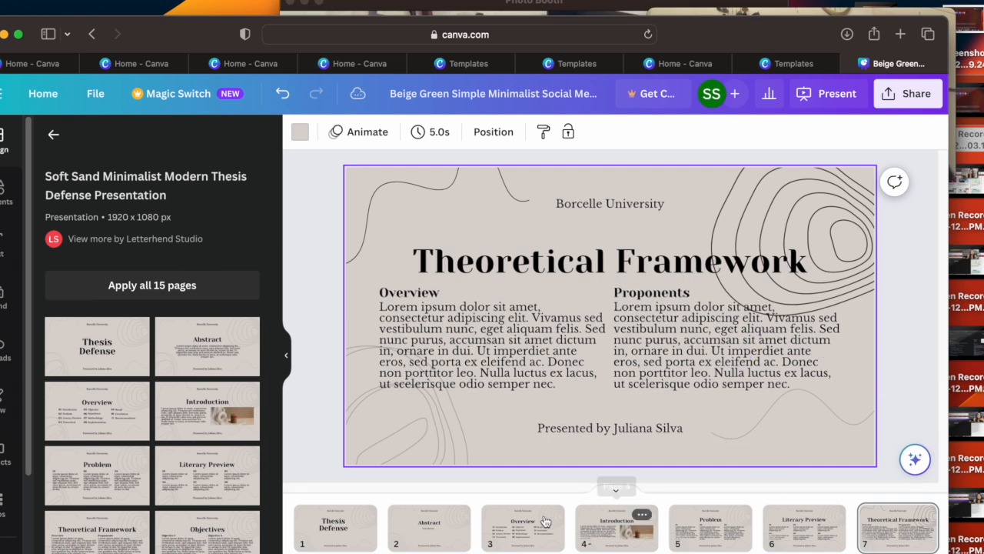
{"action": "left_click", "coordinate": [336, 524]}
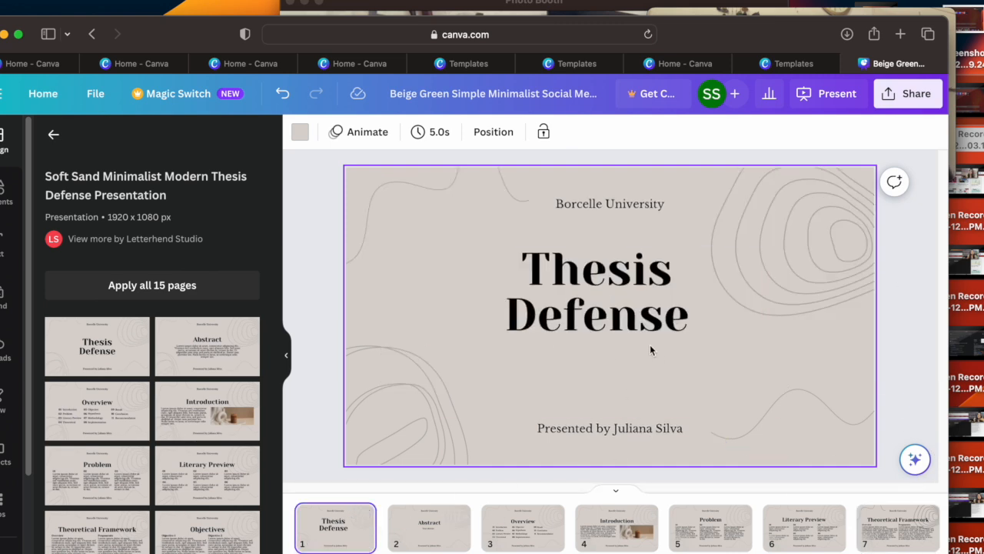
Step: Open the presentation's download settings, look through the available file types and choose PPTX for all pages
{"action": "left_click", "coordinate": [905, 100]}
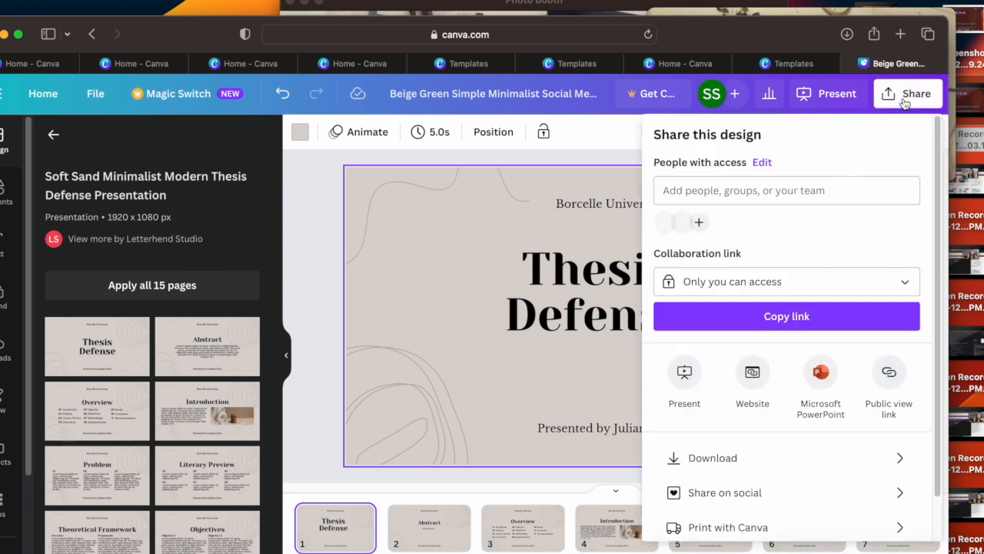
{"action": "left_click", "coordinate": [776, 455]}
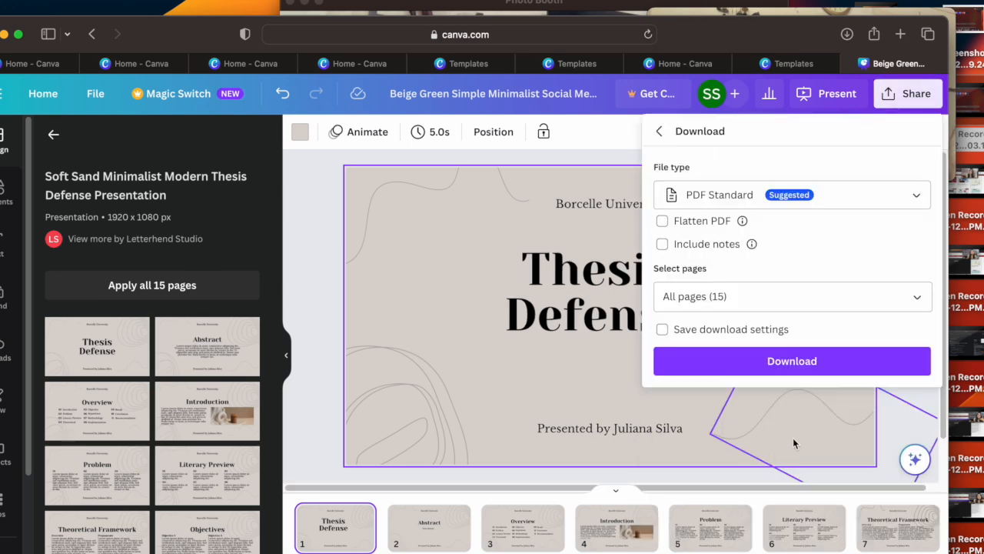
{"action": "left_click", "coordinate": [917, 196]}
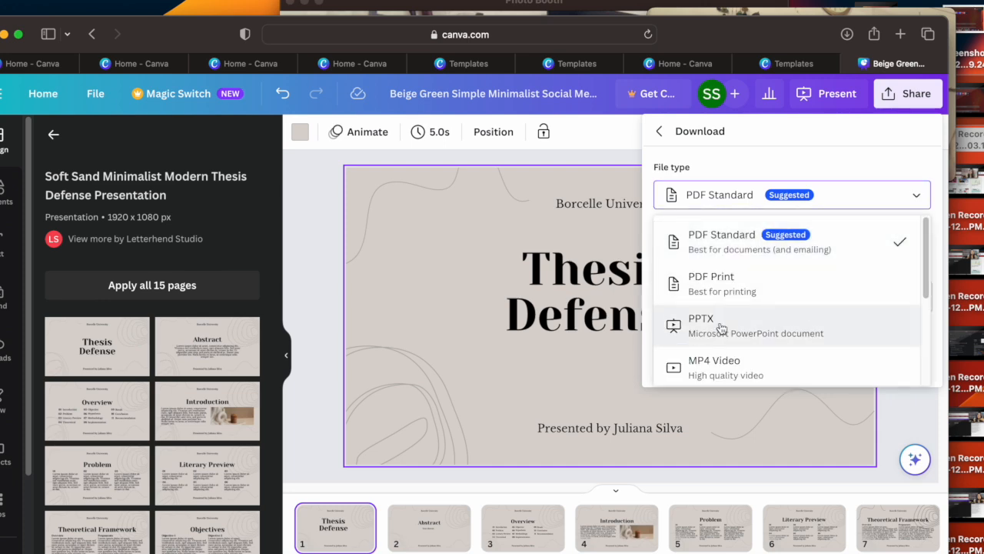
{"action": "scroll", "coordinate": [807, 380], "scroll_direction": "down", "scroll_amount": 1}
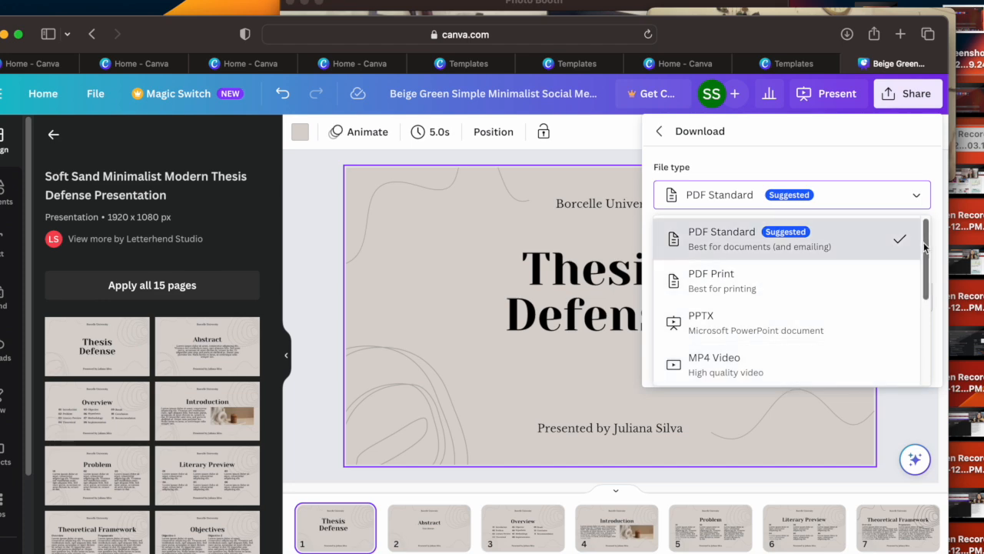
{"action": "left_click_drag", "start_coordinate": [926, 262], "coordinate": [926, 315]}
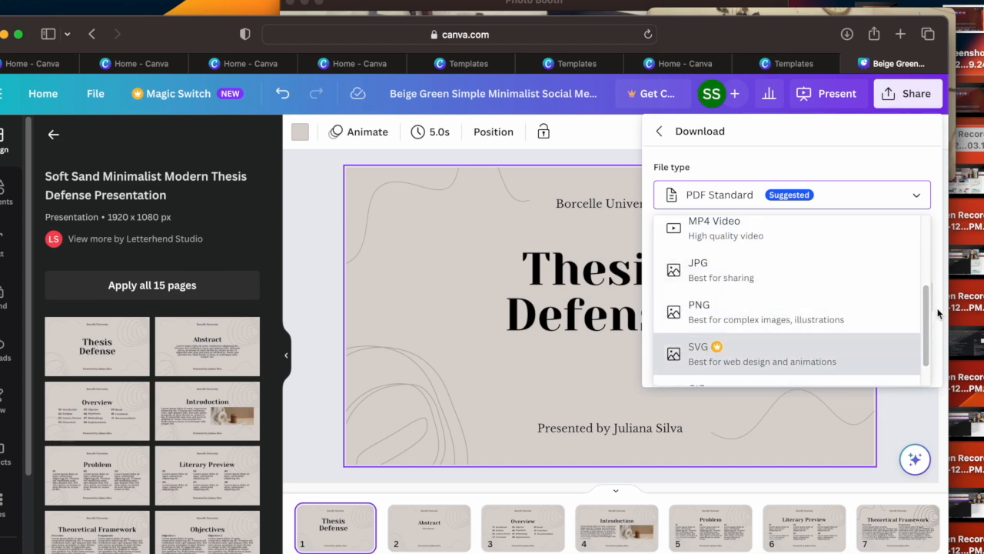
{"action": "left_click_drag", "start_coordinate": [924, 314], "coordinate": [926, 275]}
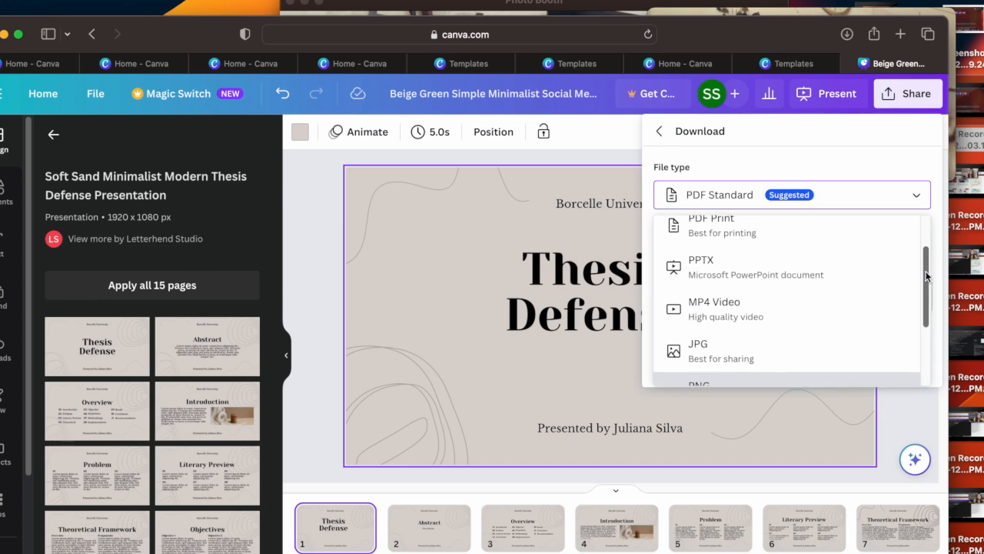
{"action": "mouse_move", "coordinate": [926, 275]}
{"action": "left_mouse_down"}
{"action": "mouse_move", "coordinate": [918, 226]}
{"action": "mouse_move", "coordinate": [912, 298]}
{"action": "mouse_move", "coordinate": [908, 240]}
{"action": "mouse_move", "coordinate": [908, 274]}
{"action": "left_mouse_up"}
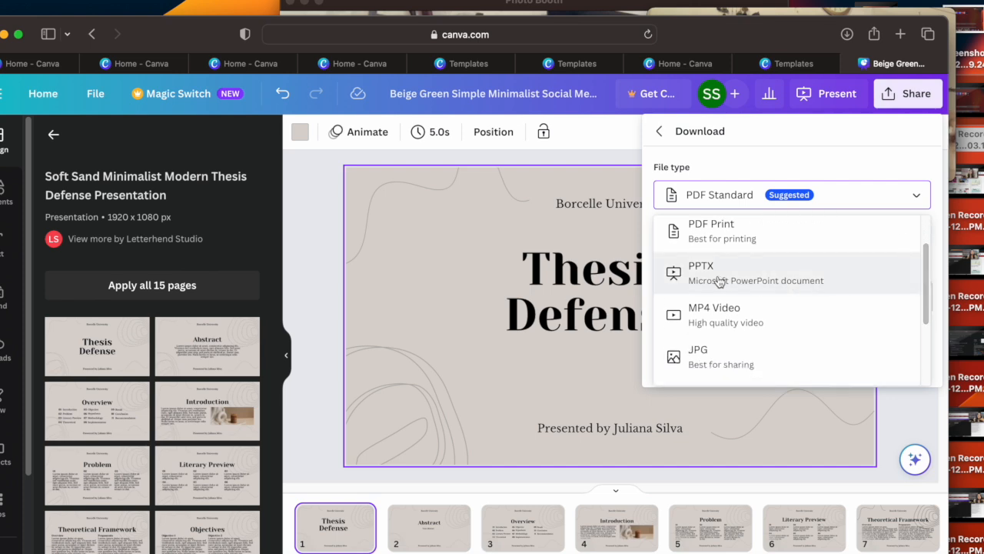
{"action": "left_click", "coordinate": [933, 246]}
{"action": "left_click", "coordinate": [919, 202]}
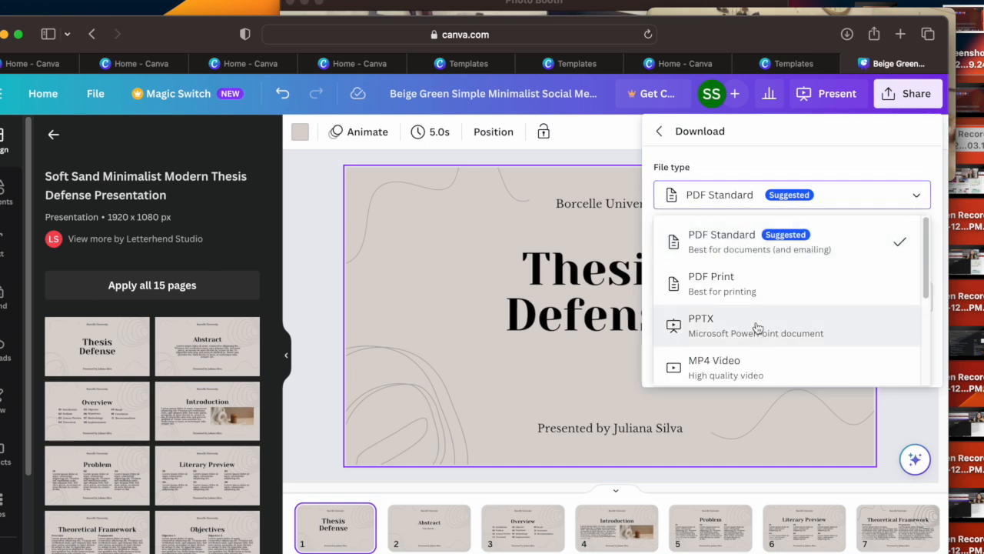
{"action": "left_click", "coordinate": [725, 319]}
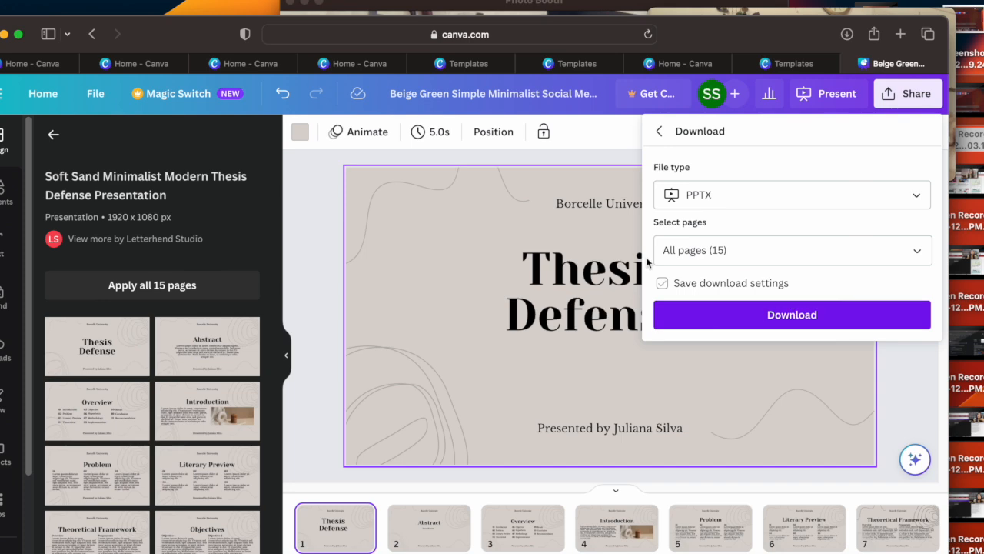
Step: Return to the Canva home page and browse the popular design formats in the Social media category
{"action": "left_click", "coordinate": [28, 101]}
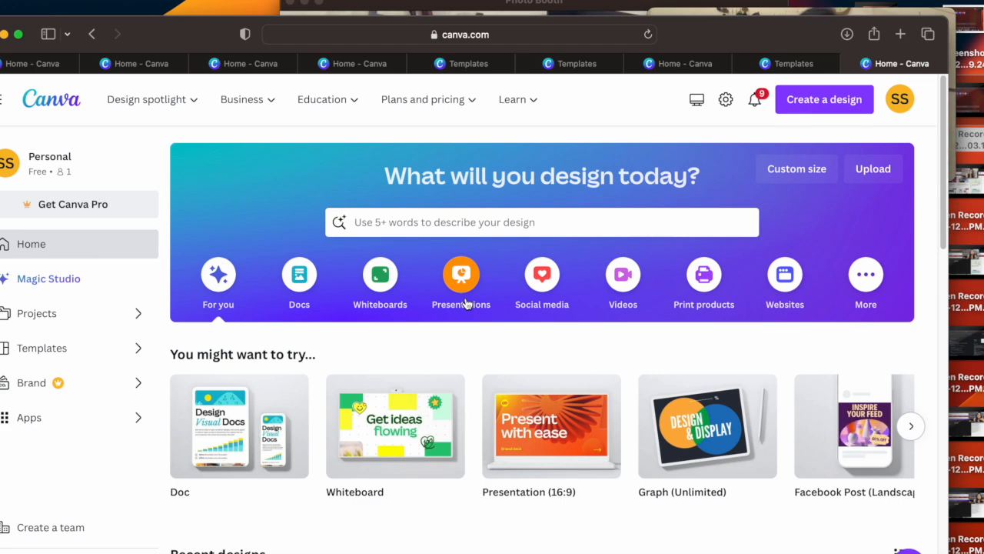
{"action": "left_click", "coordinate": [552, 290]}
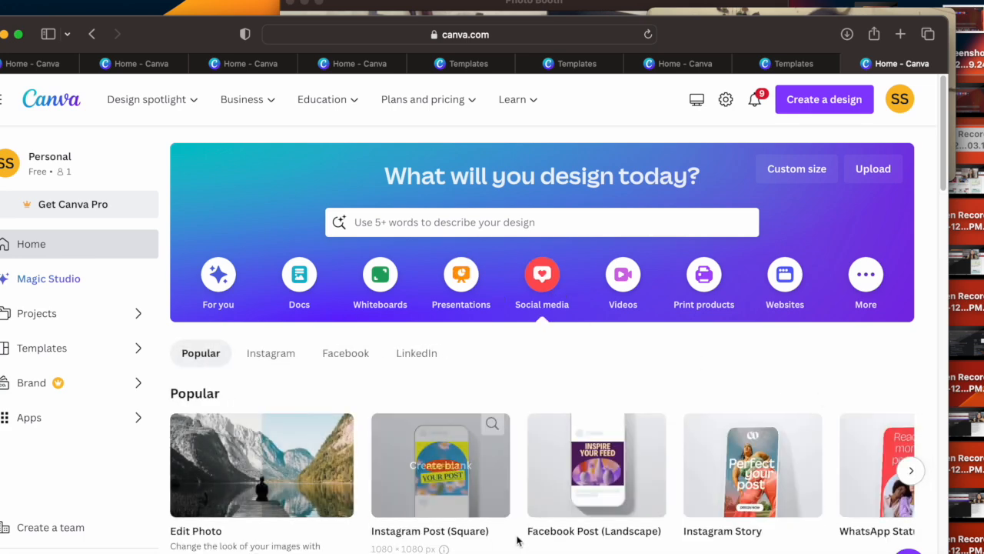
{"action": "left_click", "coordinate": [911, 472]}
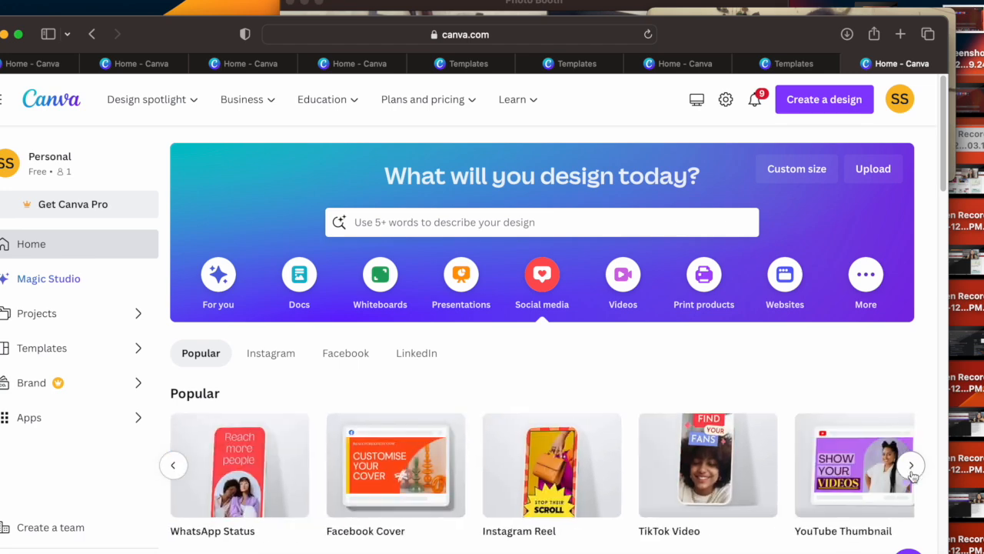
{"action": "left_click", "coordinate": [911, 466]}
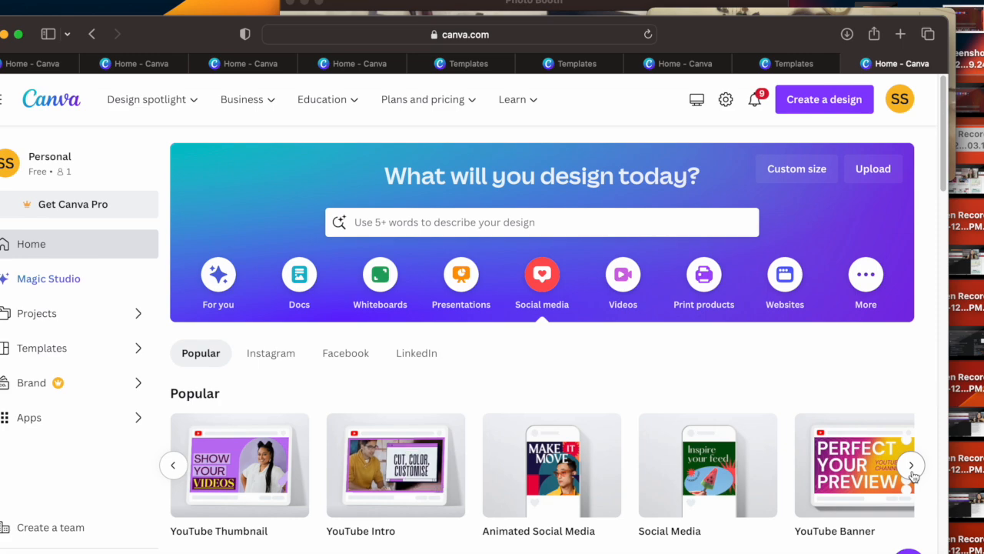
{"action": "left_click", "coordinate": [911, 466]}
Step: Find the Instagram Posts templates under Social media and open the black and orange Digital Marketing Expert design
{"action": "scroll", "coordinate": [950, 227], "scroll_direction": "down", "scroll_amount": 3}
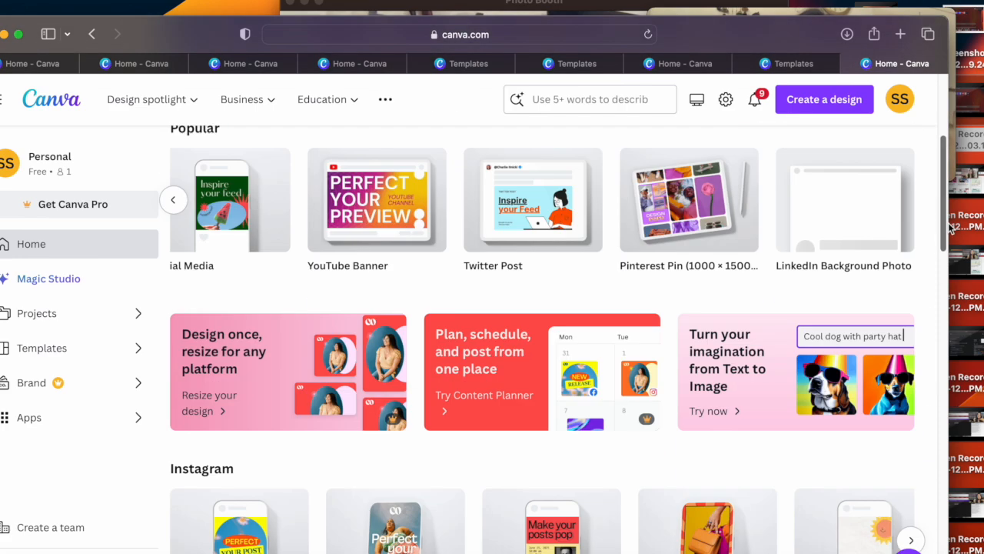
{"action": "scroll", "coordinate": [951, 227], "scroll_direction": "down", "scroll_amount": 5}
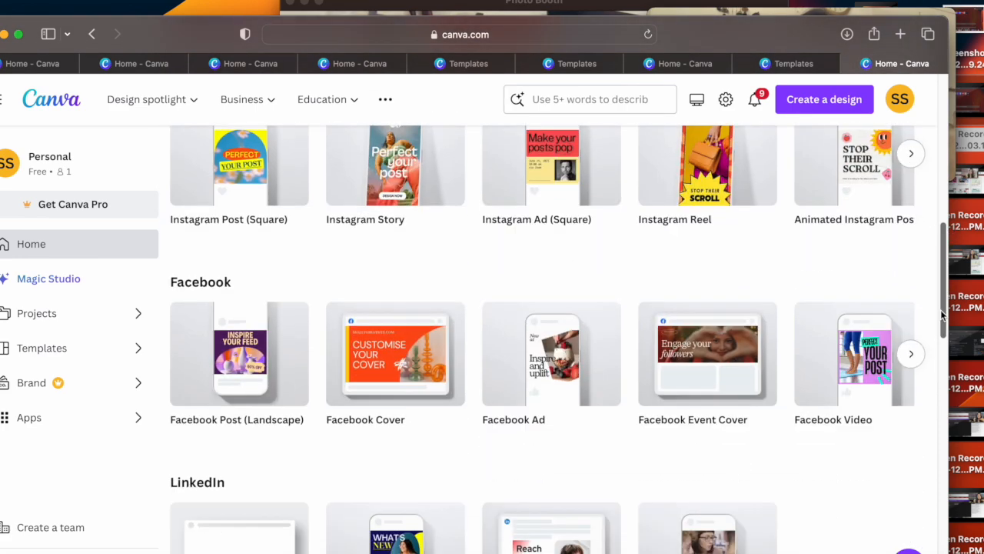
{"action": "left_click_drag", "start_coordinate": [941, 309], "coordinate": [924, 432]}
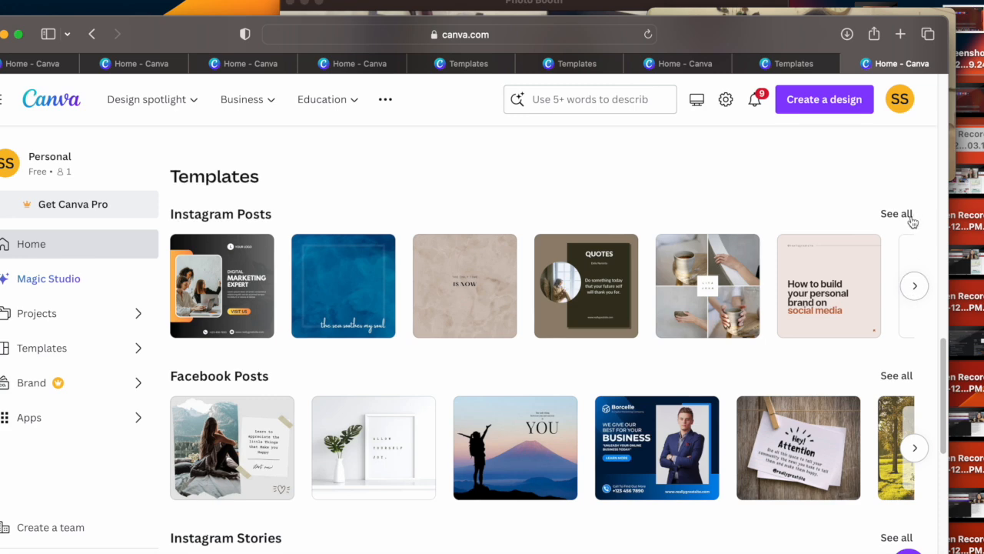
{"action": "left_click", "coordinate": [227, 285]}
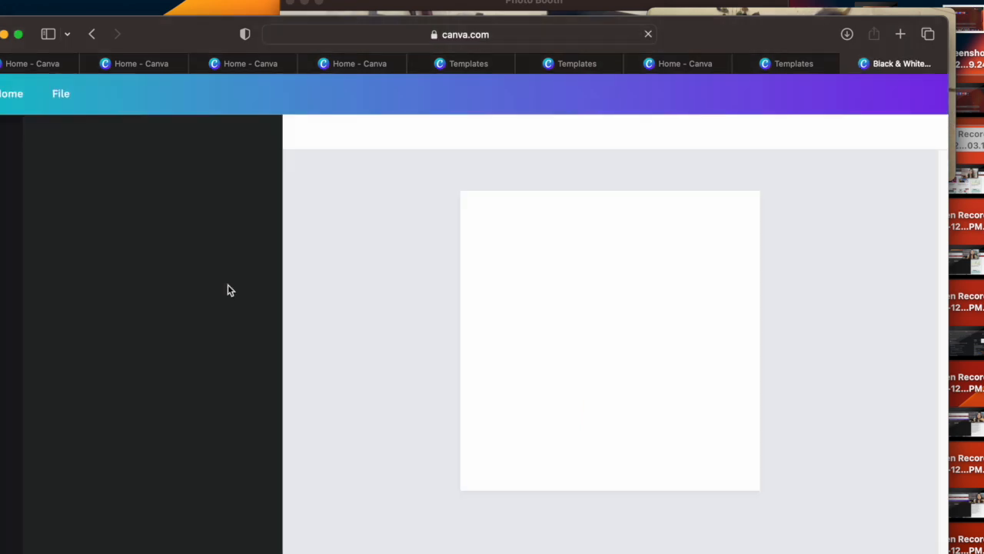
Step: Inspect the Instagram post's editable elements, including the headline, body text, VISIT US label, team photo and YOUR LOGO text
{"action": "left_click", "coordinate": [668, 332]}
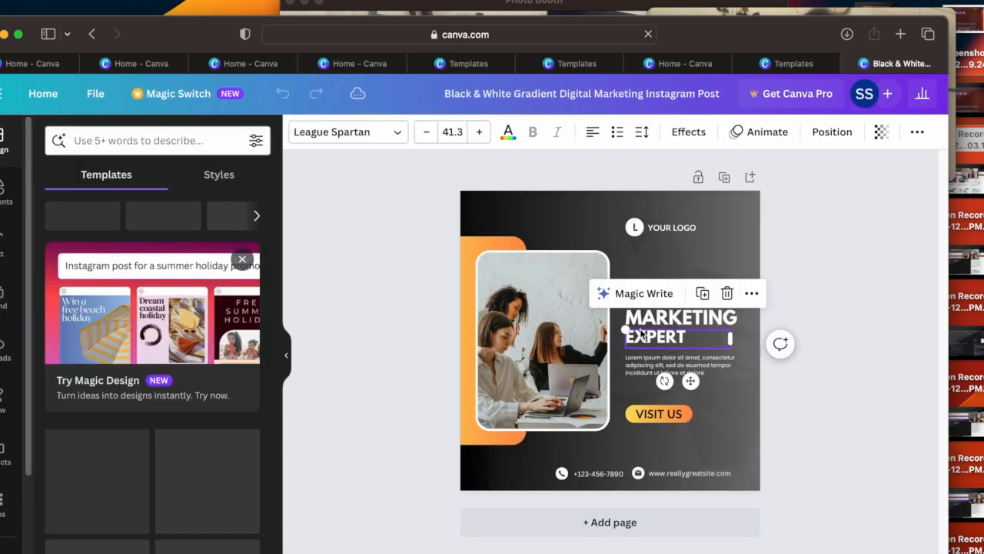
{"action": "left_click", "coordinate": [654, 391]}
{"action": "left_click", "coordinate": [560, 373]}
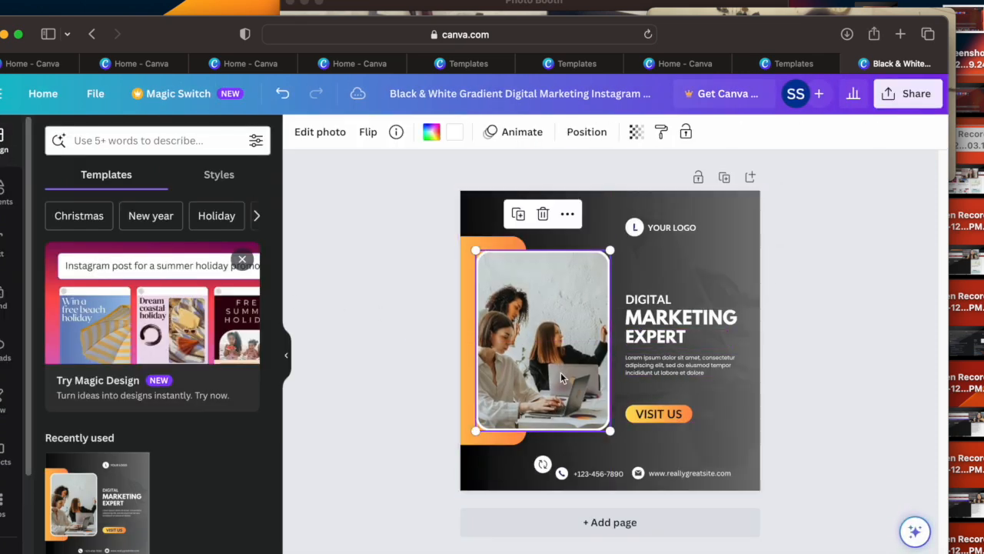
{"action": "left_click", "coordinate": [673, 324]}
{"action": "left_click", "coordinate": [673, 344]}
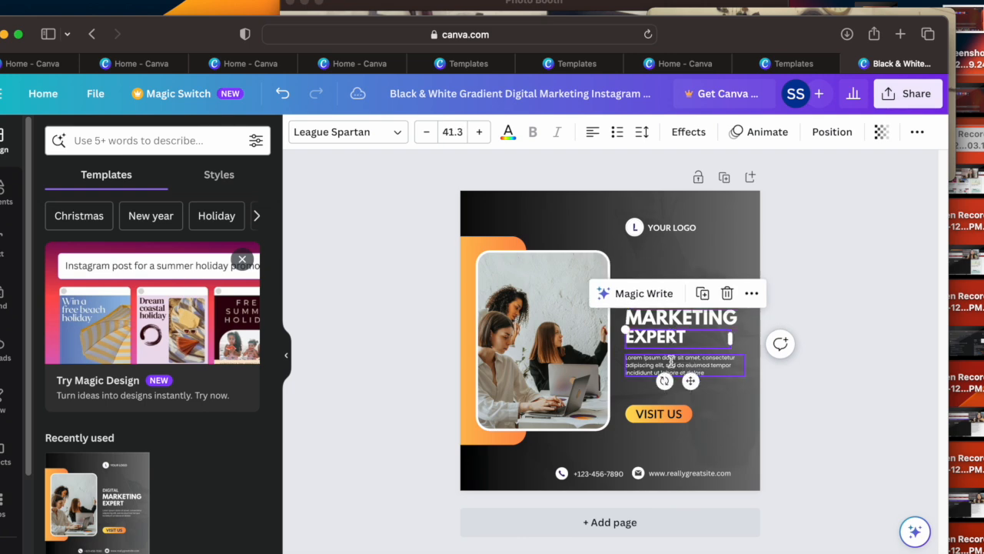
{"action": "left_click", "coordinate": [671, 364]}
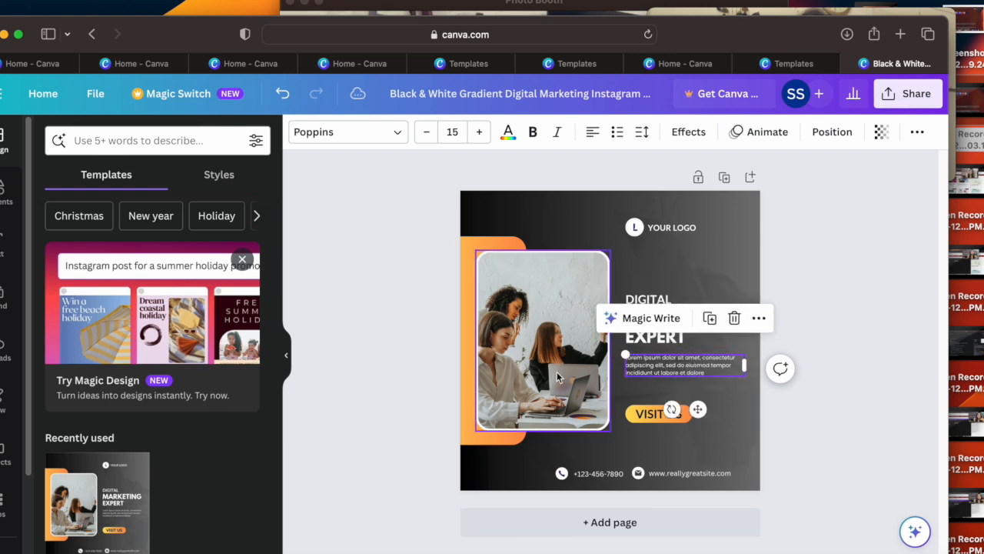
{"action": "left_click", "coordinate": [687, 417]}
{"action": "left_click_drag", "start_coordinate": [689, 419], "coordinate": [689, 421]}
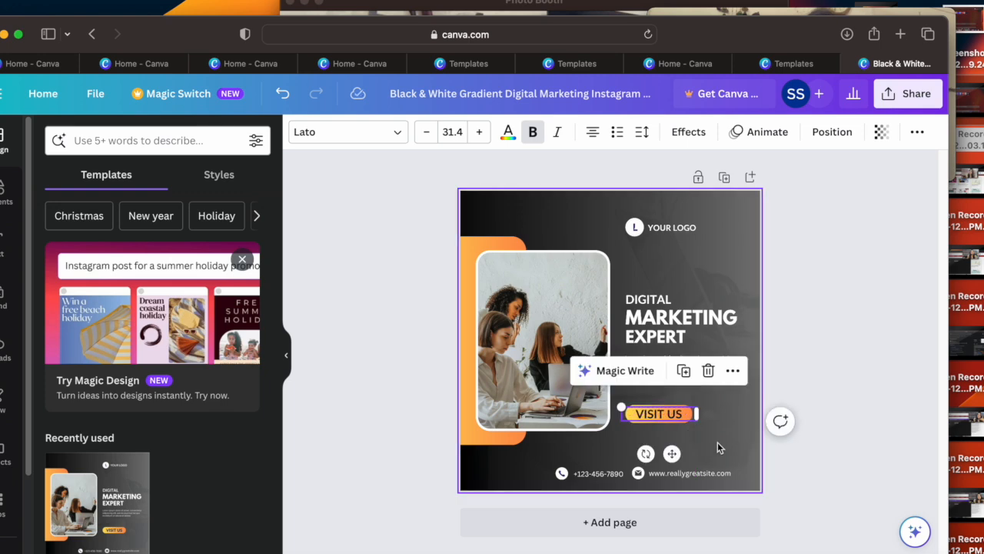
{"action": "left_click", "coordinate": [588, 316]}
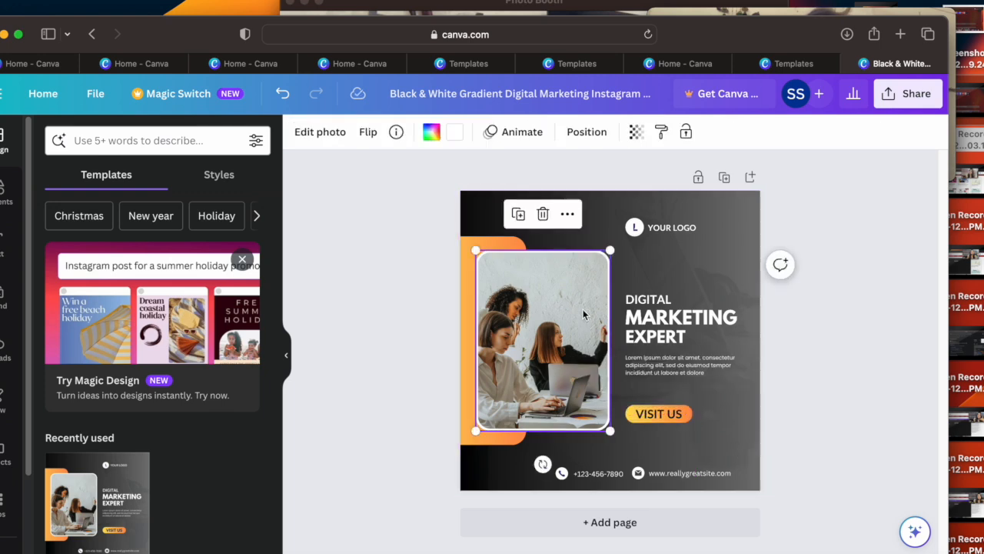
{"action": "left_click_drag", "start_coordinate": [610, 252], "coordinate": [629, 271]}
{"action": "left_click", "coordinate": [659, 234]}
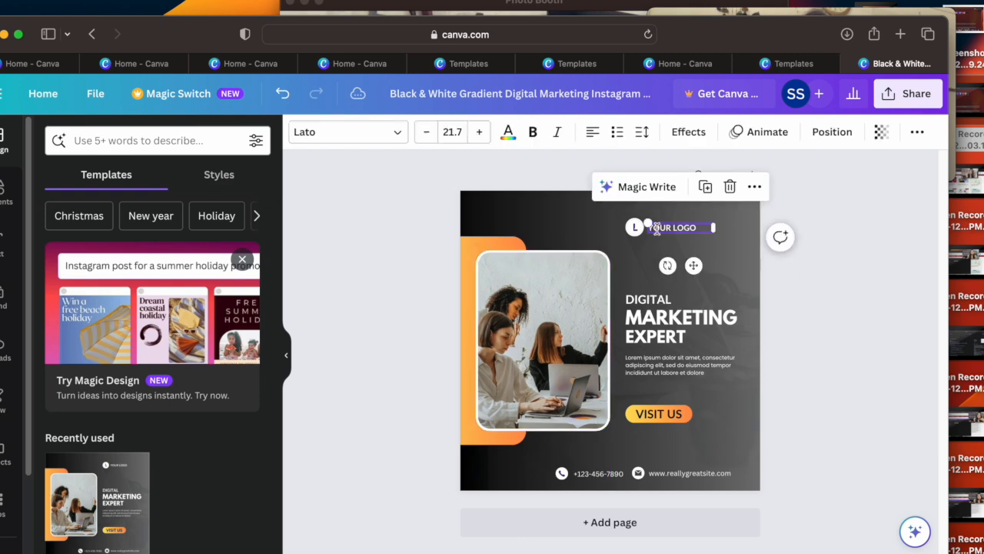
Step: Search the elements library for "Instagram" and show all matching graphics
{"action": "left_click", "coordinate": [4, 191]}
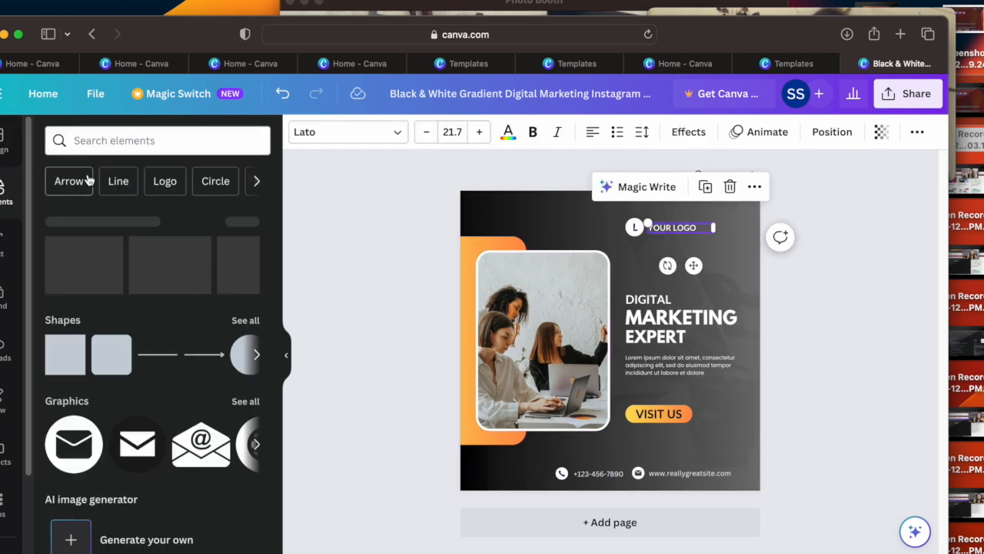
{"action": "left_click", "coordinate": [105, 142]}
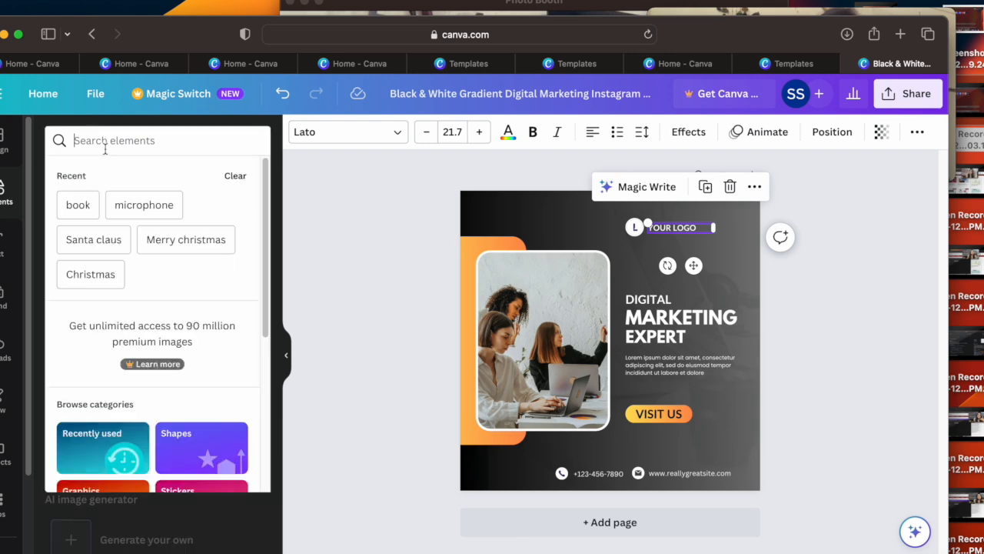
{"action": "type", "text": "Intagra"}
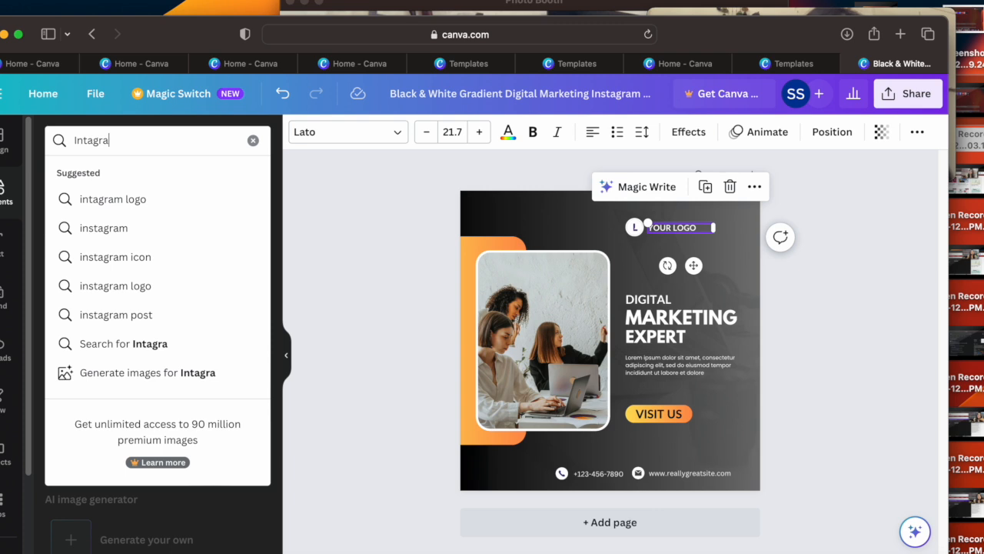
{"action": "type", "text": "m"}
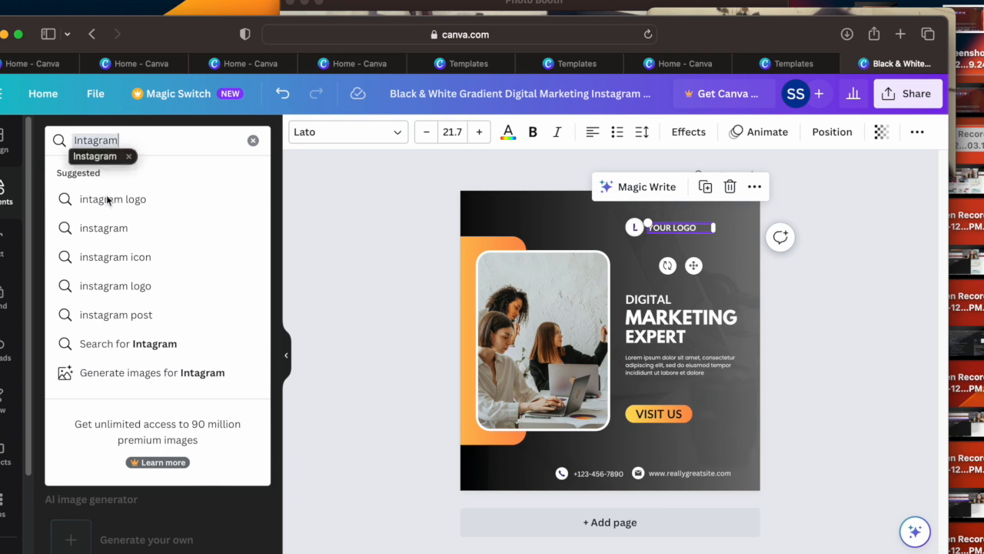
{"action": "key", "text": "Return"}
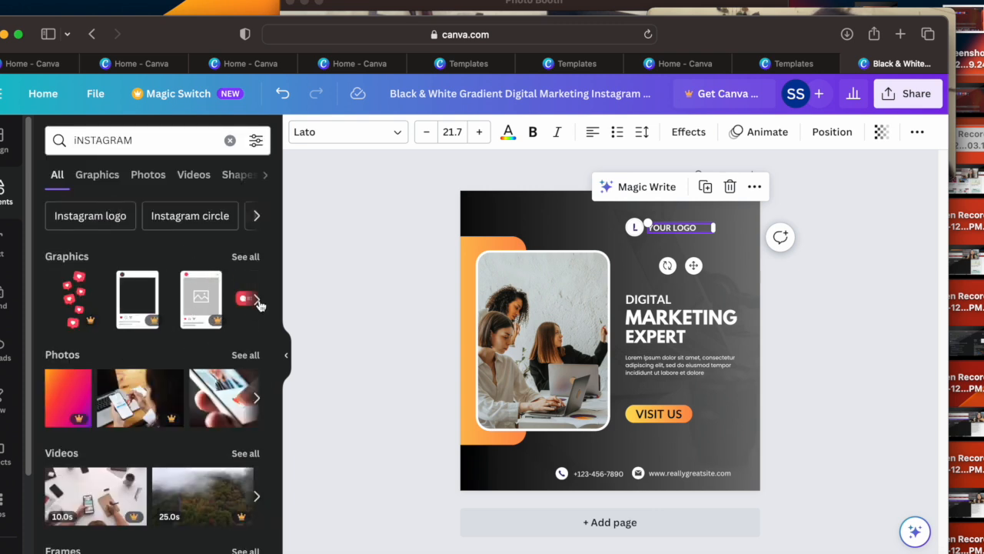
{"action": "left_click", "coordinate": [246, 257]}
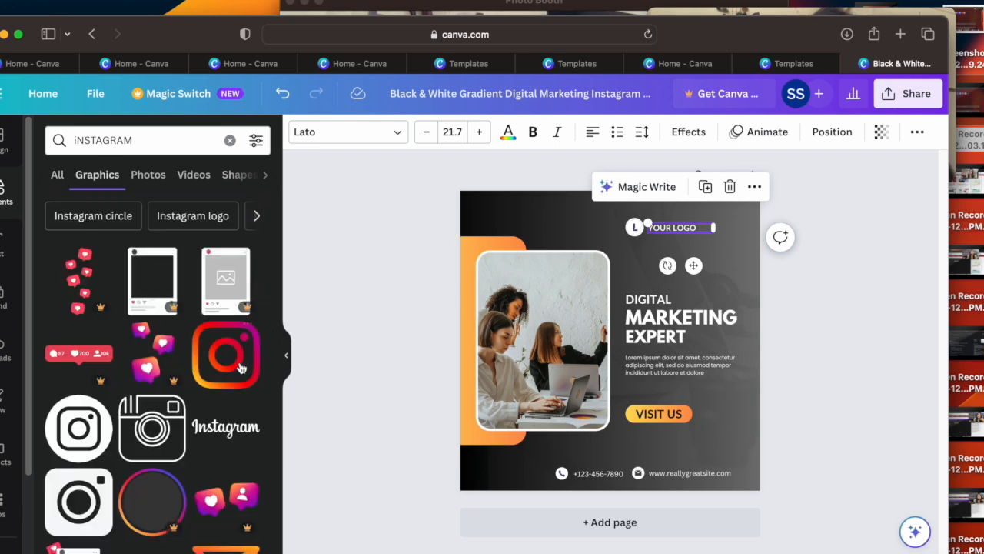
Step: Fill the post's photo frame with the gradient Instagram logo graphic and undo the frame's slight shift
{"action": "left_click_drag", "start_coordinate": [225, 372], "coordinate": [552, 308]}
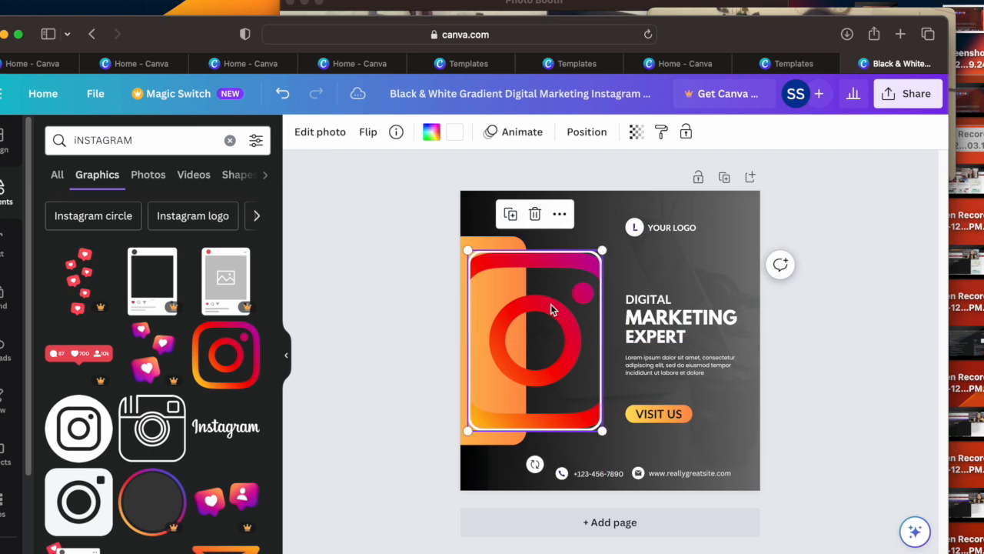
{"action": "left_click", "coordinate": [283, 93]}
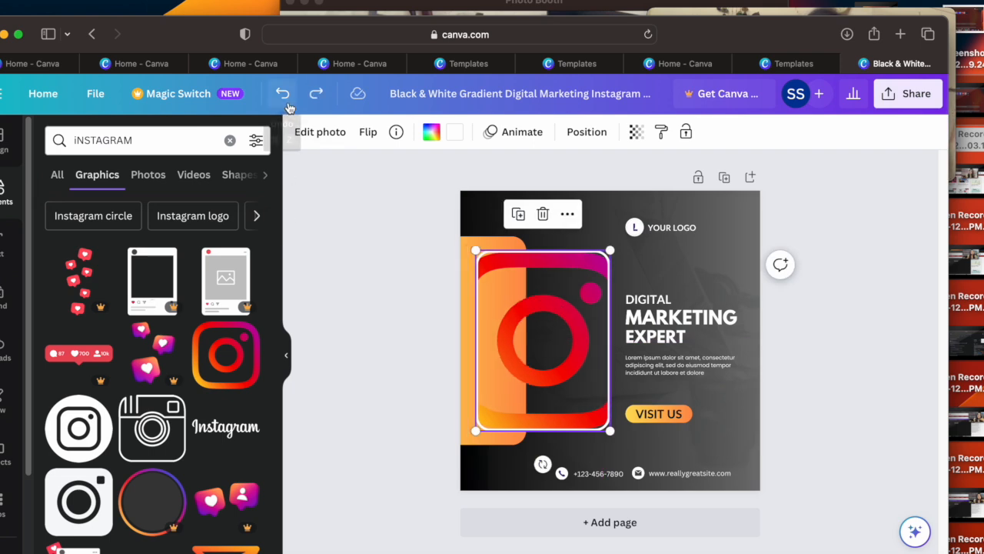
Step: Undo the photo frame replacement, add the gradient Instagram logo as a separate graphic, and place it small in the post's upper-right corner
{"action": "left_click", "coordinate": [282, 94]}
{"action": "left_click_drag", "start_coordinate": [228, 359], "coordinate": [682, 432]}
{"action": "left_click_drag", "start_coordinate": [655, 464], "coordinate": [729, 237]}
{"action": "left_click_drag", "start_coordinate": [756, 201], "coordinate": [740, 235]}
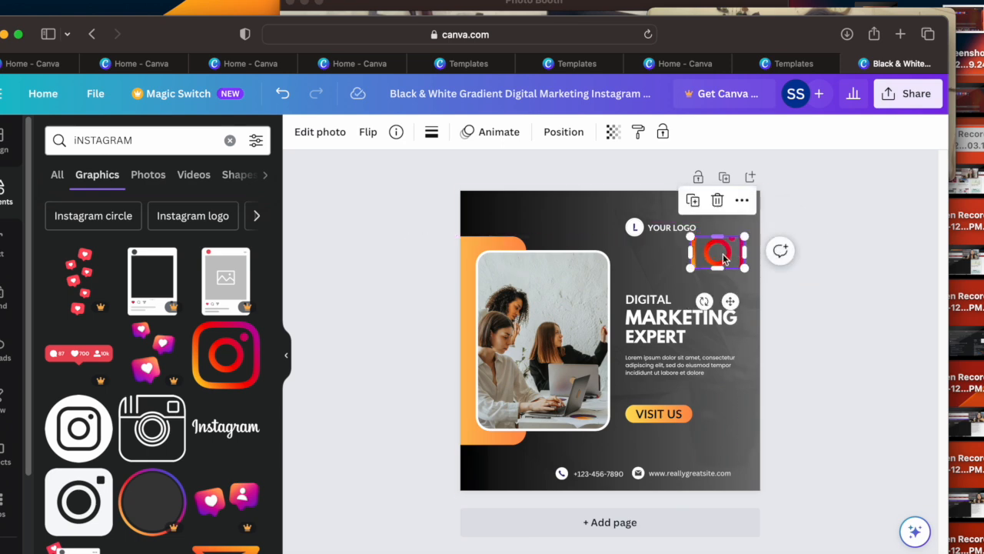
{"action": "key", "text": "super+z"}
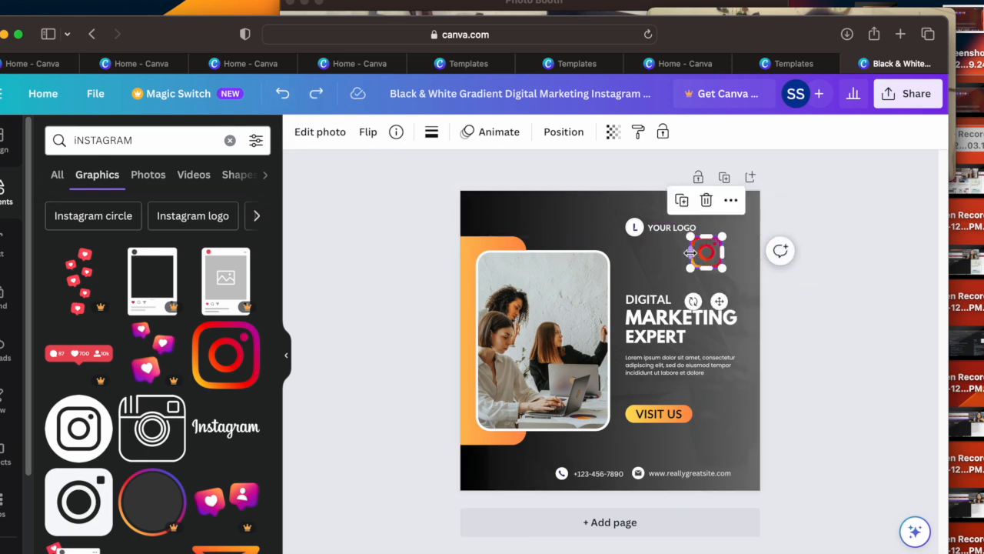
{"action": "mouse_move", "coordinate": [722, 236]}
{"action": "left_mouse_down"}
{"action": "mouse_move", "coordinate": [703, 256]}
{"action": "mouse_move", "coordinate": [721, 234]}
{"action": "left_mouse_up"}
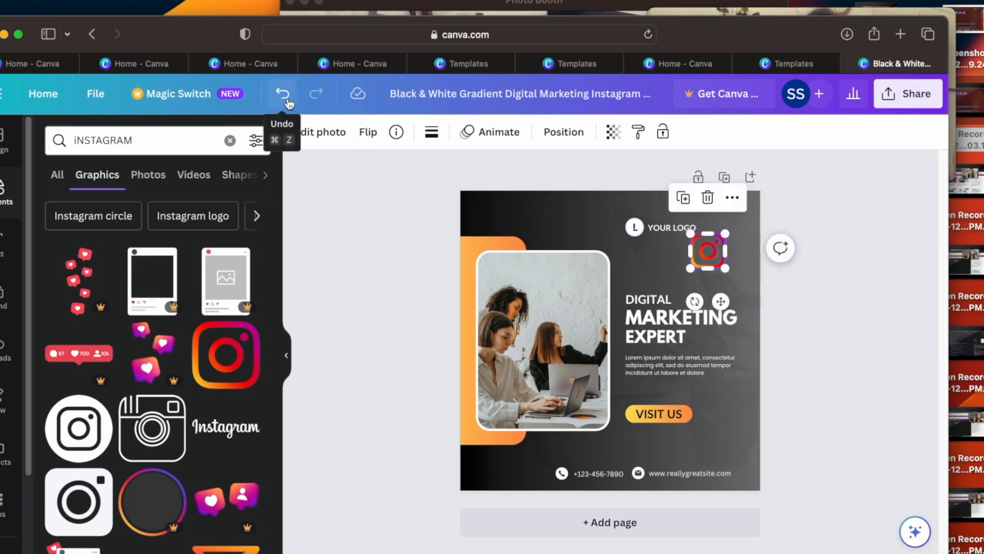
{"action": "left_click", "coordinate": [283, 94]}
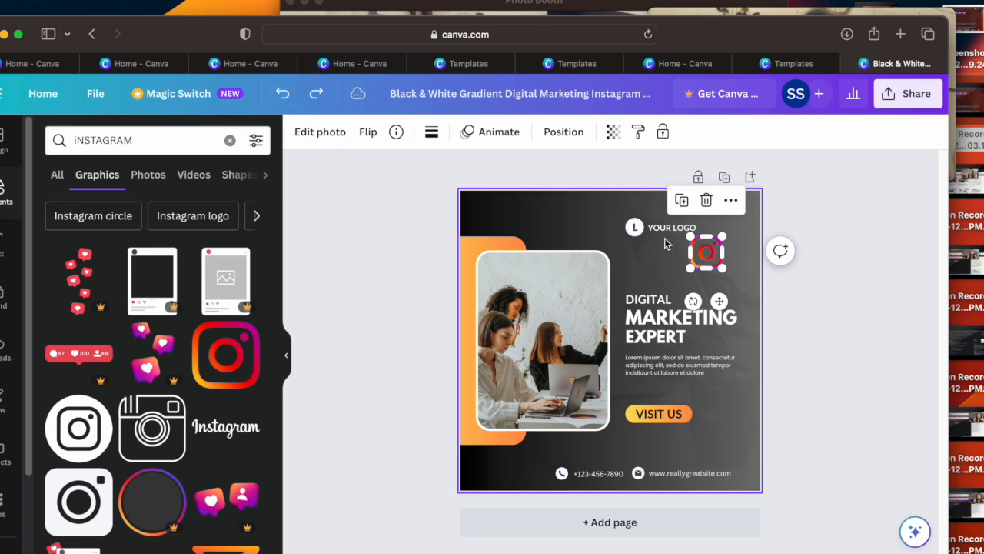
{"action": "left_click_drag", "start_coordinate": [702, 252], "coordinate": [733, 216]}
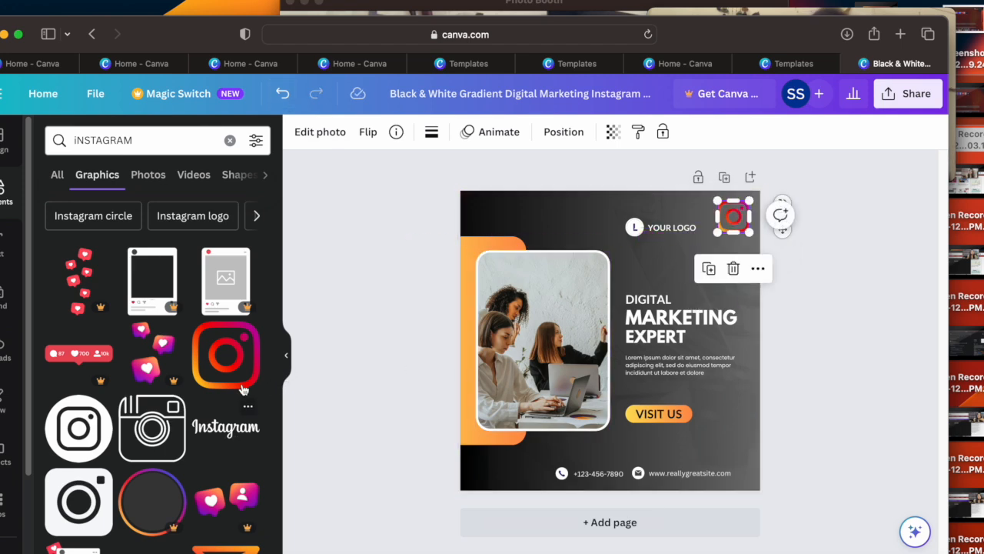
Step: Search the elements library for "like" and show all matching graphics
{"action": "left_click", "coordinate": [230, 140]}
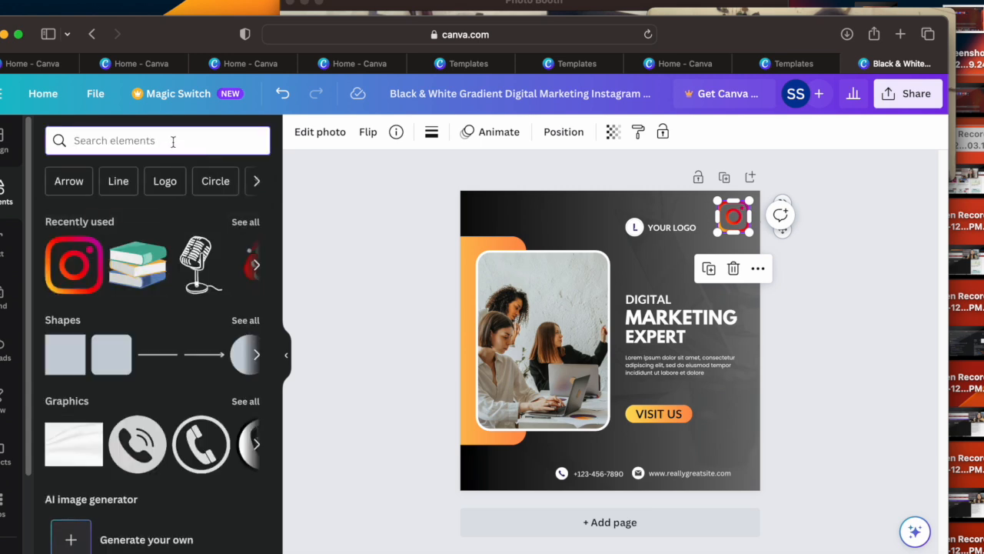
{"action": "type", "text": "subscribe"}
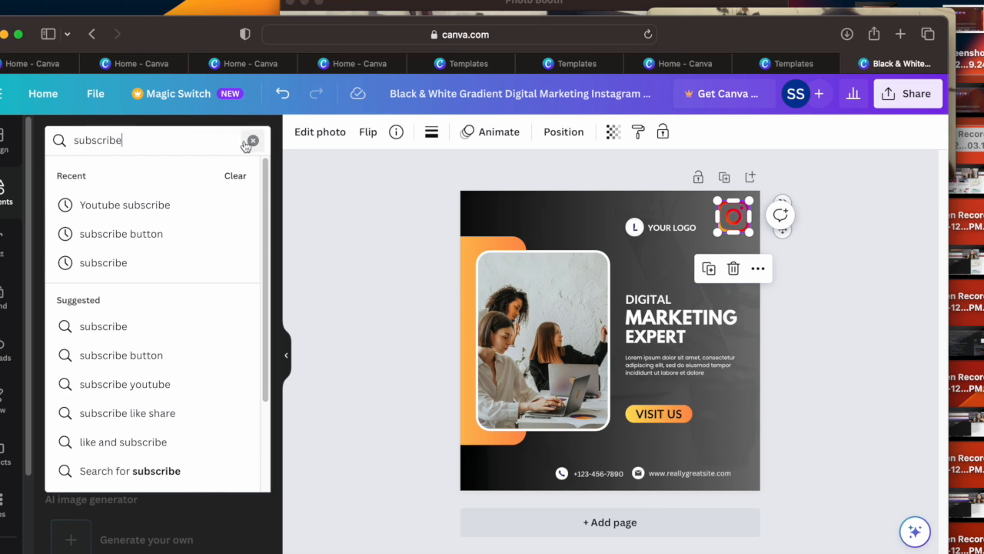
{"action": "left_click", "coordinate": [249, 142]}
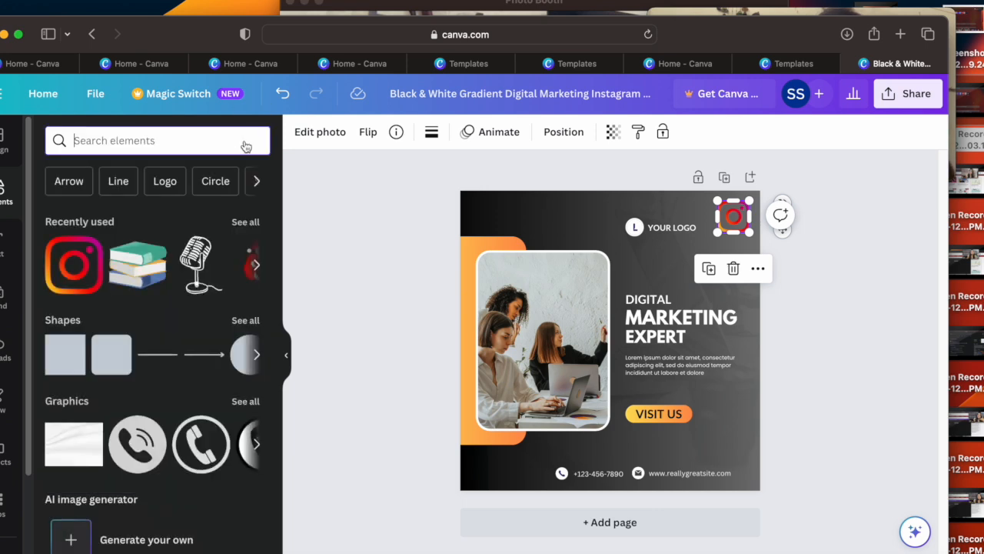
{"action": "type", "text": "like"}
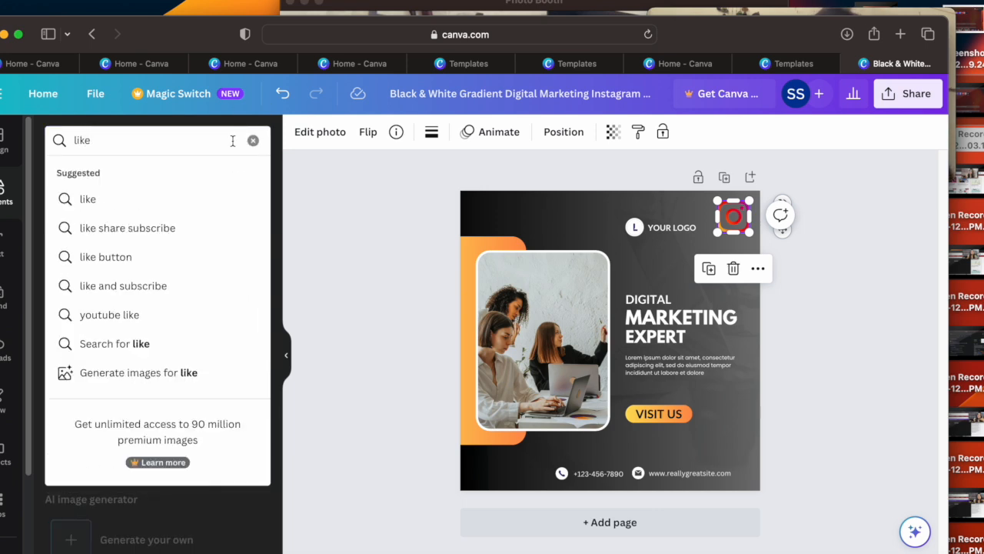
{"action": "left_click", "coordinate": [157, 203]}
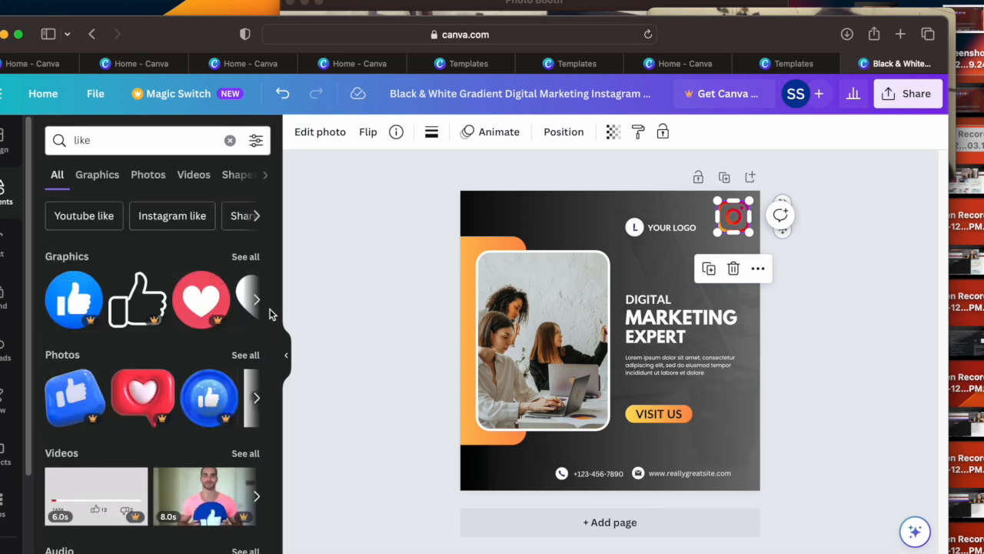
{"action": "left_click", "coordinate": [251, 263]}
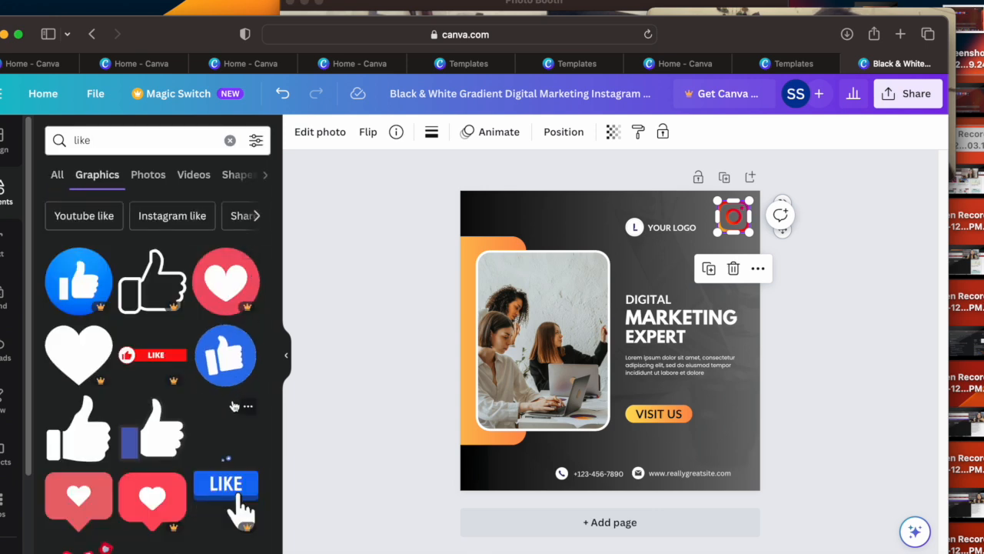
Step: Add the solid thumbs-up graphic, shrink it to icon size and place it near the post's lower-right corner, beside VISIT US
{"action": "left_click_drag", "start_coordinate": [81, 429], "coordinate": [663, 416]}
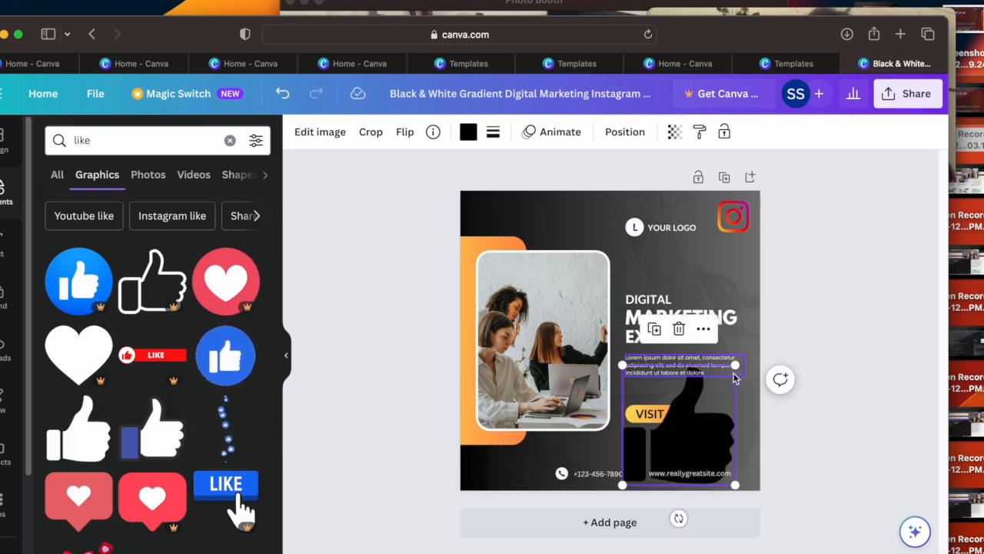
{"action": "left_click_drag", "start_coordinate": [735, 369], "coordinate": [553, 220]}
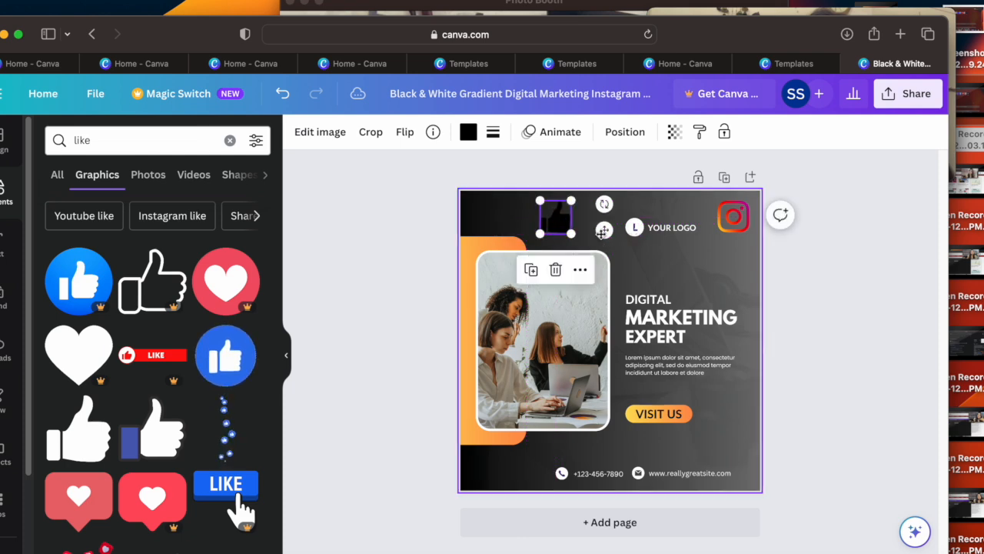
{"action": "left_click_drag", "start_coordinate": [711, 358], "coordinate": [729, 440]}
Step: Search the elements library for "follow", show all matching graphics and add the animated green and cream follow button to the post
{"action": "left_click", "coordinate": [230, 141]}
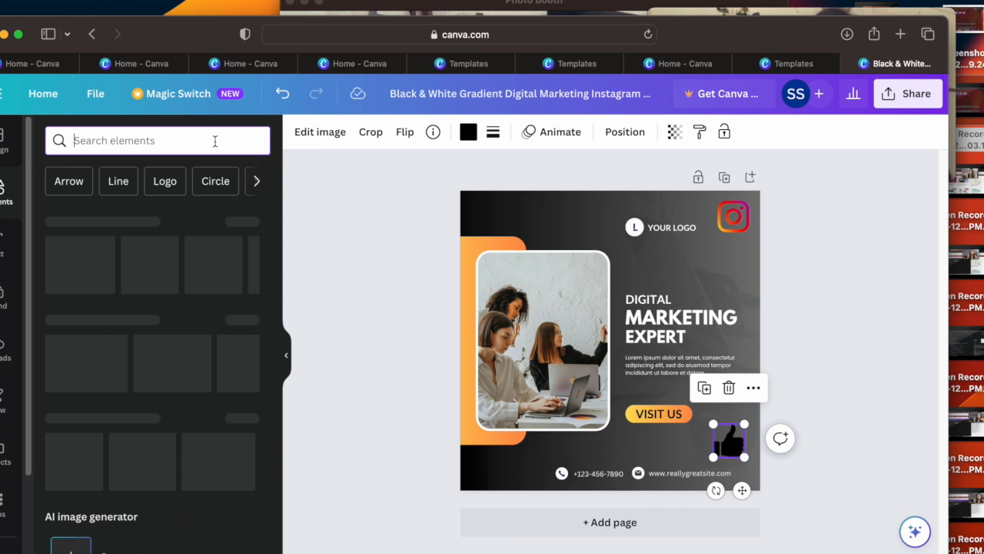
{"action": "type", "text": "folllow"}
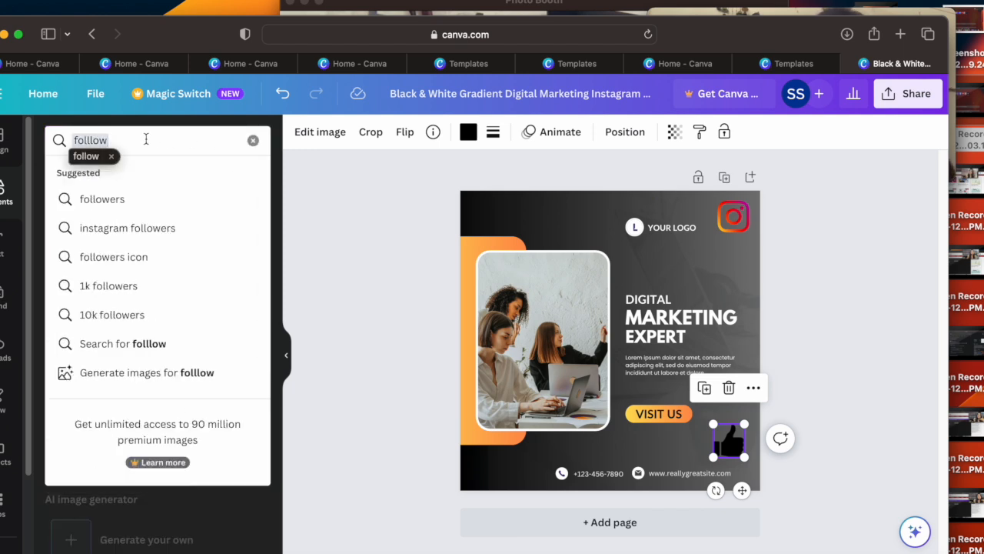
{"action": "key", "text": "Return"}
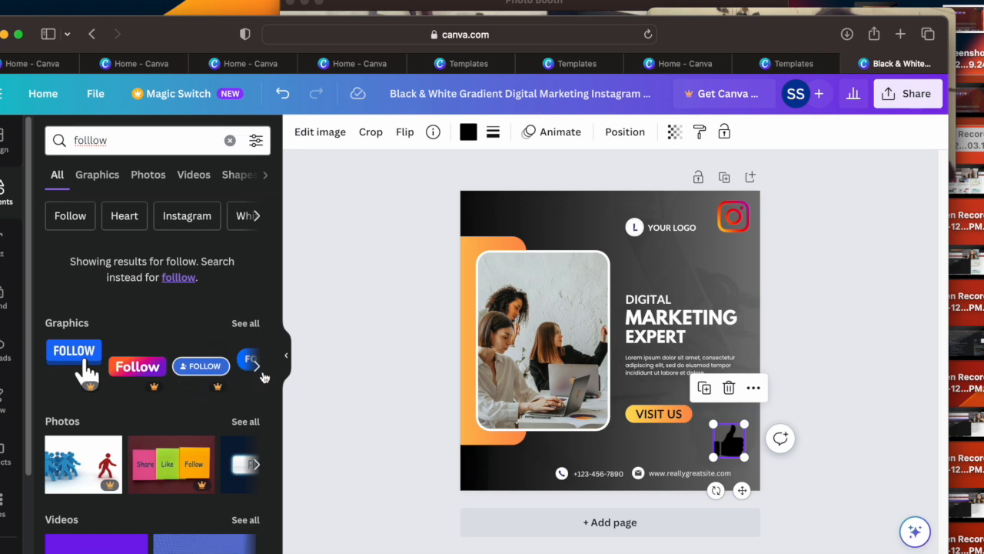
{"action": "left_click", "coordinate": [257, 369]}
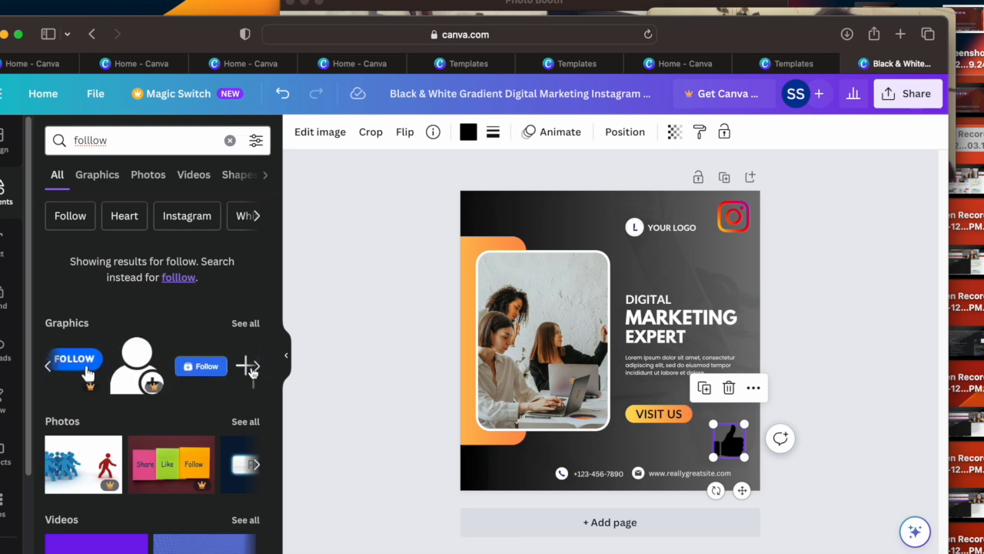
{"action": "left_click", "coordinate": [258, 371]}
{"action": "left_click", "coordinate": [259, 370]}
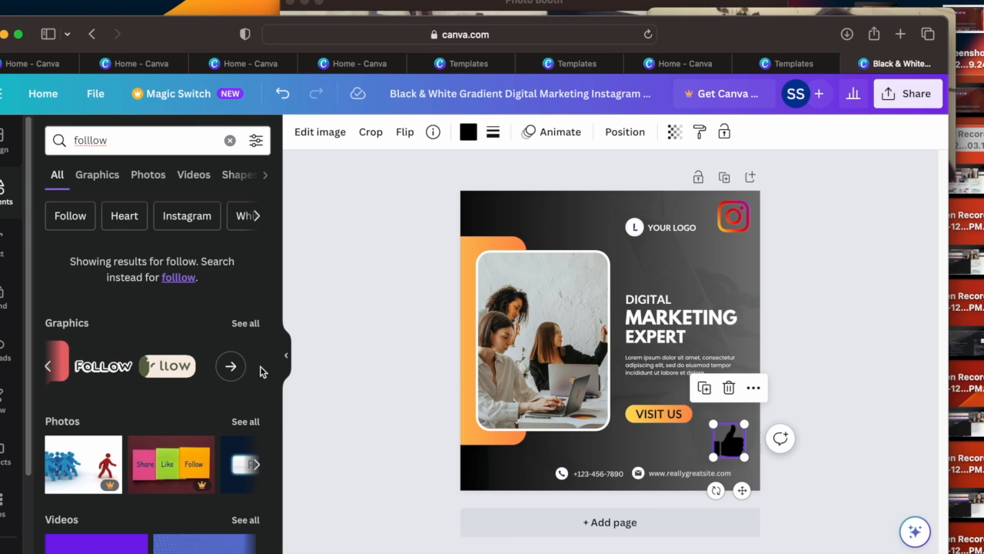
{"action": "left_click", "coordinate": [229, 367]}
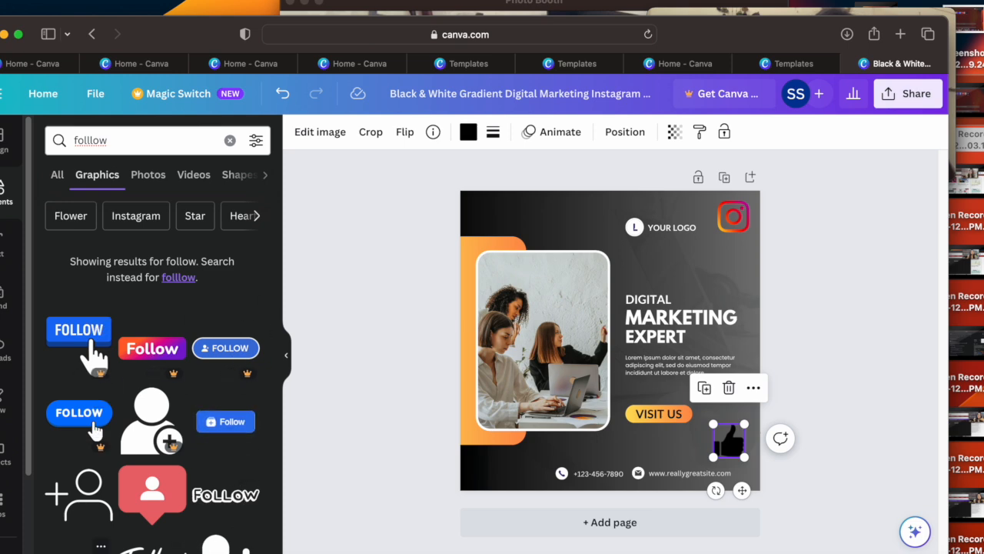
{"action": "left_click", "coordinate": [80, 551]}
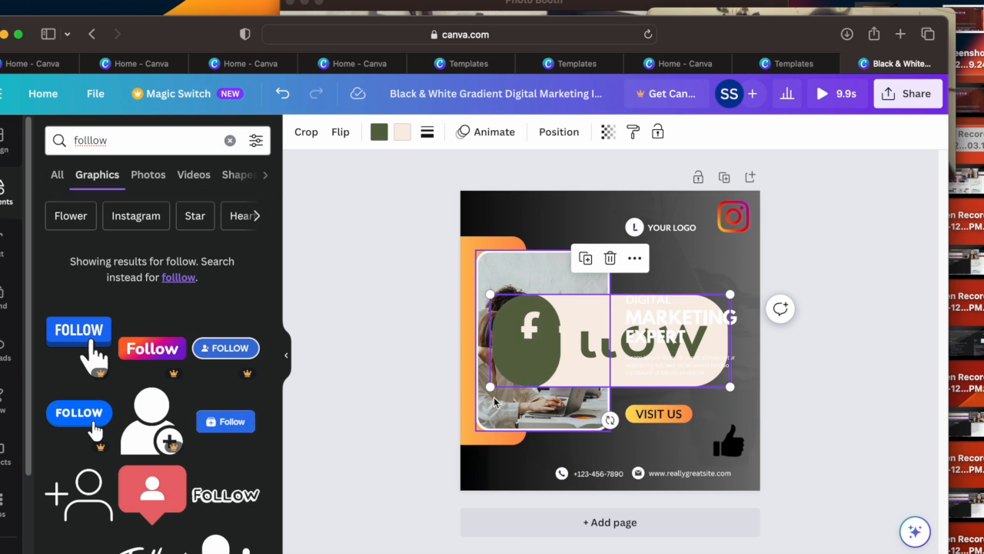
{"action": "left_click_drag", "start_coordinate": [490, 386], "coordinate": [607, 341]}
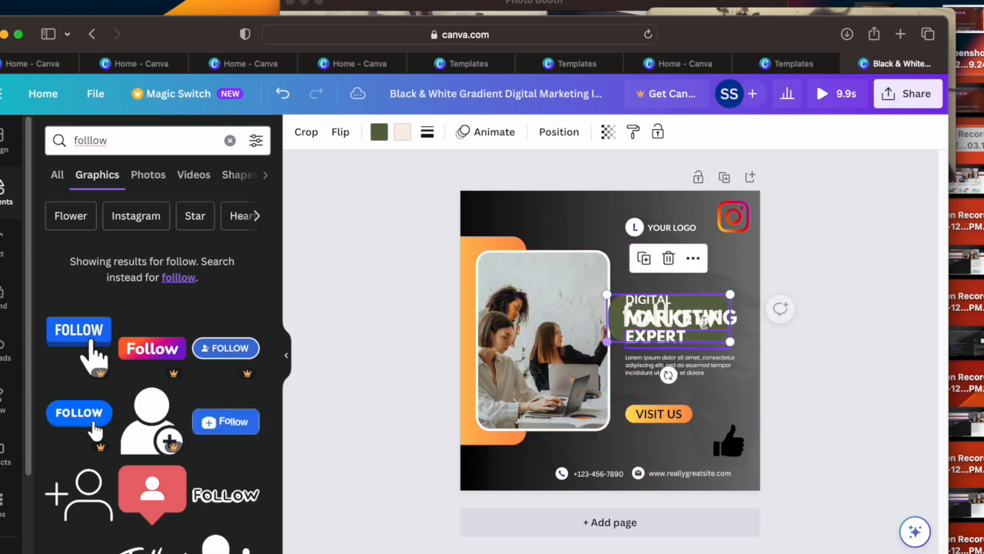
{"action": "left_click", "coordinate": [692, 315]}
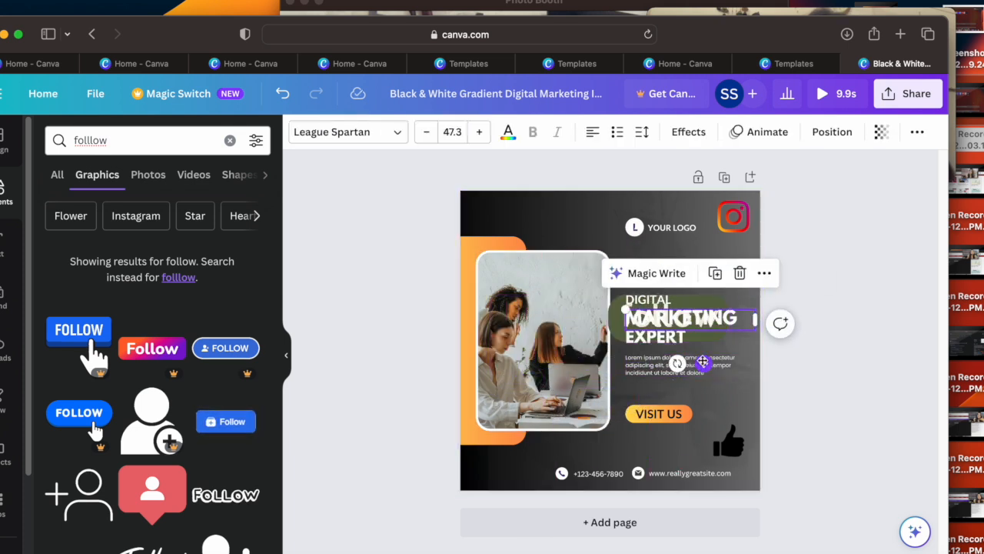
{"action": "left_click", "coordinate": [711, 323]}
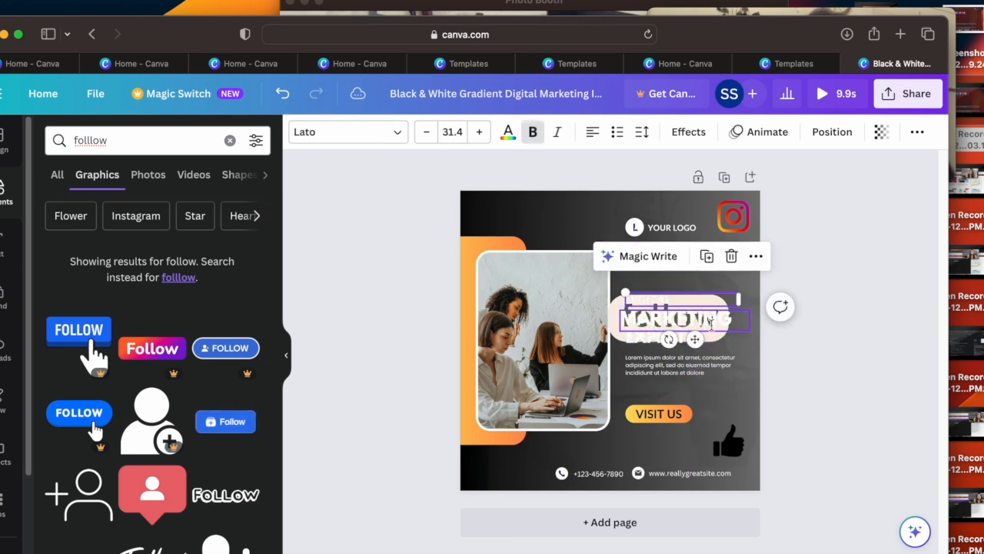
{"action": "mouse_move", "coordinate": [712, 342]}
{"action": "left_mouse_down"}
{"action": "mouse_move", "coordinate": [733, 333]}
{"action": "mouse_move", "coordinate": [709, 345]}
{"action": "left_mouse_up"}
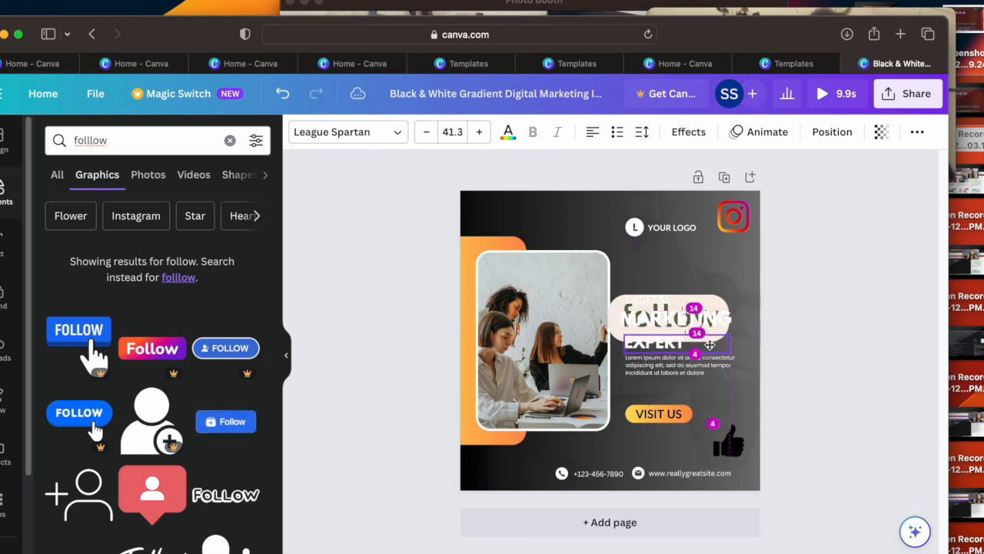
{"action": "left_click", "coordinate": [283, 93]}
{"action": "left_click", "coordinate": [283, 93]}
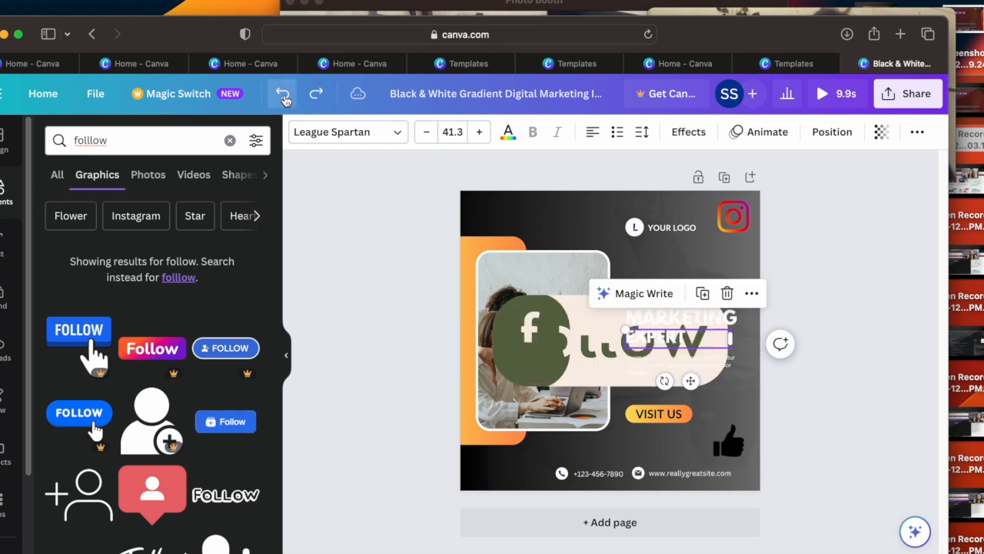
Step: Shrink the animated follow button and place it above the team photo, near the post's upper-left corner
{"action": "left_click", "coordinate": [568, 360]}
{"action": "left_click_drag", "start_coordinate": [569, 360], "coordinate": [505, 250]}
{"action": "left_click_drag", "start_coordinate": [461, 286], "coordinate": [589, 234]}
{"action": "left_click_drag", "start_coordinate": [647, 214], "coordinate": [538, 207]}
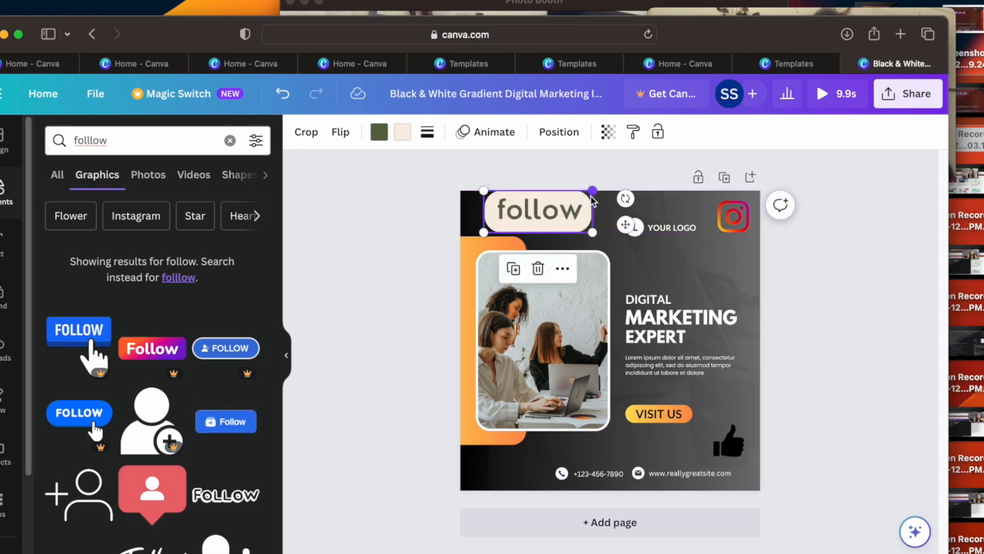
{"action": "left_click_drag", "start_coordinate": [592, 192], "coordinate": [568, 198]}
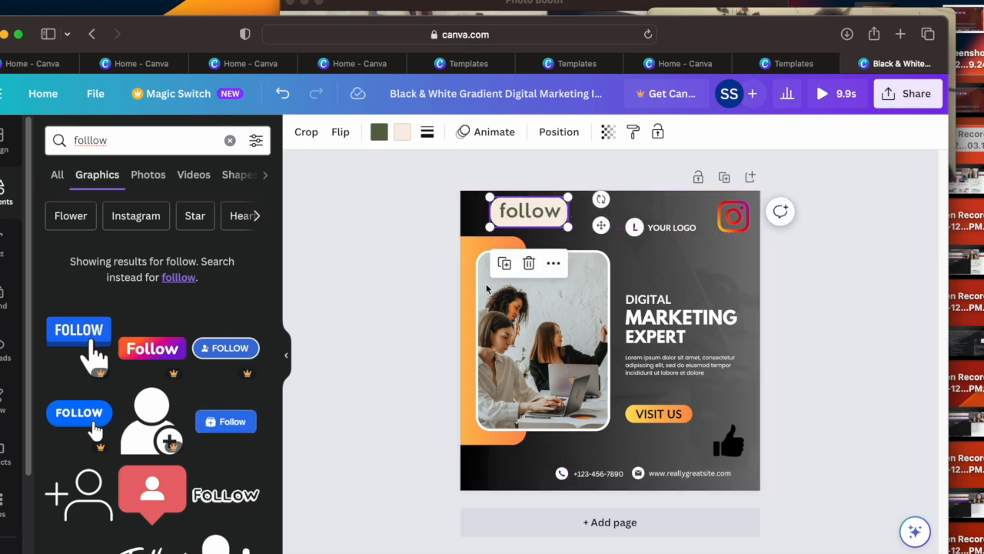
Step: Add a subheading text box, widen it to fit on one line and place it between YOUR LOGO and the headline
{"action": "left_click", "coordinate": [9, 256]}
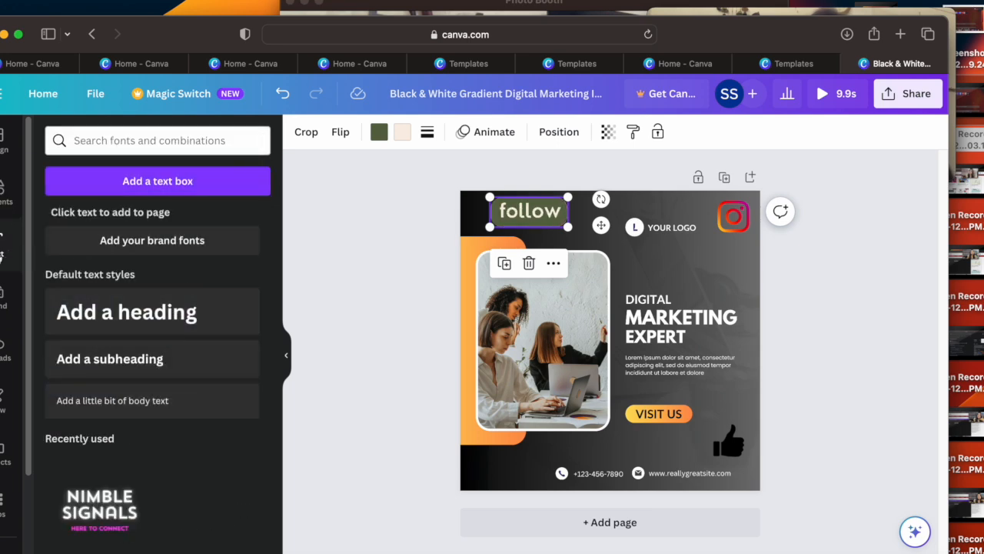
{"action": "left_click", "coordinate": [123, 359]}
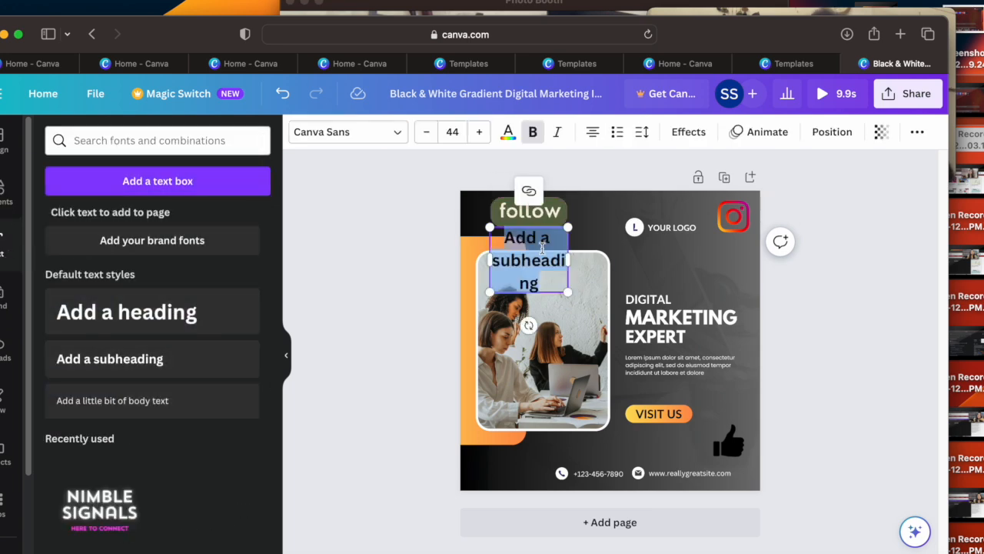
{"action": "left_click_drag", "start_coordinate": [567, 229], "coordinate": [551, 241]}
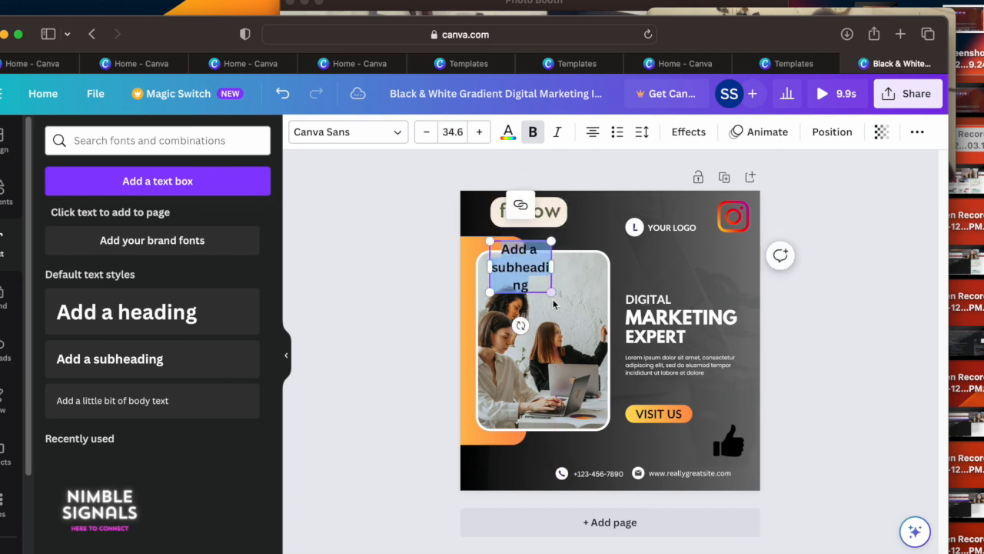
{"action": "left_click_drag", "start_coordinate": [552, 294], "coordinate": [650, 277]}
{"action": "left_click_drag", "start_coordinate": [584, 298], "coordinate": [703, 301]}
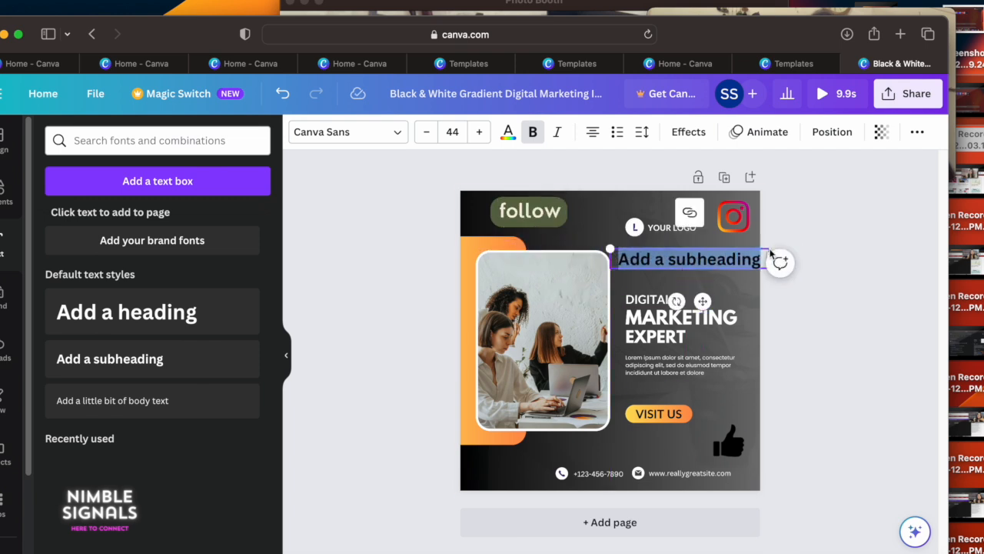
Step: Replace the subheading placeholder text with "Please follow for more updates"
{"action": "left_click", "coordinate": [731, 259]}
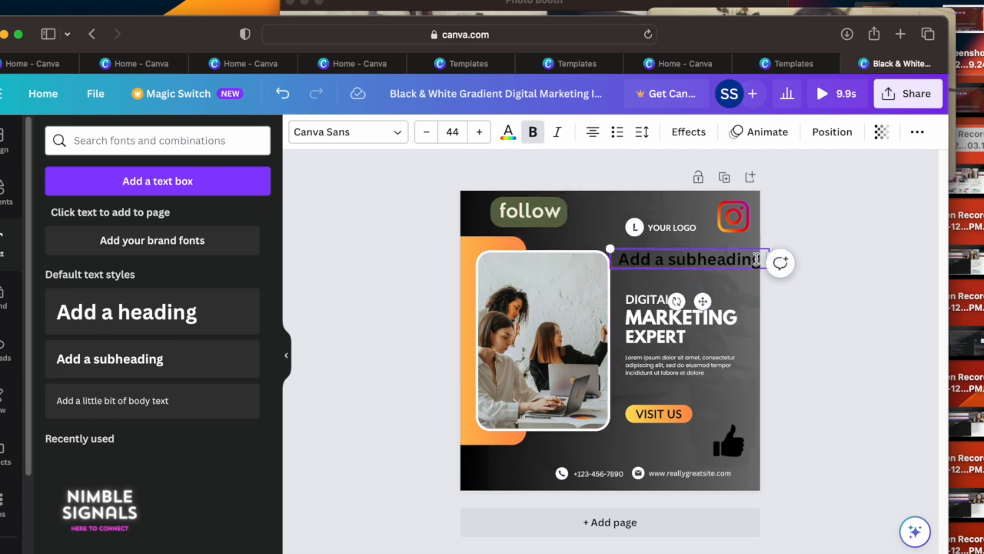
{"action": "left_click_drag", "start_coordinate": [755, 260], "coordinate": [621, 260]}
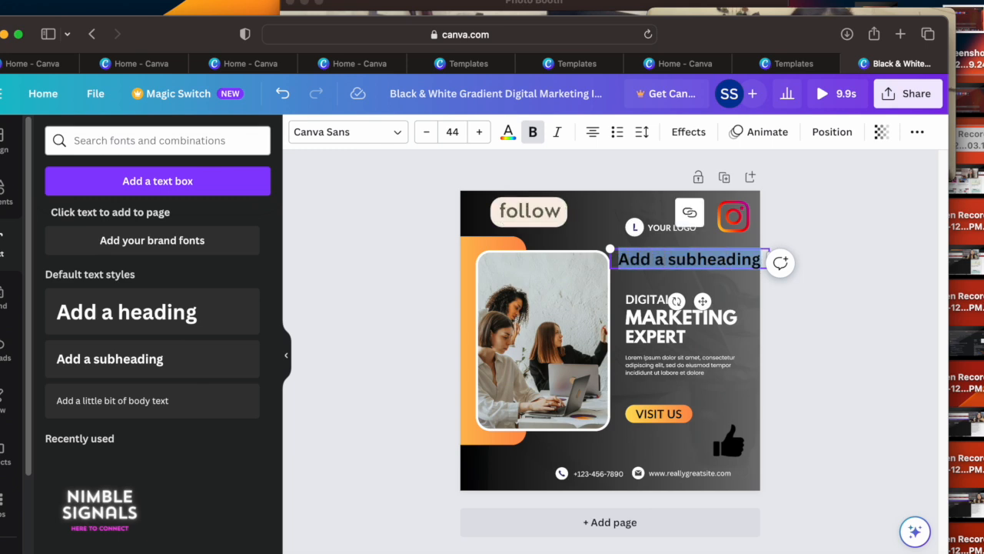
{"action": "key", "text": "BackSpace"}
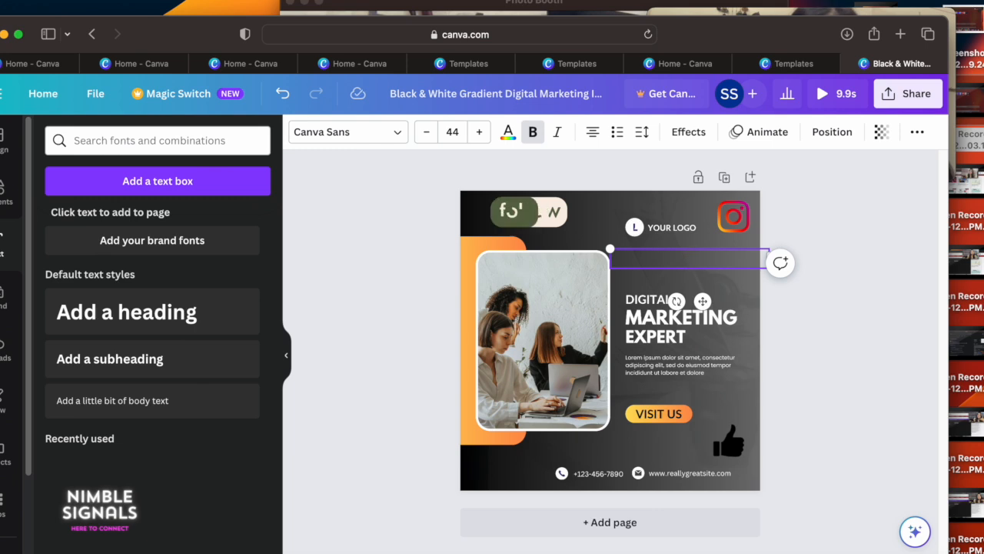
{"action": "type", "text": "P"}
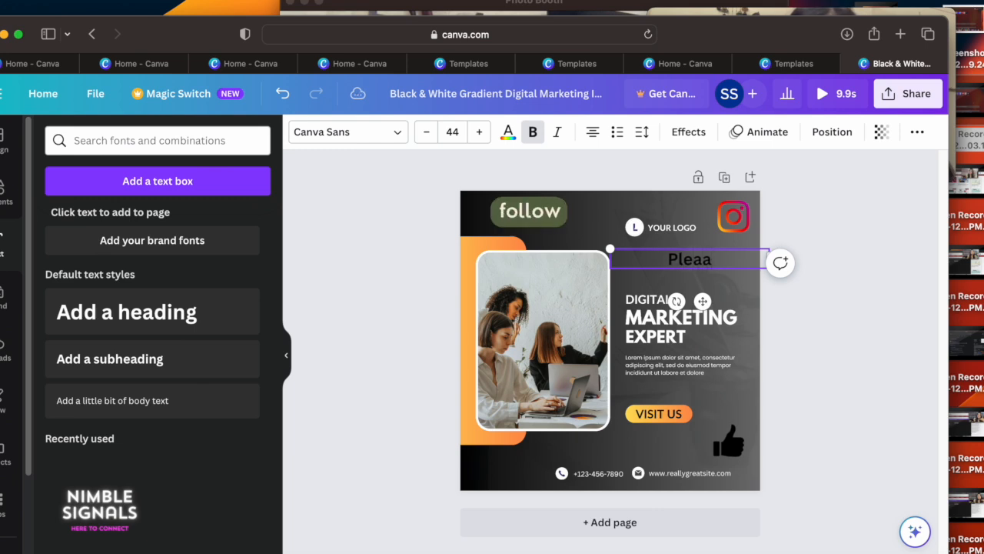
{"action": "type", "text": "lease fol"}
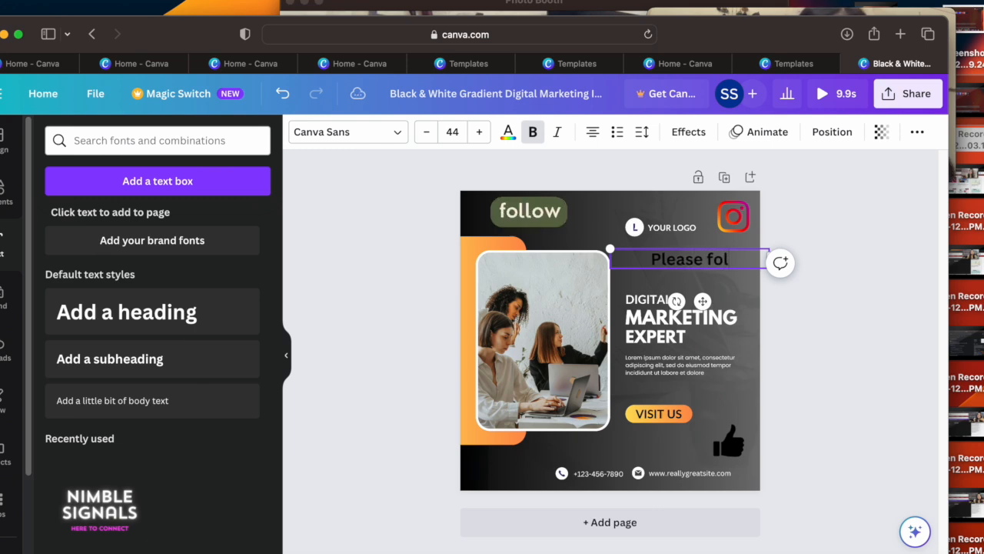
{"action": "type", "text": "low for mo"}
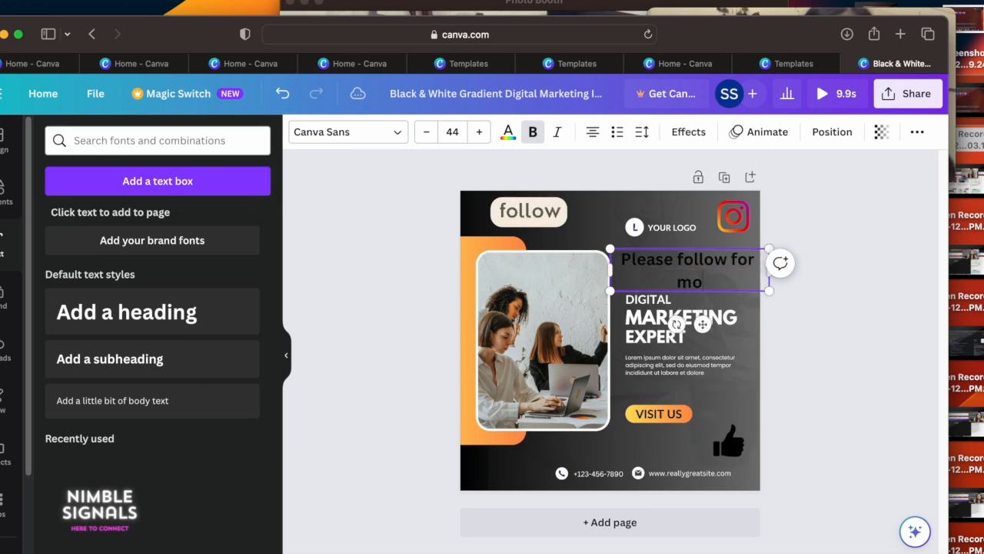
{"action": "type", "text": "re updates"}
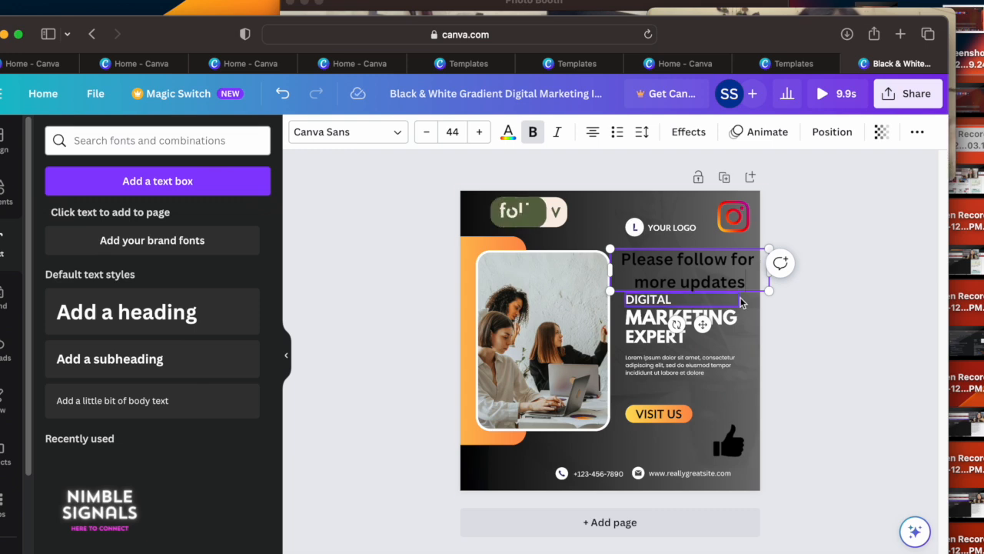
Step: Reduce the font size of the "Please follow for more updates" text to 15
{"action": "left_click_drag", "start_coordinate": [629, 264], "coordinate": [723, 285]}
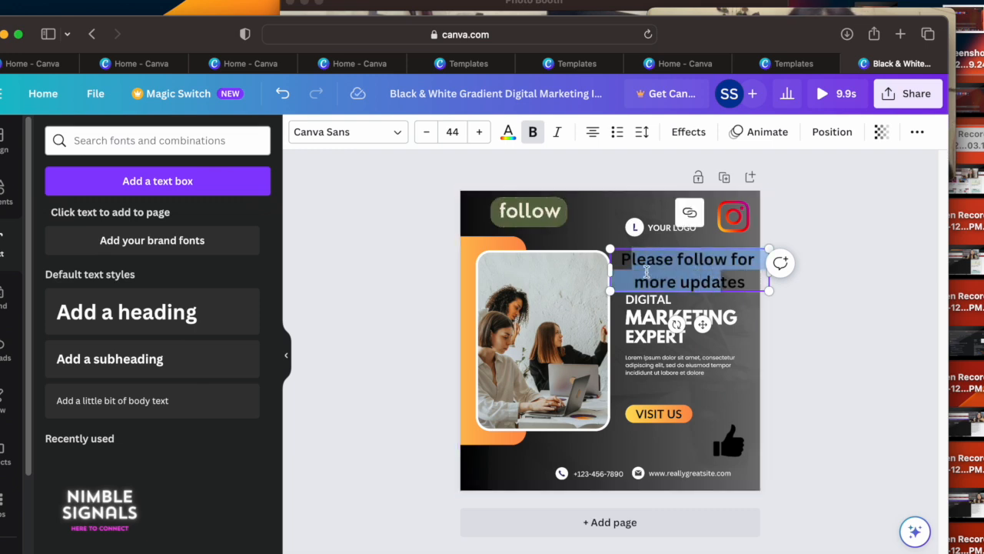
{"action": "left_click_drag", "start_coordinate": [620, 258], "coordinate": [730, 276]}
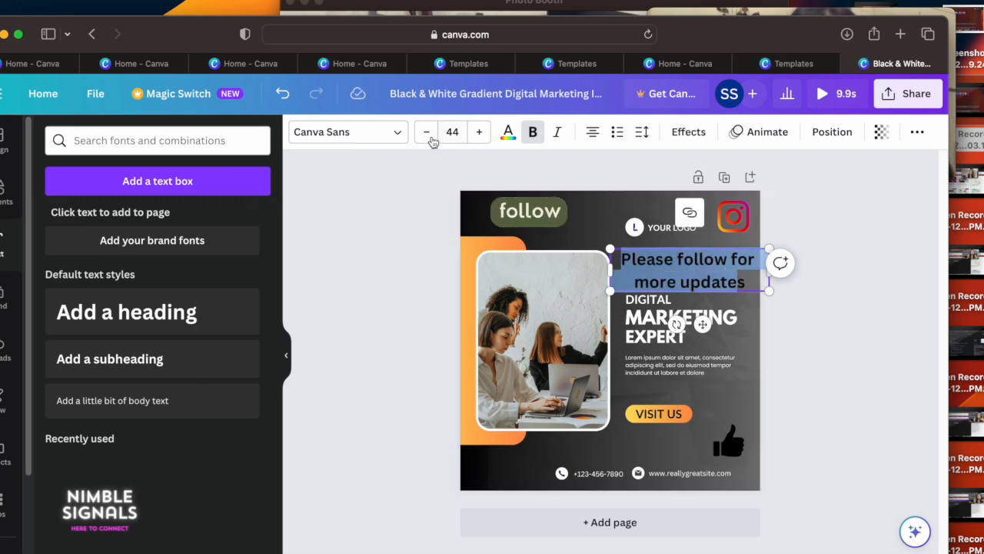
{"action": "left_click", "coordinate": [428, 132]}
{"action": "left_click", "coordinate": [428, 132]}
{"action": "left_click", "coordinate": [428, 132]}
{"action": "left_click", "coordinate": [455, 131]}
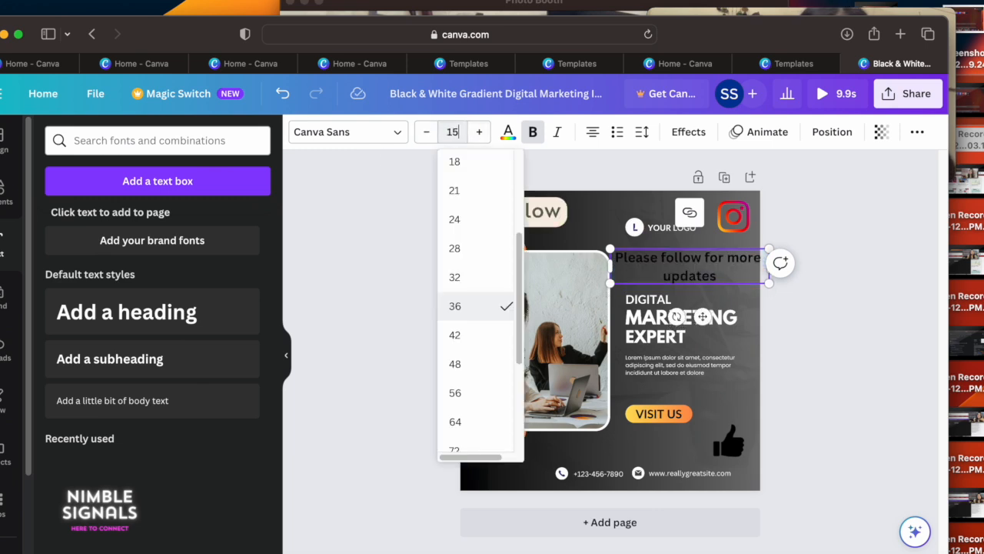
{"action": "left_click", "coordinate": [614, 212]}
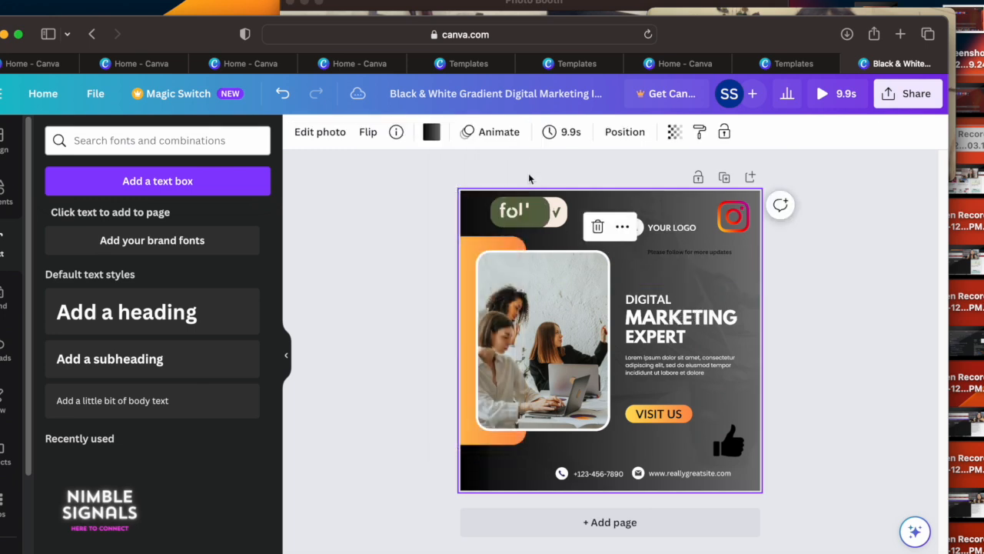
Step: Set the font size of the "Please follow for more updates" line to 23
{"action": "left_click", "coordinate": [696, 252]}
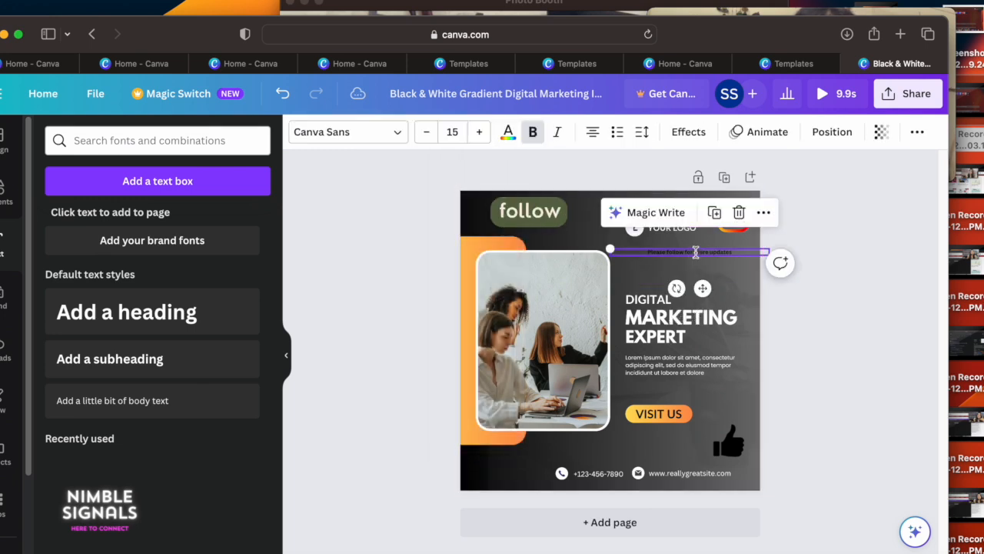
{"action": "left_click", "coordinate": [479, 132]}
{"action": "left_click", "coordinate": [479, 131]}
{"action": "left_click", "coordinate": [479, 132]}
{"action": "left_click", "coordinate": [479, 132]}
{"action": "left_click", "coordinate": [479, 131]}
{"action": "left_click", "coordinate": [479, 131]}
{"action": "left_click", "coordinate": [479, 132]}
{"action": "left_click", "coordinate": [479, 131]}
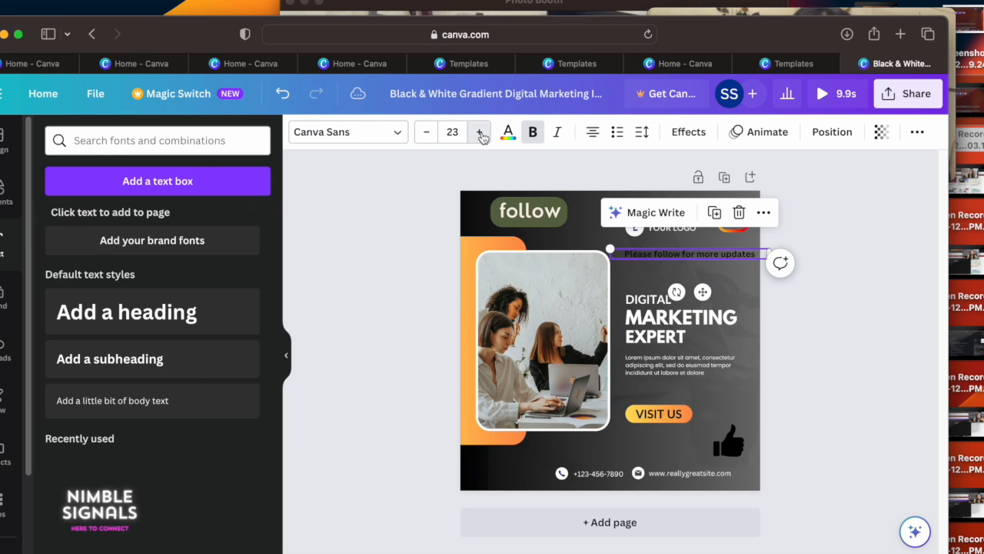
{"action": "left_click", "coordinate": [712, 274]}
{"action": "left_click", "coordinate": [695, 253]}
{"action": "left_click", "coordinate": [695, 253]}
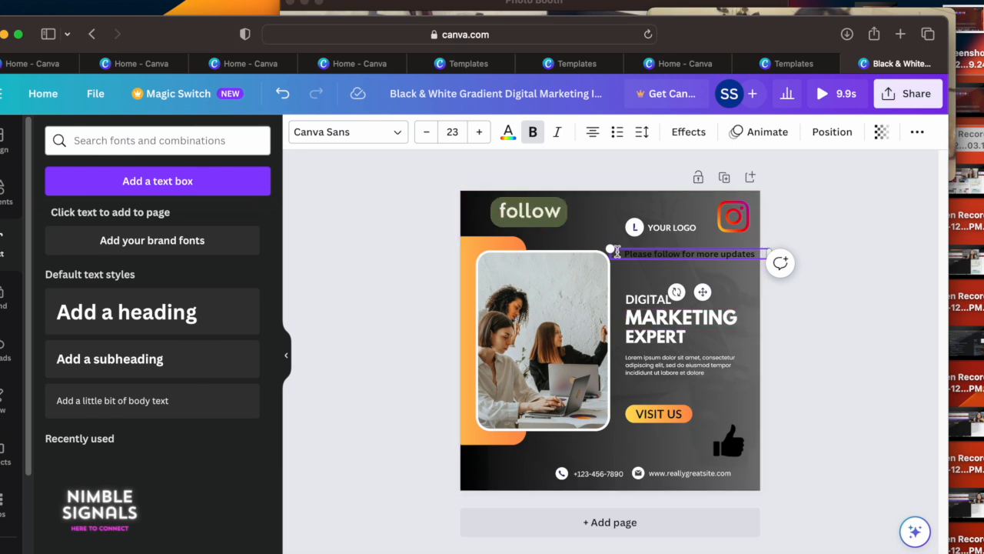
Step: Justify the "Please follow for more updates" line and make it italic, keeping it bold
{"action": "left_click_drag", "start_coordinate": [637, 254], "coordinate": [780, 264]}
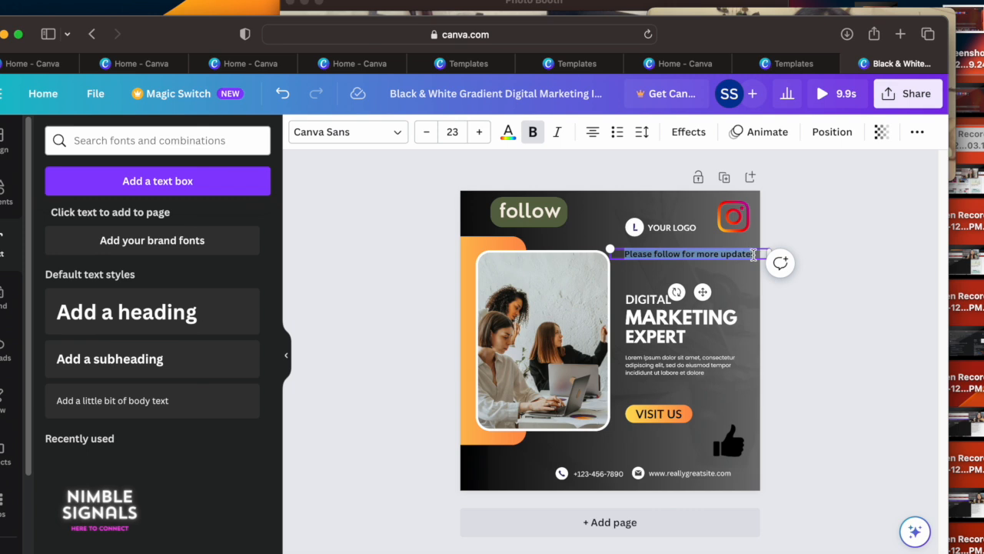
{"action": "left_click", "coordinate": [593, 134]}
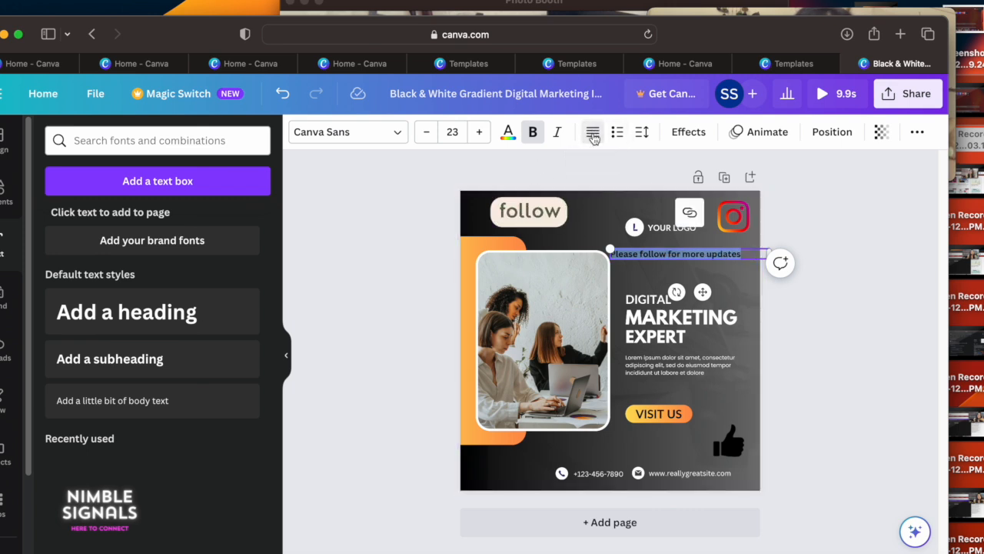
{"action": "left_click", "coordinate": [534, 134]}
{"action": "left_click", "coordinate": [534, 133]}
{"action": "left_click", "coordinate": [559, 133]}
Step: Try the Lift, Splice and Outline text effects on the "Please follow for more updates" line
{"action": "left_click", "coordinate": [689, 132]}
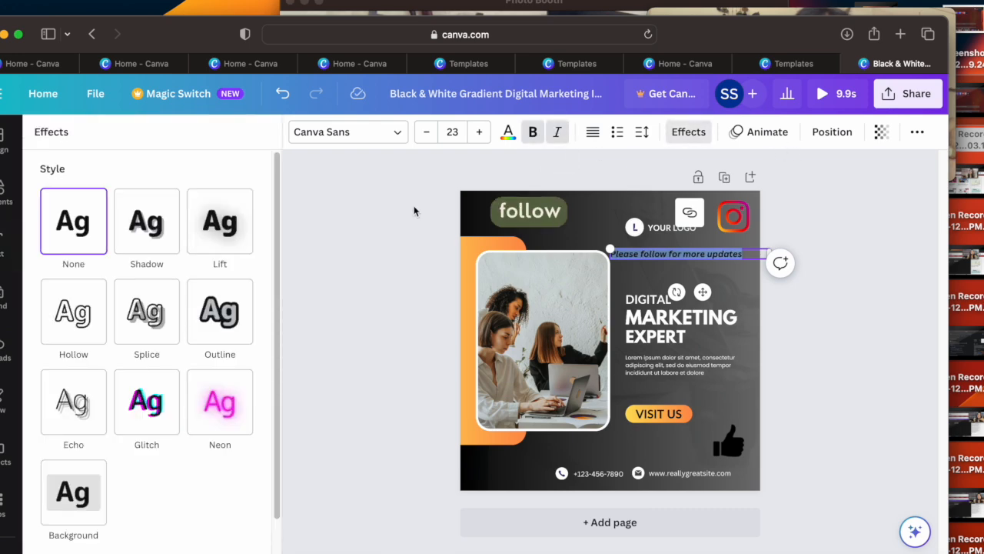
{"action": "left_click", "coordinate": [232, 247]}
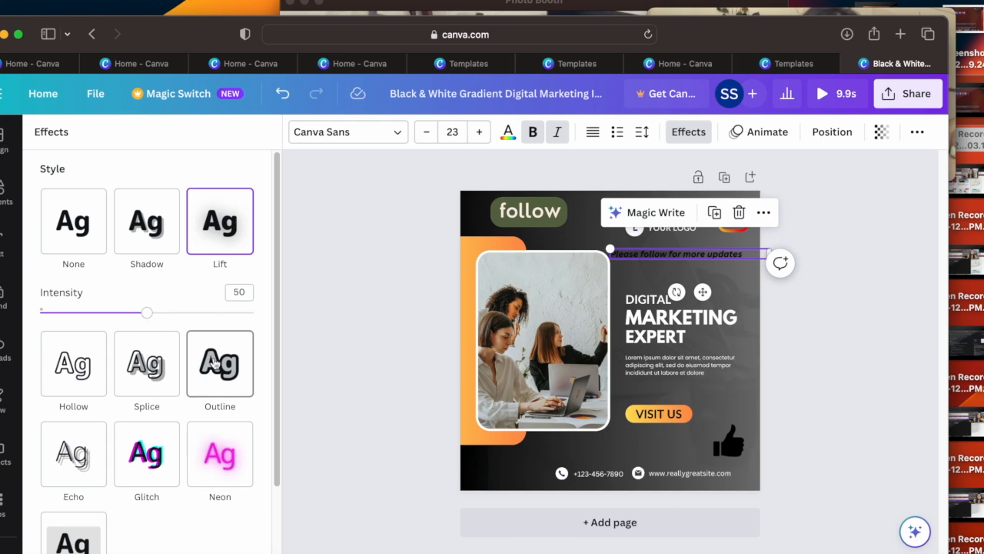
{"action": "left_click", "coordinate": [216, 363]}
{"action": "left_click", "coordinate": [148, 336]}
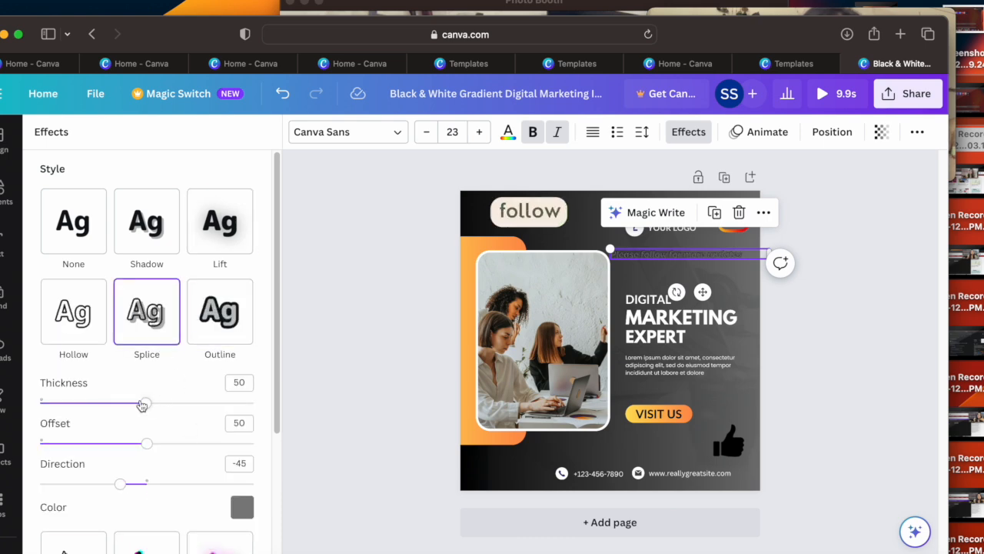
{"action": "left_click", "coordinate": [219, 330]}
Step: Apply the Neon effect to the "Please follow for more updates" line with an intensity of 94
{"action": "left_click", "coordinate": [215, 470]}
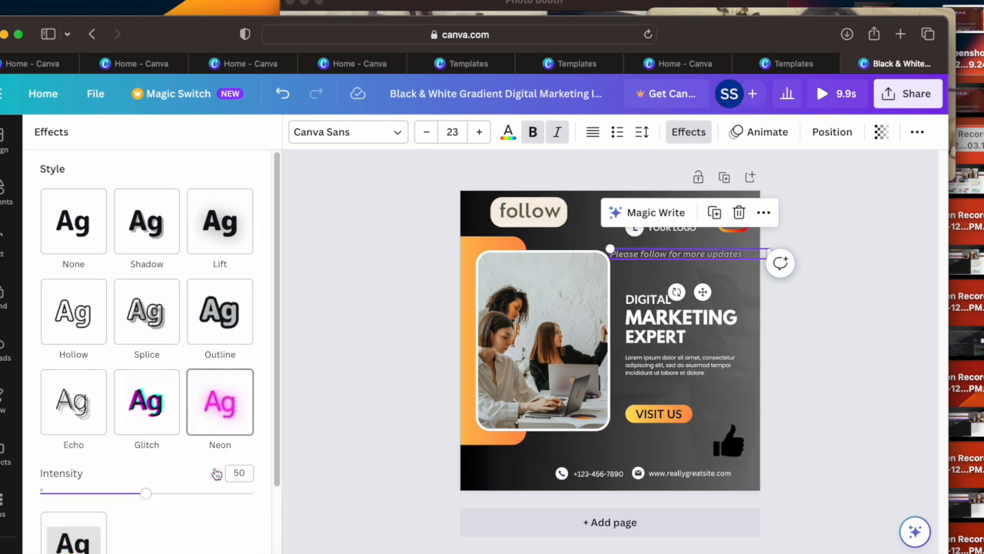
{"action": "left_click_drag", "start_coordinate": [146, 493], "coordinate": [242, 495]}
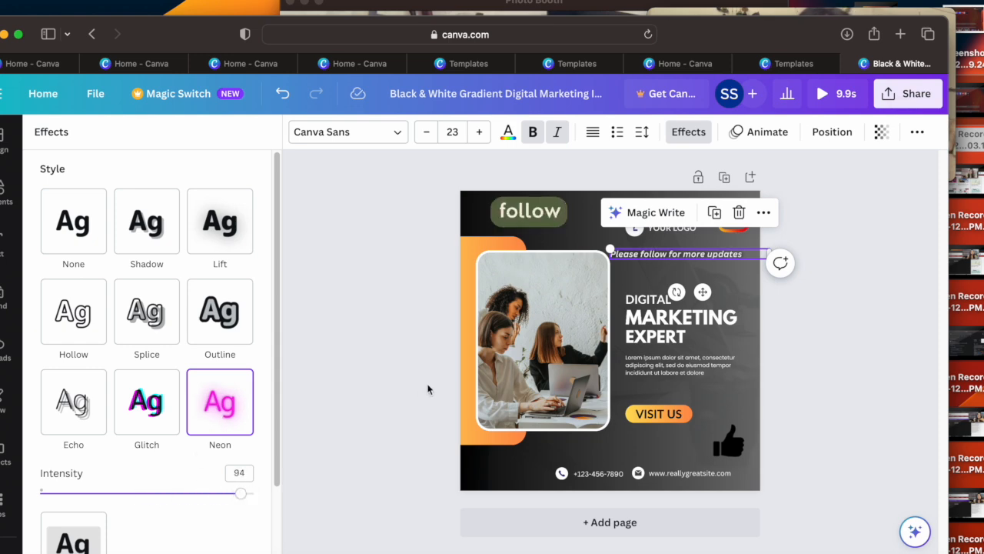
{"action": "left_click", "coordinate": [355, 256]}
Step: Replace the word EXPERT in the post's headline with ANYTHING
{"action": "left_click", "coordinate": [659, 335]}
{"action": "left_click", "coordinate": [658, 335]}
{"action": "left_click", "coordinate": [656, 315]}
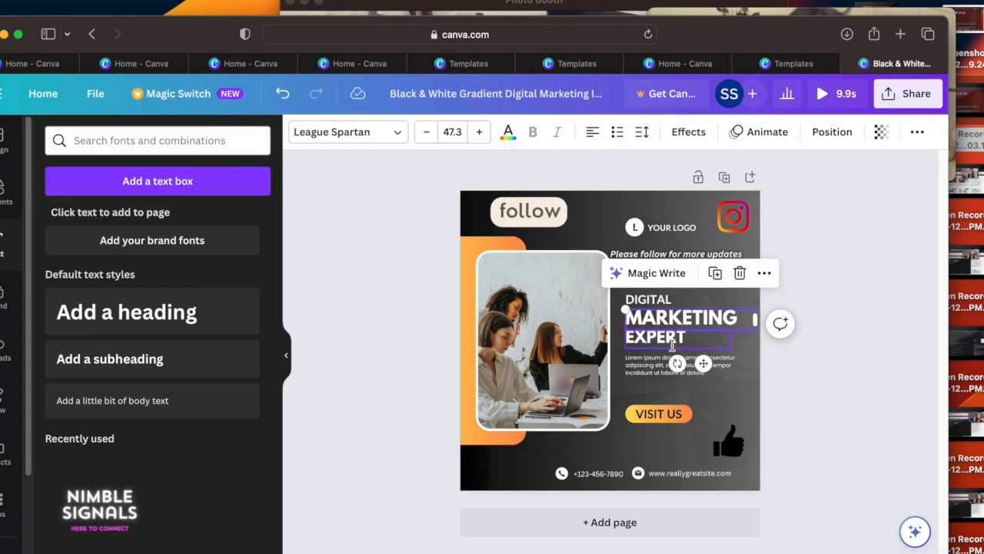
{"action": "left_click", "coordinate": [692, 345]}
{"action": "double_click", "coordinate": [687, 340]}
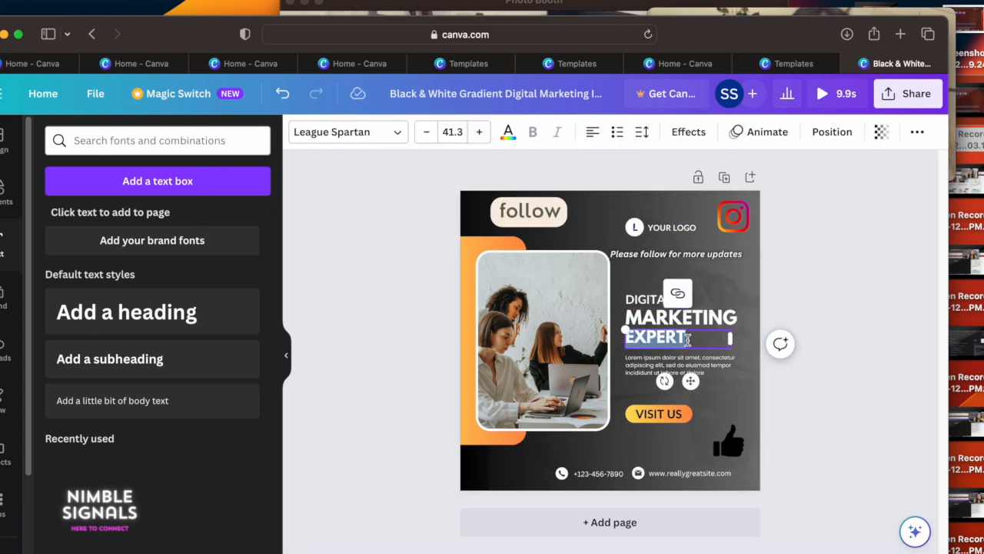
{"action": "key", "text": "BackSpace"}
{"action": "type", "text": "ANYTHING"}
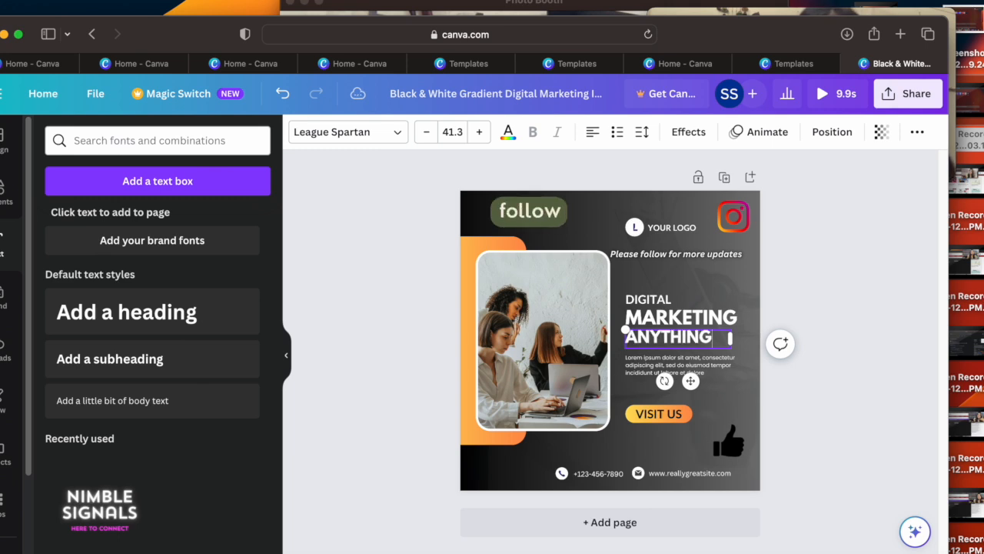
{"action": "left_click", "coordinate": [732, 390]}
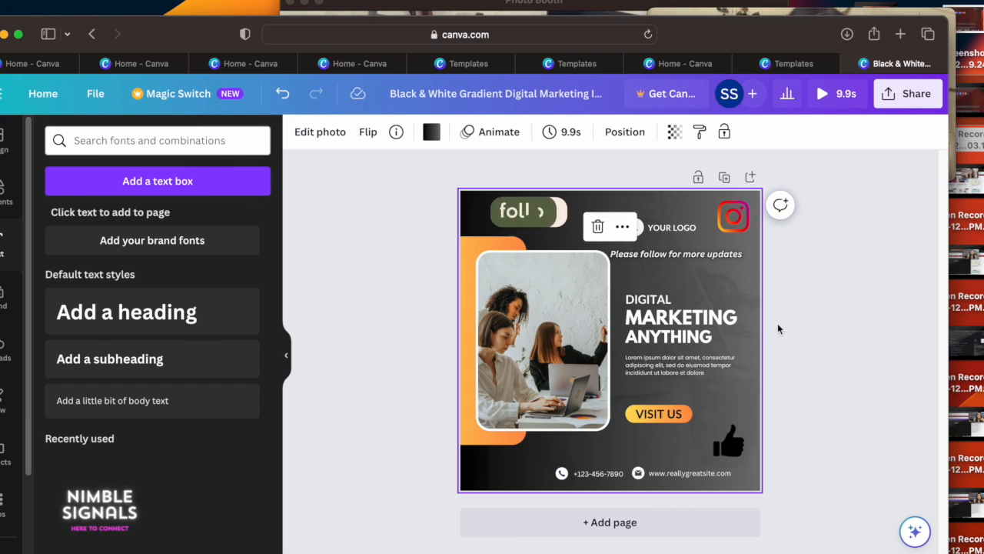
Step: Replace the team photo with the uploaded portrait of the woman in pink, and shrink and shift its frame slightly up and left
{"action": "left_click", "coordinate": [3, 360]}
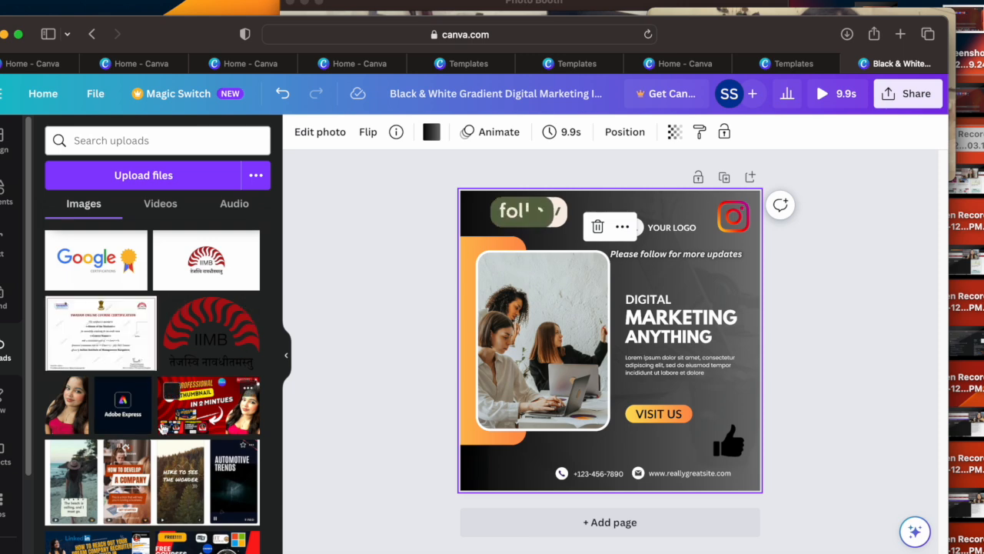
{"action": "left_click_drag", "start_coordinate": [544, 414], "coordinate": [591, 386]}
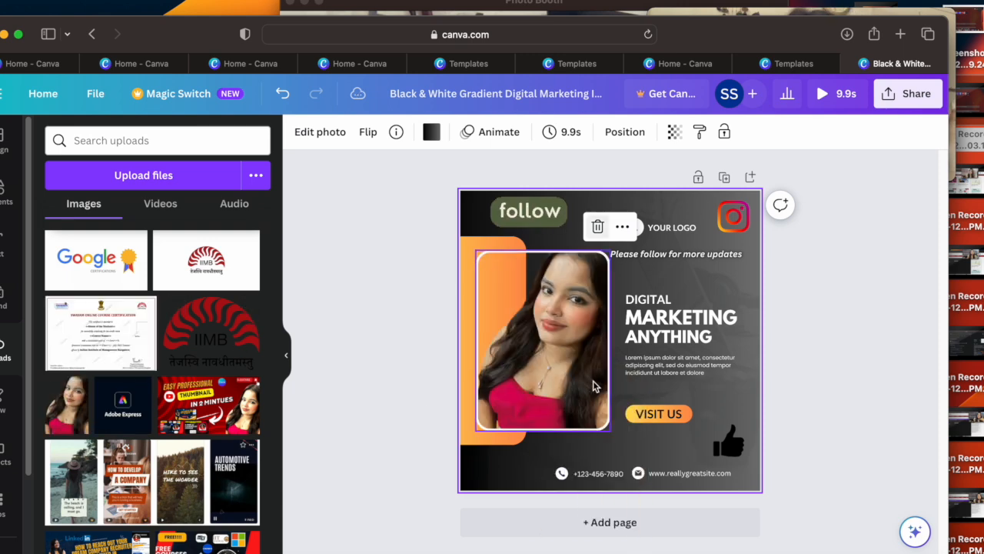
{"action": "mouse_move", "coordinate": [601, 254]}
{"action": "left_mouse_down"}
{"action": "mouse_move", "coordinate": [582, 277]}
{"action": "mouse_move", "coordinate": [595, 264]}
{"action": "left_mouse_up"}
{"action": "left_click_drag", "start_coordinate": [510, 352], "coordinate": [510, 342]}
{"action": "left_click", "coordinate": [829, 365]}
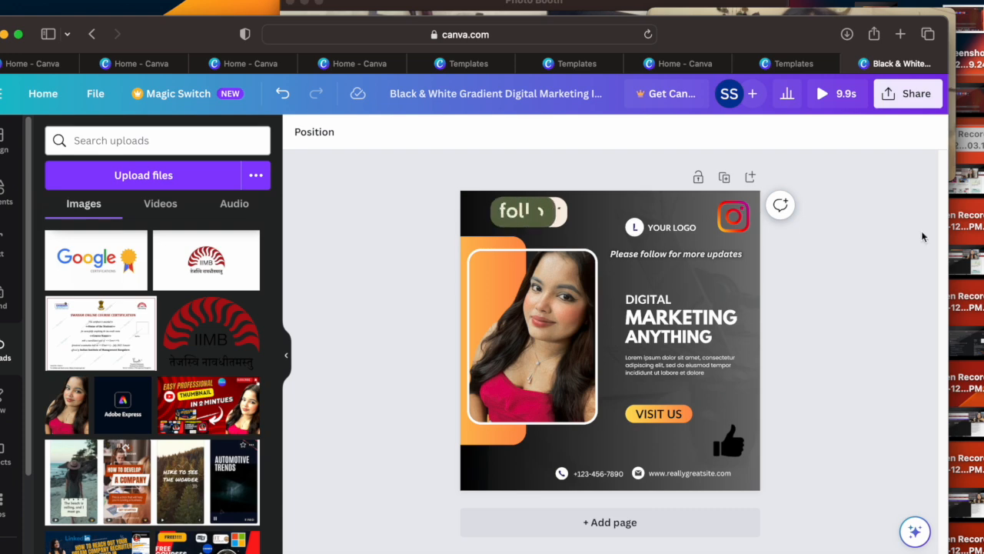
Step: View the sharing options for the finished post and return to the home page
{"action": "left_click", "coordinate": [907, 93]}
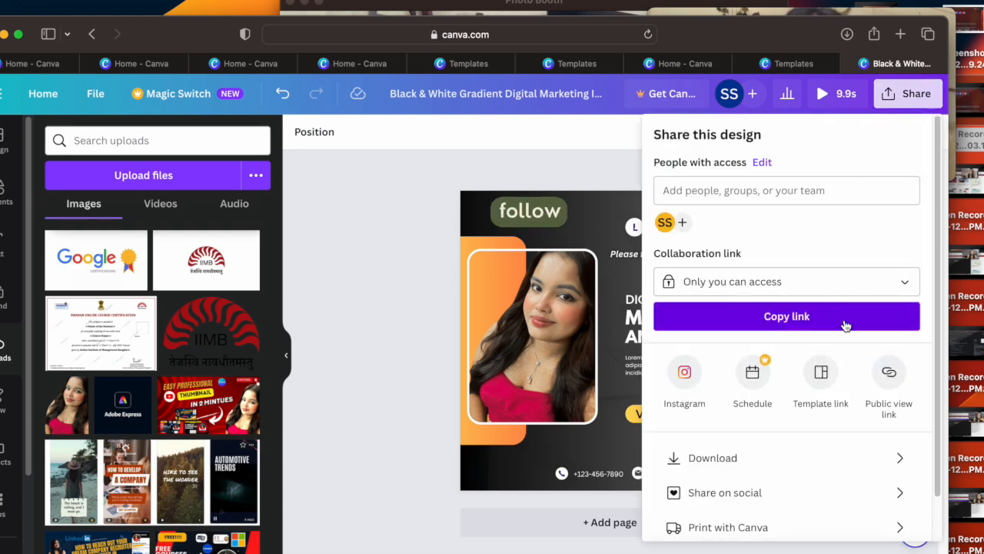
{"action": "left_click", "coordinate": [31, 104]}
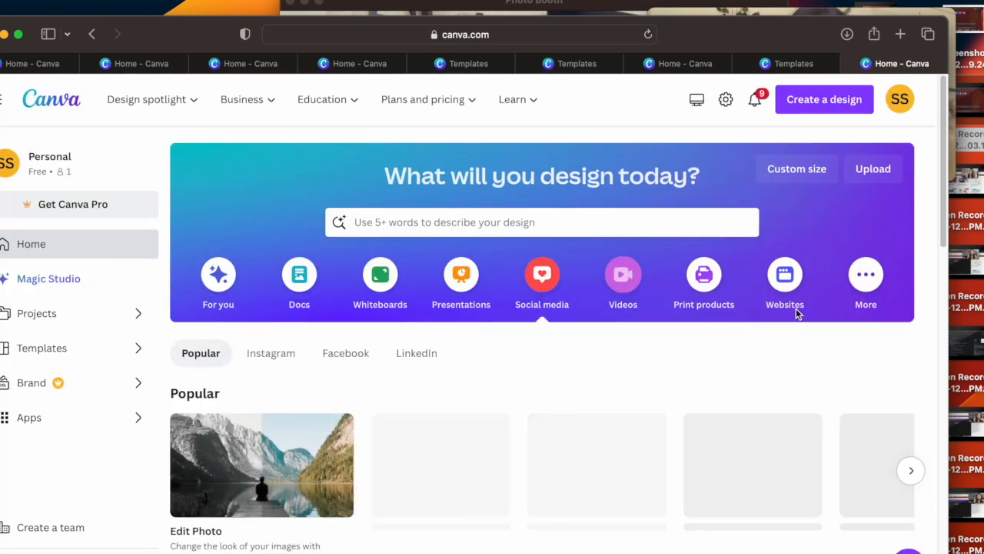
Step: Browse the Facebook formats among the social media designs and create a blank Facebook Shops Logo design
{"action": "left_click_drag", "start_coordinate": [945, 164], "coordinate": [940, 327]}
{"action": "scroll", "coordinate": [941, 322], "scroll_direction": "down", "scroll_amount": 2}
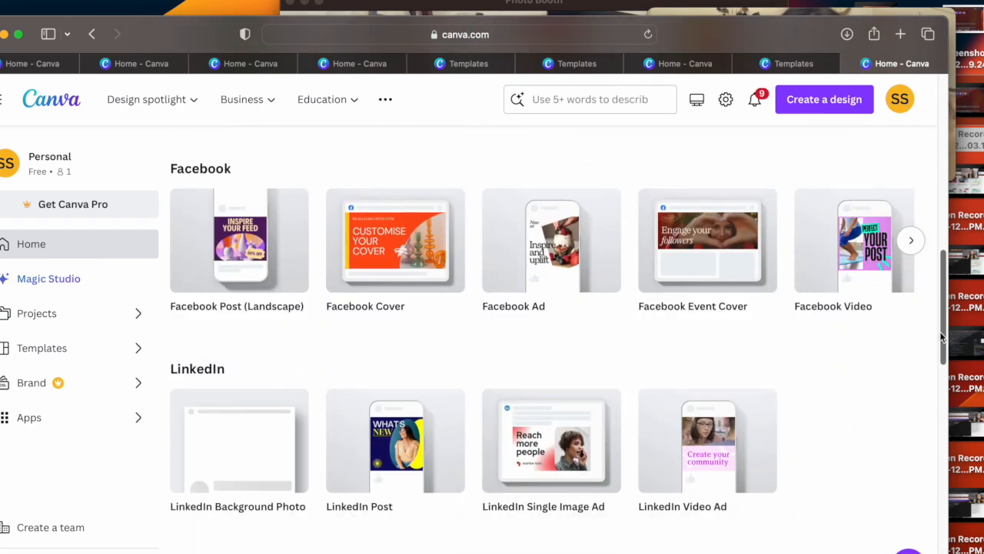
{"action": "left_click", "coordinate": [911, 227]}
{"action": "left_click", "coordinate": [911, 227]}
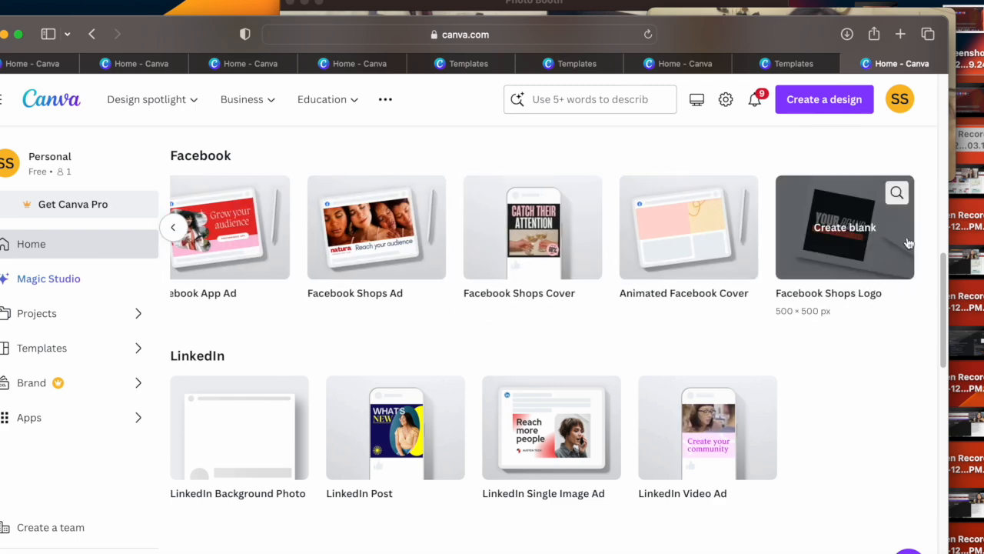
{"action": "left_click", "coordinate": [910, 243]}
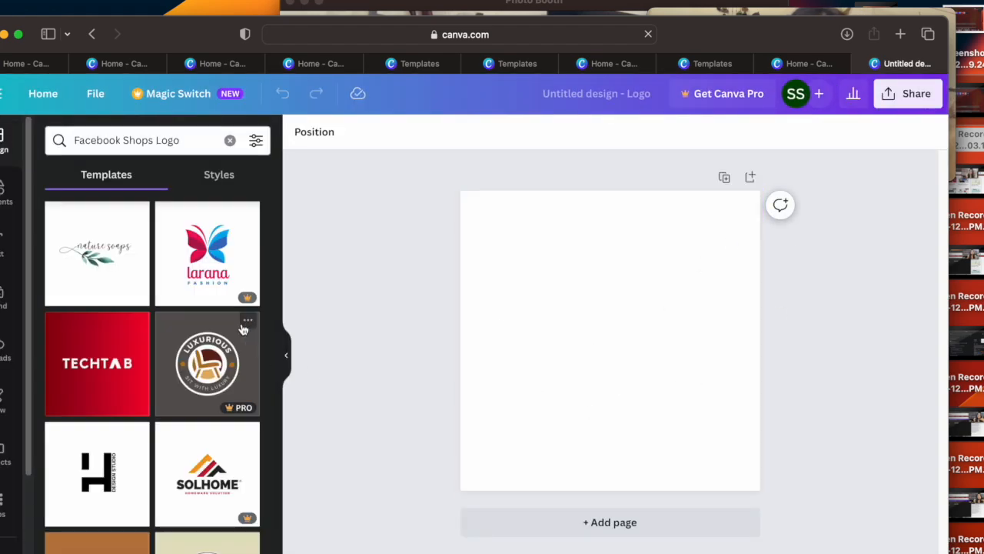
Step: View the details of the Larana Fashion butterfly logo template and return to the Facebook Shops Logo templates
{"action": "left_click", "coordinate": [188, 278]}
{"action": "left_click", "coordinate": [816, 134]}
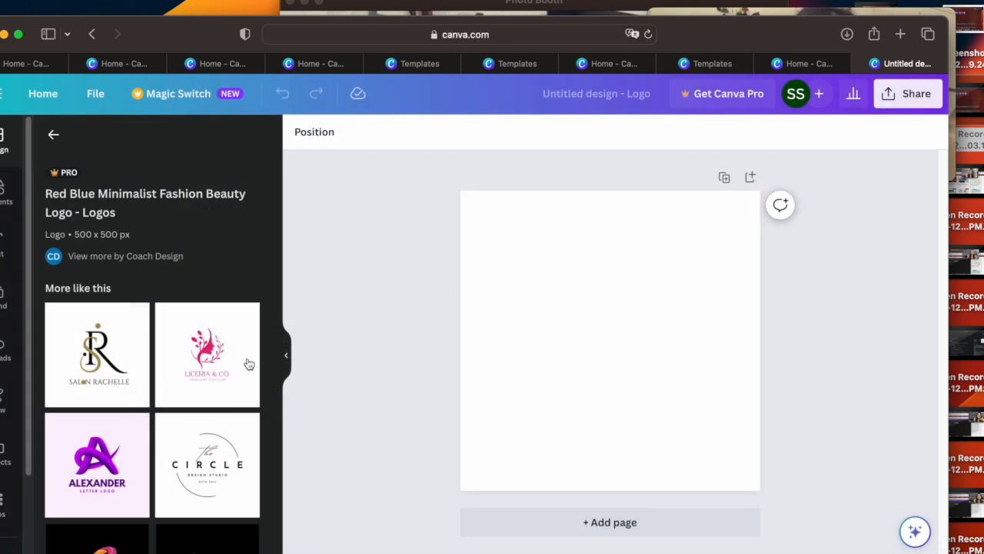
{"action": "left_click", "coordinate": [52, 138]}
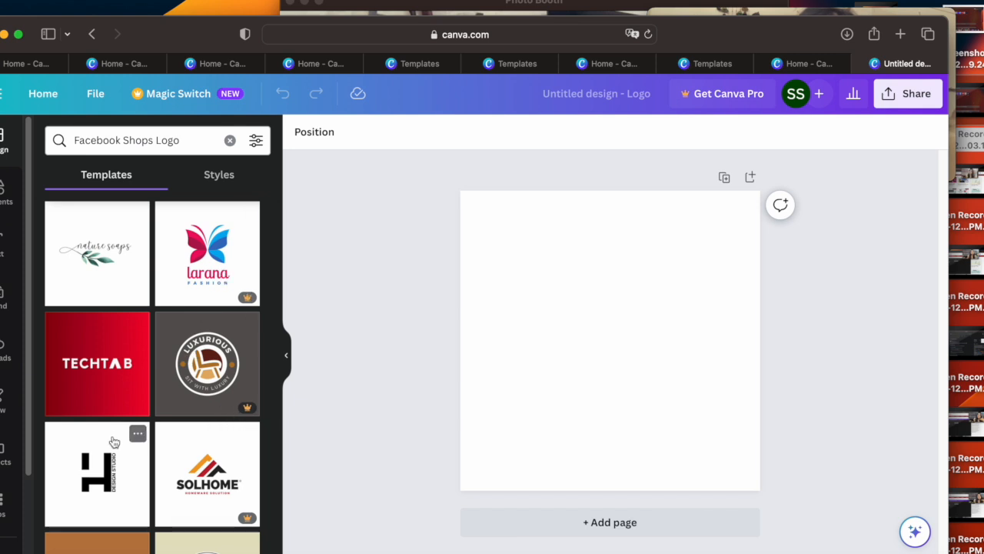
Step: Browse the logo templates and styles, and apply the Black White Simple Monochrome Initial Name Logo template to the blank page
{"action": "scroll", "coordinate": [135, 469], "scroll_direction": "down", "scroll_amount": 1}
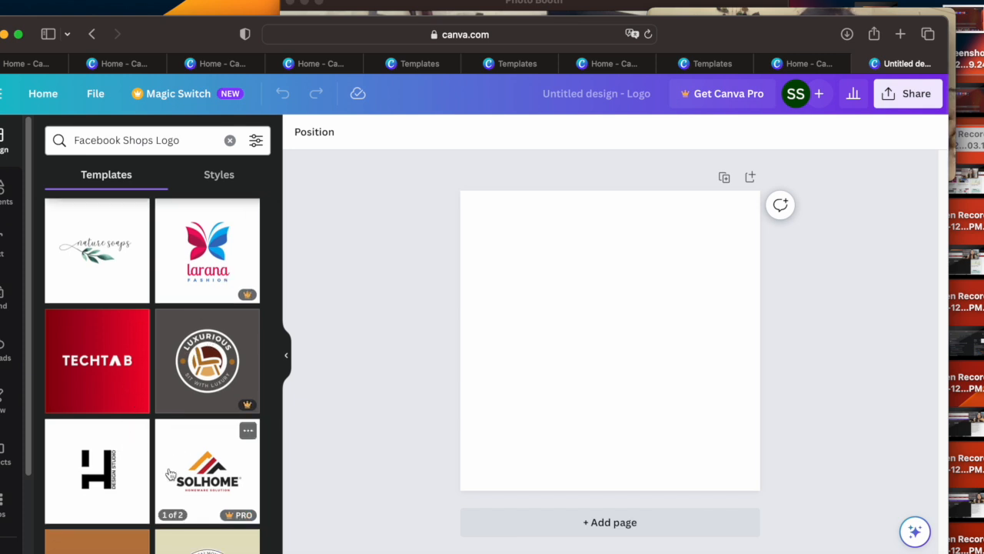
{"action": "left_click", "coordinate": [227, 190]}
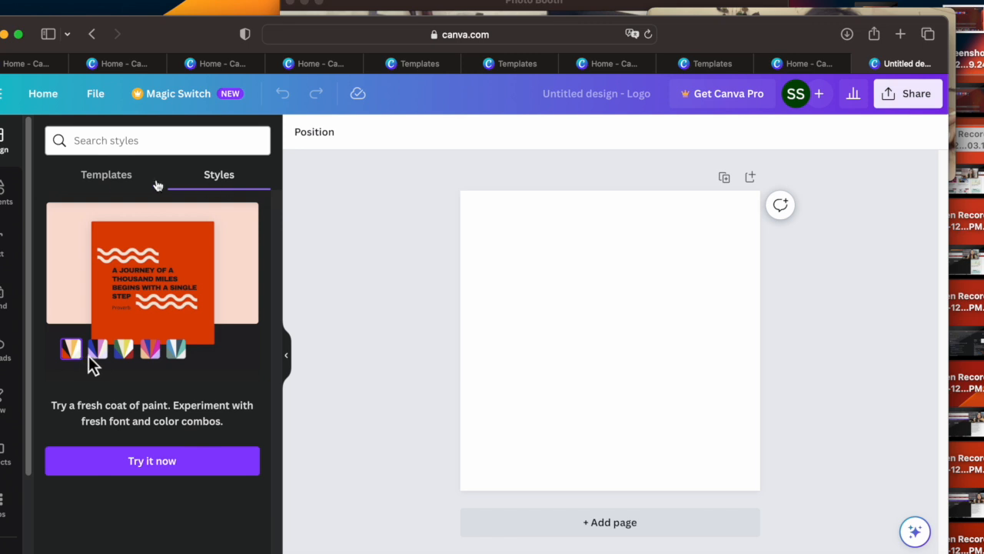
{"action": "left_click", "coordinate": [114, 184]}
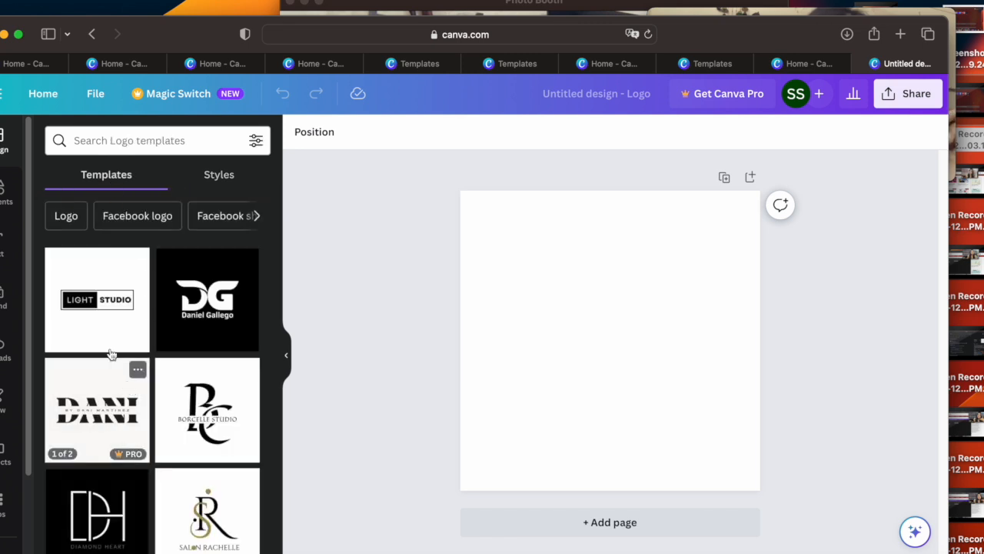
{"action": "scroll", "coordinate": [254, 346], "scroll_direction": "down", "scroll_amount": 2}
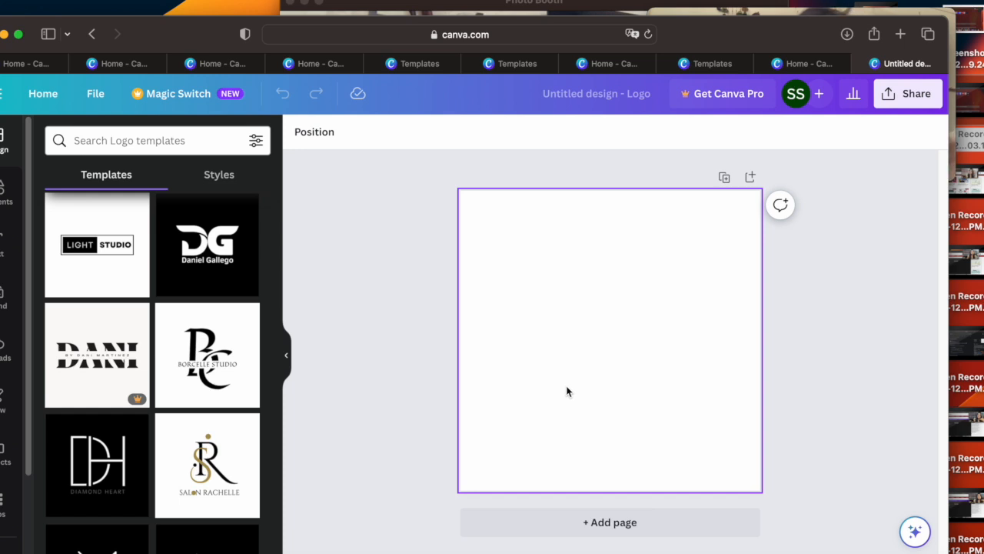
{"action": "left_click", "coordinate": [223, 246]}
Step: Delete the white D and G letter graphics from the logo, keeping only the name text
{"action": "left_click", "coordinate": [626, 342]}
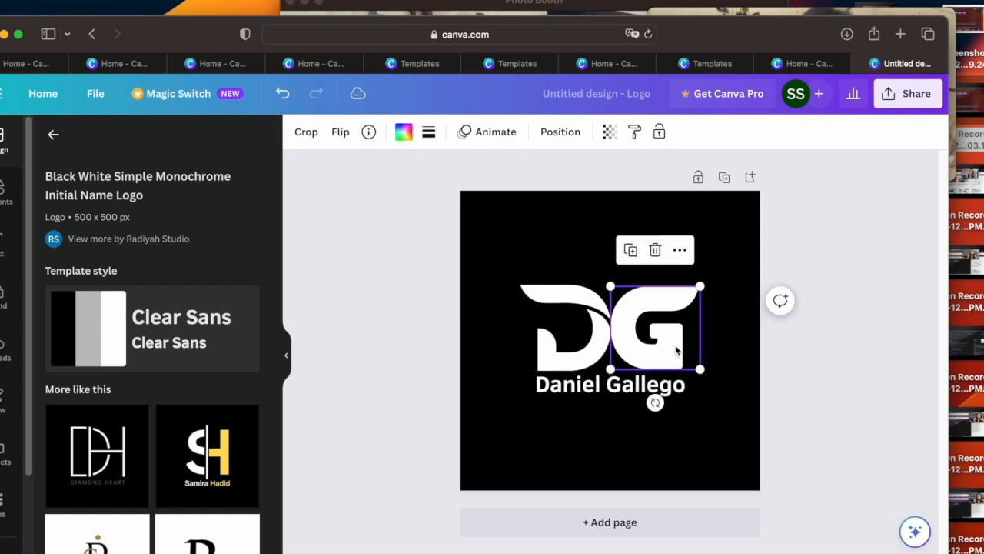
{"action": "left_click", "coordinate": [560, 340]}
{"action": "left_click", "coordinate": [673, 335]}
{"action": "left_click", "coordinate": [545, 330]}
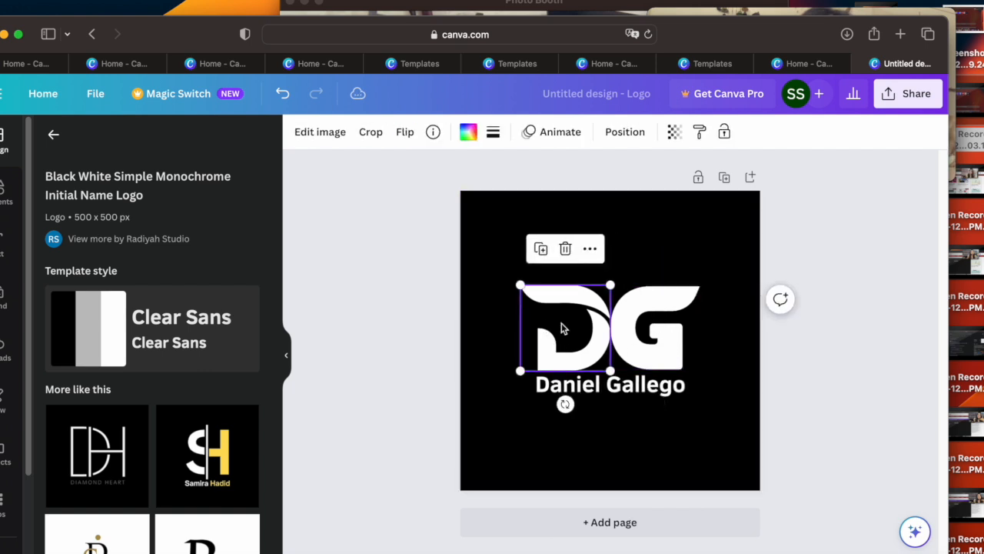
{"action": "left_click", "coordinate": [566, 250]}
{"action": "left_click", "coordinate": [659, 288]}
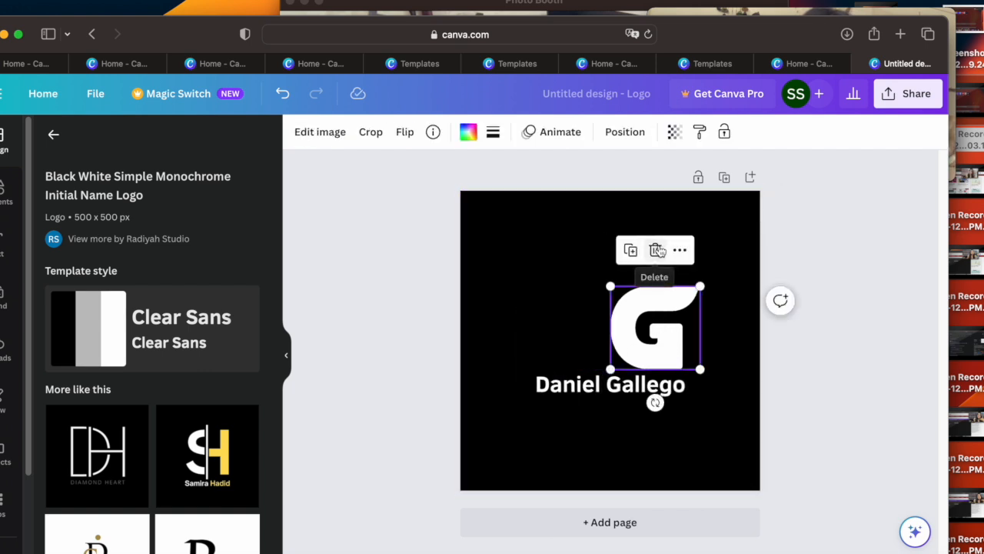
{"action": "left_click", "coordinate": [655, 250]}
{"action": "left_click_drag", "start_coordinate": [562, 257], "coordinate": [666, 346]}
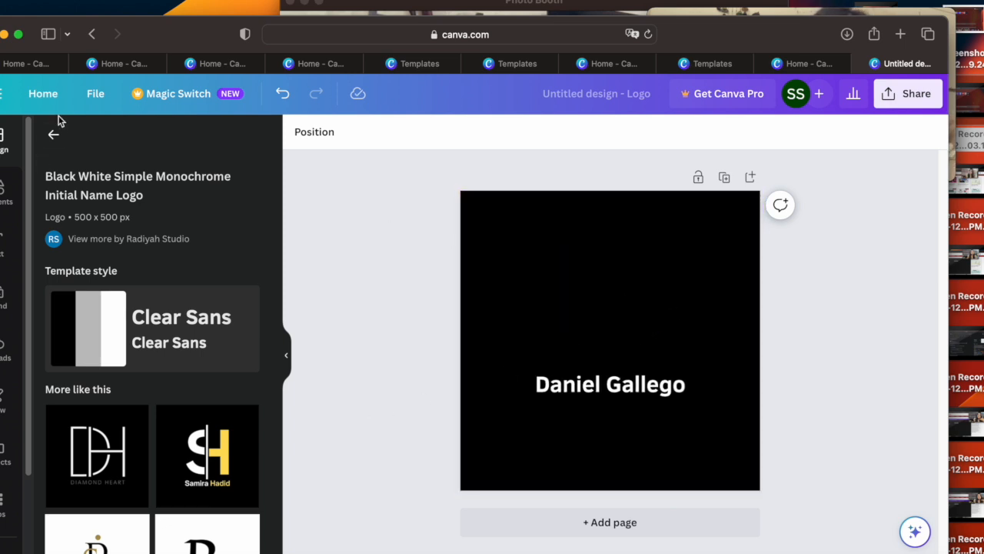
Step: Return to the home page, look over the recent designs, and create a blank New LinkedIn Banner from the social media formats
{"action": "left_click", "coordinate": [43, 94]}
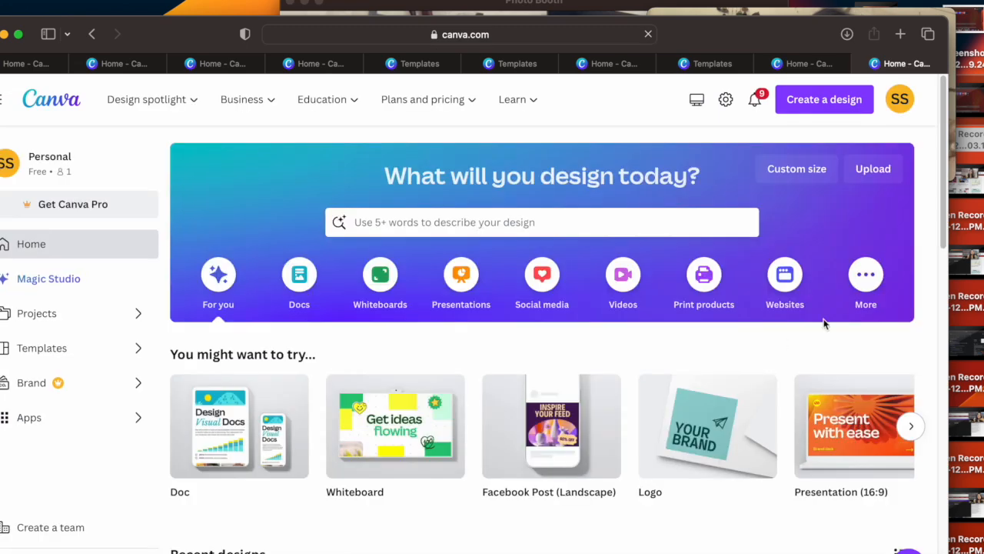
{"action": "scroll", "coordinate": [948, 198], "scroll_direction": "down", "scroll_amount": 1}
{"action": "scroll", "coordinate": [946, 262], "scroll_direction": "down", "scroll_amount": 6}
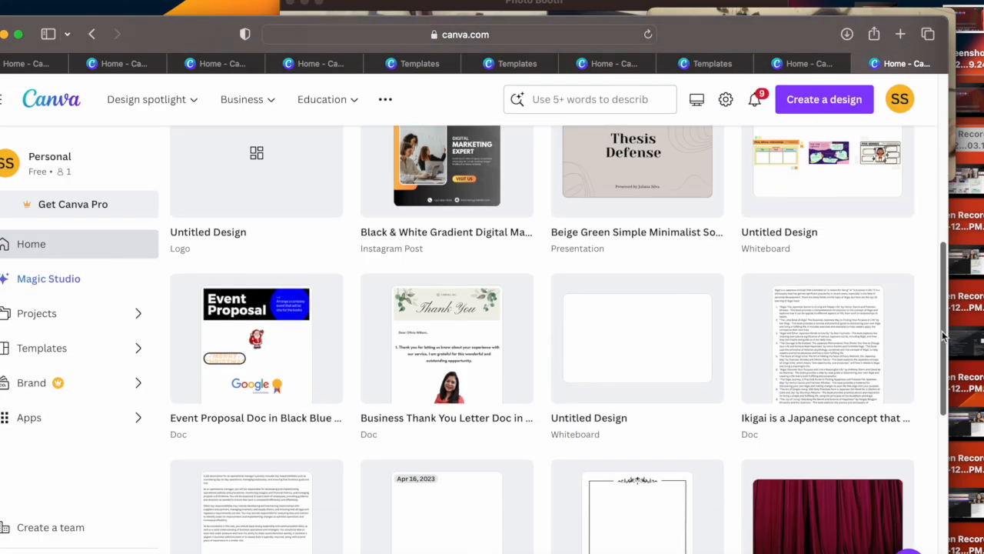
{"action": "scroll", "coordinate": [942, 331], "scroll_direction": "up", "scroll_amount": 3}
{"action": "scroll", "coordinate": [933, 259], "scroll_direction": "up", "scroll_amount": 4}
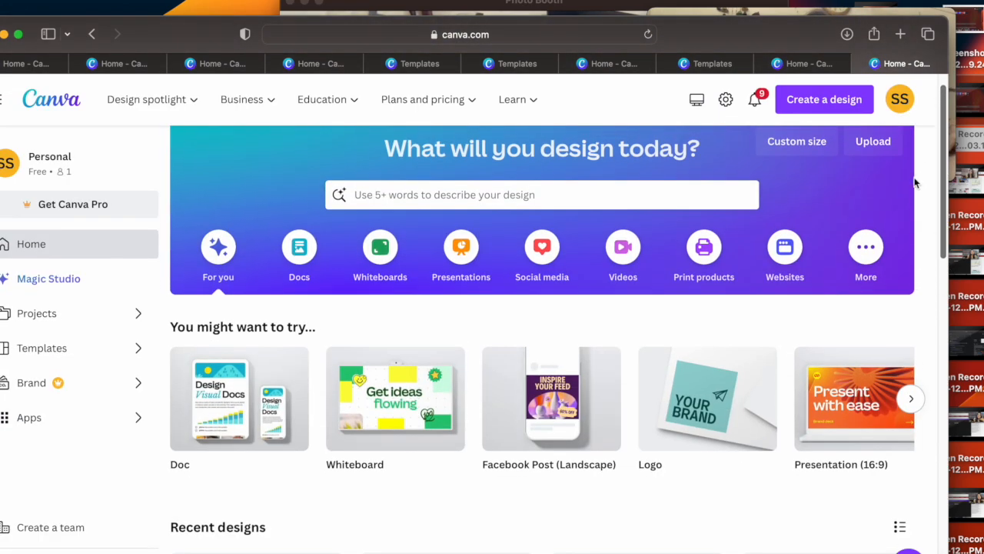
{"action": "left_click", "coordinate": [549, 260]}
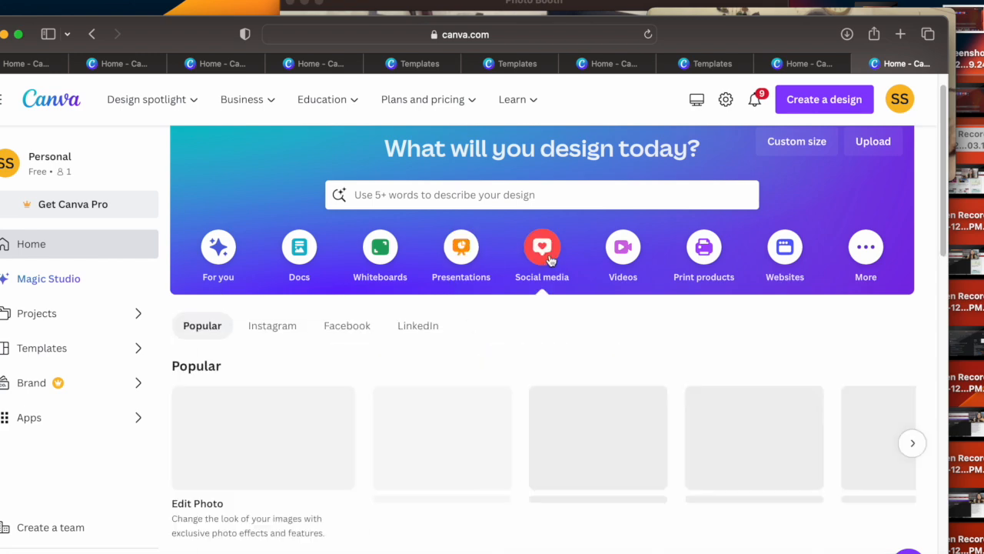
{"action": "left_click", "coordinate": [911, 445]}
{"action": "left_click", "coordinate": [910, 443]}
{"action": "left_click", "coordinate": [909, 454]}
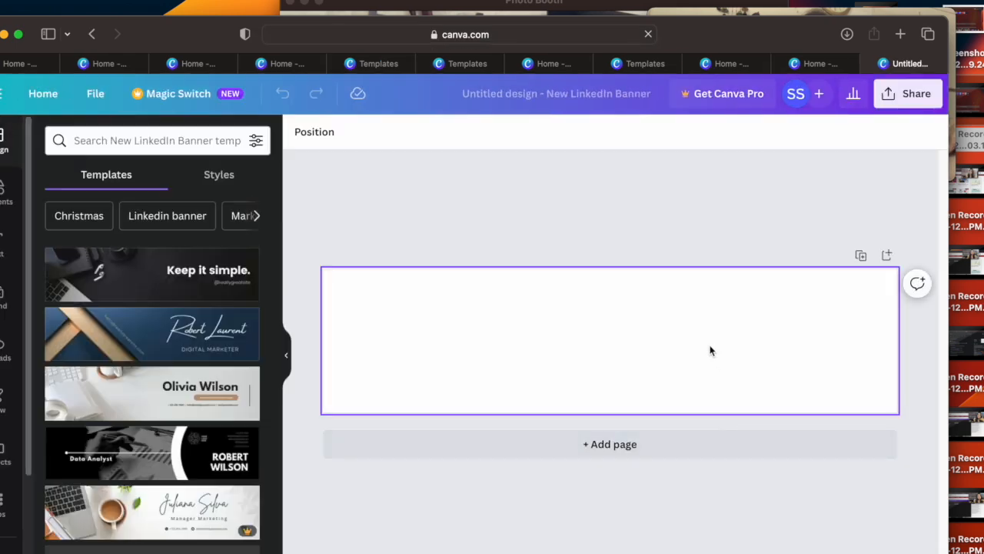
Step: Compare the Black Minimal Motivation Quote banner template with the Minimalist Corporate Staff Identity one, and apply the Motivation Quote template
{"action": "left_click", "coordinate": [193, 282]}
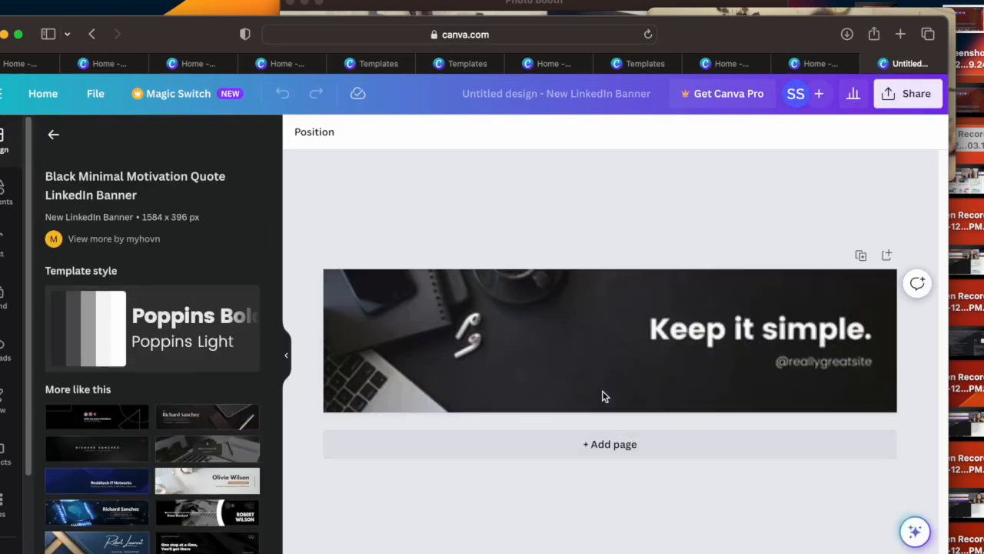
{"action": "left_click", "coordinate": [568, 332]}
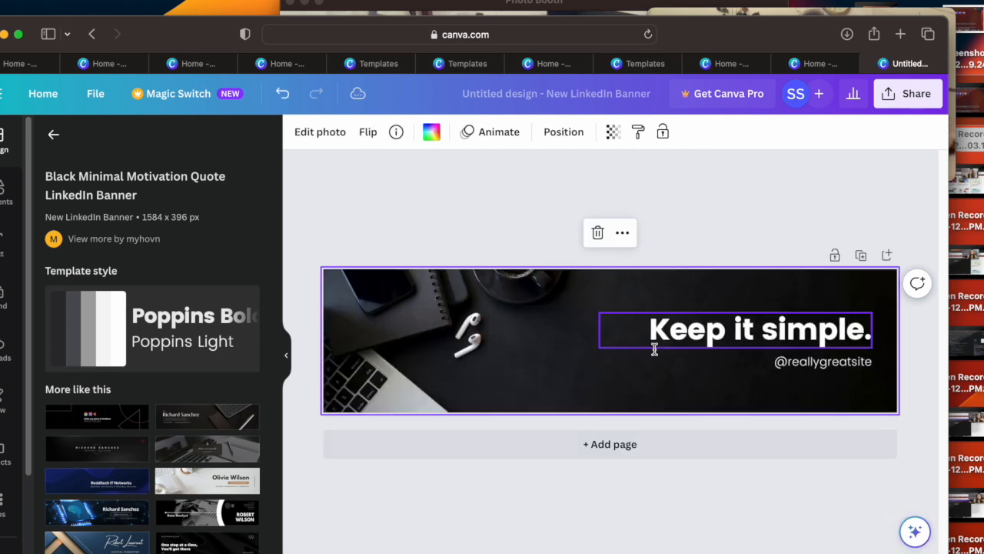
{"action": "left_click", "coordinate": [231, 415]}
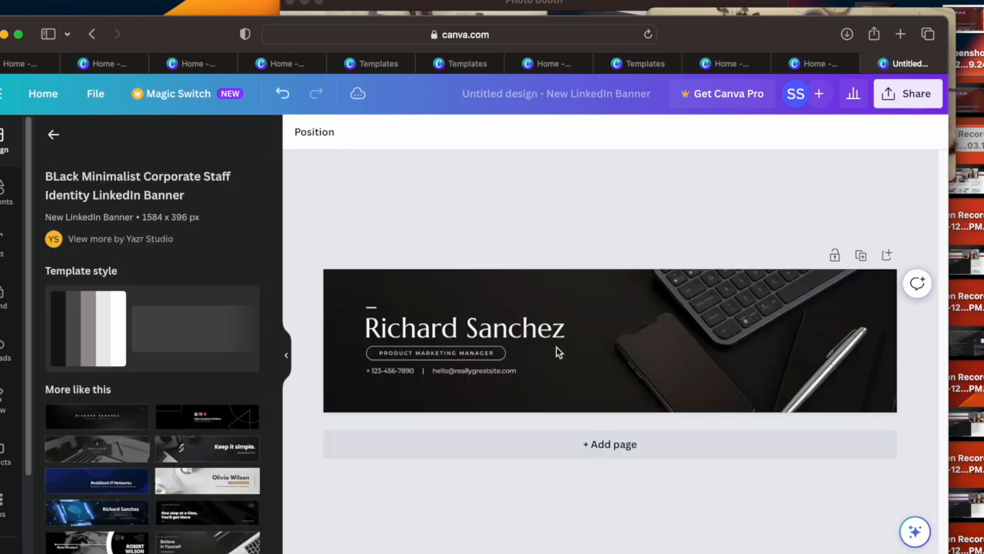
{"action": "left_click", "coordinate": [200, 453]}
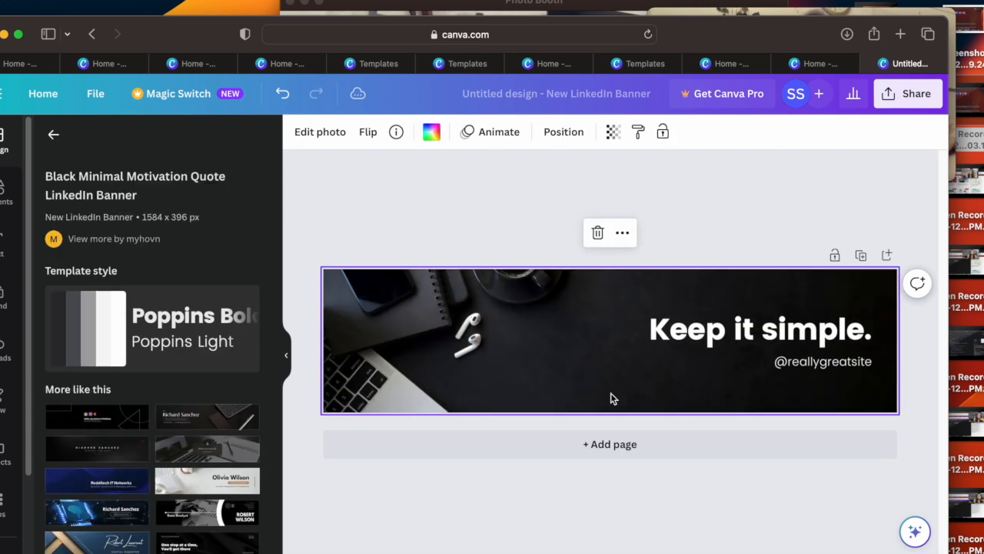
Step: Move the "Keep it simple." headline left on the banner and replace its text with "Facebook"
{"action": "left_click", "coordinate": [692, 332]}
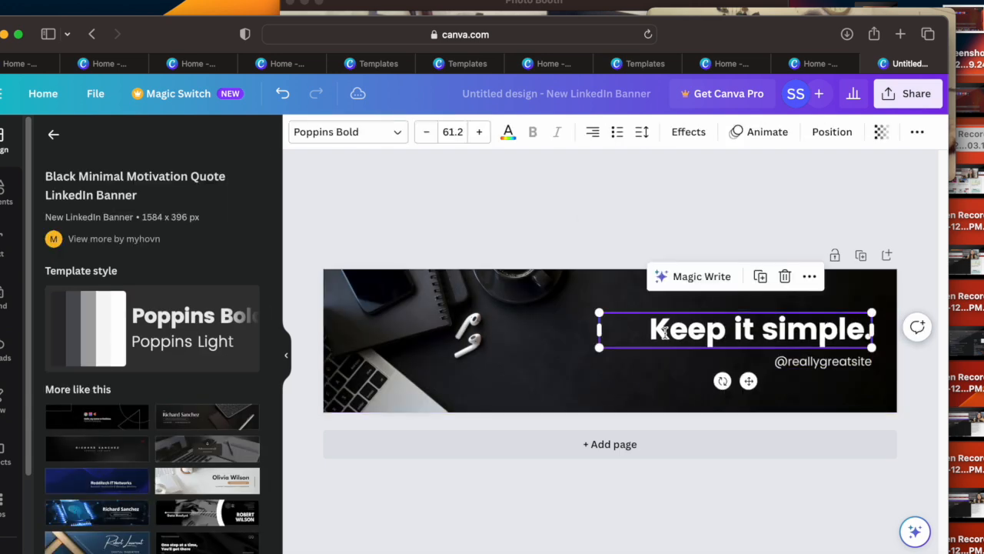
{"action": "left_click_drag", "start_coordinate": [692, 332], "coordinate": [619, 333]}
{"action": "double_click", "coordinate": [644, 318]}
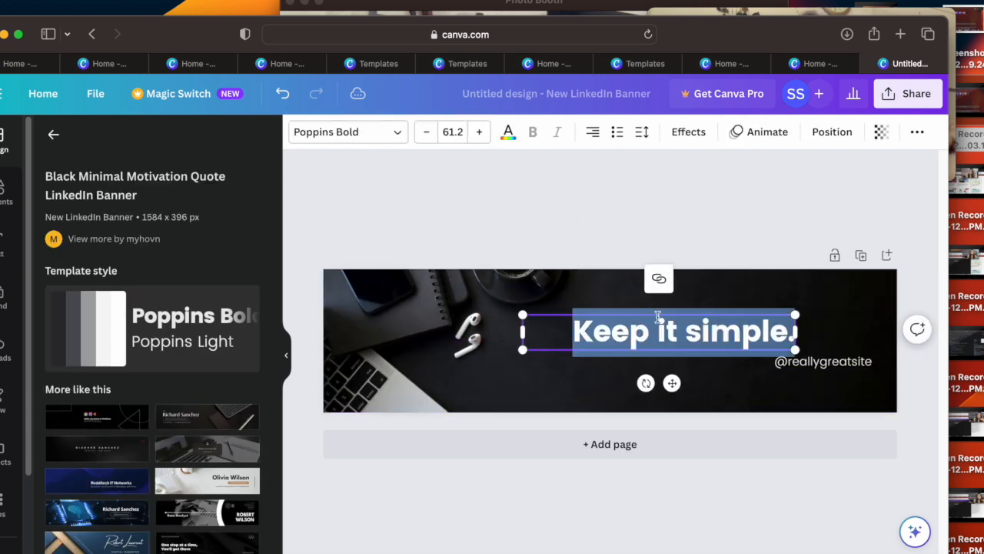
{"action": "key", "text": "BackSpace"}
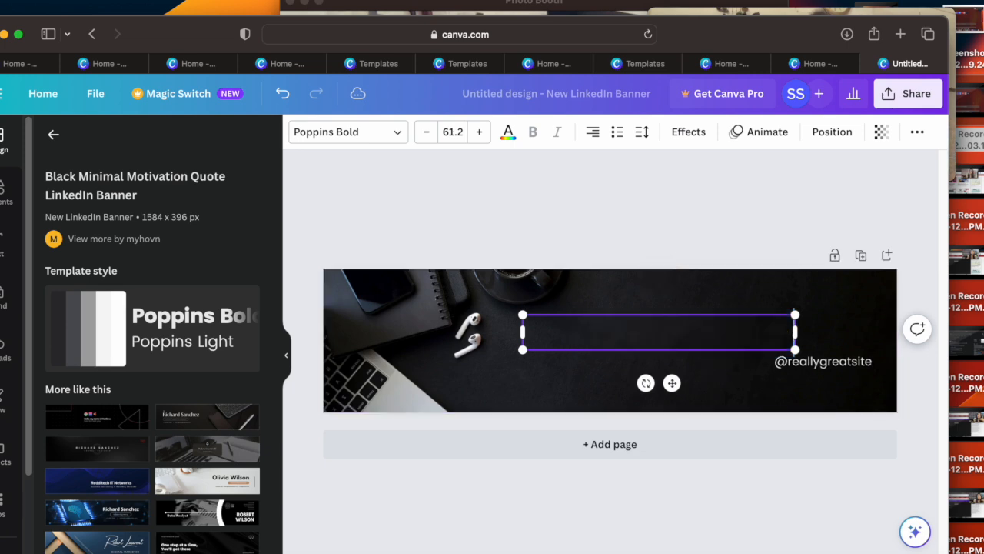
{"action": "type", "text": "Facebook"}
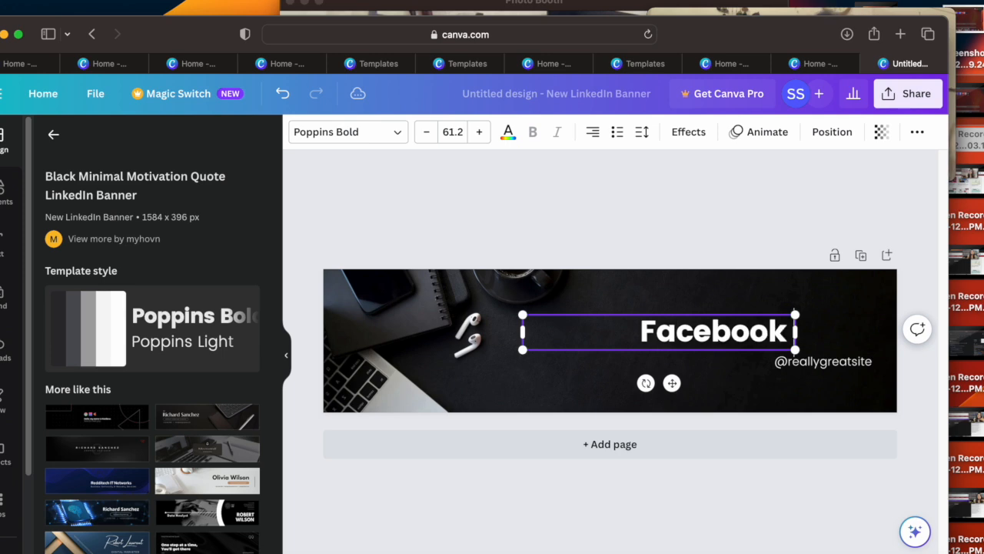
{"action": "left_click", "coordinate": [801, 361]}
{"action": "double_click", "coordinate": [810, 361]}
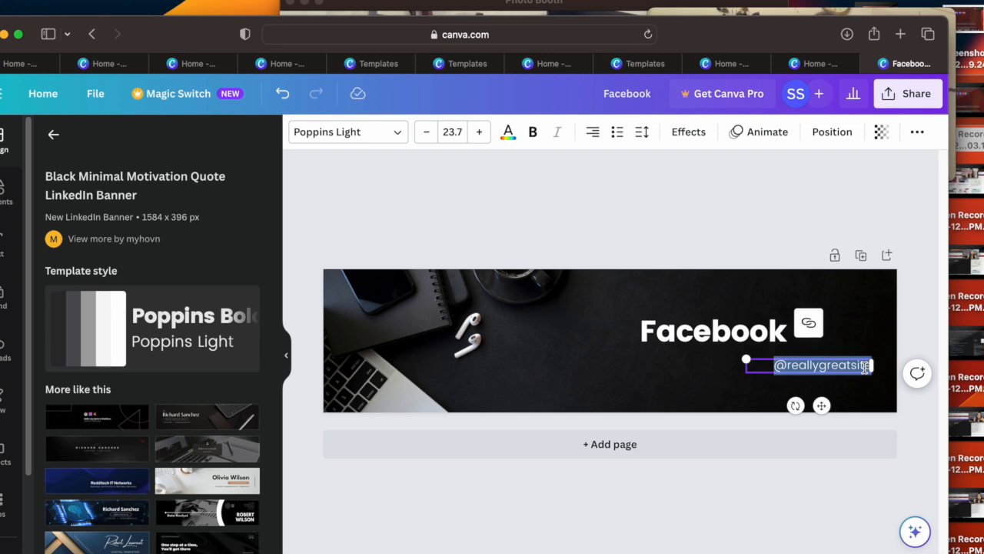
{"action": "key", "text": "BackSpace"}
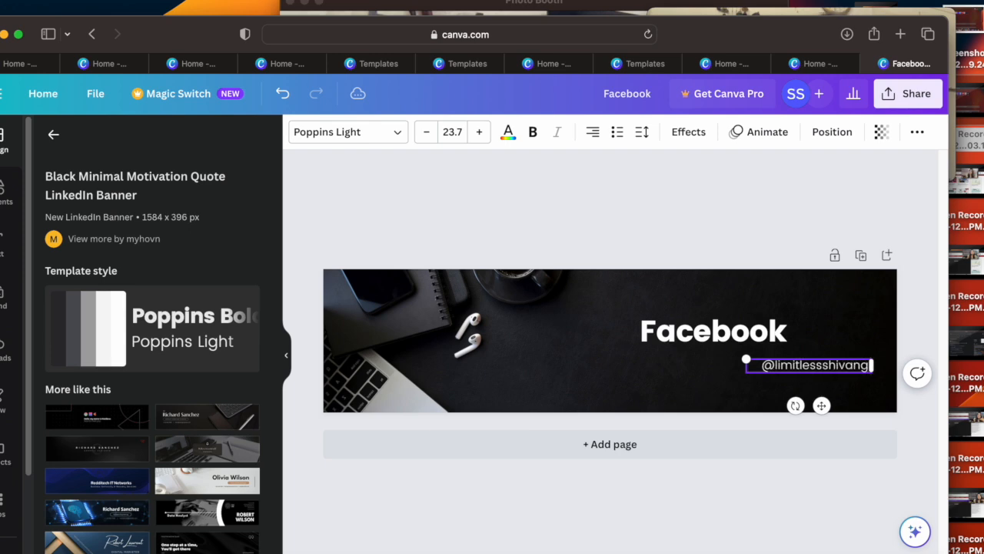
{"action": "left_click", "coordinate": [802, 343]}
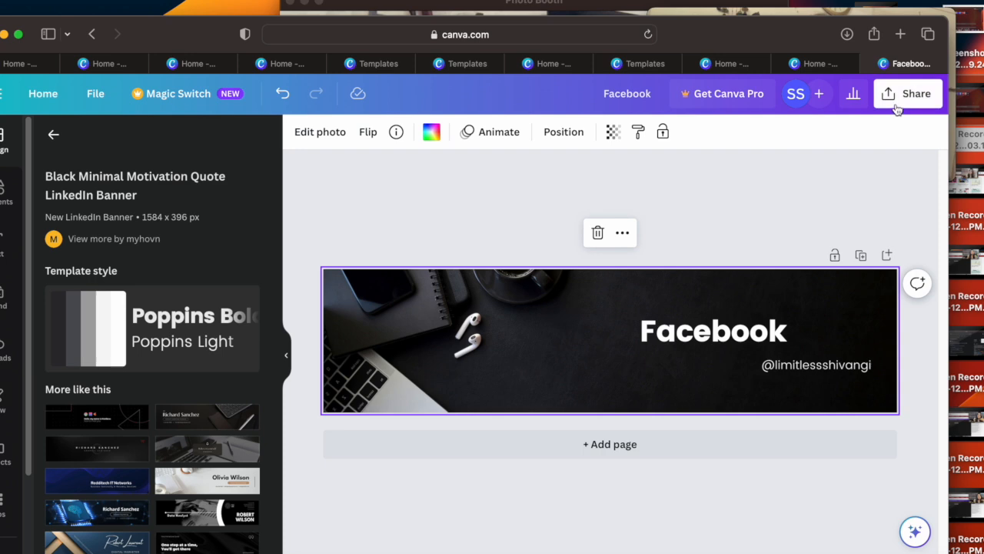
{"action": "left_click", "coordinate": [203, 478]}
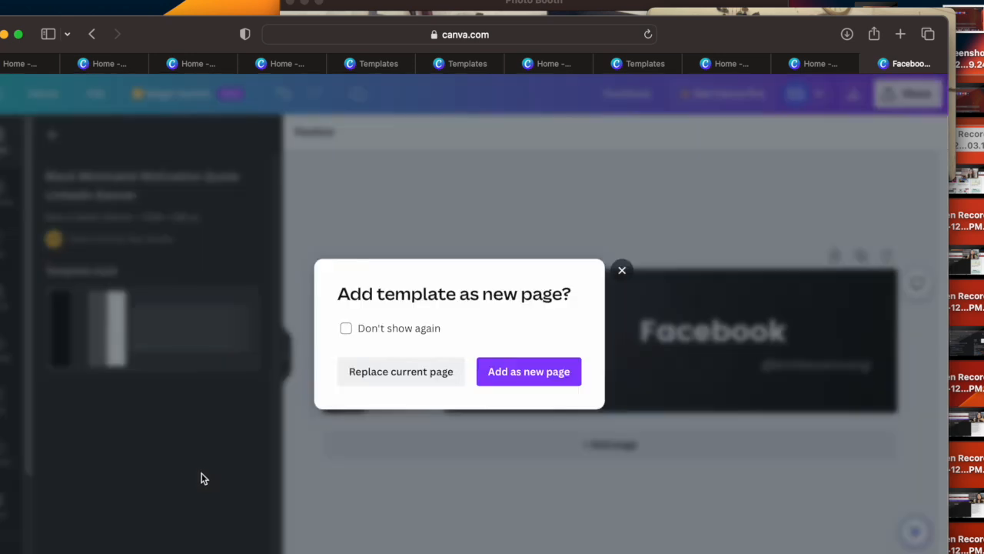
{"action": "left_click", "coordinate": [622, 271]}
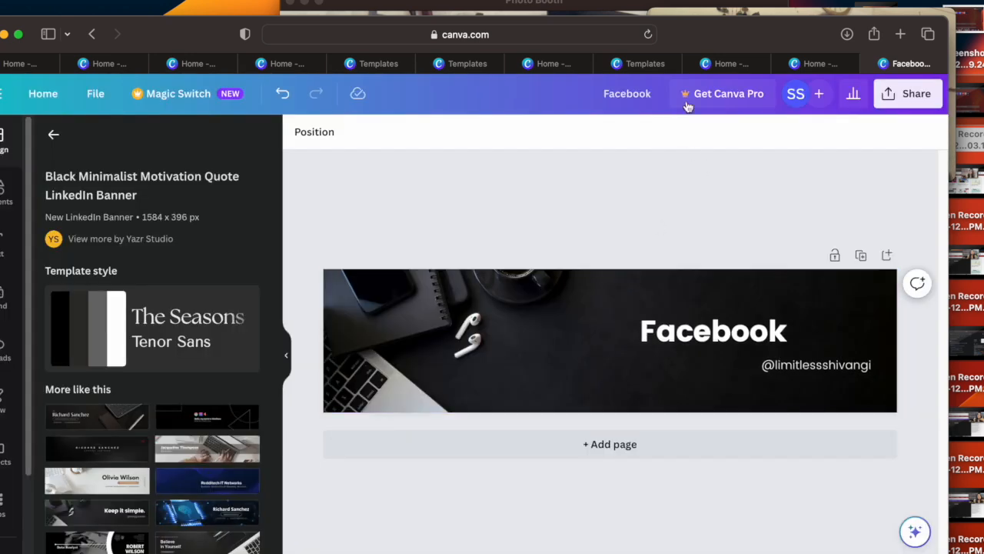
Step: Create a Facebook App Ad design from the social media formats and apply the Orange, Red and White Food Business Grand Opening template
{"action": "left_click", "coordinate": [729, 64]}
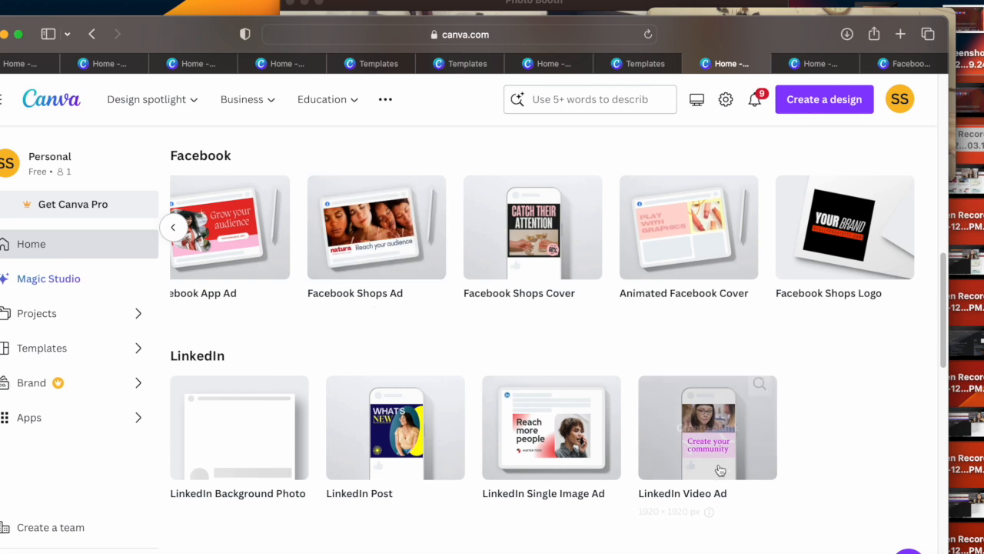
{"action": "left_click", "coordinate": [261, 264]}
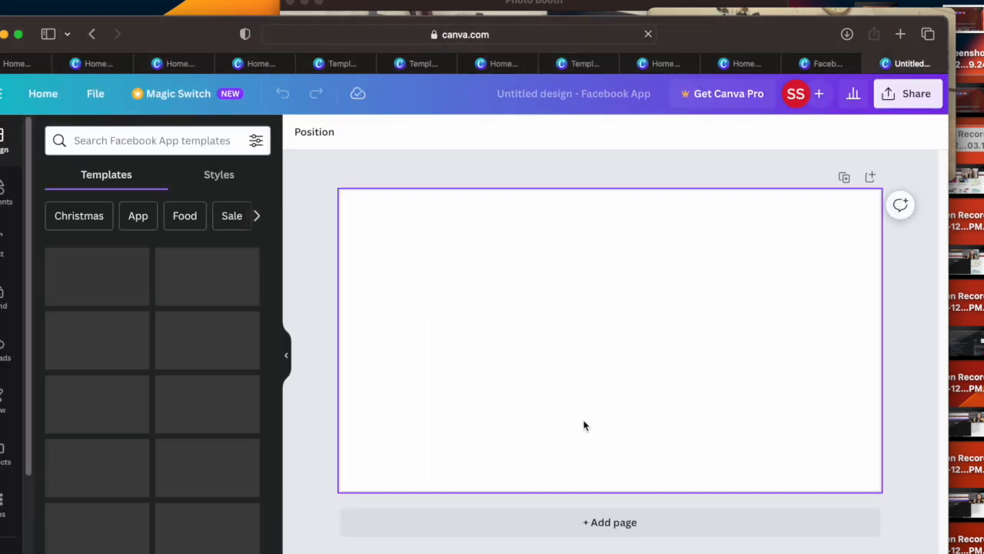
{"action": "left_click", "coordinate": [186, 290]}
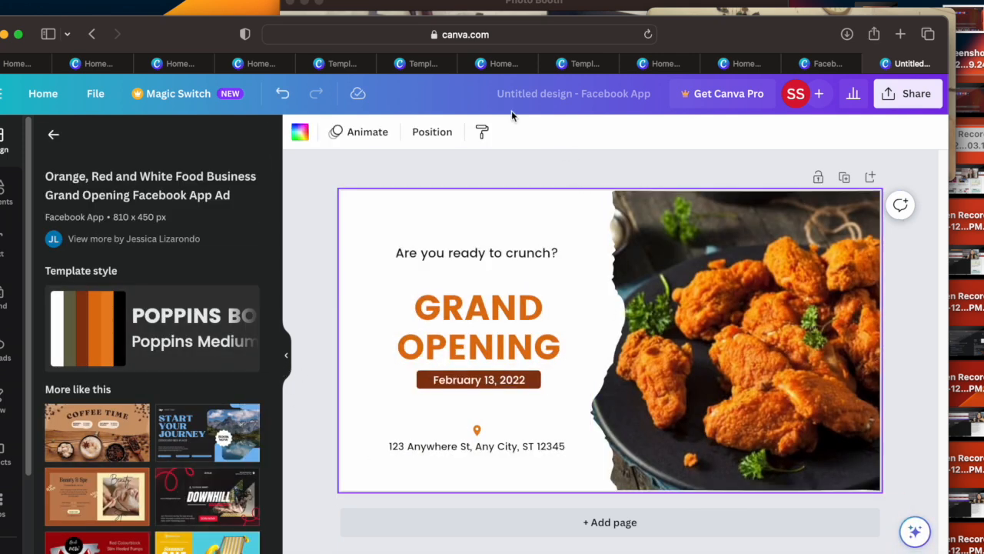
Step: Search the templates for "linkedin post" from the home page and browse the LinkedIn Post templates
{"action": "left_click", "coordinate": [179, 64]}
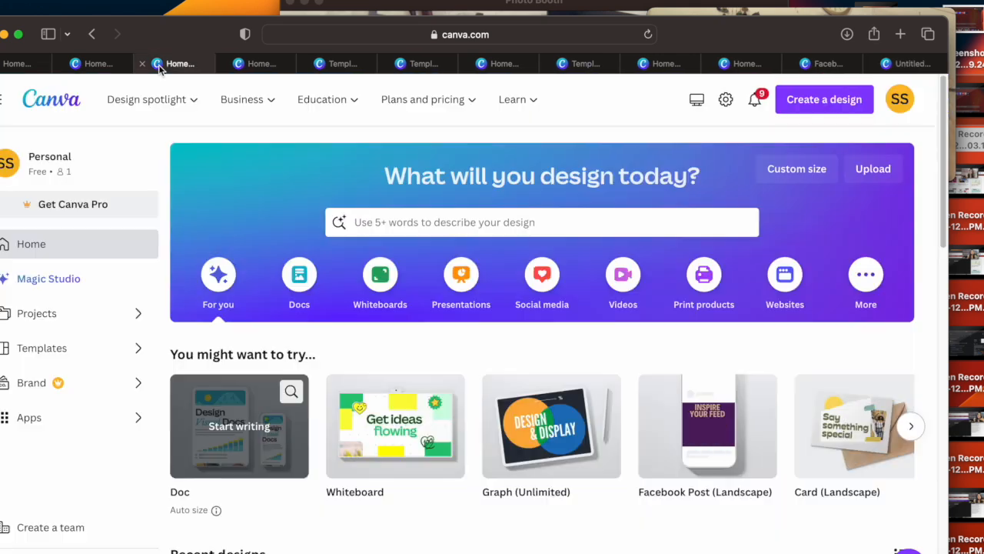
{"action": "left_click", "coordinate": [510, 220]}
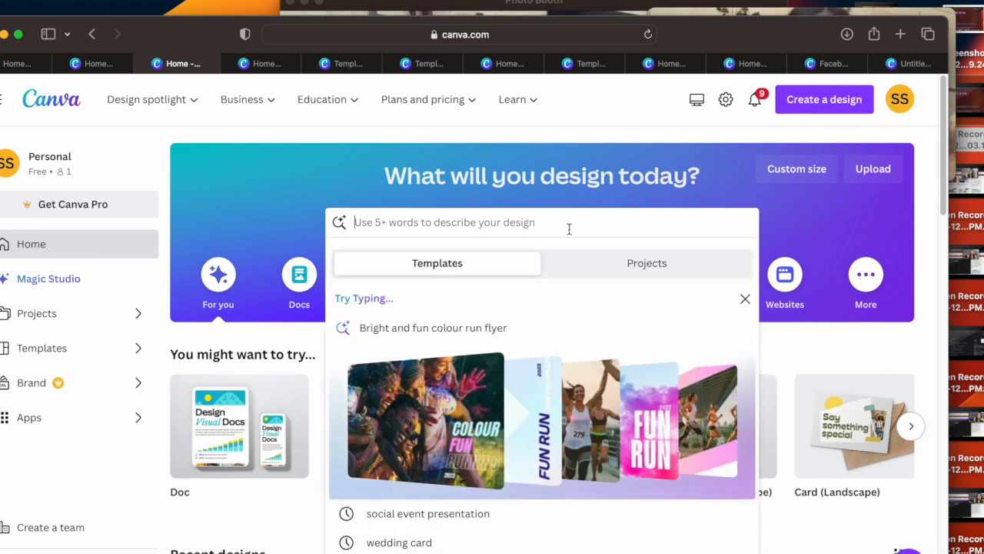
{"action": "type", "text": "link"}
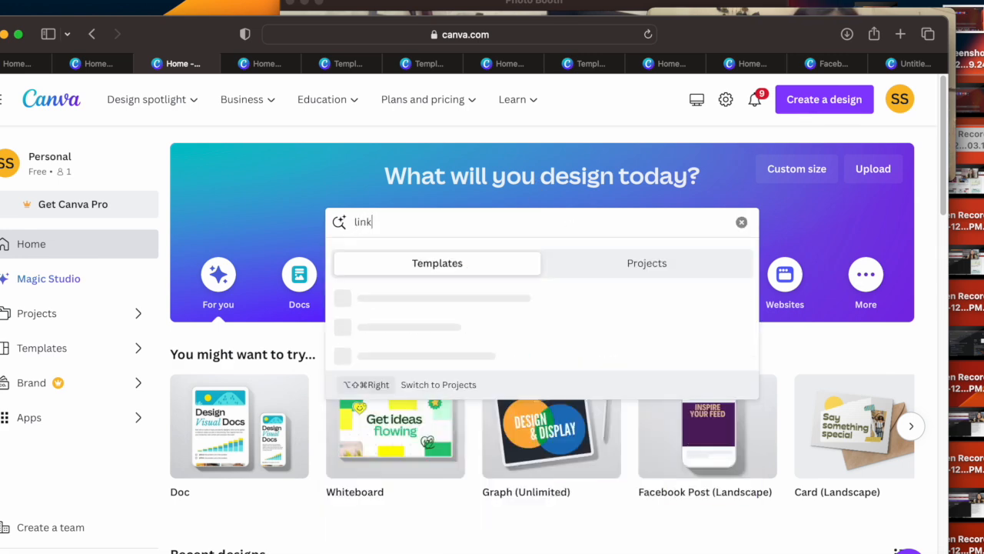
{"action": "type", "text": "edin po"}
{"action": "key", "text": "Return"}
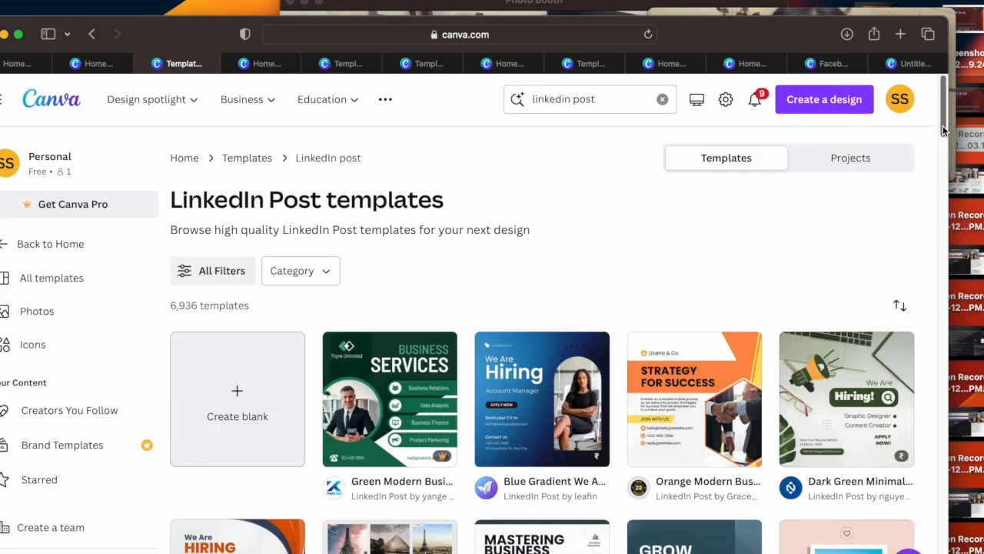
{"action": "scroll", "coordinate": [599, 211], "scroll_direction": "down", "scroll_amount": 5}
{"action": "scroll", "coordinate": [598, 212], "scroll_direction": "up", "scroll_amount": 3}
{"action": "scroll", "coordinate": [599, 211], "scroll_direction": "down", "scroll_amount": 1}
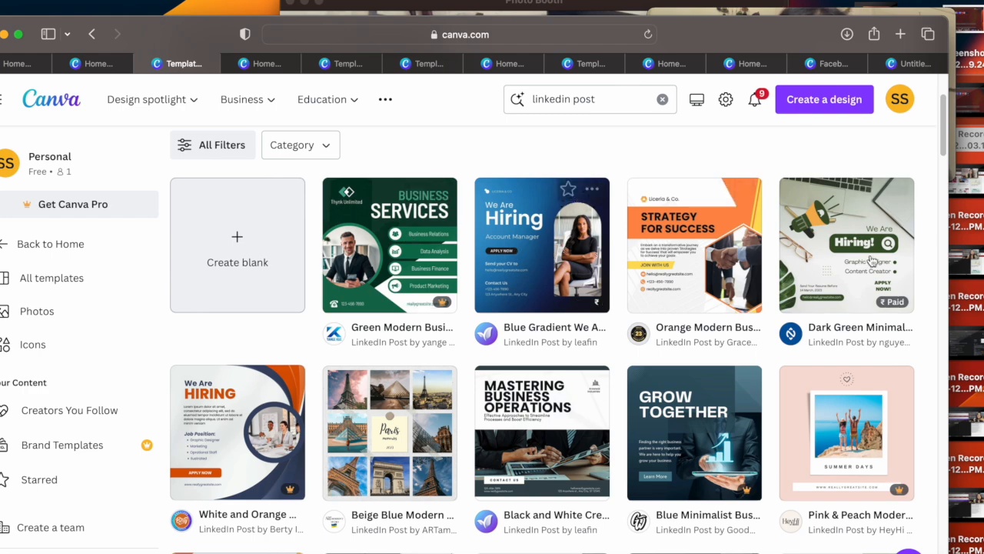
{"action": "left_click_drag", "start_coordinate": [945, 127], "coordinate": [946, 154]}
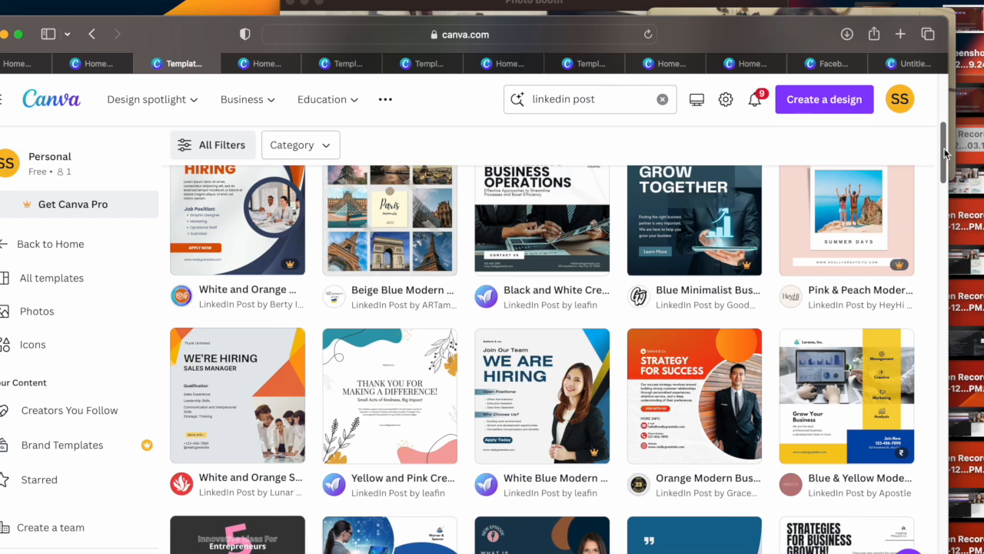
Step: Open the Orange Modern Business Linkedin Post template from the LinkedIn Post results for customizing
{"action": "scroll", "coordinate": [945, 173], "scroll_direction": "down", "scroll_amount": 3}
{"action": "left_click_drag", "start_coordinate": [945, 173], "coordinate": [931, 148]}
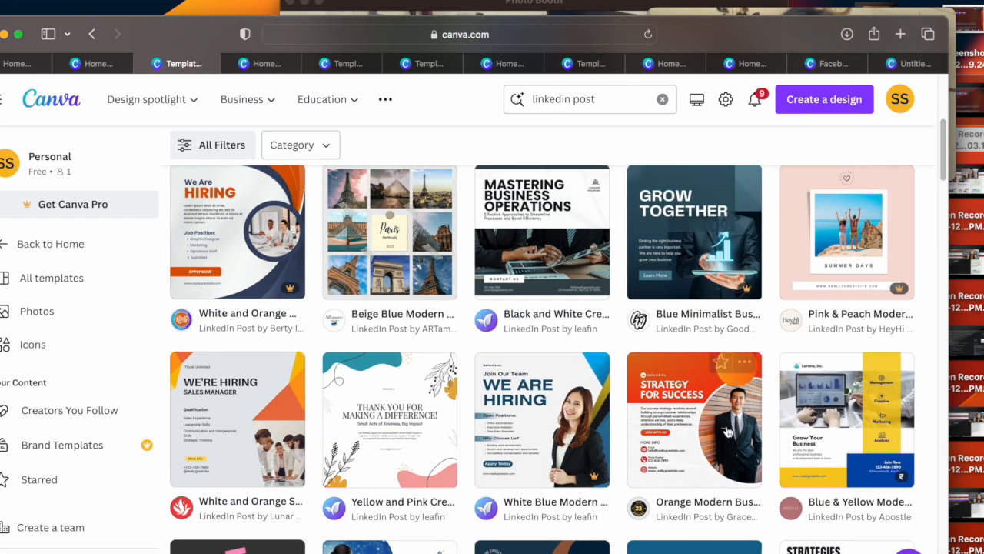
{"action": "left_click", "coordinate": [680, 442]}
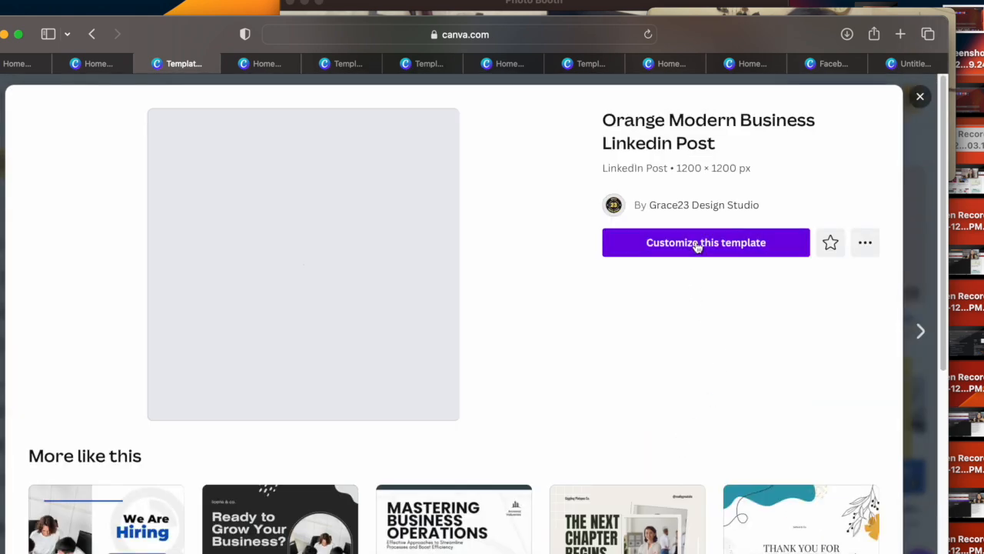
{"action": "left_click", "coordinate": [697, 243]}
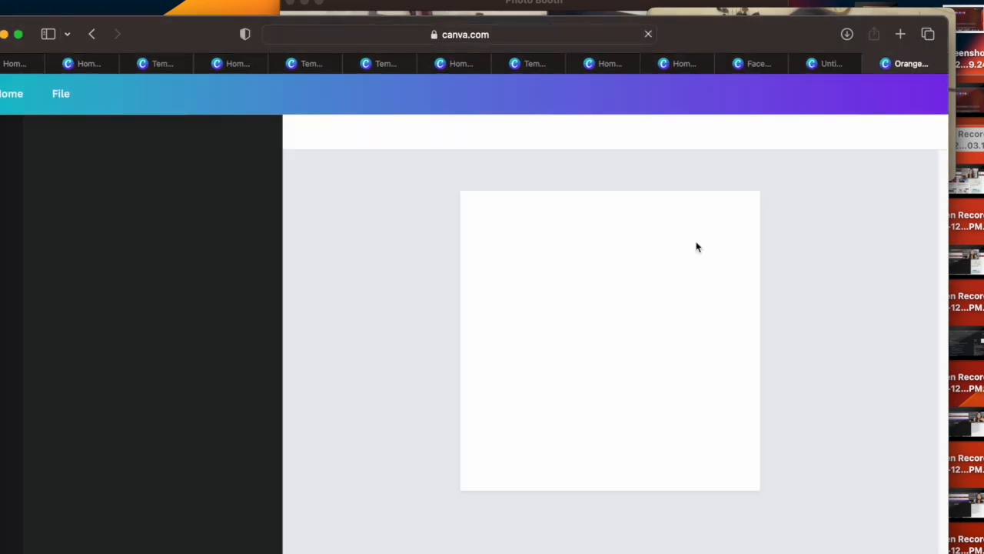
Step: Replace the businessman photo in the circular frame with the uploaded portrait, scale the frame down, and shift it toward the post's right edge
{"action": "left_click", "coordinate": [708, 343]}
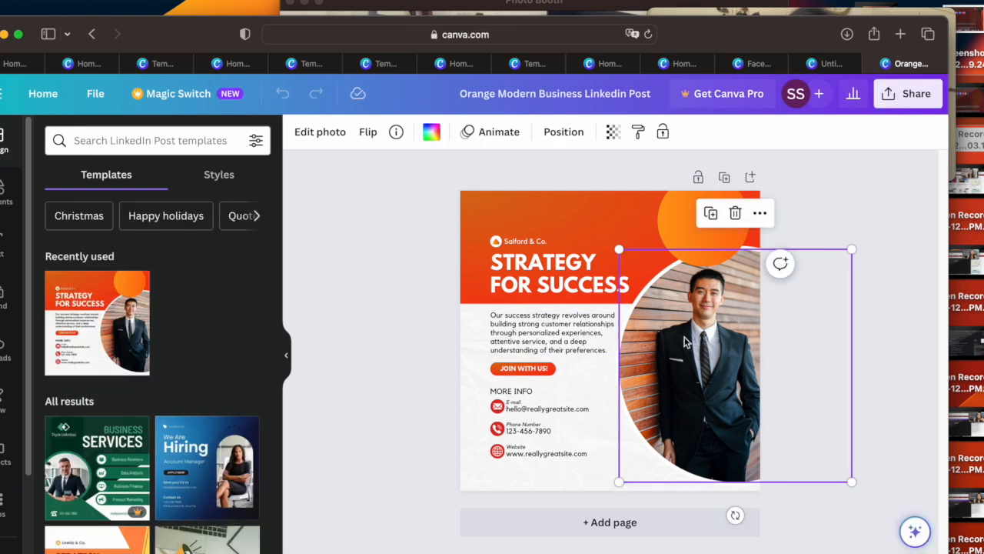
{"action": "left_click", "coordinate": [4, 350]}
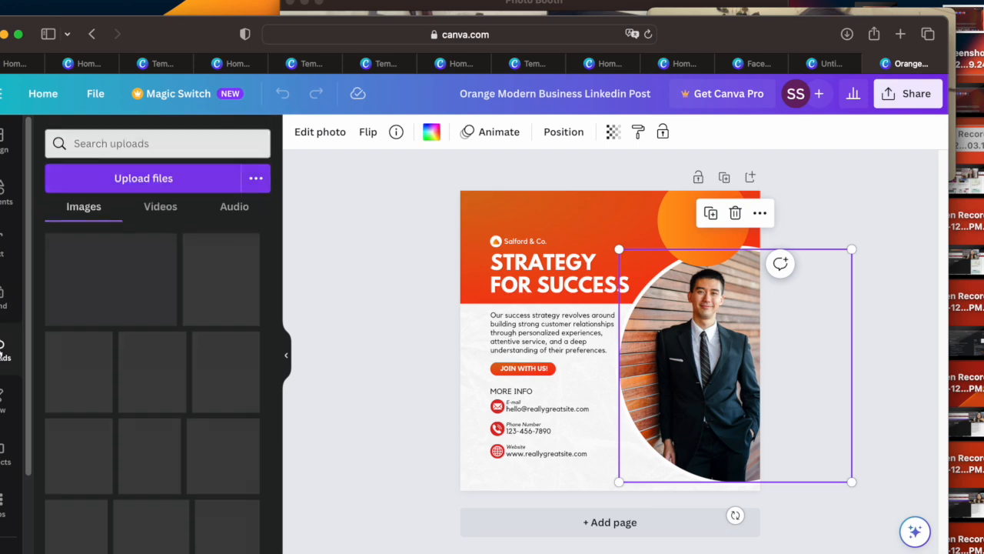
{"action": "left_click_drag", "start_coordinate": [69, 406], "coordinate": [623, 363]}
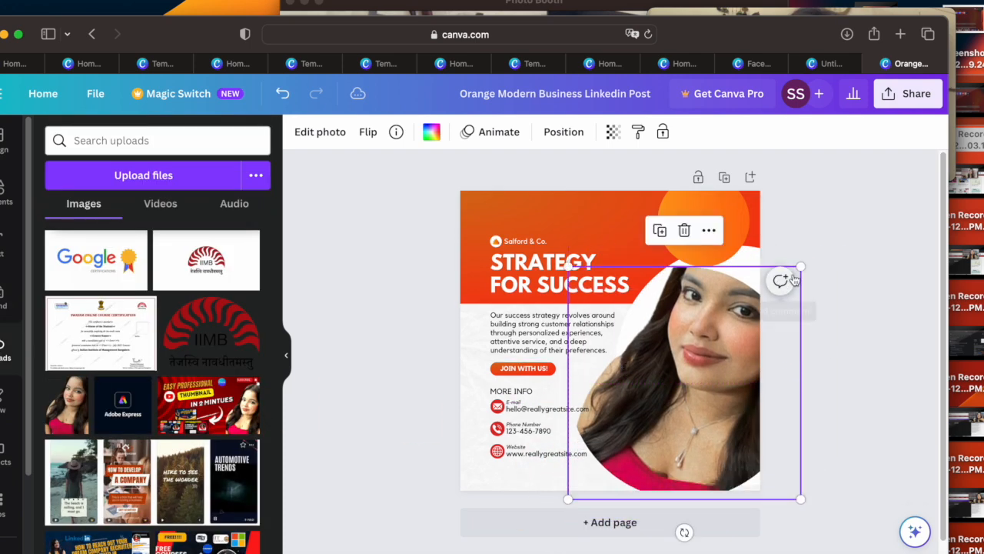
{"action": "left_click_drag", "start_coordinate": [801, 265], "coordinate": [747, 317]}
{"action": "left_click_drag", "start_coordinate": [662, 377], "coordinate": [709, 332]}
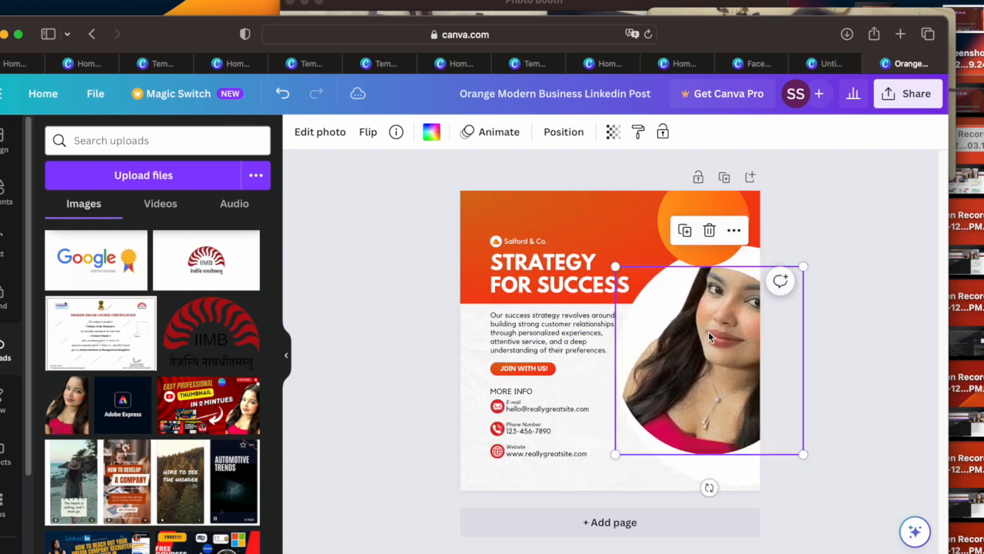
Step: Remove the portrait from the circular frame and put the uploaded portrait back into it
{"action": "left_click", "coordinate": [710, 232]}
{"action": "left_click", "coordinate": [711, 268]}
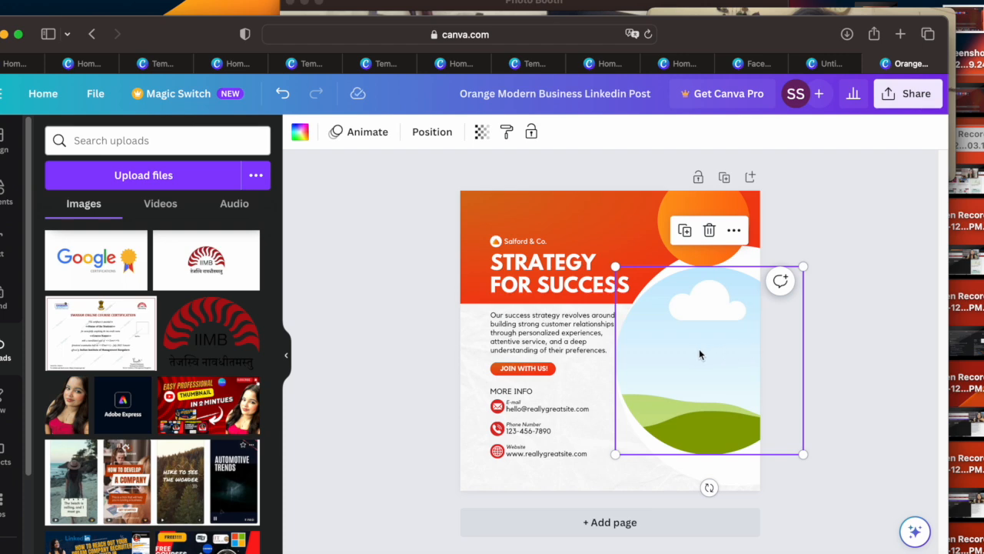
{"action": "left_click_drag", "start_coordinate": [68, 412], "coordinate": [670, 349]}
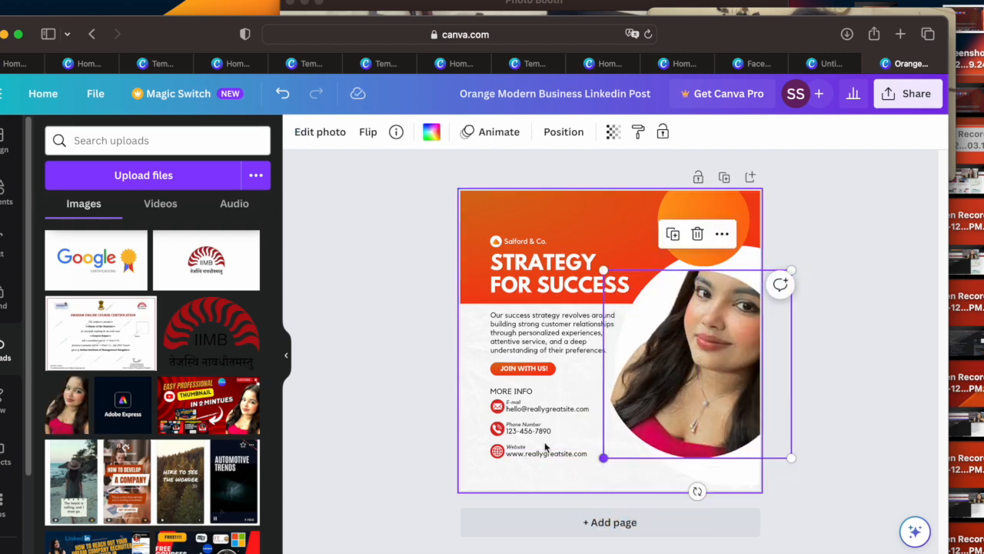
Step: Place a loose copy of the portrait over the headline, clear the framed photo, and drop the copy into the circular frame
{"action": "left_click_drag", "start_coordinate": [77, 421], "coordinate": [536, 264]}
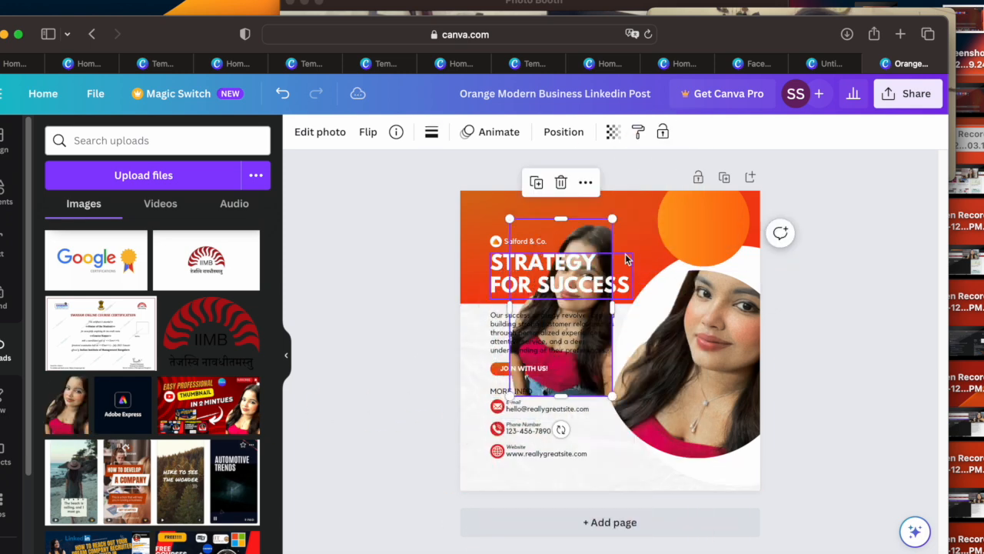
{"action": "left_click", "coordinate": [696, 335]}
{"action": "left_click", "coordinate": [697, 234]}
{"action": "left_click_drag", "start_coordinate": [541, 385], "coordinate": [669, 405]}
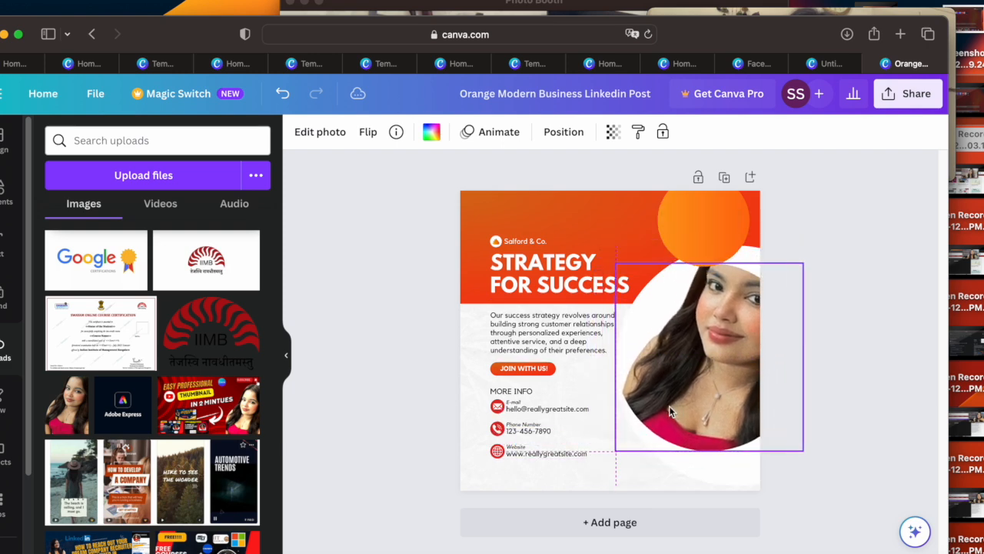
Step: Move the orange circle to the post's right edge, then duplicate it and place the copy overlapping on its left
{"action": "left_click_drag", "start_coordinate": [686, 245], "coordinate": [715, 263]}
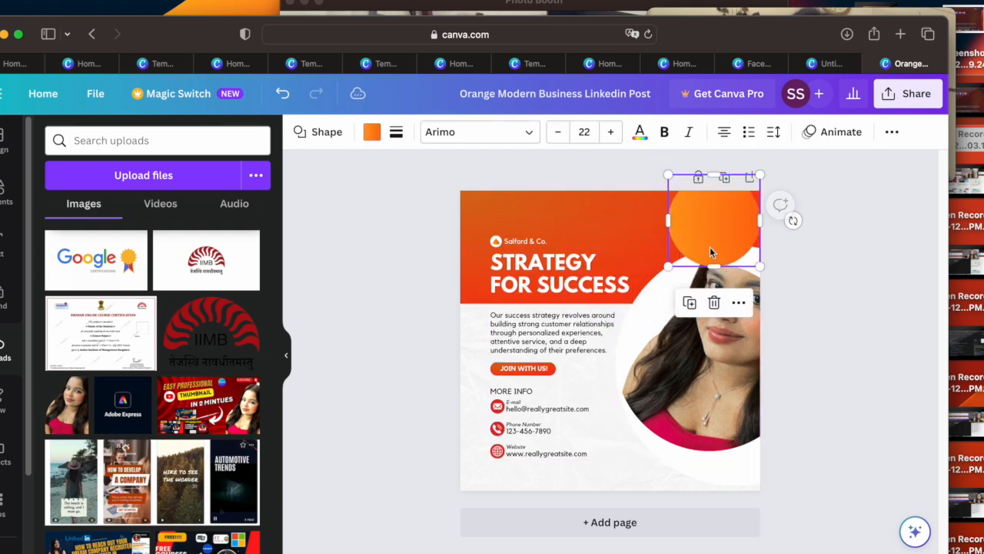
{"action": "left_click", "coordinate": [689, 302]}
{"action": "left_click_drag", "start_coordinate": [709, 245], "coordinate": [648, 246]}
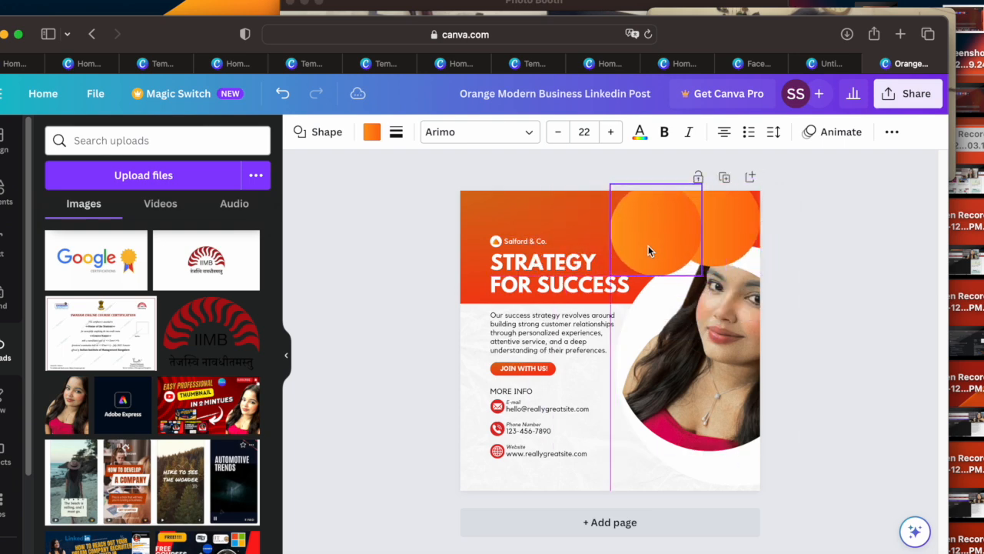
Step: Nudge the "STRATEGY FOR SUCCESS" headline slightly to the right and select its text for editing
{"action": "left_click", "coordinate": [532, 270]}
{"action": "mouse_move", "coordinate": [532, 269]}
{"action": "left_mouse_down"}
{"action": "mouse_move", "coordinate": [613, 280]}
{"action": "mouse_move", "coordinate": [542, 268]}
{"action": "left_mouse_up"}
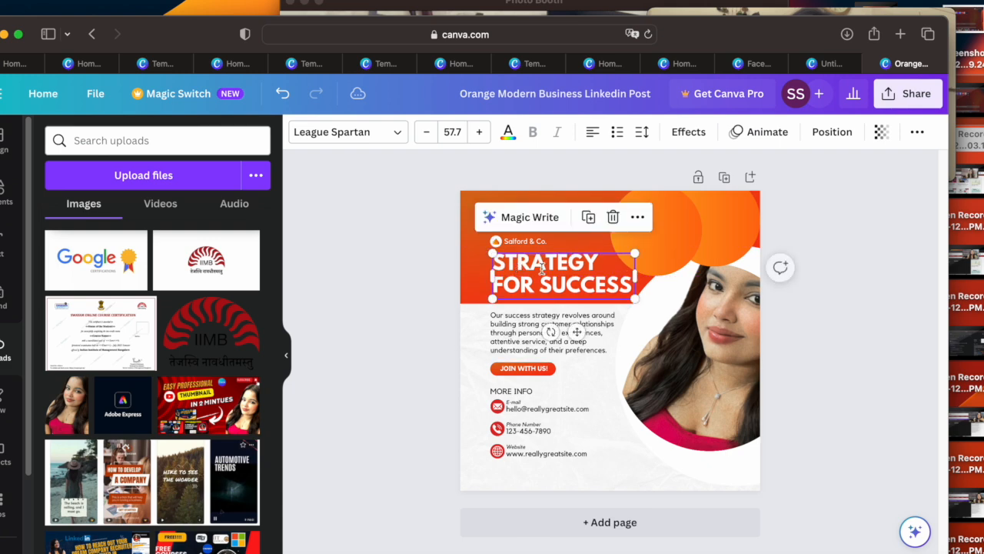
{"action": "double_click", "coordinate": [607, 278]}
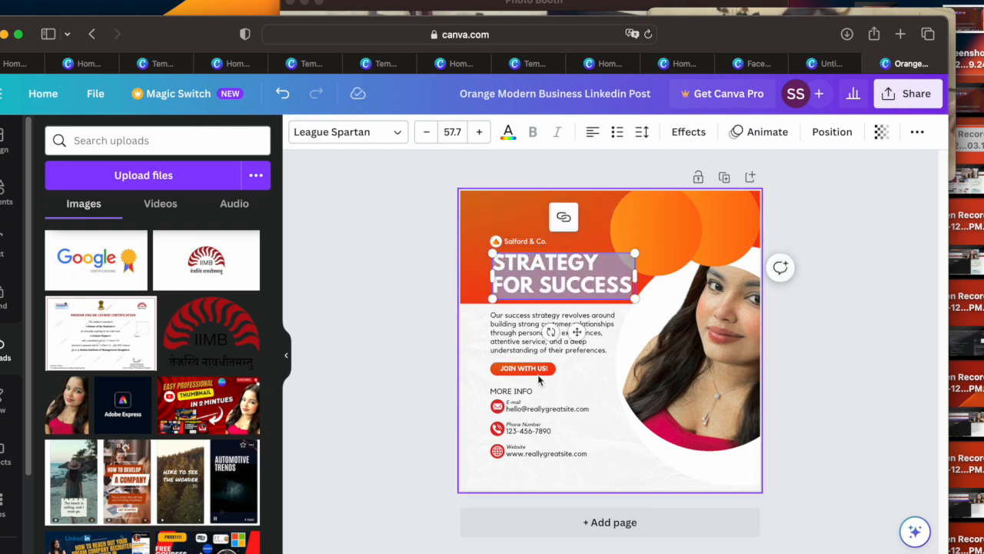
Step: Replace the "Salford & Co." text with the creator's own handle, enlarge it to font size 42, and widen its box to fit one line
{"action": "left_click", "coordinate": [513, 241]}
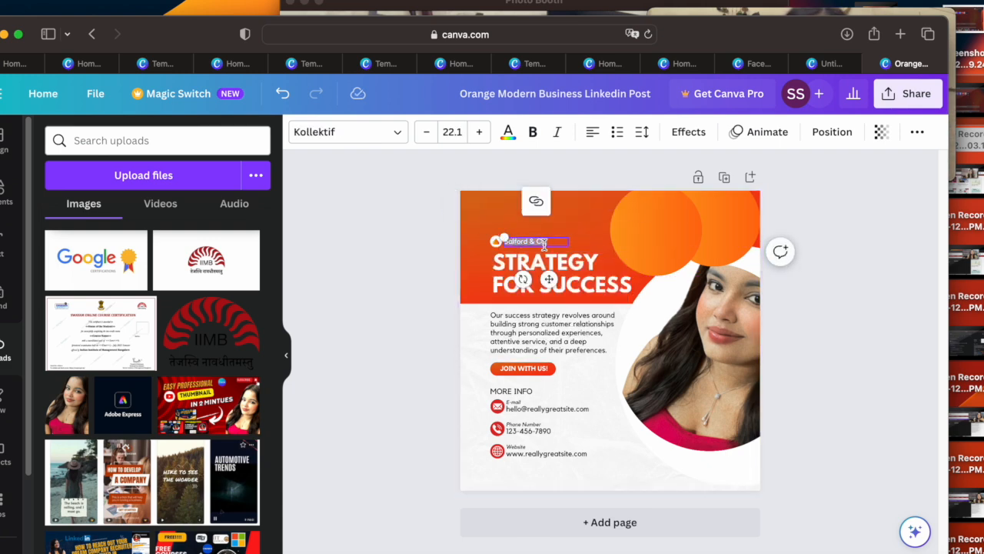
{"action": "key", "text": "BackSpace"}
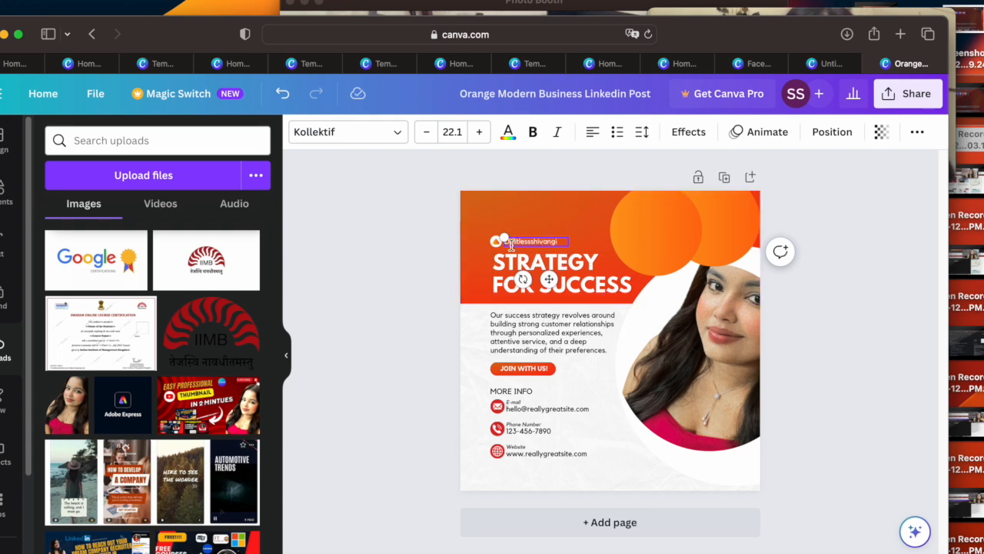
{"action": "left_click", "coordinate": [565, 245]}
{"action": "left_click_drag", "start_coordinate": [505, 242], "coordinate": [503, 240]}
{"action": "left_click", "coordinate": [477, 140]}
{"action": "left_click", "coordinate": [478, 140]}
{"action": "left_click", "coordinate": [478, 140]}
{"action": "left_click", "coordinate": [477, 140]}
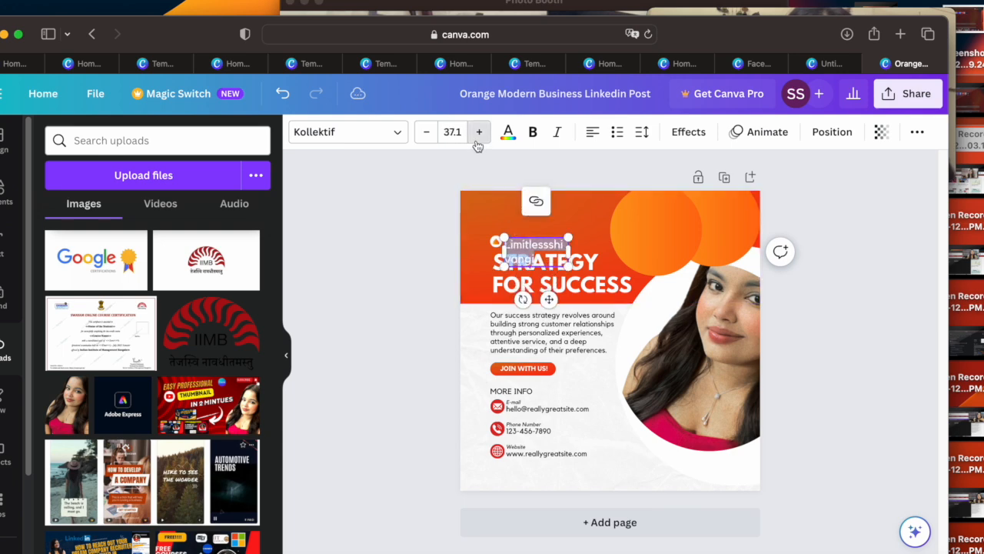
{"action": "left_click", "coordinate": [478, 140]}
{"action": "left_click_drag", "start_coordinate": [569, 269], "coordinate": [638, 243]}
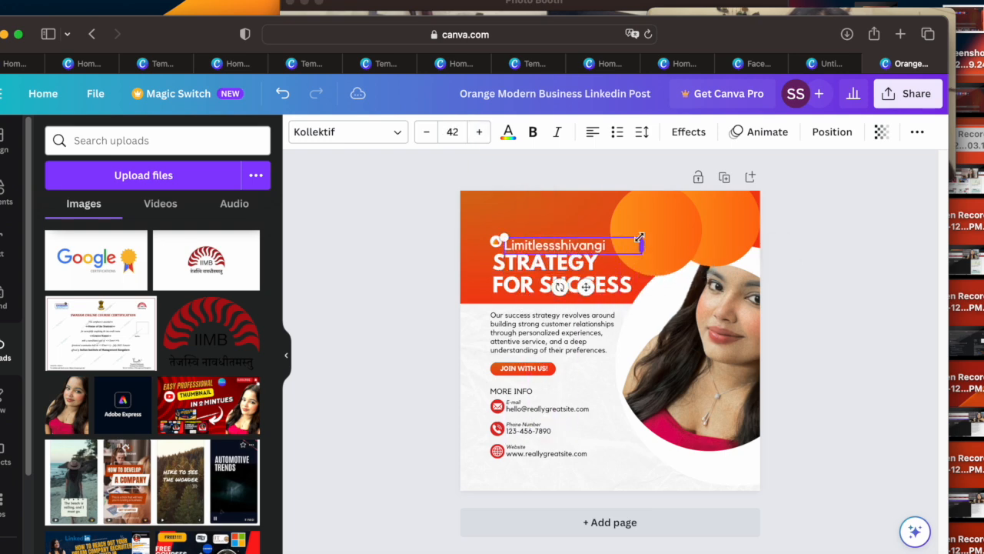
Step: Move the creator's handle to the top of the post and place the small logo icon beside it
{"action": "left_click_drag", "start_coordinate": [588, 286], "coordinate": [591, 248]}
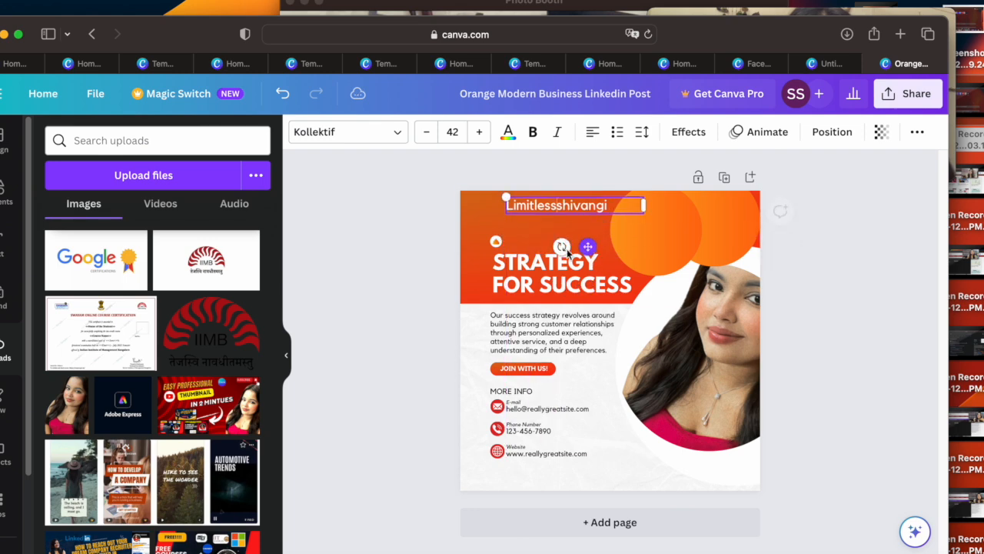
{"action": "left_click", "coordinate": [497, 244]}
{"action": "left_click_drag", "start_coordinate": [495, 249], "coordinate": [496, 243]}
{"action": "left_click_drag", "start_coordinate": [505, 278], "coordinate": [499, 239]}
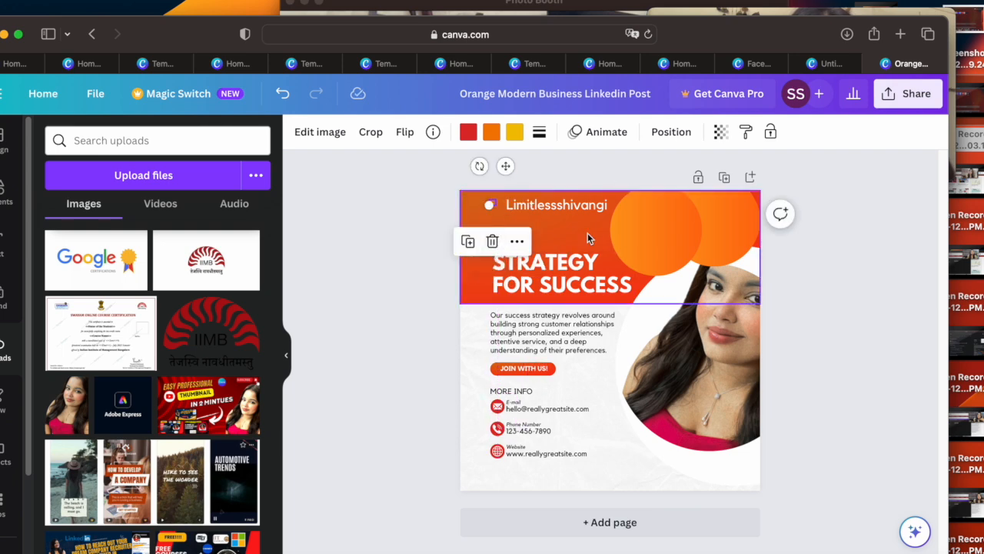
{"action": "left_click", "coordinate": [496, 243]}
{"action": "left_click_drag", "start_coordinate": [498, 243], "coordinate": [493, 206]}
{"action": "left_click", "coordinate": [520, 223]}
{"action": "left_click", "coordinate": [538, 408]}
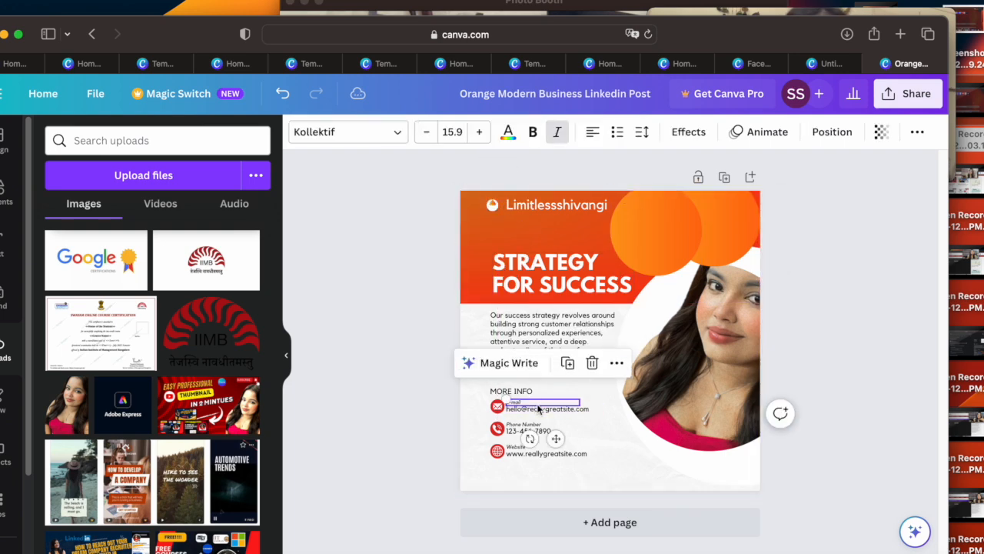
{"action": "left_click", "coordinate": [540, 410]}
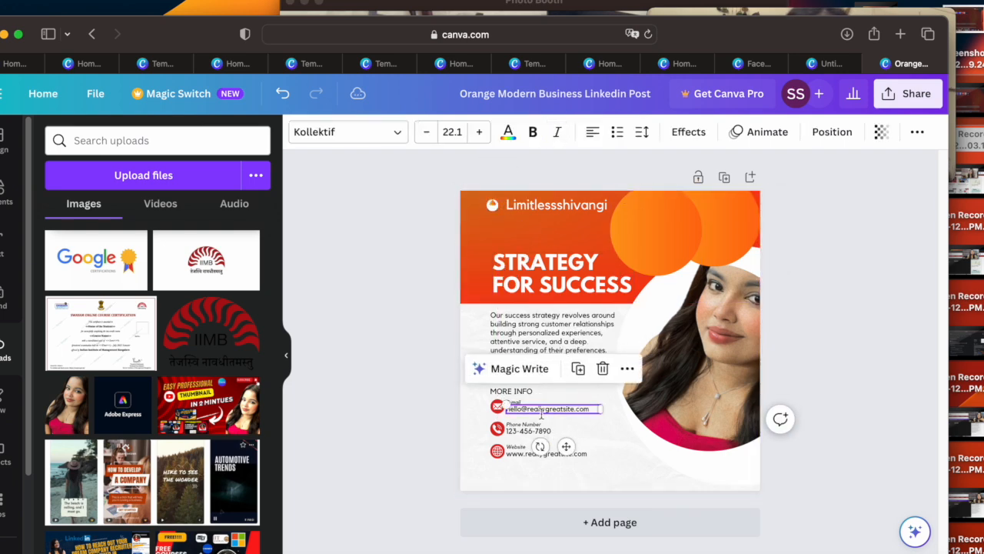
{"action": "left_click", "coordinate": [590, 413]}
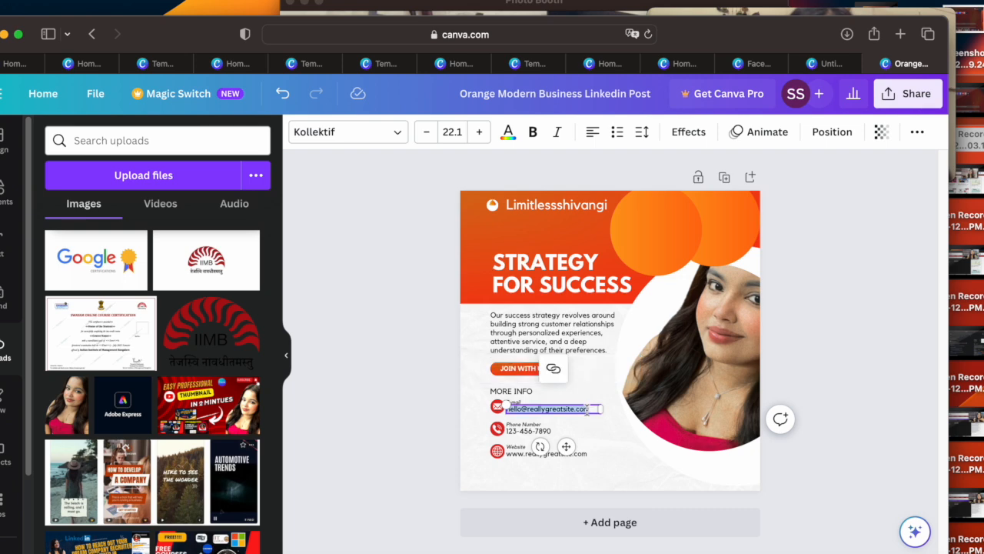
{"action": "left_click", "coordinate": [529, 430]}
{"action": "left_click", "coordinate": [637, 466]}
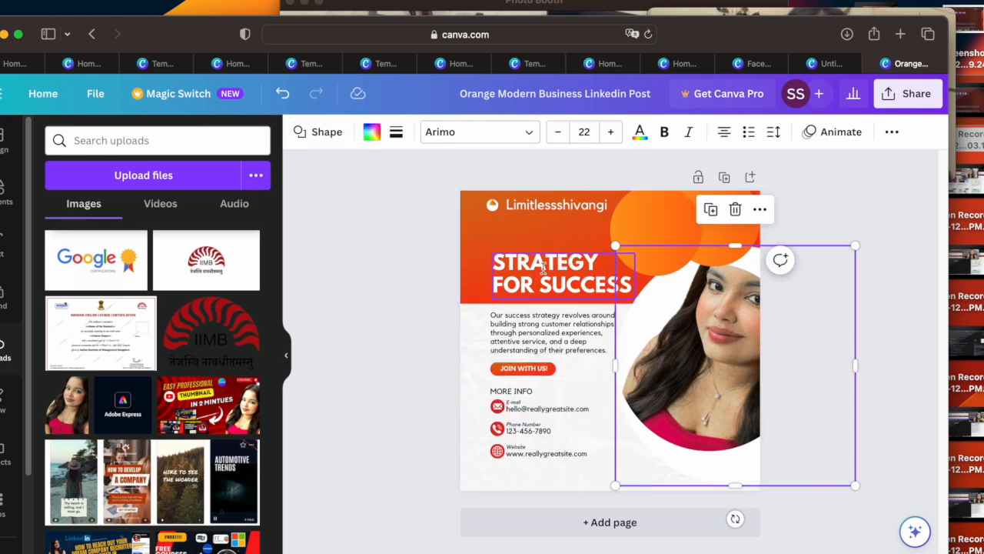
Step: Search the design elements for "square"
{"action": "left_click", "coordinate": [4, 201]}
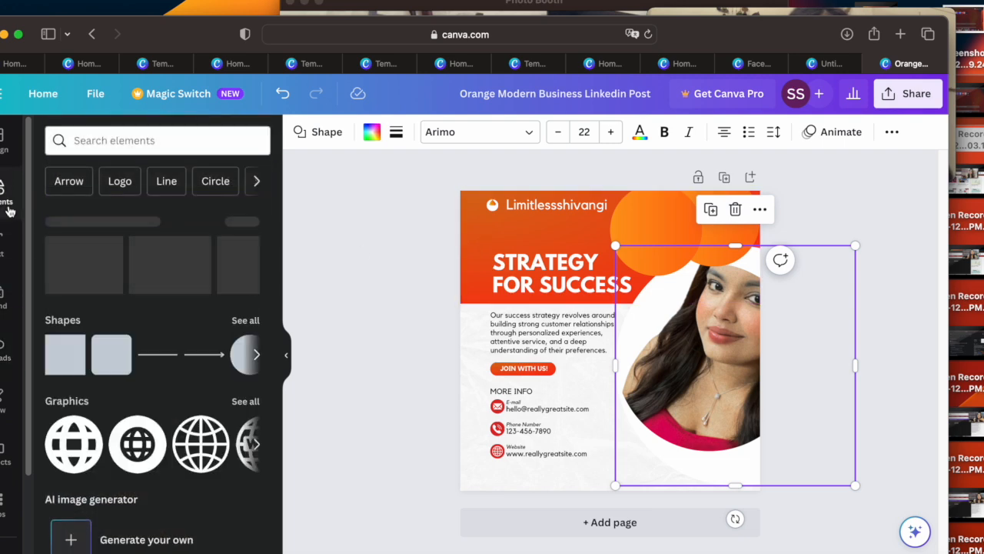
{"action": "left_click", "coordinate": [258, 357]}
{"action": "left_click", "coordinate": [259, 358]}
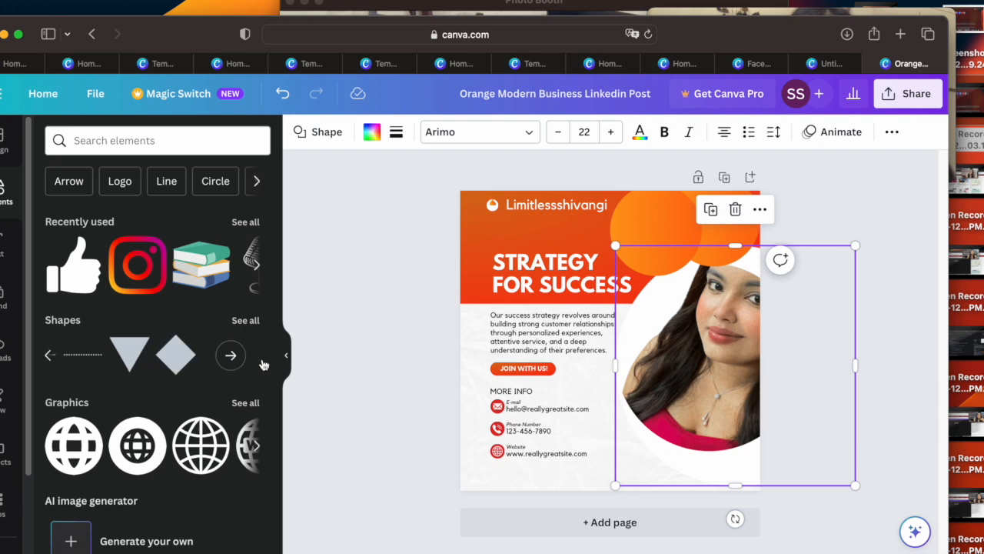
{"action": "left_click", "coordinate": [154, 142]}
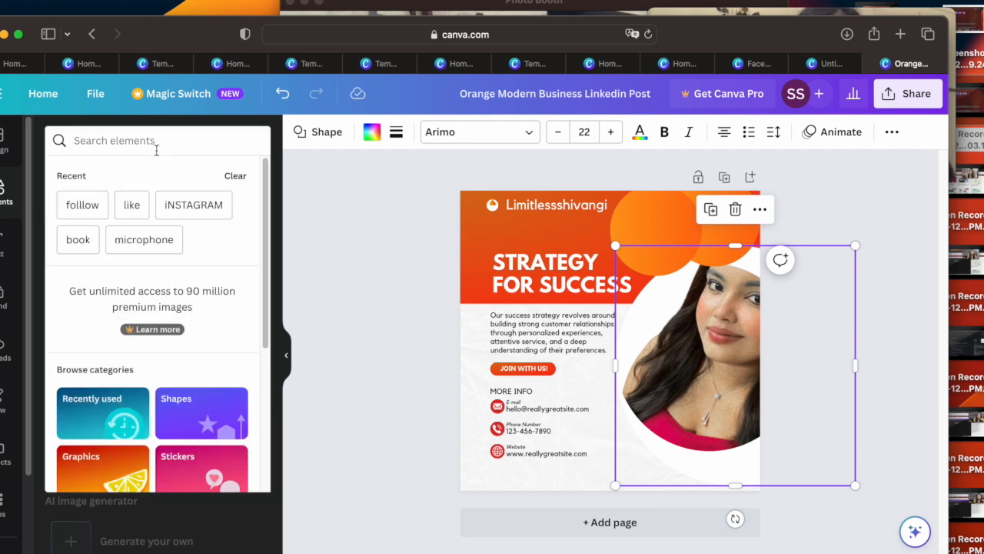
{"action": "type", "text": "aquare"}
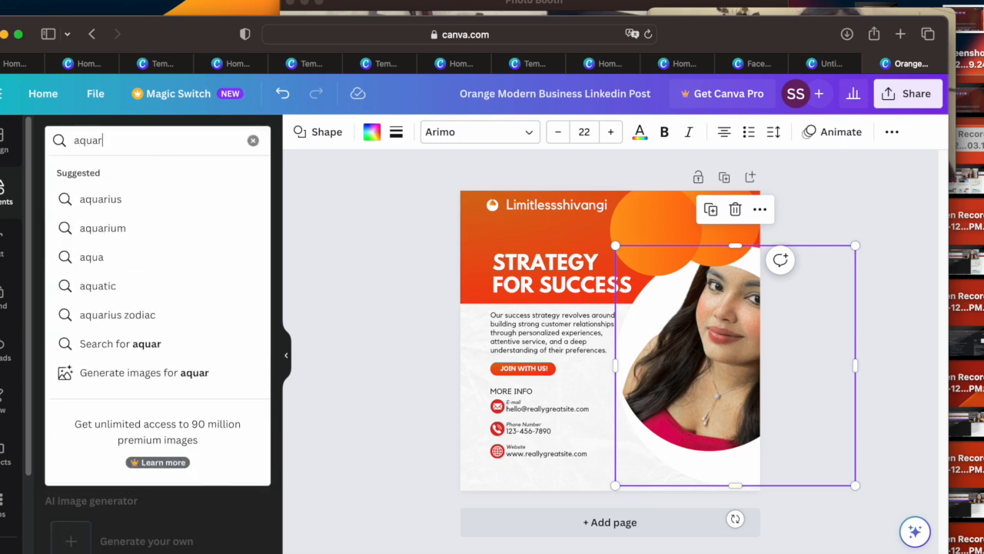
{"action": "key", "text": "BackSpace"}
{"action": "key", "text": "BackSpace"}
{"action": "key", "text": "BackSpace"}
{"action": "key", "text": "BackSpace"}
{"action": "key", "text": "BackSpace"}
{"action": "key", "text": "BackSpace"}
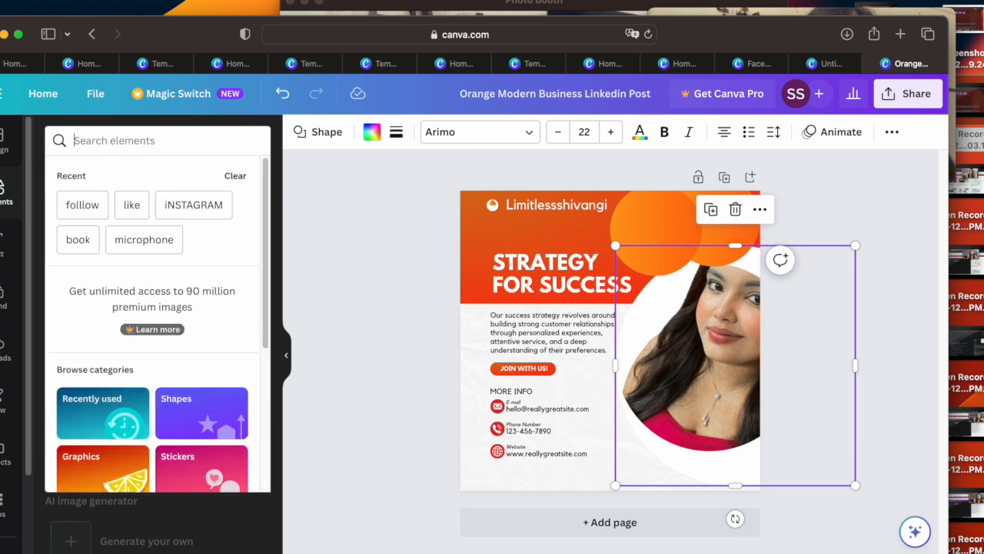
{"action": "type", "text": "square"}
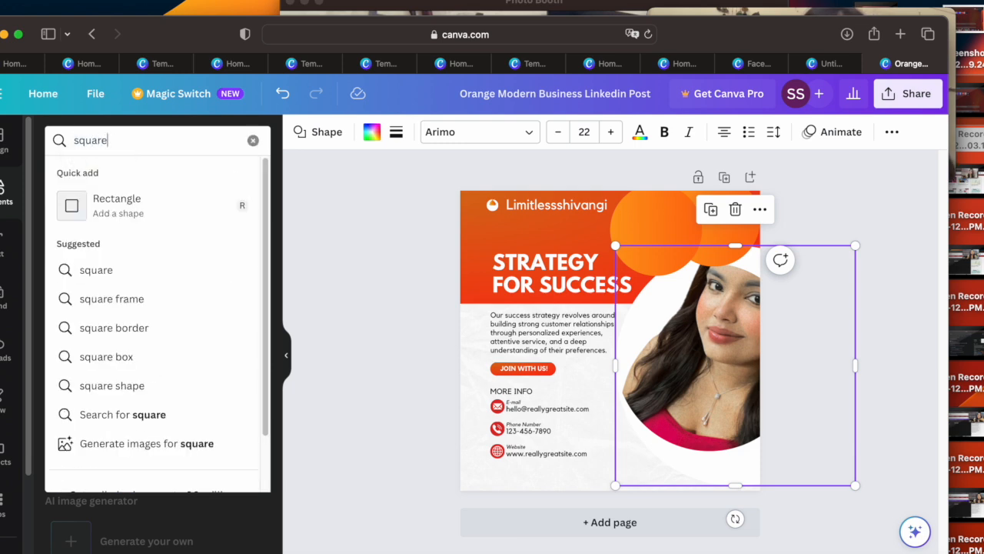
{"action": "key", "text": "Return"}
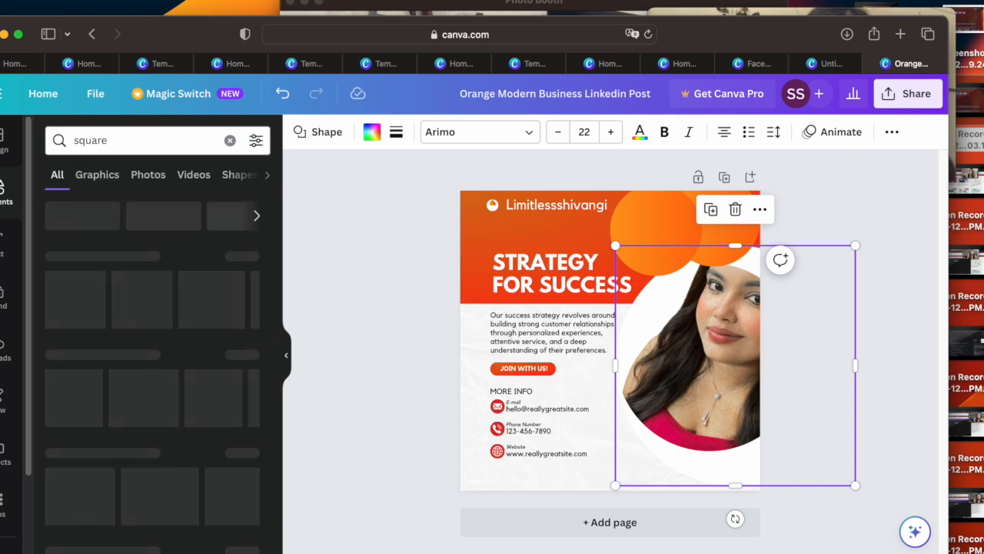
Step: Show all the matching shapes and place a square shape on the post over the headline
{"action": "left_click", "coordinate": [255, 308]}
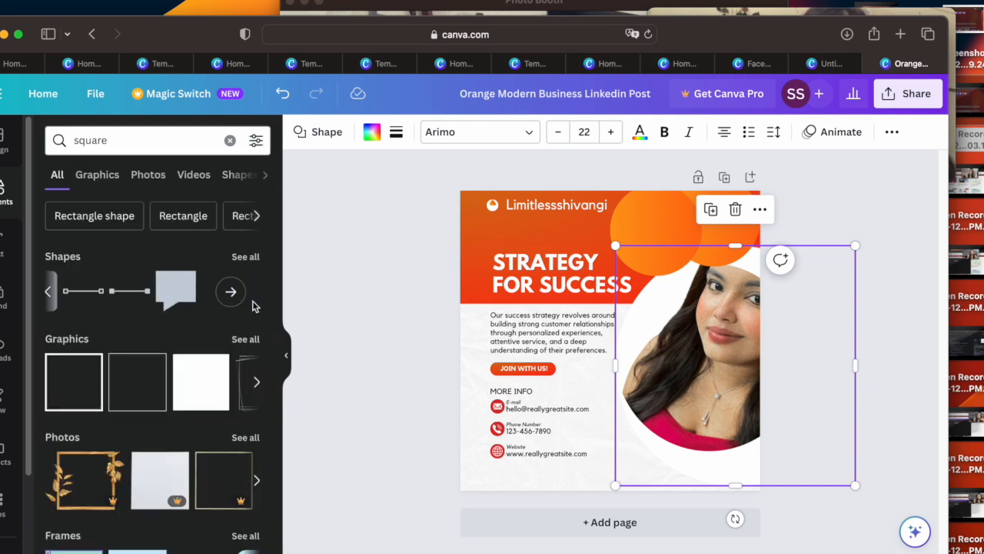
{"action": "left_click", "coordinate": [230, 294]}
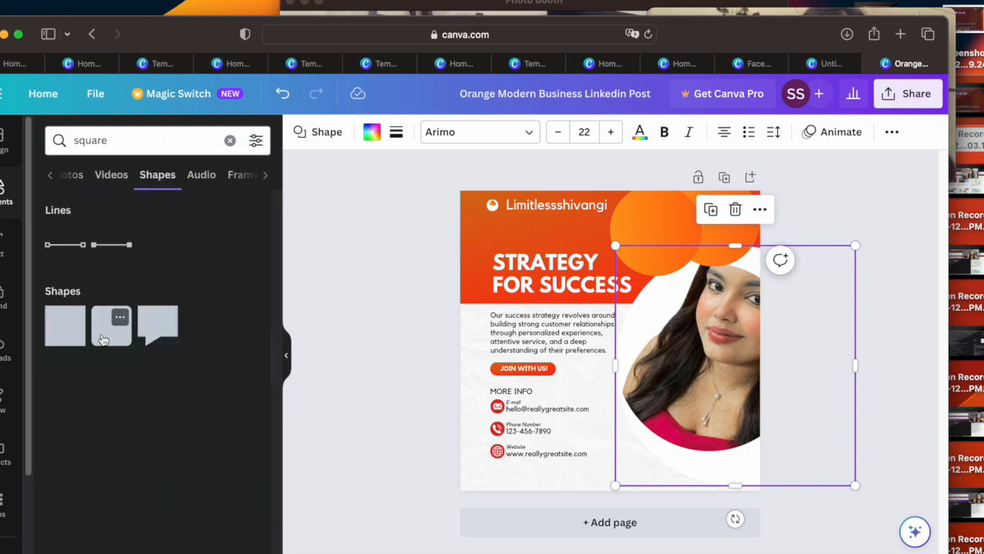
{"action": "left_click_drag", "start_coordinate": [86, 334], "coordinate": [537, 266]}
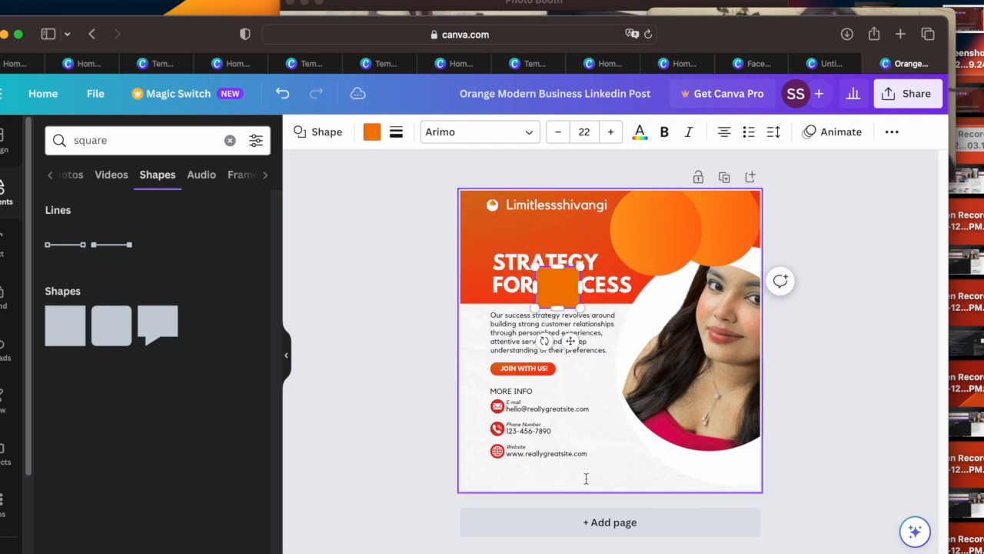
Step: Move the orange square to the bottom edge of the post, beside the website contact line, and enlarge it
{"action": "left_click_drag", "start_coordinate": [566, 313], "coordinate": [644, 521]}
{"action": "left_click_drag", "start_coordinate": [610, 439], "coordinate": [585, 426]}
{"action": "left_click_drag", "start_coordinate": [611, 463], "coordinate": [624, 471]}
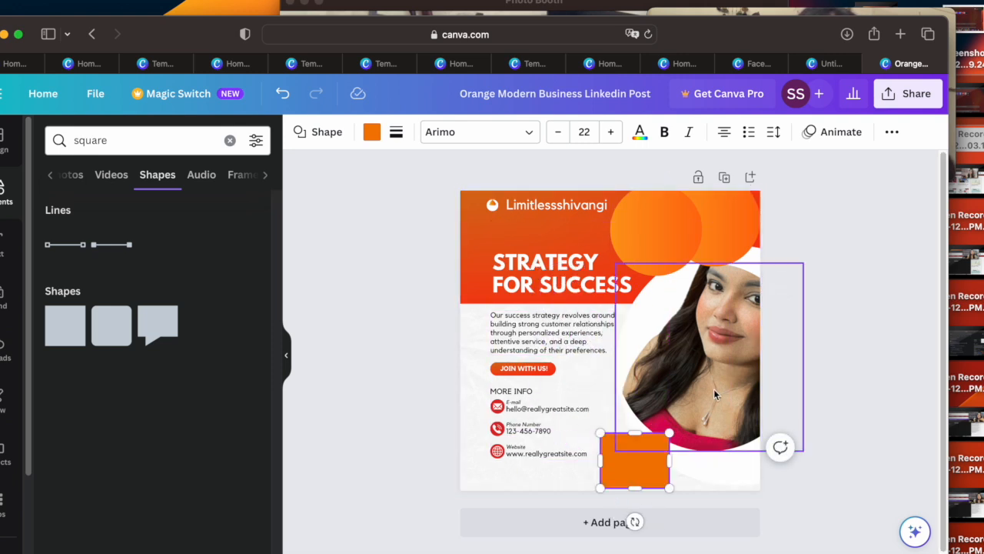
{"action": "left_click", "coordinate": [115, 180]}
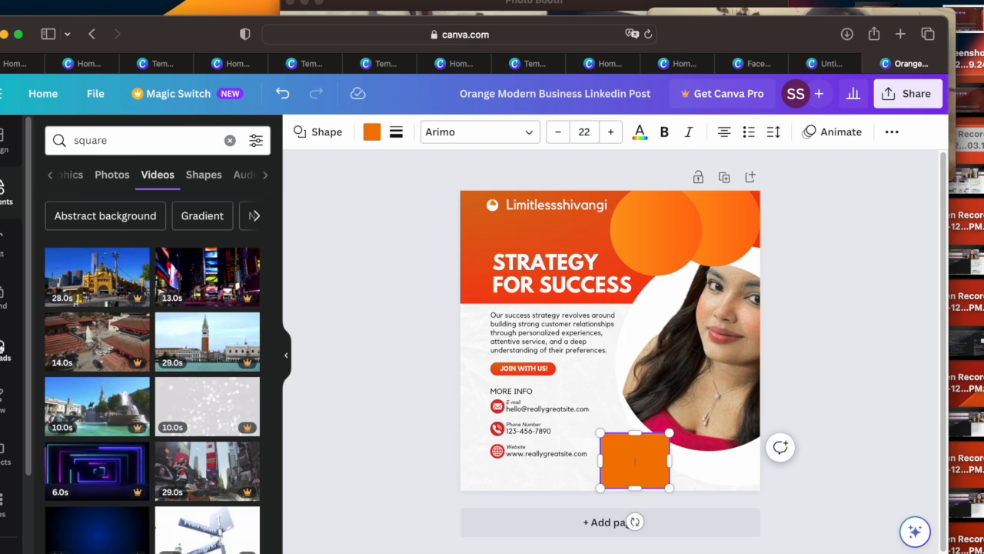
{"action": "left_click", "coordinate": [1, 413]}
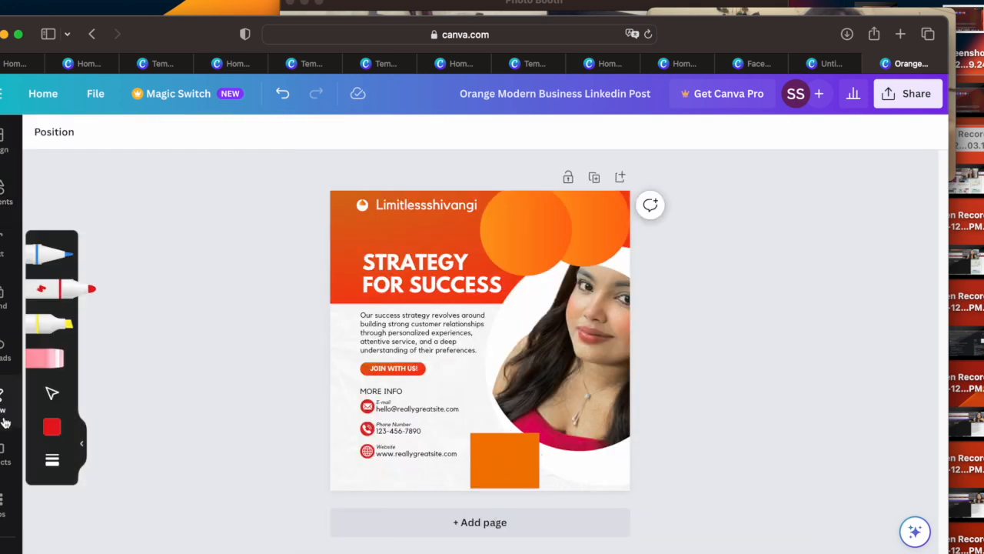
{"action": "left_click", "coordinate": [3, 450]}
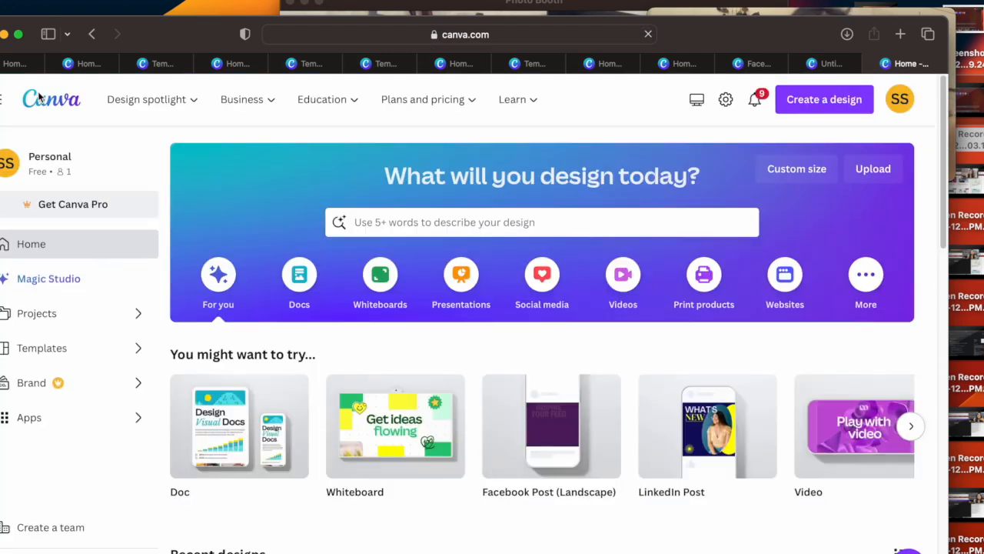
Step: Browse the social media templates from the home page and open the "New Post" phone-on-beach template under Instagram Stories
{"action": "mouse_move", "coordinate": [946, 204]}
{"action": "left_mouse_down"}
{"action": "mouse_move", "coordinate": [952, 351]}
{"action": "mouse_move", "coordinate": [939, 200]}
{"action": "left_mouse_up"}
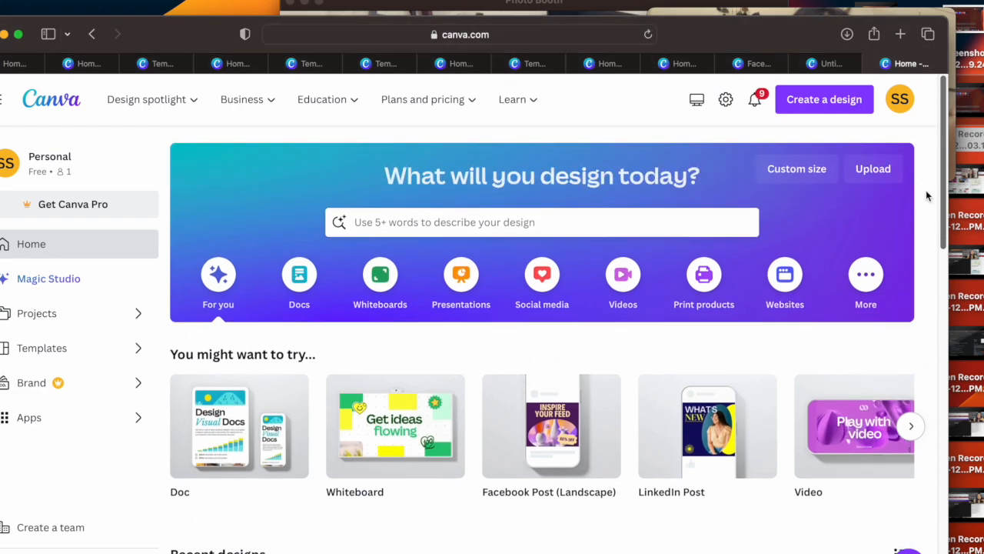
{"action": "left_click", "coordinate": [535, 286]}
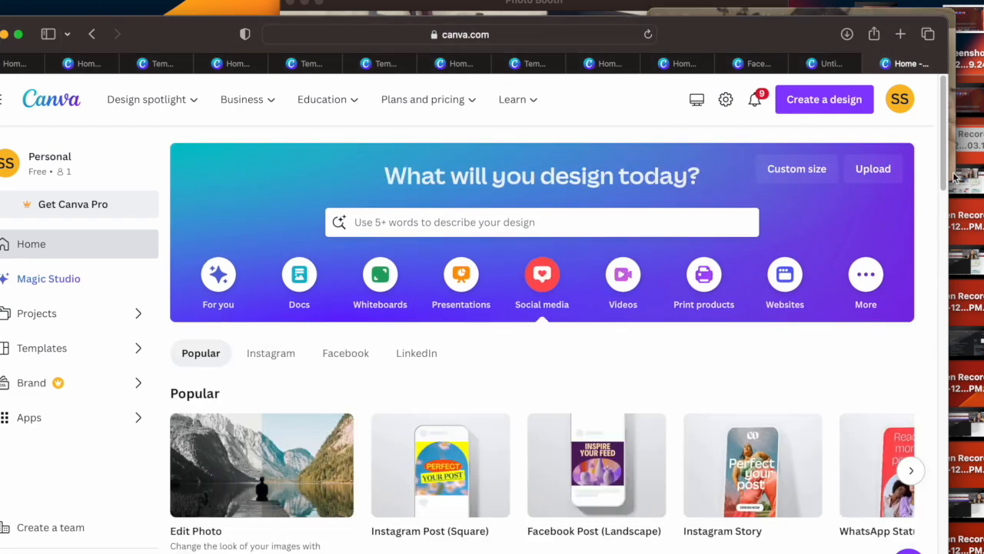
{"action": "left_click_drag", "start_coordinate": [946, 171], "coordinate": [929, 417]}
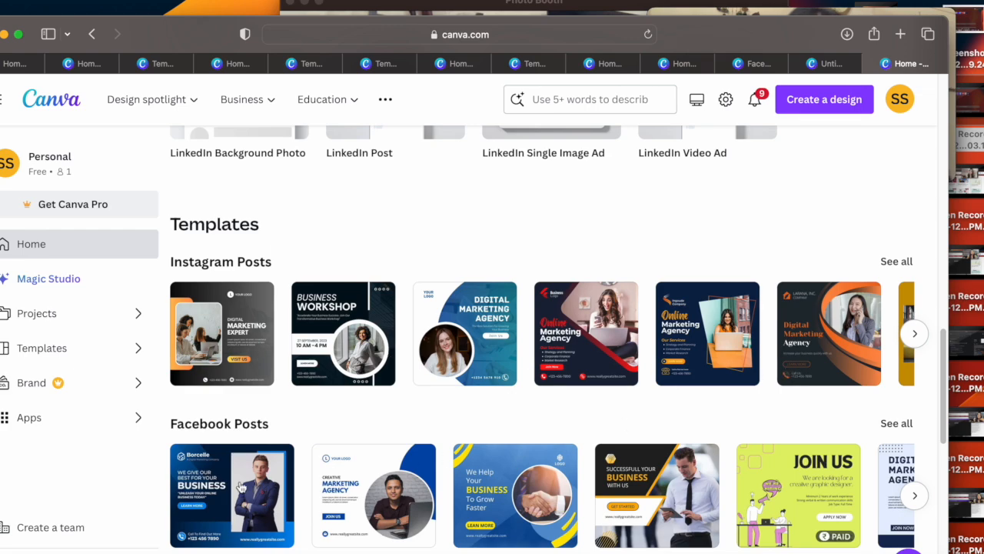
{"action": "left_click_drag", "start_coordinate": [938, 362], "coordinate": [937, 459]}
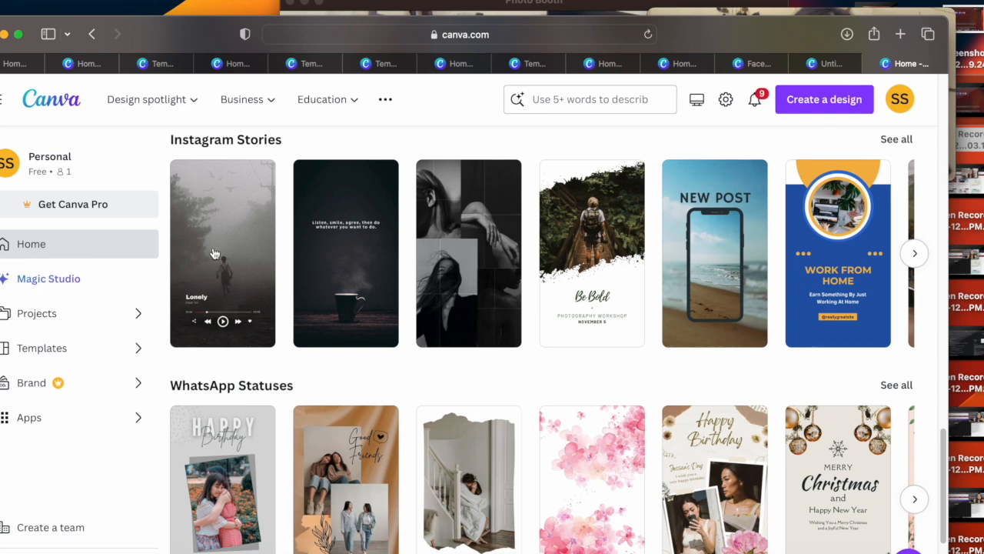
{"action": "left_click", "coordinate": [915, 255]}
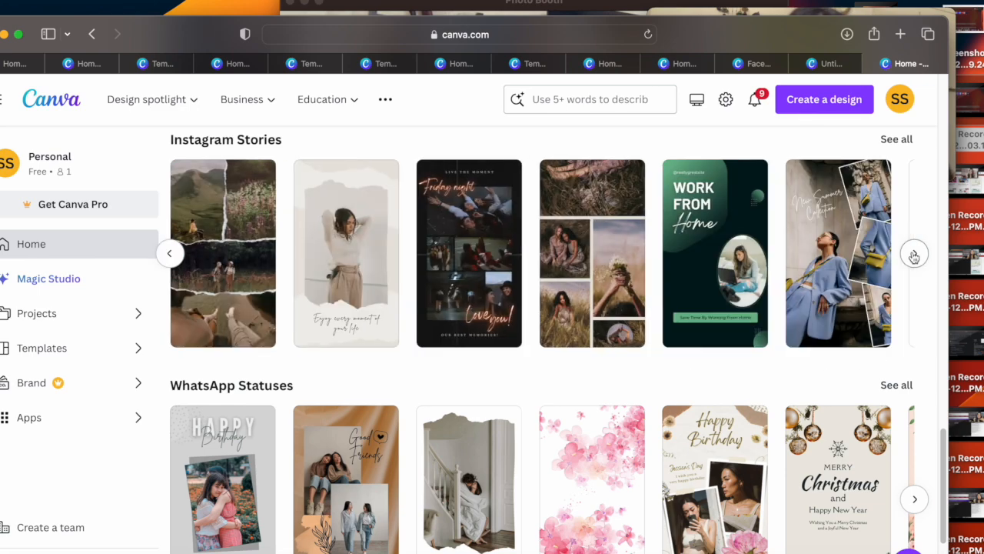
{"action": "left_click", "coordinate": [172, 253]}
{"action": "left_click", "coordinate": [694, 273]}
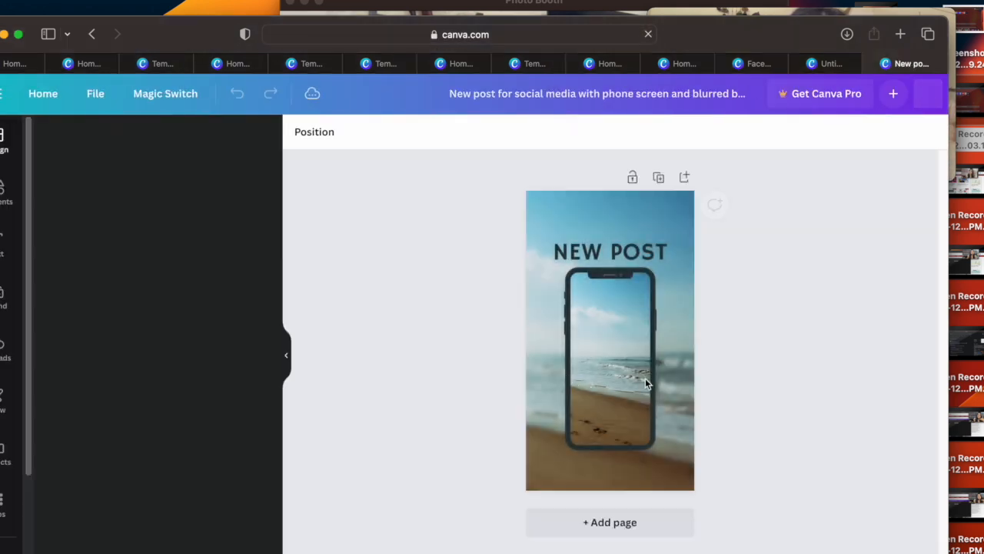
Step: Fill the phone frame with the uploaded portrait photo in the pink top and shift the frame slightly down
{"action": "mouse_move", "coordinate": [631, 367]}
{"action": "left_mouse_down"}
{"action": "mouse_move", "coordinate": [627, 375]}
{"action": "mouse_move", "coordinate": [624, 362]}
{"action": "left_mouse_up"}
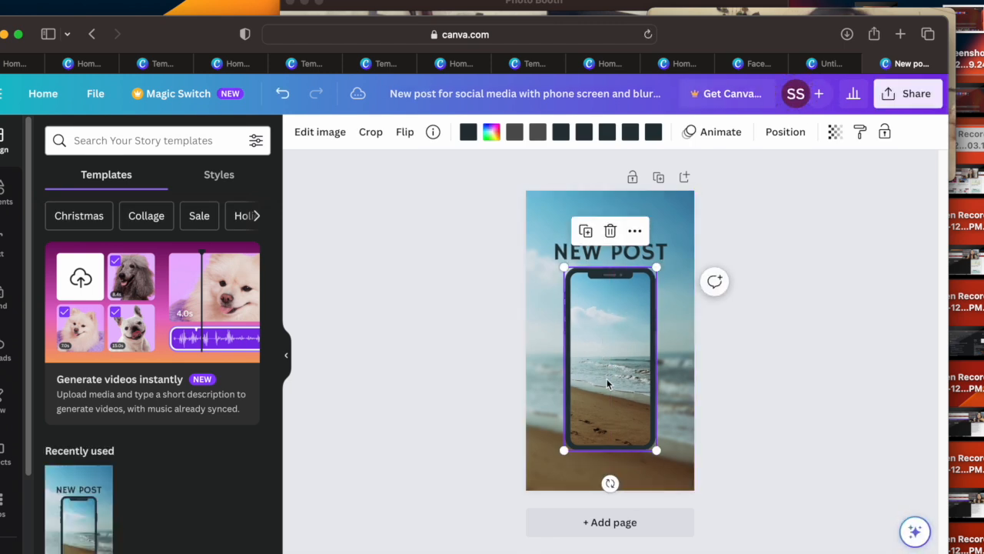
{"action": "left_click", "coordinate": [4, 343]}
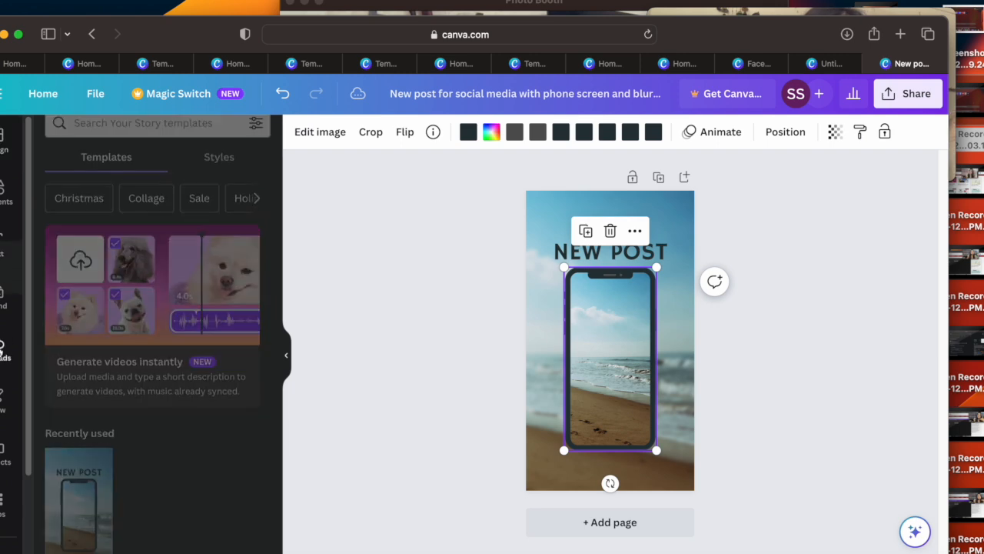
{"action": "left_click_drag", "start_coordinate": [69, 412], "coordinate": [585, 372]}
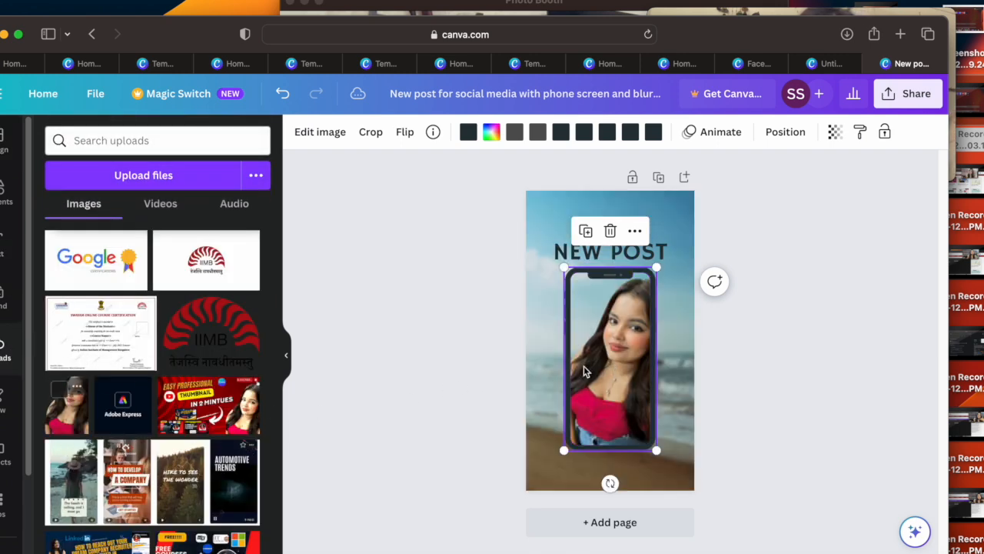
{"action": "left_click", "coordinate": [780, 378]}
{"action": "left_click_drag", "start_coordinate": [621, 330], "coordinate": [621, 337]}
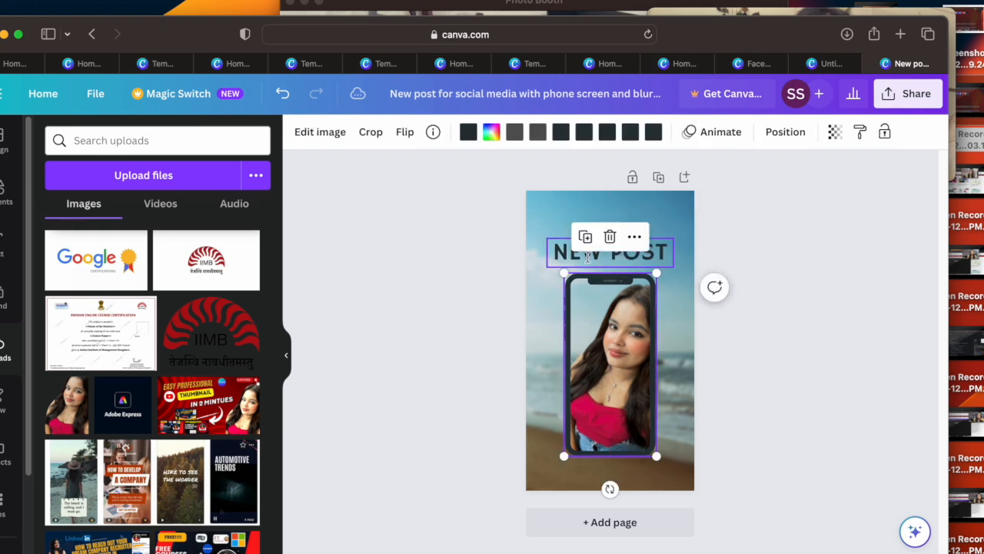
Step: Move the "NEW POST" heading higher on the story and replace its text with the creator's first name in capitals
{"action": "left_click", "coordinate": [560, 250]}
{"action": "left_click_drag", "start_coordinate": [560, 250], "coordinate": [572, 230]}
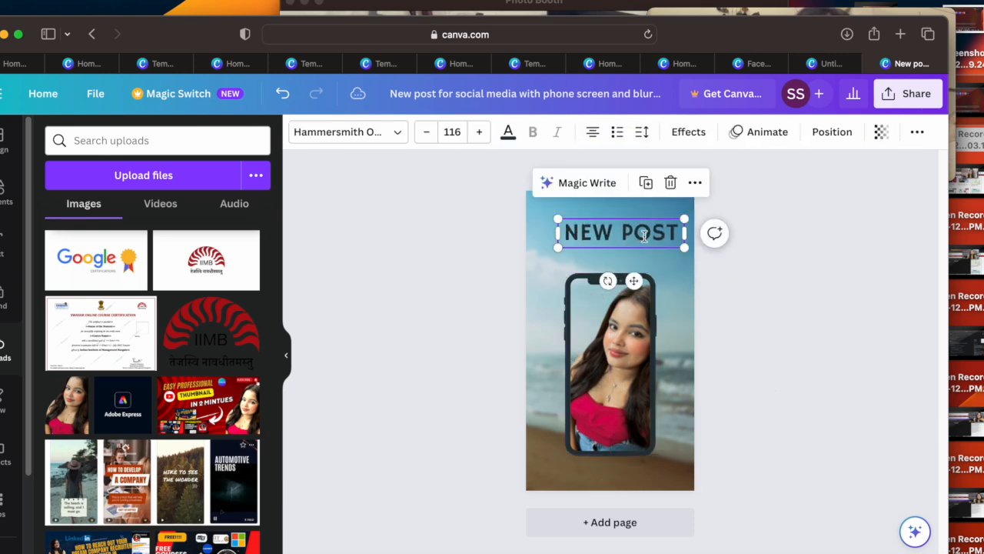
{"action": "key", "text": "BackSpace"}
{"action": "type", "text": "SHIVANGI"}
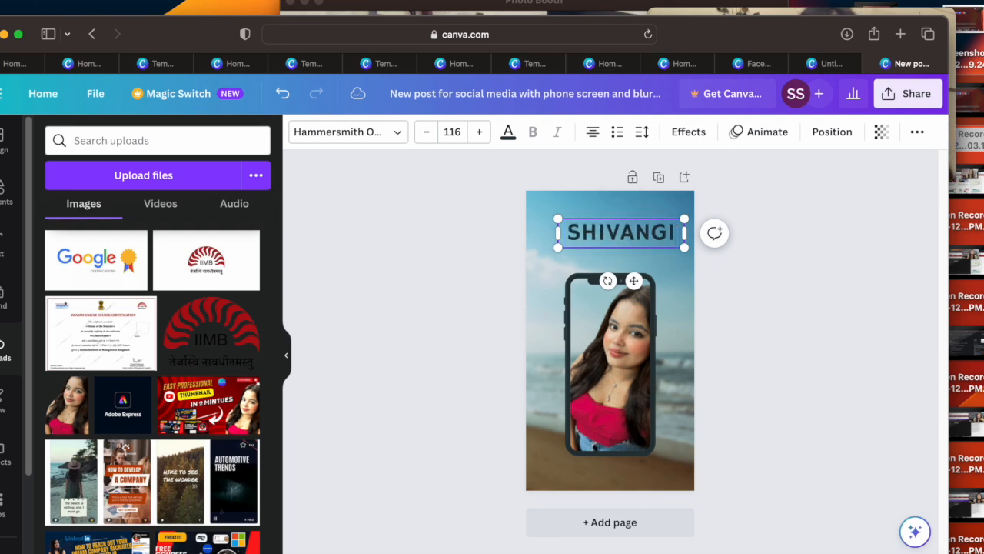
Step: Search the elements for "travel" and place the pink airplane graphic in the story's top-left corner
{"action": "left_click", "coordinate": [7, 192]}
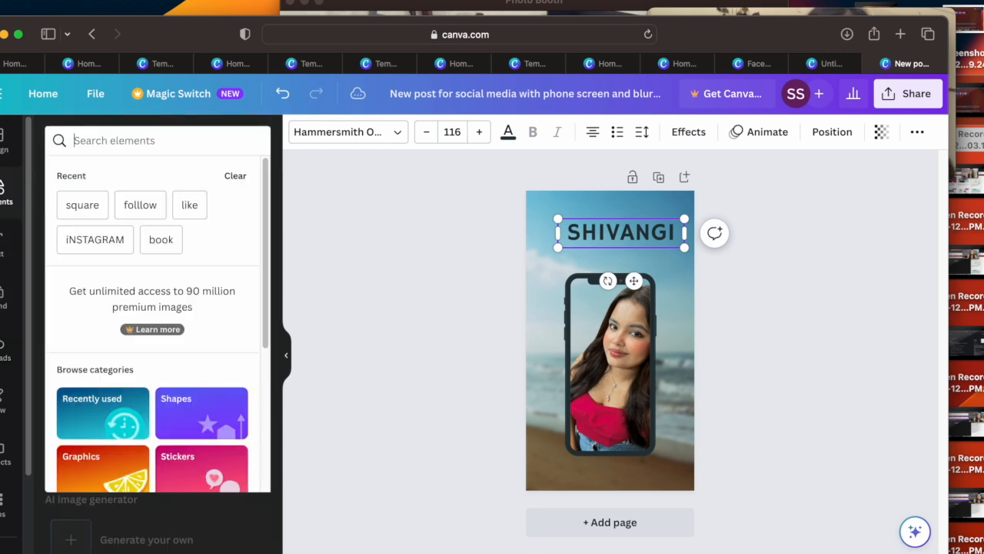
{"action": "type", "text": "travel"}
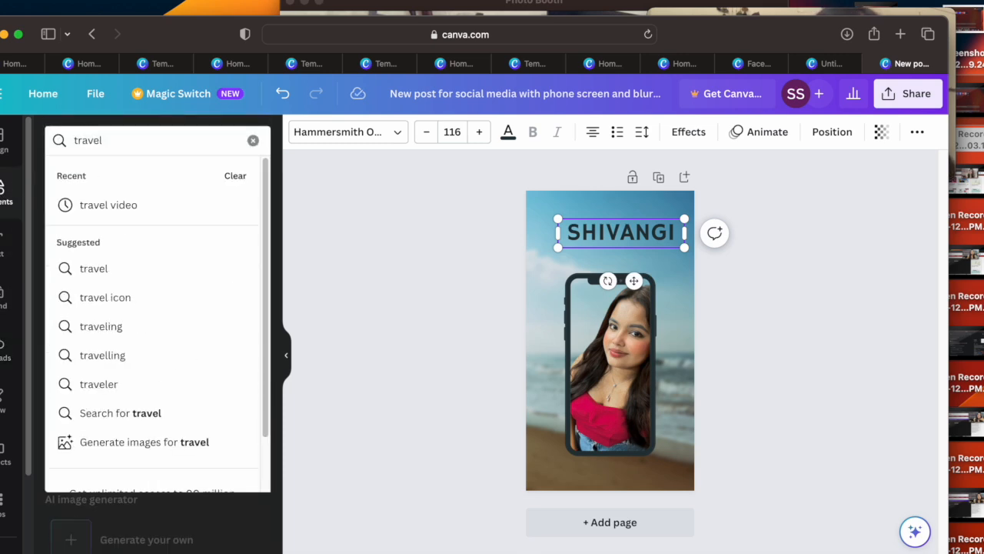
{"action": "key", "text": "Return"}
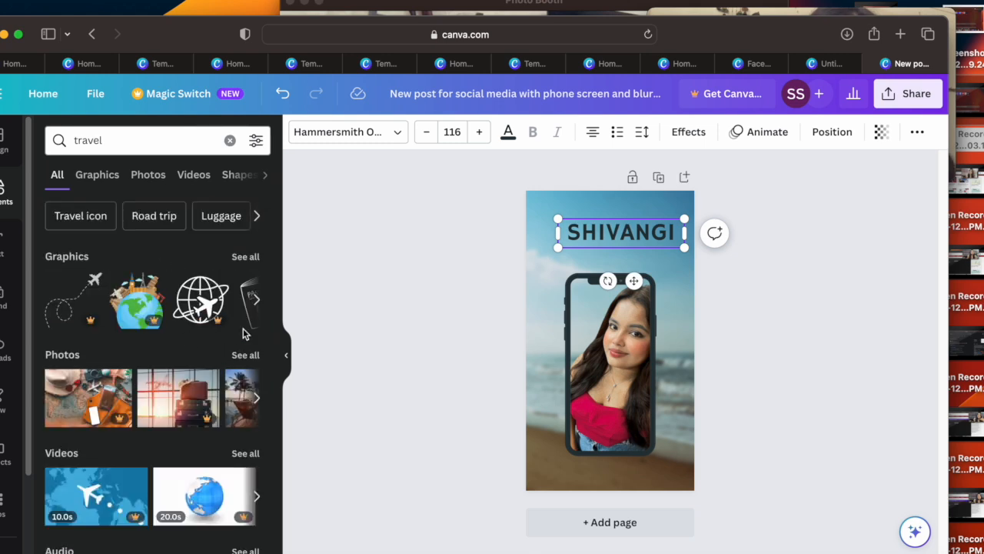
{"action": "left_click", "coordinate": [243, 262]}
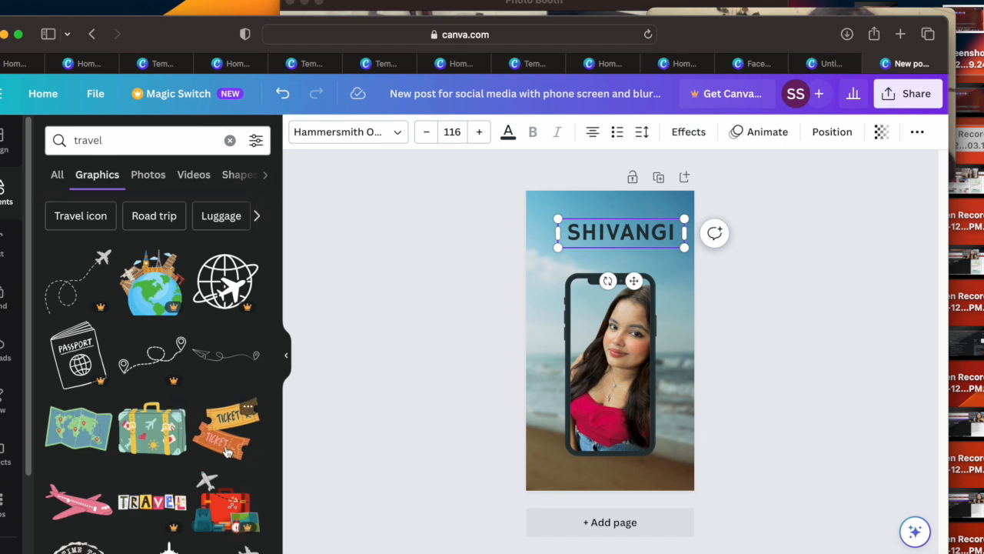
{"action": "left_click_drag", "start_coordinate": [76, 500], "coordinate": [574, 200]}
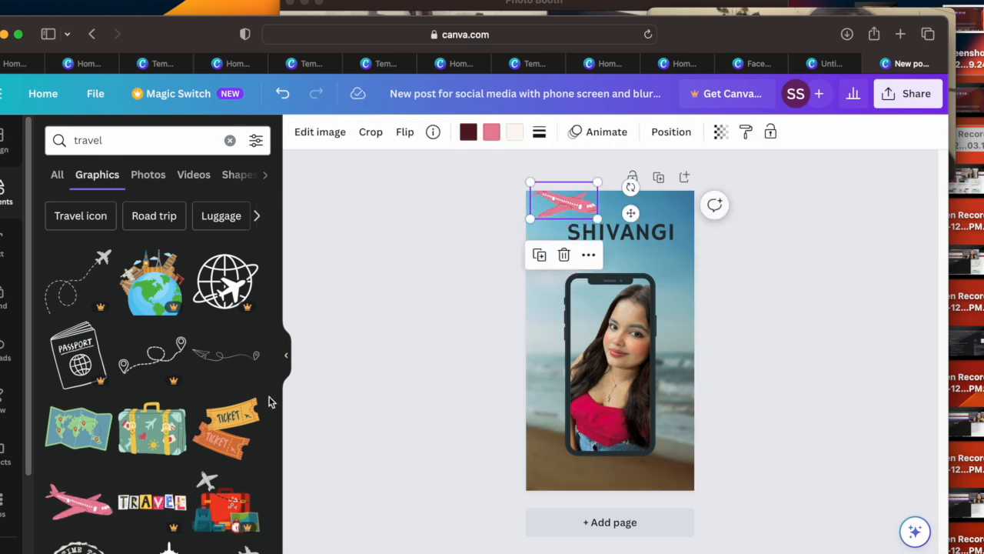
Step: Add the thin paper-plane route graphic just below the name heading, above the phone's upper right corner
{"action": "scroll", "coordinate": [192, 430], "scroll_direction": "down", "scroll_amount": 1}
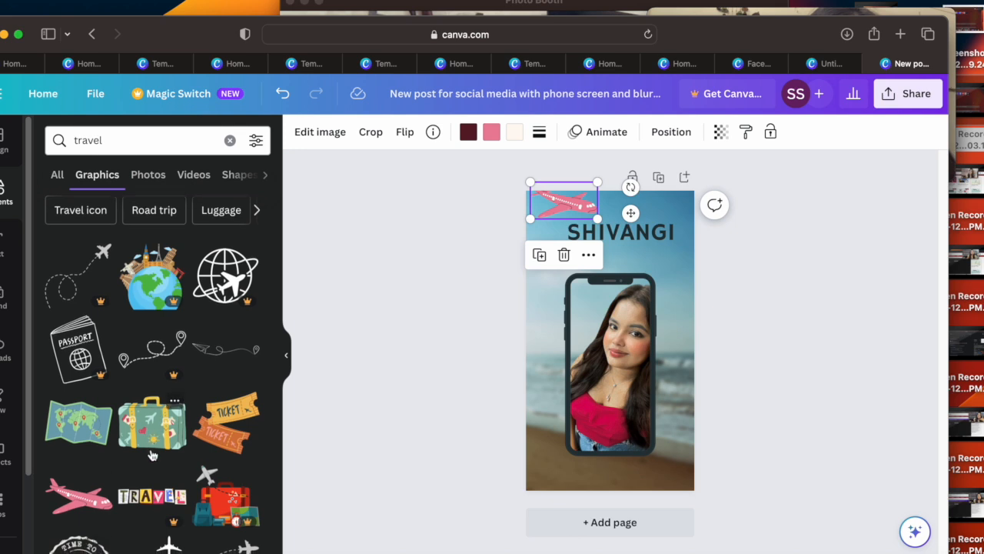
{"action": "left_click_drag", "start_coordinate": [235, 356], "coordinate": [316, 367]}
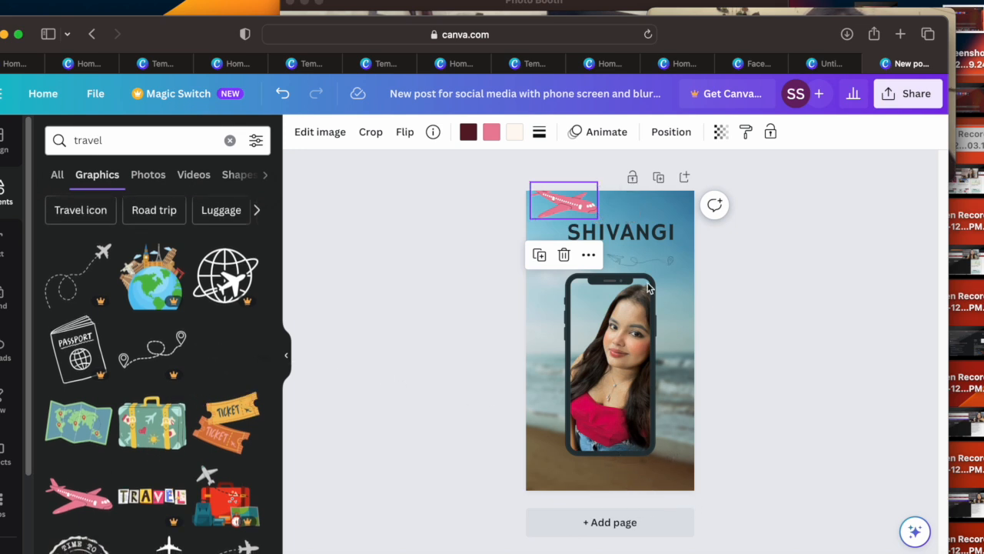
{"action": "left_click_drag", "start_coordinate": [656, 289], "coordinate": [655, 289]}
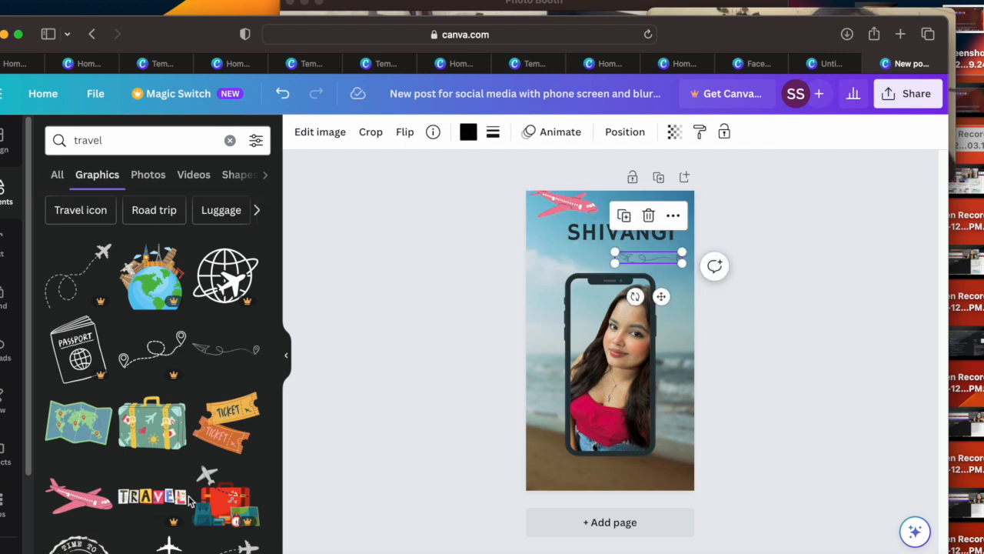
Step: Place a signpost graphic from "Road trip" in the story's bottom-right corner and a red map pin from "Destination" in its bottom-left corner
{"action": "left_click", "coordinate": [153, 213]}
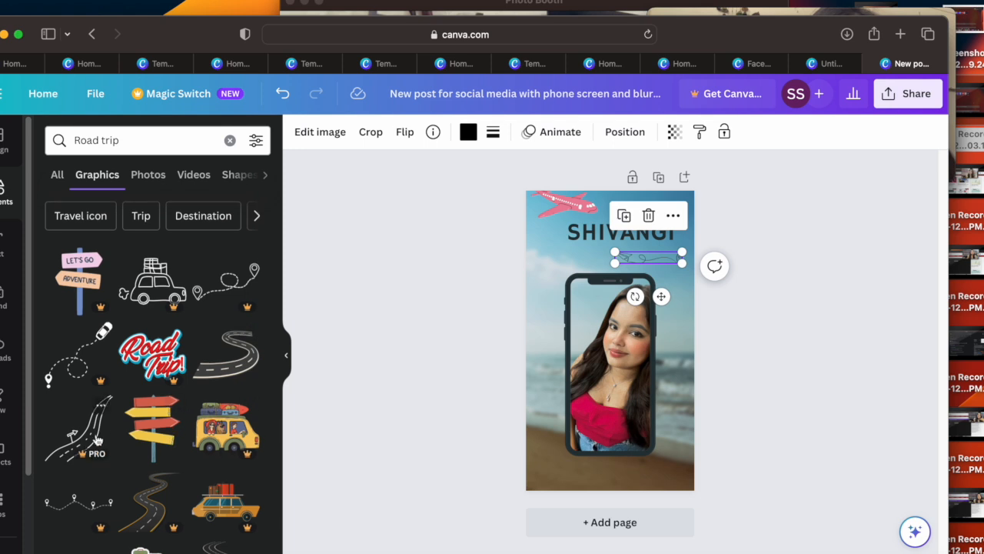
{"action": "left_click_drag", "start_coordinate": [157, 442], "coordinate": [671, 452]}
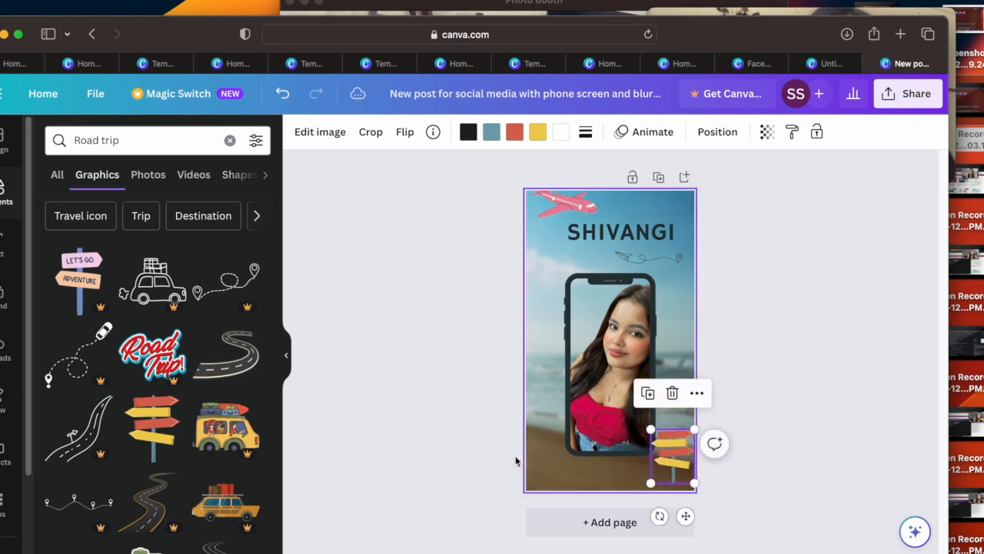
{"action": "left_click", "coordinate": [222, 221]}
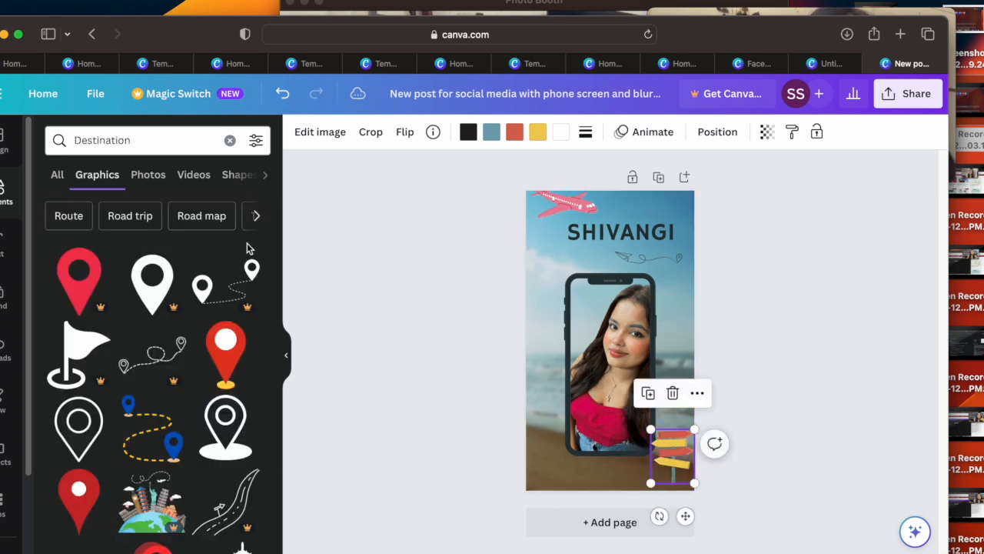
{"action": "left_click_drag", "start_coordinate": [227, 366], "coordinate": [557, 421]}
{"action": "left_click_drag", "start_coordinate": [586, 373], "coordinate": [557, 439]}
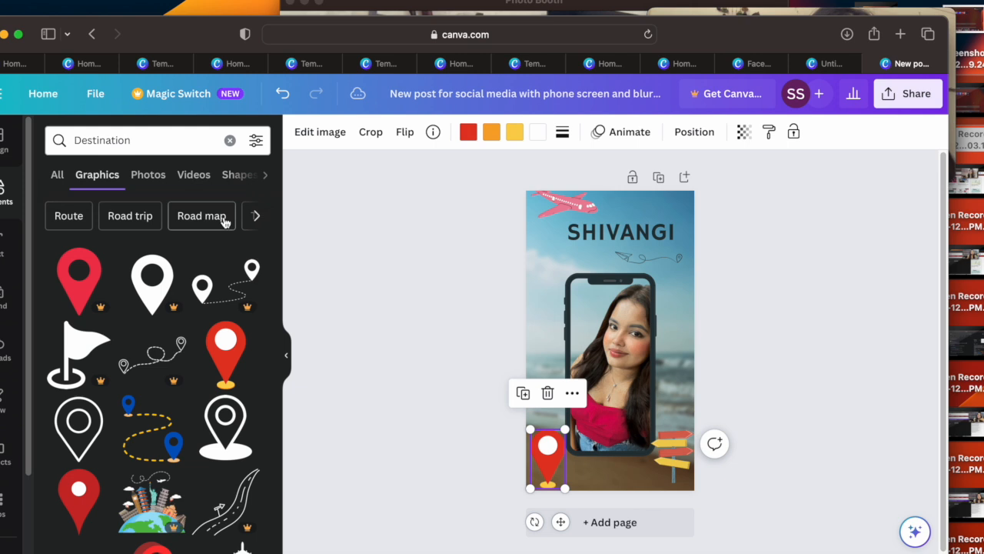
Step: Find graphics under the "Travelling" suggestion and place the traveller with the orange suitcase left of the name heading
{"action": "left_click", "coordinate": [257, 216]}
{"action": "left_click", "coordinate": [257, 218]}
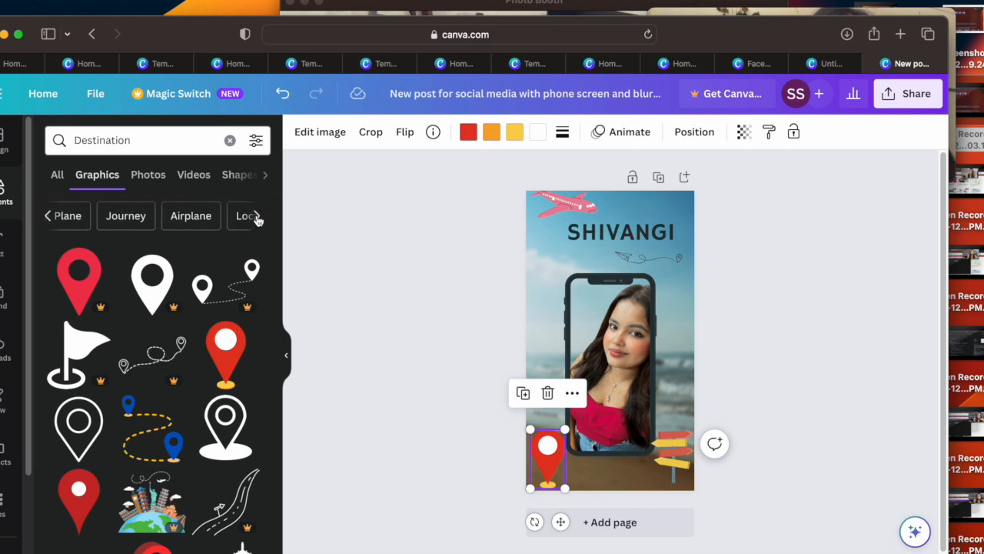
{"action": "left_click", "coordinate": [258, 218]}
{"action": "left_click", "coordinate": [257, 218]}
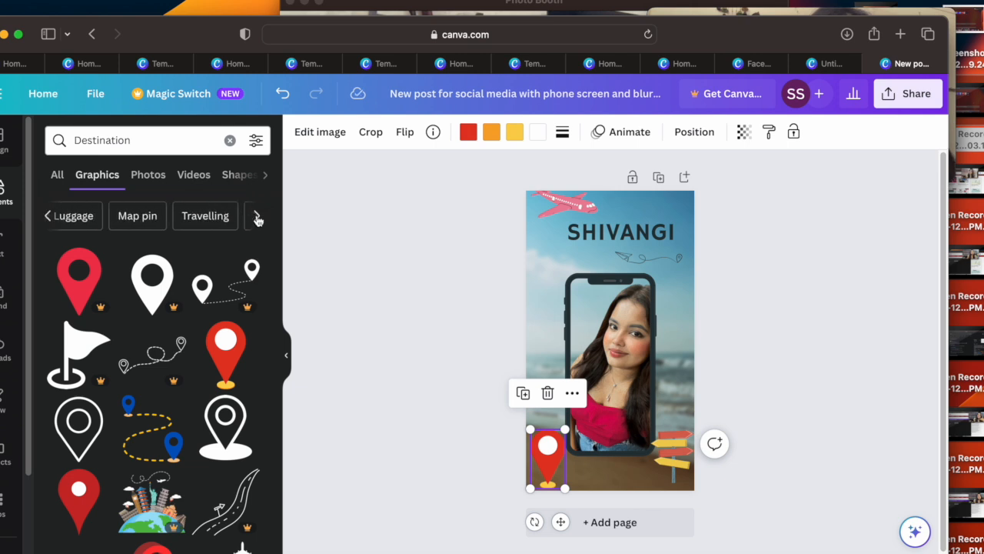
{"action": "left_click", "coordinate": [211, 217]}
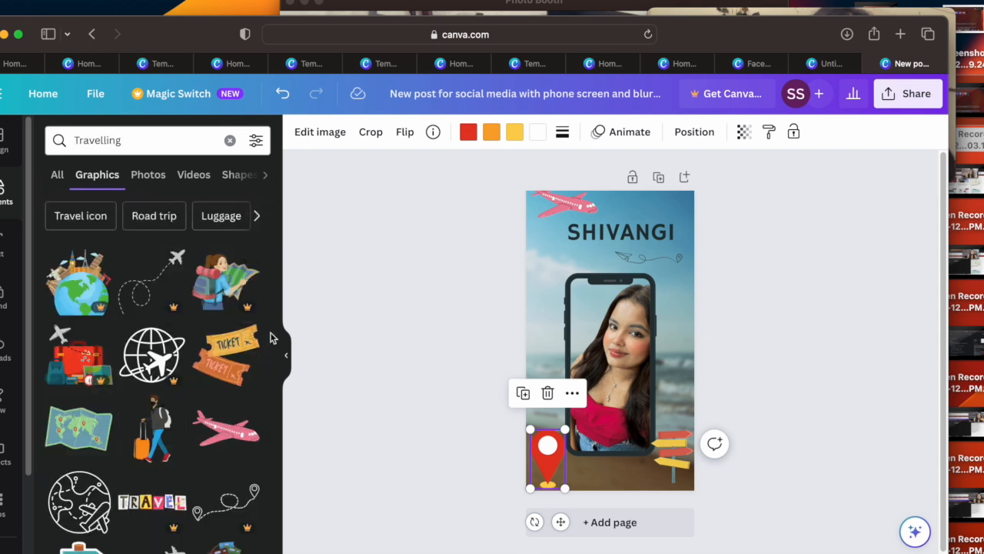
{"action": "left_click_drag", "start_coordinate": [147, 449], "coordinate": [550, 254]}
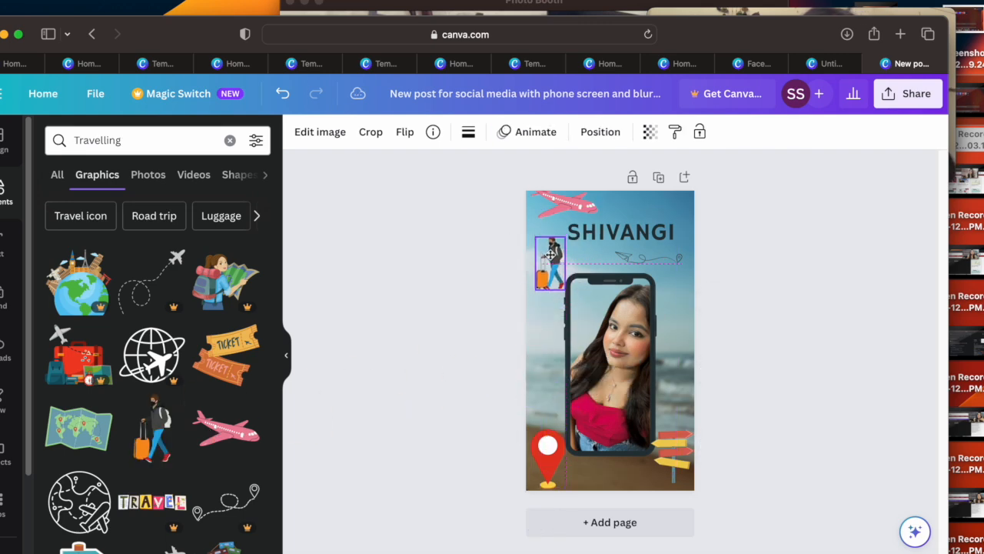
{"action": "left_click", "coordinate": [767, 308]}
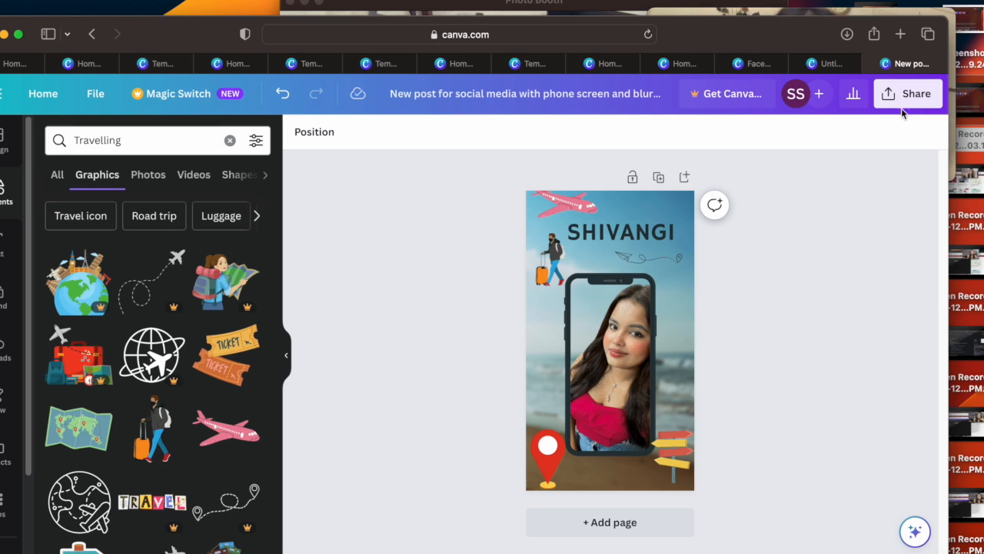
Step: Download the finished story design as a PNG
{"action": "left_click", "coordinate": [904, 99]}
{"action": "left_click", "coordinate": [814, 455]}
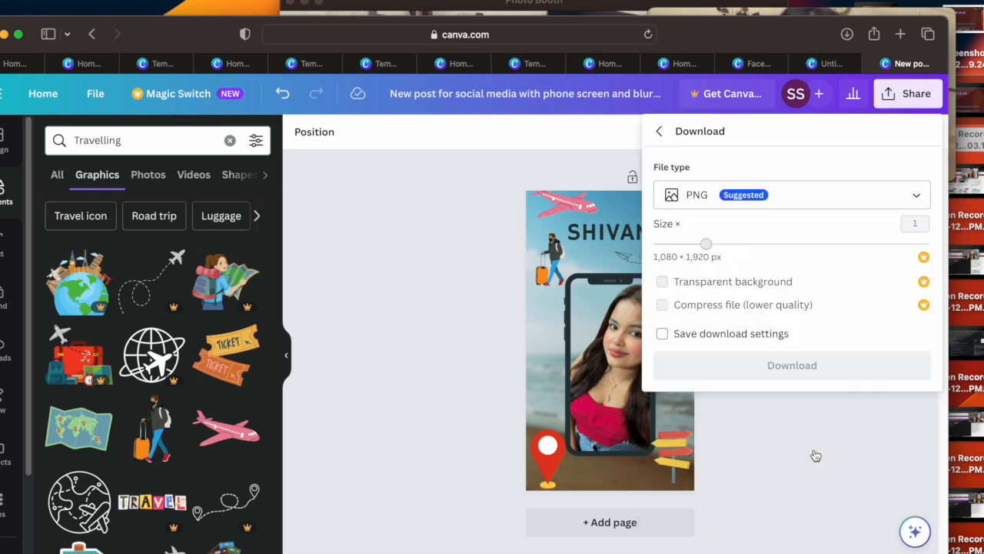
{"action": "left_click", "coordinate": [806, 371]}
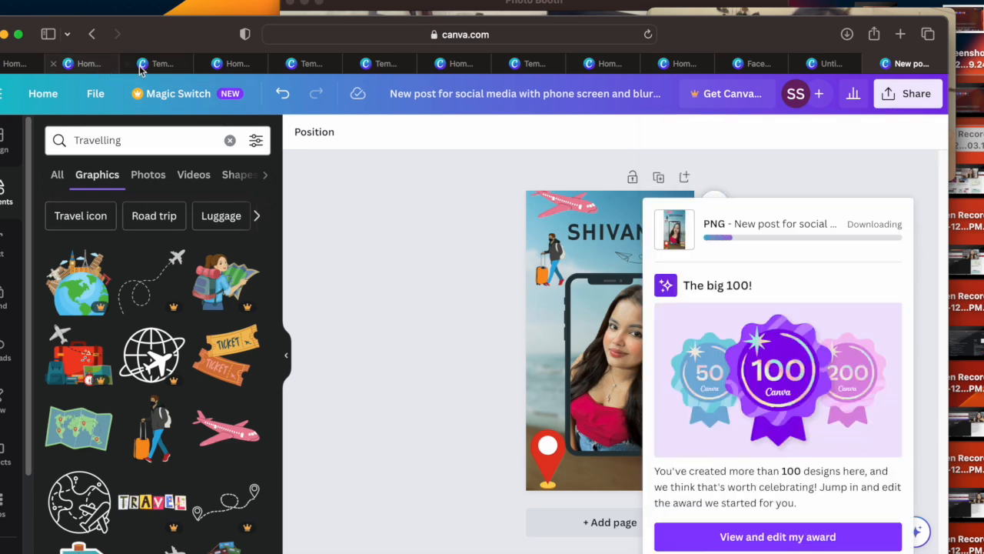
Step: Return to the Canva home page and look through the thumbnails of the recent designs
{"action": "left_click", "coordinate": [838, 65]}
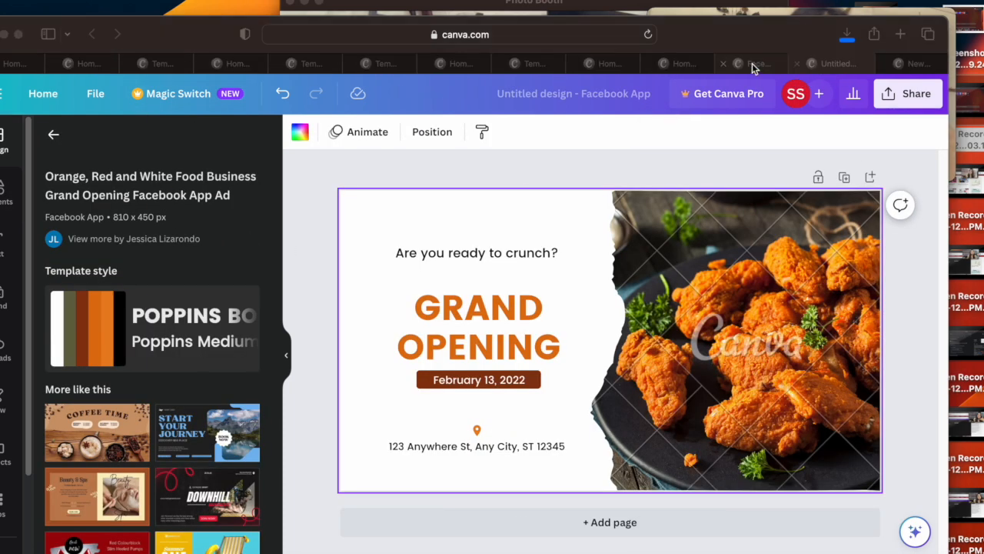
{"action": "left_click", "coordinate": [757, 66]}
{"action": "left_click", "coordinate": [157, 64]}
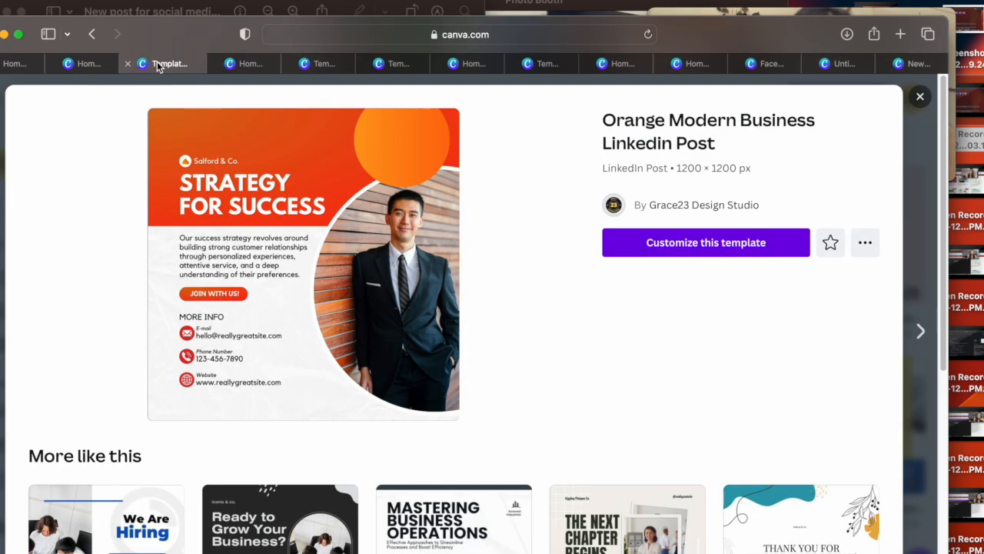
{"action": "left_click", "coordinate": [92, 65]}
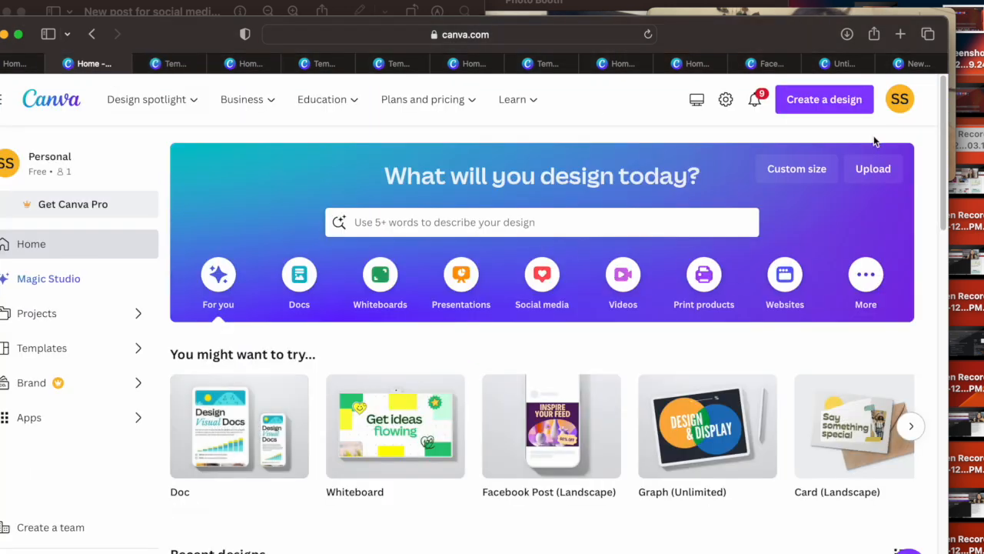
{"action": "scroll", "coordinate": [936, 213], "scroll_direction": "down", "scroll_amount": 10}
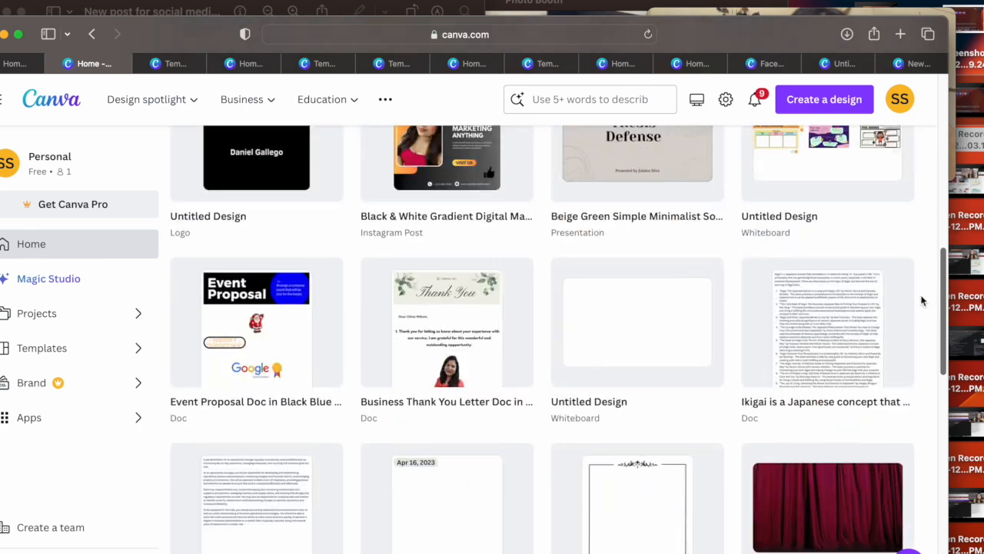
{"action": "scroll", "coordinate": [923, 299], "scroll_direction": "down", "scroll_amount": 8}
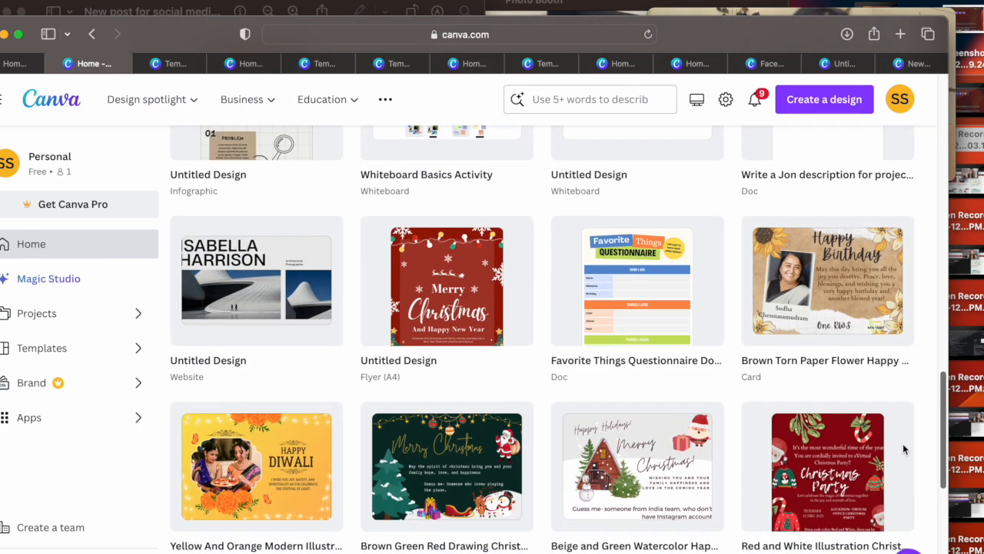
{"action": "scroll", "coordinate": [903, 449], "scroll_direction": "down", "scroll_amount": 1}
{"action": "scroll", "coordinate": [902, 455], "scroll_direction": "down", "scroll_amount": 8}
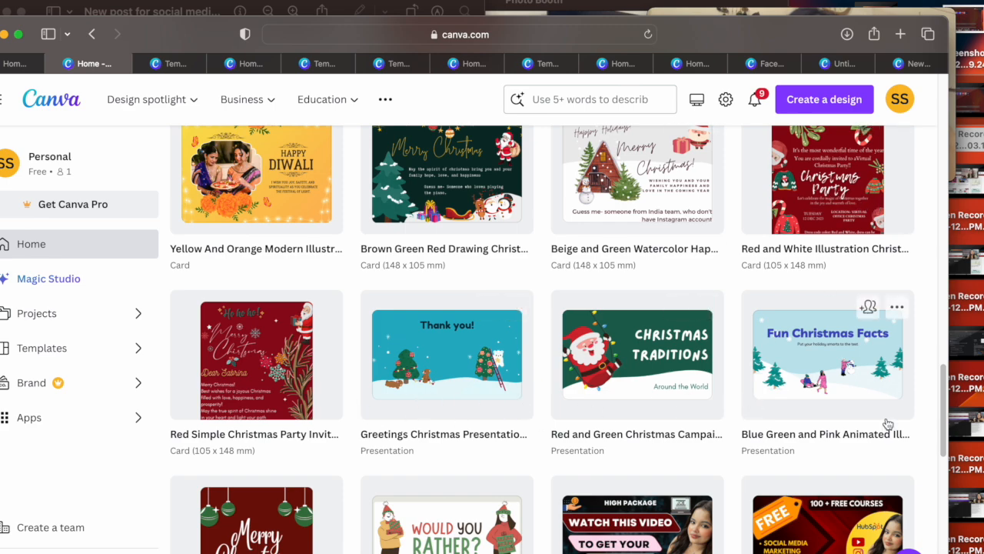
{"action": "scroll", "coordinate": [934, 323], "scroll_direction": "up", "scroll_amount": 5}
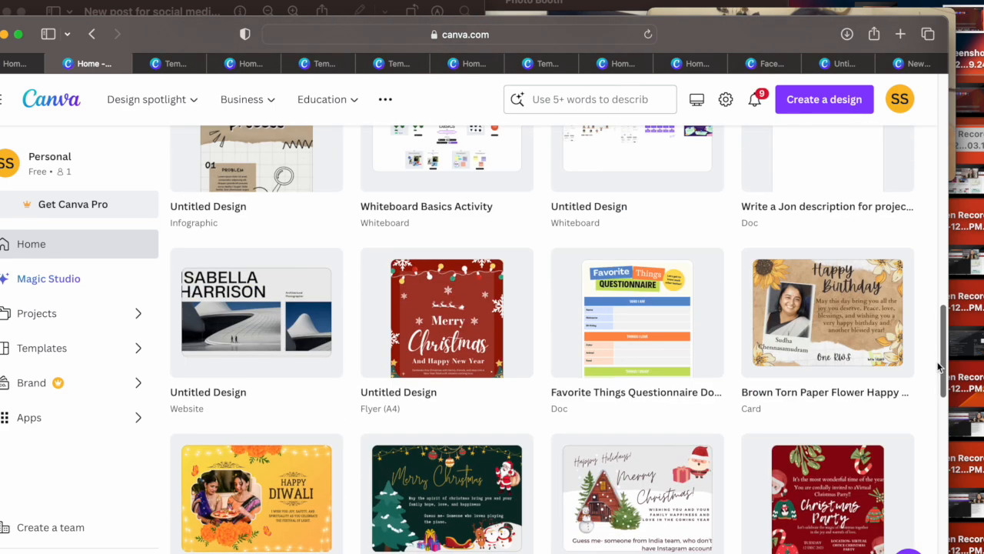
{"action": "scroll", "coordinate": [930, 314], "scroll_direction": "up", "scroll_amount": 10}
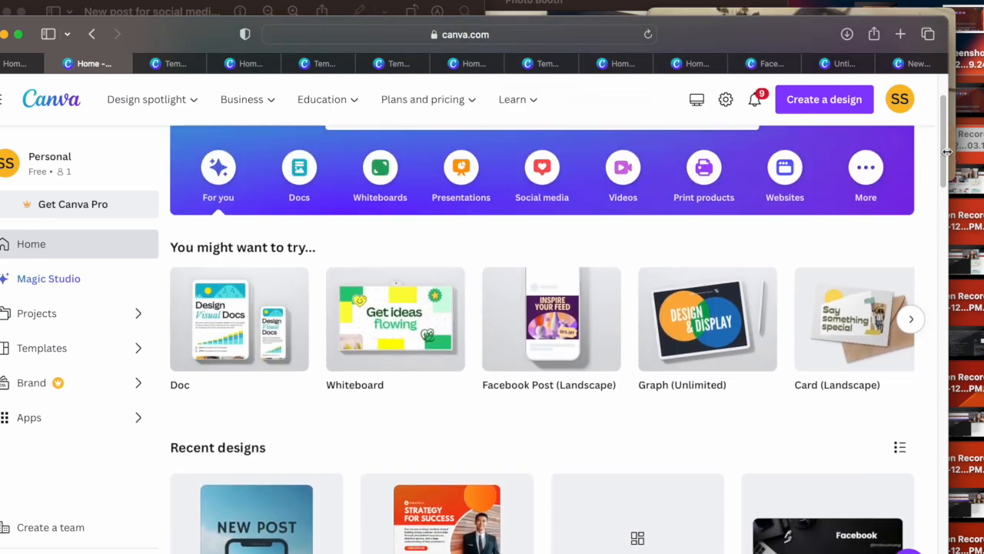
Step: Open the Social media category and look through its template rows from Facebook Posts to WhatsApp Statuses
{"action": "left_click", "coordinate": [542, 167]}
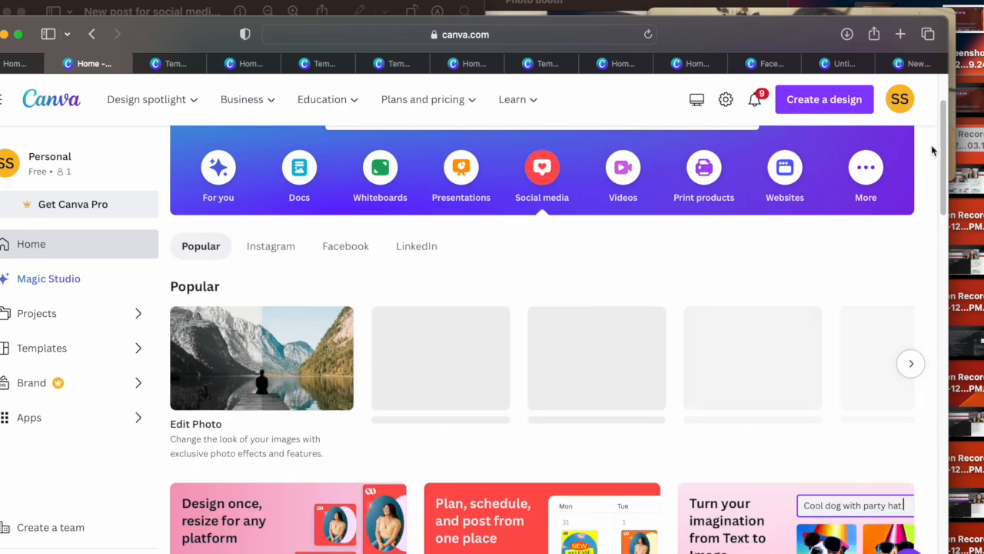
{"action": "left_click_drag", "start_coordinate": [941, 133], "coordinate": [926, 352]}
{"action": "scroll", "coordinate": [927, 372], "scroll_direction": "down", "scroll_amount": 10}
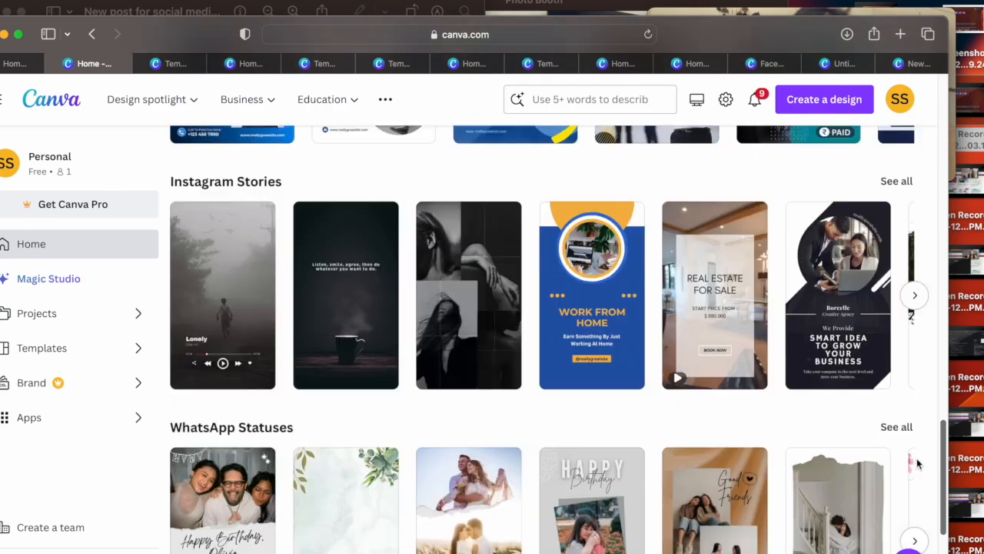
{"action": "scroll", "coordinate": [920, 493], "scroll_direction": "down", "scroll_amount": 1}
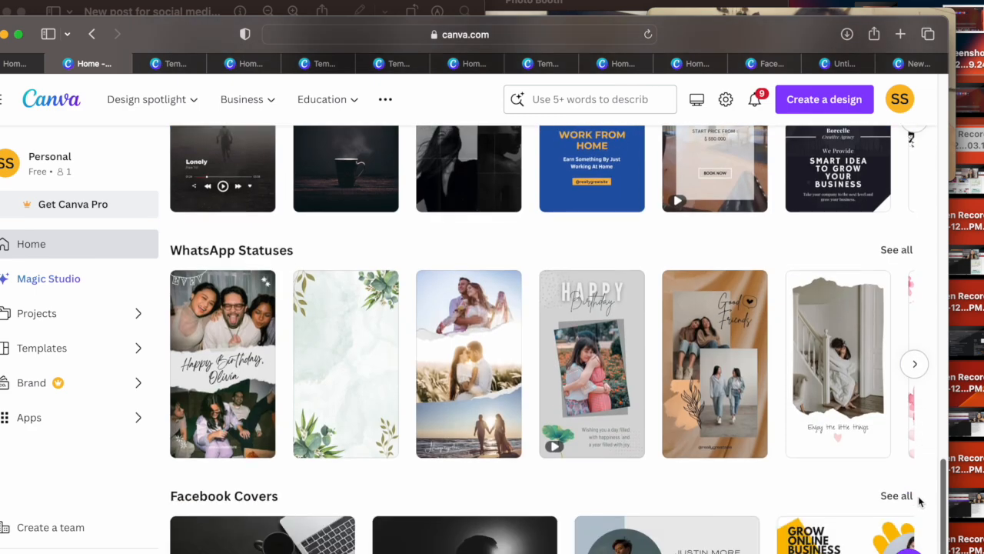
{"action": "scroll", "coordinate": [920, 500], "scroll_direction": "down", "scroll_amount": 2}
{"action": "scroll", "coordinate": [927, 428], "scroll_direction": "up", "scroll_amount": 7}
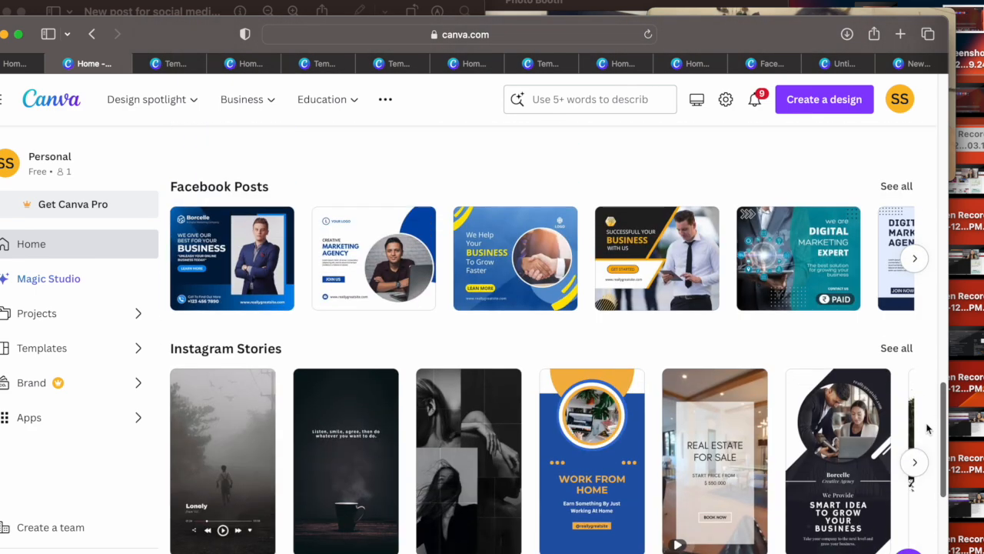
{"action": "scroll", "coordinate": [926, 429], "scroll_direction": "down", "scroll_amount": 8}
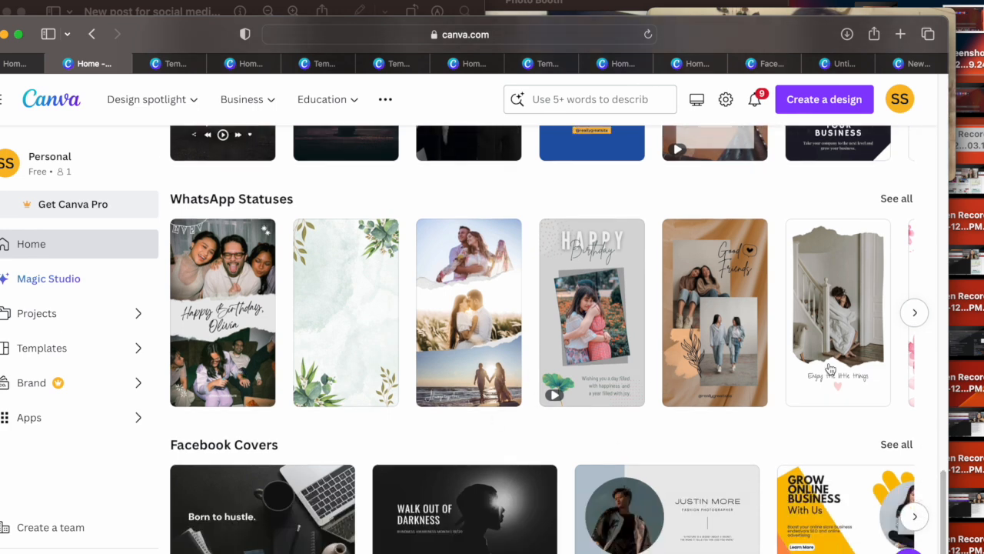
Step: Browse the WhatsApp Statuses templates to the end of their row and view the Facebook and LinkedIn formats and Facebook Covers
{"action": "left_click", "coordinate": [915, 313]}
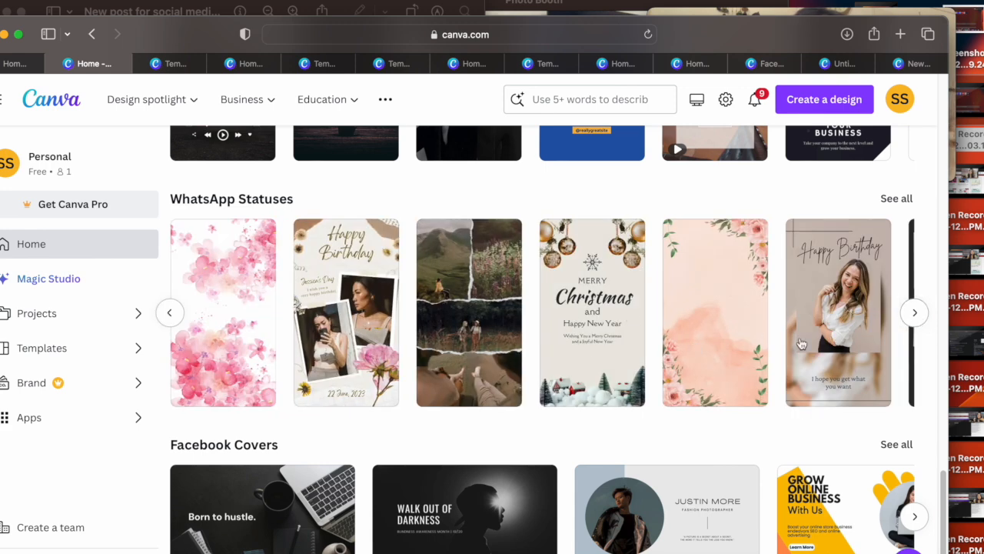
{"action": "left_click", "coordinate": [913, 313]}
{"action": "left_click", "coordinate": [912, 313]}
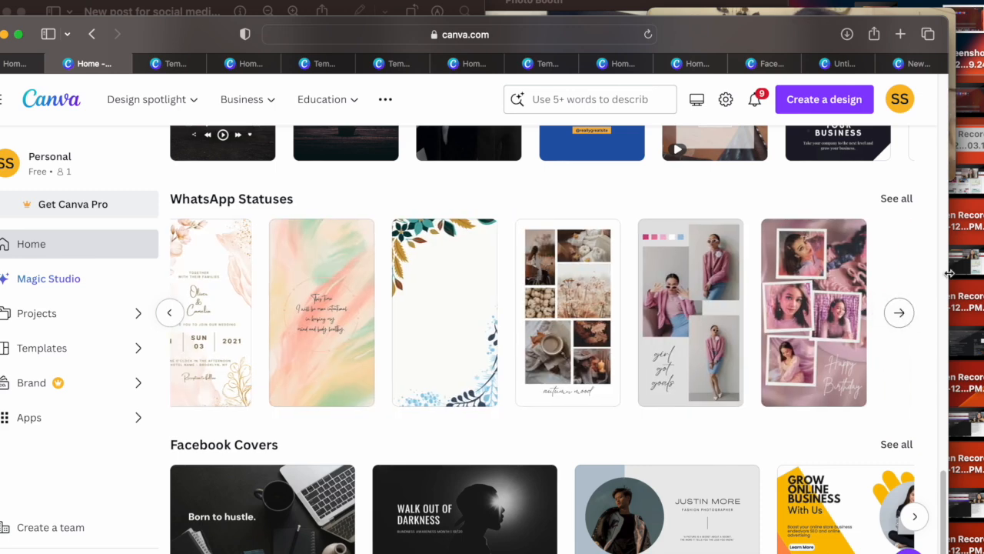
{"action": "scroll", "coordinate": [947, 240], "scroll_direction": "up", "scroll_amount": 10}
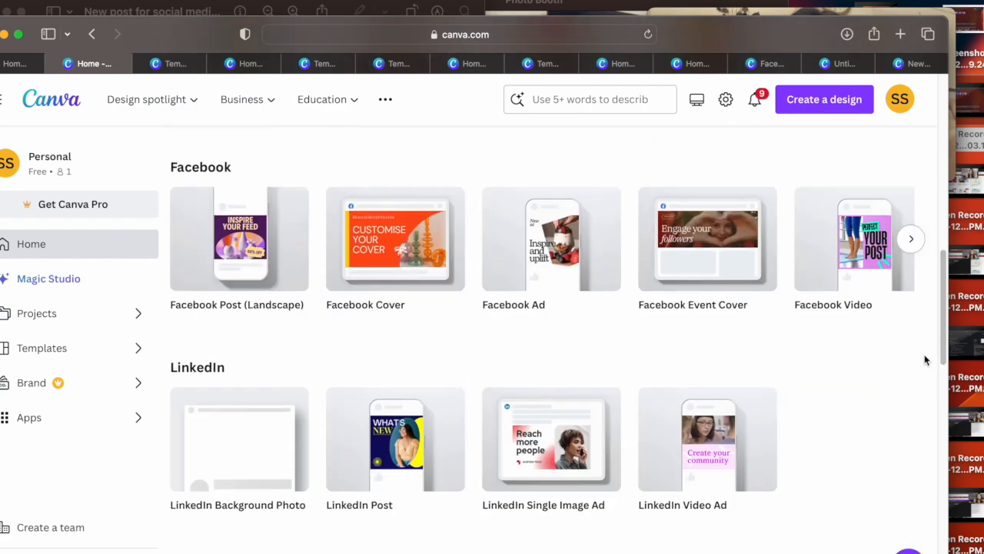
{"action": "left_click_drag", "start_coordinate": [946, 296], "coordinate": [919, 544]}
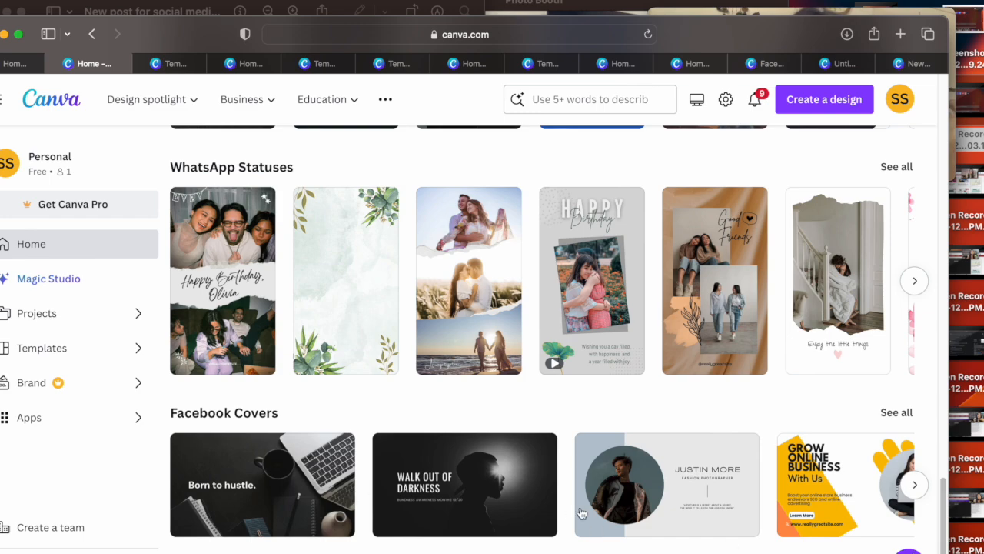
Step: Open the Videos category, look over its formats and templates, and create a blank 1920 × 1080 px Video design
{"action": "left_click_drag", "start_coordinate": [940, 496], "coordinate": [896, 118]}
{"action": "left_click", "coordinate": [624, 225]}
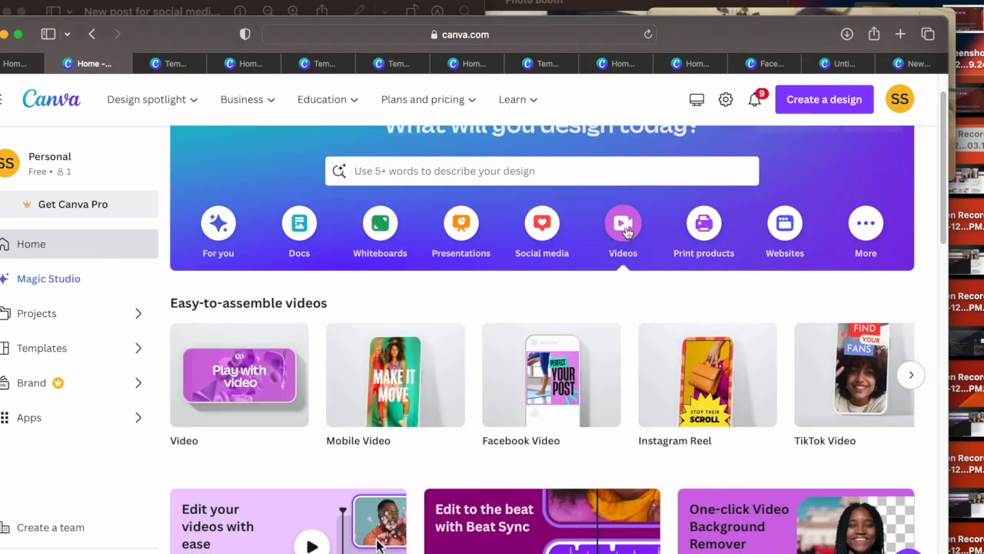
{"action": "mouse_move", "coordinate": [220, 419]}
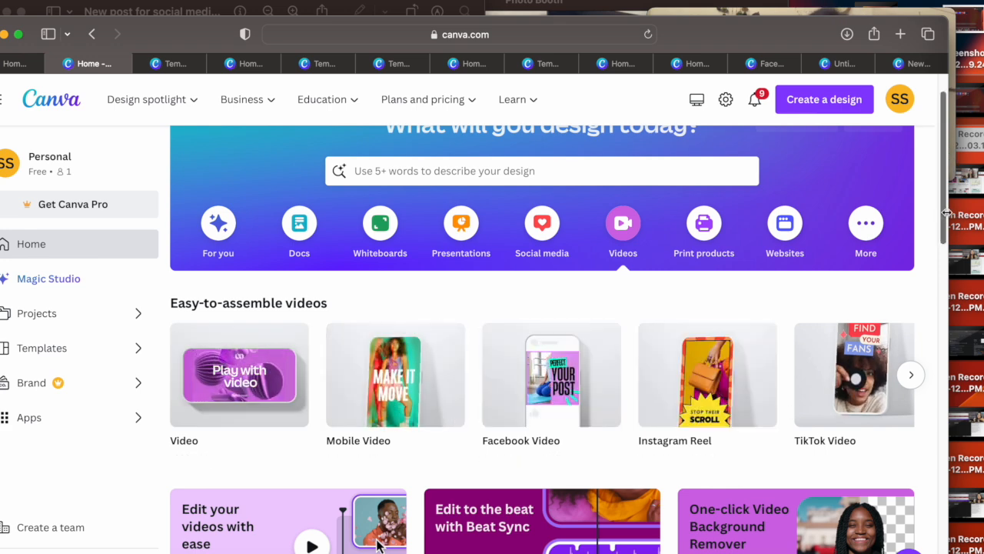
{"action": "left_click_drag", "start_coordinate": [945, 212], "coordinate": [945, 257]}
{"action": "left_click_drag", "start_coordinate": [711, 83], "coordinate": [720, 26]}
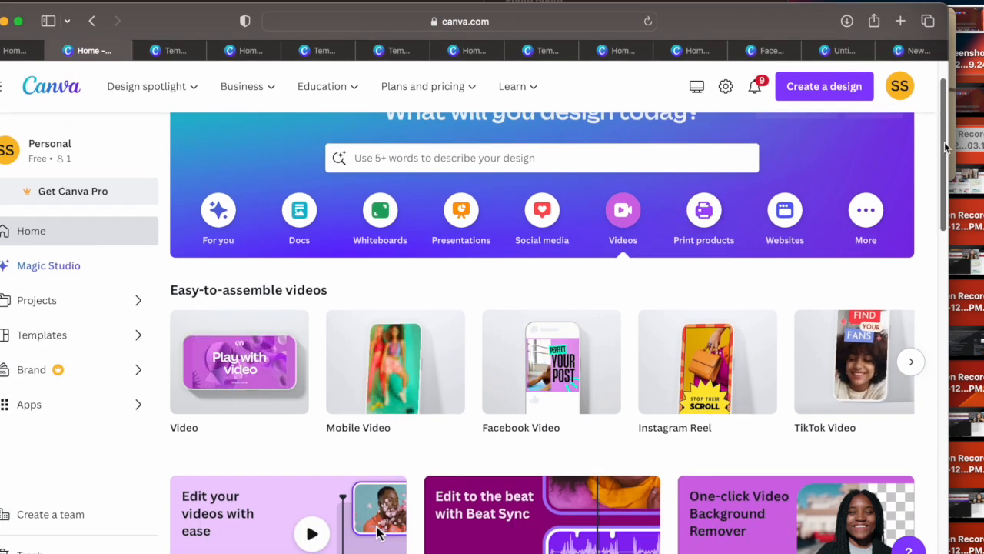
{"action": "scroll", "coordinate": [942, 173], "scroll_direction": "down", "scroll_amount": 2}
{"action": "scroll", "coordinate": [941, 173], "scroll_direction": "down", "scroll_amount": 3}
{"action": "scroll", "coordinate": [942, 173], "scroll_direction": "down", "scroll_amount": 3}
{"action": "scroll", "coordinate": [931, 202], "scroll_direction": "up", "scroll_amount": 3}
{"action": "scroll", "coordinate": [937, 196], "scroll_direction": "up", "scroll_amount": 1}
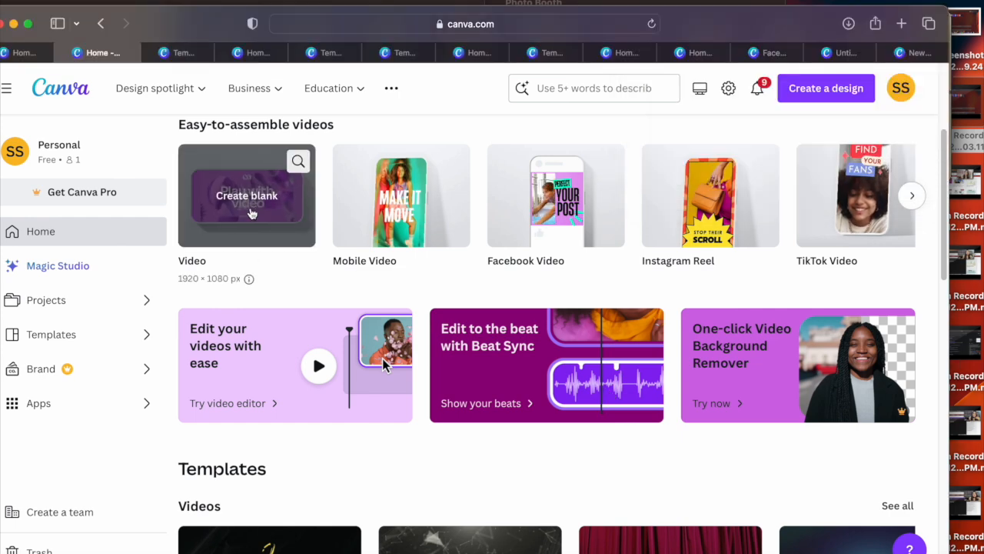
{"action": "left_click", "coordinate": [247, 206]}
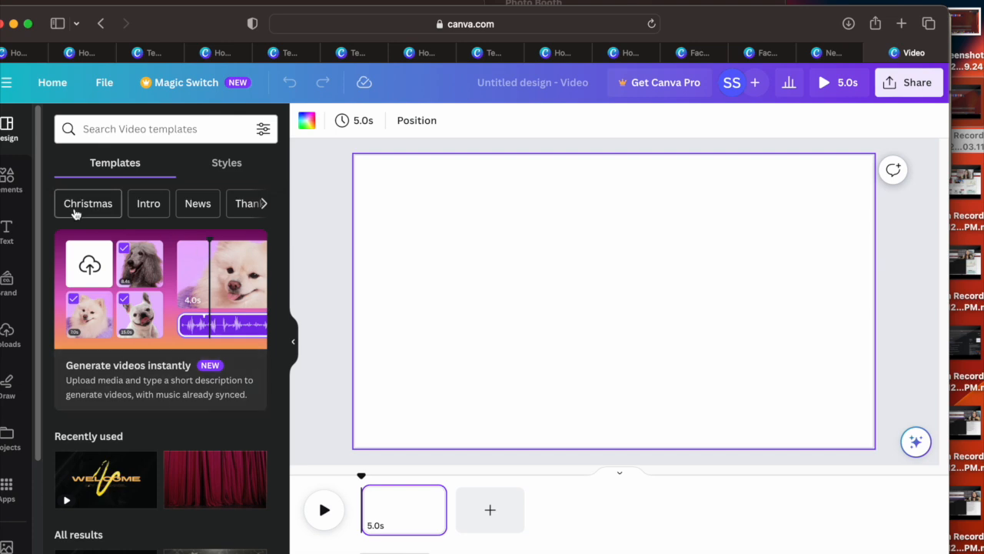
Step: Filter the video templates by Christmas, apply the Red Bold Christmas Video template with the waving Santa, and play it
{"action": "left_click", "coordinate": [75, 214]}
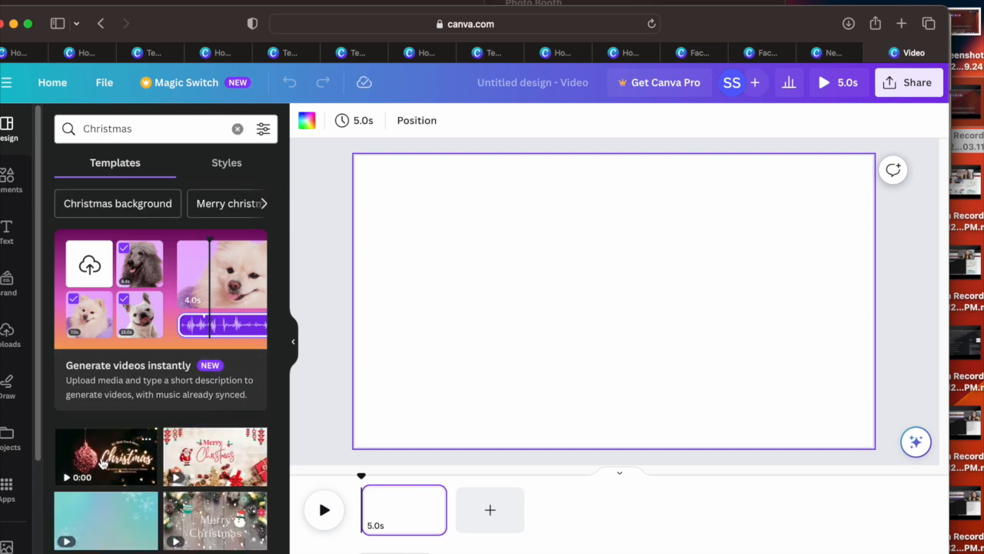
{"action": "left_click", "coordinate": [209, 467]}
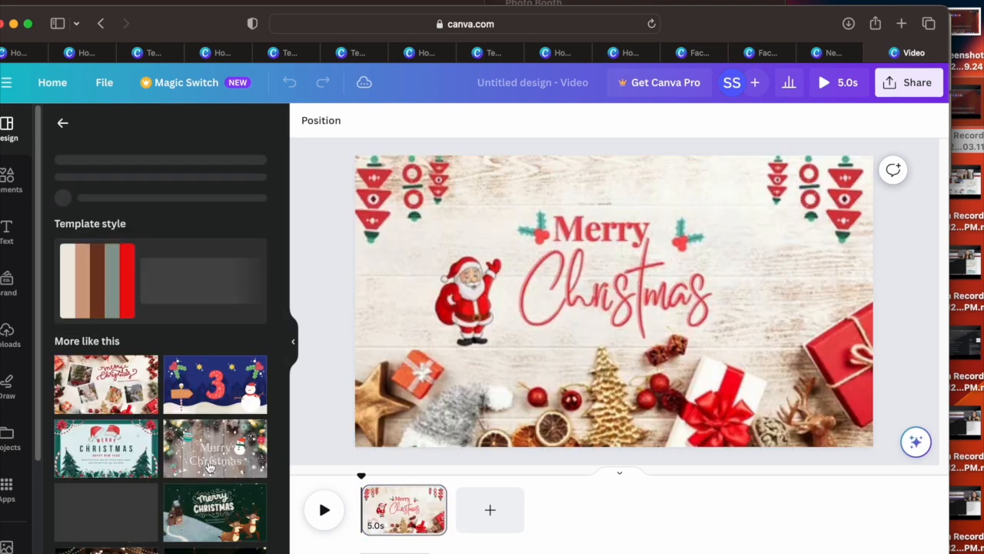
{"action": "left_click", "coordinate": [444, 394]}
{"action": "left_click", "coordinate": [324, 510]}
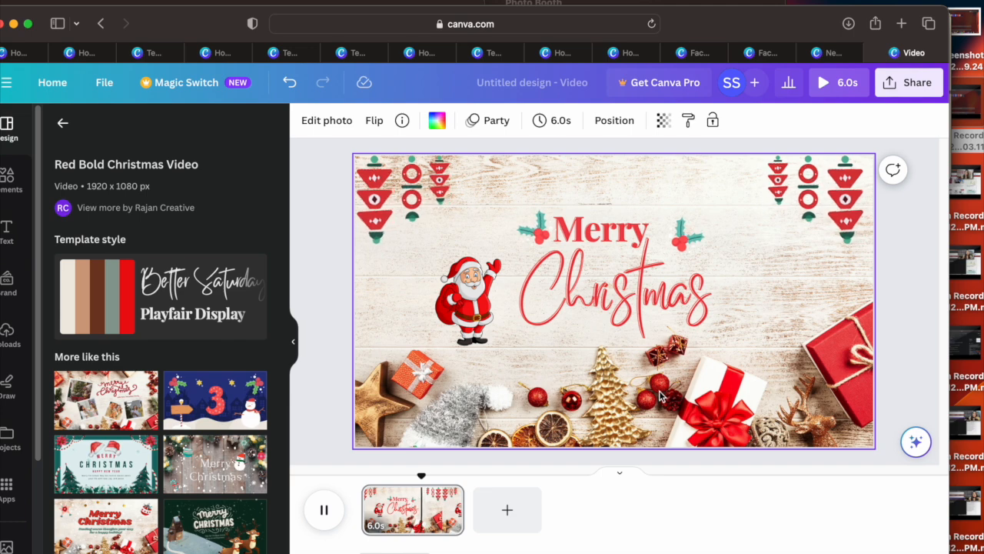
Step: Try the wooden-plank snowman template and the Green Illustrated Cute Merry Christmas Video on the page
{"action": "left_click", "coordinate": [227, 468]}
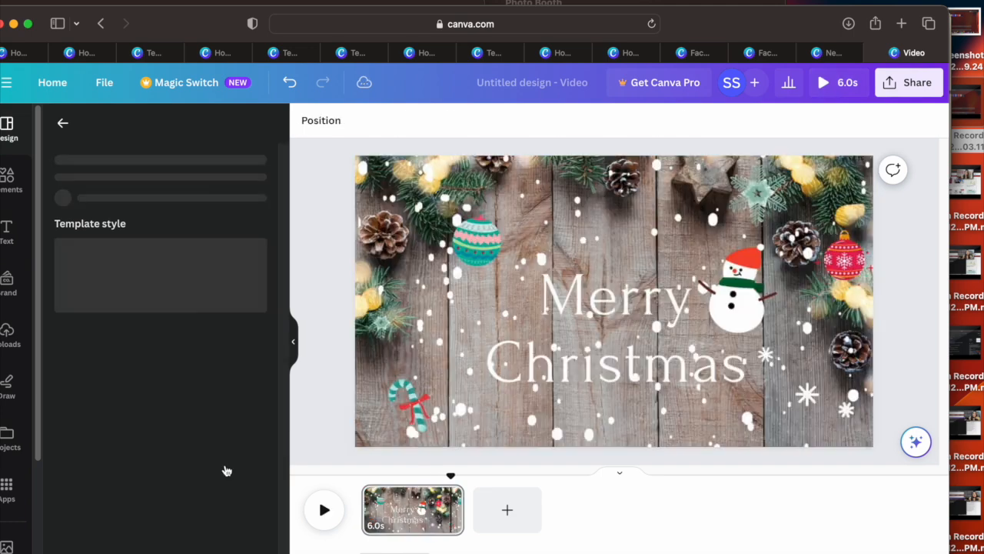
{"action": "left_click", "coordinate": [94, 490]}
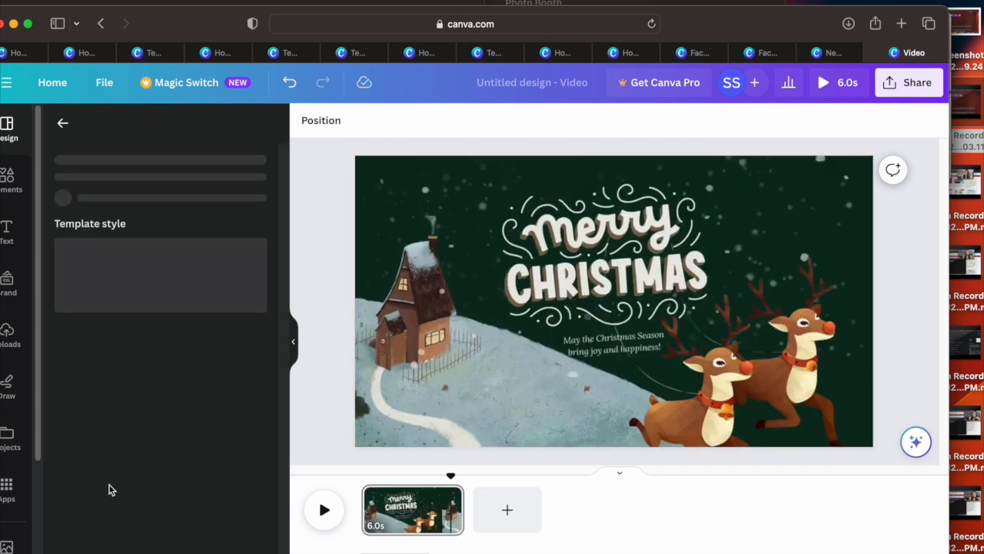
{"action": "left_click", "coordinate": [583, 352]}
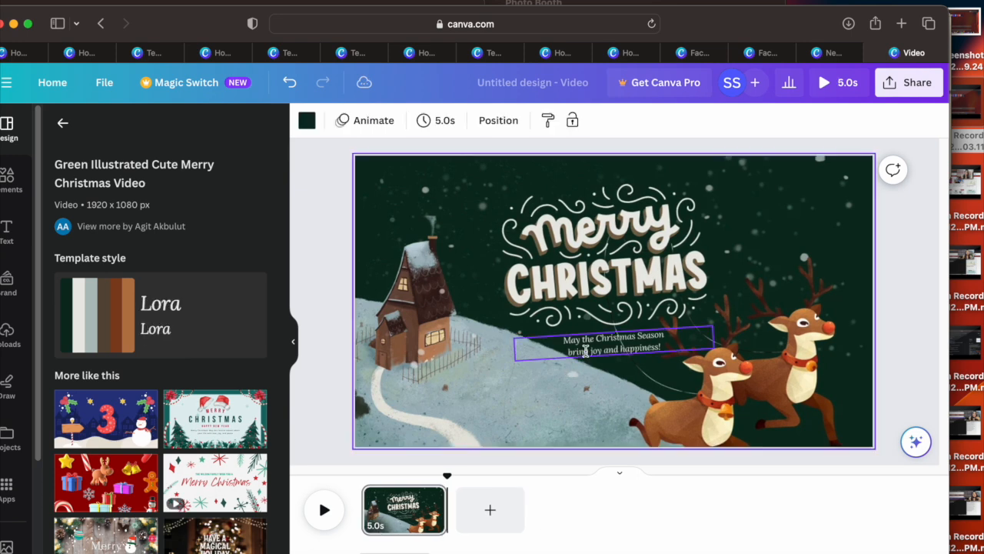
Step: Apply the "Merry Christmas" opening page of the Green Red Watercolor Merry Christmas and New Year Family Greeting Video template
{"action": "left_click", "coordinate": [218, 499]}
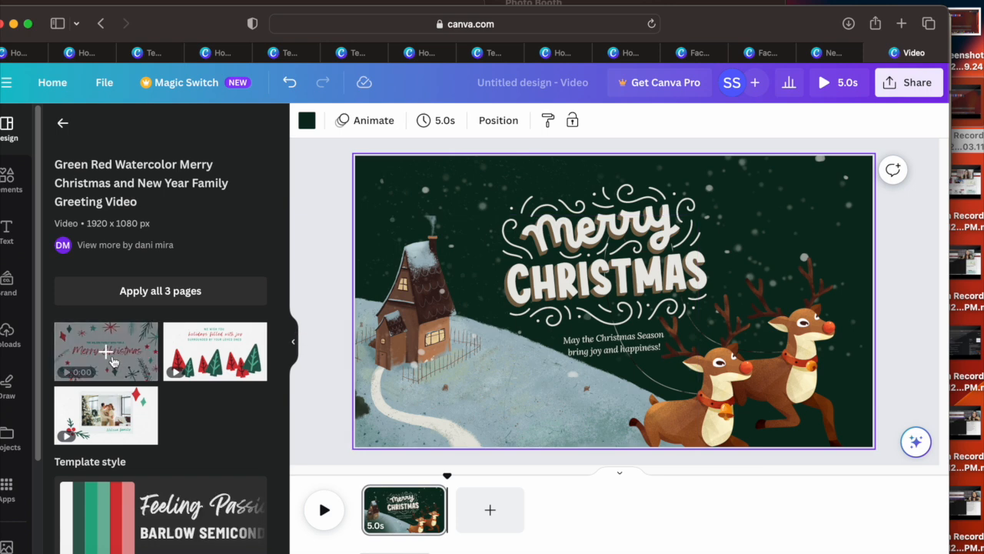
{"action": "left_click", "coordinate": [140, 370]}
{"action": "left_click", "coordinate": [561, 352]}
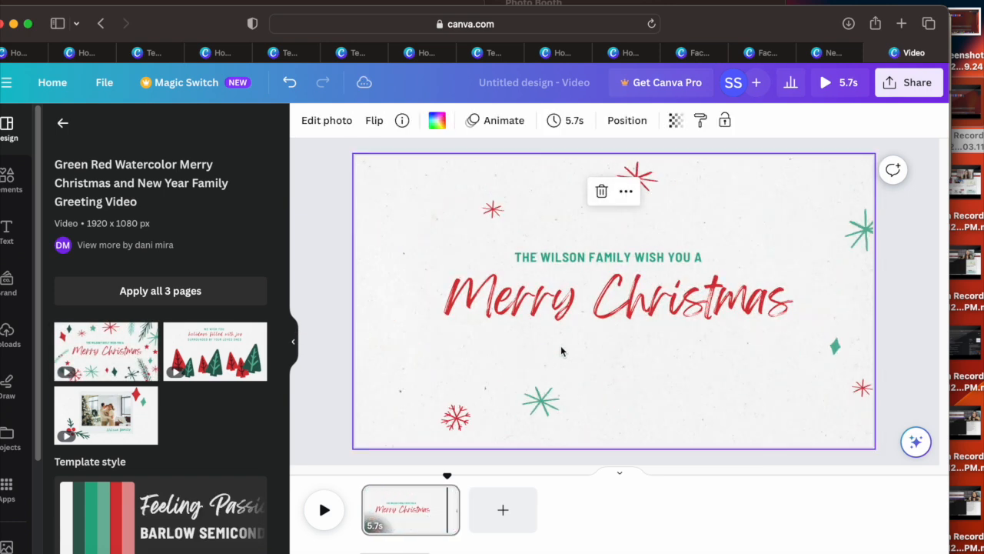
{"action": "left_click", "coordinate": [588, 320]}
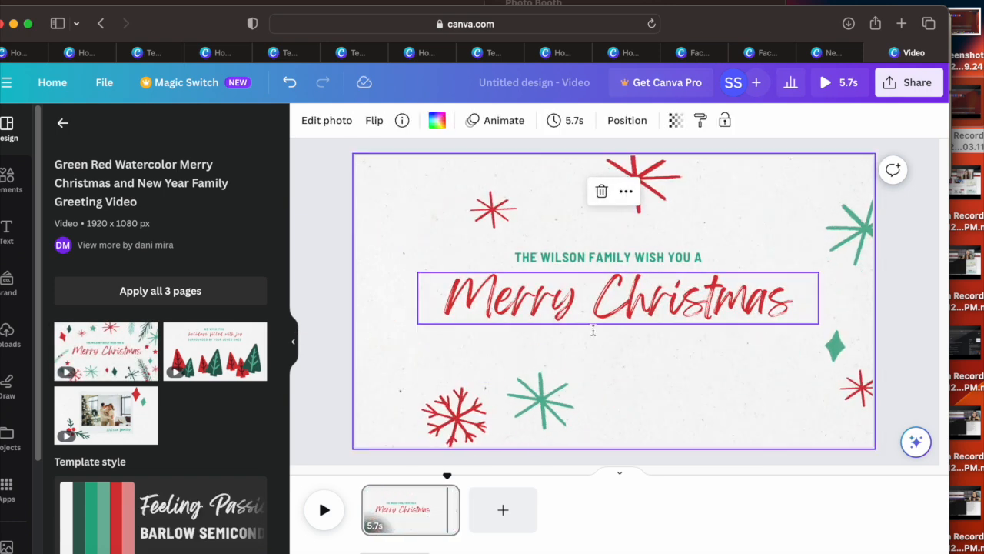
{"action": "left_click", "coordinate": [677, 353]}
Step: Add a heading reading "For my social meeting" below the Merry Christmas text on the page
{"action": "left_click", "coordinate": [14, 244]}
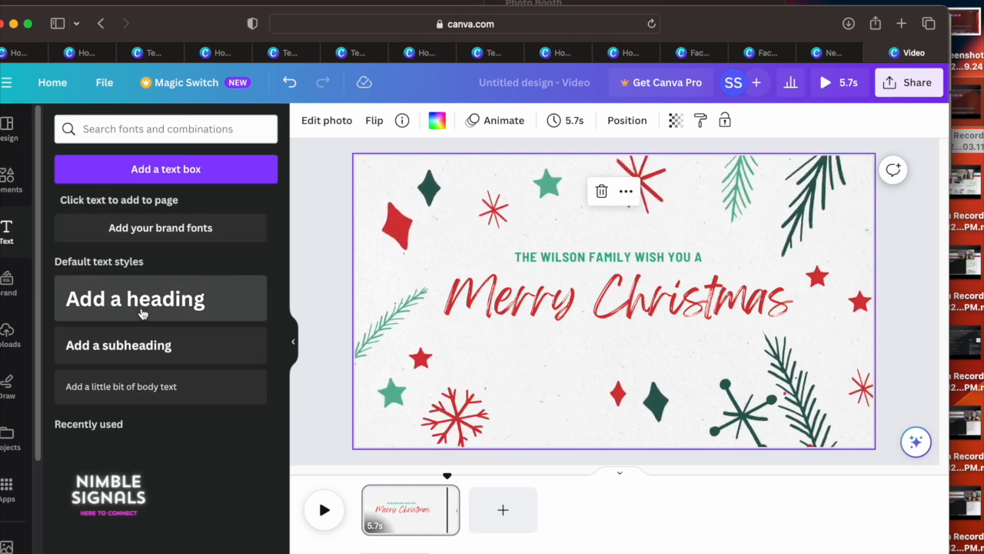
{"action": "left_click", "coordinate": [142, 314]}
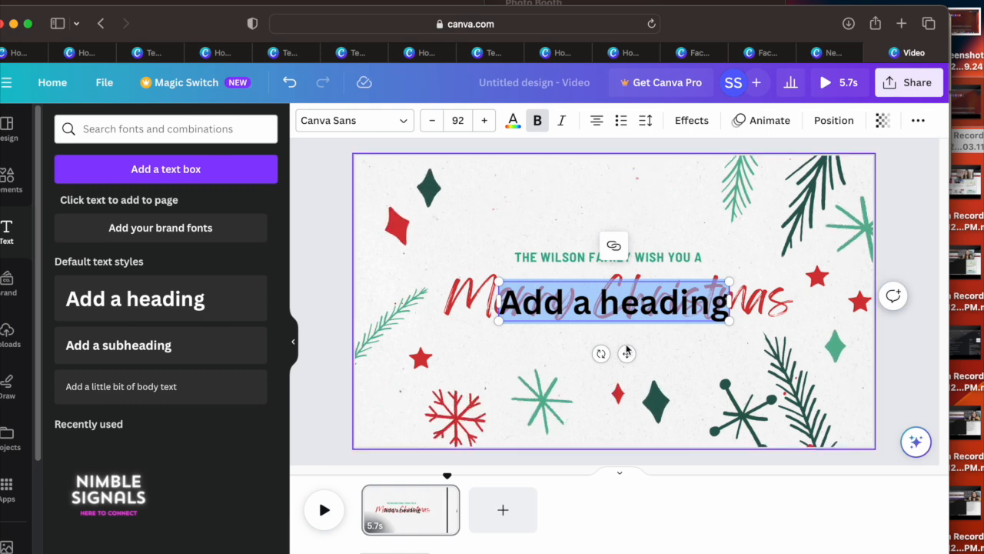
{"action": "left_click_drag", "start_coordinate": [627, 354], "coordinate": [682, 408]}
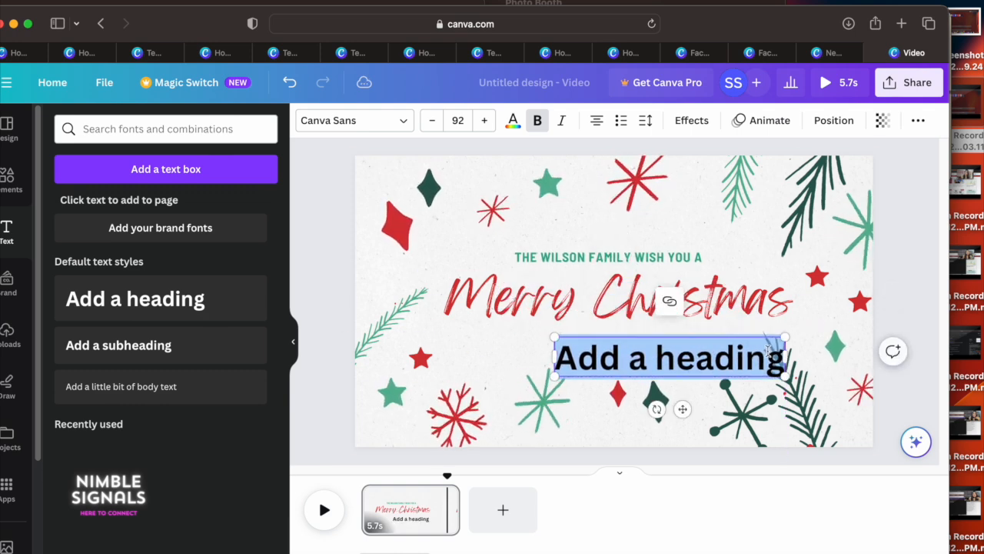
{"action": "double_click", "coordinate": [779, 355]}
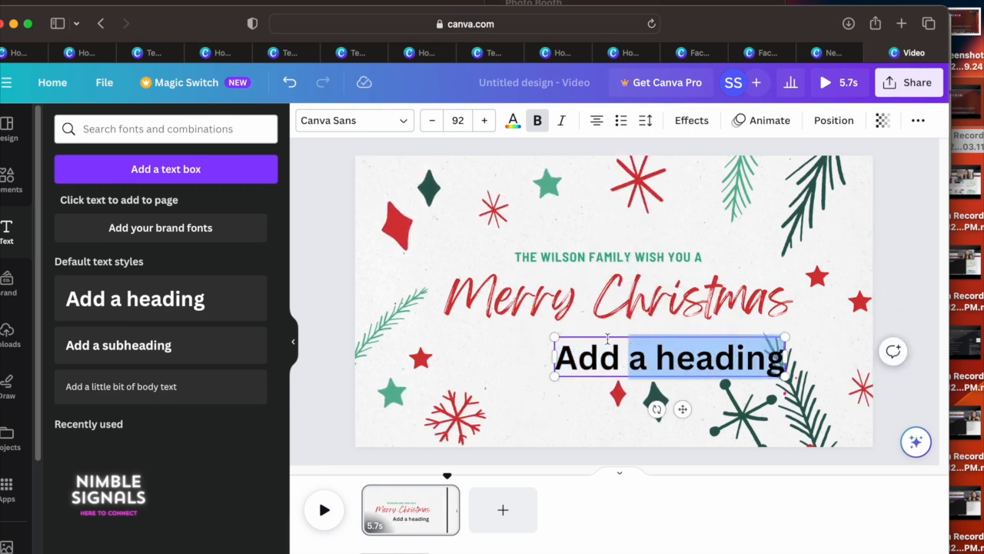
{"action": "left_click_drag", "start_coordinate": [575, 339], "coordinate": [566, 342]}
{"action": "key", "text": "BackSpace"}
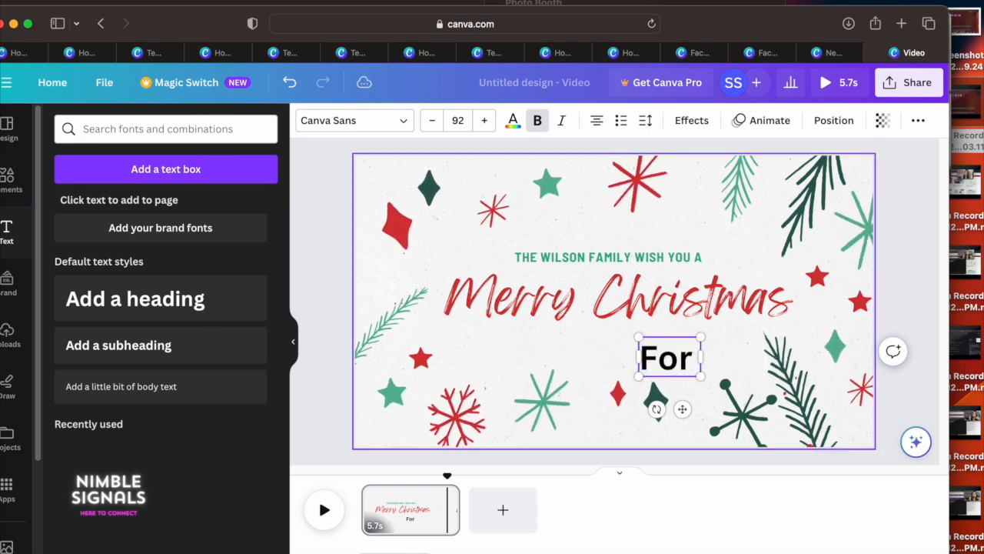
{"action": "type", "text": "For my social meetion"}
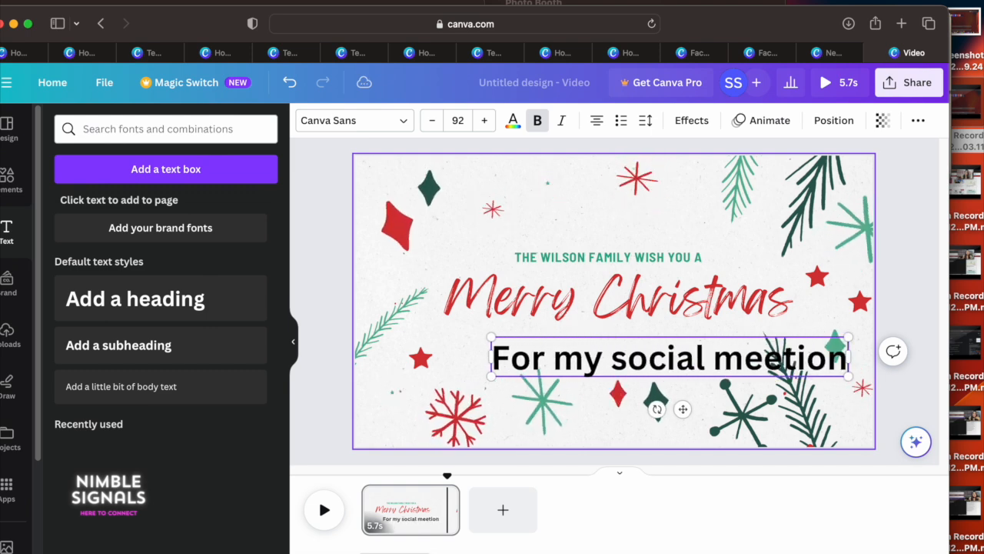
{"action": "key", "text": "BackSpace"}
{"action": "key", "text": "BackSpace"}
{"action": "key", "text": "BackSpace"}
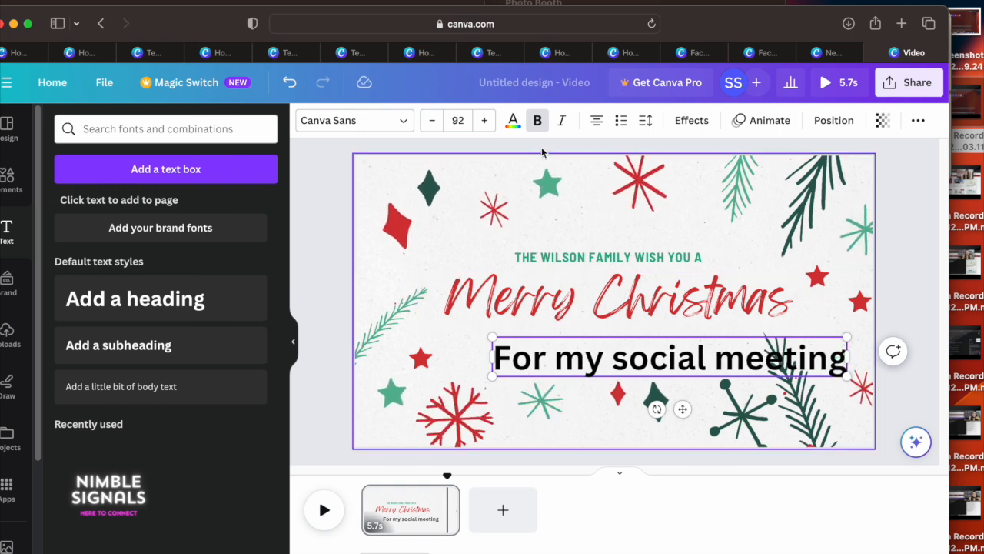
Step: Recolor the "For my social meeting" heading with the document's green and apply the Outline text effect
{"action": "left_click", "coordinate": [514, 125]}
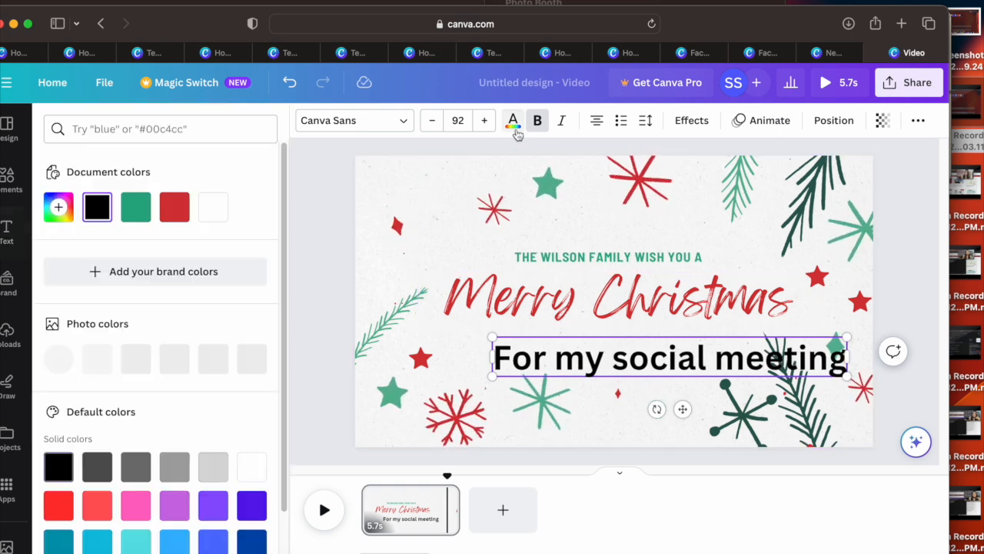
{"action": "left_click", "coordinate": [174, 214]}
{"action": "left_click_drag", "start_coordinate": [501, 363], "coordinate": [846, 359]}
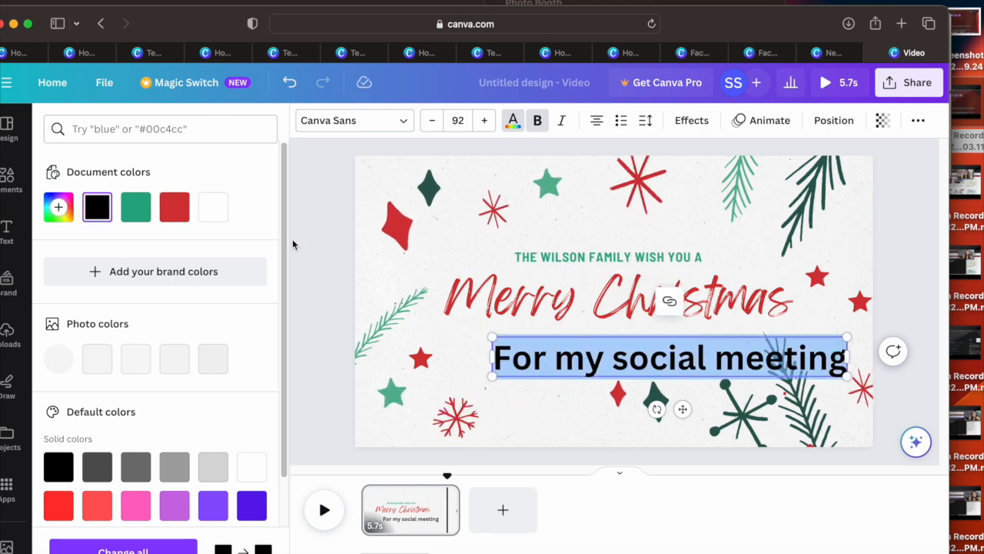
{"action": "left_click", "coordinate": [174, 212]}
{"action": "left_click", "coordinate": [135, 219]}
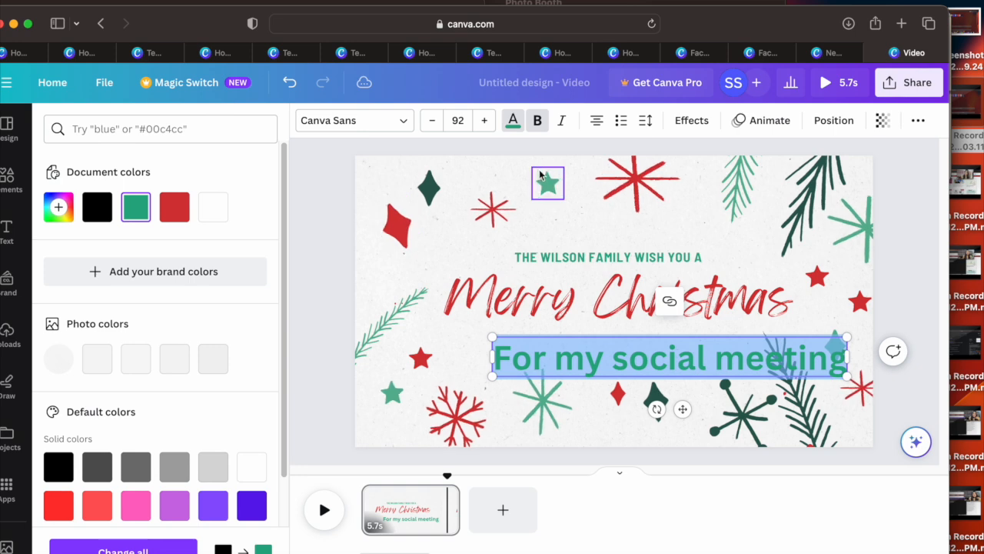
{"action": "left_click", "coordinate": [692, 121]}
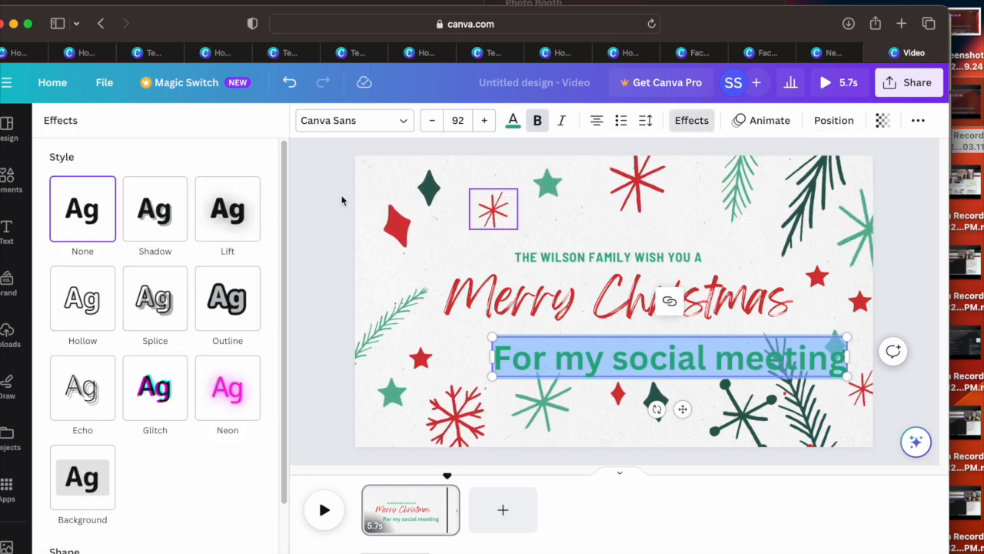
{"action": "left_click", "coordinate": [250, 297]}
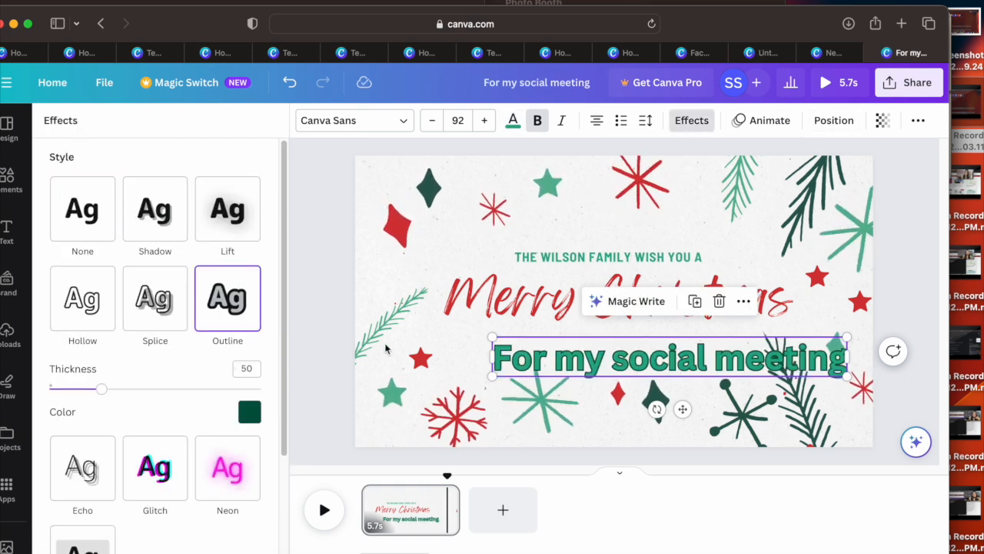
{"action": "left_click", "coordinate": [406, 336]}
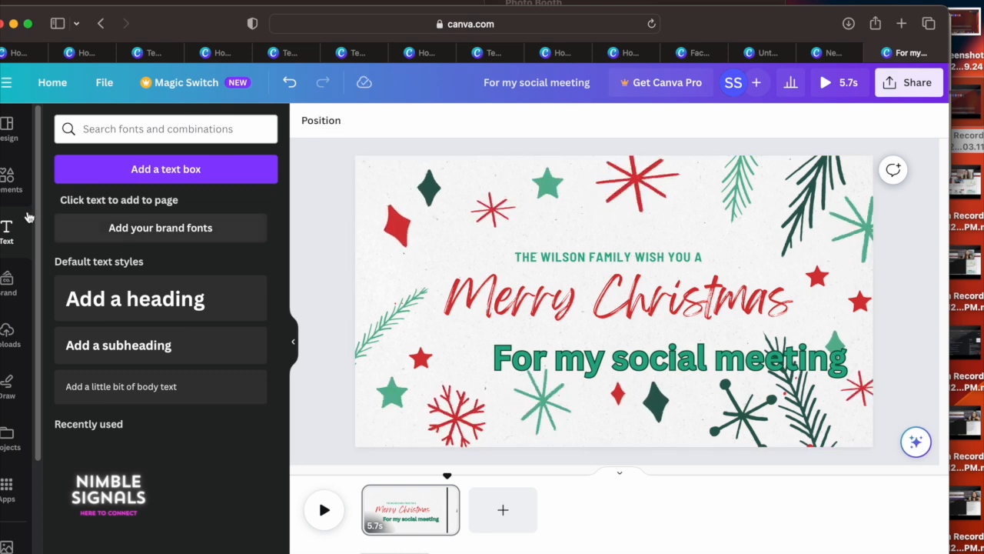
Step: Search the elements for Christmas and place the red Santa hat and the star-topped cartoon Christmas tree on the page
{"action": "left_click", "coordinate": [12, 192]}
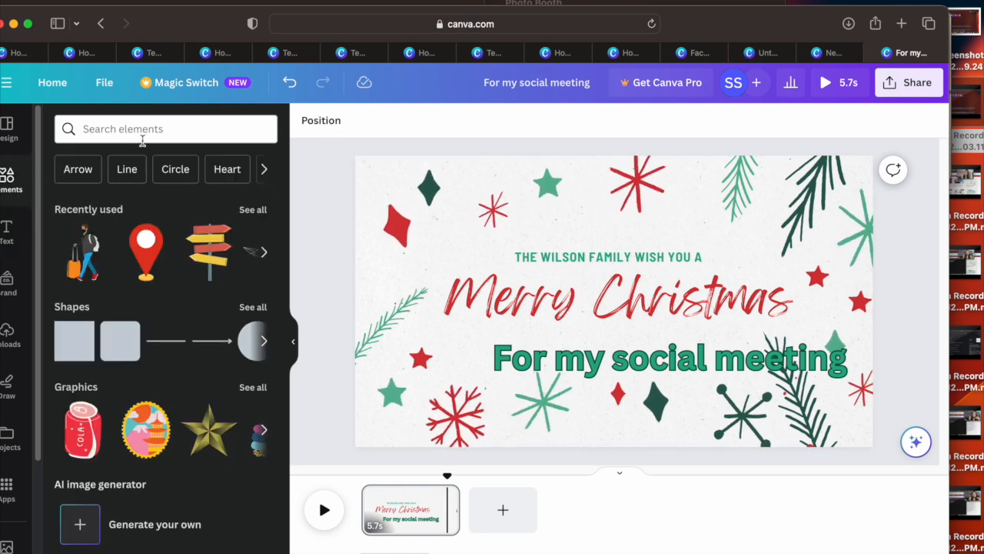
{"action": "left_click", "coordinate": [142, 131]}
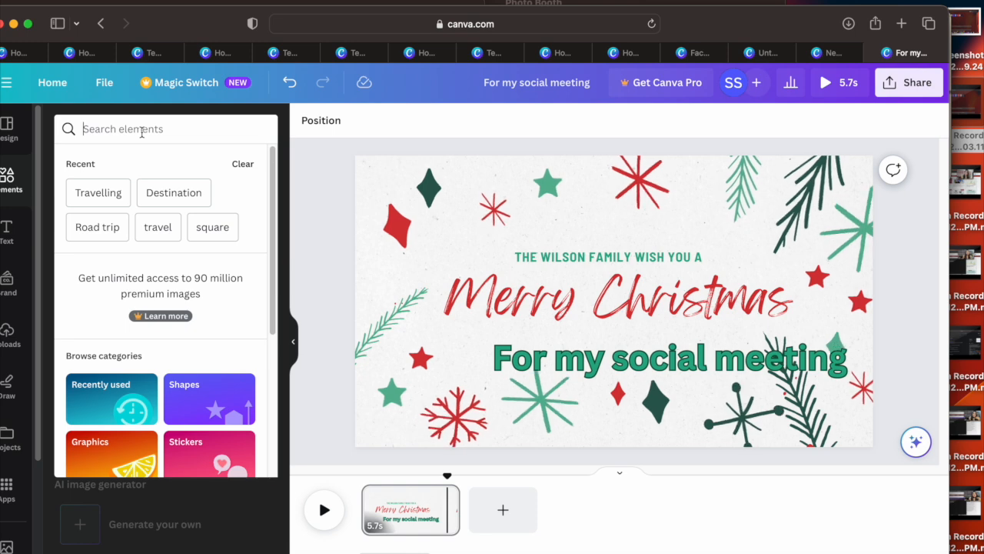
{"action": "type", "text": "Christmas"}
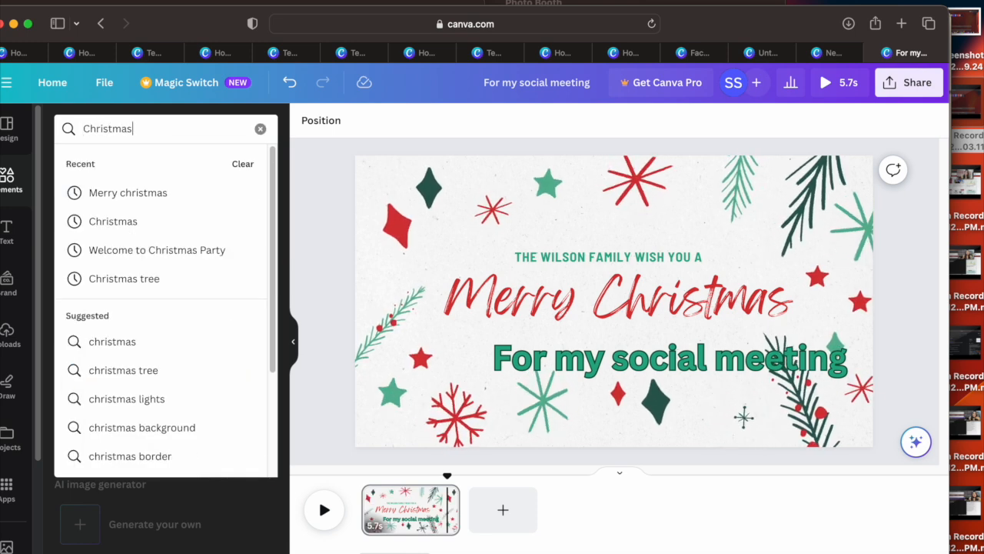
{"action": "key", "text": "Return"}
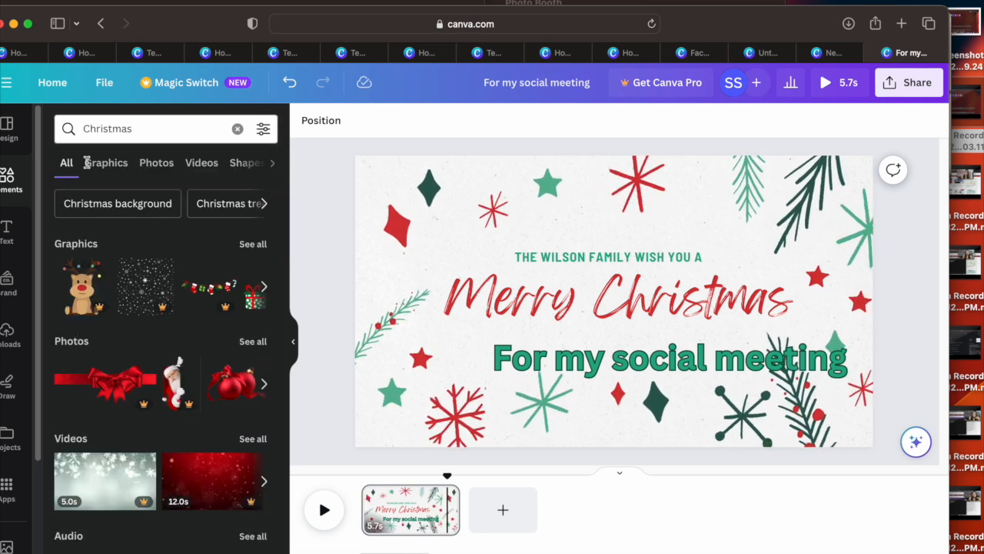
{"action": "left_click", "coordinate": [265, 287]}
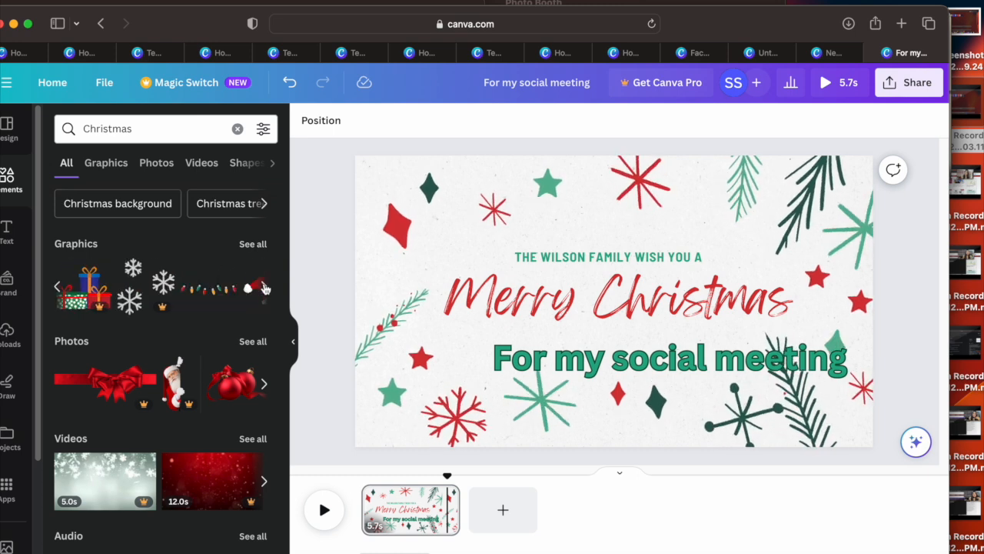
{"action": "left_click", "coordinate": [265, 288]}
{"action": "left_click_drag", "start_coordinate": [113, 293], "coordinate": [454, 231]}
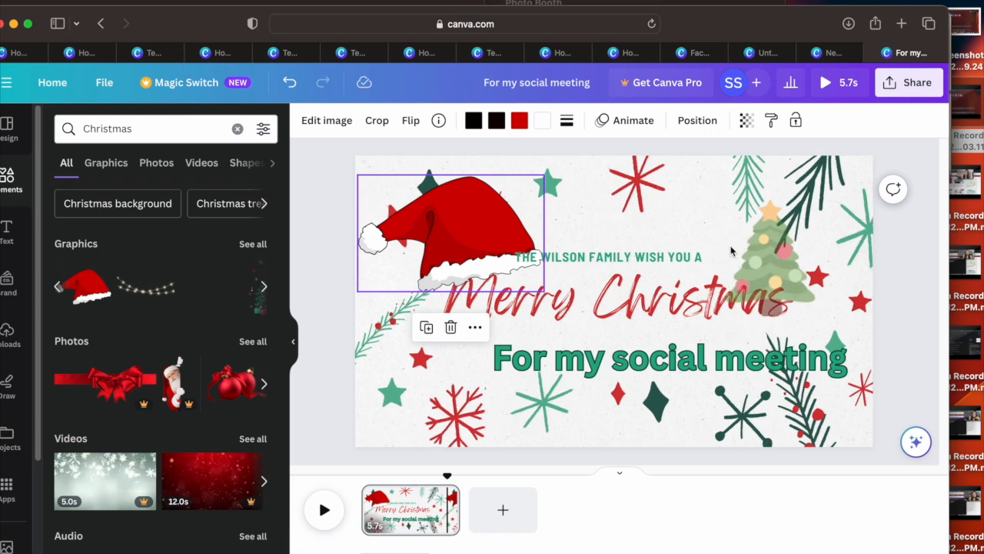
{"action": "left_click", "coordinate": [740, 245]}
Step: Add the dark green Christmas tree with gifts and shrink it into the page's lower-left corner
{"action": "left_click", "coordinate": [265, 287]}
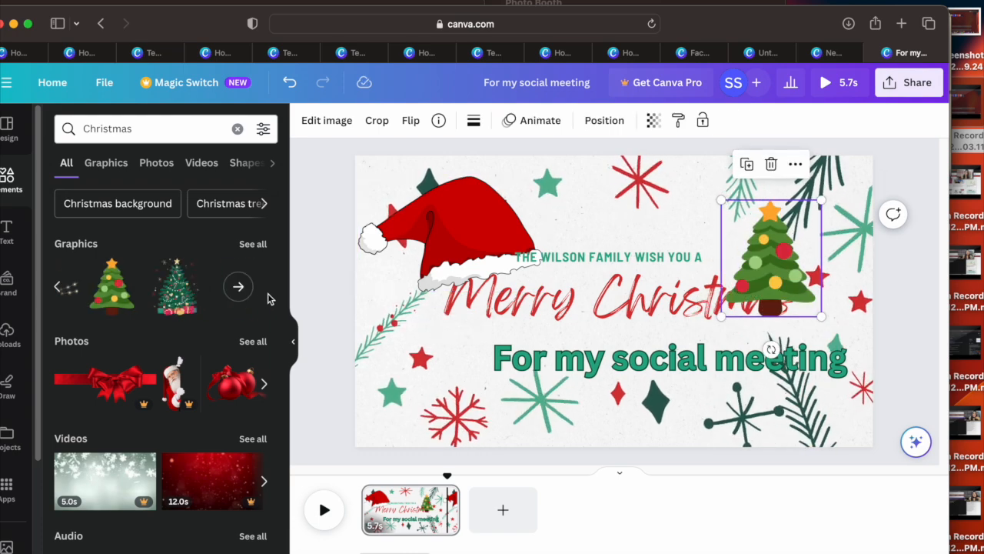
{"action": "left_click_drag", "start_coordinate": [183, 300], "coordinate": [443, 377]}
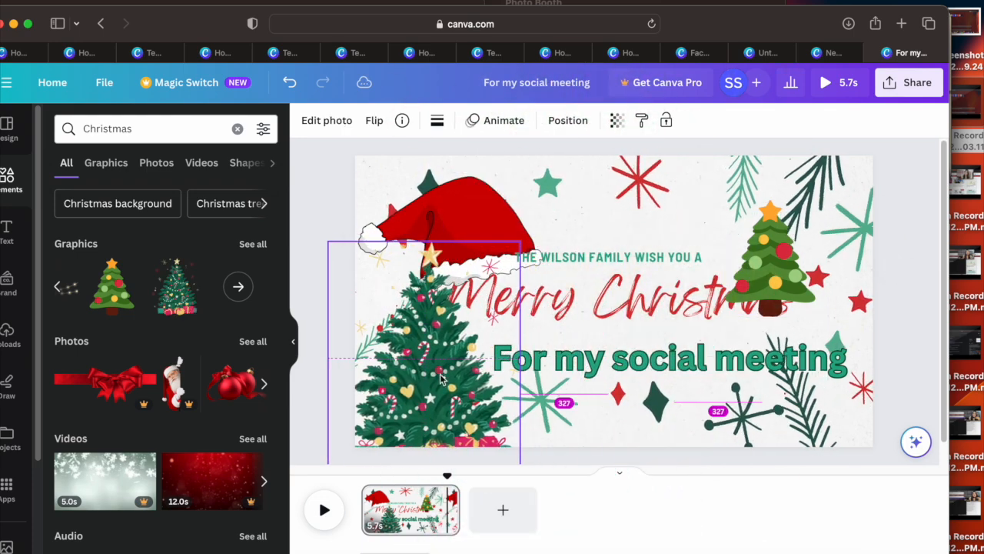
{"action": "left_click_drag", "start_coordinate": [519, 243], "coordinate": [419, 341]}
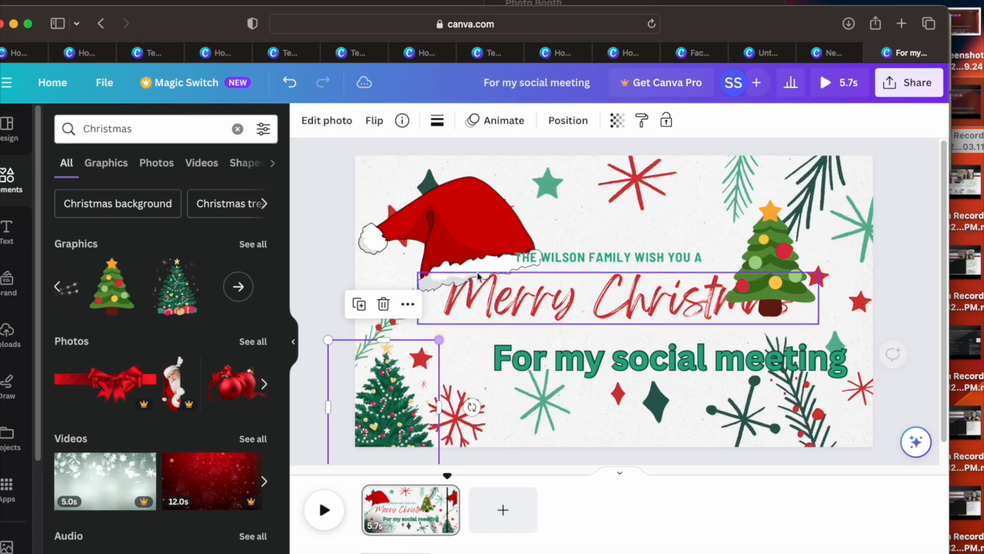
Step: Shrink the Santa hat and the cartoon Christmas tree and fit them into the page's upper-left and upper-right corners
{"action": "left_click", "coordinate": [493, 242]}
{"action": "mouse_move", "coordinate": [544, 295]}
{"action": "left_mouse_down"}
{"action": "mouse_move", "coordinate": [466, 254]}
{"action": "mouse_move", "coordinate": [545, 296]}
{"action": "left_mouse_up"}
{"action": "left_click", "coordinate": [492, 219]}
{"action": "left_click_drag", "start_coordinate": [539, 178], "coordinate": [393, 177]}
{"action": "left_click", "coordinate": [769, 261]}
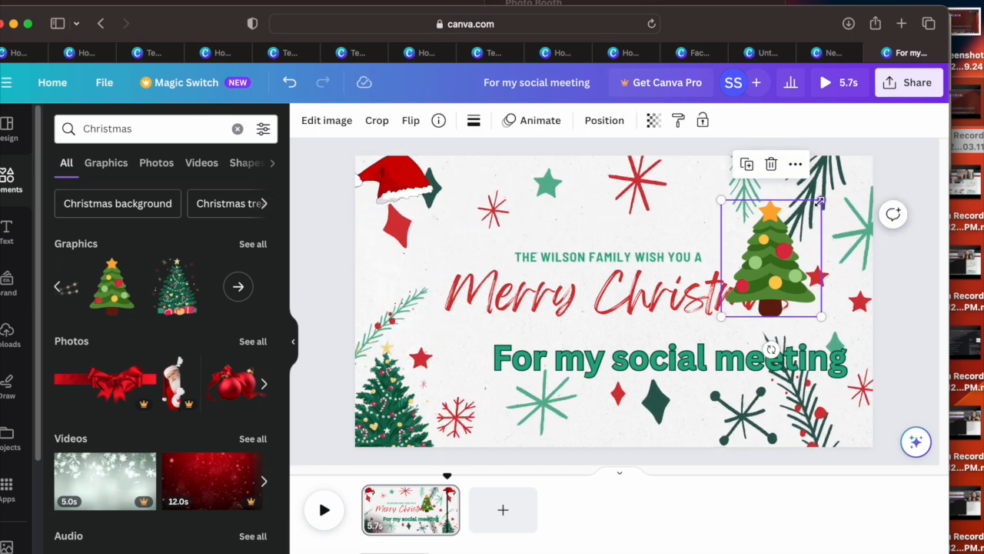
{"action": "left_click_drag", "start_coordinate": [816, 199], "coordinate": [778, 248]}
{"action": "left_click_drag", "start_coordinate": [749, 280], "coordinate": [835, 197]}
Step: Show all Christmas graphics and place the peeking Santa near the page's top edge, above the family greeting line
{"action": "left_click", "coordinate": [238, 286]}
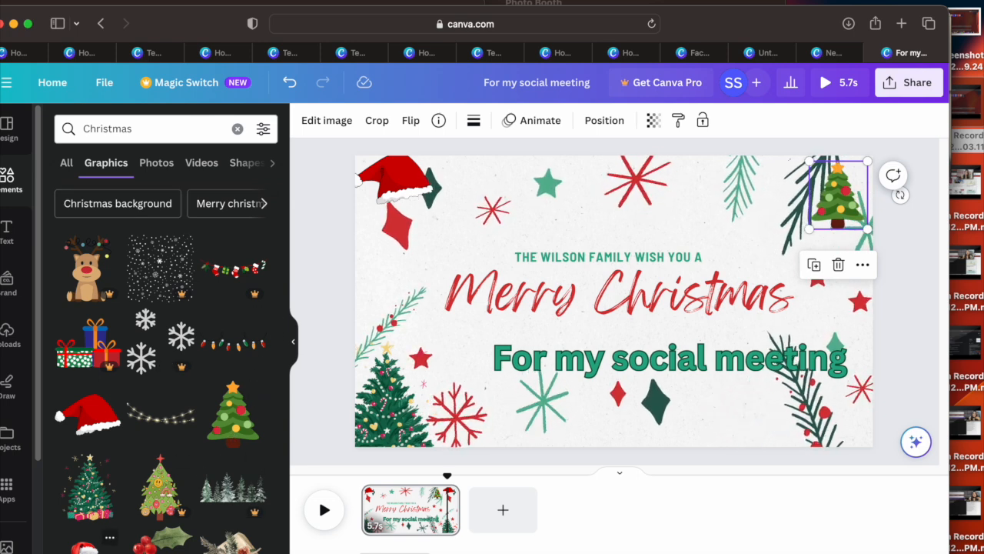
{"action": "left_click", "coordinate": [91, 546]}
{"action": "left_click_drag", "start_coordinate": [397, 418], "coordinate": [558, 204]}
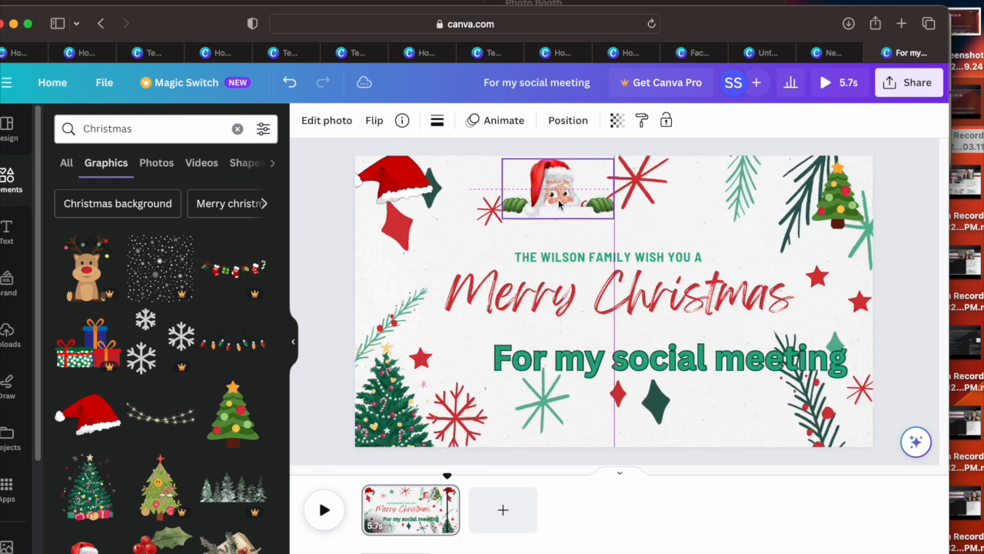
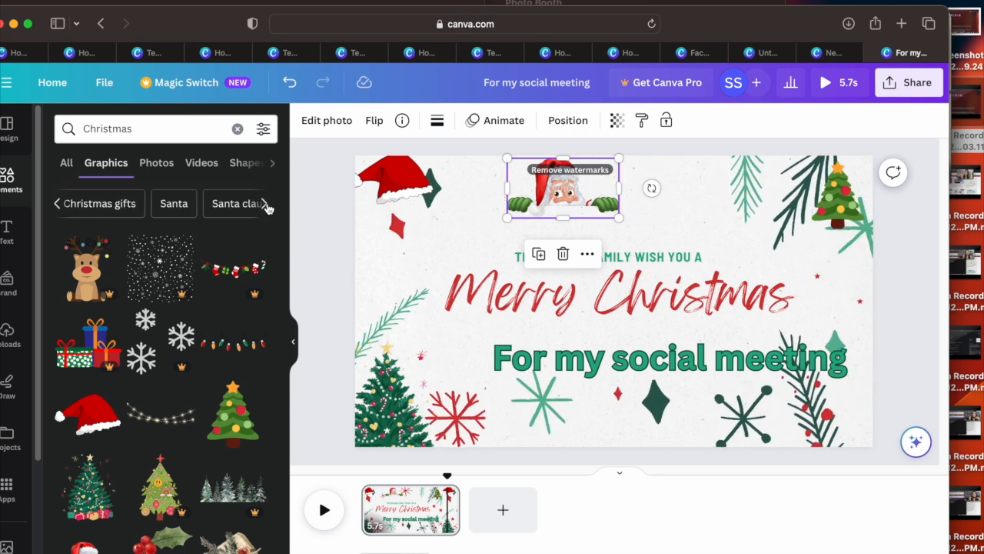
Step: Show the Santa claus graphics and place the waving Santa, shrunk, above the dark green Christmas tree near the page's left edge
{"action": "left_click", "coordinate": [74, 208]}
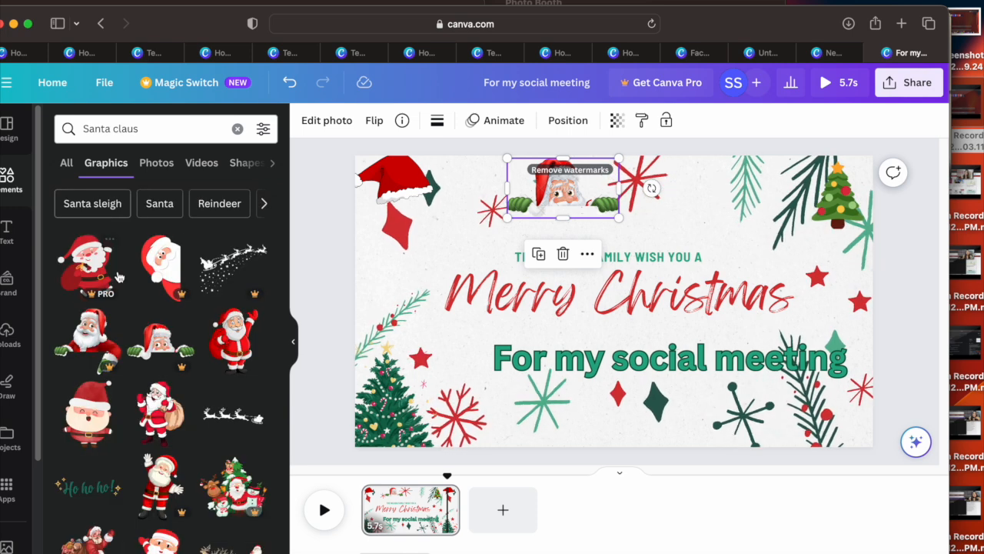
{"action": "left_click_drag", "start_coordinate": [242, 347], "coordinate": [582, 288]}
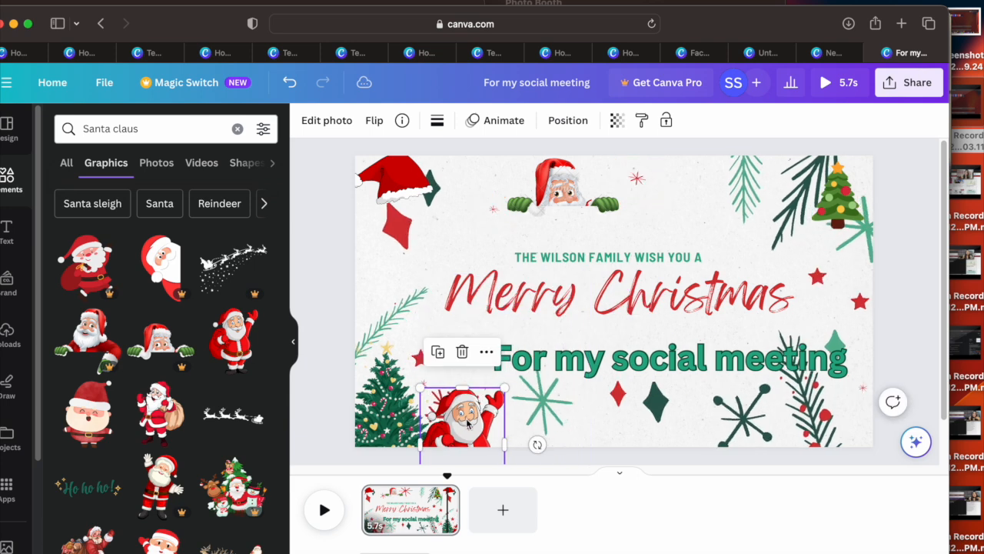
{"action": "left_click_drag", "start_coordinate": [460, 243], "coordinate": [442, 268]}
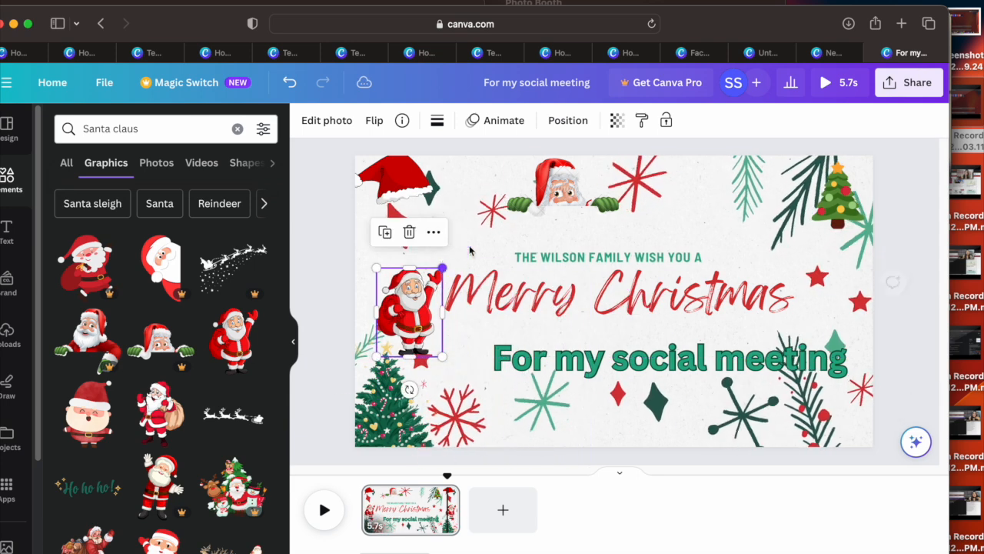
Step: Try the Pan and Fade animations on the waving Santa and settle on Rise, played on enter
{"action": "left_click", "coordinate": [503, 127]}
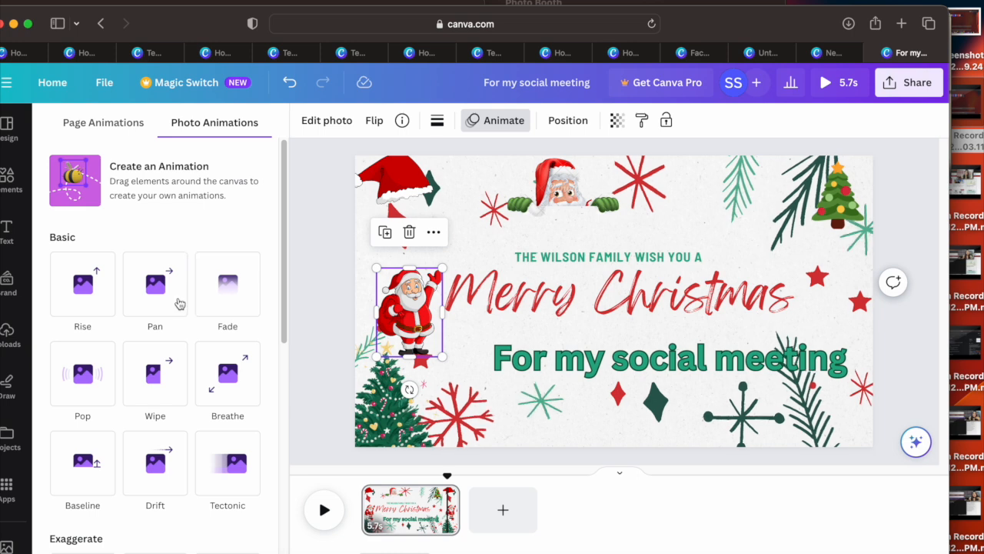
{"action": "left_click", "coordinate": [157, 305]}
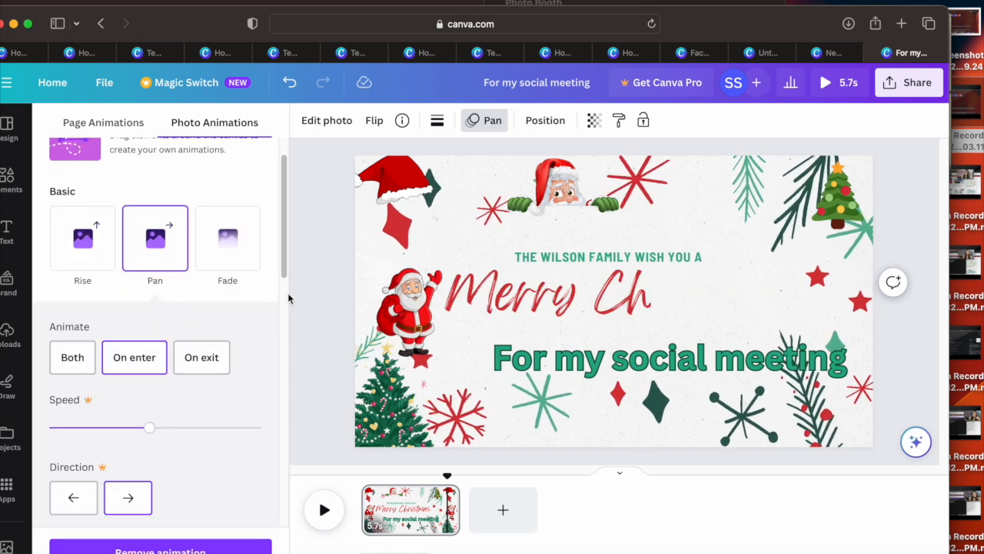
{"action": "left_click", "coordinate": [226, 252]}
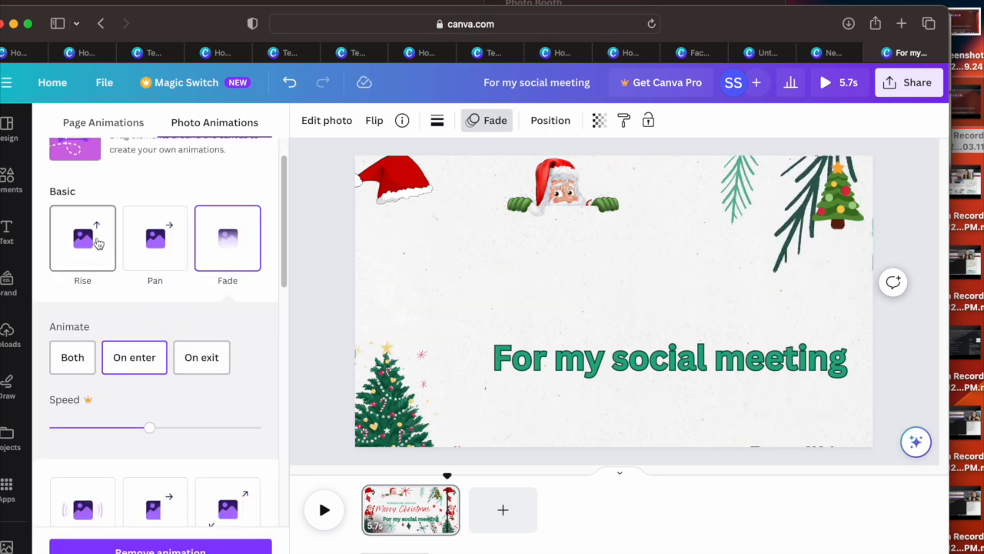
{"action": "left_click", "coordinate": [98, 243]}
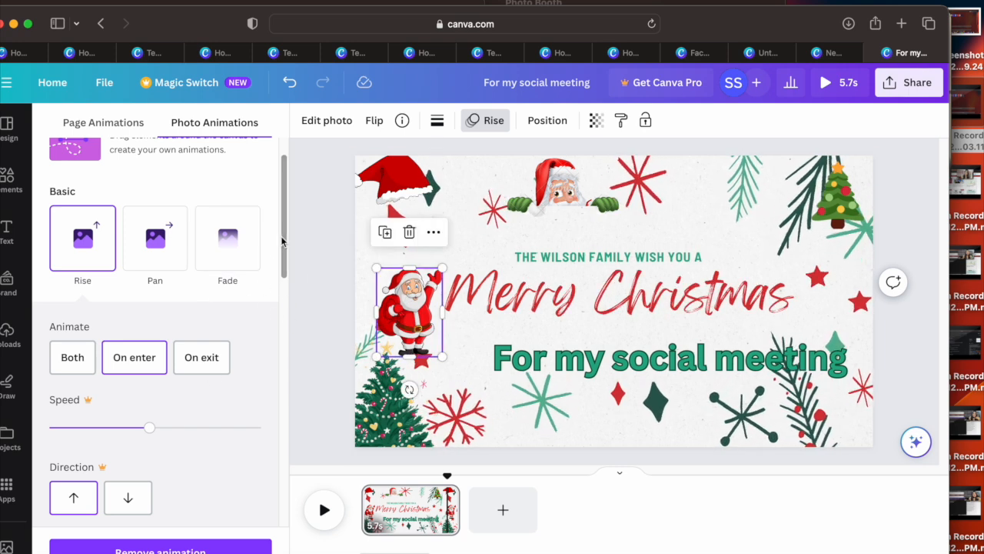
{"action": "scroll", "coordinate": [281, 241], "scroll_direction": "up", "scroll_amount": 2}
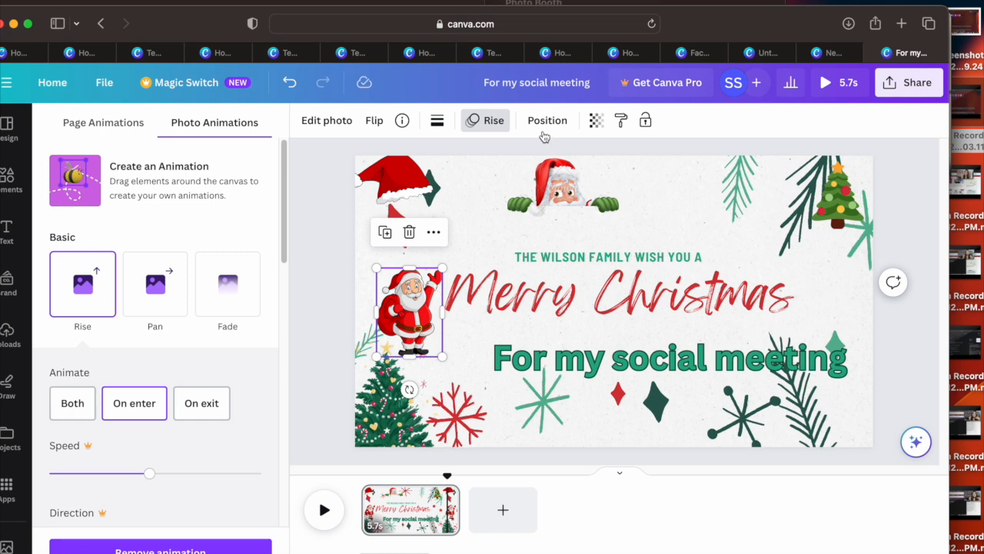
{"action": "left_click", "coordinate": [482, 123]}
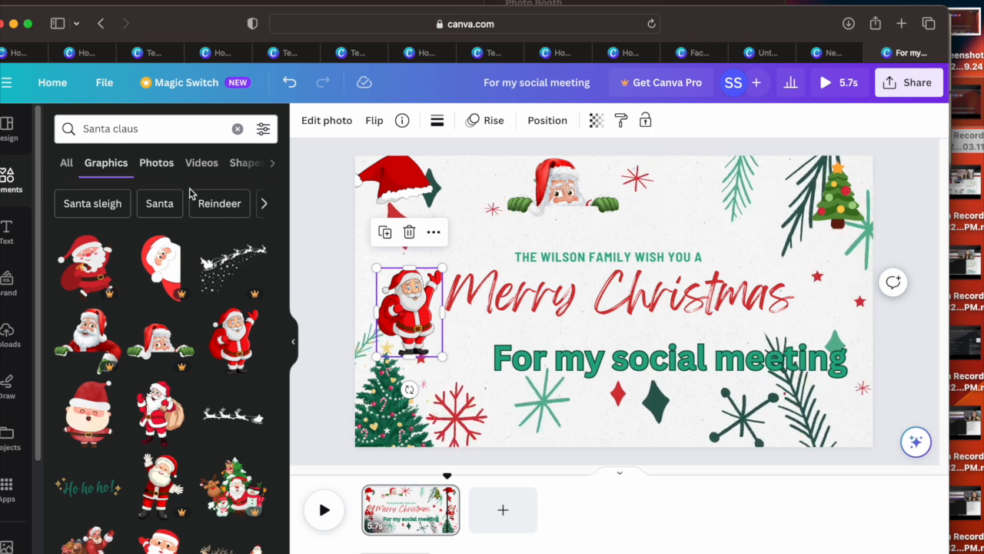
Step: Add the uploaded cut-out portrait of the woman, shrink it and place it beside the cartoon Christmas tree in the upper-right area
{"action": "left_click", "coordinate": [6, 333]}
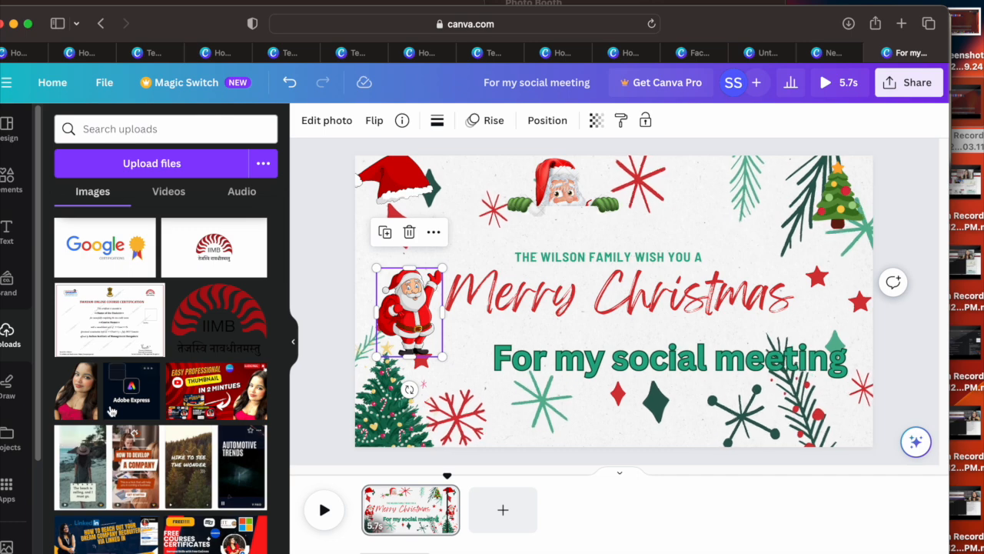
{"action": "left_click_drag", "start_coordinate": [85, 404], "coordinate": [615, 346]}
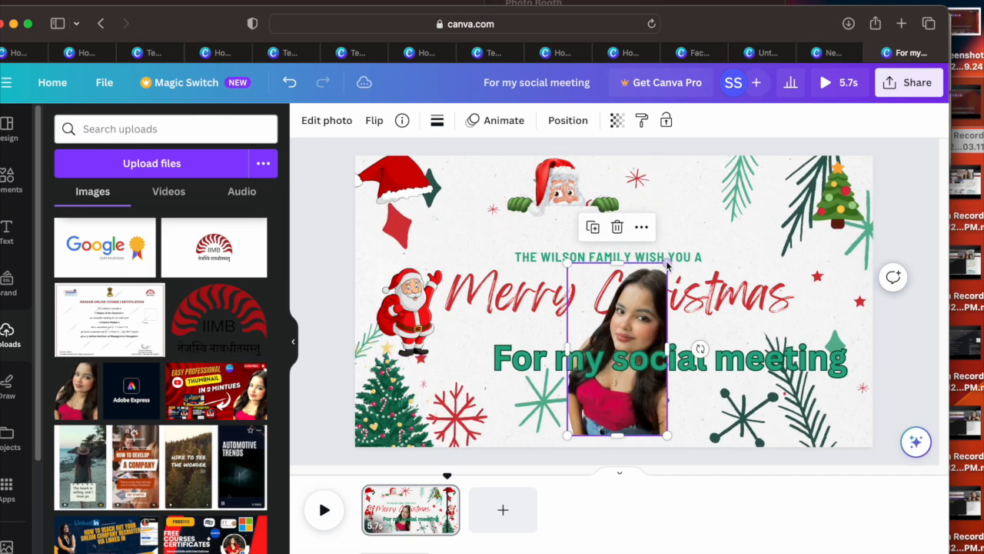
{"action": "left_click_drag", "start_coordinate": [667, 260], "coordinate": [629, 334]}
{"action": "left_click_drag", "start_coordinate": [600, 415], "coordinate": [767, 244]}
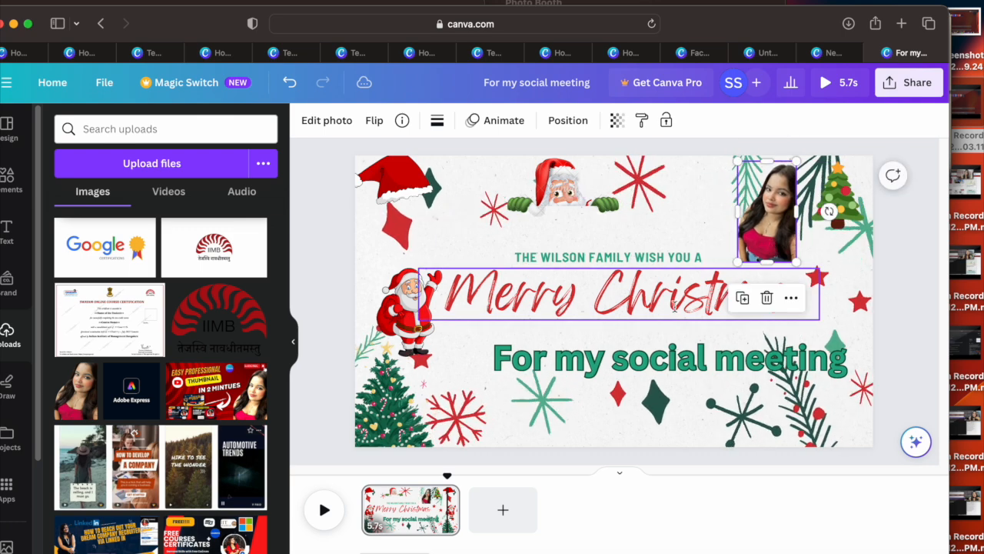
Step: Play the Christmas greeting page to preview its animations with the added portrait and Santa
{"action": "left_click", "coordinate": [293, 341]}
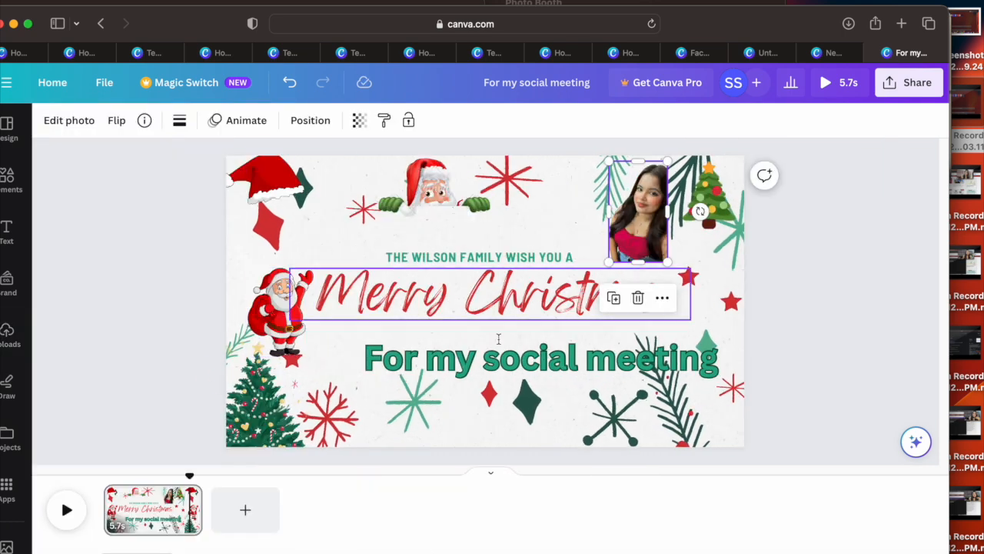
{"action": "left_click", "coordinate": [9, 233]}
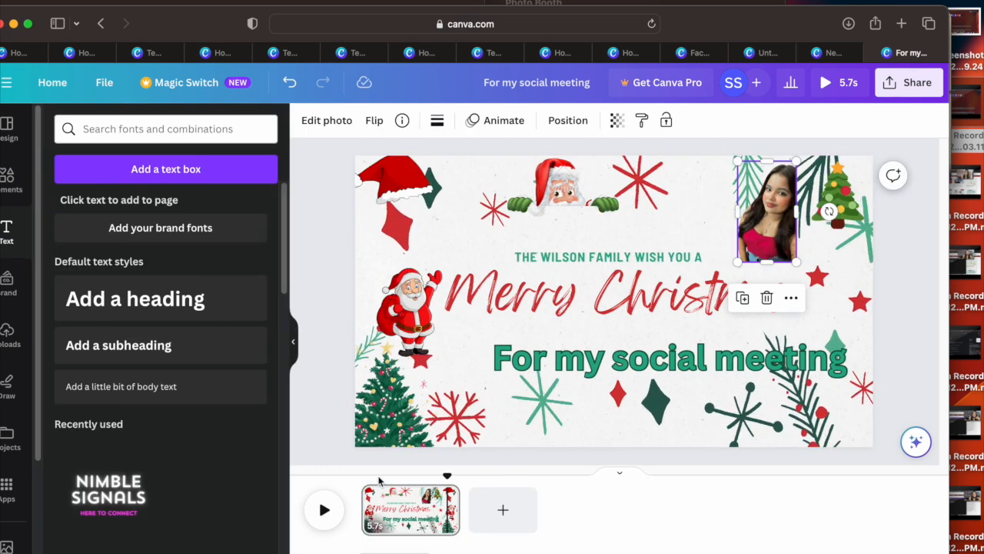
{"action": "left_click", "coordinate": [325, 510]}
{"action": "left_click", "coordinate": [325, 511]}
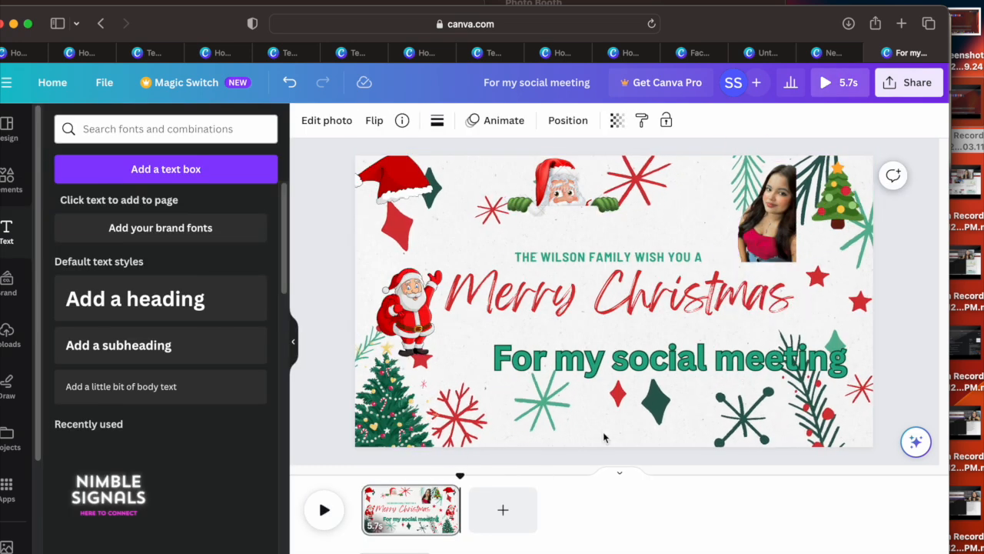
Step: Add a blank second page to the video and insert a default heading on it
{"action": "left_click", "coordinate": [502, 510]}
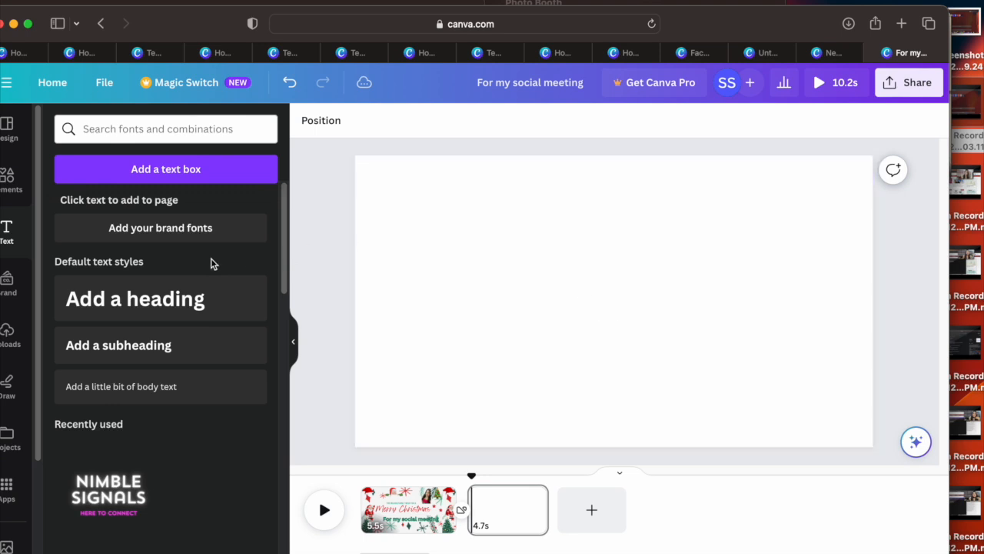
{"action": "left_click", "coordinate": [190, 303]}
{"action": "left_click_drag", "start_coordinate": [546, 307], "coordinate": [479, 261]}
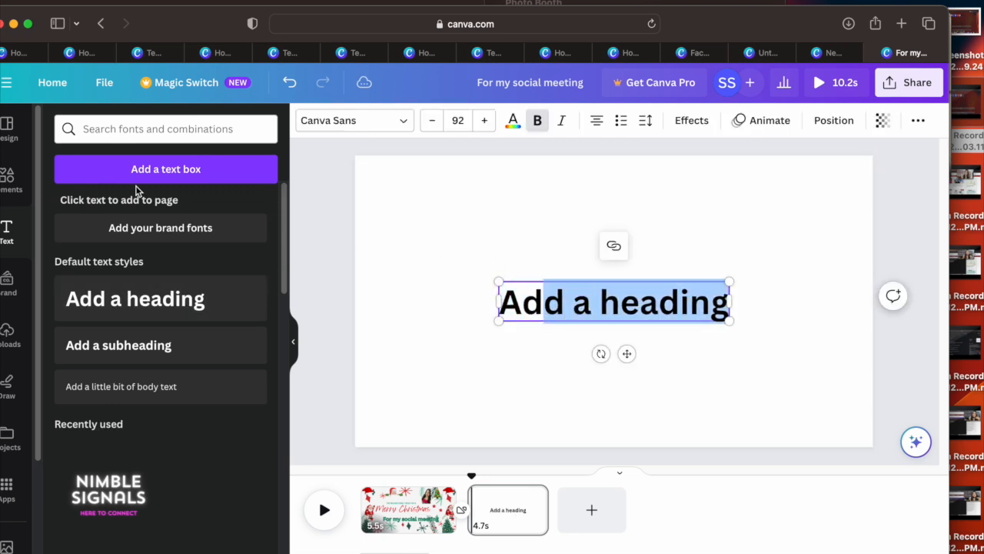
Step: Place the Santa carrying a sack on the right side of the second page and move the heading toward the upper left
{"action": "left_click", "coordinate": [10, 188]}
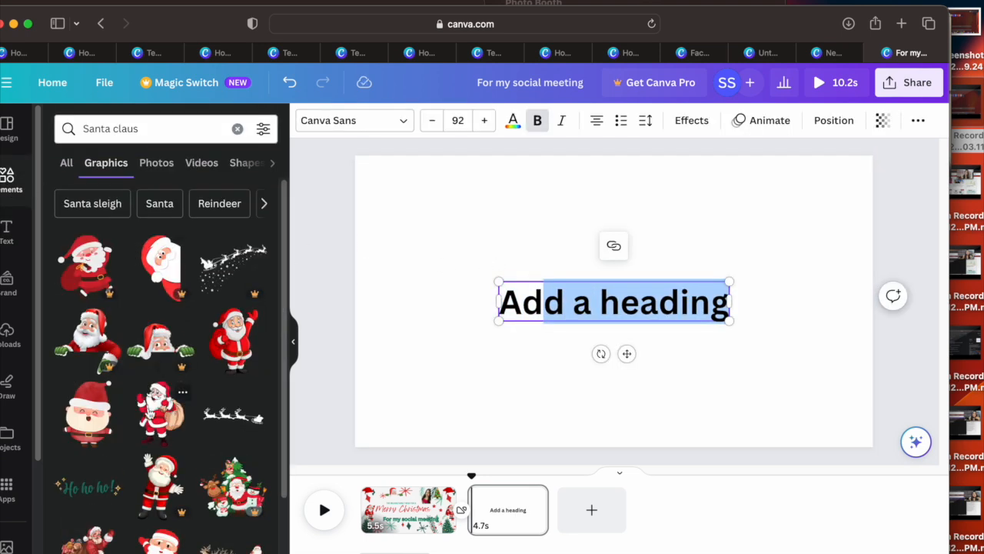
{"action": "left_click_drag", "start_coordinate": [150, 413], "coordinate": [799, 295]}
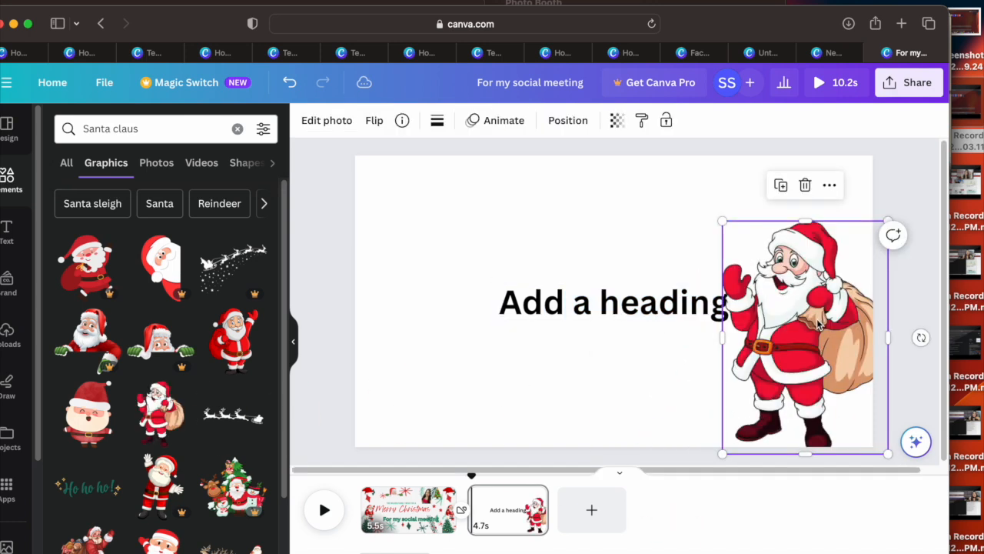
{"action": "left_click_drag", "start_coordinate": [507, 302], "coordinate": [423, 257]}
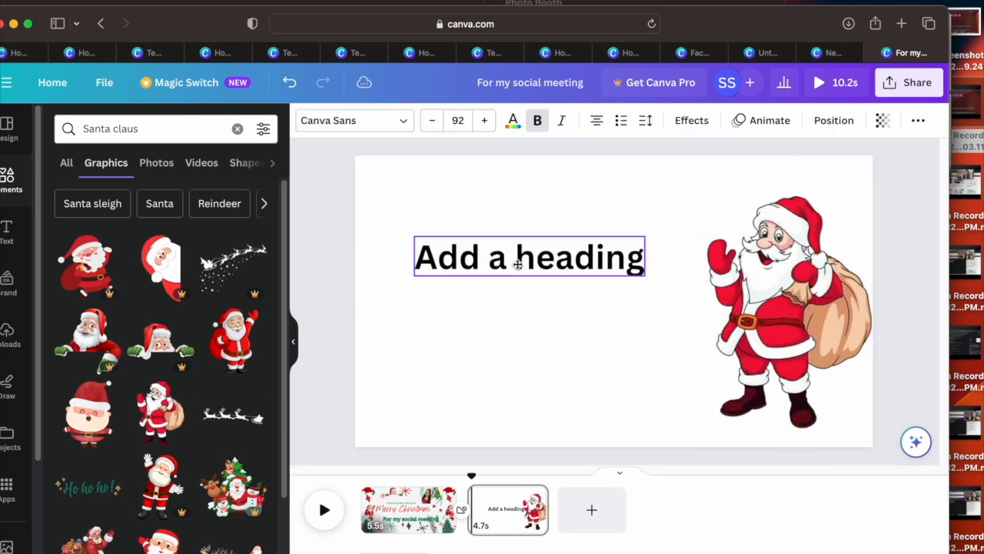
Step: Show the design's sharing options and start a blank Instagram Reel from the home page's video designs
{"action": "left_click", "coordinate": [904, 87]}
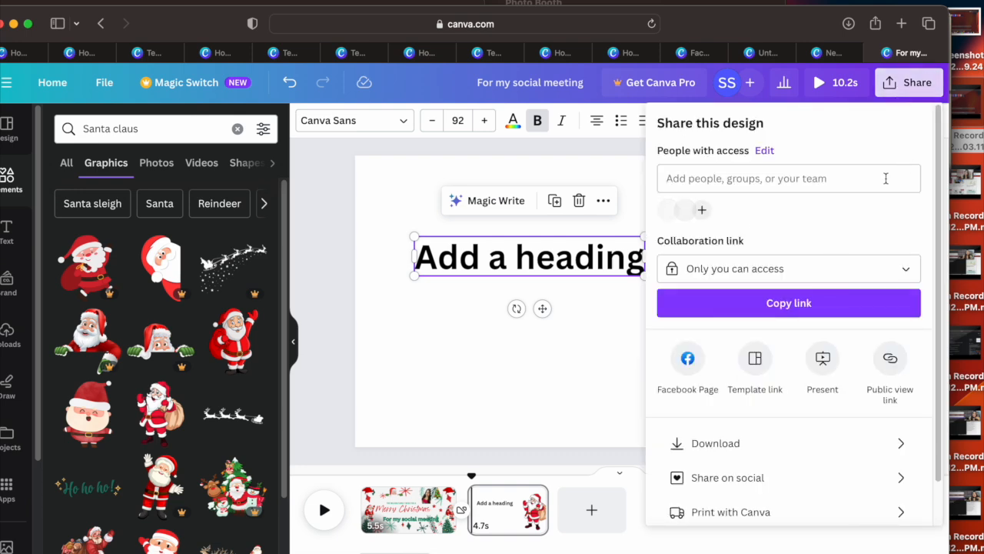
{"action": "left_click", "coordinate": [84, 52]}
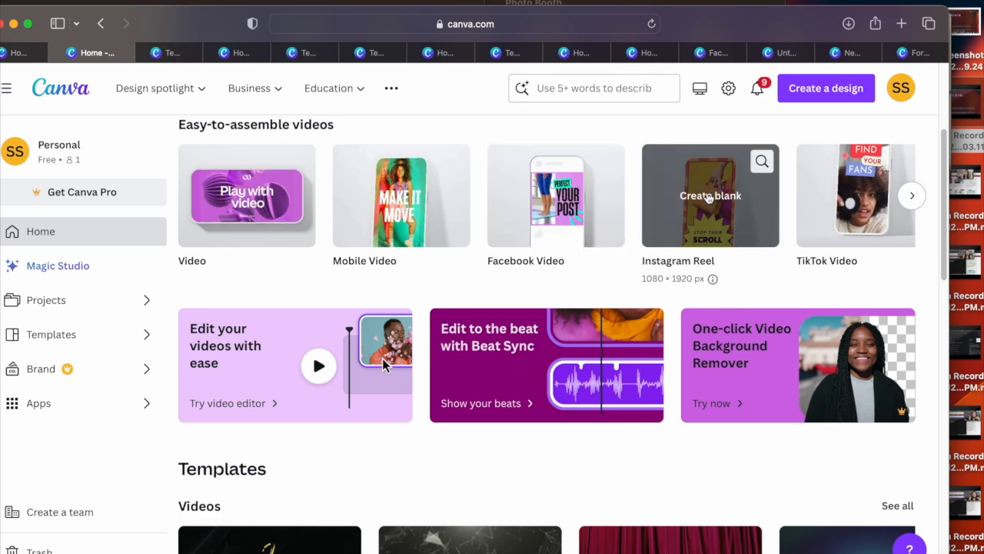
{"action": "left_click", "coordinate": [709, 197]}
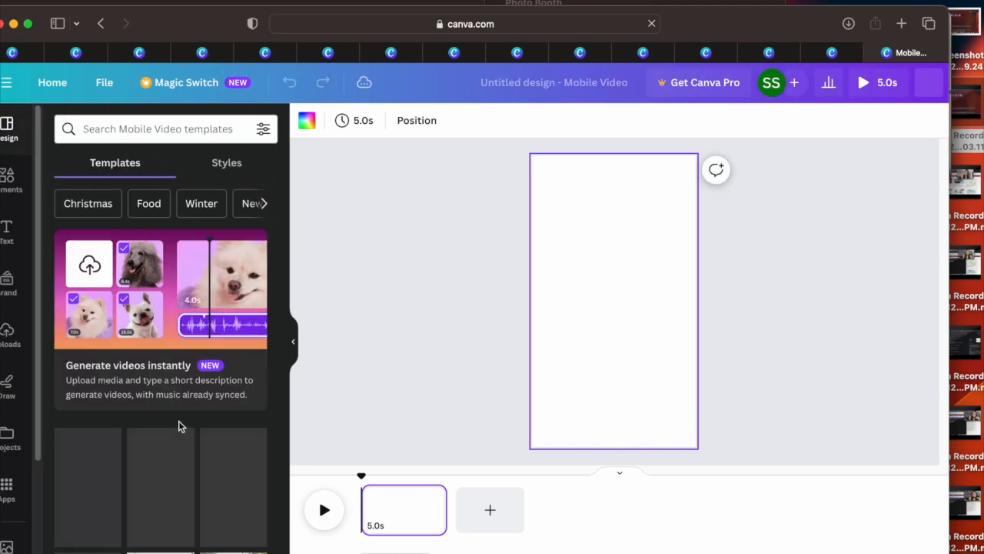
Step: Apply the "Are you ready?" page of the Blue Green Neutral Minimalist Countdown Christmas Holidays template and play it
{"action": "left_click", "coordinate": [103, 517]}
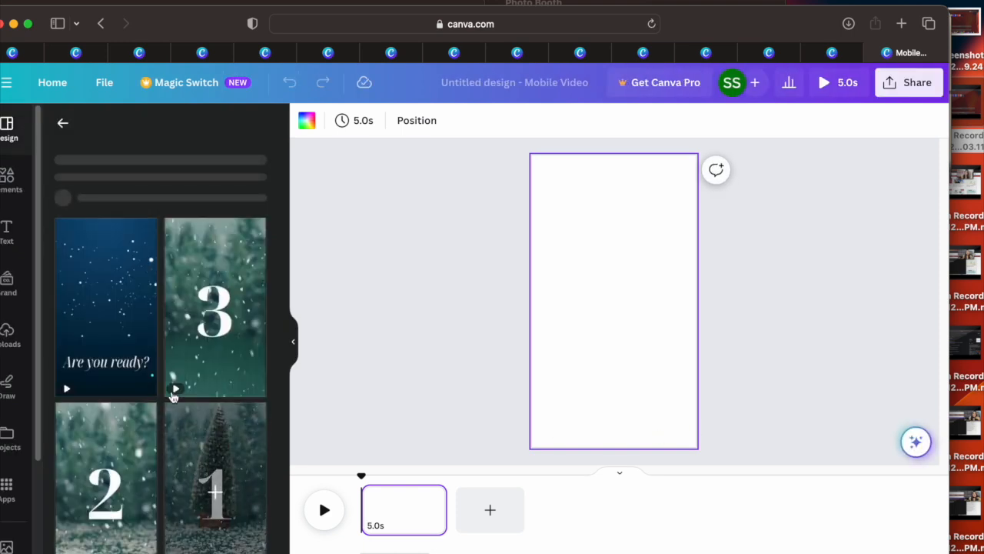
{"action": "left_click", "coordinate": [107, 409]}
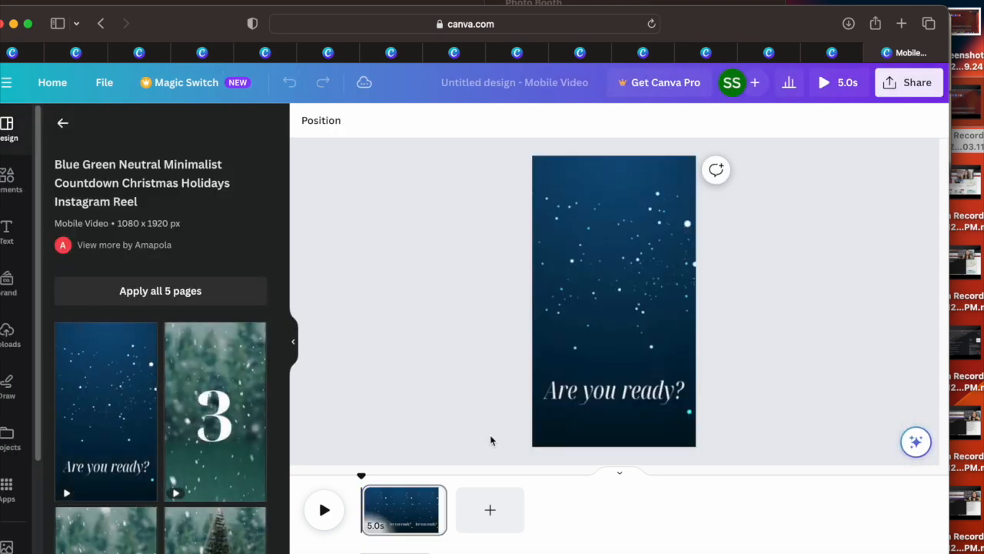
{"action": "left_click", "coordinate": [326, 512]}
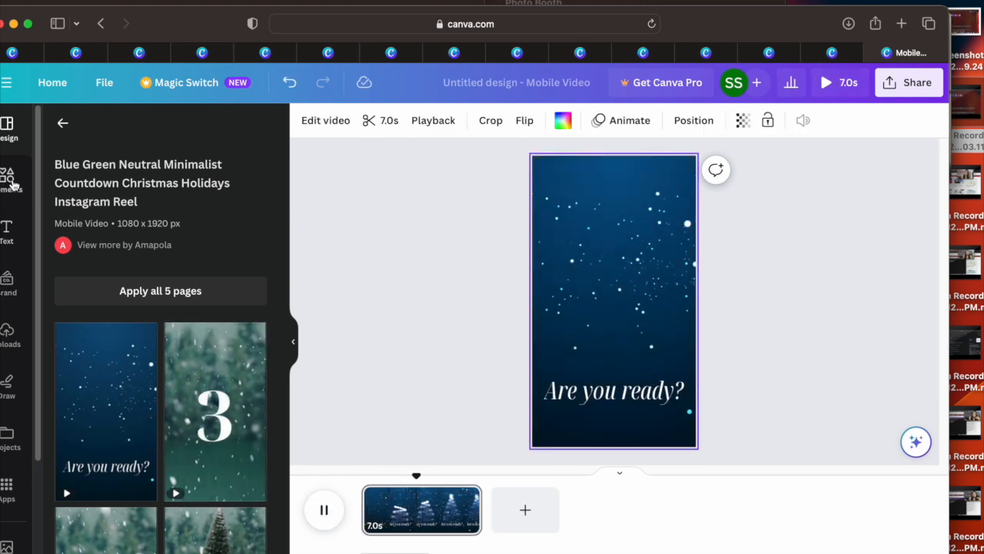
Step: Return to the home page and create a blank Instagram Reel from the Social media designs
{"action": "left_click", "coordinate": [59, 87]}
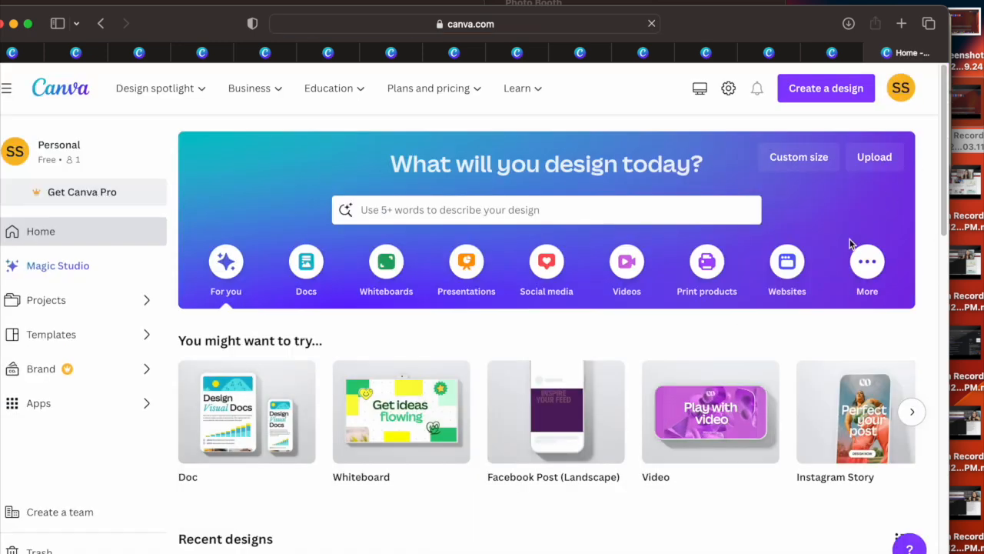
{"action": "left_click", "coordinate": [552, 273]}
{"action": "left_click_drag", "start_coordinate": [946, 140], "coordinate": [948, 270]}
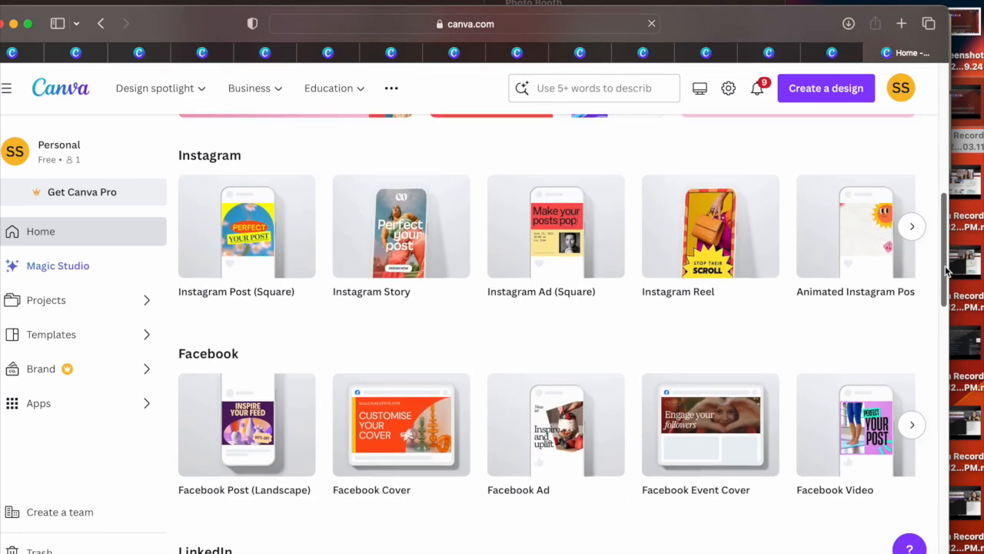
{"action": "left_click", "coordinate": [714, 229]}
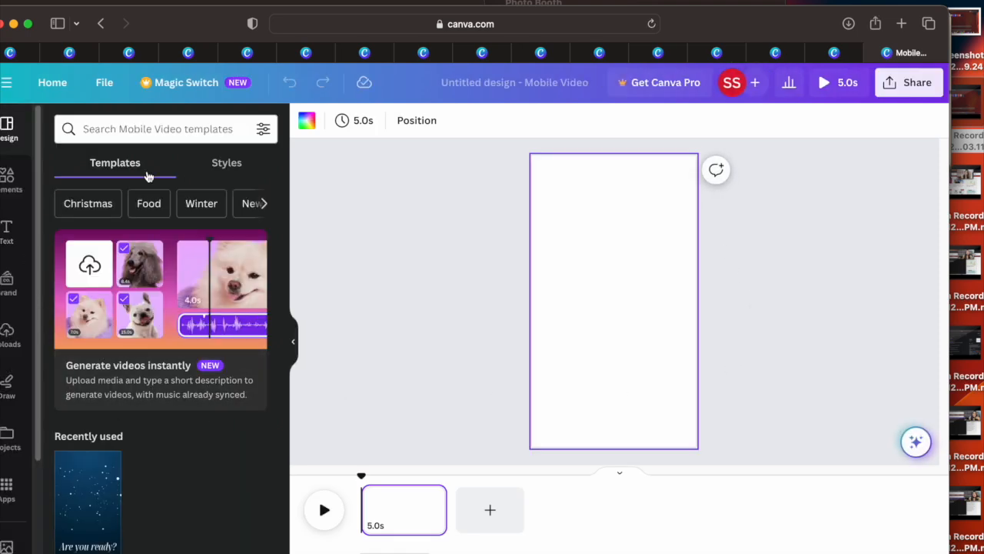
Step: Open the teal Digital Marketer hiring template from the home page's Mobile Videos templates and play it
{"action": "left_click", "coordinate": [62, 54]}
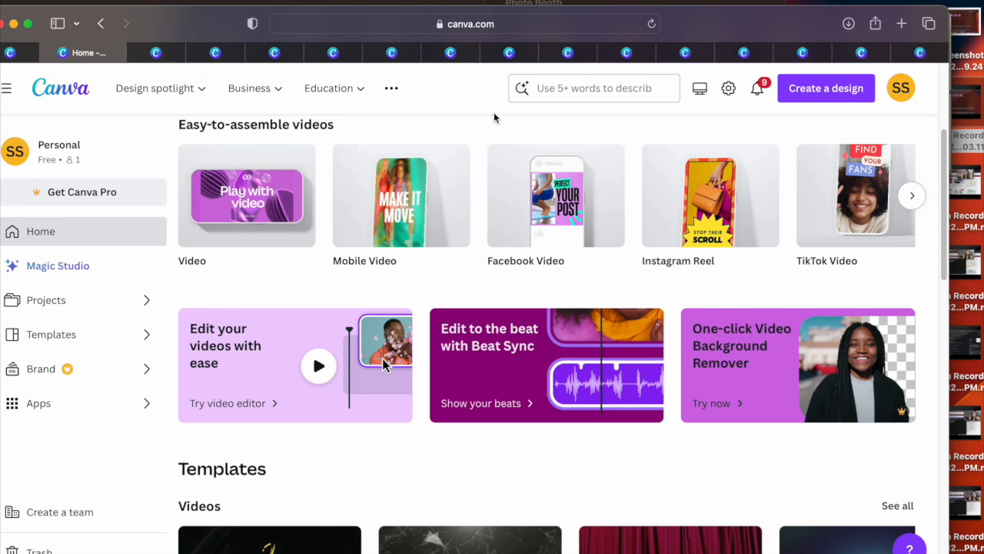
{"action": "left_click_drag", "start_coordinate": [946, 183], "coordinate": [947, 350]}
{"action": "left_click", "coordinate": [916, 228]}
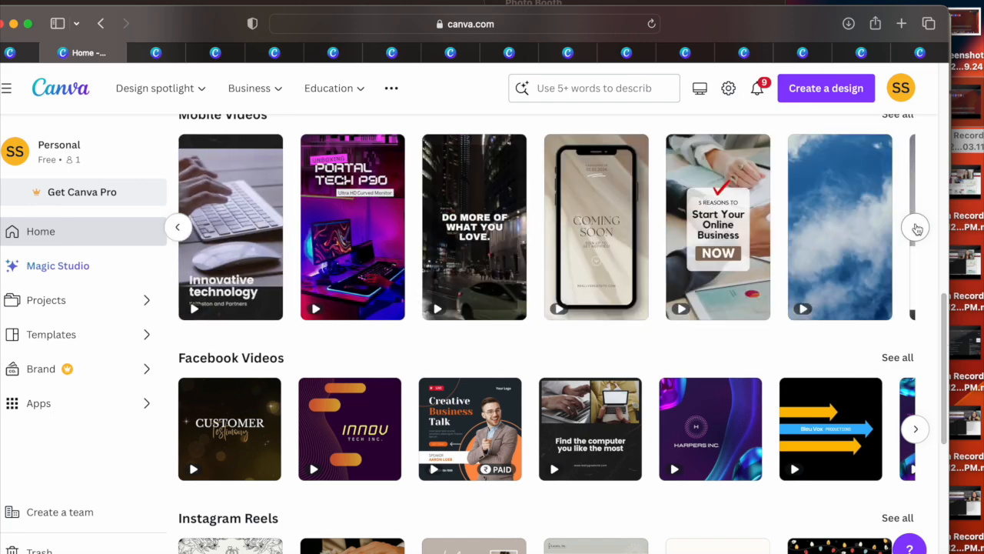
{"action": "left_click", "coordinate": [917, 228]}
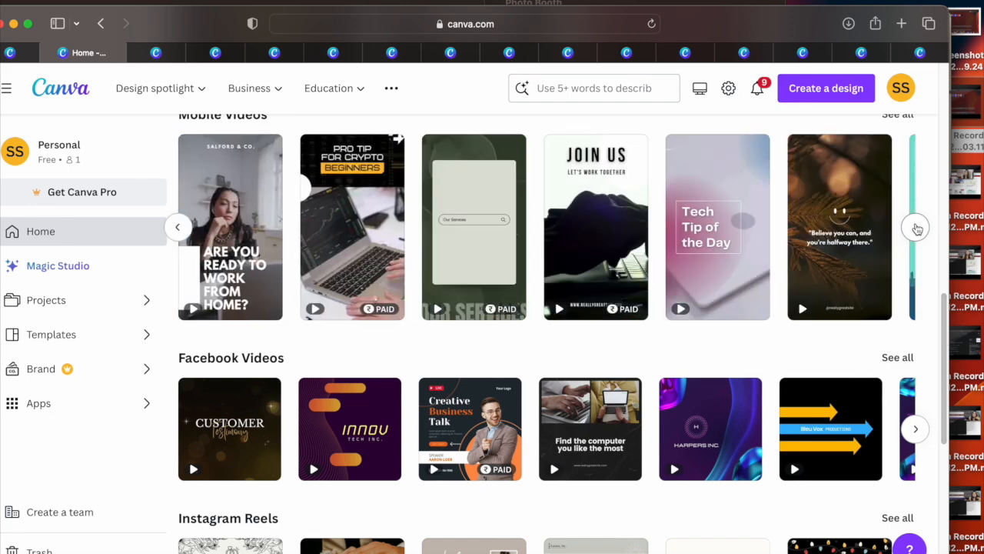
{"action": "left_click", "coordinate": [916, 228]}
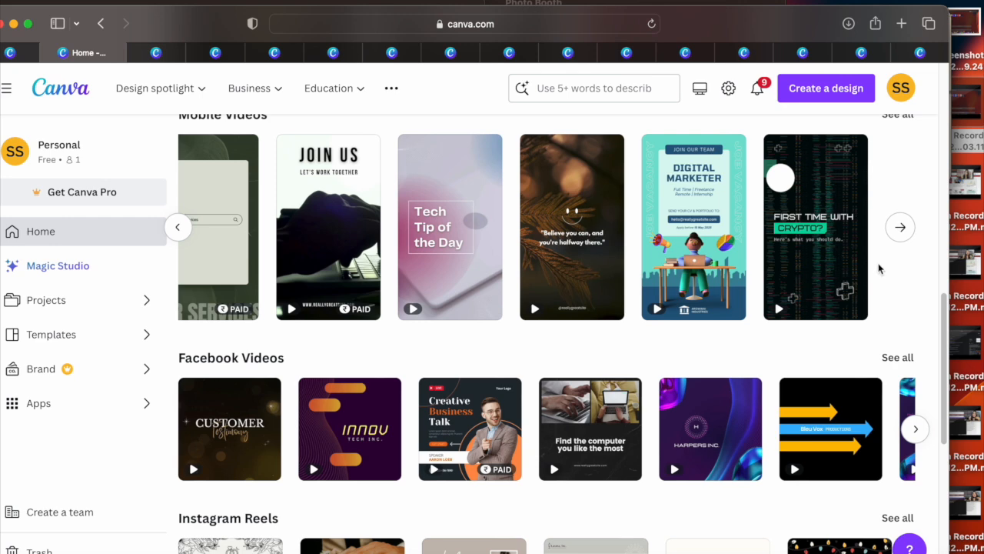
{"action": "left_click", "coordinate": [697, 258]}
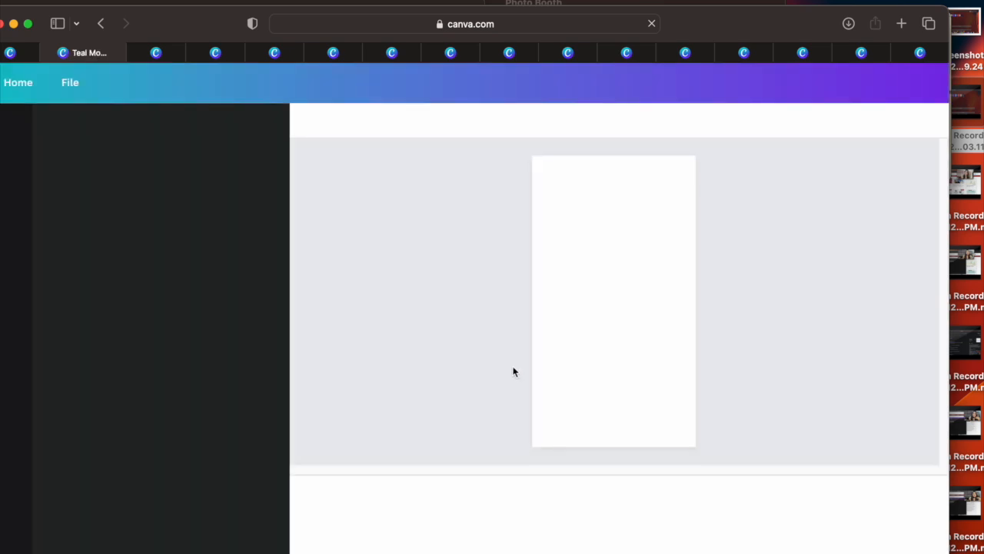
{"action": "left_click", "coordinate": [319, 519]}
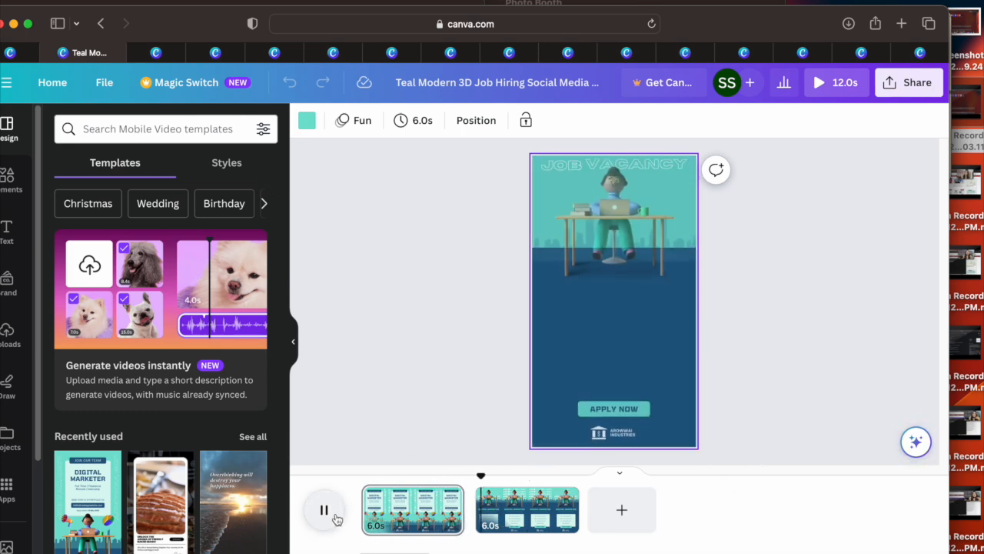
Step: Pause the playback and add a heading reading "I am hiring for XYZ" to the template's second page
{"action": "left_click", "coordinate": [336, 519]}
{"action": "left_click", "coordinate": [605, 386]}
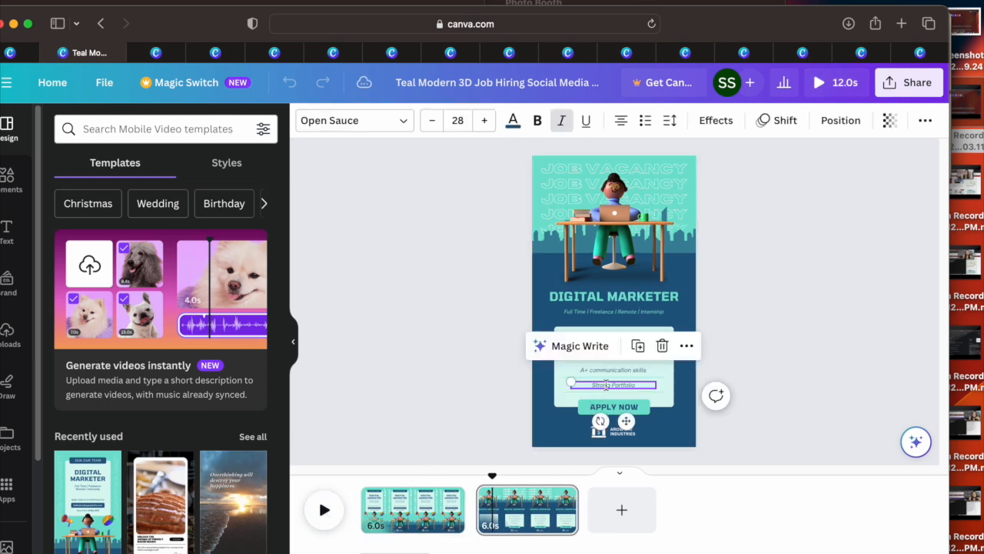
{"action": "left_click", "coordinate": [653, 296]}
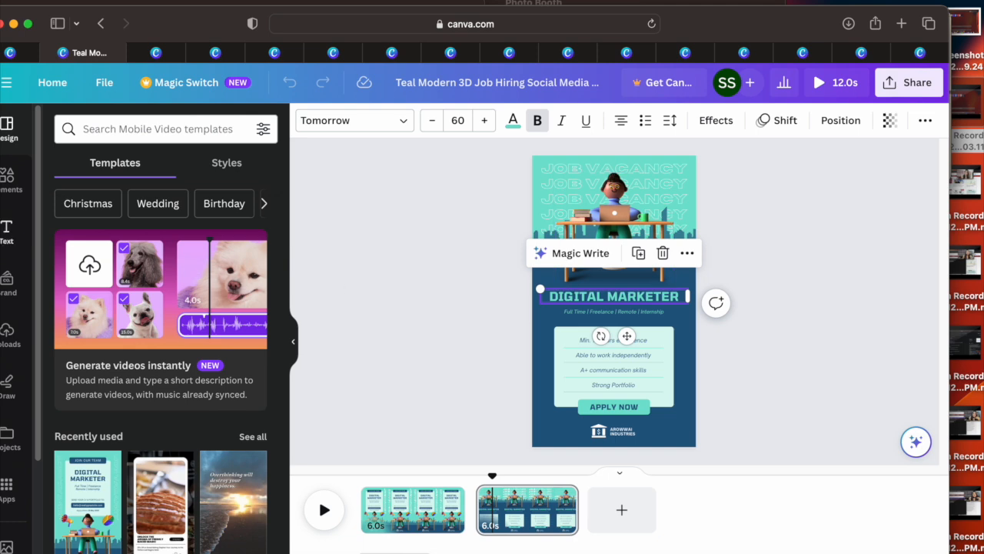
{"action": "left_click", "coordinate": [6, 230]}
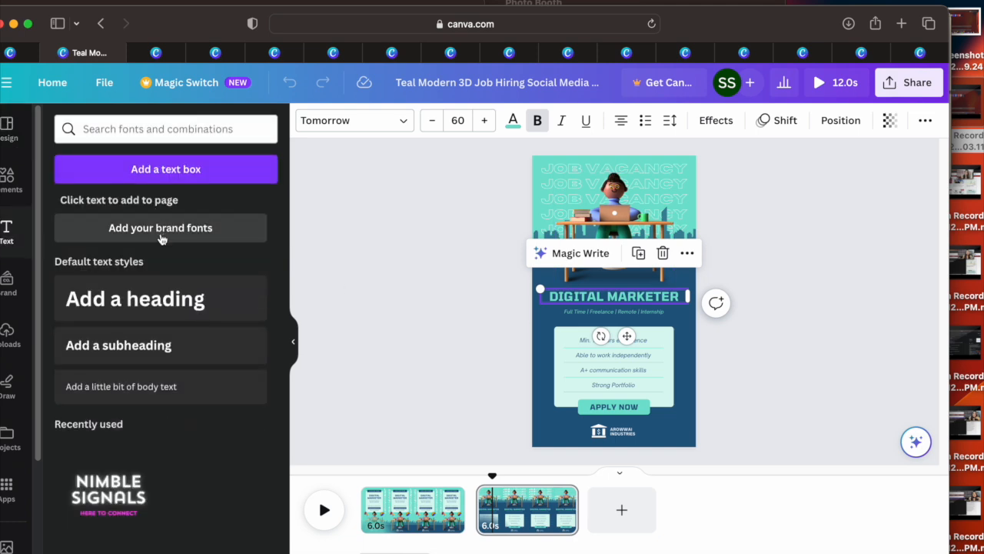
{"action": "left_click", "coordinate": [147, 301]}
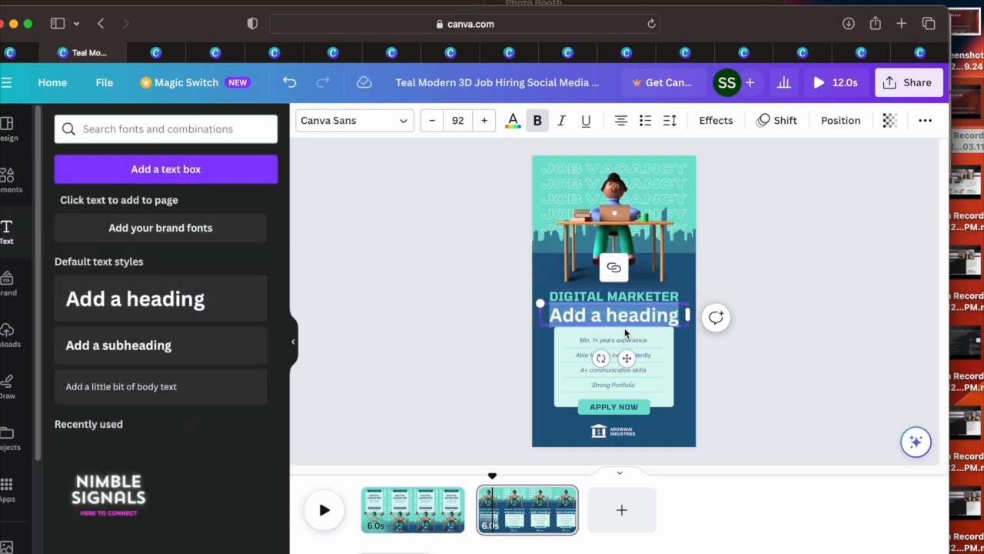
{"action": "key", "text": "BackSpace"}
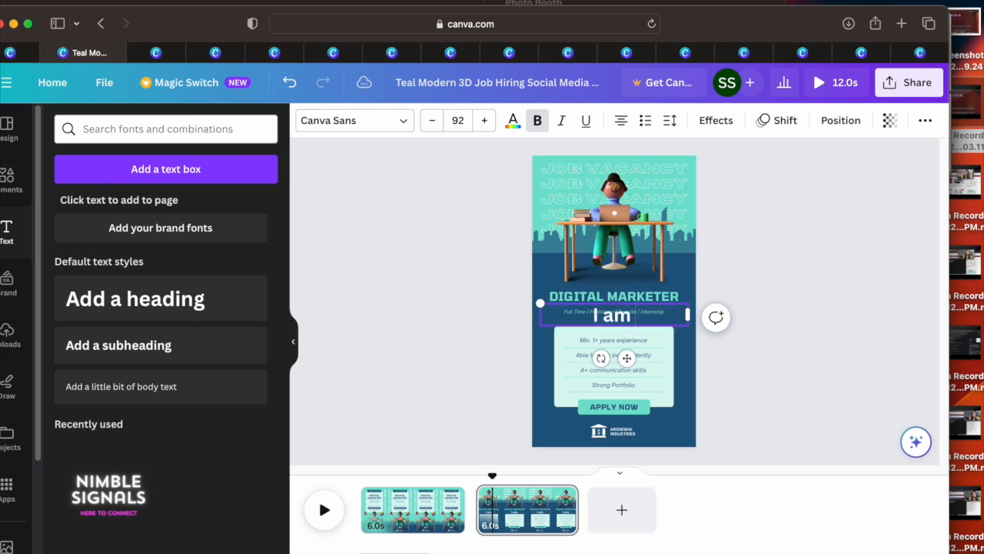
{"action": "type", "text": "I am hiring for X"}
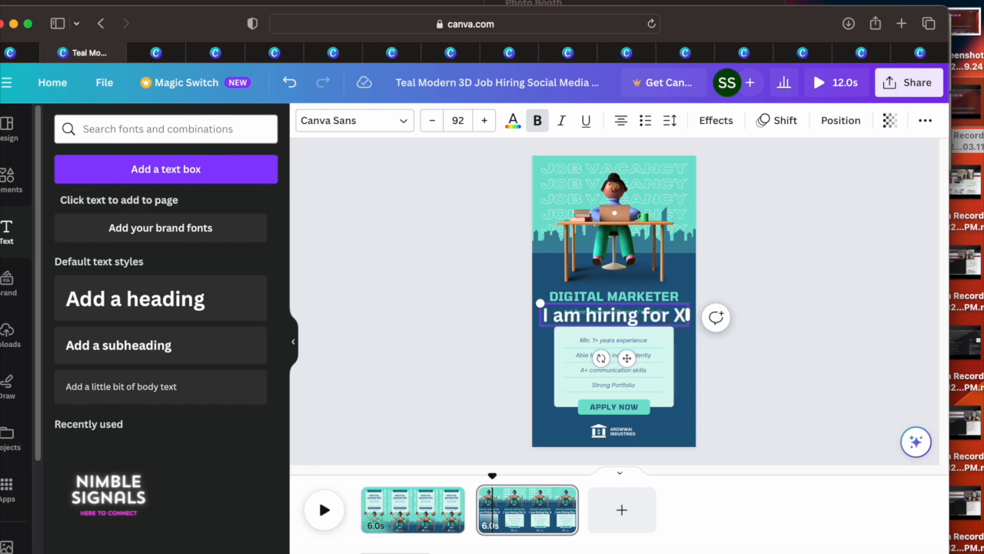
{"action": "type", "text": "YZ"}
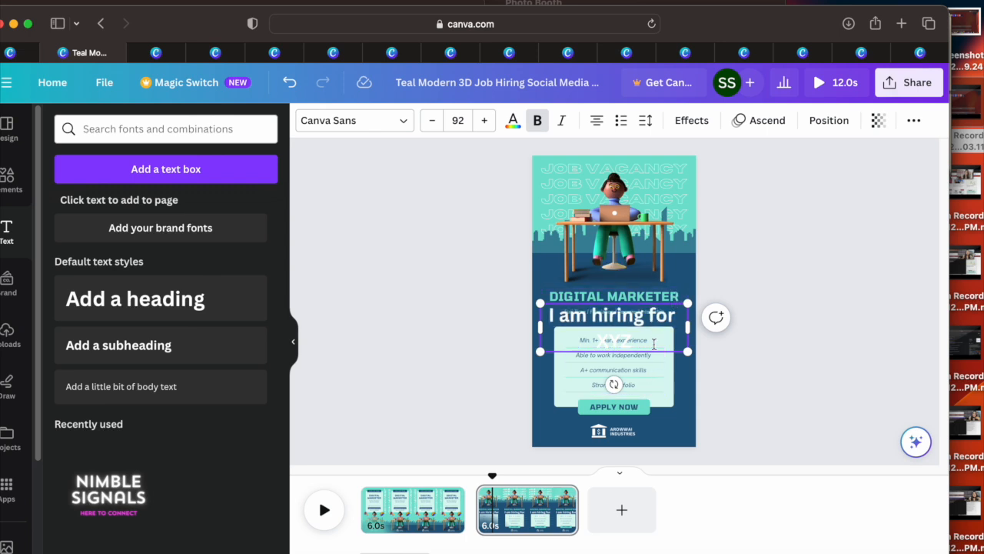
Step: Move the "I am hiring for XYZ" heading to the upper part of the page, over the JOB VACANCY text
{"action": "left_click", "coordinate": [625, 364]}
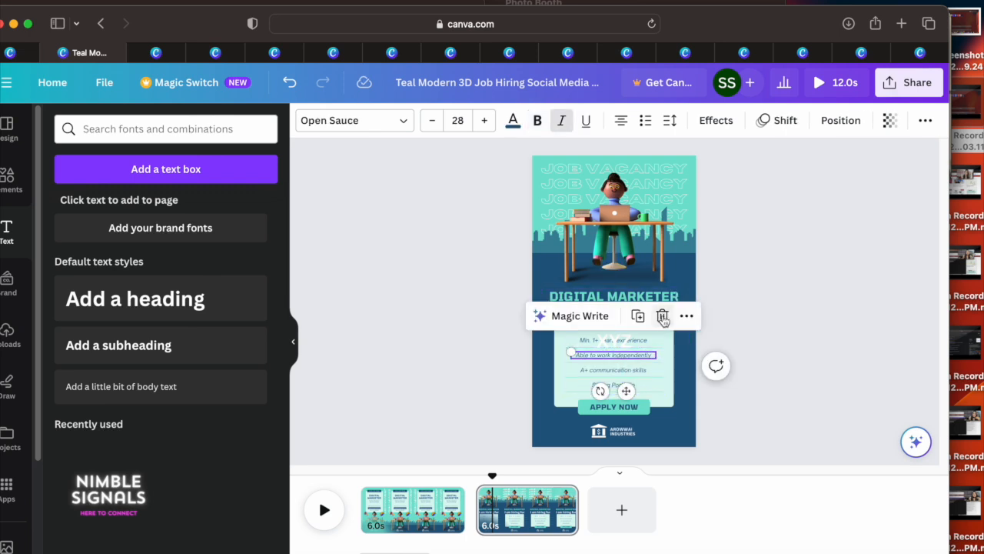
{"action": "left_click", "coordinate": [658, 273]}
{"action": "left_click_drag", "start_coordinate": [651, 313], "coordinate": [659, 174]}
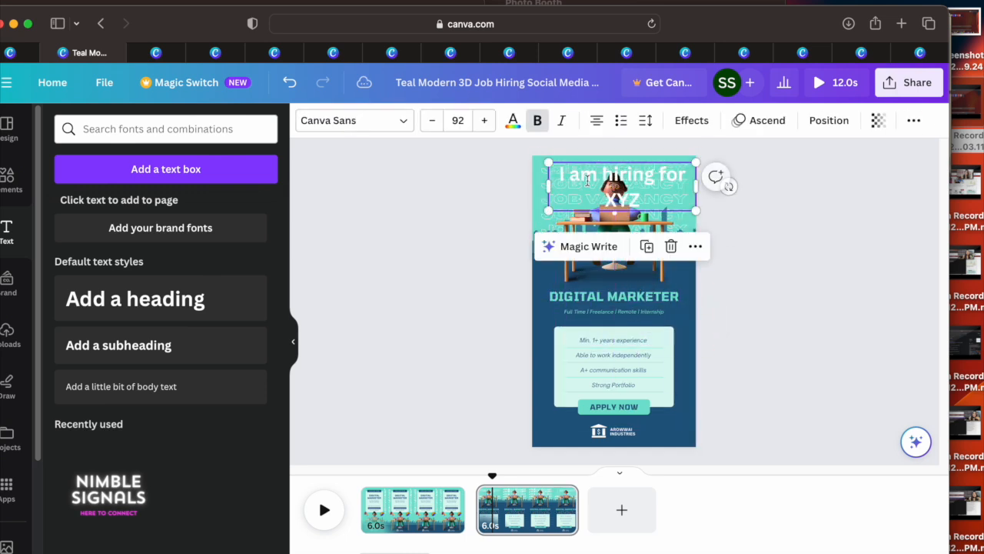
{"action": "left_click_drag", "start_coordinate": [561, 174], "coordinate": [589, 172]}
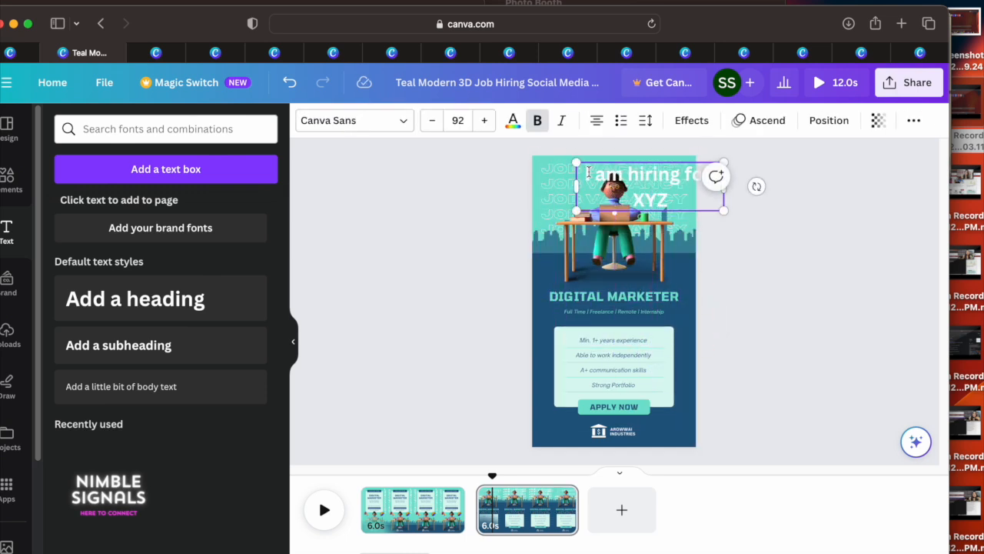
Step: Recolour the "I am hiring for XYZ" heading with the near-black brown from the photo colors
{"action": "double_click", "coordinate": [678, 197]}
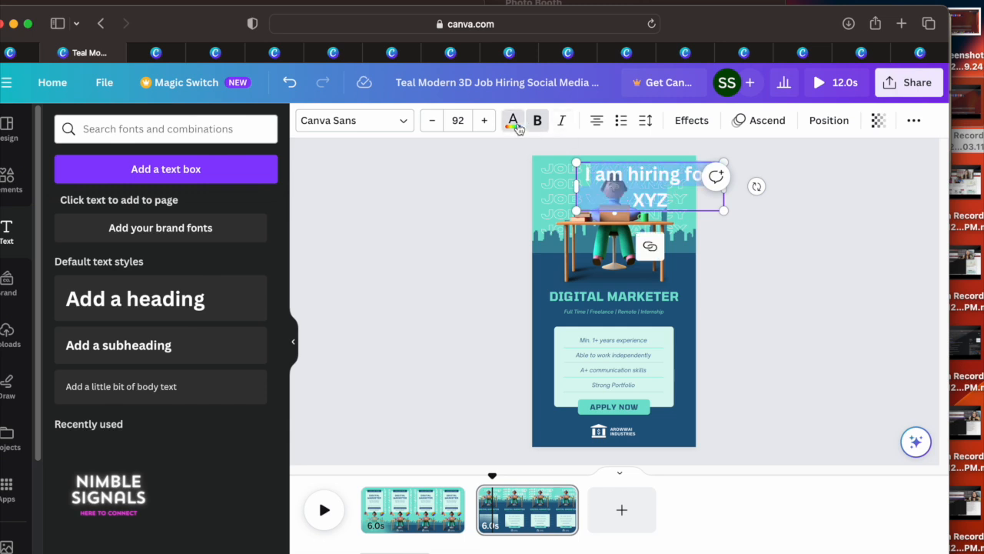
{"action": "left_click", "coordinate": [513, 121]}
{"action": "left_click", "coordinate": [136, 206]}
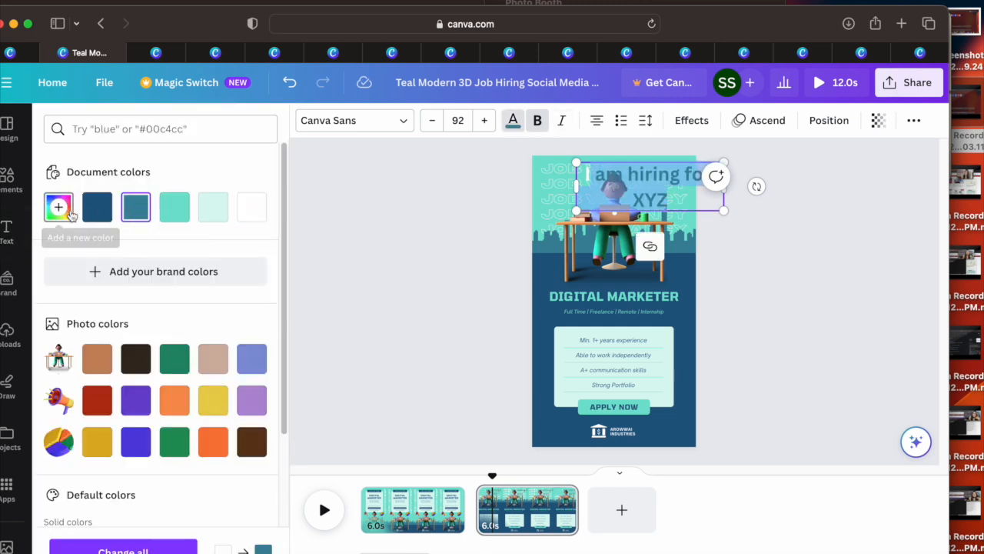
{"action": "left_click", "coordinate": [96, 206]}
{"action": "left_click", "coordinate": [137, 357]}
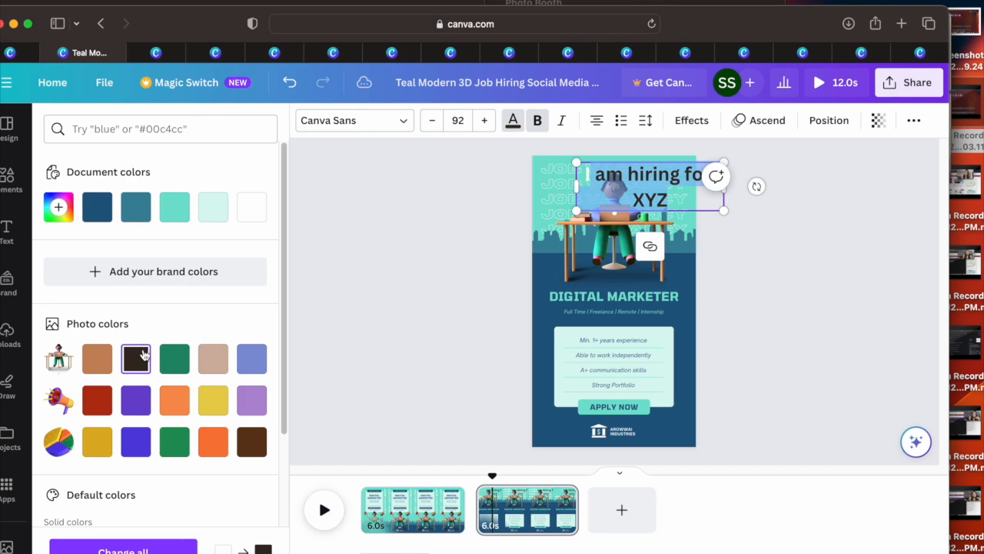
{"action": "left_click", "coordinate": [593, 173]}
{"action": "left_click_drag", "start_coordinate": [584, 174], "coordinate": [582, 174]}
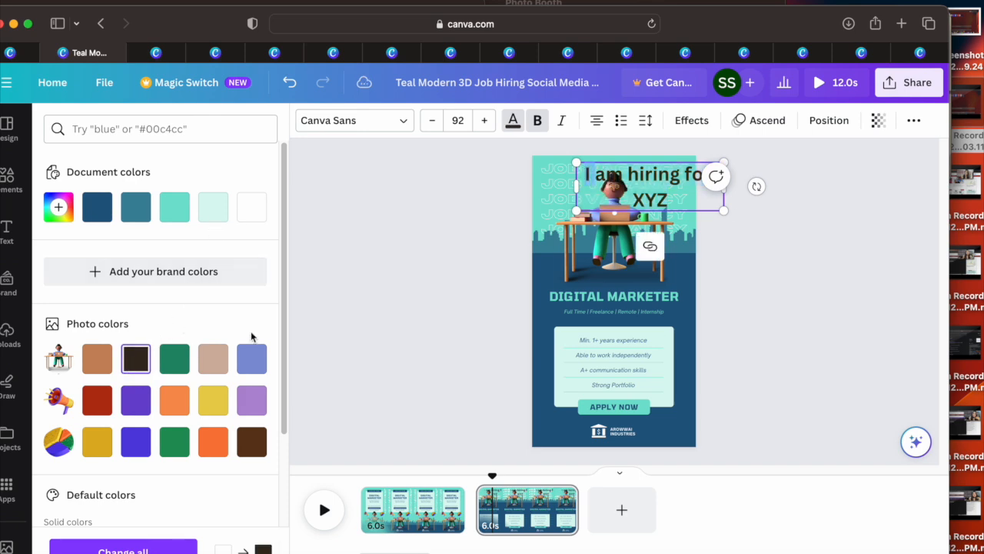
Step: Apply the Outline text effect to the heading and shrink it into the page's upper-right corner
{"action": "left_click", "coordinate": [686, 123]}
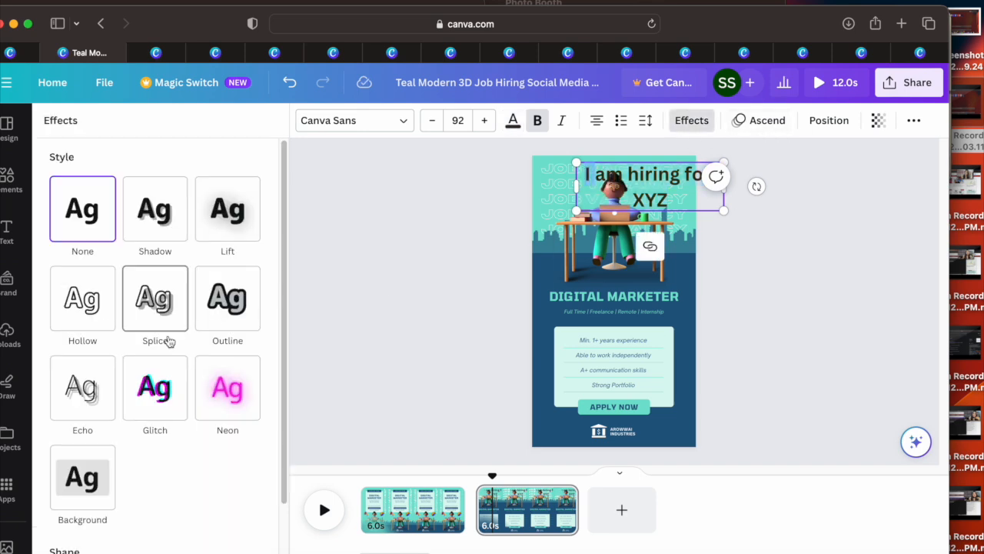
{"action": "left_click", "coordinate": [228, 298]}
{"action": "left_click_drag", "start_coordinate": [573, 212], "coordinate": [630, 192]}
{"action": "mouse_move", "coordinate": [686, 176]}
{"action": "left_mouse_down"}
{"action": "mouse_move", "coordinate": [627, 178]}
{"action": "mouse_move", "coordinate": [683, 176]}
{"action": "mouse_move", "coordinate": [670, 178]}
{"action": "left_mouse_up"}
{"action": "left_click", "coordinate": [753, 403]}
Step: Replace the "Strong Portfolio" line in the requirements list with "XCVSDVDS"
{"action": "double_click", "coordinate": [621, 384]}
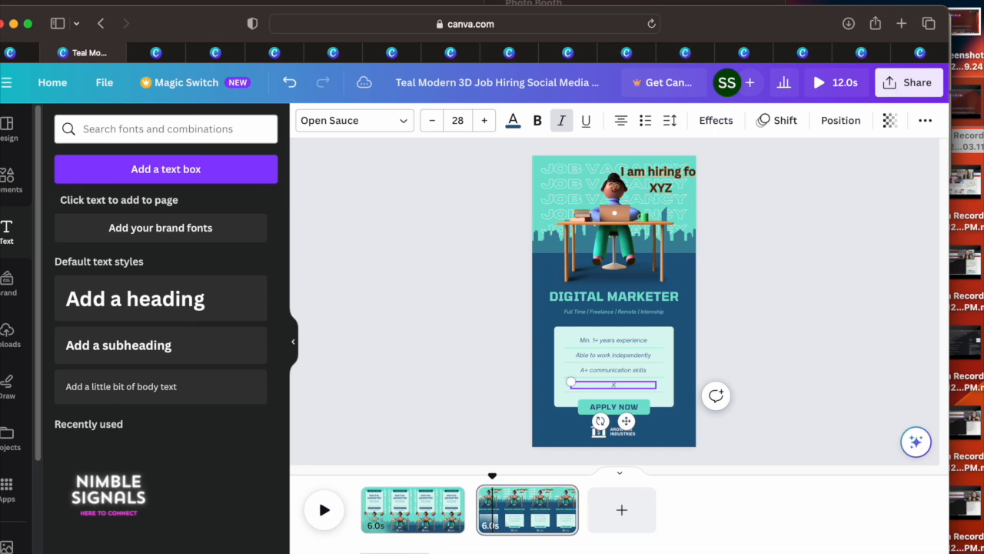
{"action": "left_click", "coordinate": [762, 375]}
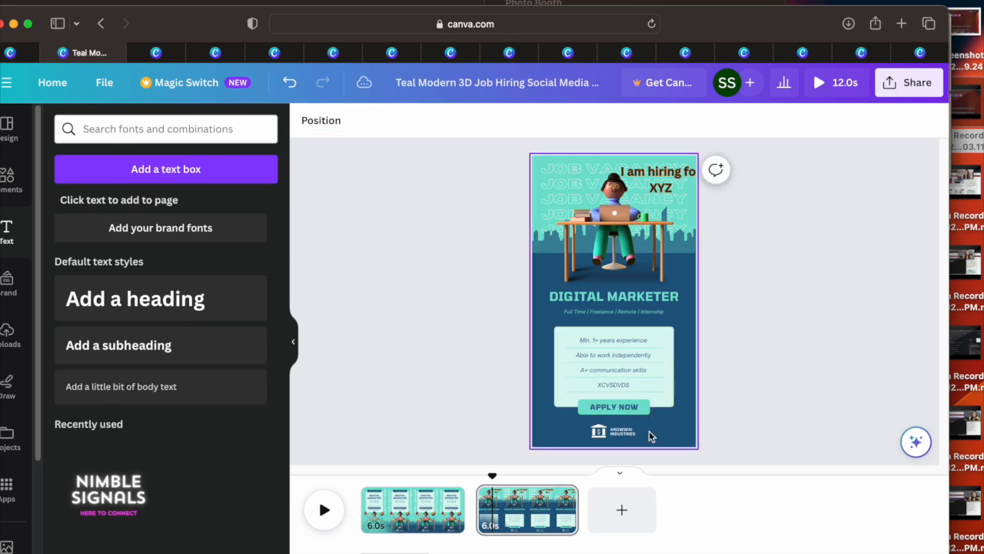
{"action": "left_click", "coordinate": [515, 508]}
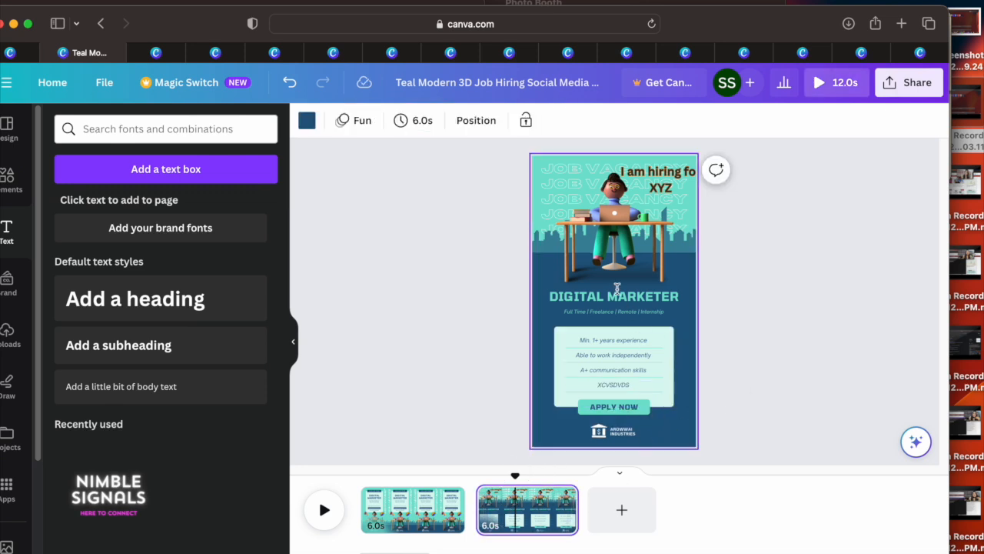
Step: Replace the desk illustration with the graphic of a person at a yellow computer, shrink it and place it just above DIGITAL MARKETER
{"action": "left_click", "coordinate": [7, 189]}
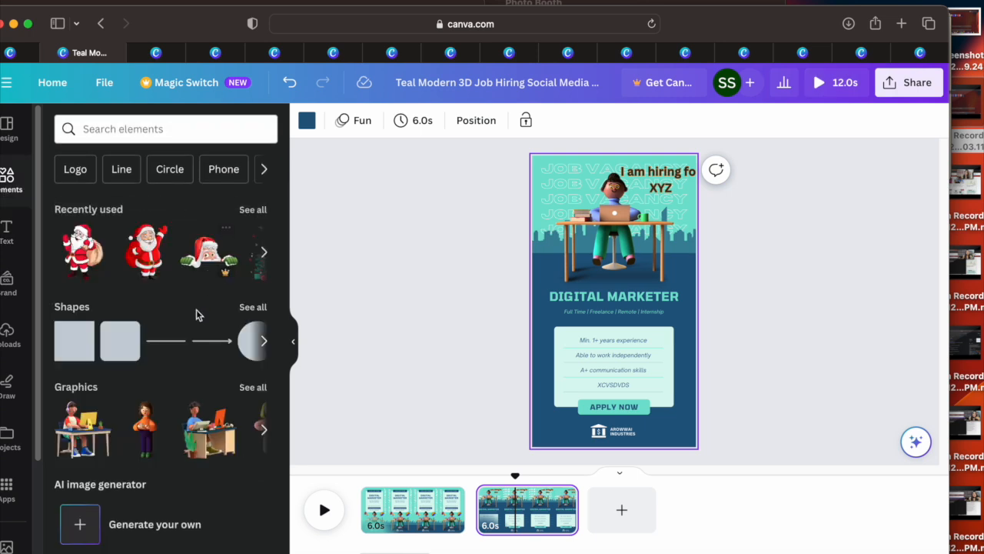
{"action": "left_click_drag", "start_coordinate": [96, 448], "coordinate": [555, 253]}
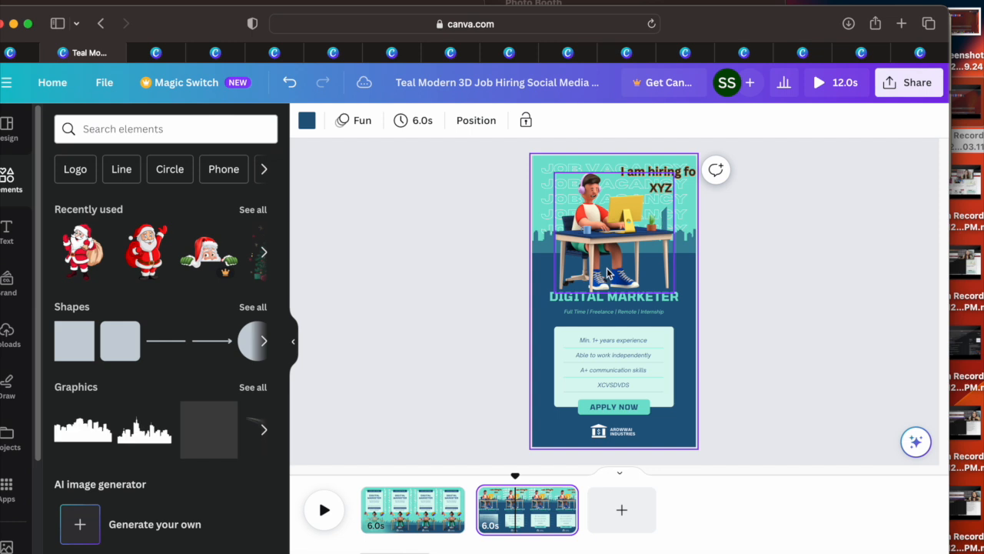
{"action": "left_click_drag", "start_coordinate": [607, 273], "coordinate": [606, 283]}
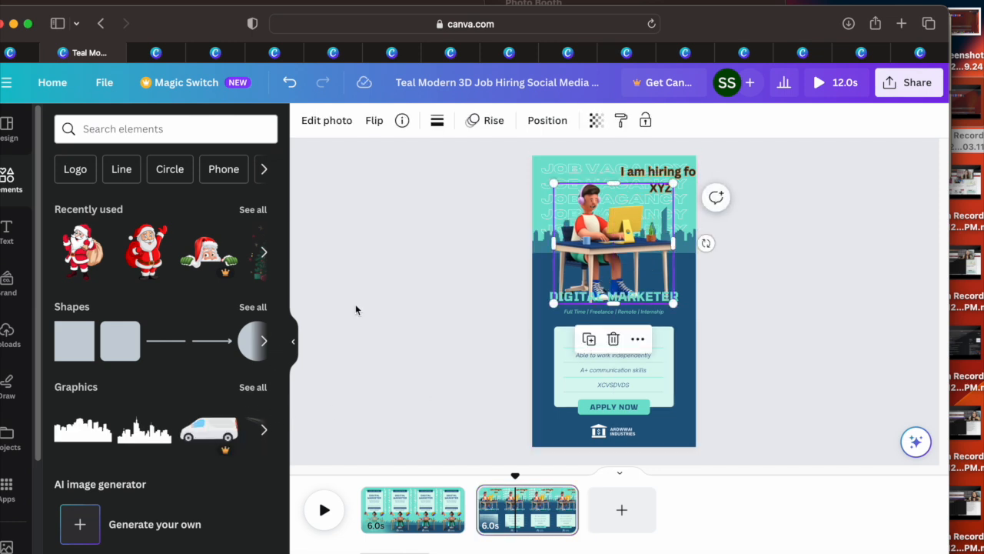
{"action": "left_click_drag", "start_coordinate": [672, 185], "coordinate": [642, 227]}
{"action": "left_click_drag", "start_coordinate": [586, 257], "coordinate": [609, 249]}
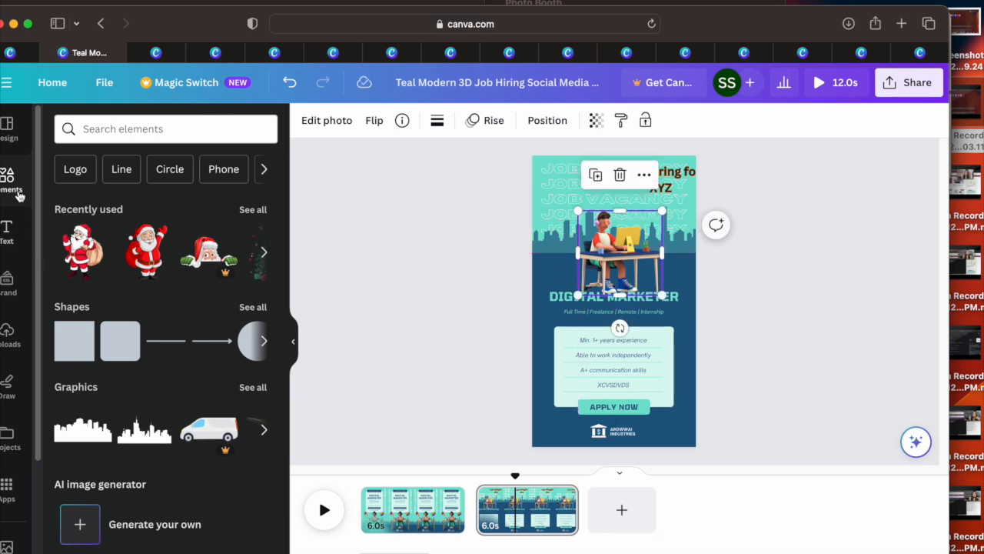
{"action": "left_click_drag", "start_coordinate": [637, 244], "coordinate": [625, 250]}
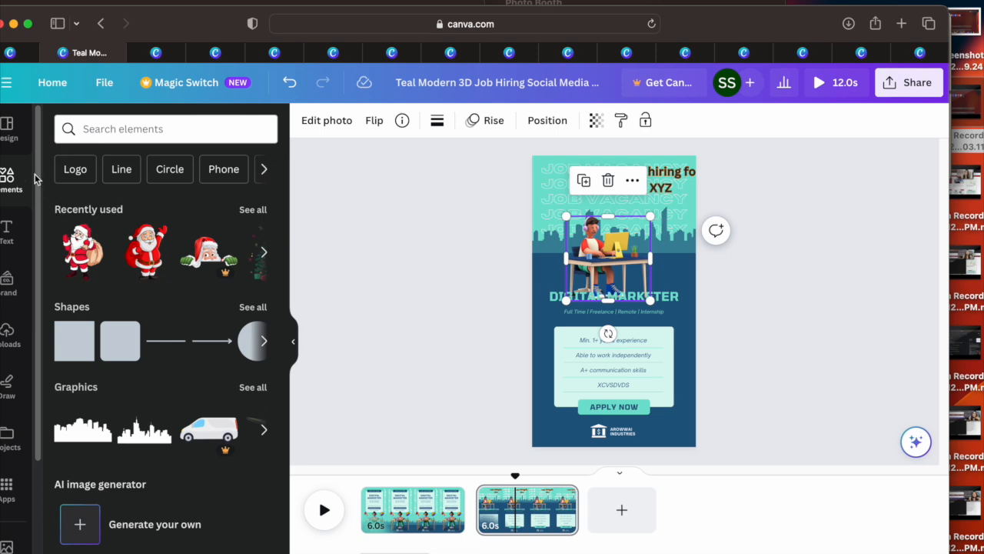
Step: Show the text styles, Brand Kit, uploaded files and apps available for the design
{"action": "left_click", "coordinate": [5, 235]}
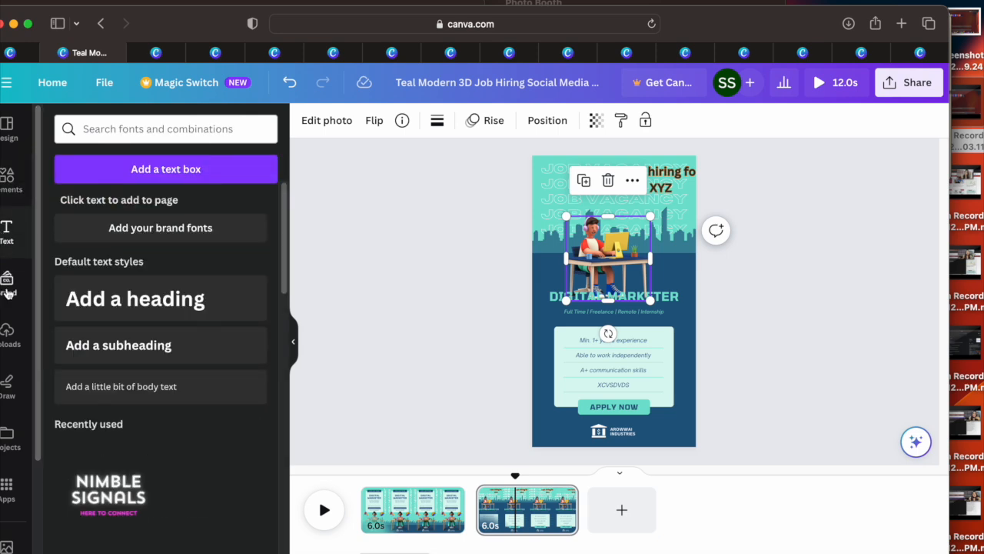
{"action": "left_click", "coordinate": [7, 286]}
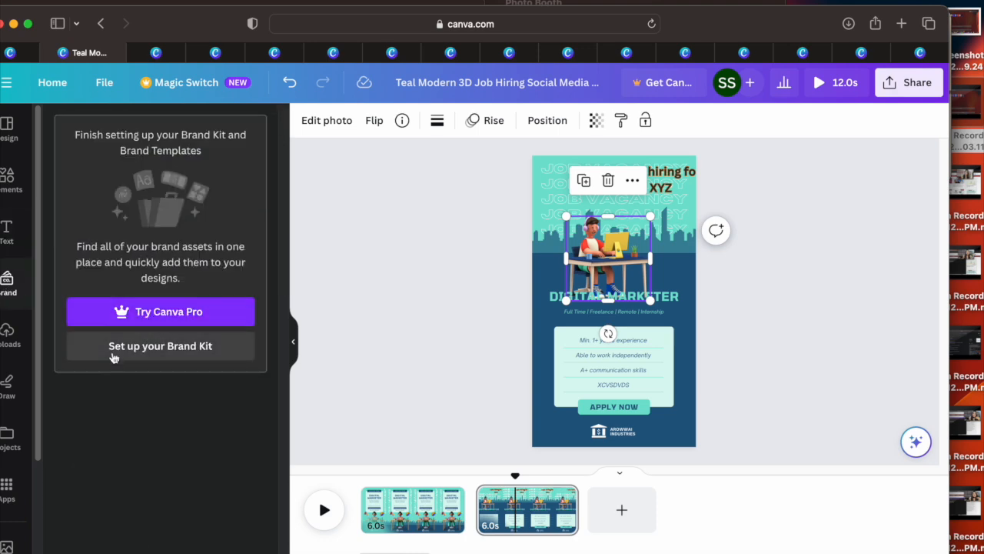
{"action": "left_click", "coordinate": [12, 348]}
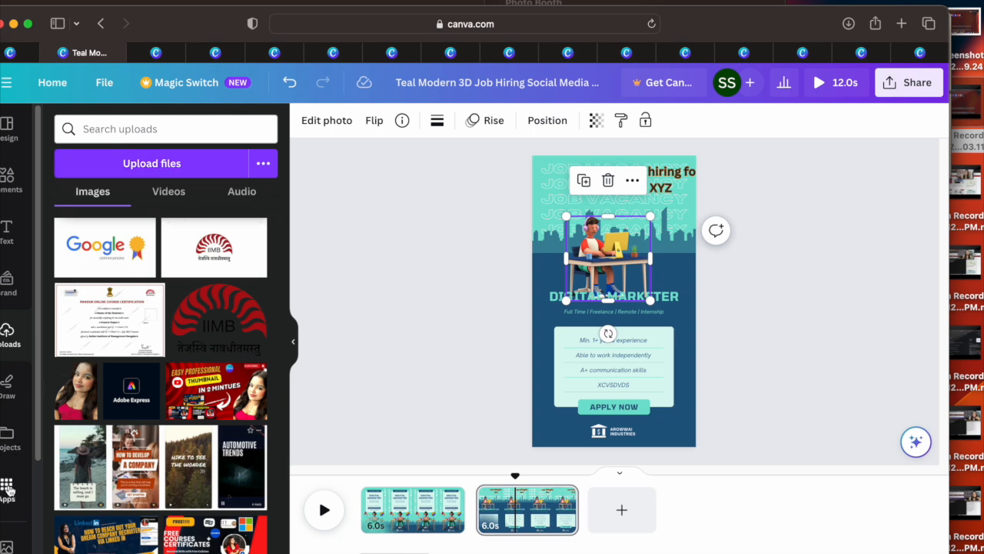
{"action": "left_click", "coordinate": [7, 489]}
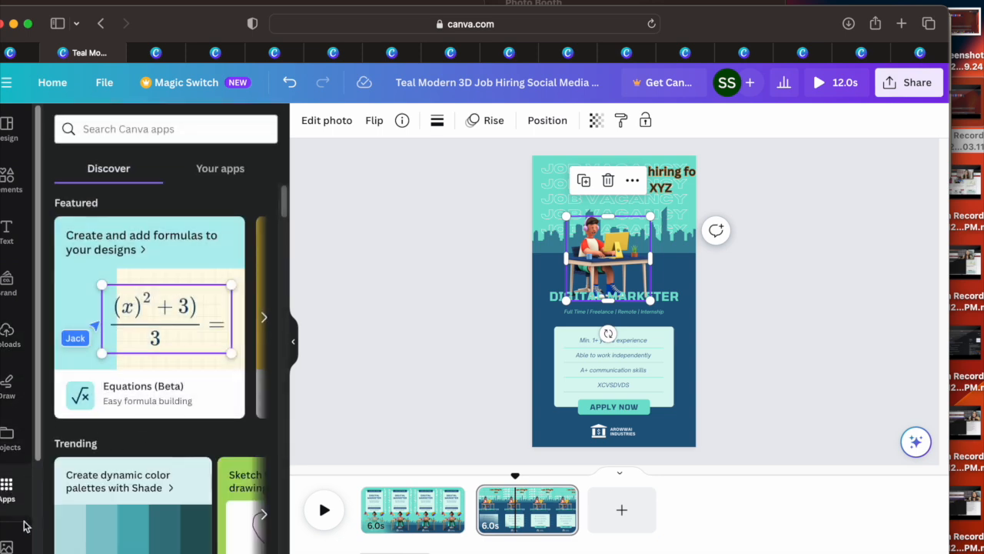
Step: Search the photos for BOOK and place the open-books photo, scaled down, in the page's upper-left corner
{"action": "left_click", "coordinate": [7, 543]}
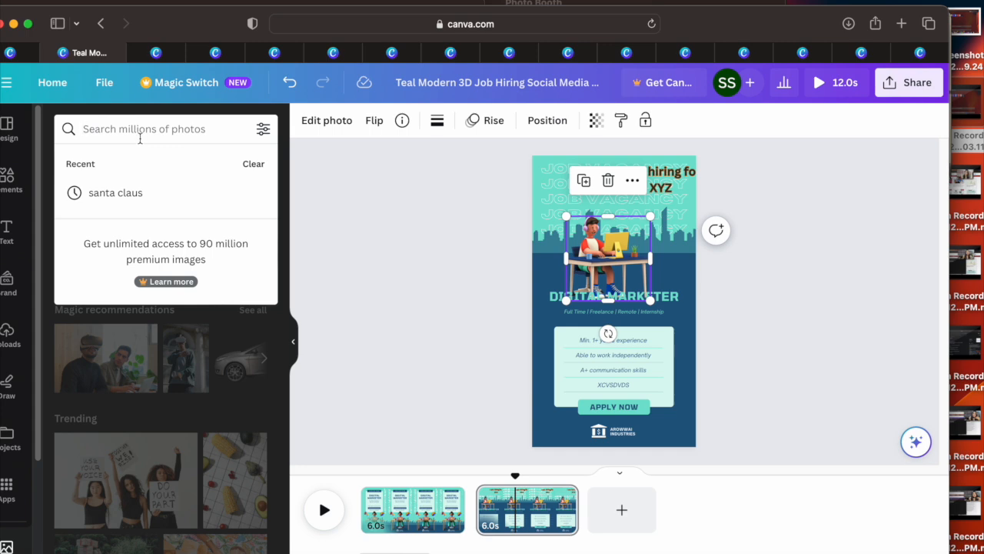
{"action": "type", "text": "BOOK"}
{"action": "key", "text": "Return"}
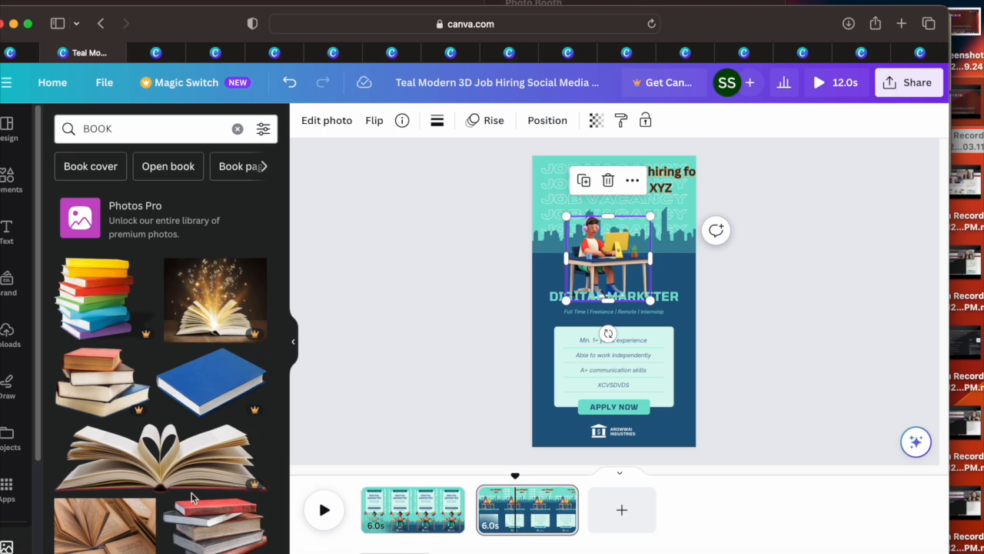
{"action": "left_click_drag", "start_coordinate": [146, 534], "coordinate": [594, 358]}
{"action": "left_click_drag", "start_coordinate": [655, 311], "coordinate": [576, 363]}
{"action": "left_click_drag", "start_coordinate": [552, 401], "coordinate": [572, 409]}
{"action": "left_click_drag", "start_coordinate": [536, 380], "coordinate": [547, 166]}
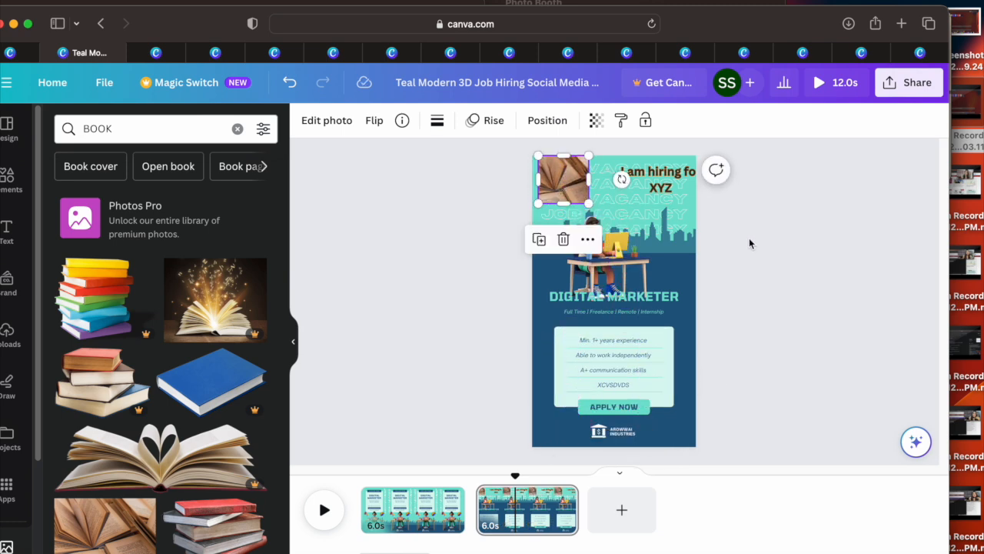
{"action": "left_click", "coordinate": [754, 254]}
Step: Play the edited page and open the design's download settings
{"action": "left_click", "coordinate": [326, 513]}
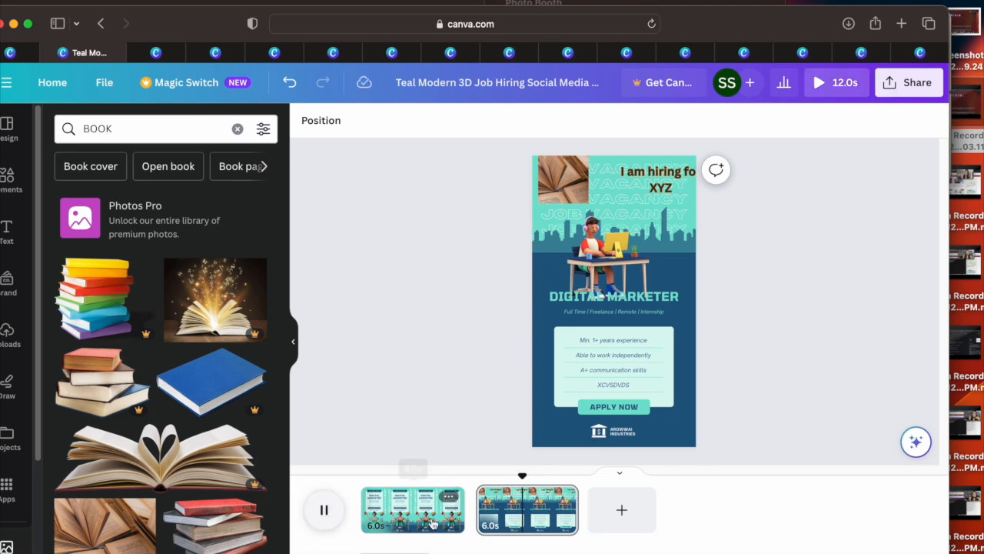
{"action": "left_click", "coordinate": [910, 83]}
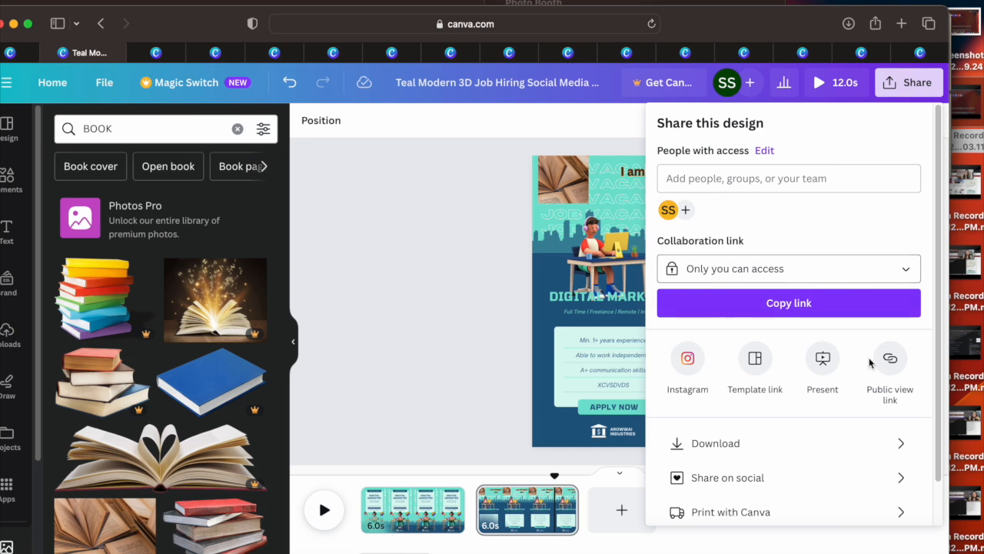
{"action": "left_click", "coordinate": [857, 446]}
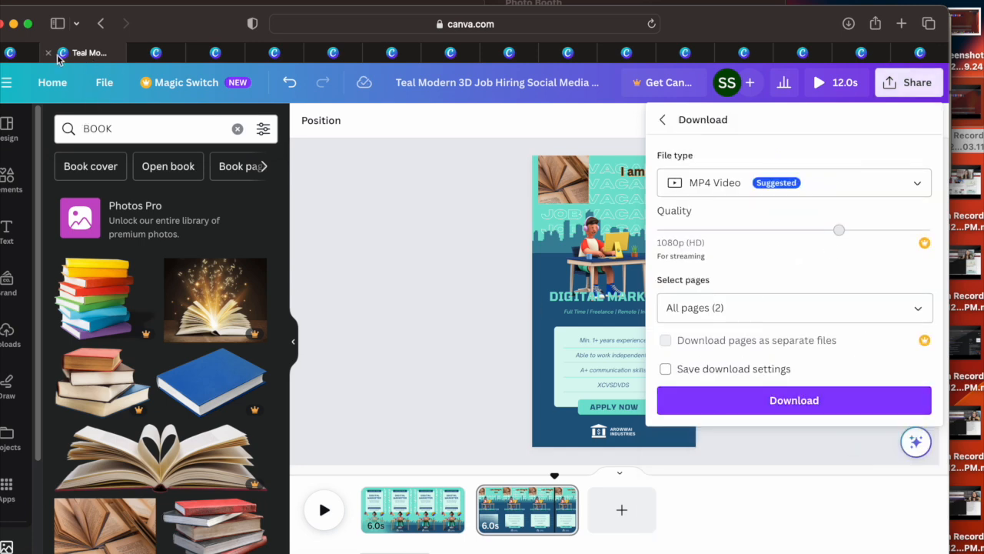
Step: Return to the Canva home page and show the Print products designs
{"action": "left_click", "coordinate": [16, 56]}
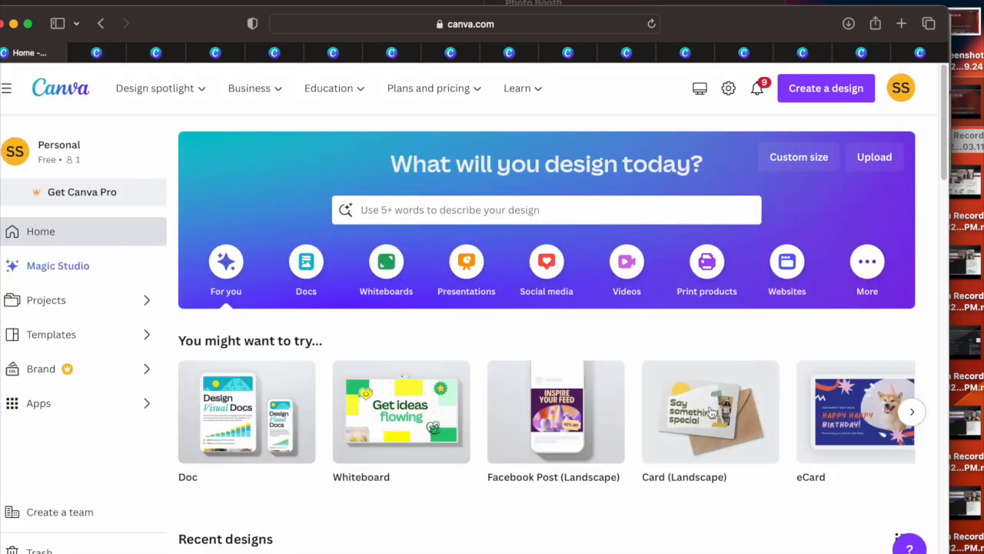
{"action": "left_click", "coordinate": [723, 275]}
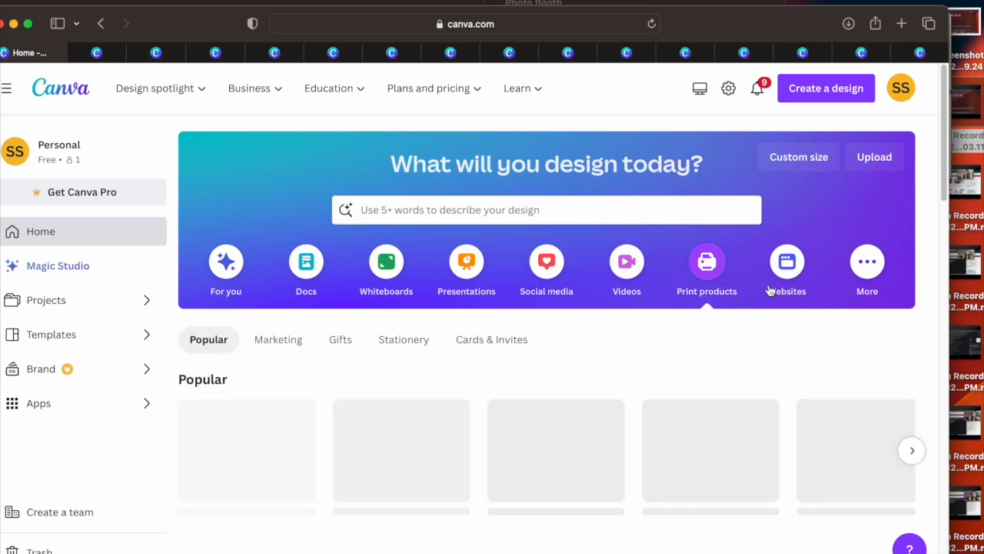
Step: Create a gift certificate design from the red $500 Christmas voucher template and show the red Merry Christmas template's pages
{"action": "left_click_drag", "start_coordinate": [949, 157], "coordinate": [948, 218]}
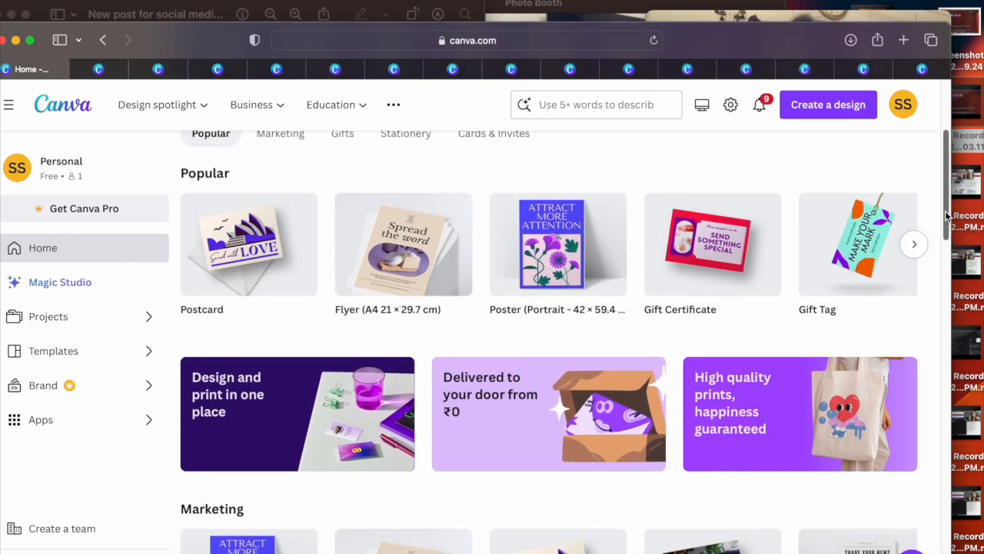
{"action": "left_click", "coordinate": [740, 233]}
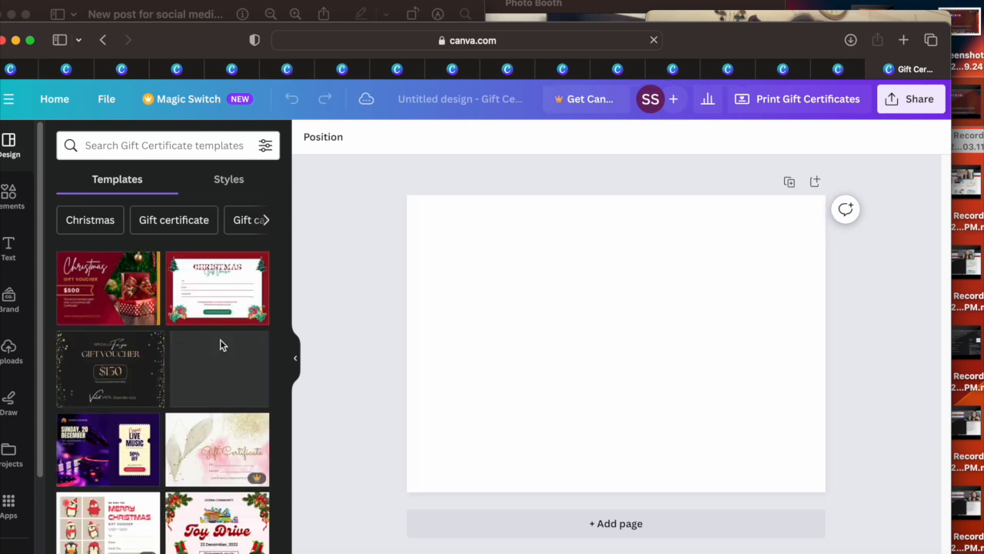
{"action": "left_click", "coordinate": [108, 288]}
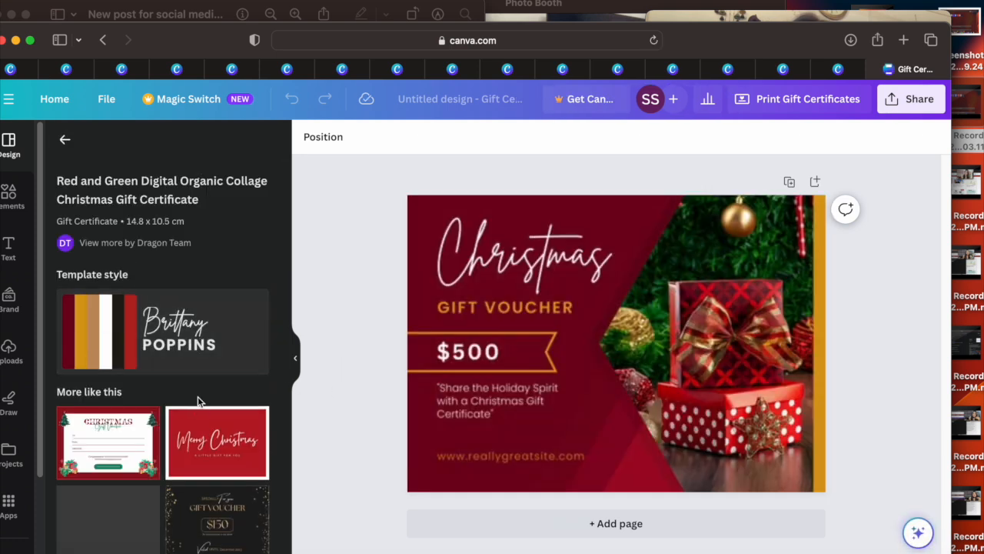
{"action": "left_click", "coordinate": [214, 450]}
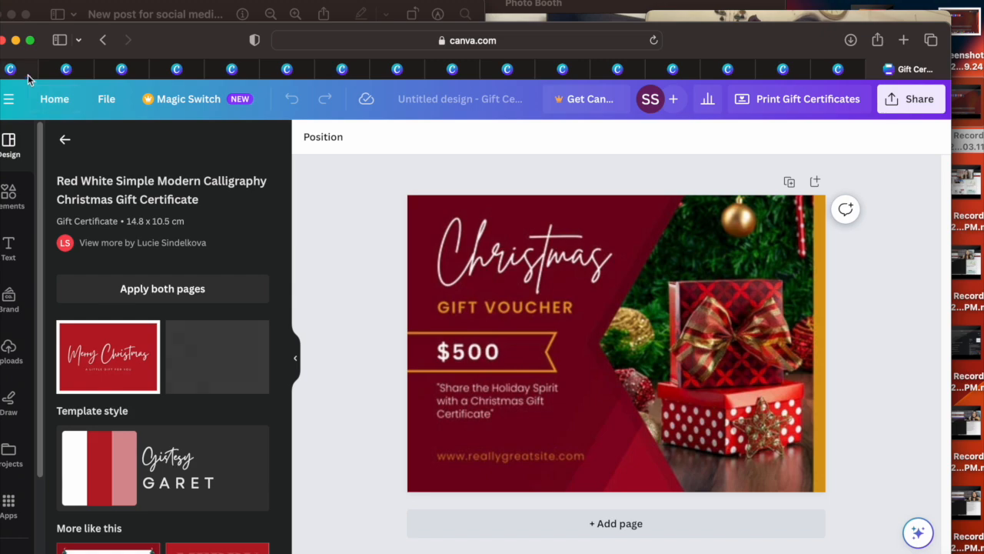
Step: Browse the other print products on the Canva home page and open the red Christmas Party invitation template with candy canes
{"action": "left_click", "coordinate": [29, 70]}
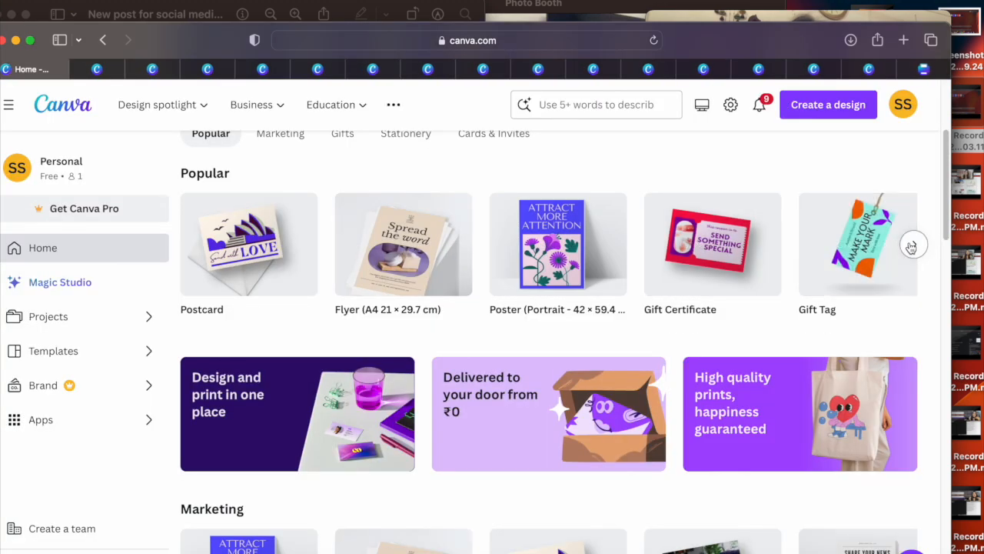
{"action": "left_click", "coordinate": [914, 244]}
{"action": "left_click_drag", "start_coordinate": [948, 182], "coordinate": [928, 425]}
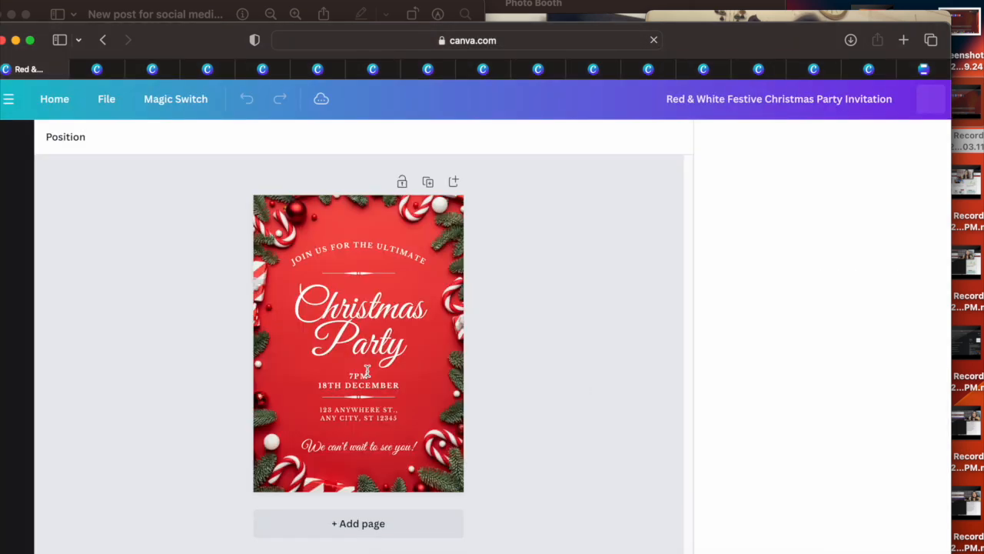
{"action": "left_click", "coordinate": [364, 365]}
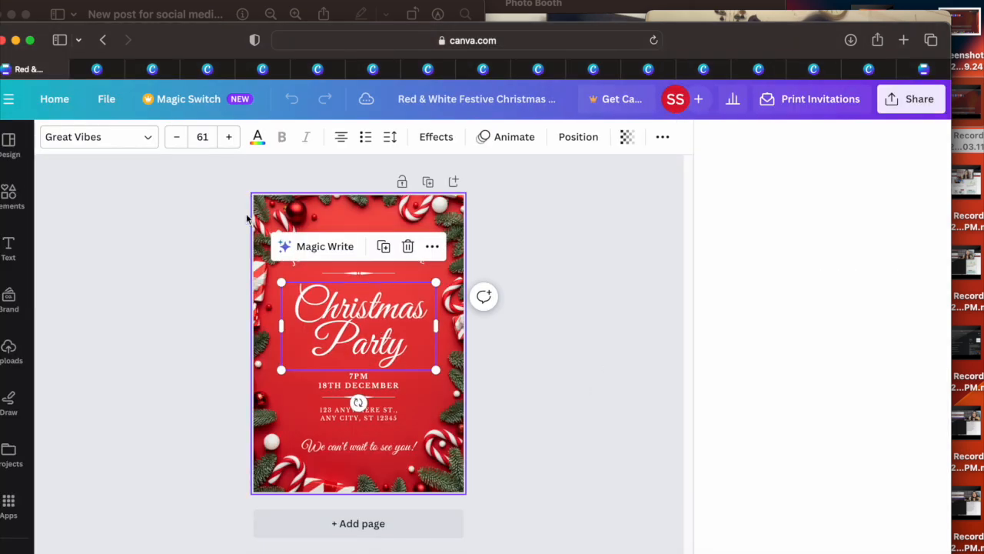
Step: Add the recently used Santa Claus graphic to the invitation, scaled down and placed in the page's upper-right corner
{"action": "left_click", "coordinate": [9, 193]}
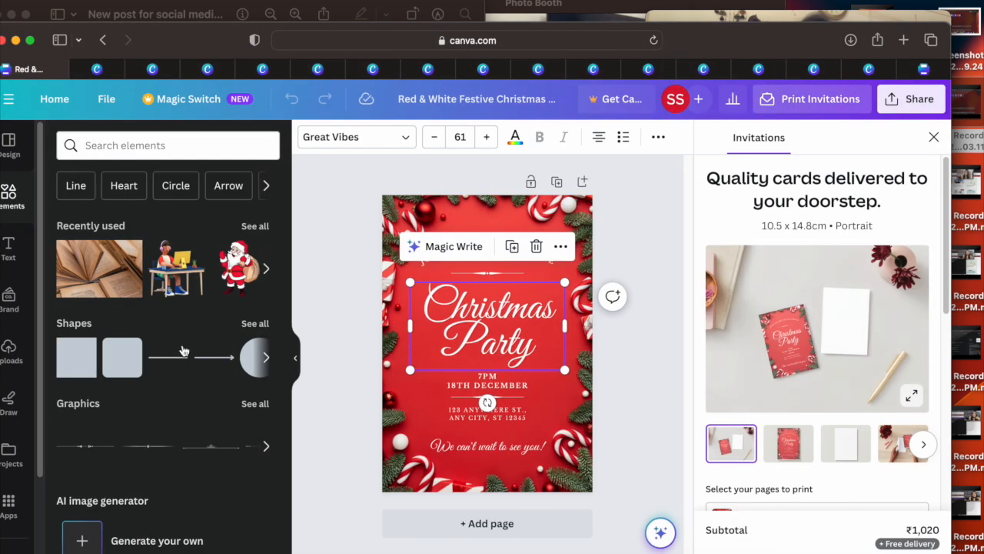
{"action": "left_click_drag", "start_coordinate": [231, 291], "coordinate": [492, 308]}
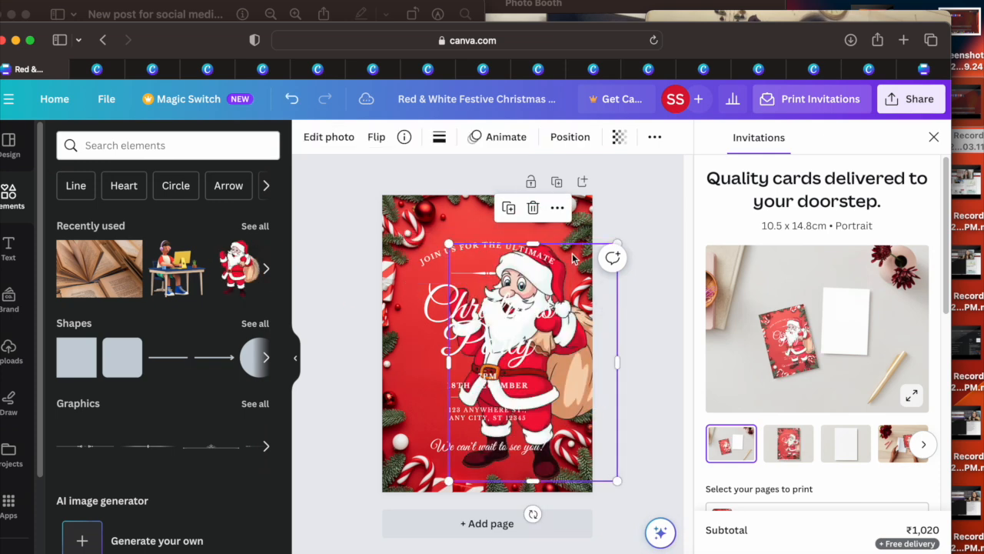
{"action": "left_click_drag", "start_coordinate": [615, 248], "coordinate": [558, 230]}
{"action": "left_click", "coordinate": [471, 329]}
{"action": "left_click", "coordinate": [549, 440]}
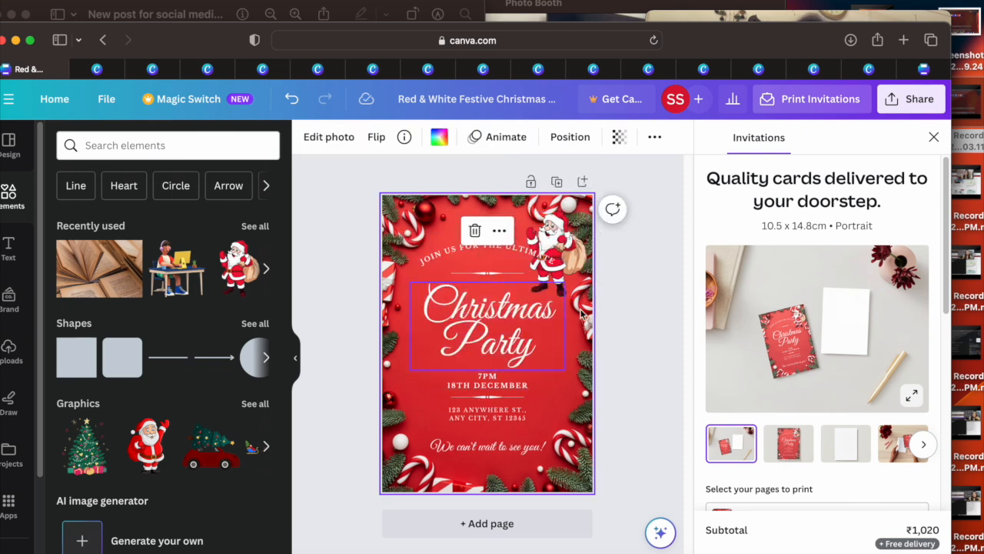
Step: Add the decorated Christmas tree graphic, scaled down and placed along the invitation's left edge beside the date and address
{"action": "left_click_drag", "start_coordinate": [83, 464], "coordinate": [434, 390]}
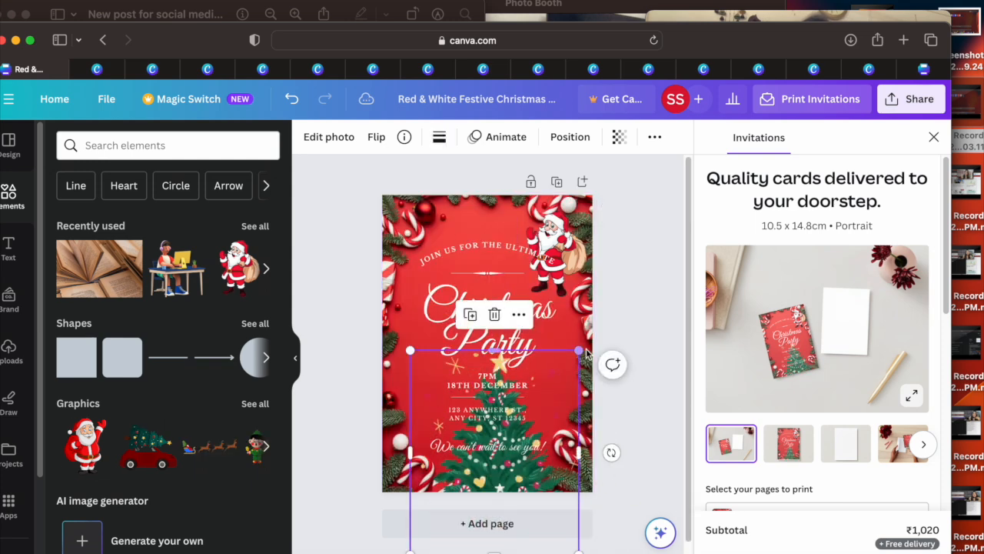
{"action": "left_click_drag", "start_coordinate": [582, 345], "coordinate": [500, 463]}
{"action": "left_click_drag", "start_coordinate": [445, 501], "coordinate": [416, 369]}
{"action": "left_click", "coordinate": [457, 333]}
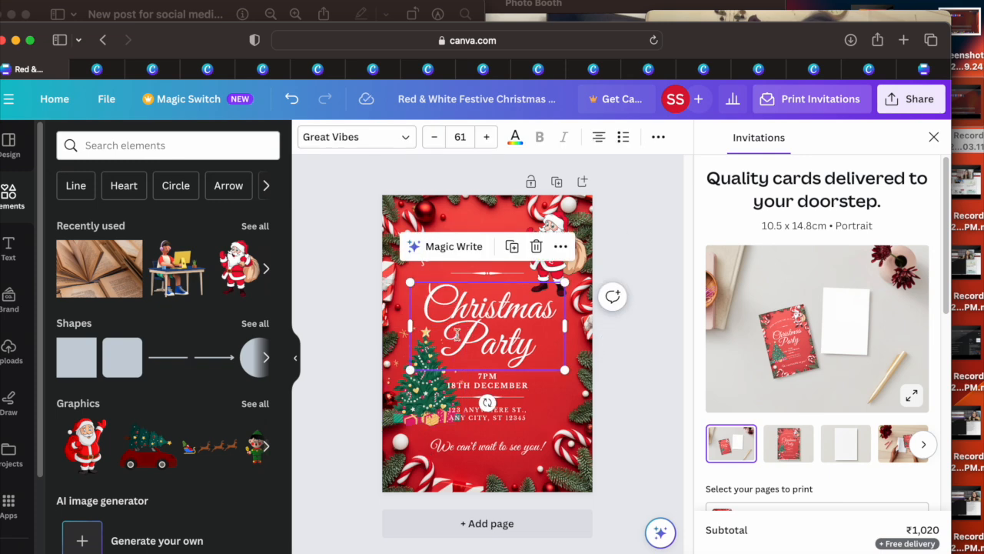
{"action": "left_click", "coordinate": [619, 374]}
Step: Show the sharing and download options for the Christmas invitation
{"action": "left_click", "coordinate": [914, 99]}
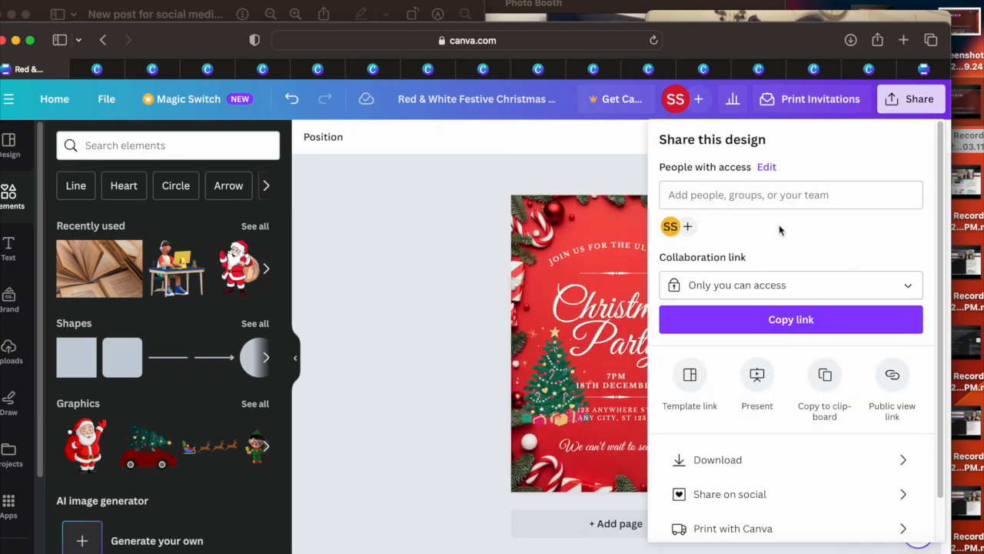
{"action": "left_click", "coordinate": [82, 71]}
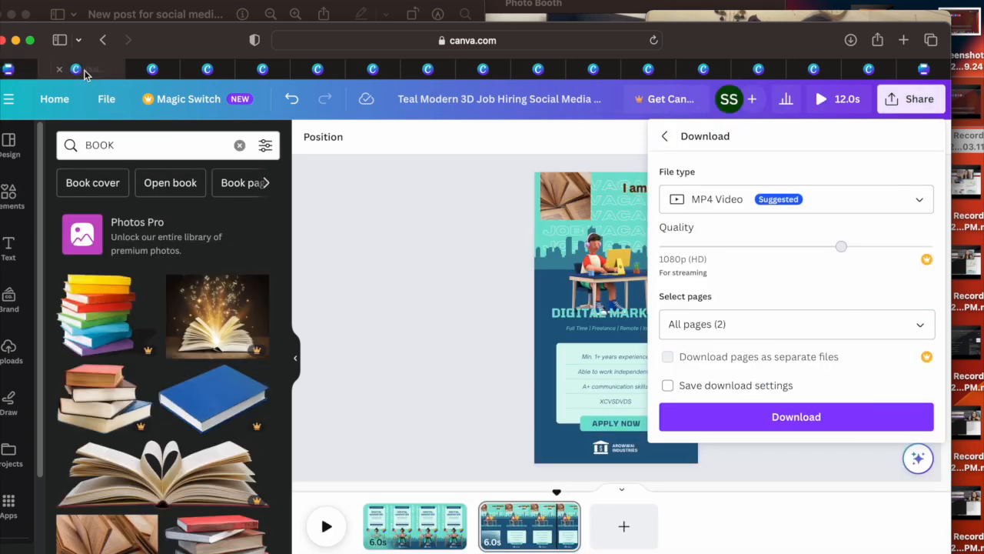
{"action": "left_click", "coordinate": [13, 71]}
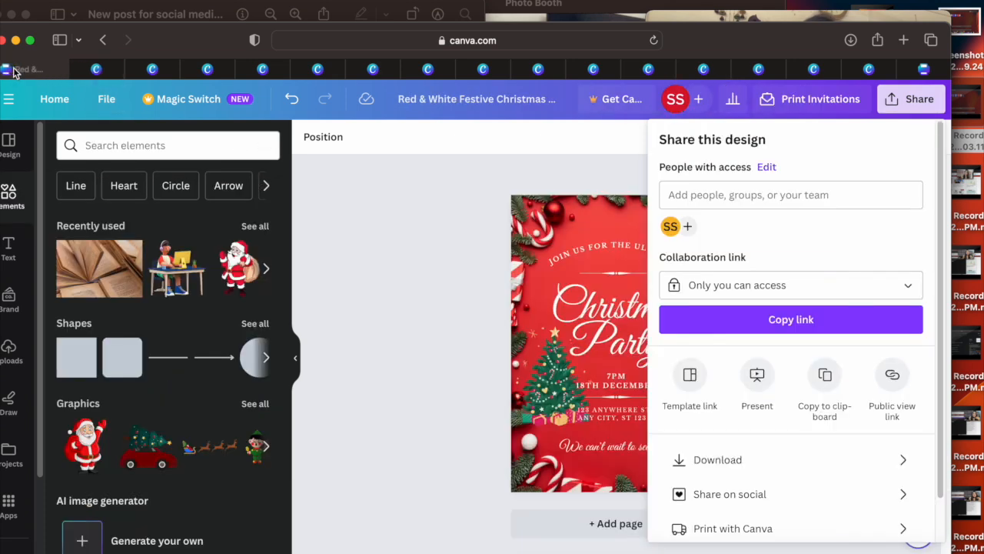
Step: Return to the Canva home page and search the templates for You tube thumbnail
{"action": "left_click", "coordinate": [62, 104]}
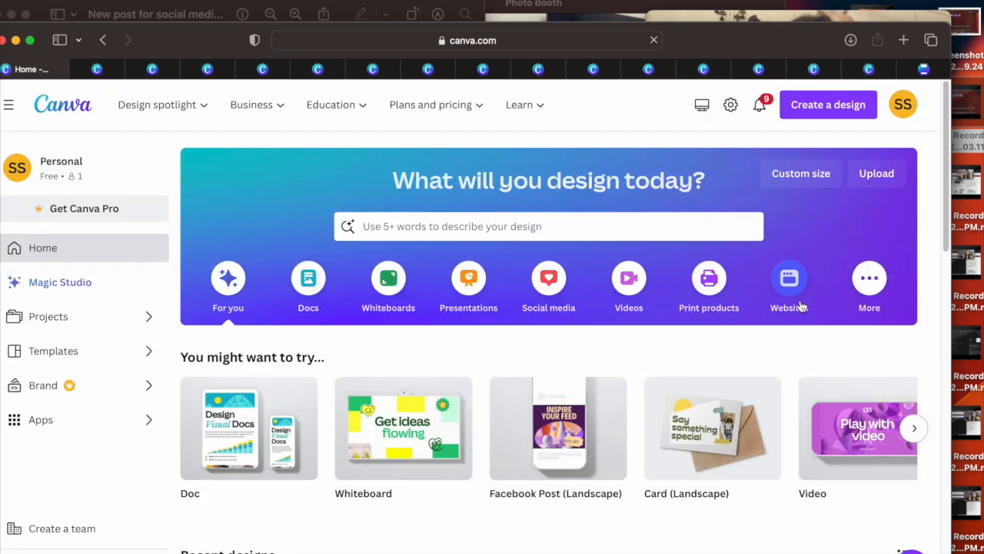
{"action": "left_click_drag", "start_coordinate": [954, 182], "coordinate": [957, 154]}
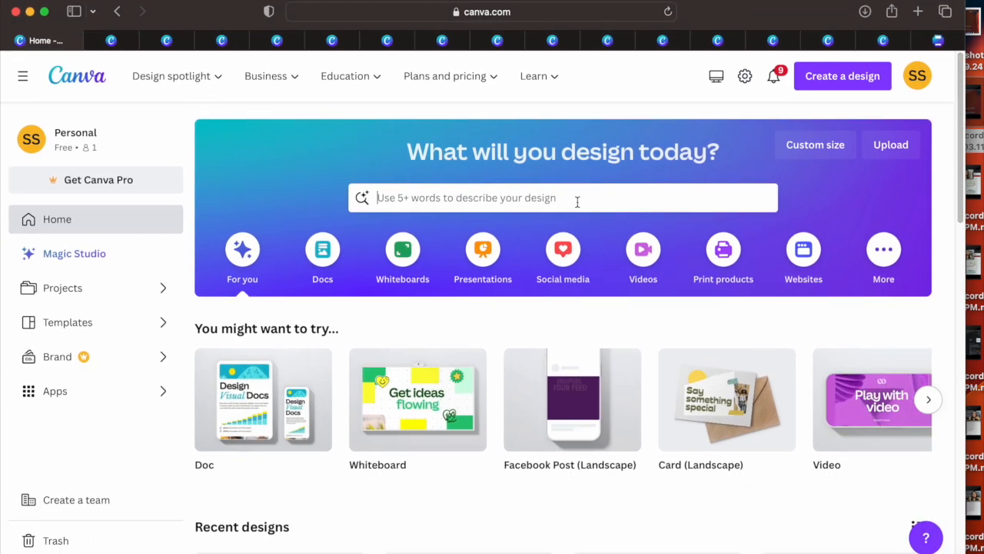
{"action": "left_click", "coordinate": [575, 200]}
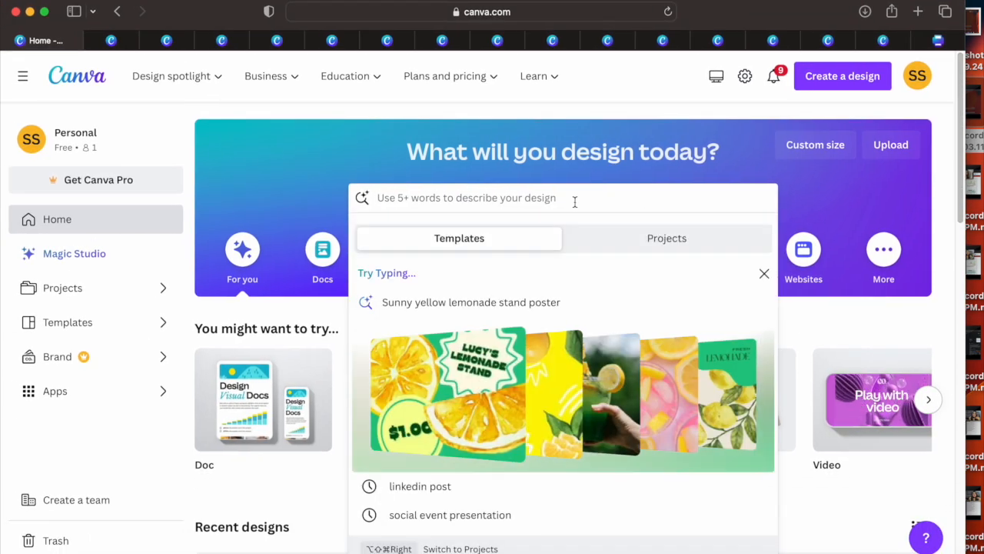
{"action": "type", "text": "You t"}
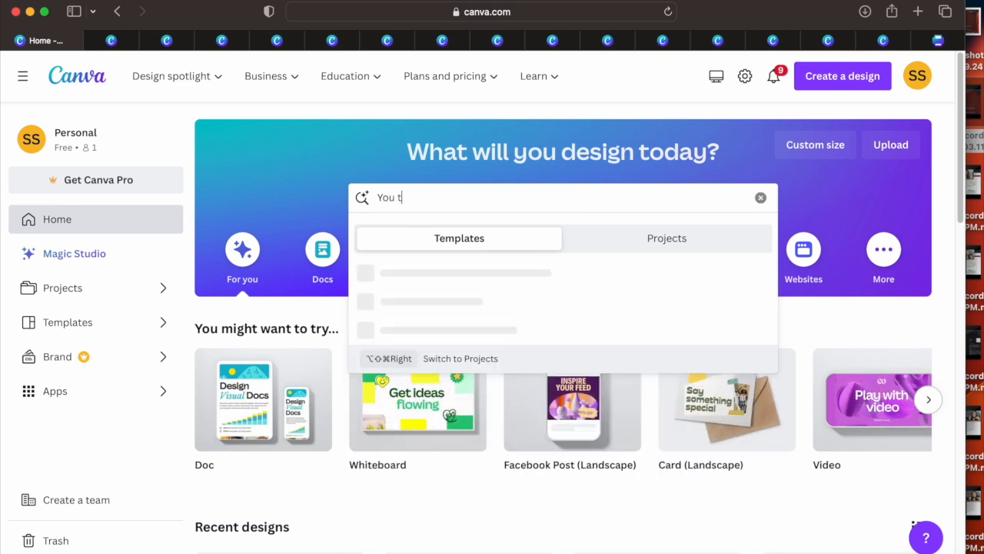
{"action": "type", "text": "ube thumbnail"}
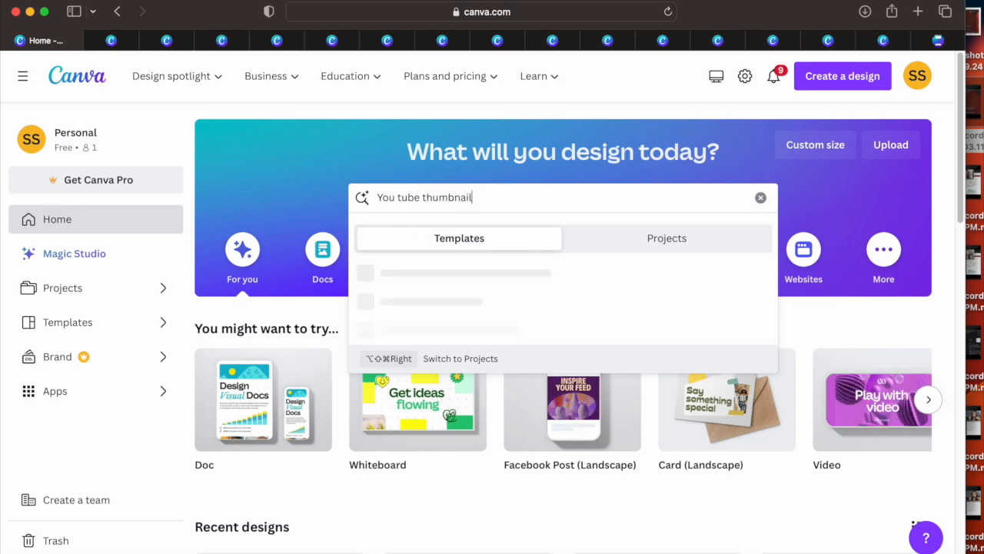
{"action": "key", "text": "Return"}
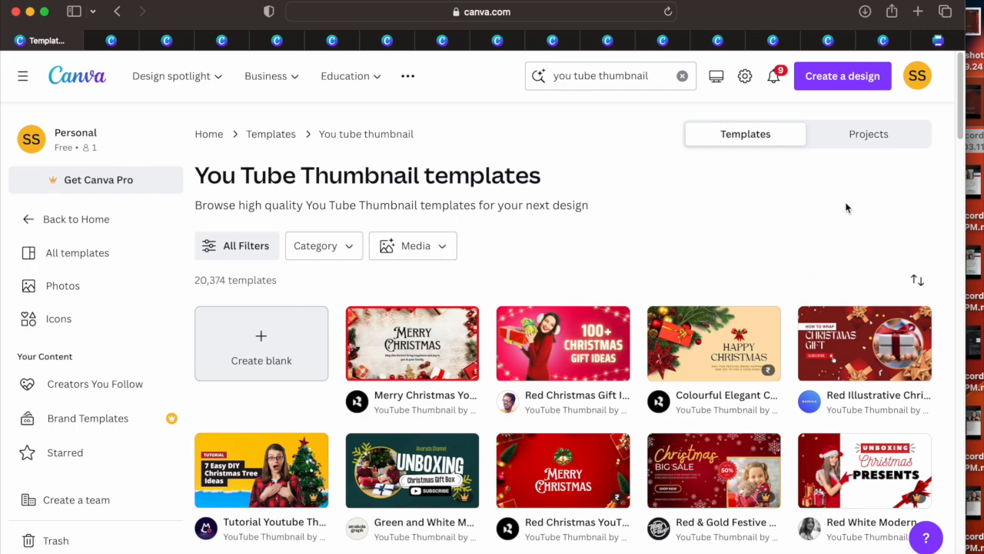
Step: Browse the thumbnail templates and open the Red Abstract Income Money YouTube Thumbnail with the Passive Income Ideas text for customizing
{"action": "left_click_drag", "start_coordinate": [959, 106], "coordinate": [922, 478]}
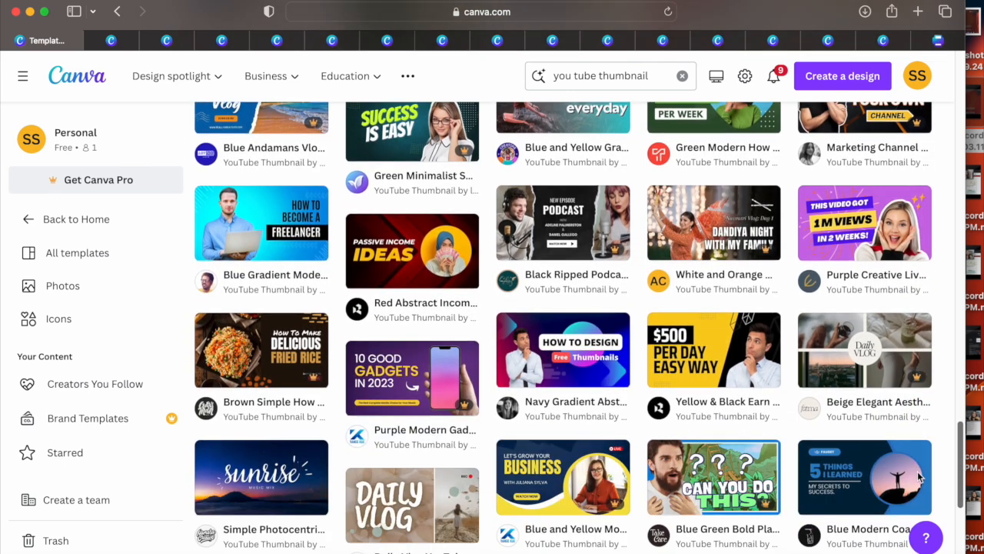
{"action": "left_click", "coordinate": [403, 266]}
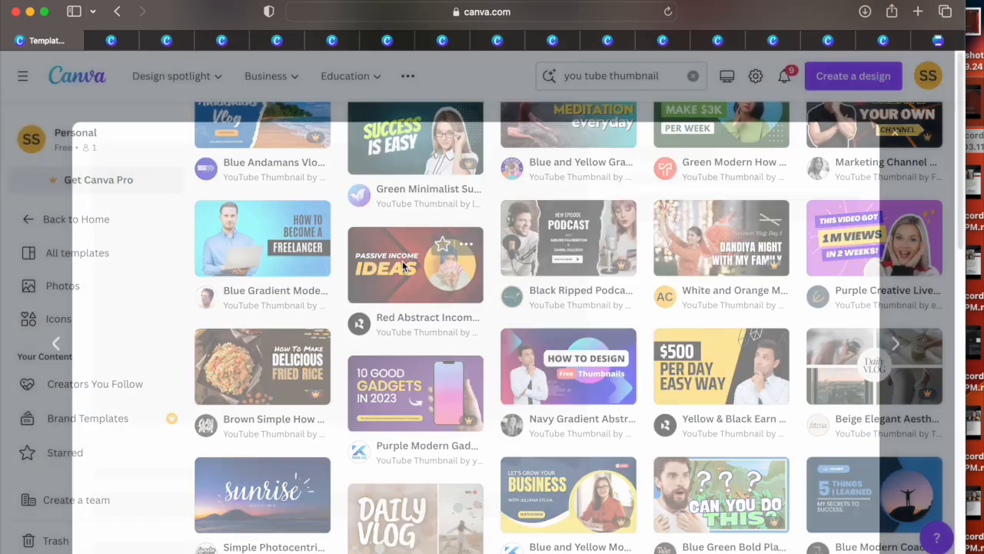
{"action": "left_click", "coordinate": [716, 227]}
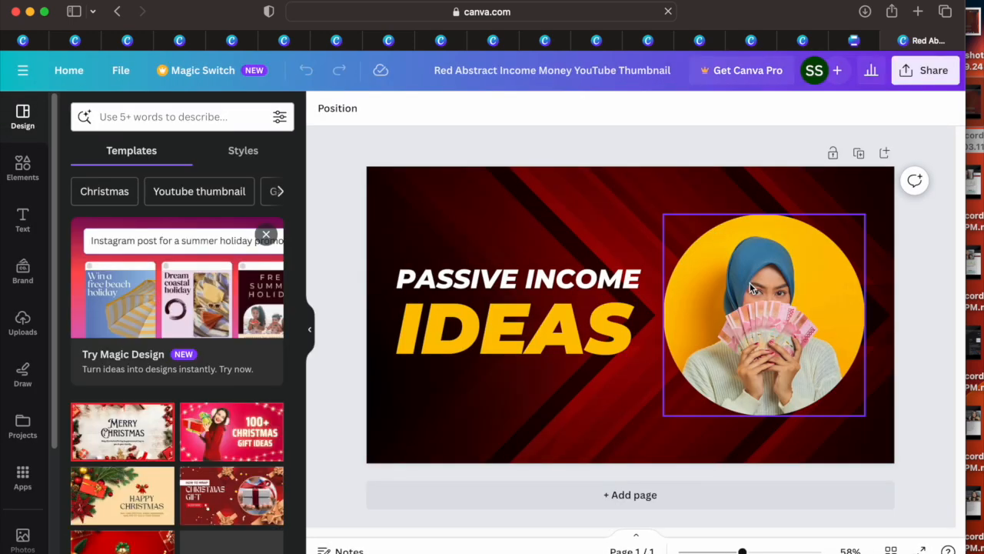
Step: Replace the thumbnail's circular photo with the uploaded portrait of the woman in the pink top
{"action": "left_click", "coordinate": [749, 282]}
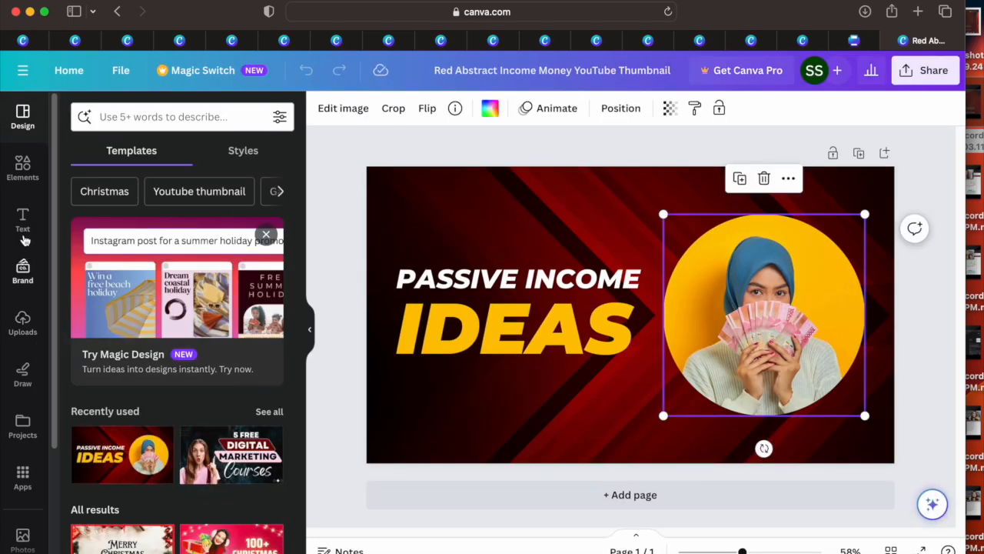
{"action": "left_click", "coordinate": [22, 324]}
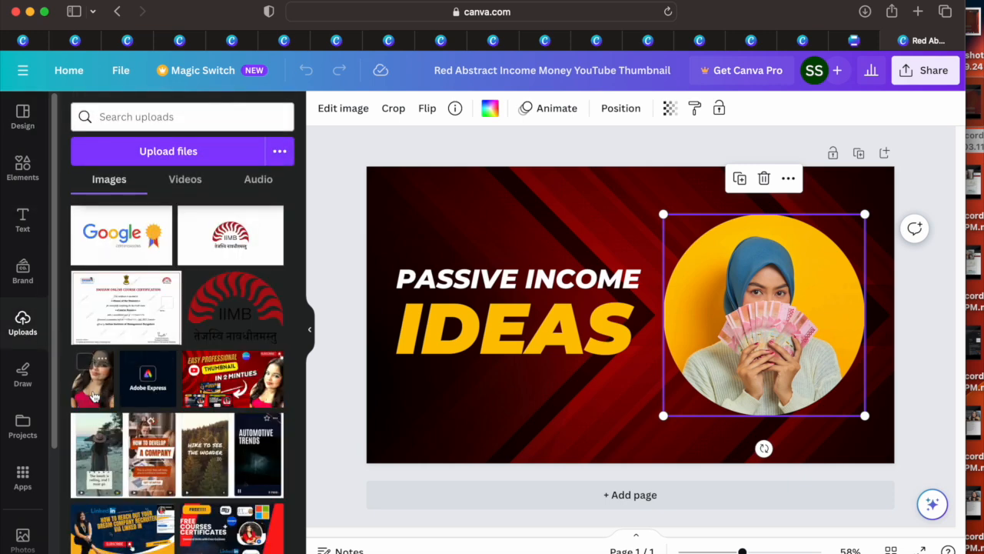
{"action": "left_click_drag", "start_coordinate": [171, 392], "coordinate": [718, 304]}
Step: Select the IDEAS text and view the Brand Kit setup for adding brand fonts
{"action": "left_click", "coordinate": [486, 324]}
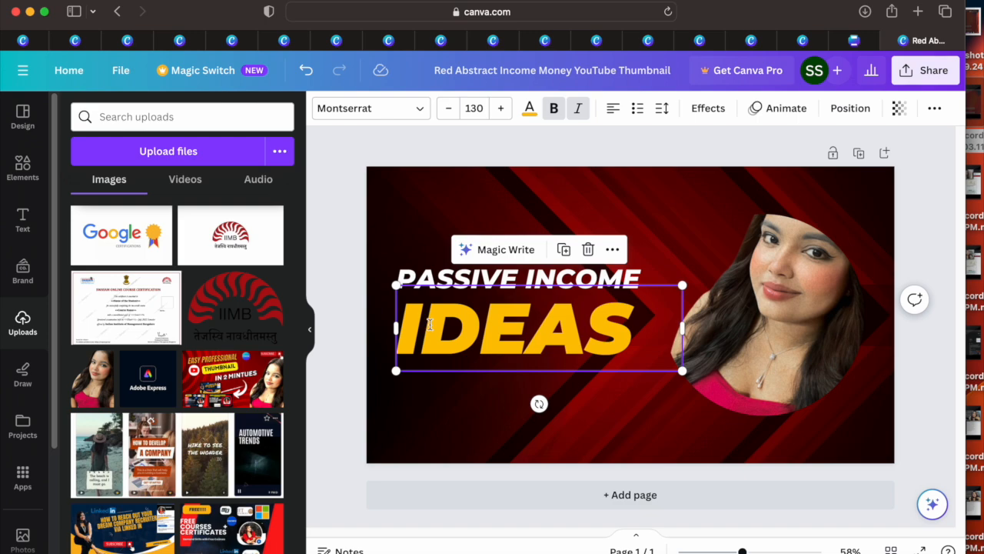
{"action": "left_click", "coordinate": [29, 230]}
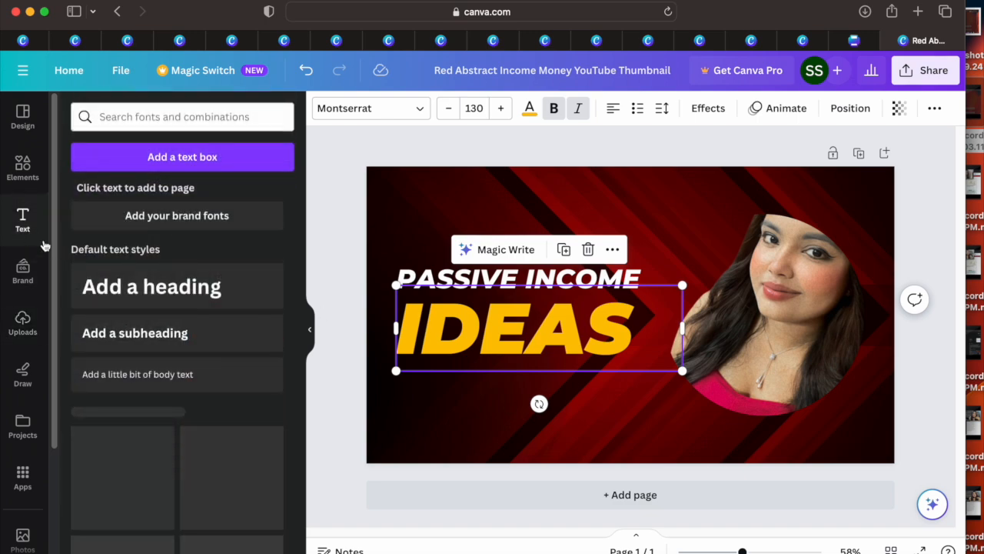
{"action": "left_click", "coordinate": [197, 218]}
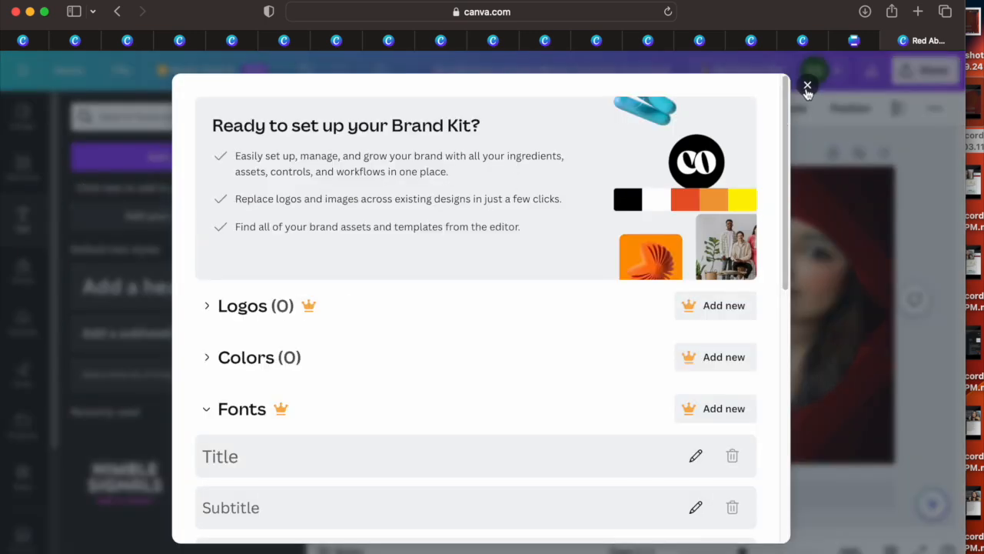
{"action": "left_click", "coordinate": [807, 87]}
Step: Add a heading below IDEAS that reads "Learn more with me"
{"action": "left_click", "coordinate": [165, 285]}
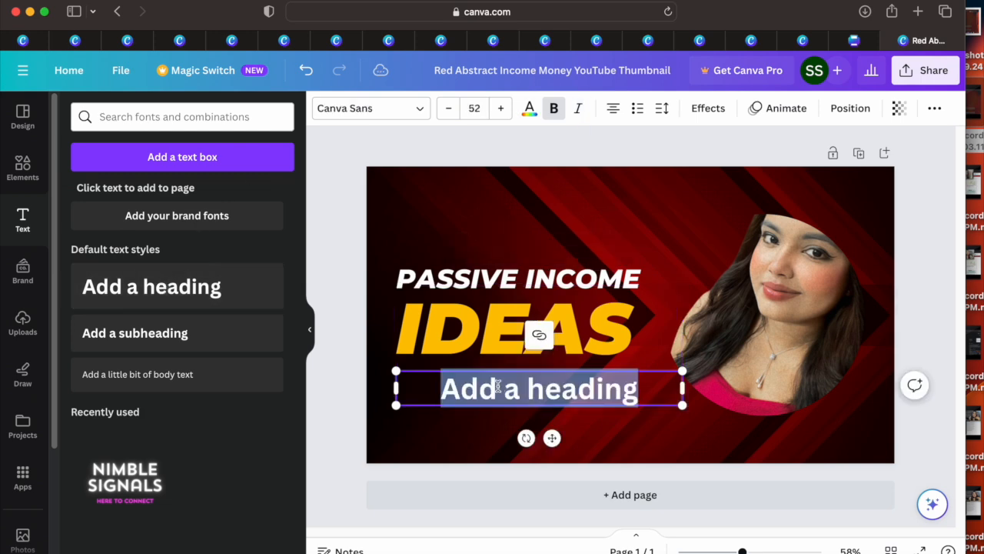
{"action": "key", "text": "BackSpace"}
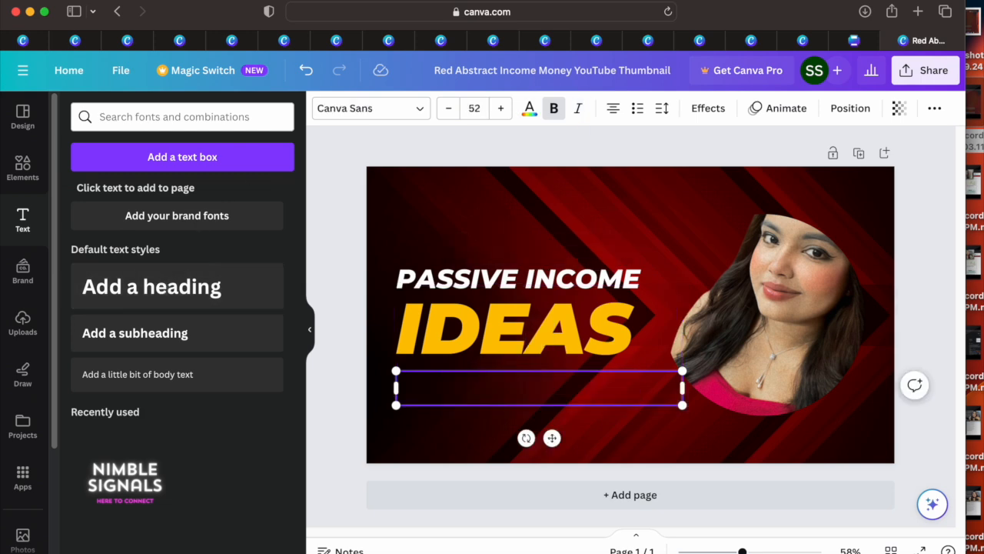
{"action": "type", "text": "Learn "}
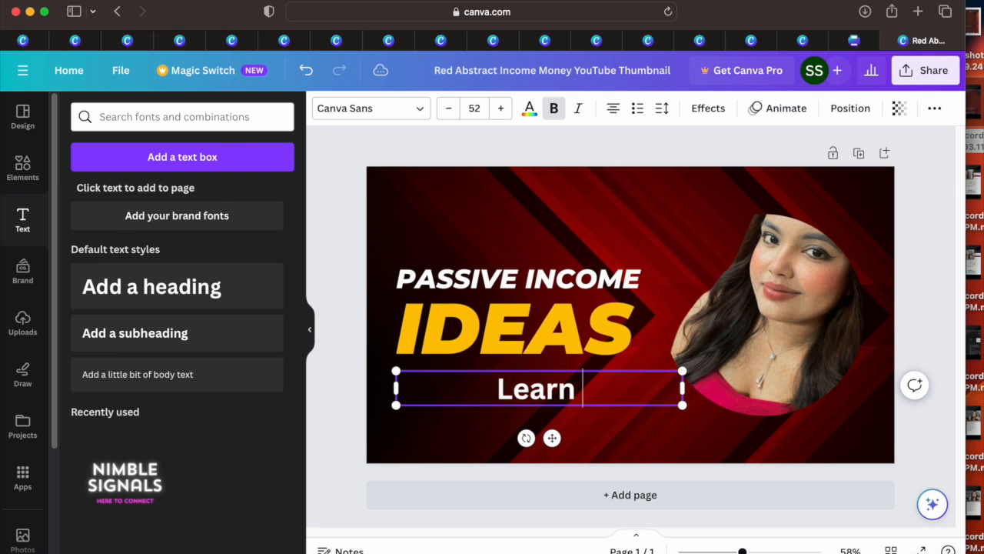
{"action": "type", "text": "more with me"}
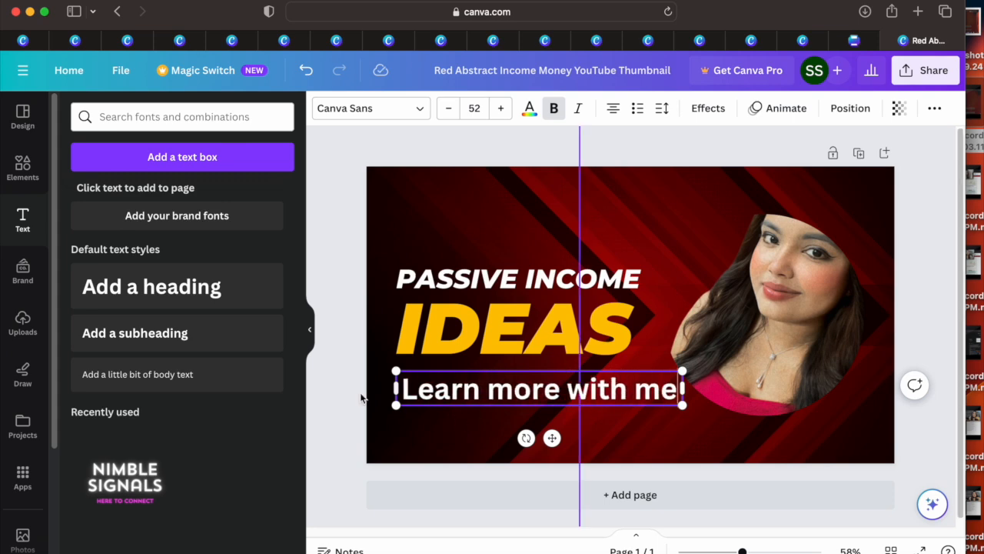
Step: Turn bold off and back on for the "Learn more with me" heading
{"action": "left_click_drag", "start_coordinate": [399, 389], "coordinate": [661, 390]}
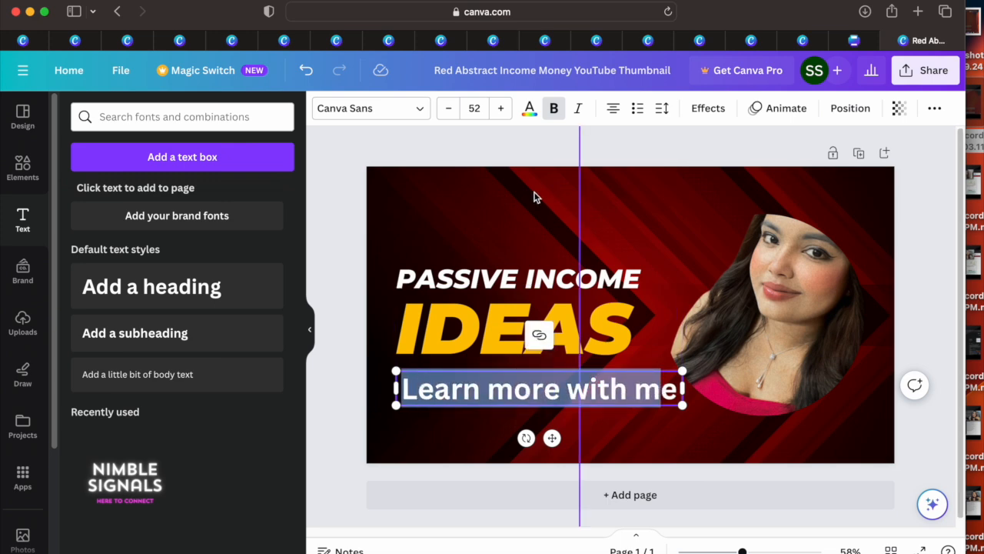
{"action": "left_click", "coordinate": [556, 111]}
{"action": "left_click", "coordinate": [556, 112]}
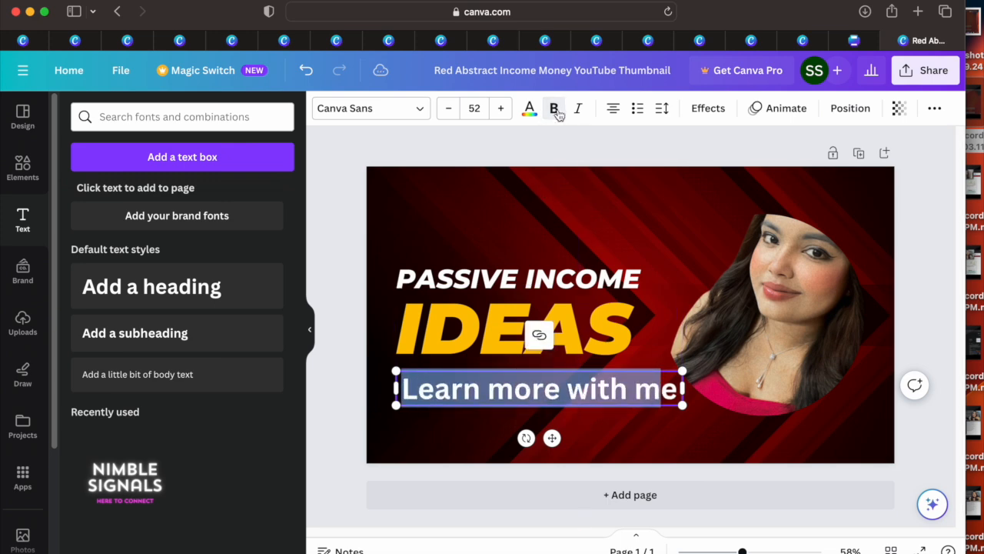
{"action": "left_click", "coordinate": [636, 317]}
Step: Search the elements for "shape" and place the notched arrow ribbon shape above the PASSIVE INCOME text
{"action": "left_click", "coordinate": [34, 170]}
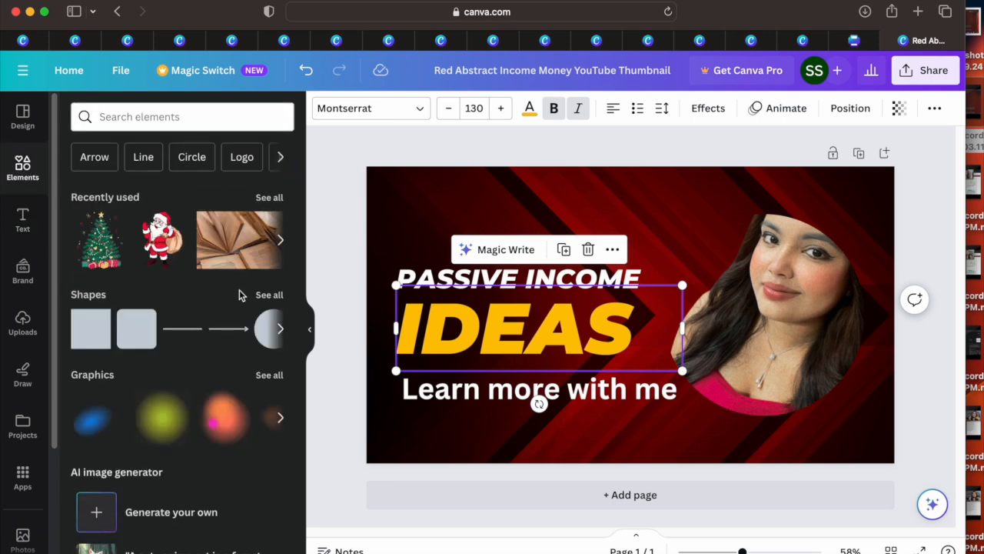
{"action": "left_click", "coordinate": [280, 331]}
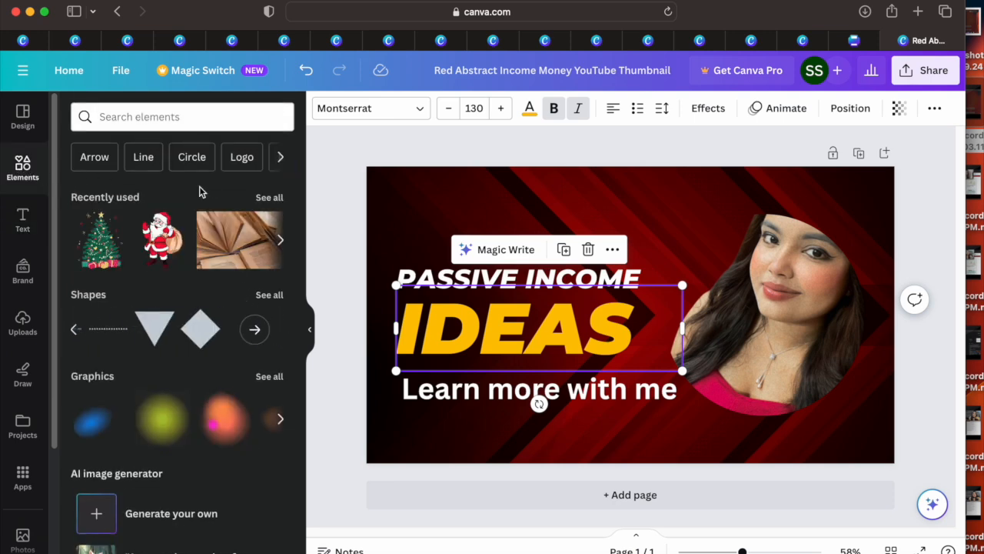
{"action": "left_click", "coordinate": [142, 124]}
{"action": "type", "text": "shape"}
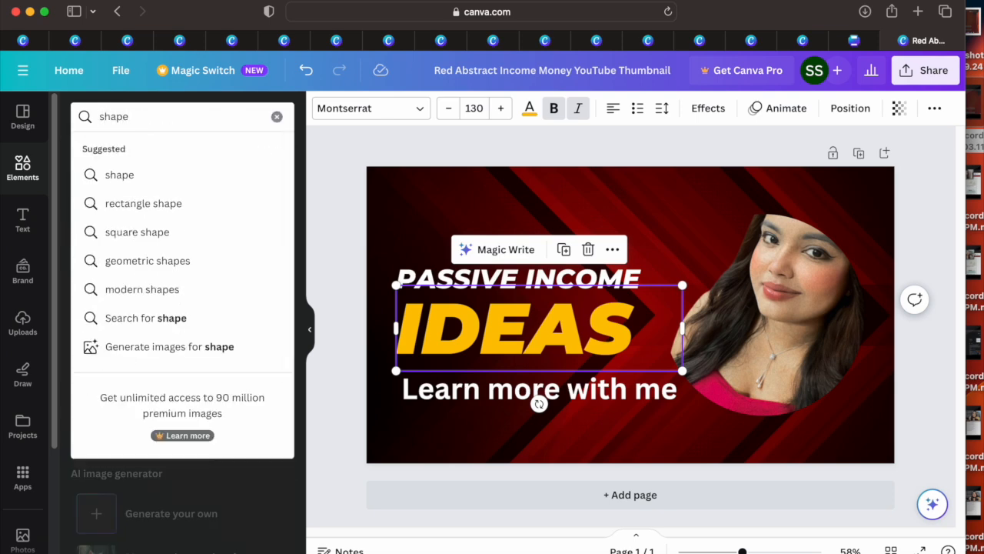
{"action": "key", "text": "Return"}
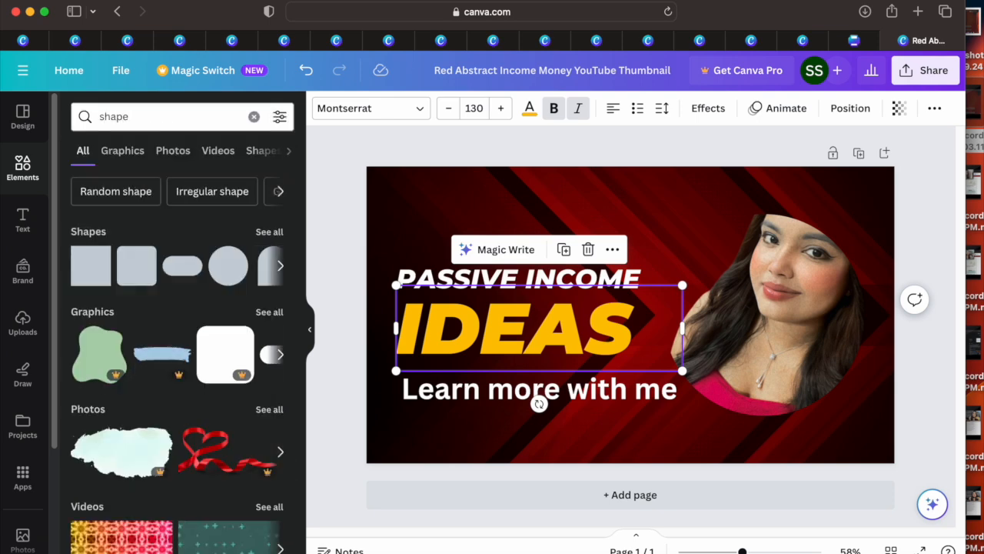
{"action": "left_click", "coordinate": [281, 270]}
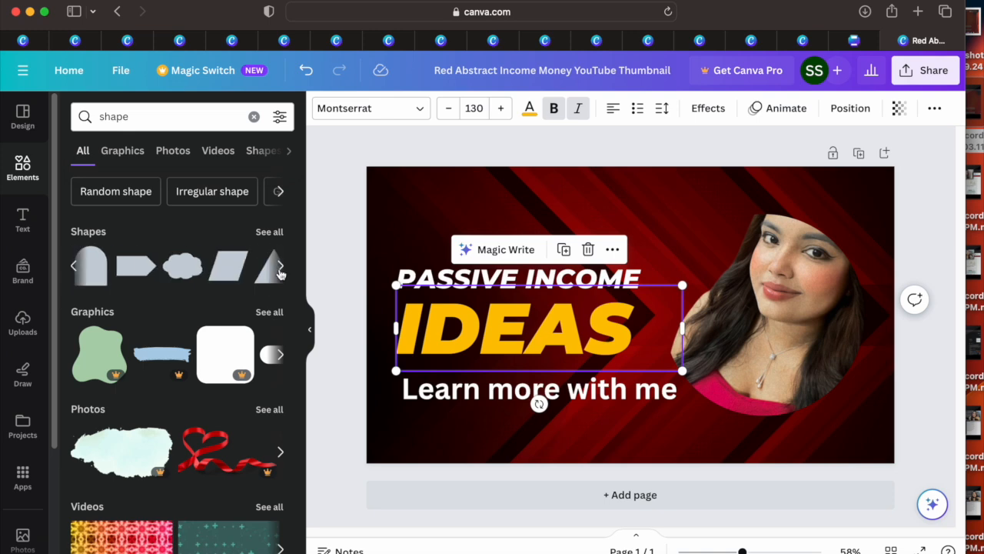
{"action": "left_click", "coordinate": [254, 269]}
{"action": "left_click_drag", "start_coordinate": [200, 338], "coordinate": [512, 269]}
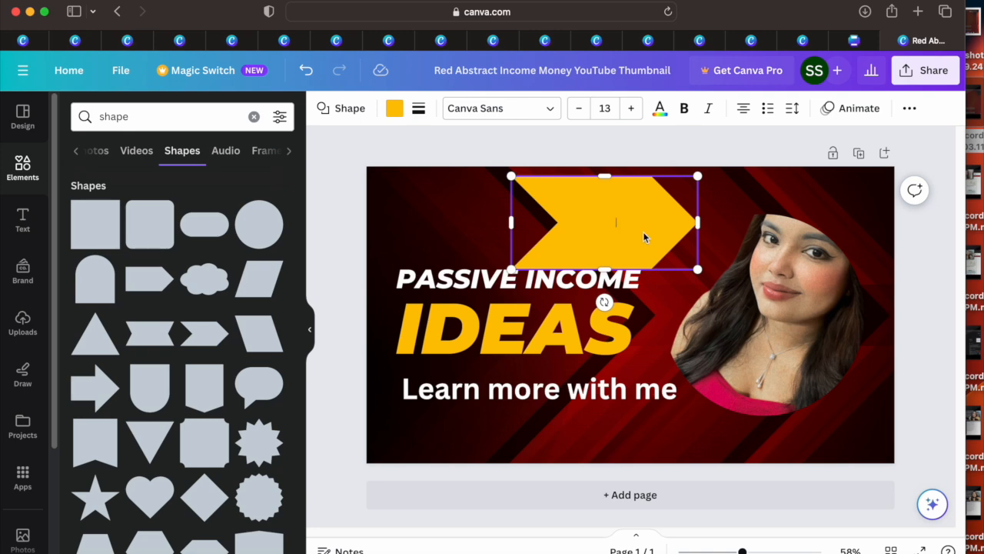
Step: Label the yellow arrow shape "Logo" and set its text size to 50
{"action": "type", "text": "A"}
{"action": "double_click", "coordinate": [615, 222]}
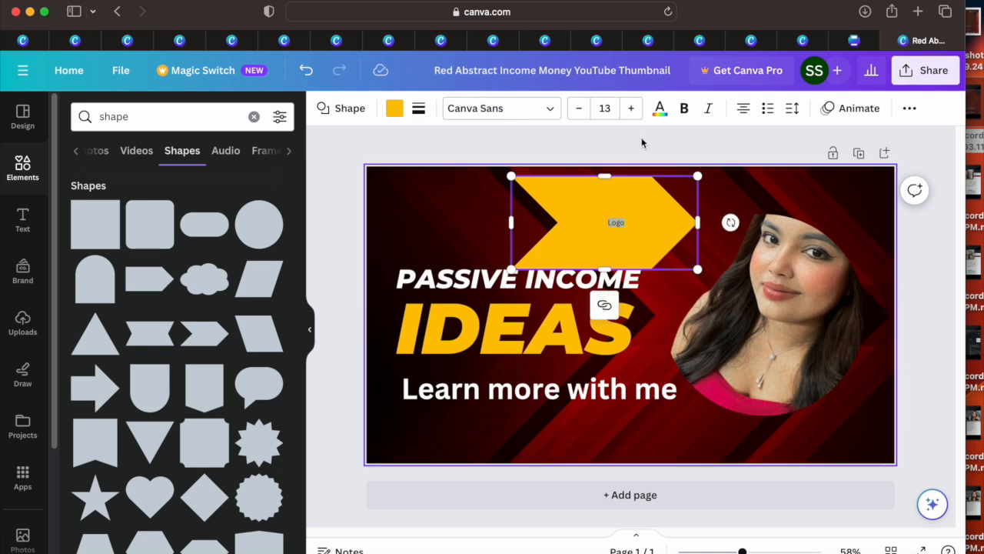
{"action": "left_click", "coordinate": [605, 108]}
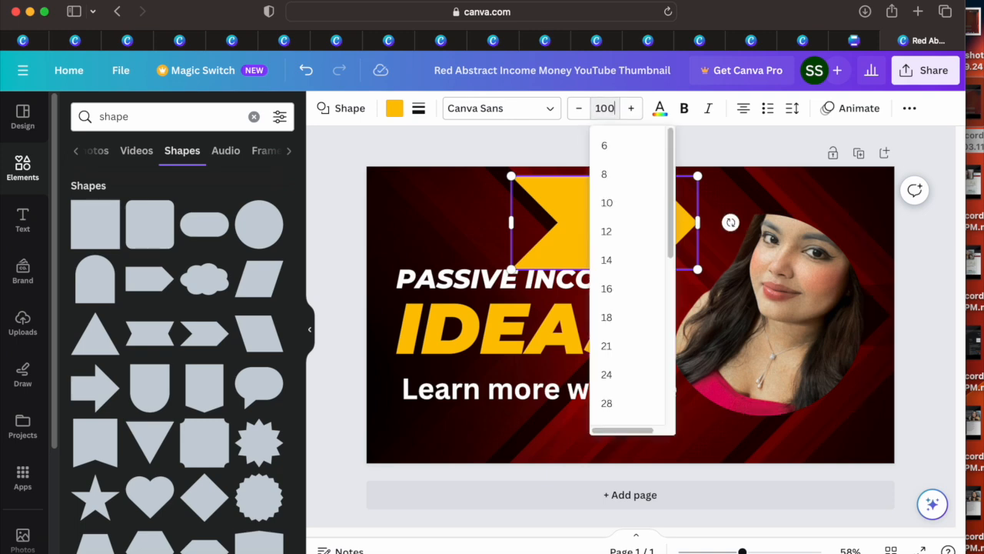
{"action": "key", "text": "Return"}
{"action": "left_click", "coordinate": [605, 107]}
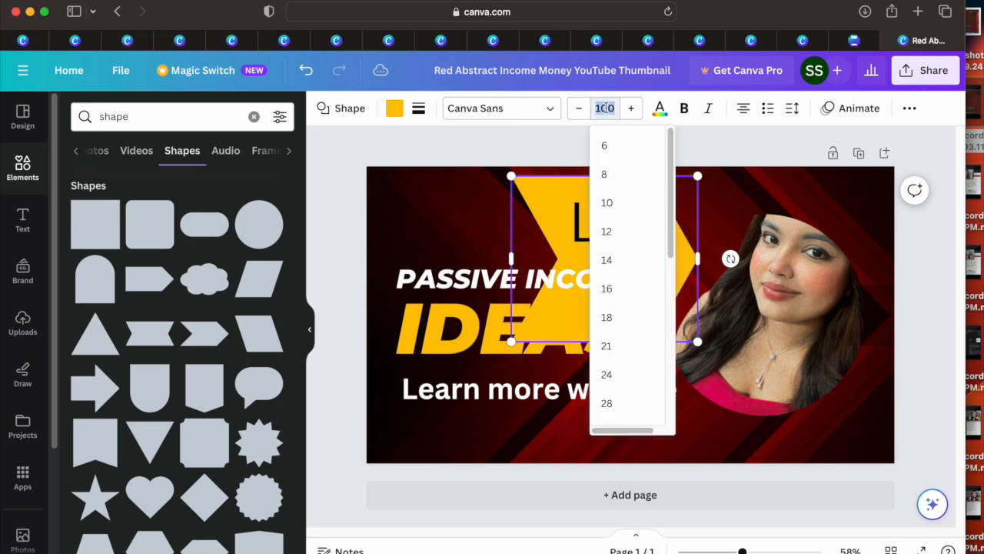
{"action": "key", "text": "Return"}
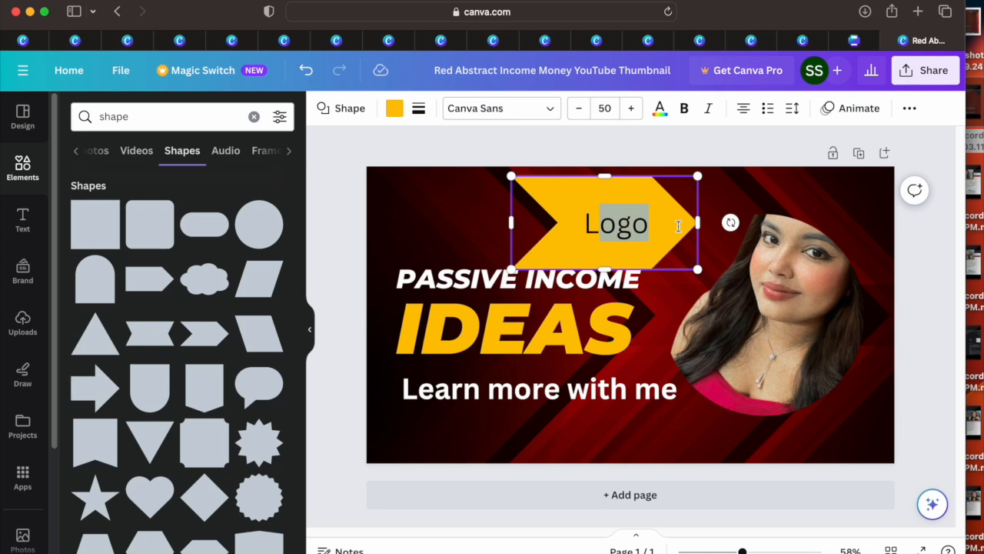
{"action": "left_click", "coordinate": [589, 225]}
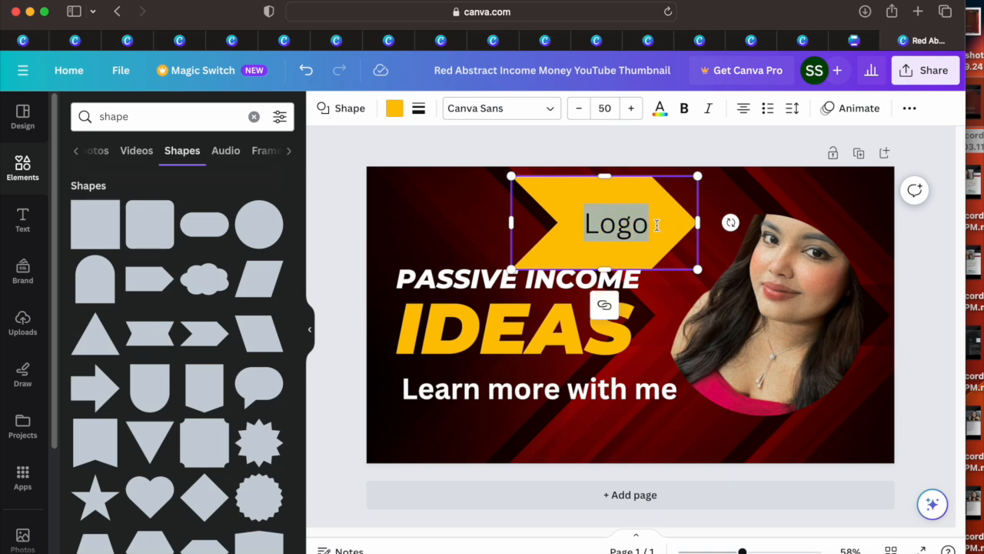
{"action": "left_click", "coordinate": [585, 224]}
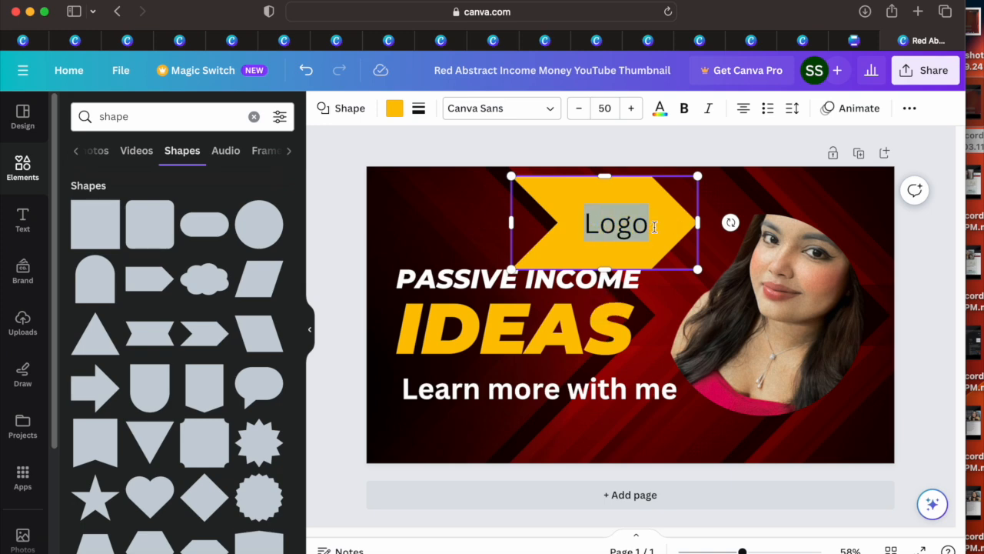
{"action": "type", "text": "bz"}
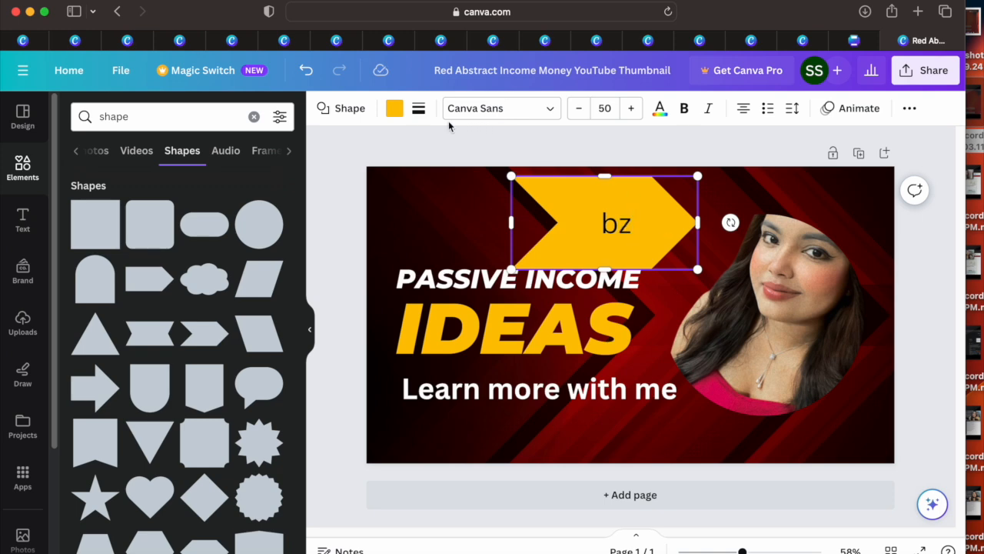
{"action": "left_click", "coordinate": [307, 71]}
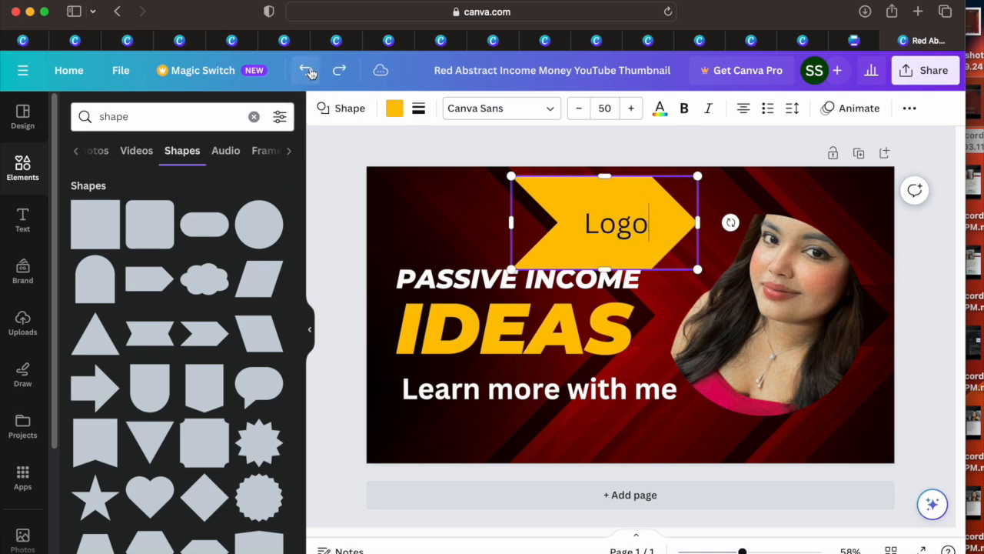
Step: Widen the Logo arrow at the thumbnail's upper edge and spread the headings, with PASSIVE INCOME at the top and IDEAS lower down
{"action": "mouse_move", "coordinate": [509, 178]}
{"action": "left_mouse_down"}
{"action": "mouse_move", "coordinate": [446, 145]}
{"action": "mouse_move", "coordinate": [513, 178]}
{"action": "left_mouse_up"}
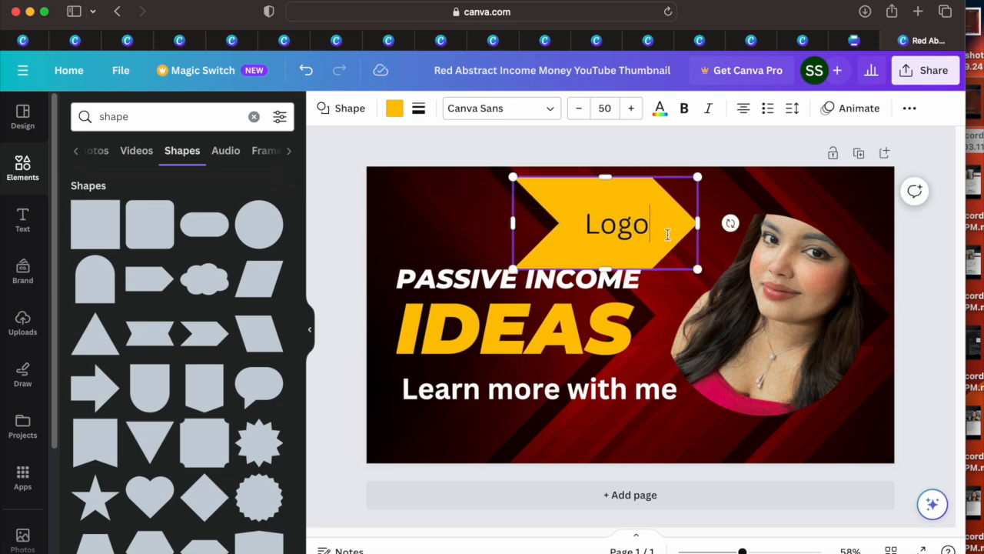
{"action": "left_click", "coordinate": [663, 323]}
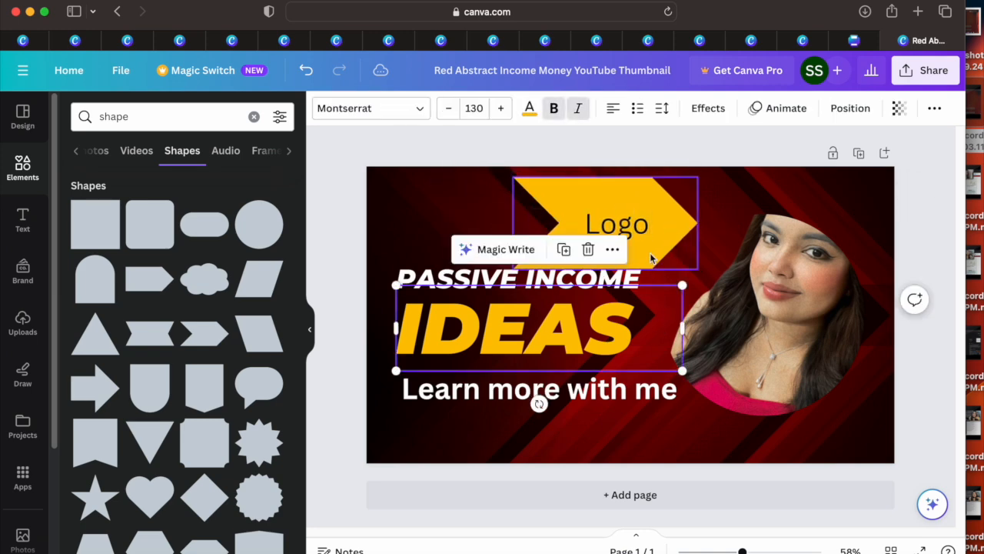
{"action": "left_click", "coordinate": [654, 252]}
{"action": "left_click_drag", "start_coordinate": [654, 254], "coordinate": [535, 248]}
{"action": "left_click_drag", "start_coordinate": [579, 215], "coordinate": [693, 220]}
{"action": "left_click_drag", "start_coordinate": [584, 368], "coordinate": [610, 398]}
{"action": "left_click_drag", "start_coordinate": [442, 282], "coordinate": [467, 195]}
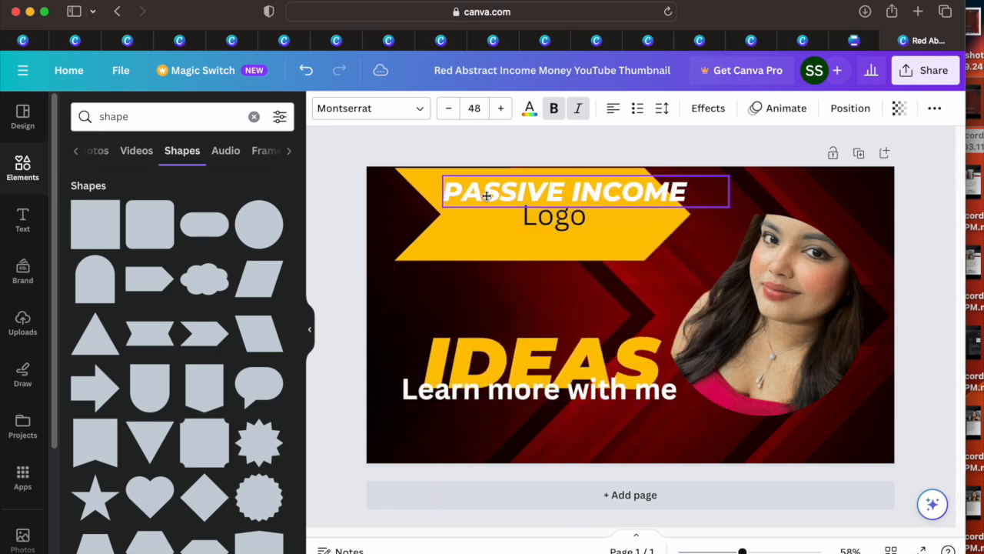
Step: Place the Logo arrow between PASSIVE INCOME and IDEAS, and arrange IDEAS and "Learn more with me" below it without overlap
{"action": "left_click", "coordinate": [548, 223]}
{"action": "left_click_drag", "start_coordinate": [587, 222], "coordinate": [569, 230]}
{"action": "left_click_drag", "start_coordinate": [560, 184], "coordinate": [578, 232]}
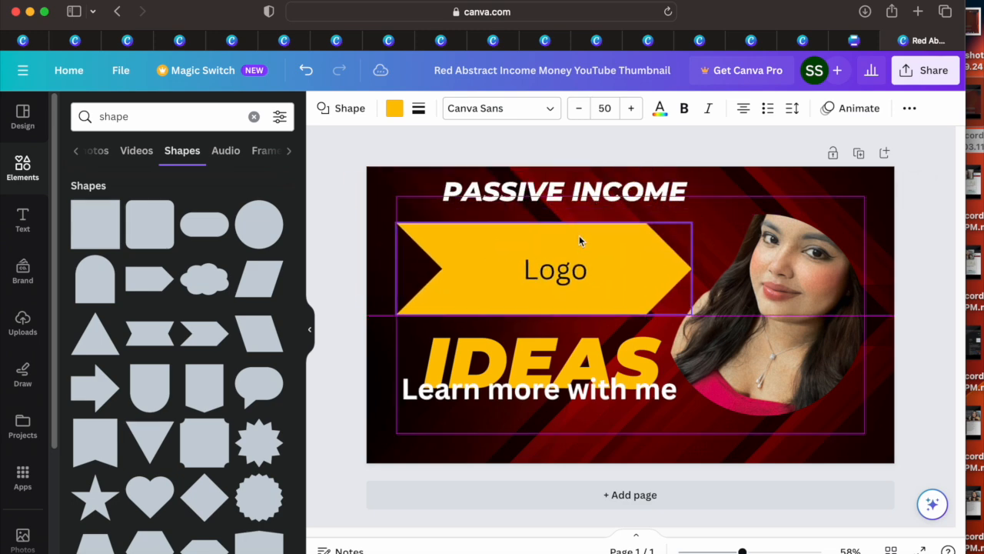
{"action": "left_click", "coordinate": [573, 345]}
{"action": "left_click_drag", "start_coordinate": [572, 345], "coordinate": [567, 345]}
{"action": "left_click_drag", "start_coordinate": [488, 396], "coordinate": [481, 419]}
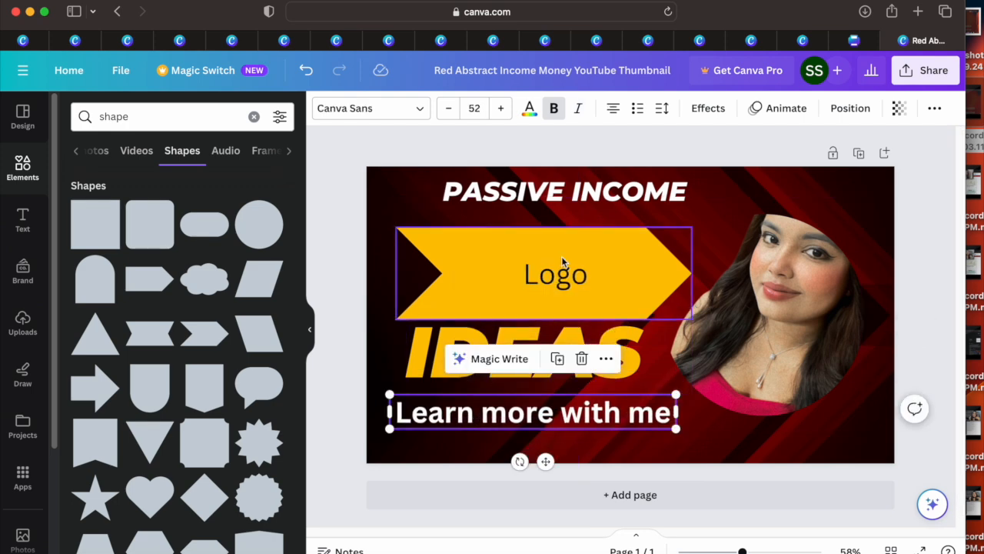
Step: Shift the Logo arrow and the PASSIVE INCOME text toward the left side of the thumbnail
{"action": "left_click_drag", "start_coordinate": [561, 256], "coordinate": [517, 254]}
{"action": "left_click_drag", "start_coordinate": [582, 254], "coordinate": [604, 258]}
{"action": "left_click", "coordinate": [636, 194]}
{"action": "left_click_drag", "start_coordinate": [636, 194], "coordinate": [599, 200]}
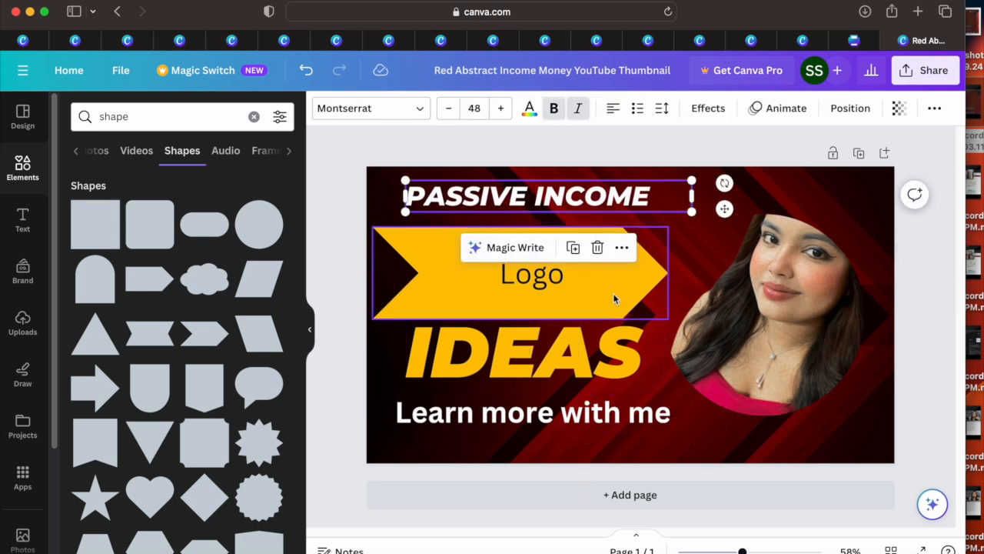
Step: Recolor the background image's dark tone with the crimson swatch from the portrait's photo colors
{"action": "left_click", "coordinate": [716, 432]}
{"action": "left_click", "coordinate": [10, 174]}
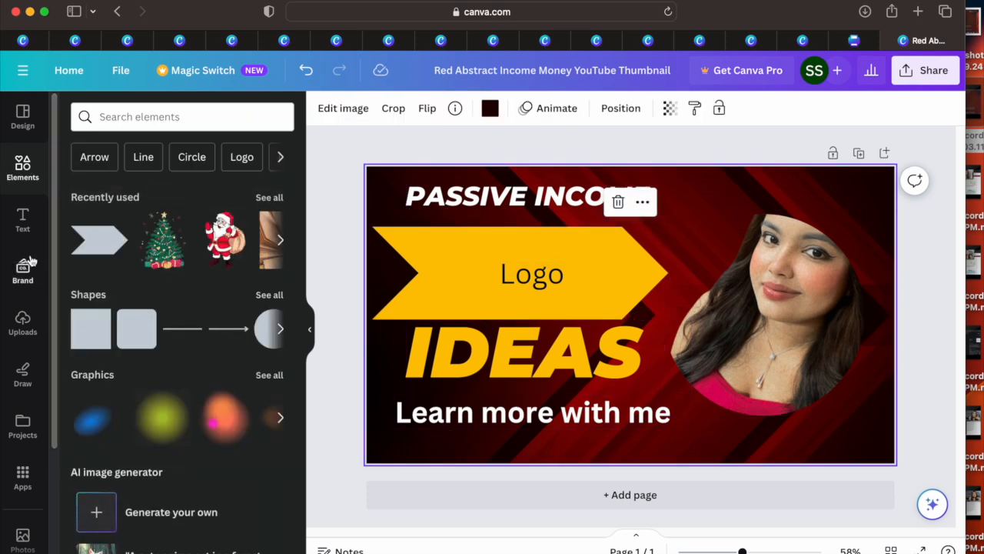
{"action": "left_click", "coordinate": [490, 109]}
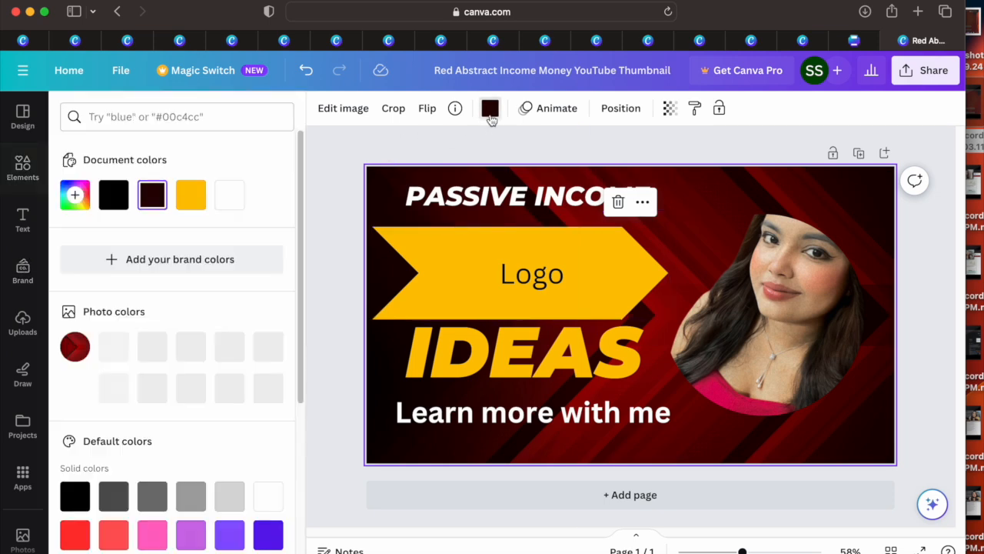
{"action": "left_click", "coordinate": [190, 195]}
{"action": "left_click", "coordinate": [152, 194]}
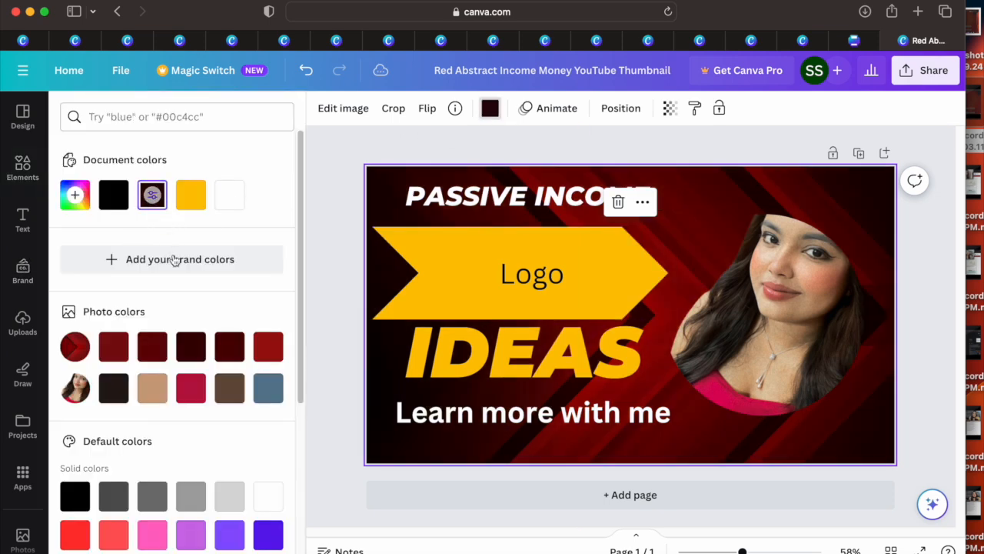
{"action": "left_click", "coordinate": [190, 387]}
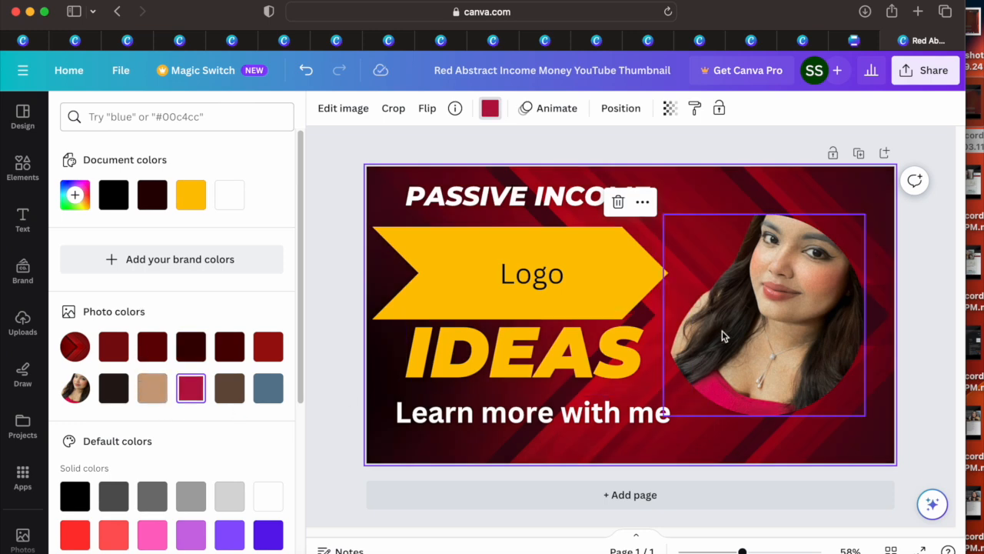
Step: Add the uploaded IIMB logo at reduced size beside PASSIVE INCOME and the uploaded course certificate at the thumbnail's lower edge
{"action": "left_click", "coordinate": [22, 323]}
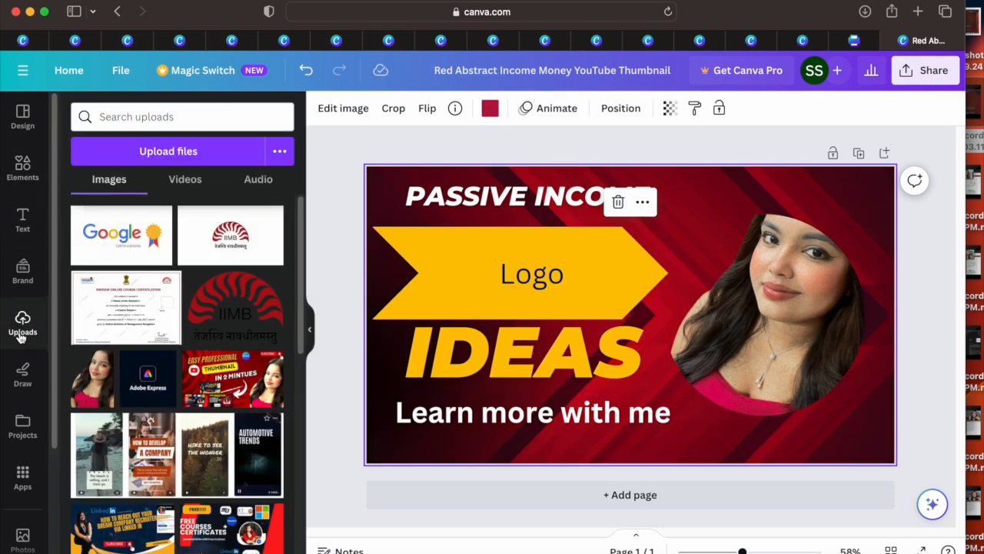
{"action": "left_click_drag", "start_coordinate": [233, 320], "coordinate": [712, 269]}
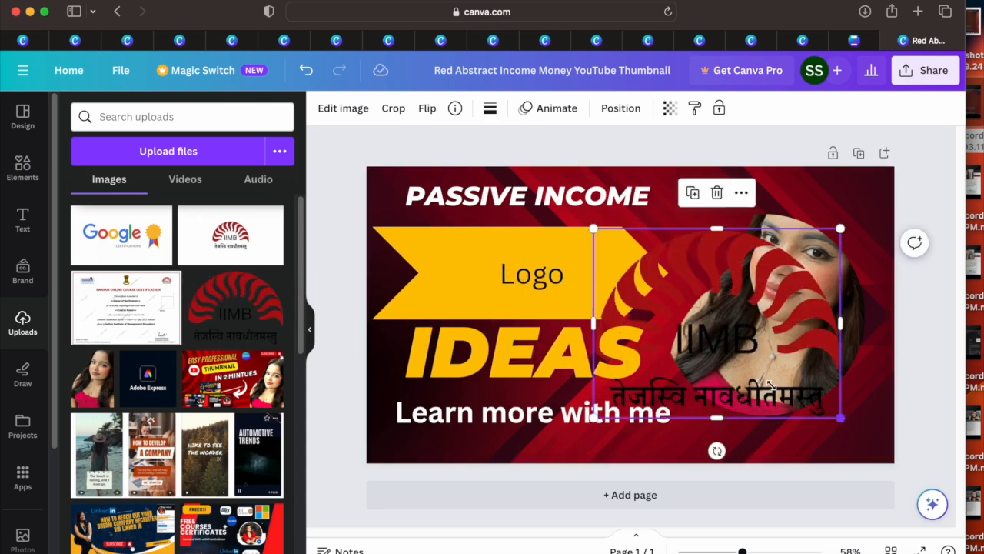
{"action": "left_click_drag", "start_coordinate": [847, 428], "coordinate": [654, 342]}
{"action": "left_click_drag", "start_coordinate": [638, 265], "coordinate": [685, 231]}
{"action": "left_click_drag", "start_coordinate": [125, 307], "coordinate": [514, 355]}
{"action": "left_click_drag", "start_coordinate": [485, 310], "coordinate": [629, 397]}
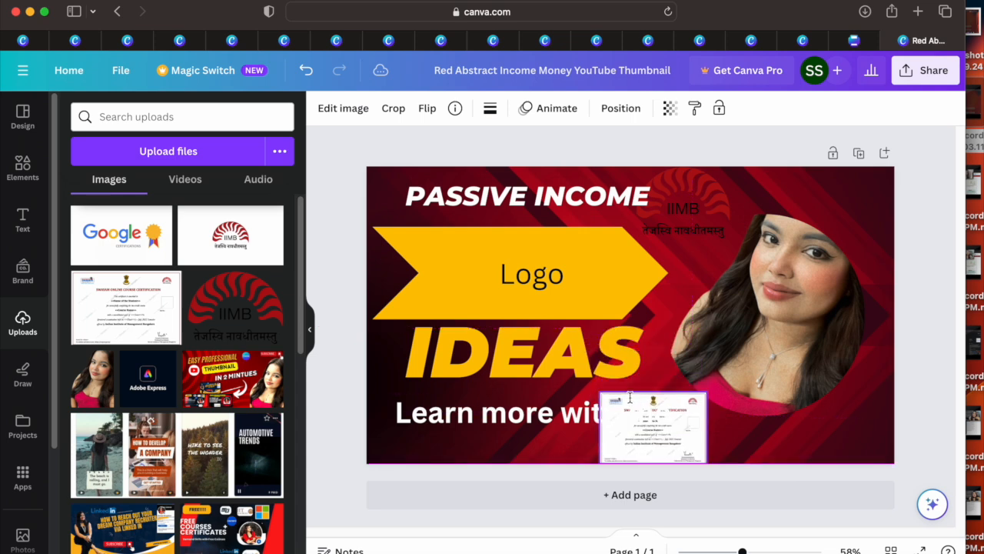
Step: Shrink the "Learn more with me" text to size 25.1 and shift IDEAS and the Logo arrow further left
{"action": "left_click_drag", "start_coordinate": [492, 403], "coordinate": [493, 388]}
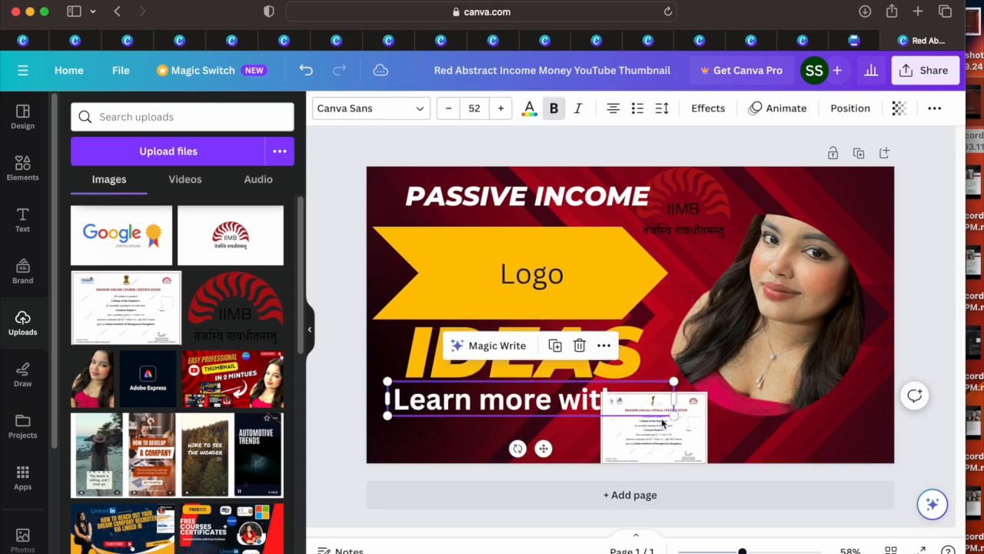
{"action": "left_click_drag", "start_coordinate": [674, 413], "coordinate": [526, 414]}
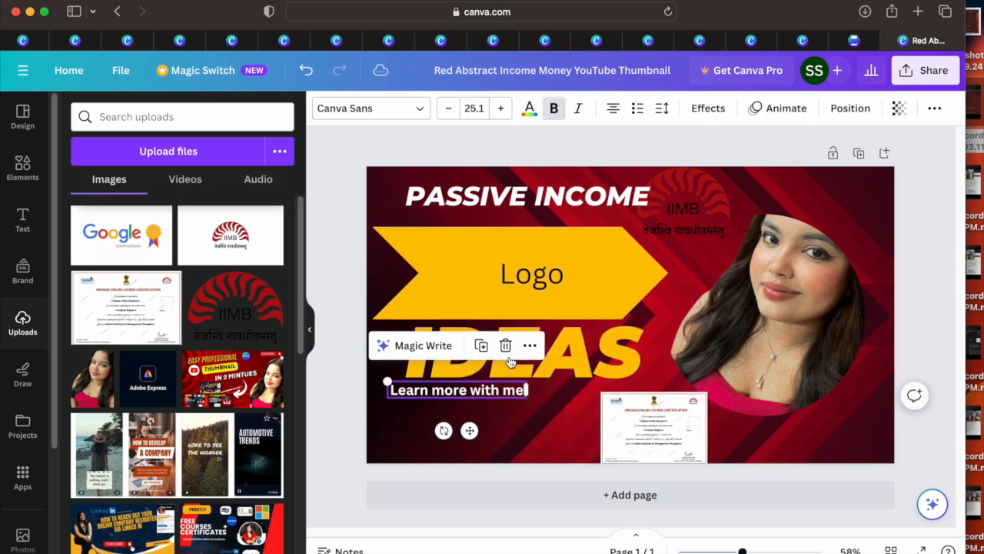
{"action": "left_click_drag", "start_coordinate": [563, 354], "coordinate": [534, 355]}
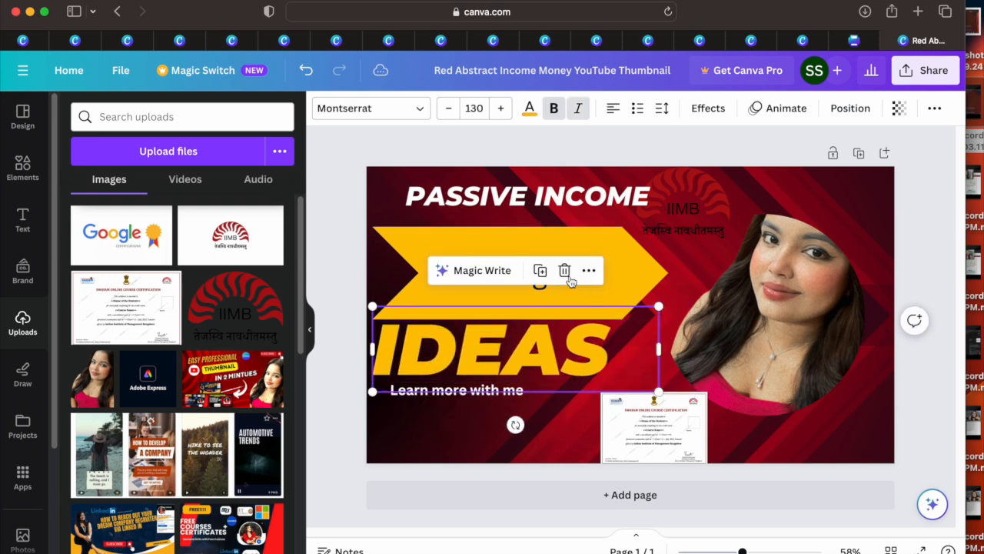
{"action": "left_click", "coordinate": [603, 282]}
{"action": "left_click_drag", "start_coordinate": [637, 271], "coordinate": [626, 263]}
Step: Move the IIMB logo slightly right, and move the certificate image left and make it smaller
{"action": "left_click_drag", "start_coordinate": [701, 218], "coordinate": [731, 211]}
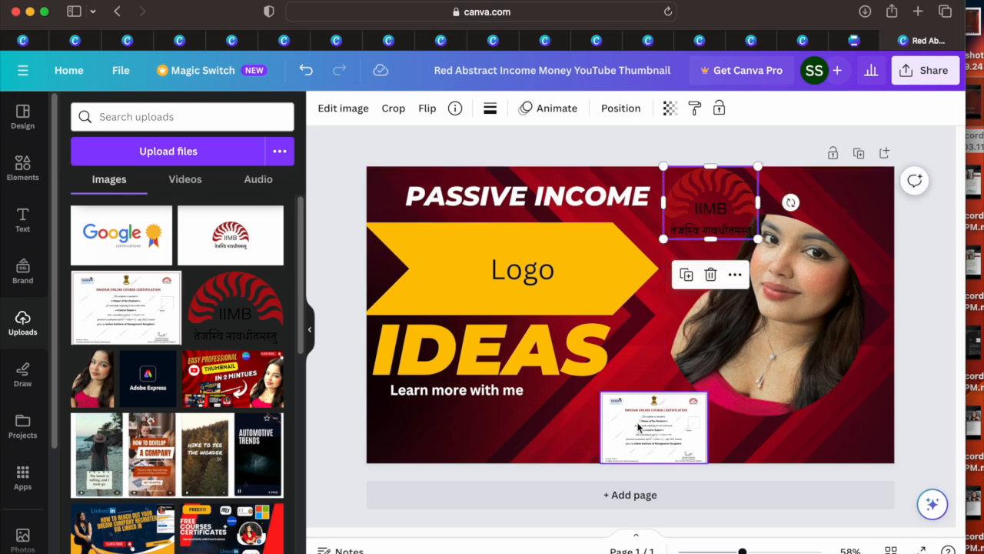
{"action": "left_click_drag", "start_coordinate": [637, 421], "coordinate": [605, 419]}
{"action": "left_click_drag", "start_coordinate": [675, 390], "coordinate": [656, 402]}
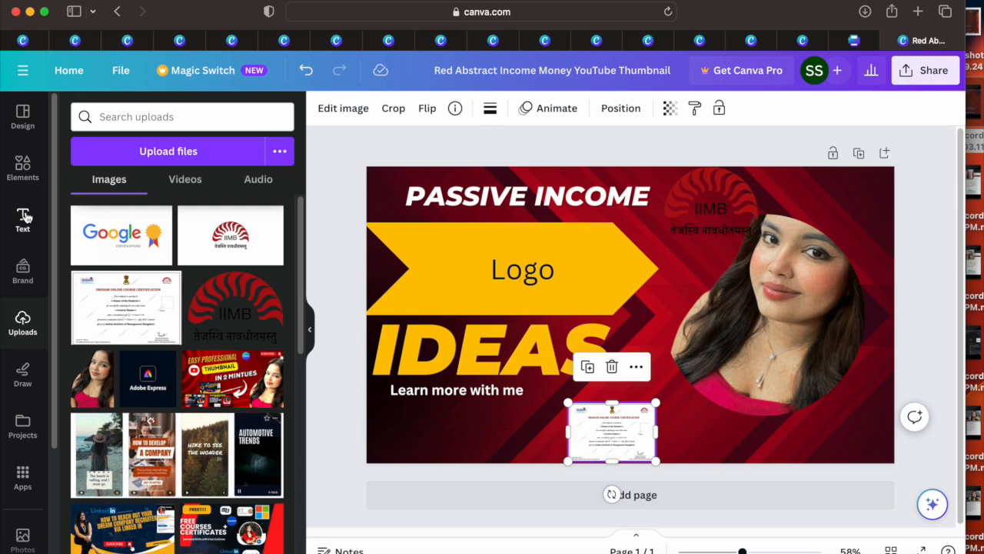
{"action": "left_click", "coordinate": [24, 218]}
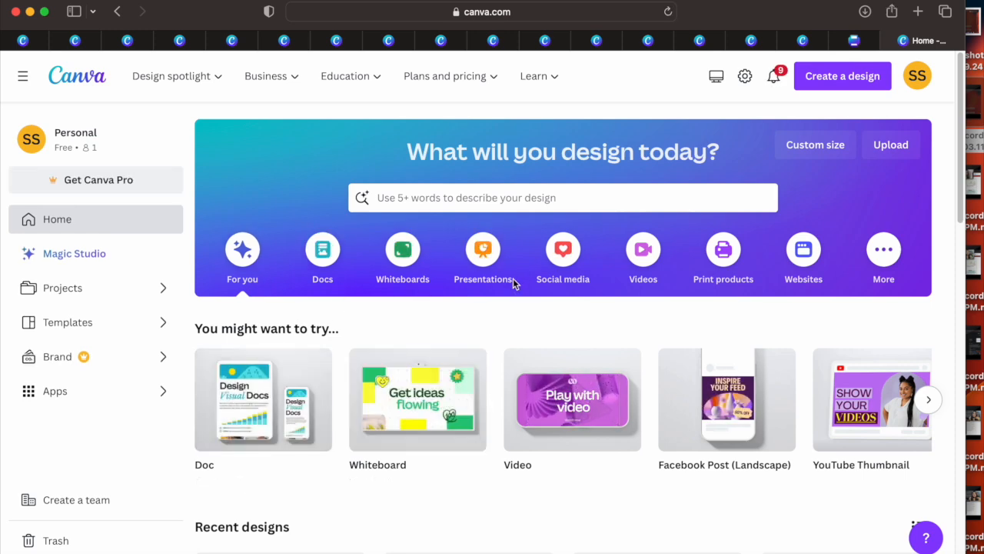
Step: Browse the website designs and open the grey and black Photography Portfolio Website template for editing
{"action": "left_click", "coordinate": [800, 273]}
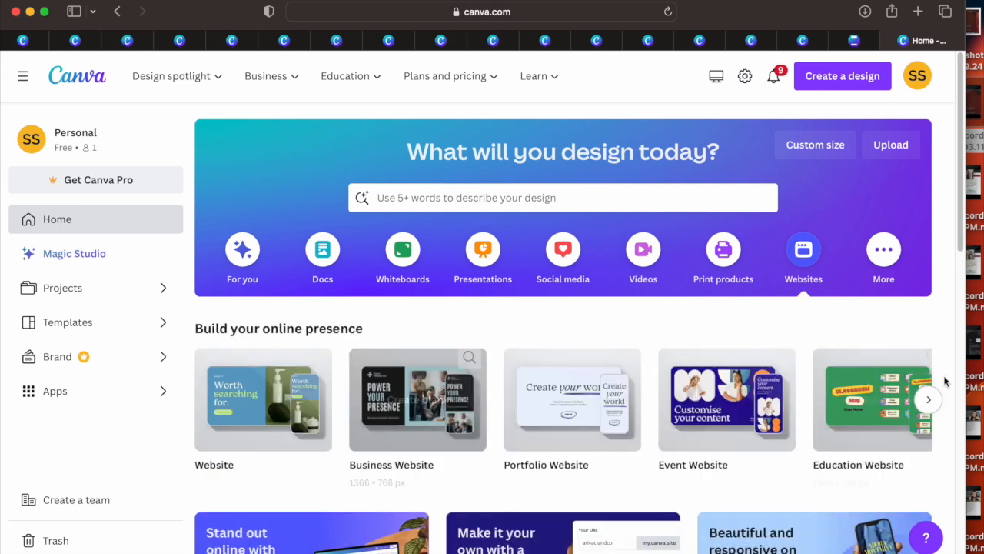
{"action": "left_click_drag", "start_coordinate": [961, 192], "coordinate": [938, 367]}
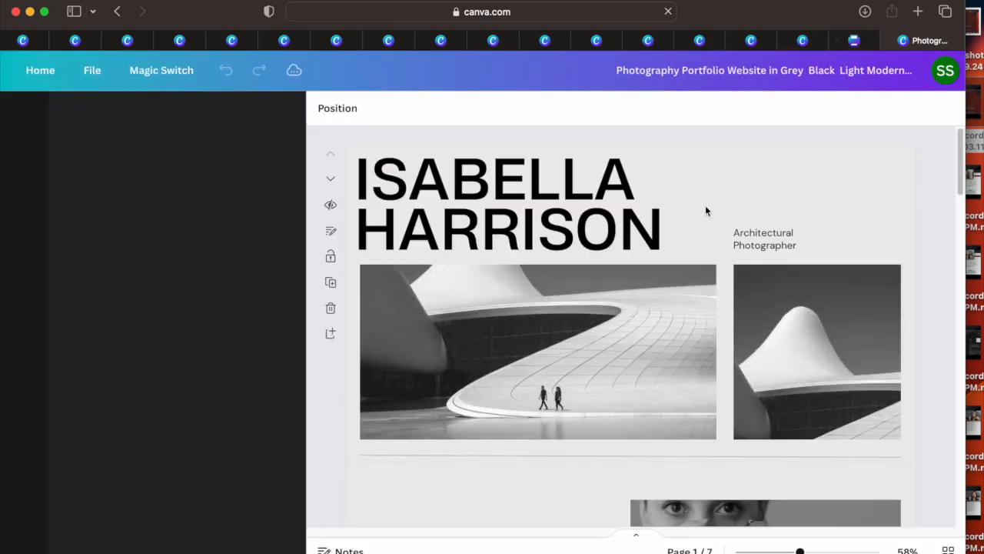
{"action": "left_click", "coordinate": [558, 281]}
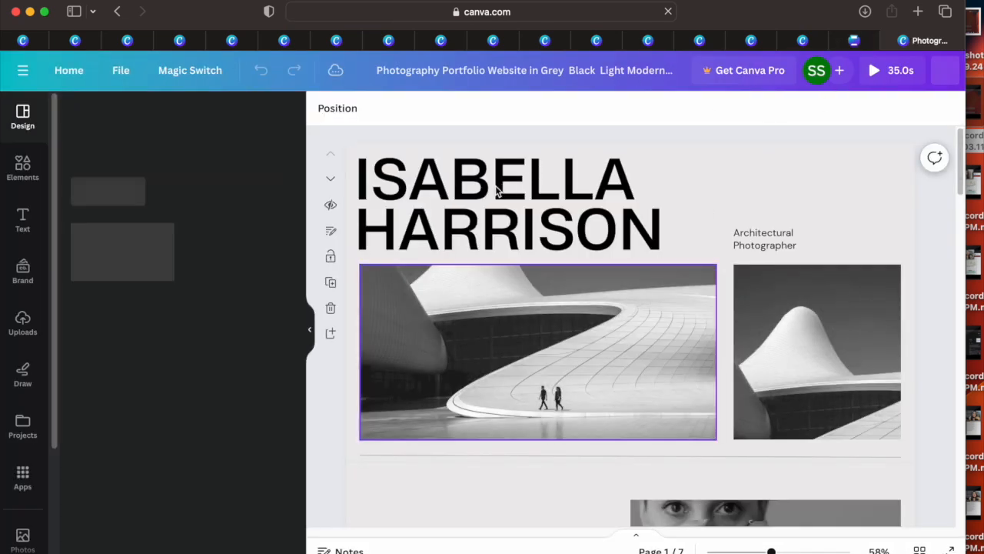
Step: Select the heading and subtitle text, and shift the large building photo slightly down and left
{"action": "left_click", "coordinate": [440, 202]}
{"action": "left_click", "coordinate": [441, 202]}
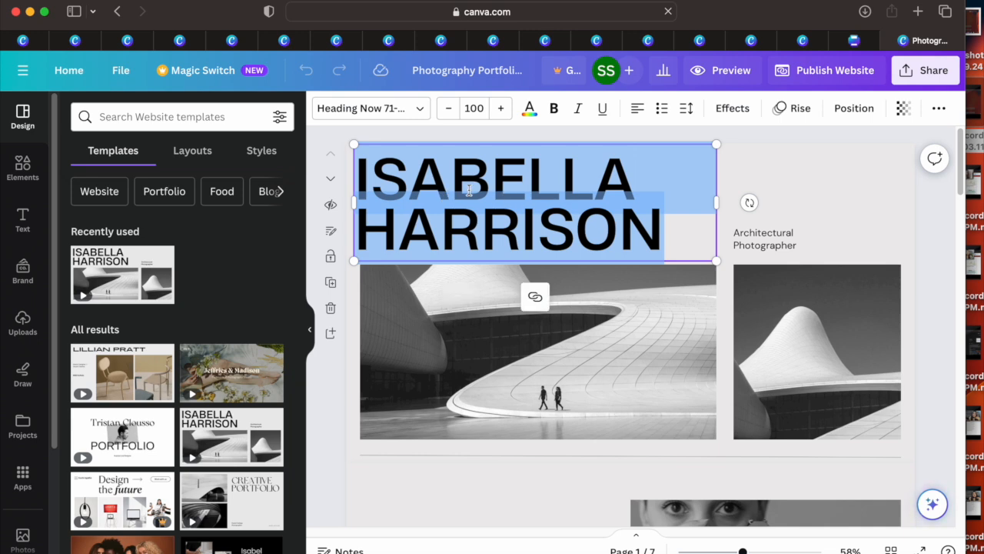
{"action": "left_click", "coordinate": [475, 189]}
{"action": "left_click", "coordinate": [771, 244]}
{"action": "left_click", "coordinate": [597, 336]}
{"action": "mouse_move", "coordinate": [598, 336]}
{"action": "left_mouse_down"}
{"action": "mouse_move", "coordinate": [602, 351]}
{"action": "mouse_move", "coordinate": [593, 350]}
{"action": "left_mouse_up"}
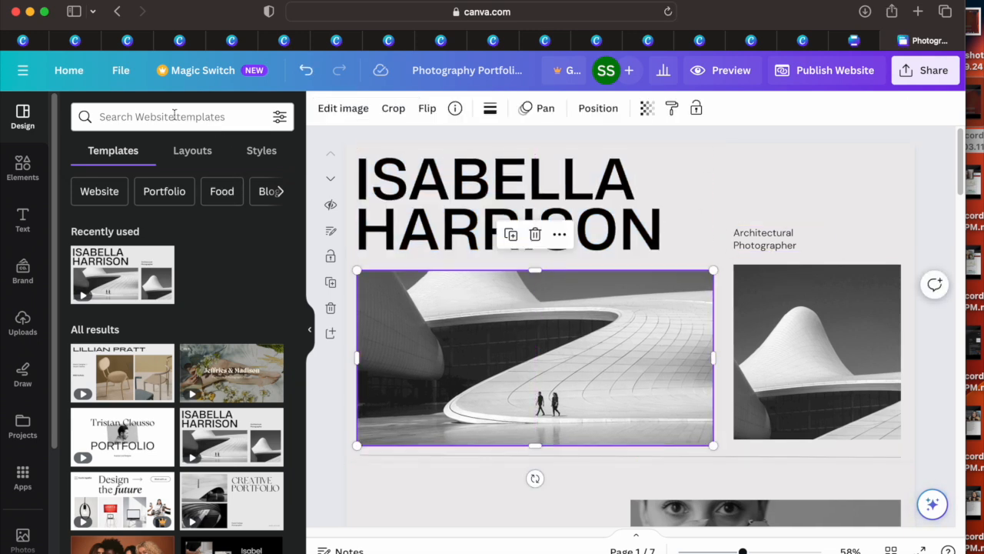
Step: Show the library of elements that can be added to the portfolio website
{"action": "left_click", "coordinate": [34, 163]}
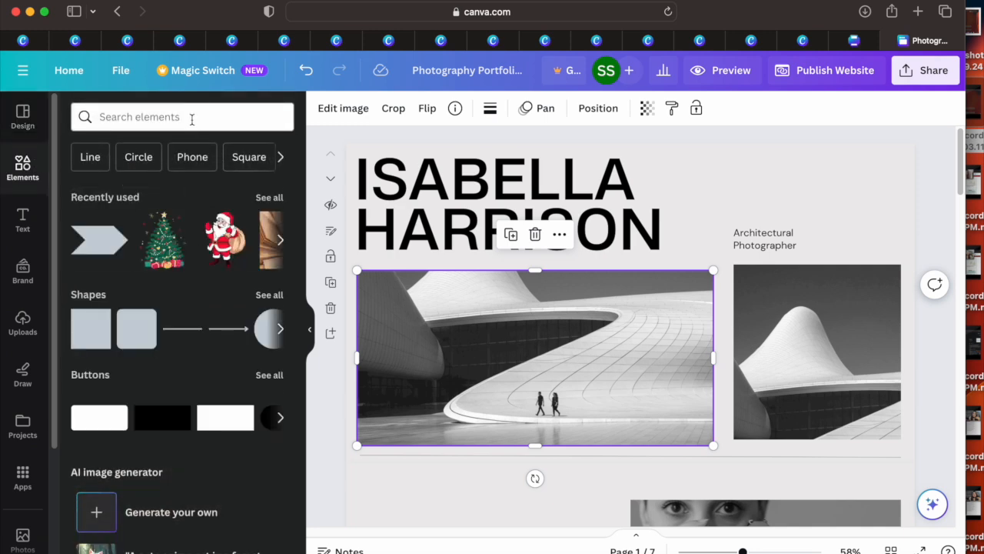
{"action": "left_click", "coordinate": [191, 118]}
{"action": "left_click", "coordinate": [35, 185]}
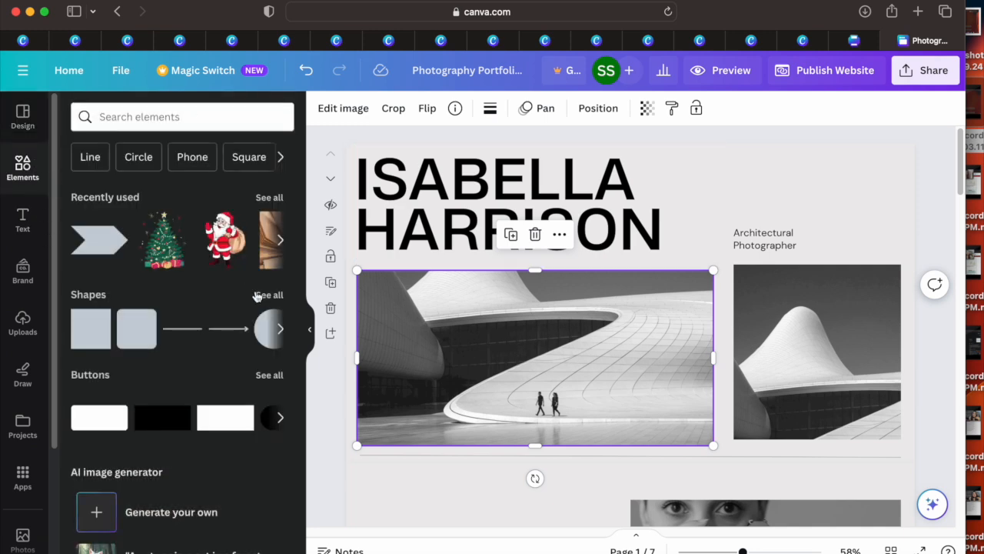
Step: Switch back to the home page and browse the website templates, paging through the Event Websites row
{"action": "left_click", "coordinate": [854, 42]}
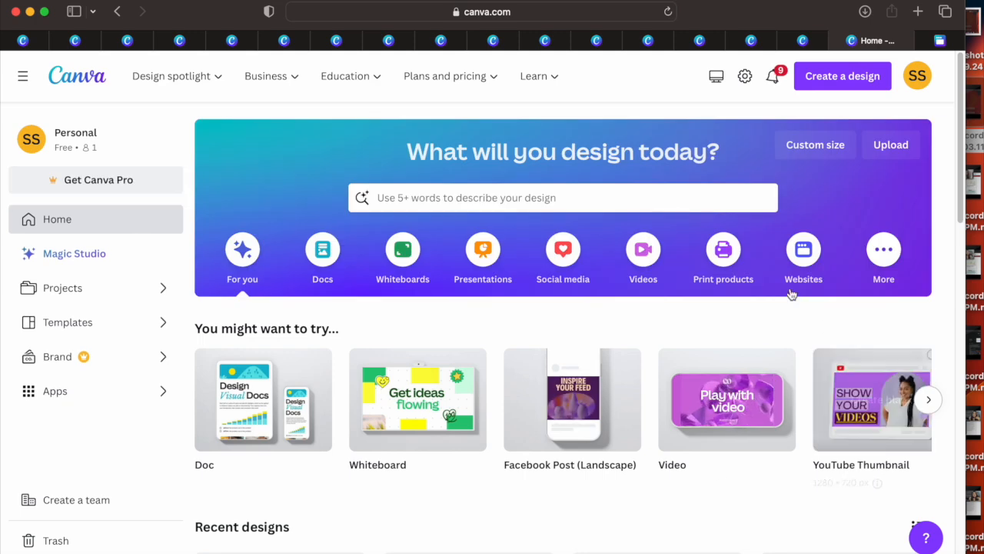
{"action": "left_click", "coordinate": [801, 265]}
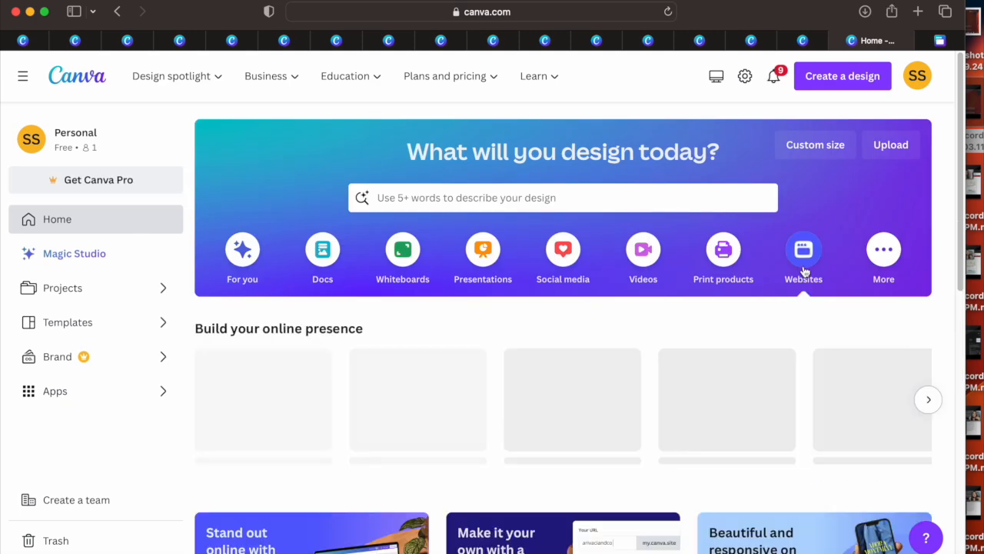
{"action": "left_click_drag", "start_coordinate": [959, 161], "coordinate": [945, 483]}
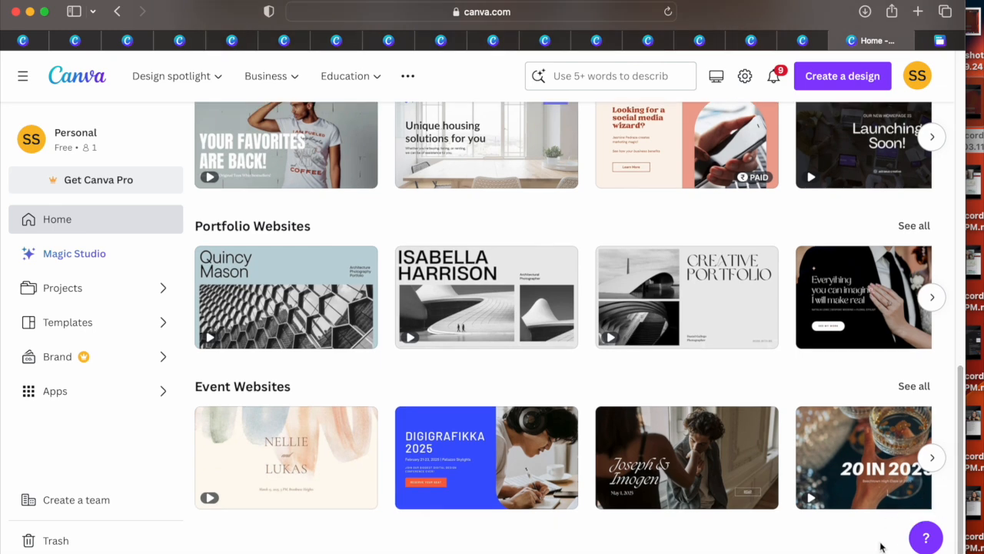
{"action": "left_click", "coordinate": [932, 457]}
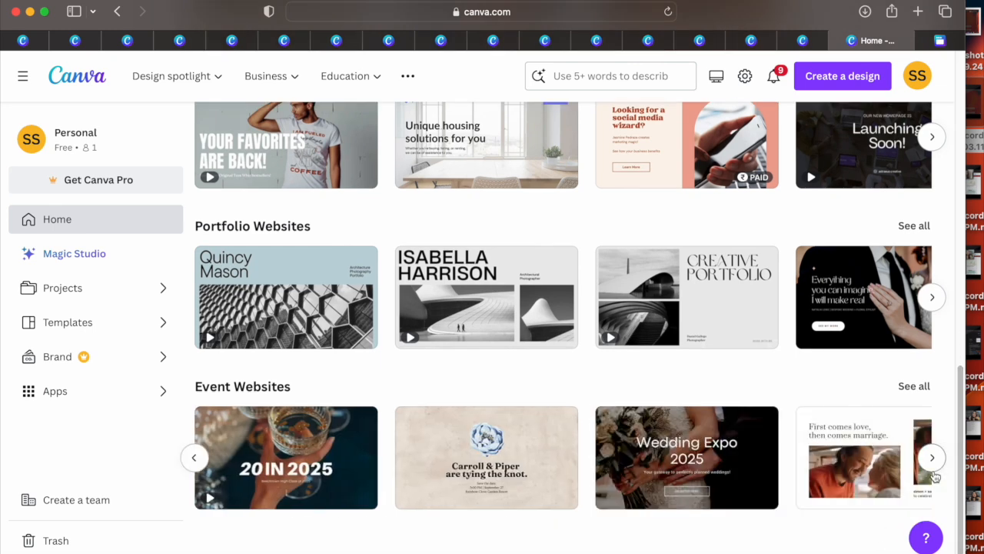
{"action": "left_click", "coordinate": [933, 466]}
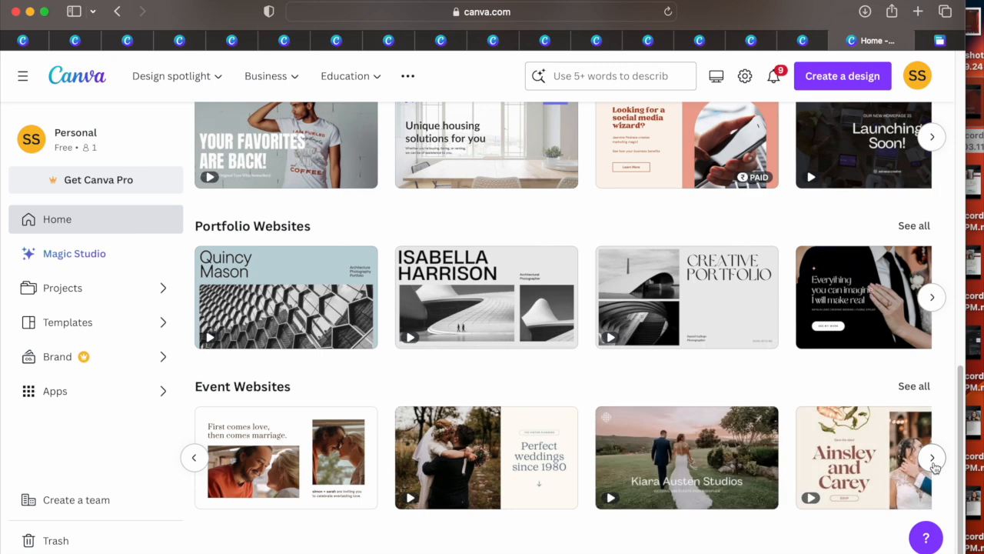
{"action": "left_click", "coordinate": [932, 459]}
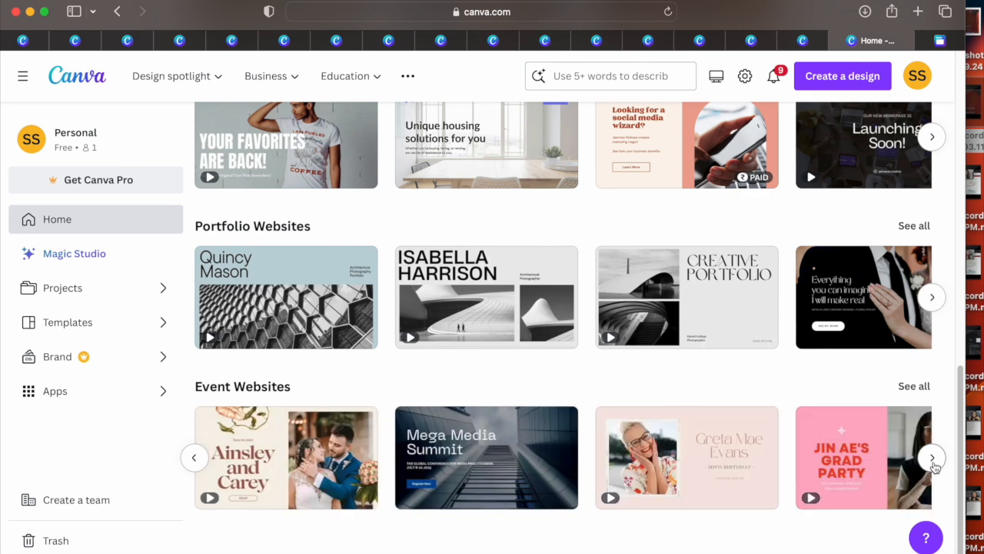
{"action": "left_click", "coordinate": [933, 459]}
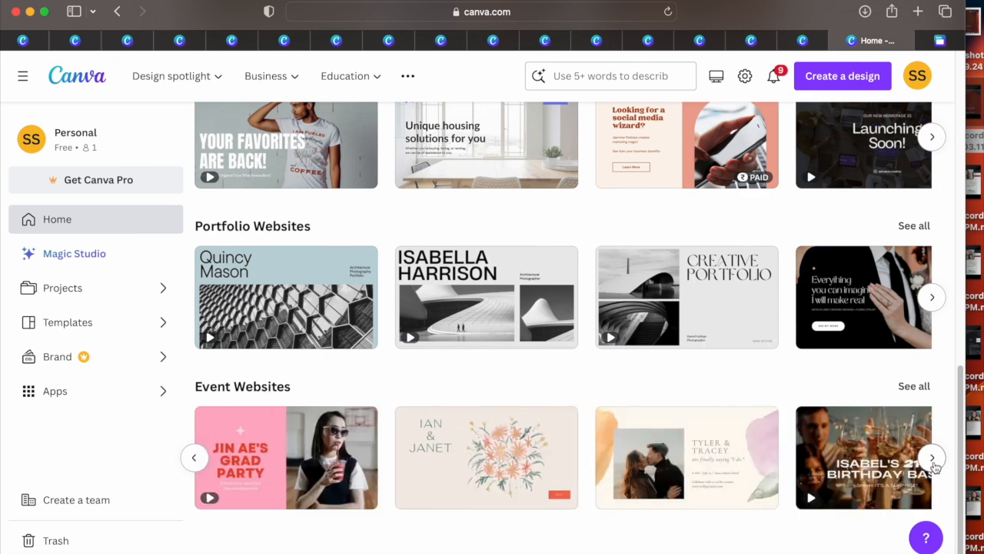
{"action": "left_click", "coordinate": [933, 459]}
{"action": "left_click_drag", "start_coordinate": [959, 363], "coordinate": [967, 191]}
{"action": "scroll", "coordinate": [971, 240], "scroll_direction": "up", "scroll_amount": 5}
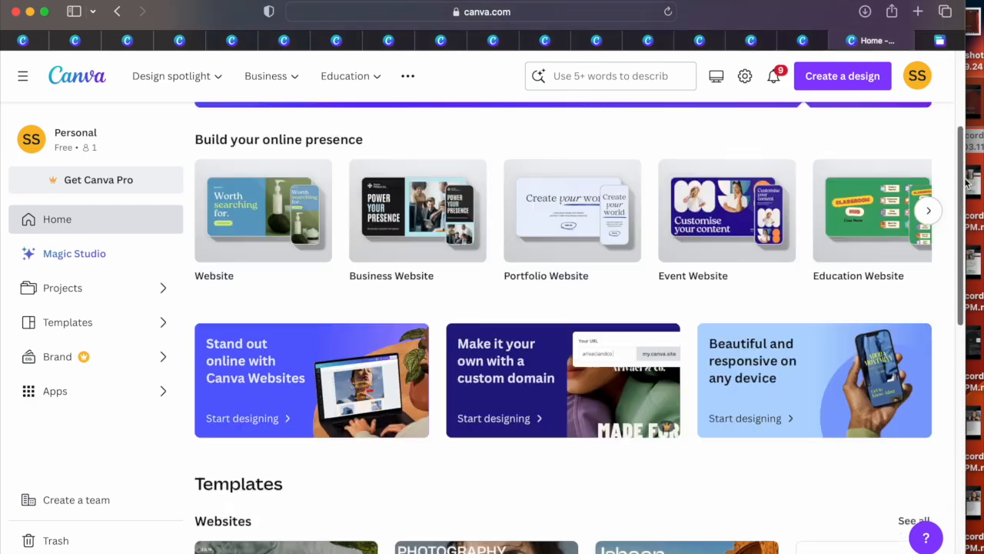
{"action": "left_click", "coordinate": [562, 146]}
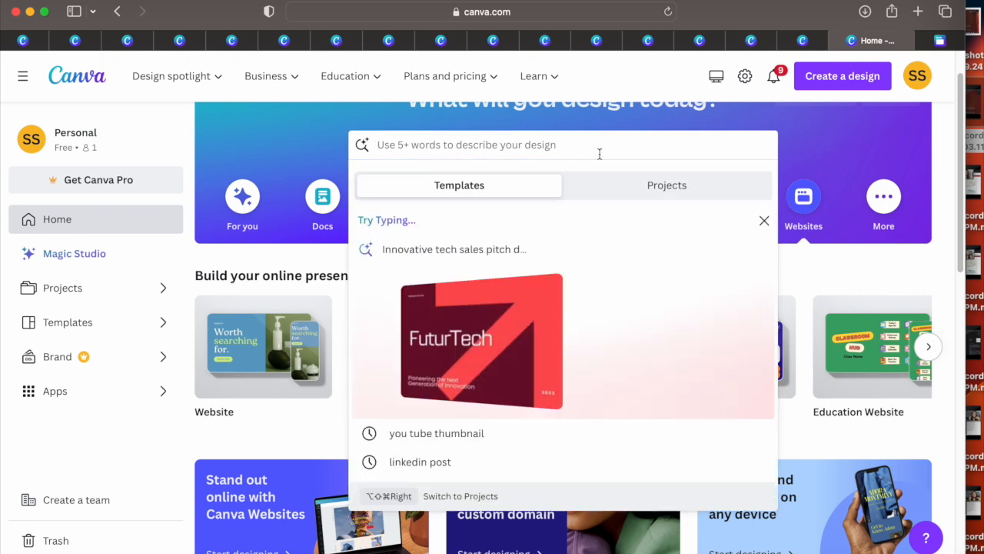
{"action": "left_click", "coordinate": [810, 139]}
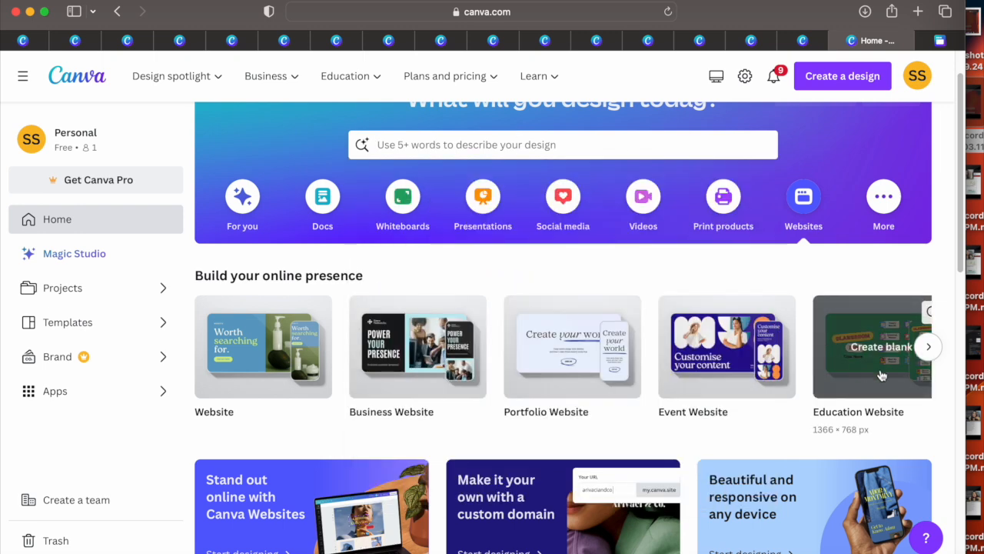
Step: Create a blank Event Website and apply the Wedding Expo 2025 cover page from the Cream Photographic Wedding Event Website template
{"action": "left_click", "coordinate": [698, 383]}
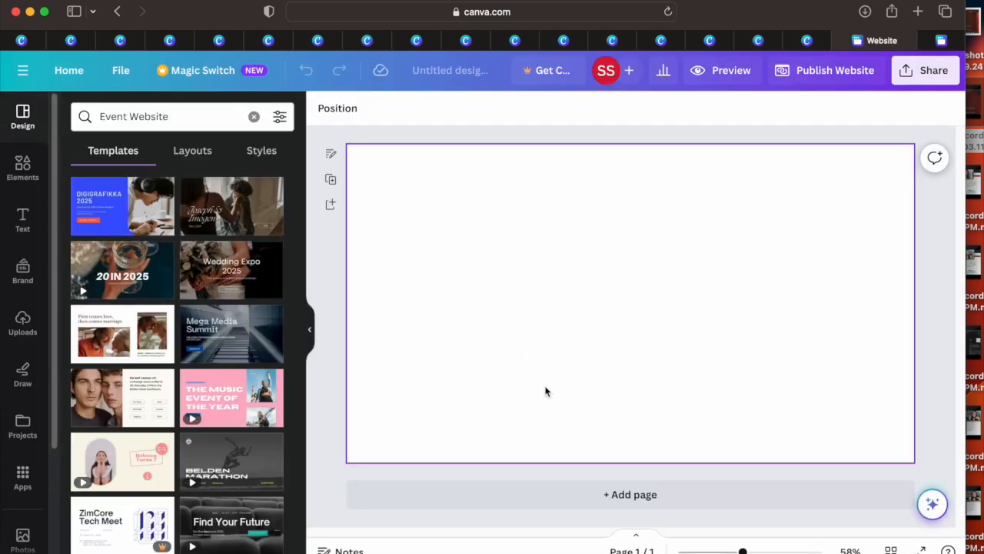
{"action": "left_click", "coordinate": [223, 278]}
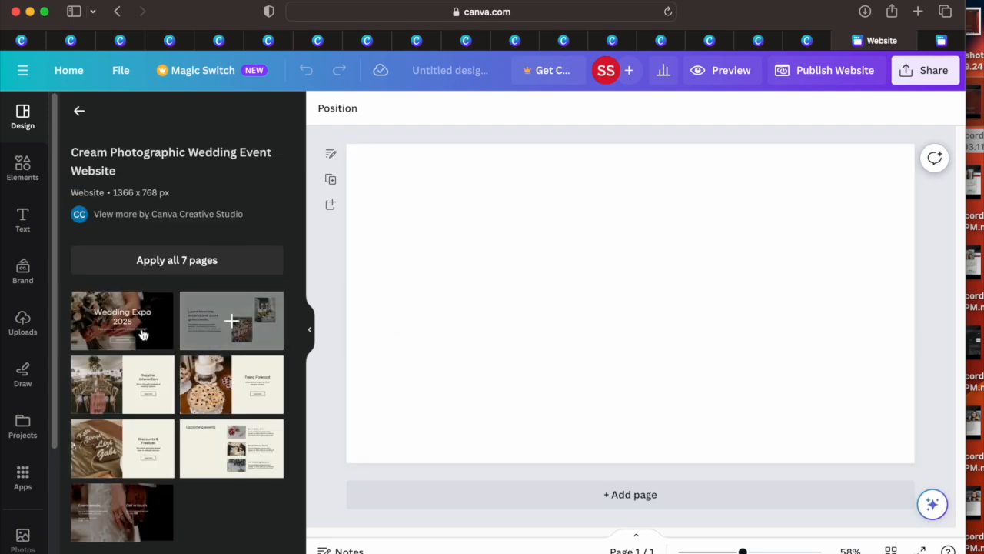
{"action": "left_click", "coordinate": [142, 334]}
Step: Move the Wedding Expo 2025 heading and its tagline slightly up and left on the cover page
{"action": "left_click", "coordinate": [604, 357]}
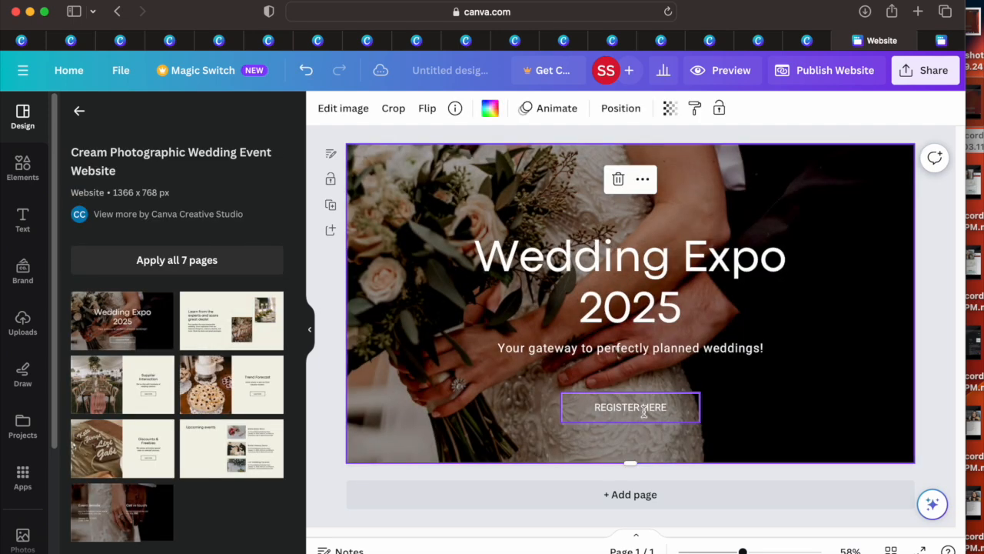
{"action": "left_click", "coordinate": [579, 283]}
{"action": "left_click", "coordinate": [557, 260]}
{"action": "left_click_drag", "start_coordinate": [556, 260], "coordinate": [541, 243]}
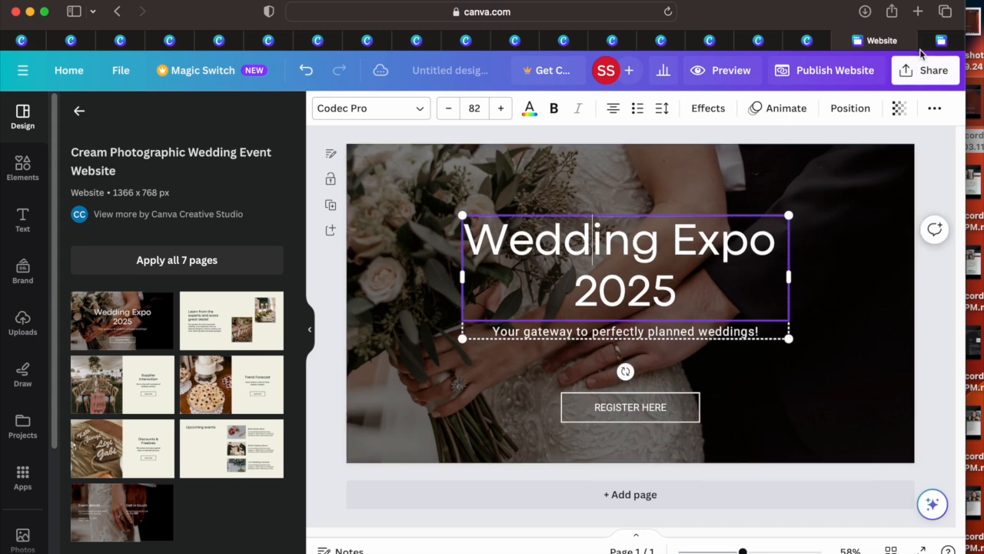
Step: Return to the home page and look over the general, business and portfolio website templates
{"action": "left_click", "coordinate": [816, 40]}
{"action": "left_click", "coordinate": [147, 224]}
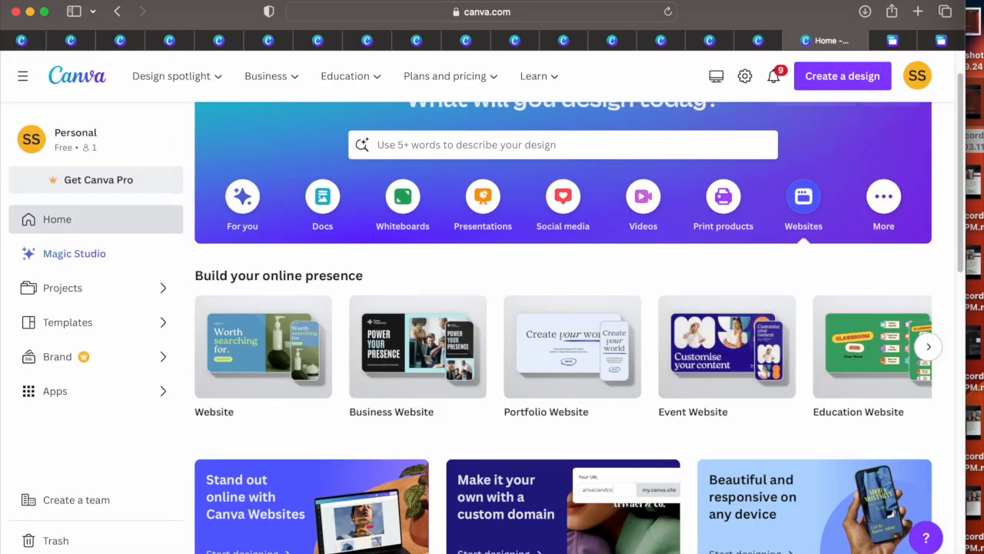
{"action": "scroll", "coordinate": [946, 315], "scroll_direction": "down", "scroll_amount": 15}
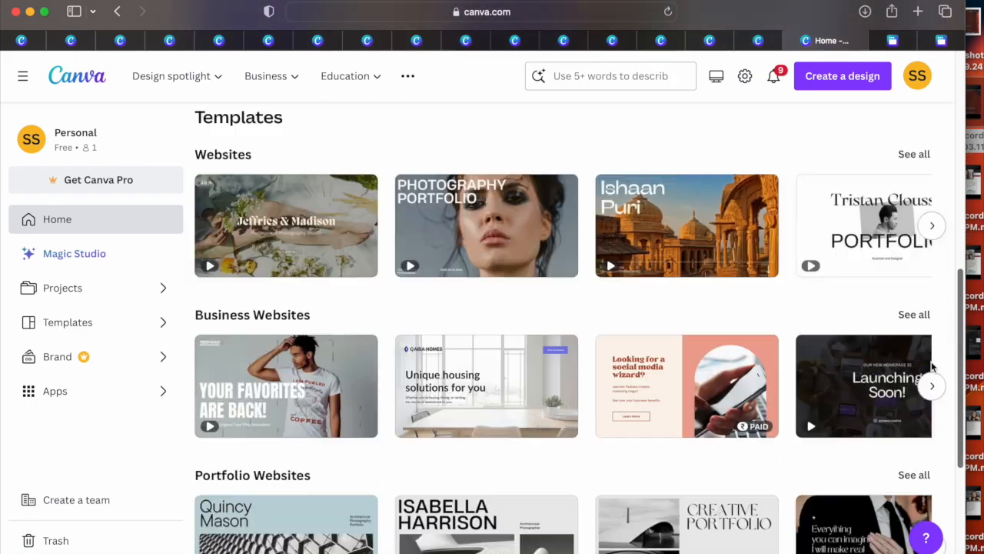
{"action": "scroll", "coordinate": [915, 446], "scroll_direction": "up", "scroll_amount": 15}
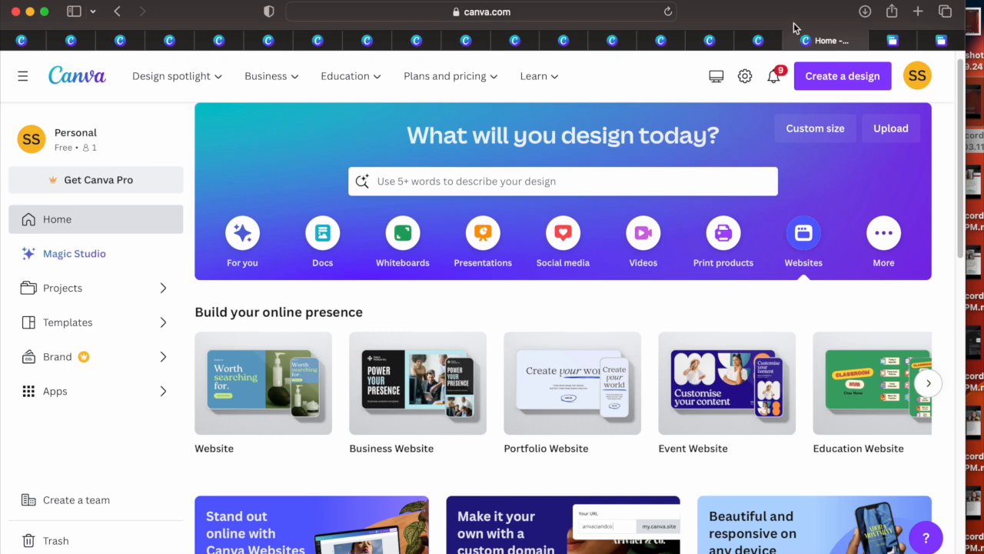
{"action": "left_click_drag", "start_coordinate": [795, 28], "coordinate": [758, 29]}
{"action": "left_click", "coordinate": [948, 77]}
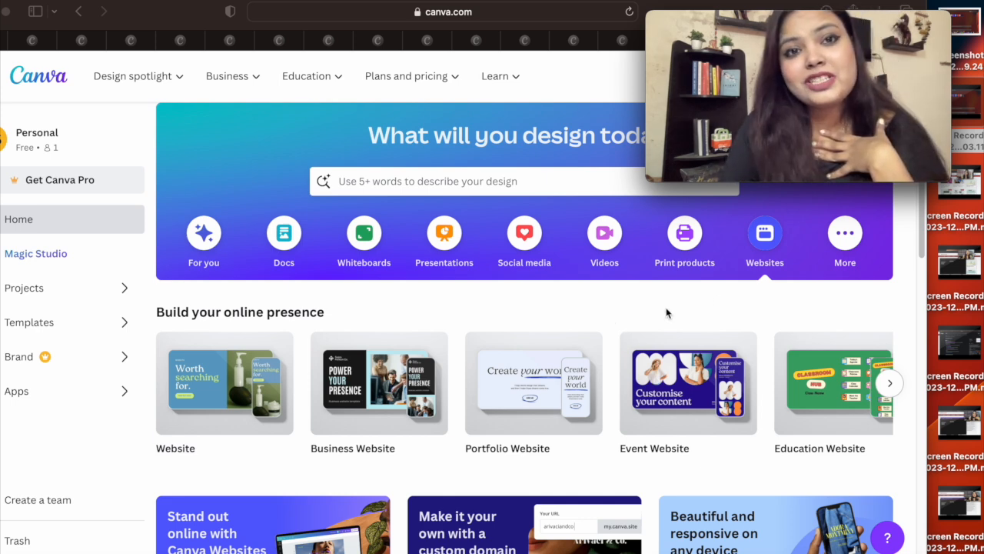
{"action": "left_click", "coordinate": [575, 356]}
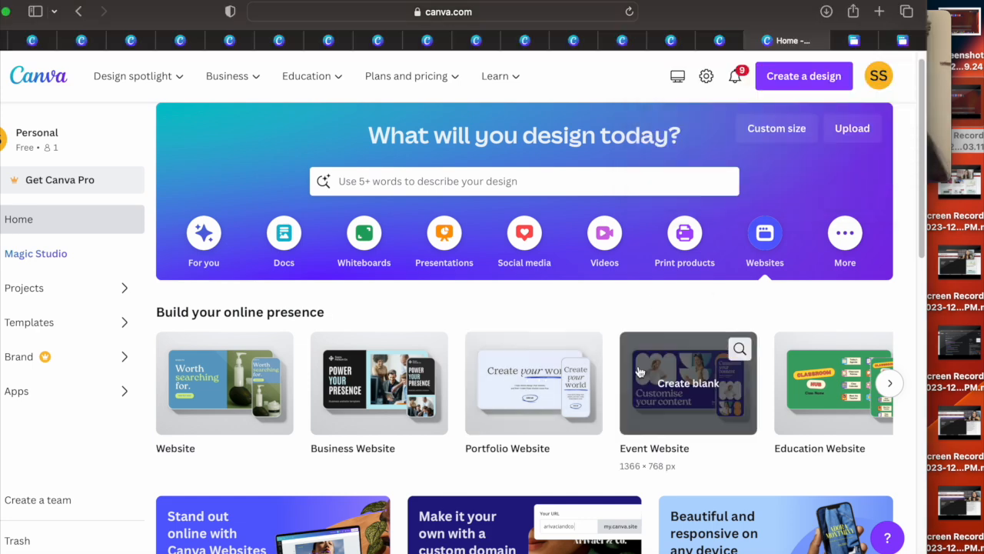